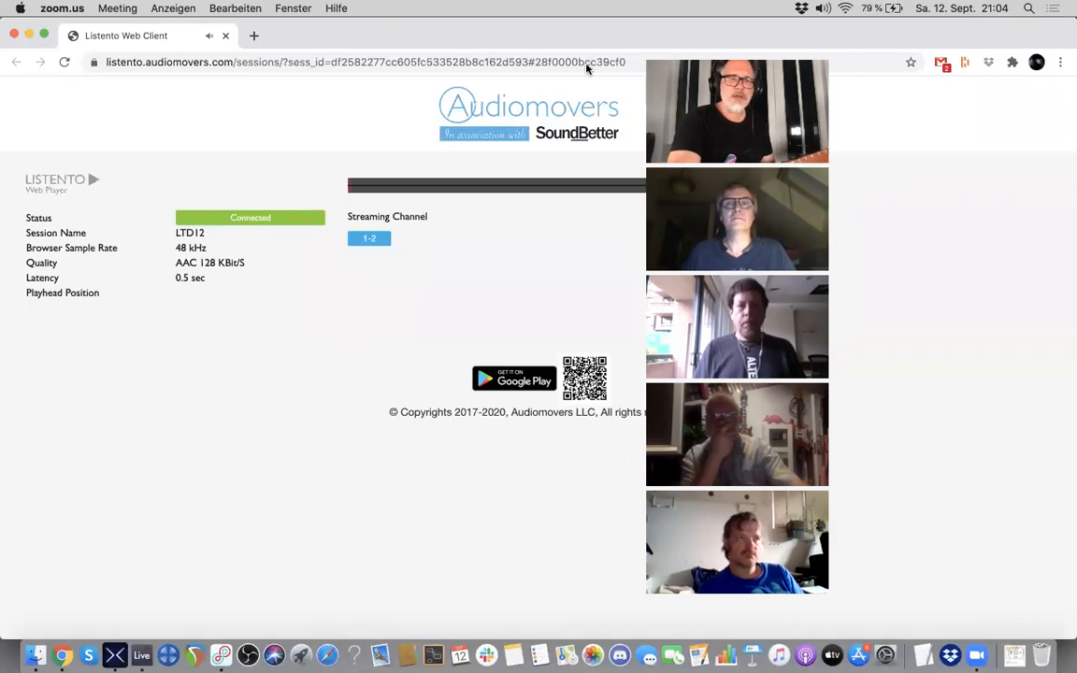
Step: Switch from the Listento web player to HX Edit and select the first empty slot on the upper signal path
{"action": "key", "text": "super+Tab"}
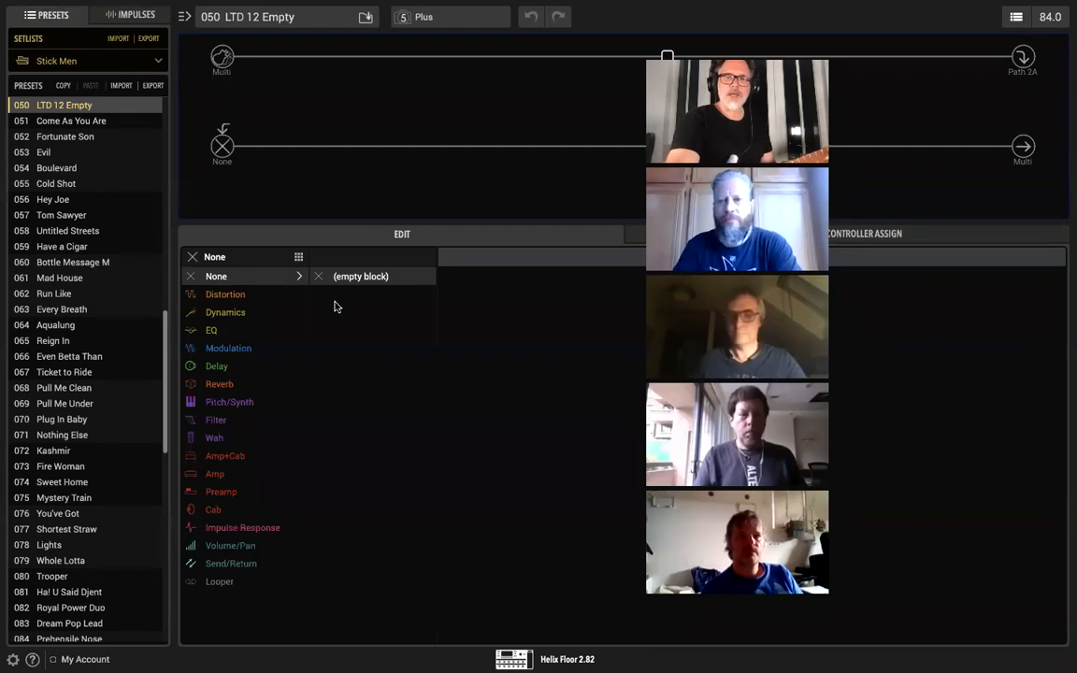
{"action": "key", "text": "super+Tab"}
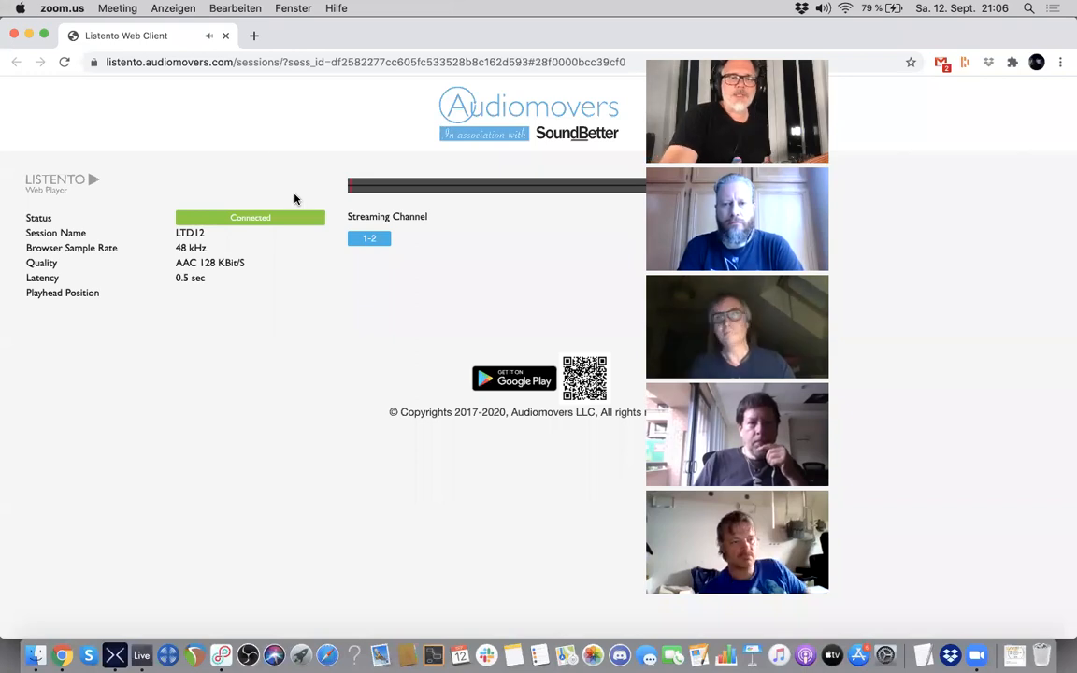
{"action": "key", "text": "super+Tab"}
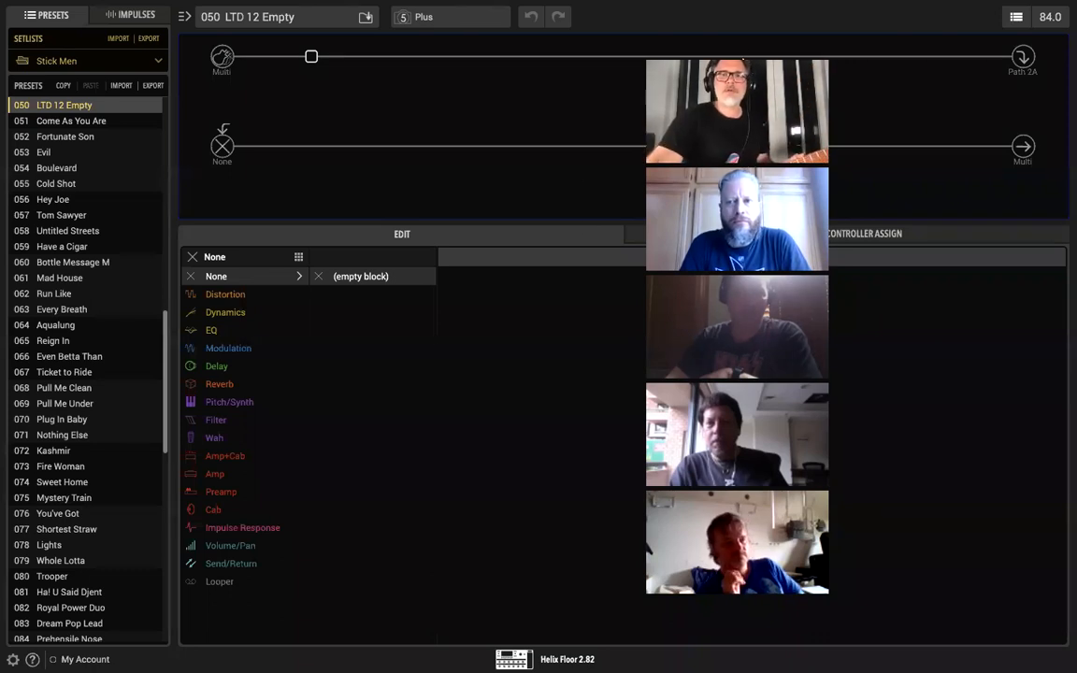
{"action": "left_click", "coordinate": [311, 55]}
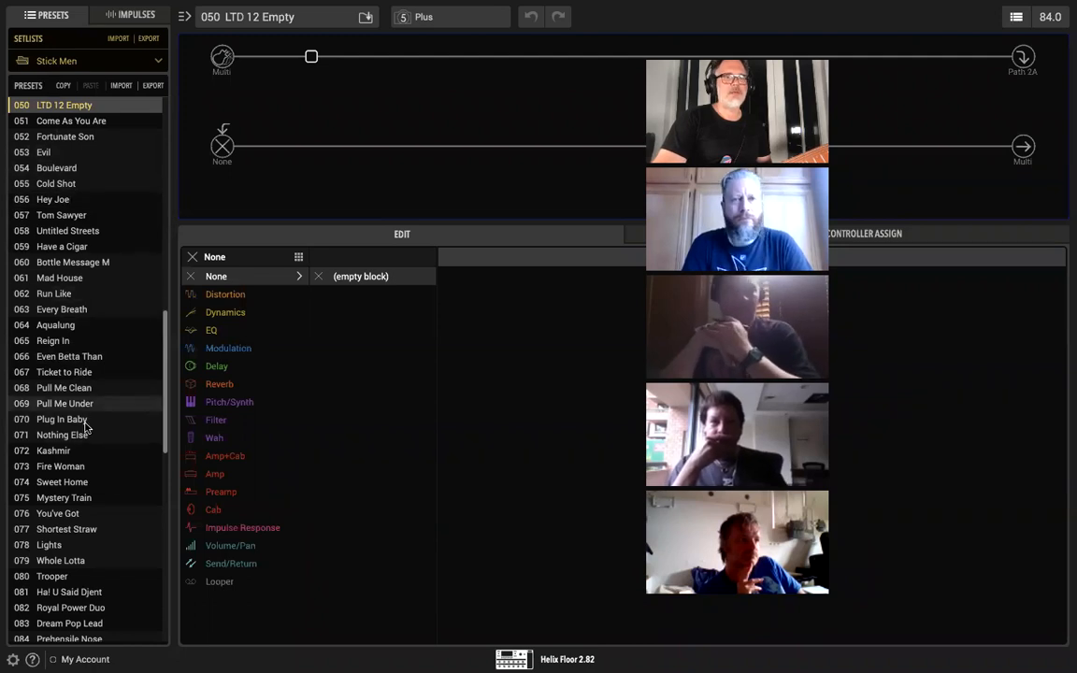
{"action": "scroll", "coordinate": [89, 281], "scroll_direction": "up", "scroll_amount": 3}
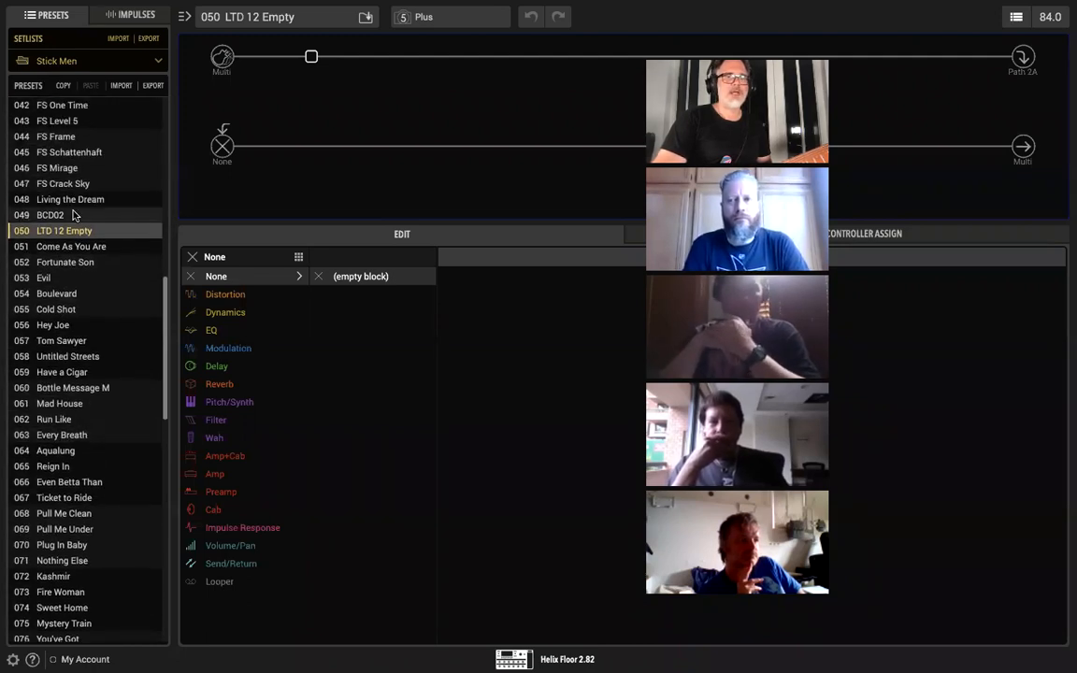
{"action": "scroll", "coordinate": [167, 322], "scroll_direction": "down", "scroll_amount": 2}
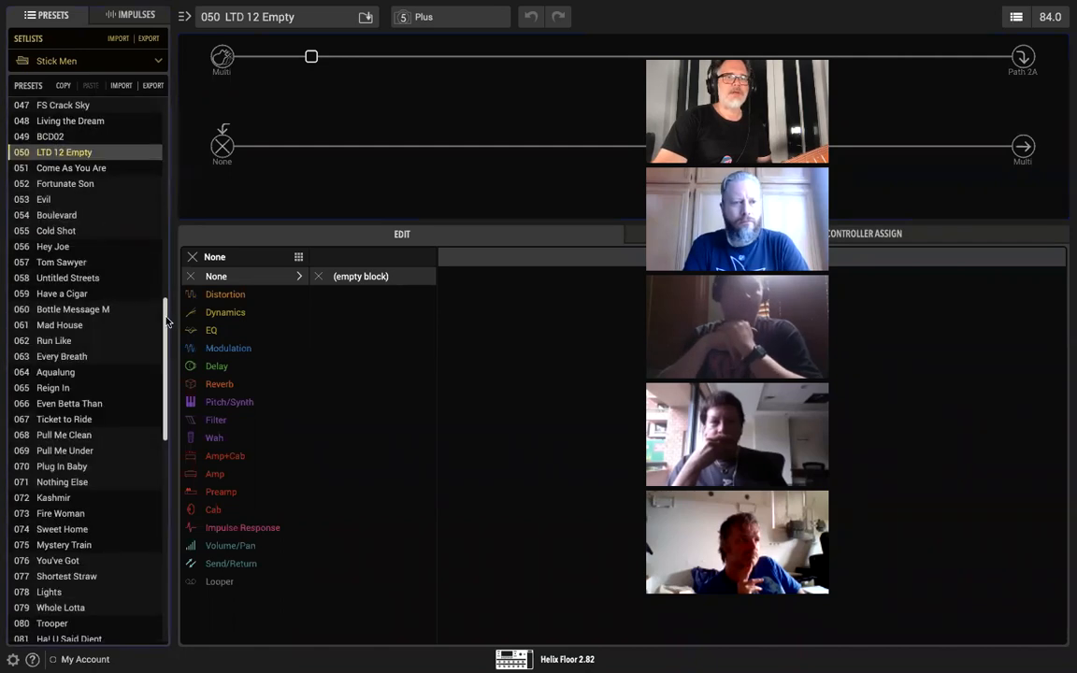
{"action": "left_click_drag", "start_coordinate": [167, 318], "coordinate": [168, 325]}
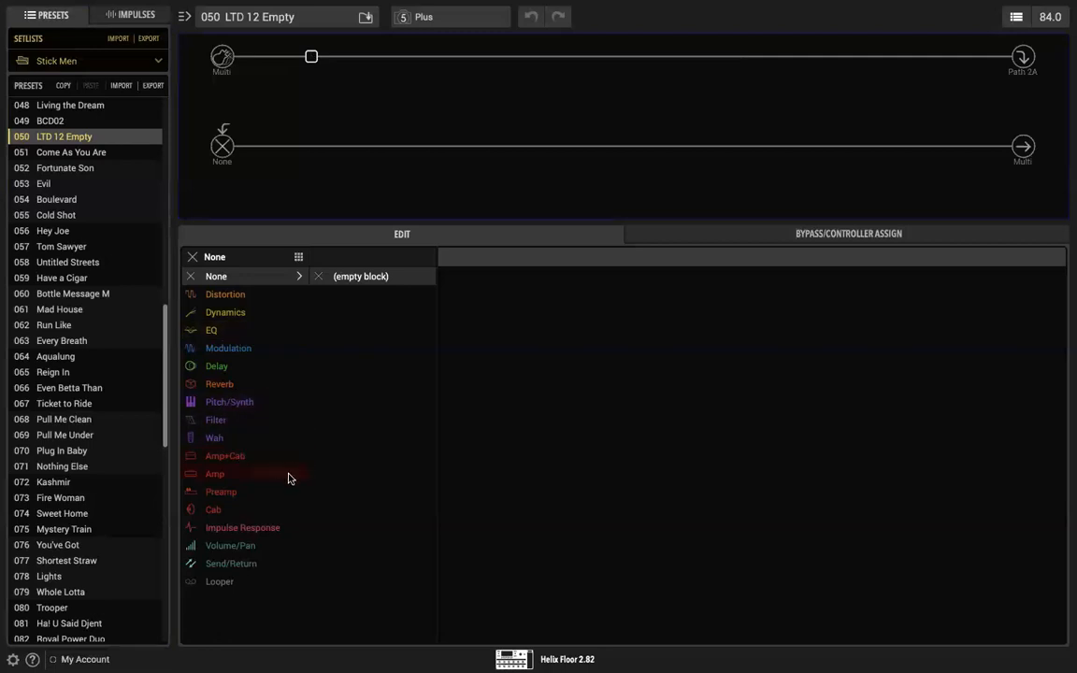
Step: Add a mono Volume block to the selected first slot of the upper path
{"action": "left_click", "coordinate": [238, 550]}
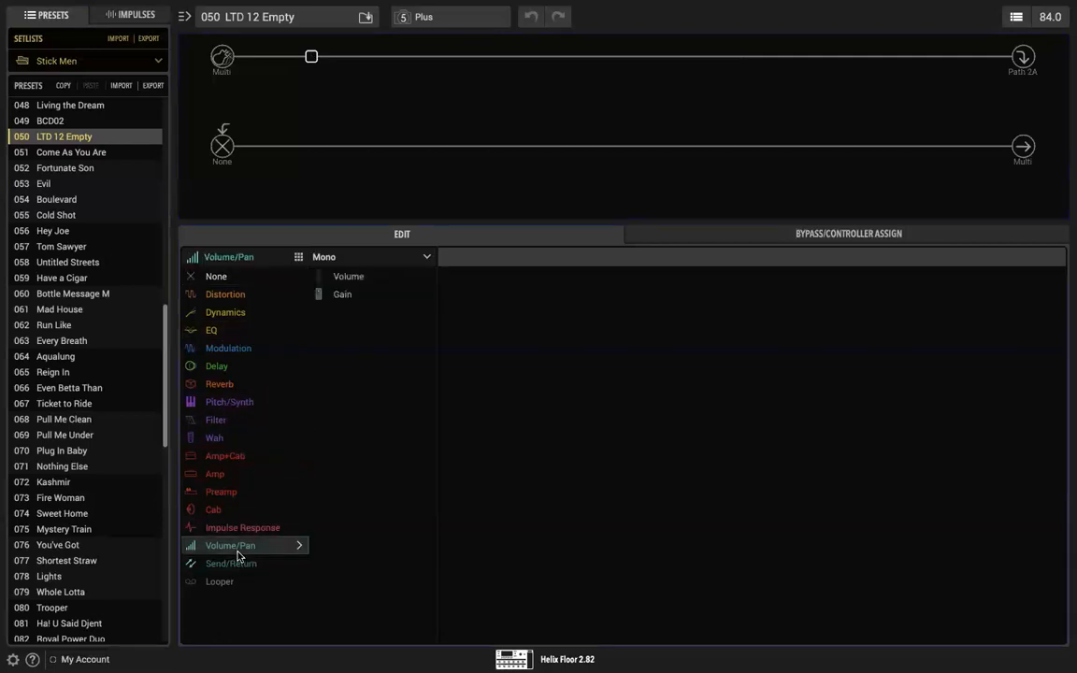
{"action": "left_click", "coordinate": [423, 257]}
{"action": "left_click", "coordinate": [423, 257]}
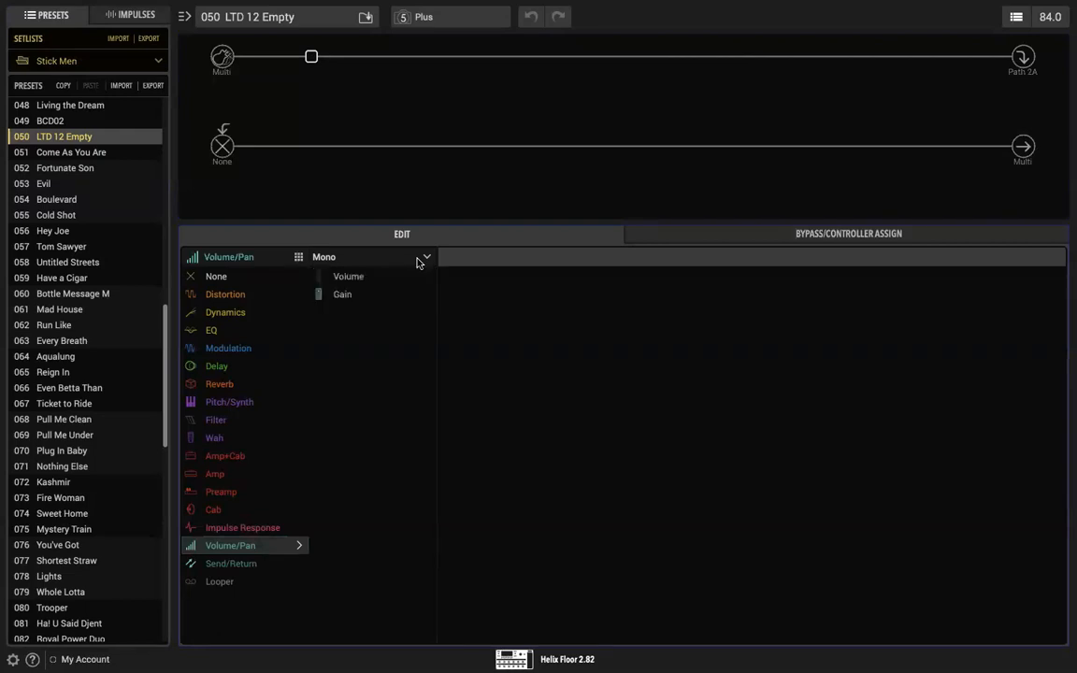
{"action": "left_click", "coordinate": [358, 283]}
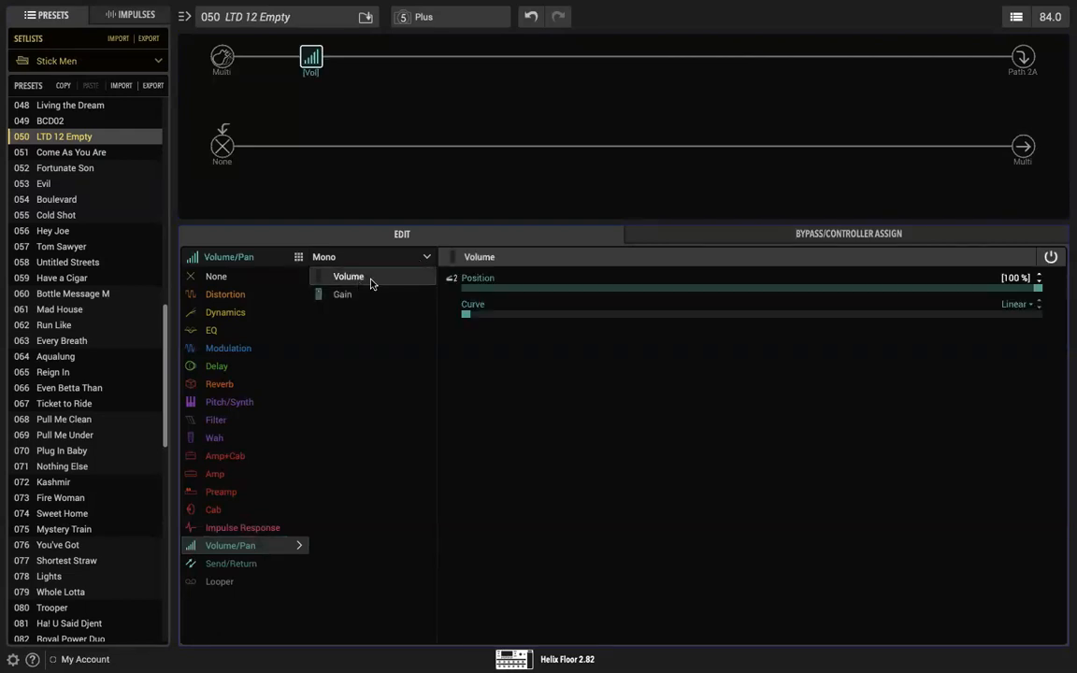
Step: Move the Volume block to the third slot of the upper path and set its Curve to Logarithmic
{"action": "mouse_move", "coordinate": [314, 56]}
{"action": "left_click_drag", "start_coordinate": [316, 59], "coordinate": [510, 62]}
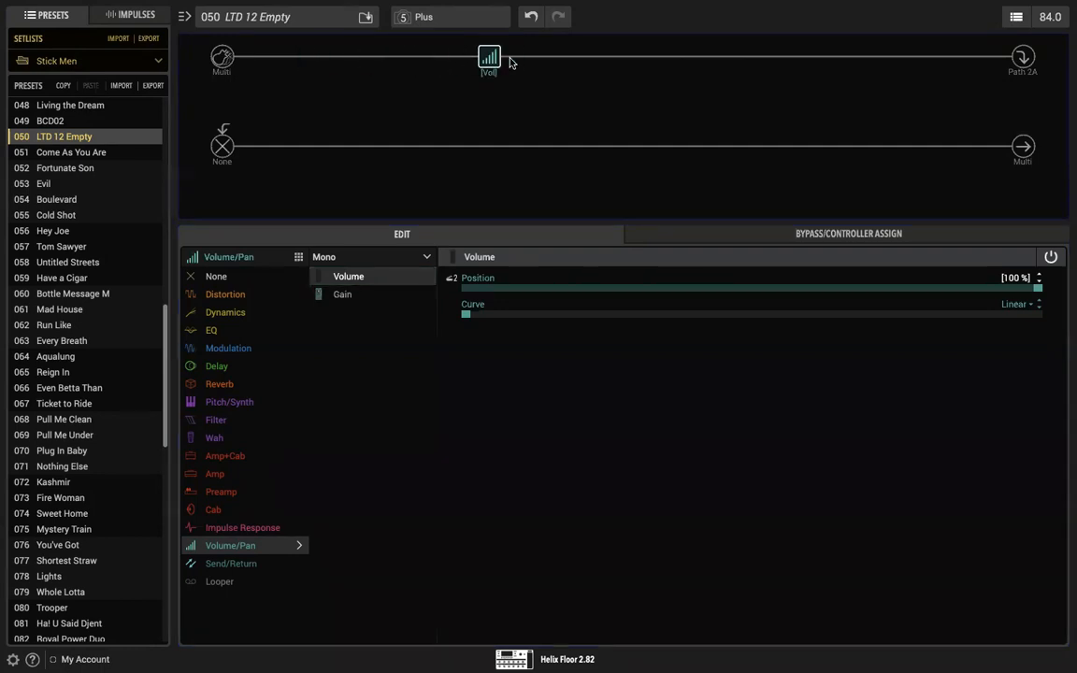
{"action": "left_click", "coordinate": [1030, 307]}
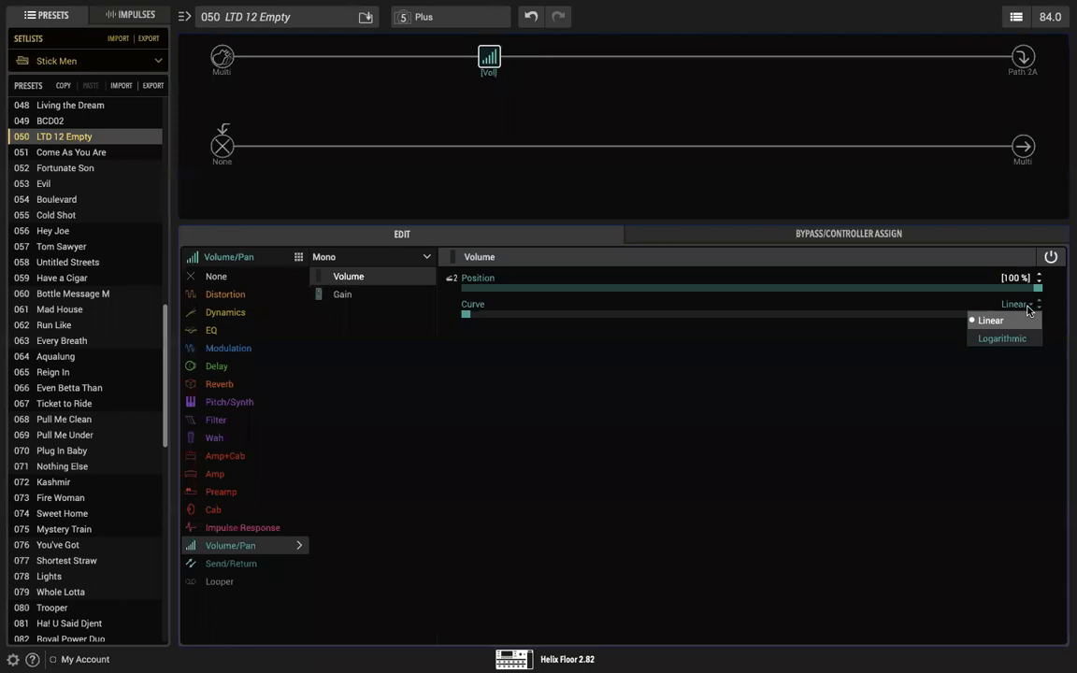
{"action": "left_click", "coordinate": [1004, 338]}
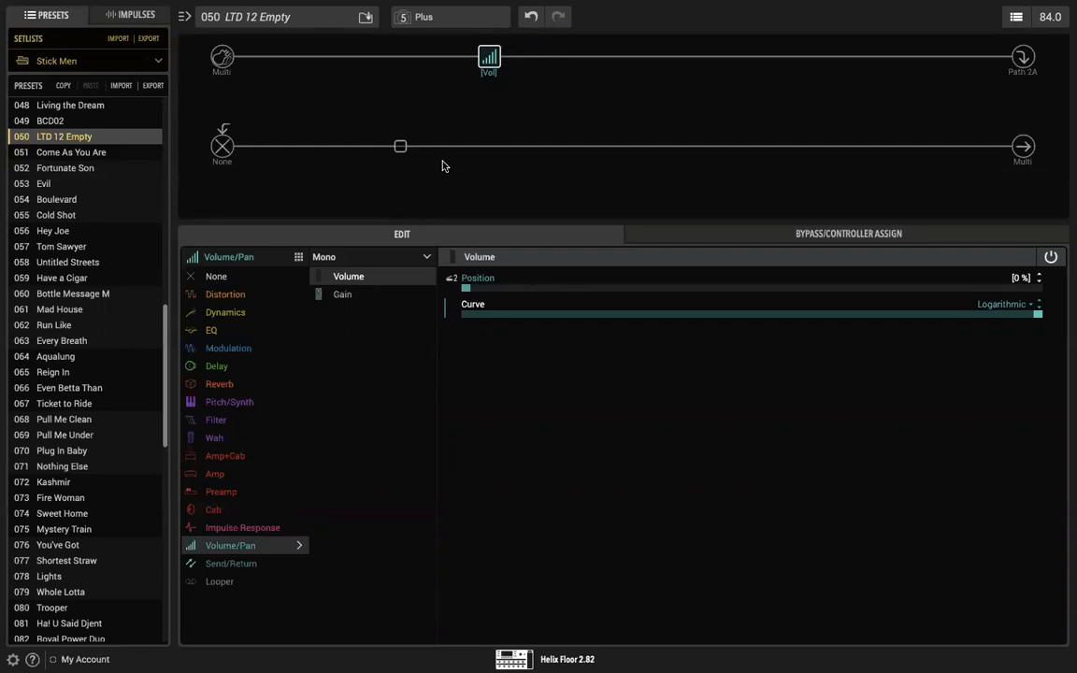
Step: Move the Volume block to the fifth slot, select the slot before it, and return the block to the third slot
{"action": "mouse_move", "coordinate": [485, 61]}
{"action": "mouse_move", "coordinate": [482, 51]}
{"action": "left_click_drag", "start_coordinate": [487, 61], "coordinate": [650, 59]}
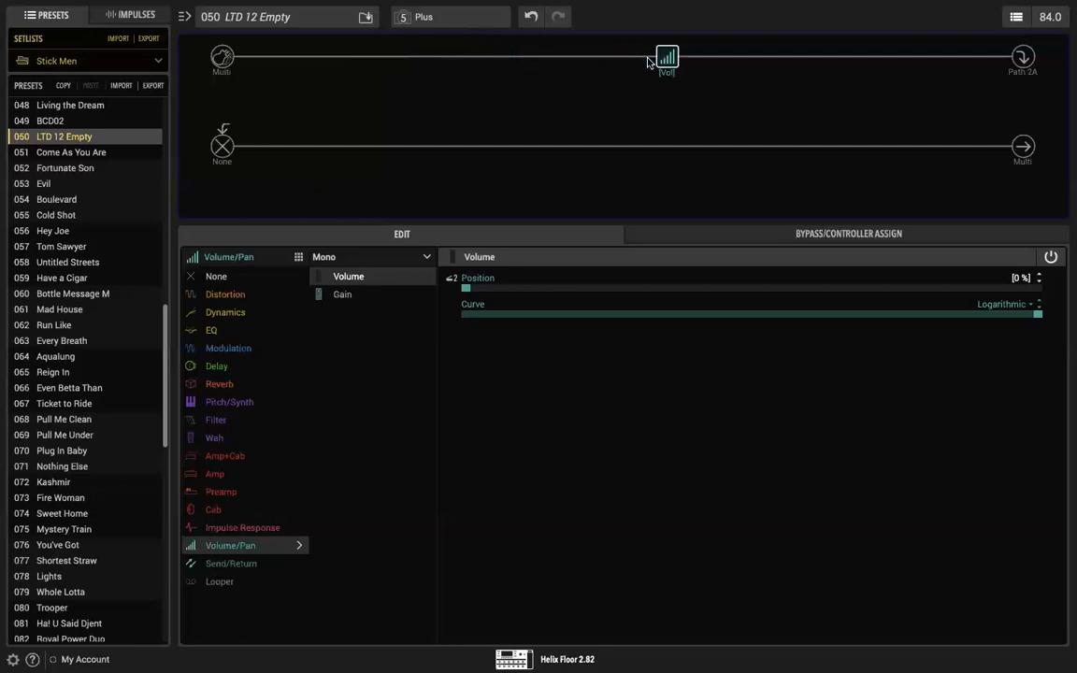
{"action": "left_click", "coordinate": [577, 57]}
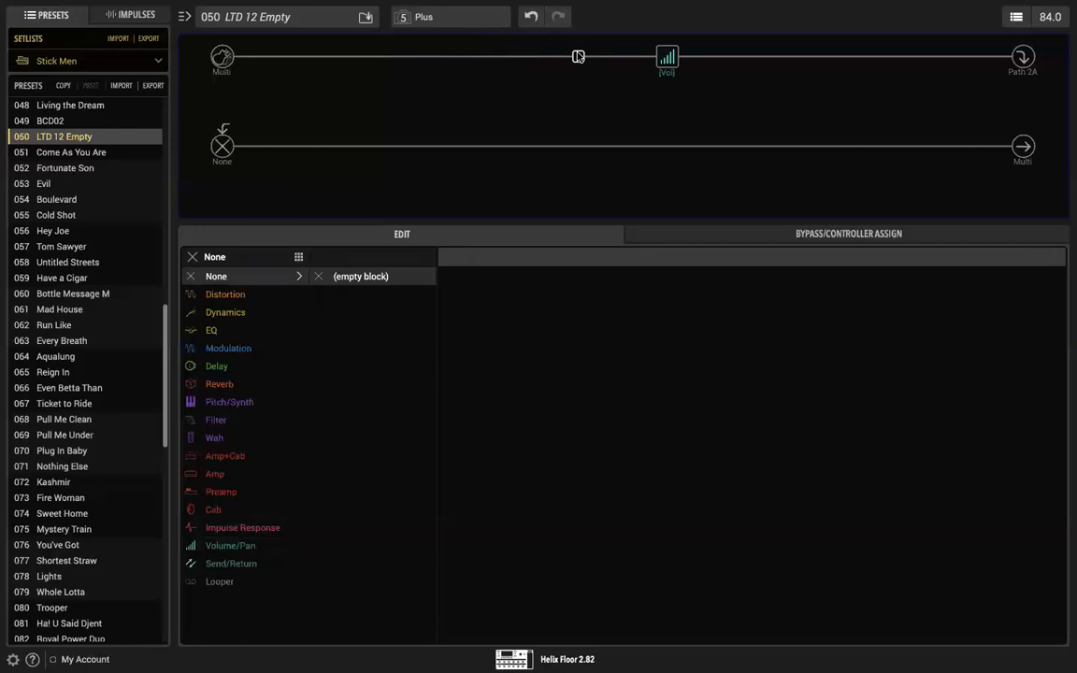
{"action": "left_click_drag", "start_coordinate": [666, 56], "coordinate": [499, 59]}
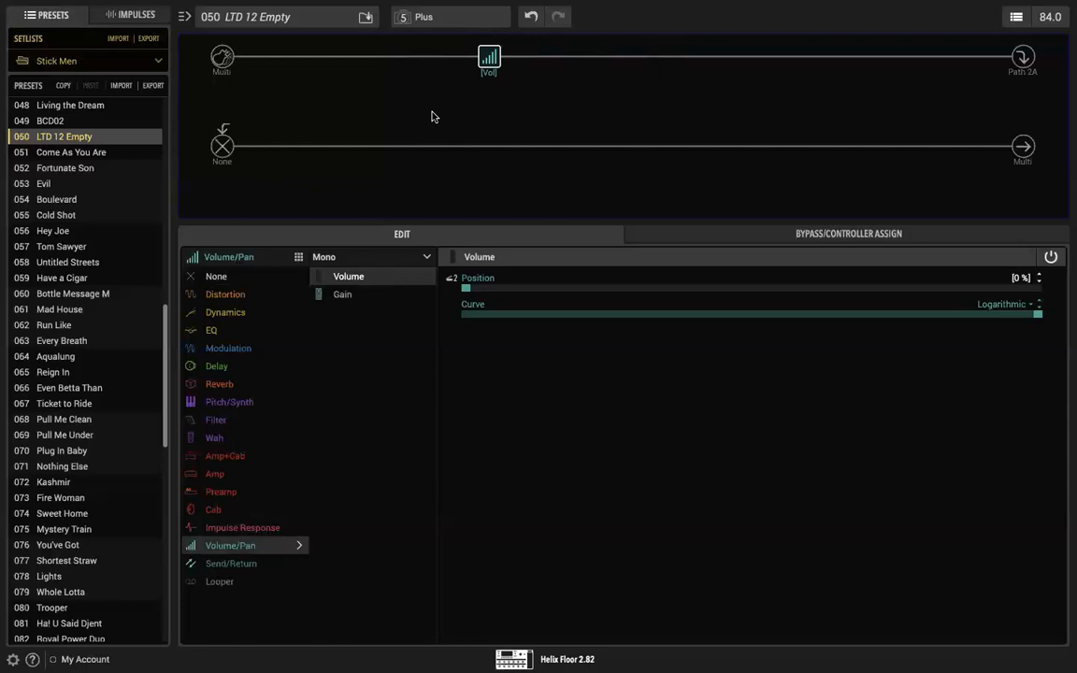
Step: Move the Volume block to the second slot of the upper path and return it to the third slot
{"action": "left_click", "coordinate": [401, 60]}
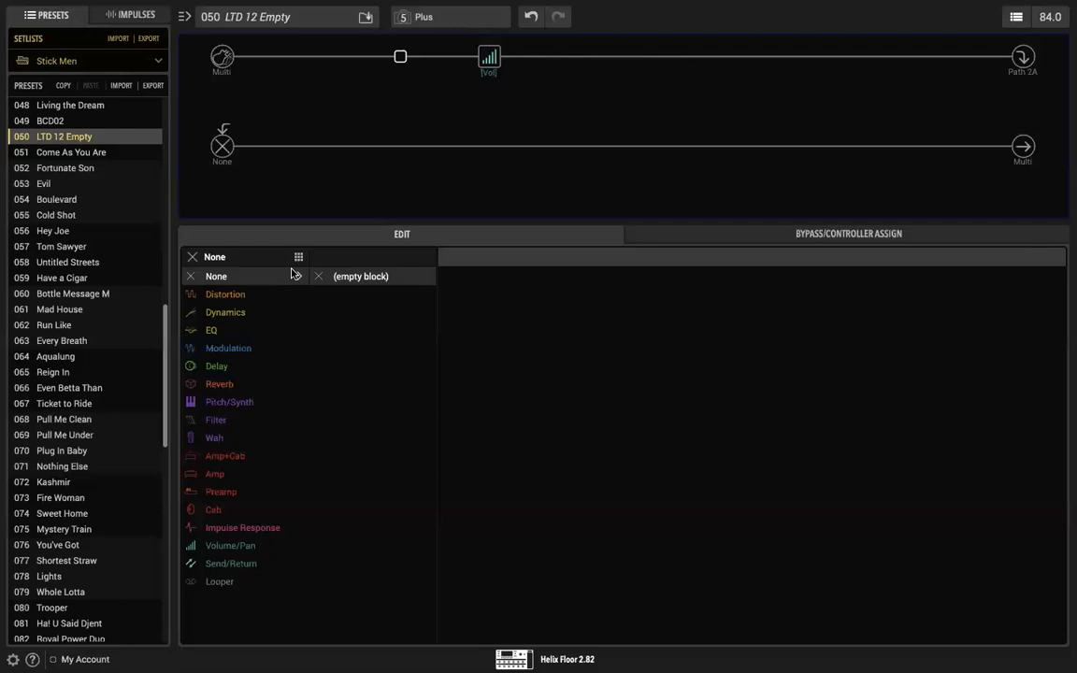
{"action": "mouse_move", "coordinate": [488, 58]}
{"action": "left_click_drag", "start_coordinate": [488, 58], "coordinate": [403, 62]}
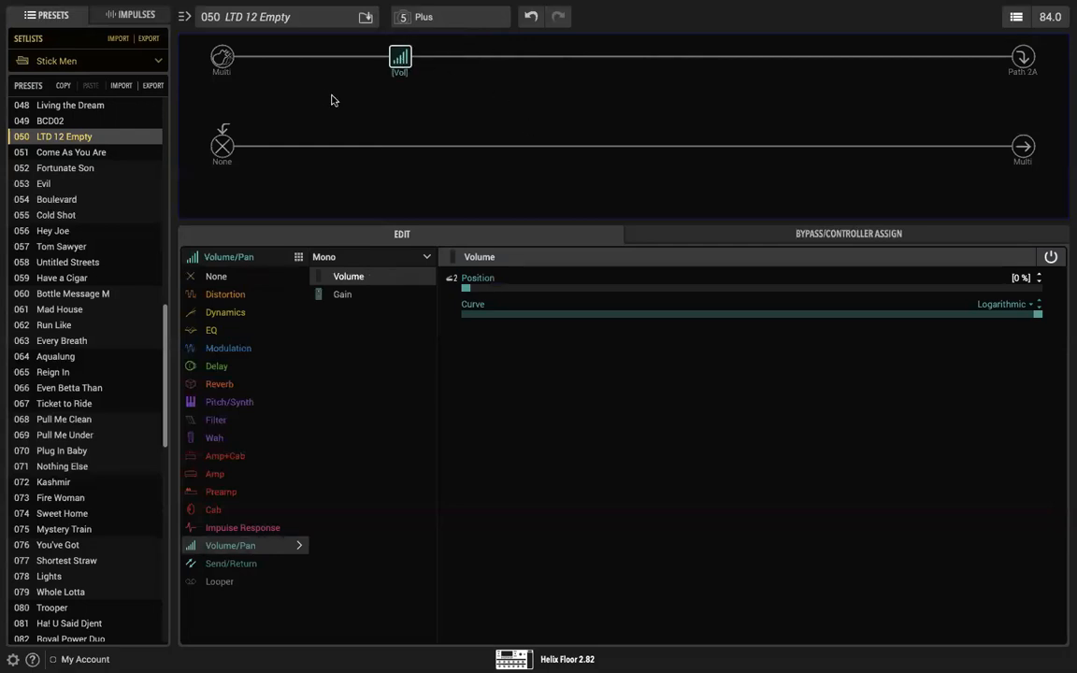
{"action": "mouse_move", "coordinate": [400, 60]}
{"action": "left_click_drag", "start_coordinate": [401, 59], "coordinate": [488, 58]}
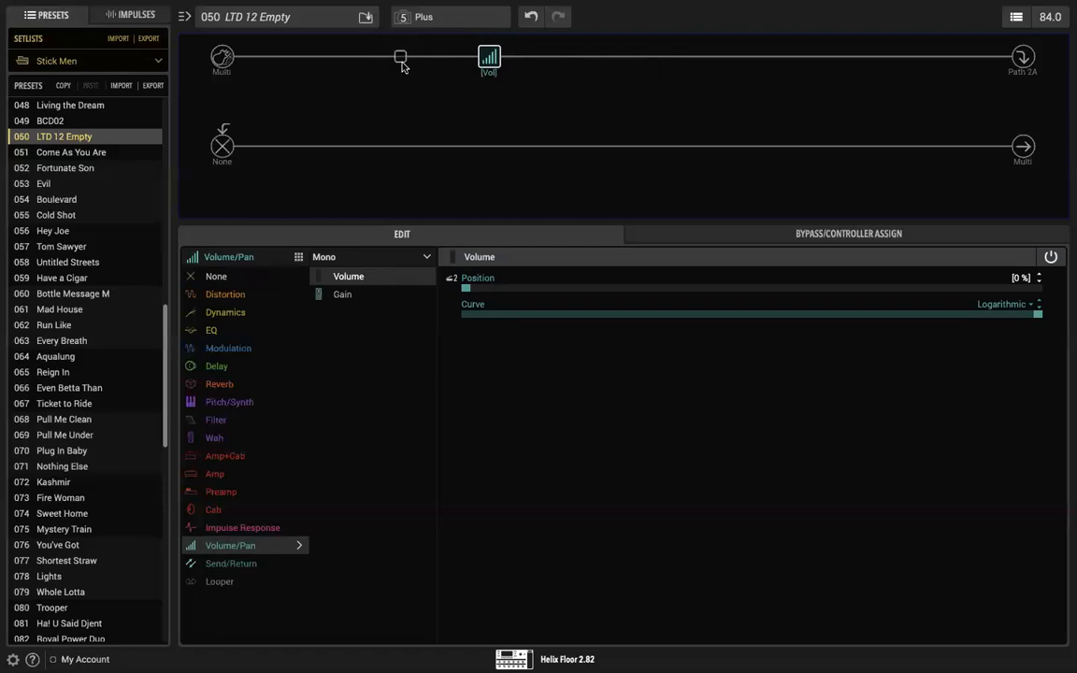
Step: Try a mono Vintage Digital delay in the third slot, and restore the mono Volume block with a Logarithmic Curve
{"action": "left_click", "coordinate": [231, 371]}
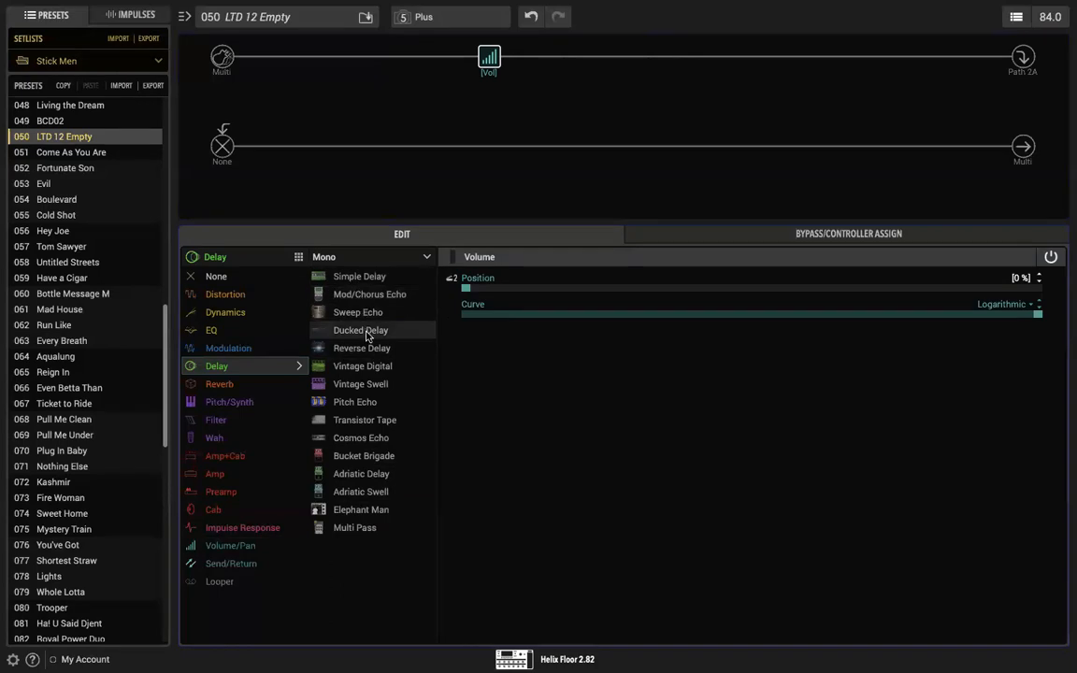
{"action": "left_click", "coordinate": [348, 367]}
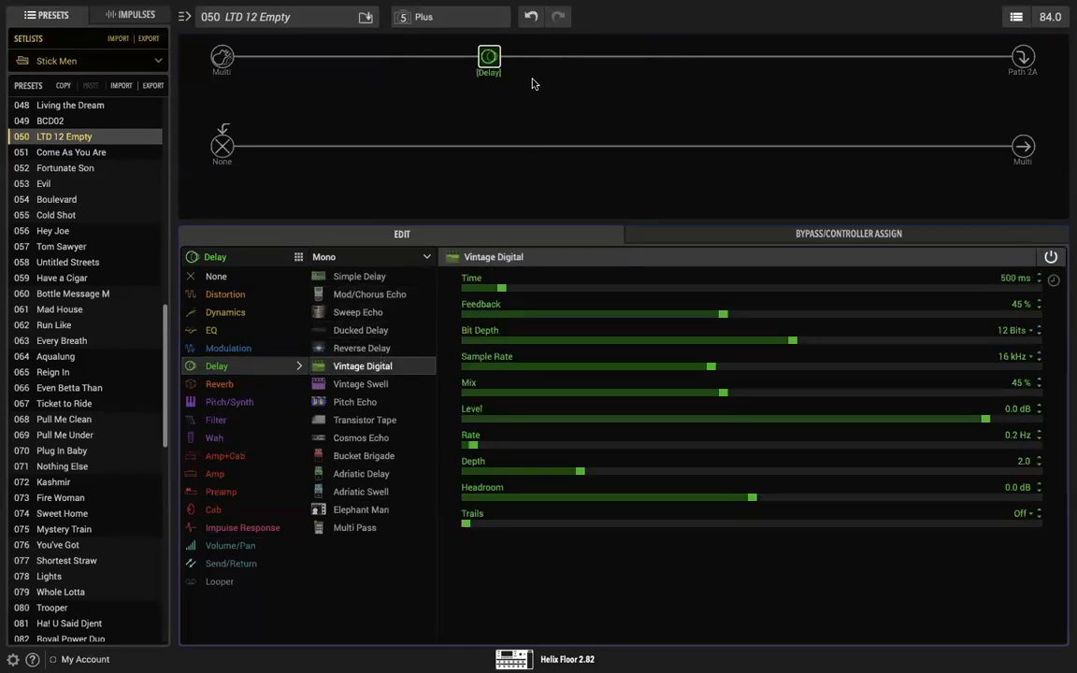
{"action": "left_click", "coordinate": [245, 548]}
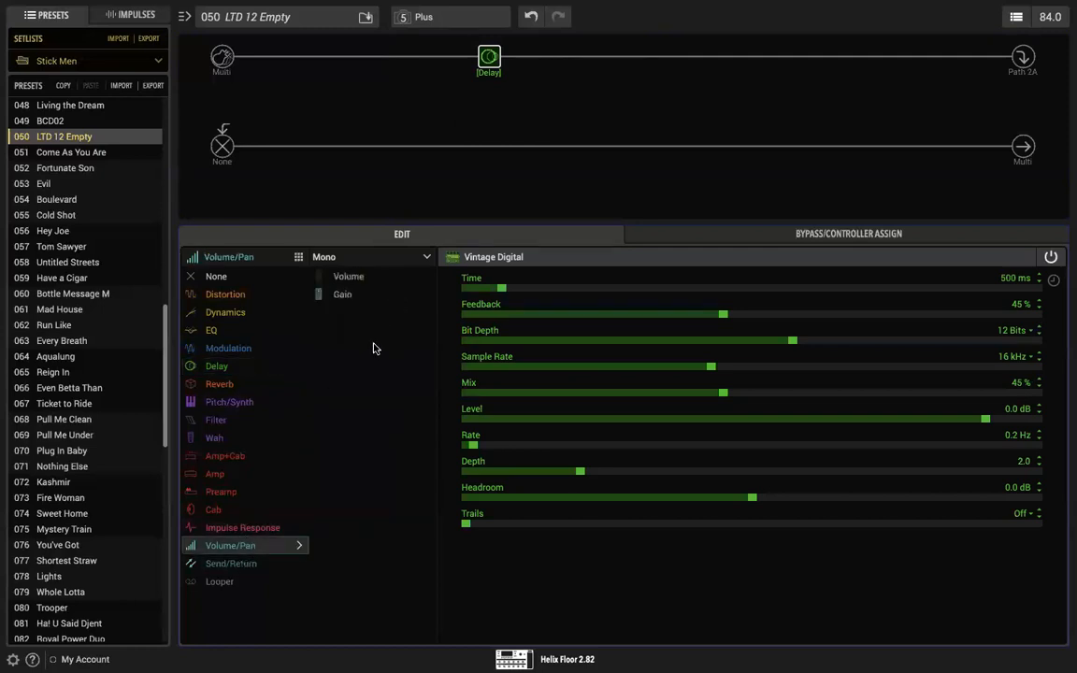
{"action": "left_click", "coordinate": [350, 278]}
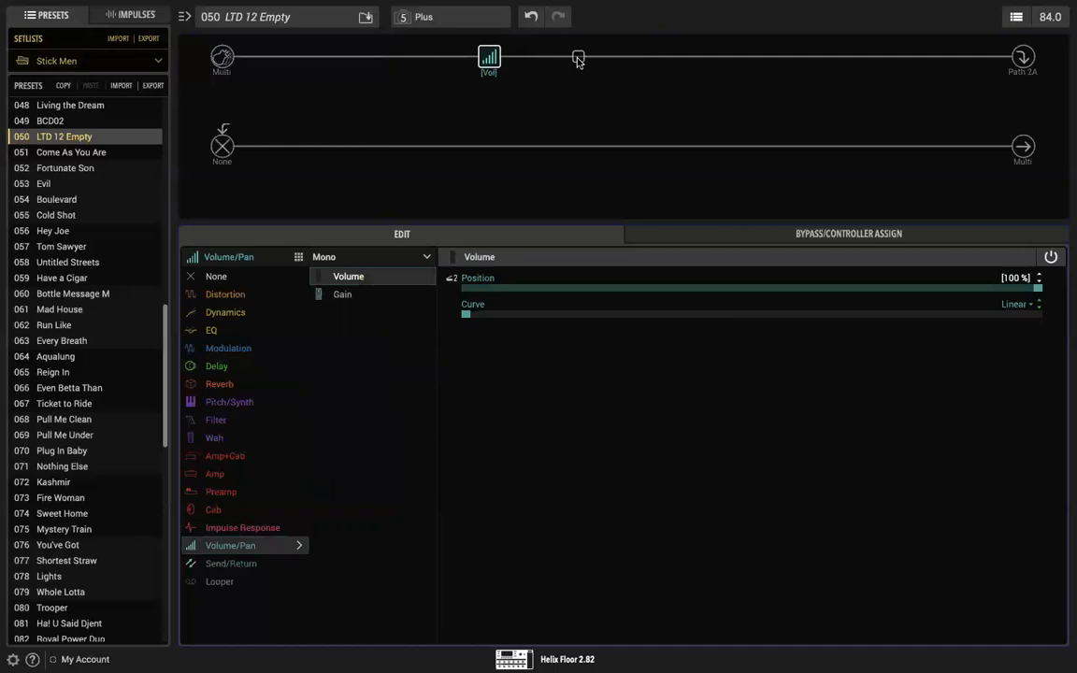
{"action": "left_click", "coordinate": [1026, 306]}
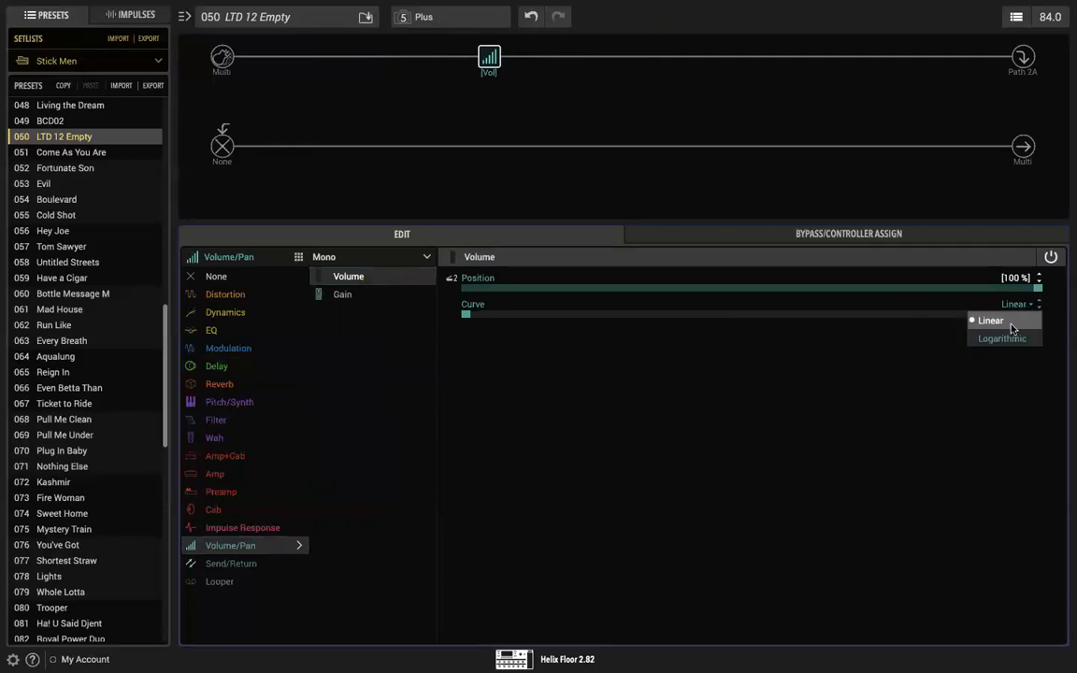
{"action": "left_click", "coordinate": [996, 338]}
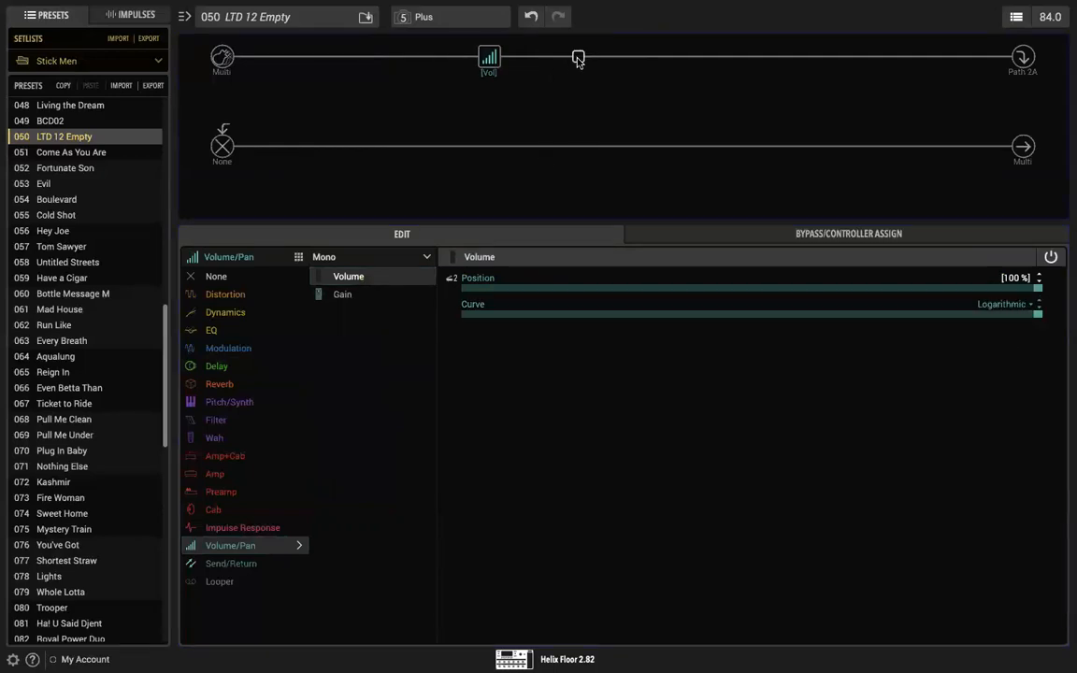
Step: Add a mono Simple Delay directly after the Volume block and set its Mix to 47 %, after trying 100 %
{"action": "left_click", "coordinate": [577, 58]}
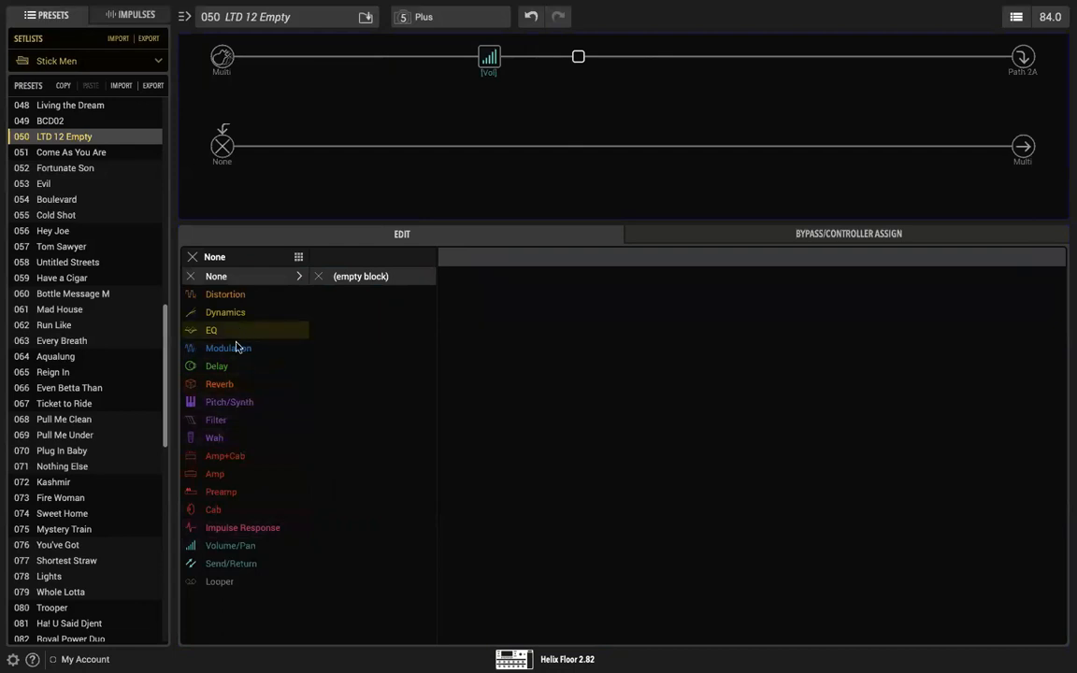
{"action": "left_click", "coordinate": [229, 368]}
{"action": "left_click", "coordinate": [357, 278]}
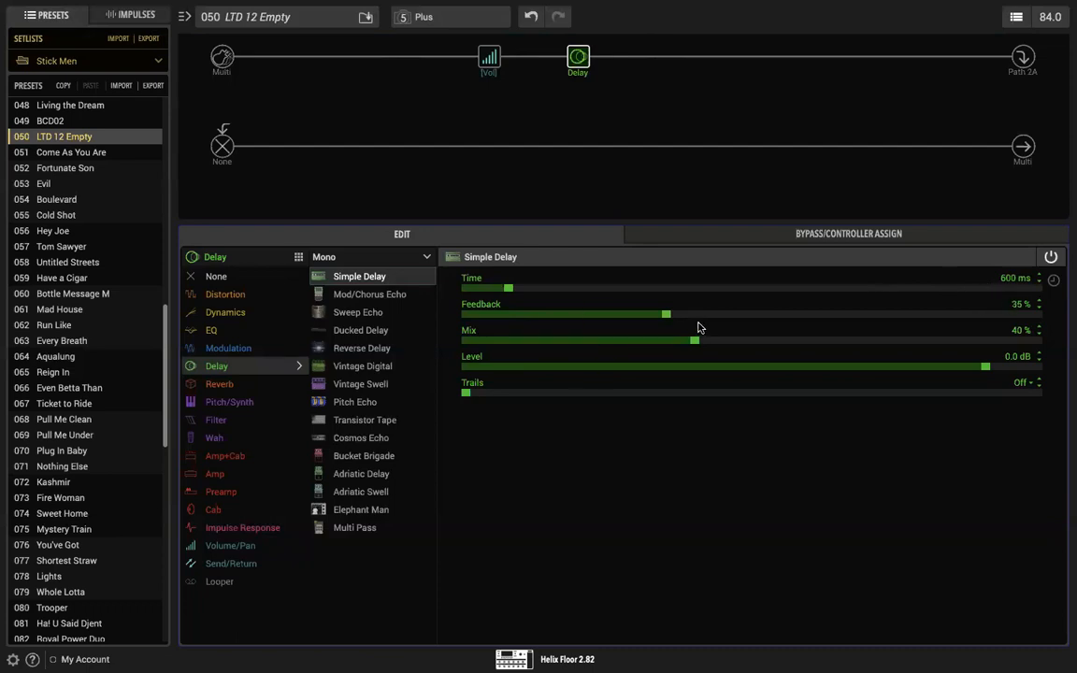
{"action": "left_click_drag", "start_coordinate": [694, 342], "coordinate": [1068, 329]}
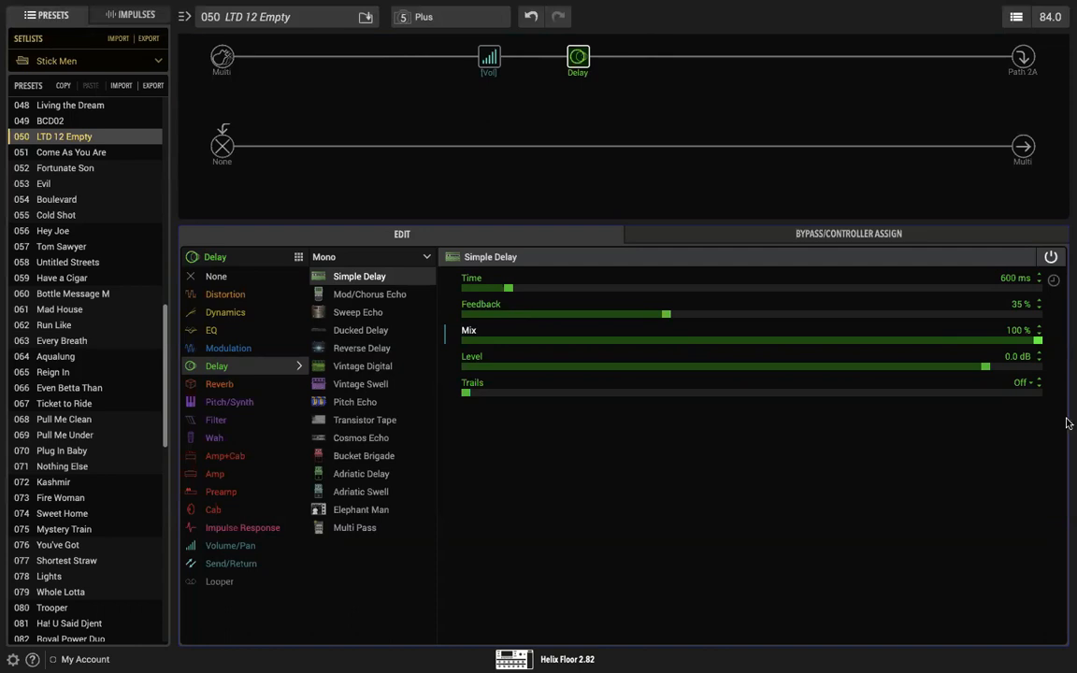
{"action": "left_click_drag", "start_coordinate": [1039, 341], "coordinate": [735, 343]}
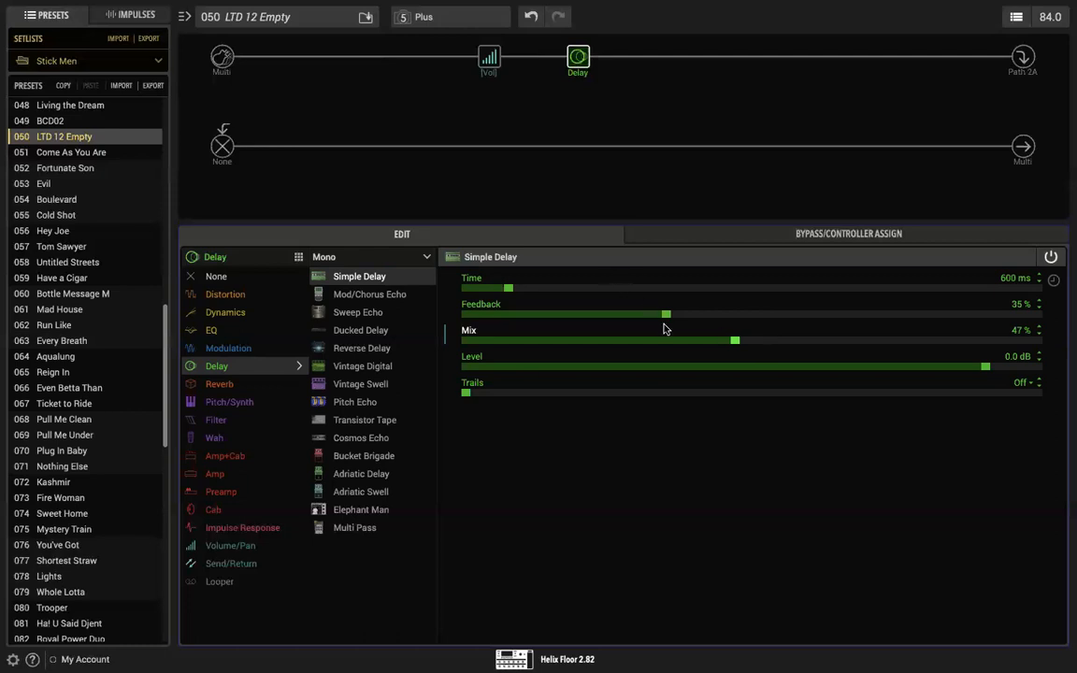
Step: Raise the Simple Delay's Feedback in stages from 82 % through 98 % up to 100 %
{"action": "left_click_drag", "start_coordinate": [665, 315], "coordinate": [935, 313]}
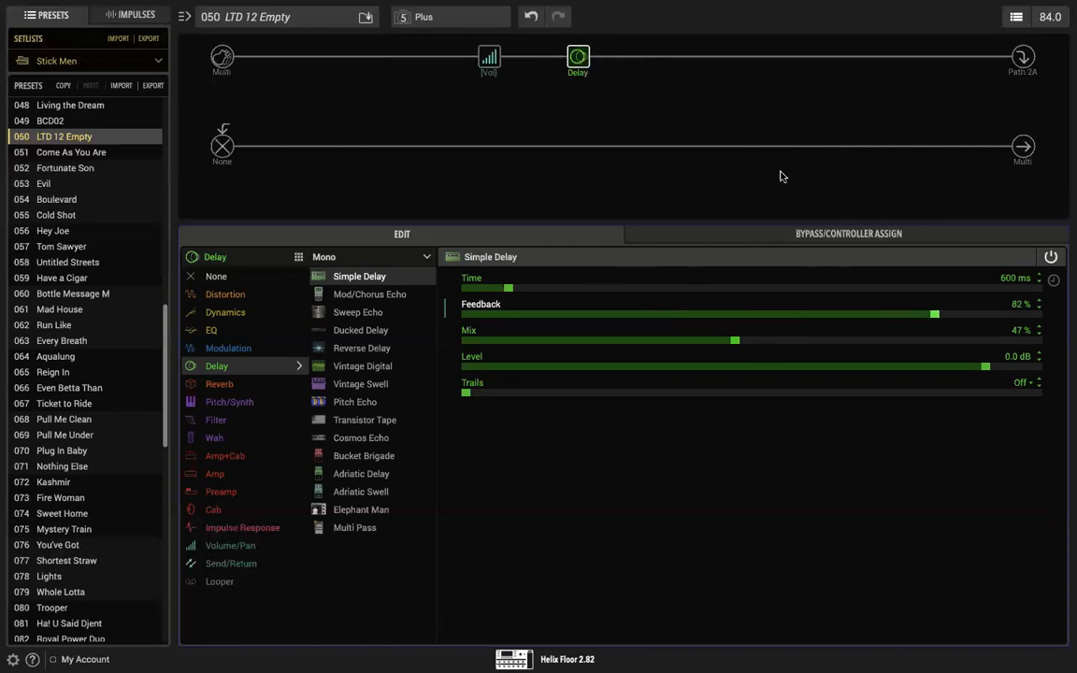
{"action": "left_click_drag", "start_coordinate": [935, 318], "coordinate": [975, 317]}
{"action": "left_click_drag", "start_coordinate": [976, 316], "coordinate": [1027, 316]}
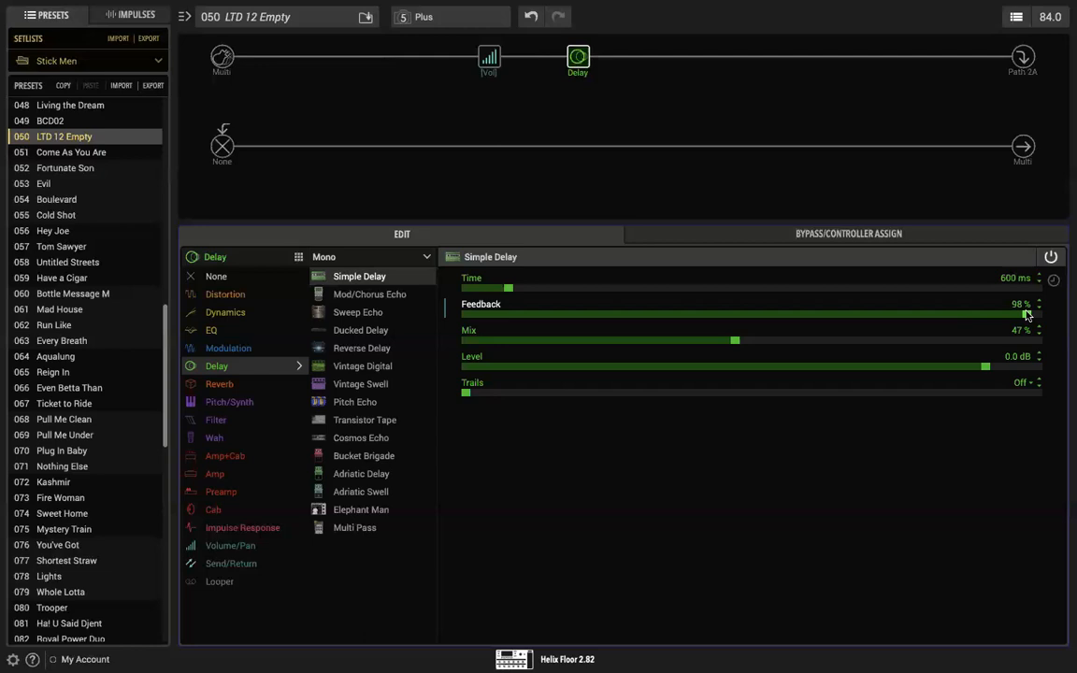
{"action": "left_click_drag", "start_coordinate": [1027, 315], "coordinate": [1044, 317]}
Step: Set the Simple Delay's Time to 837 ms and its Feedback to 91 %
{"action": "left_click", "coordinate": [507, 289]}
{"action": "mouse_move", "coordinate": [507, 289]}
{"action": "left_mouse_down"}
{"action": "mouse_move", "coordinate": [466, 292]}
{"action": "mouse_move", "coordinate": [537, 290]}
{"action": "mouse_move", "coordinate": [527, 293]}
{"action": "left_mouse_up"}
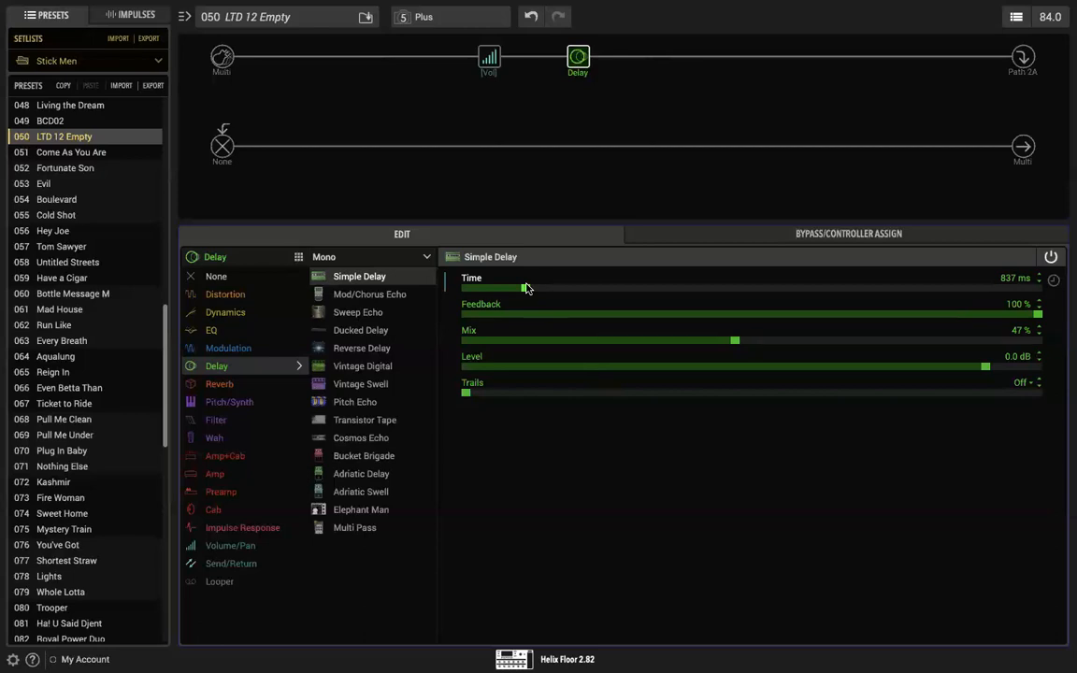
{"action": "mouse_move", "coordinate": [576, 56]}
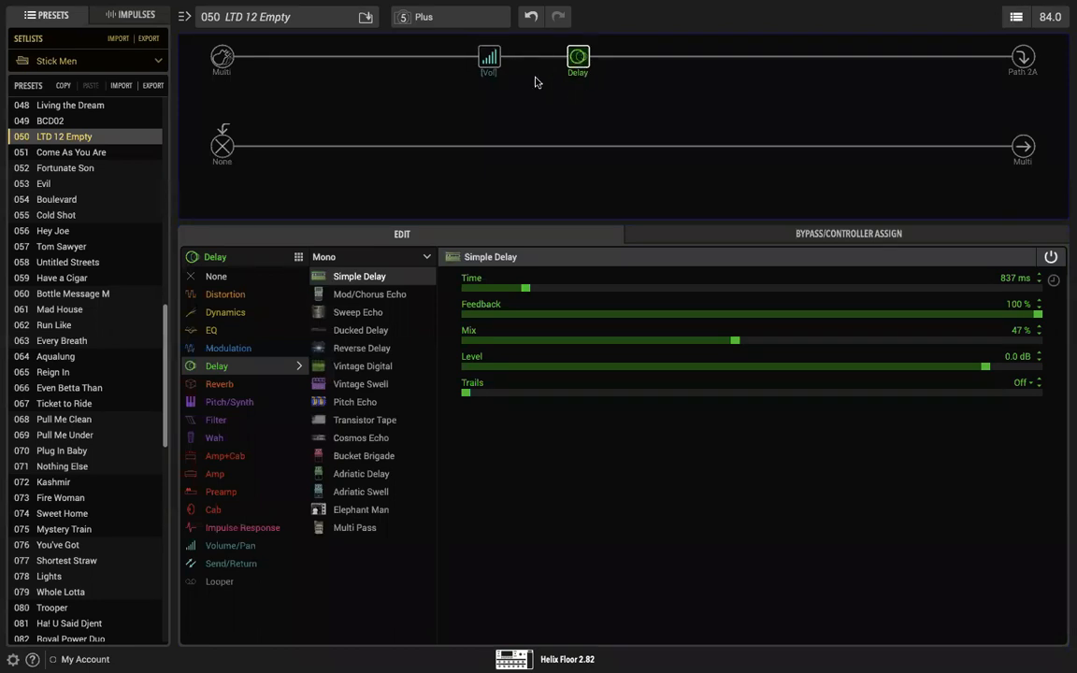
{"action": "left_click_drag", "start_coordinate": [1036, 316], "coordinate": [986, 315]}
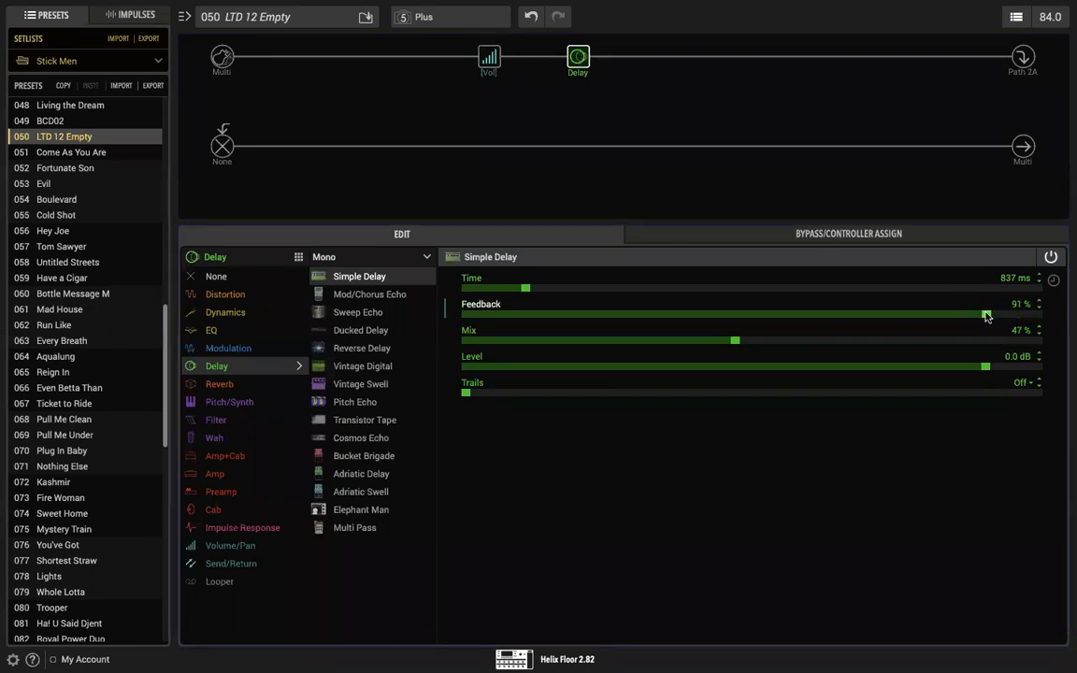
Step: Add a mono LA Studio Comp in the empty slot before the Volume block and fine-tune its Gain
{"action": "left_click", "coordinate": [400, 58]}
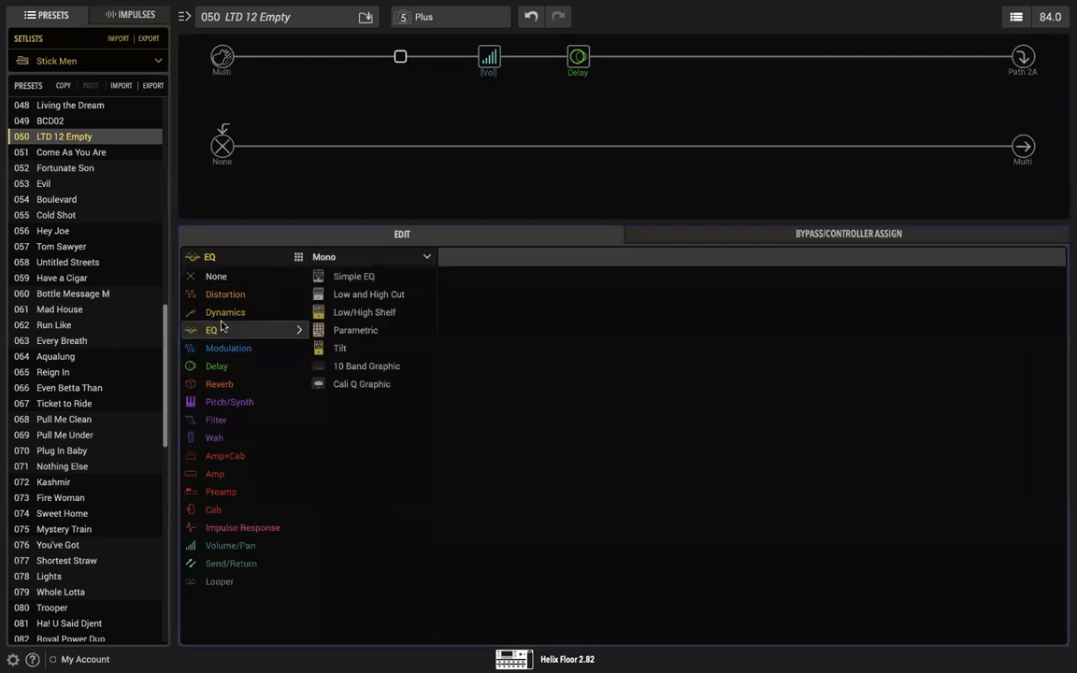
{"action": "mouse_move", "coordinate": [225, 312]}
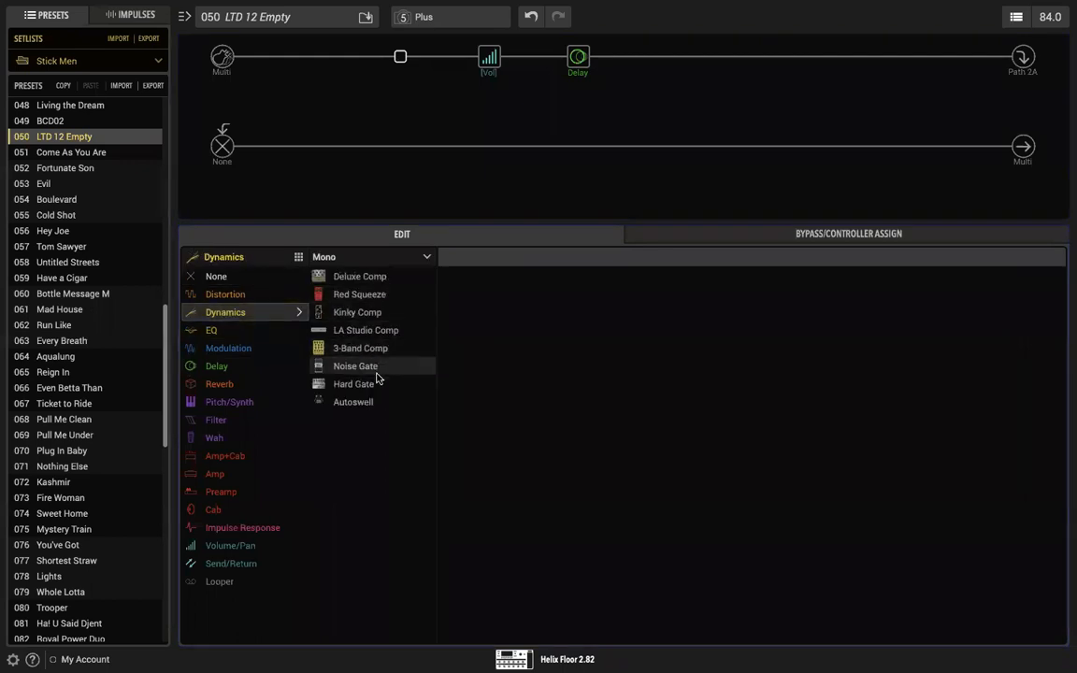
{"action": "left_click", "coordinate": [363, 334]}
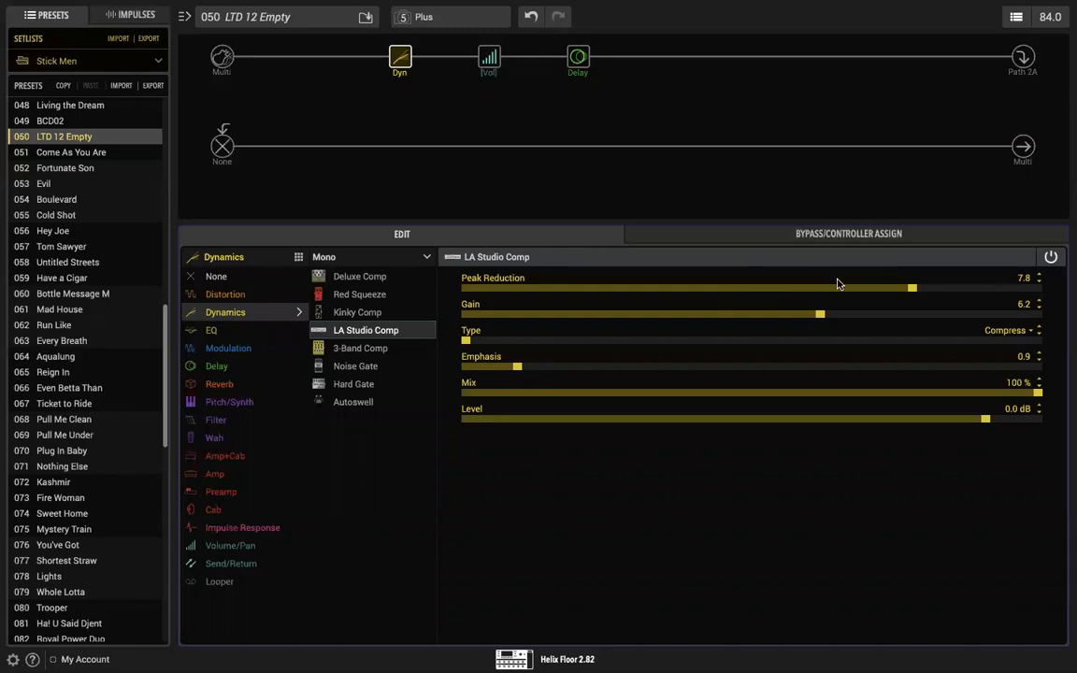
{"action": "left_click_drag", "start_coordinate": [824, 309], "coordinate": [829, 315]}
Step: Shift the LA Studio Comp, Volume and Simple Delay blocks one slot earlier each on the upper path, keeping their order
{"action": "mouse_move", "coordinate": [397, 58]}
{"action": "left_click", "coordinate": [578, 57]}
{"action": "left_click", "coordinate": [489, 58]}
{"action": "left_click_drag", "start_coordinate": [400, 58], "coordinate": [313, 61]}
{"action": "left_click_drag", "start_coordinate": [491, 58], "coordinate": [363, 58]}
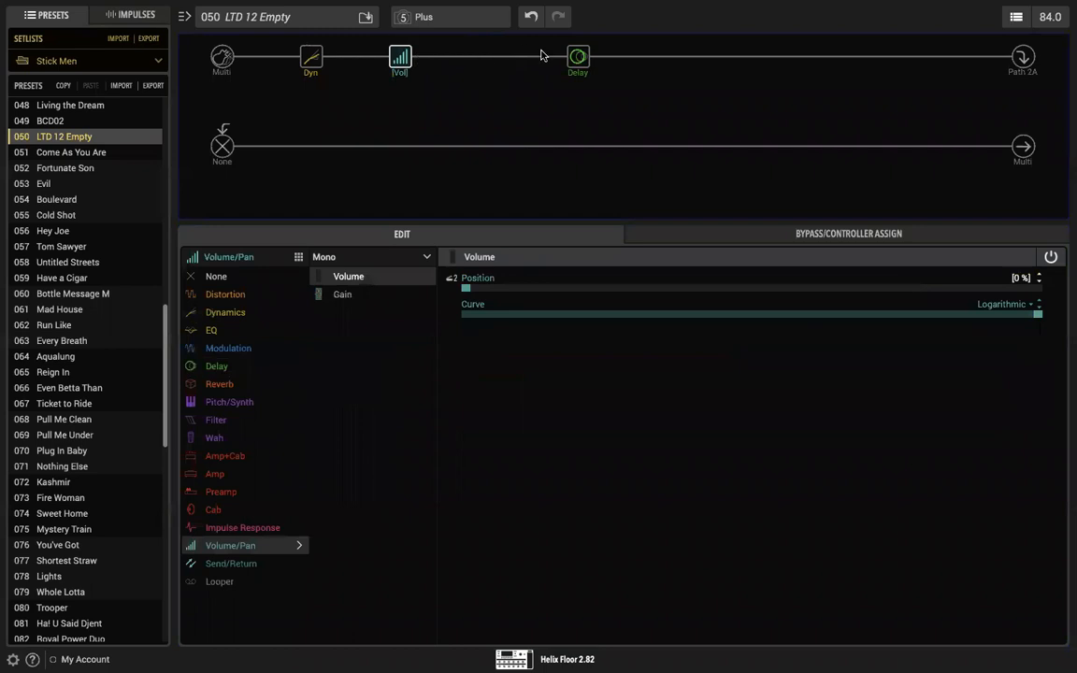
{"action": "left_click_drag", "start_coordinate": [578, 58], "coordinate": [487, 59]}
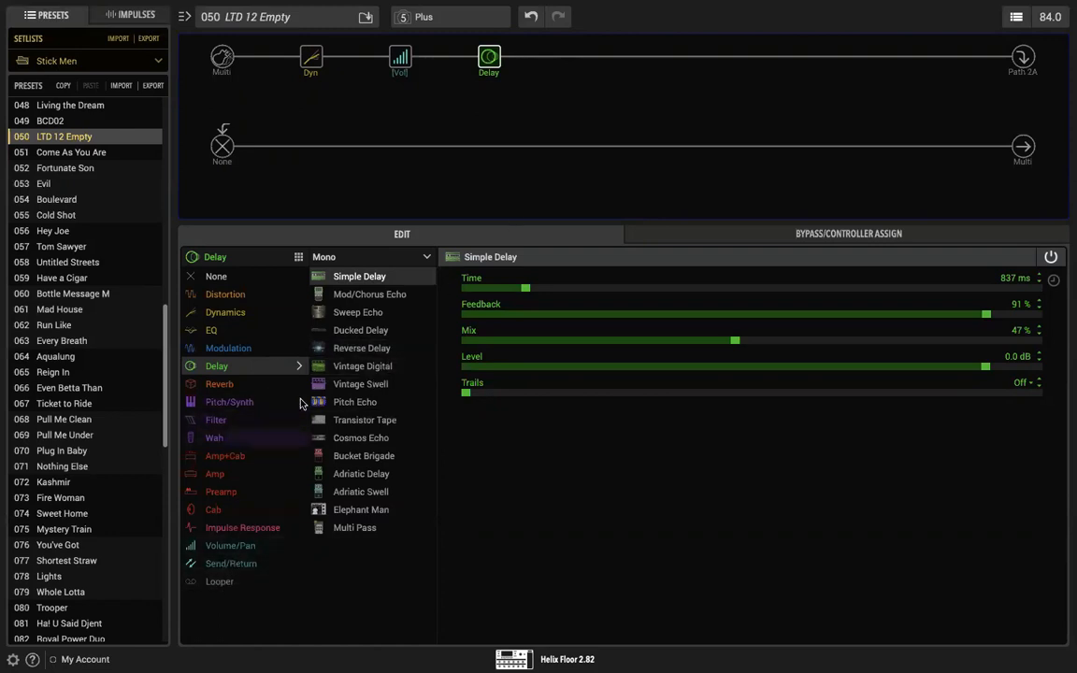
{"action": "left_click", "coordinate": [579, 58]}
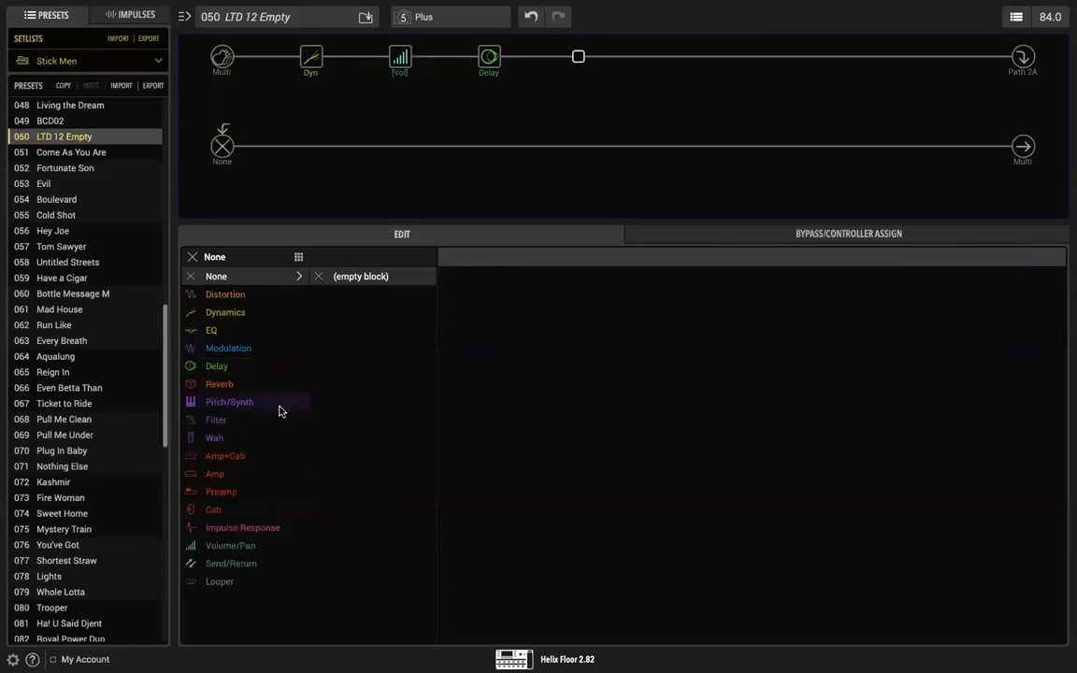
{"action": "left_click", "coordinate": [232, 387]}
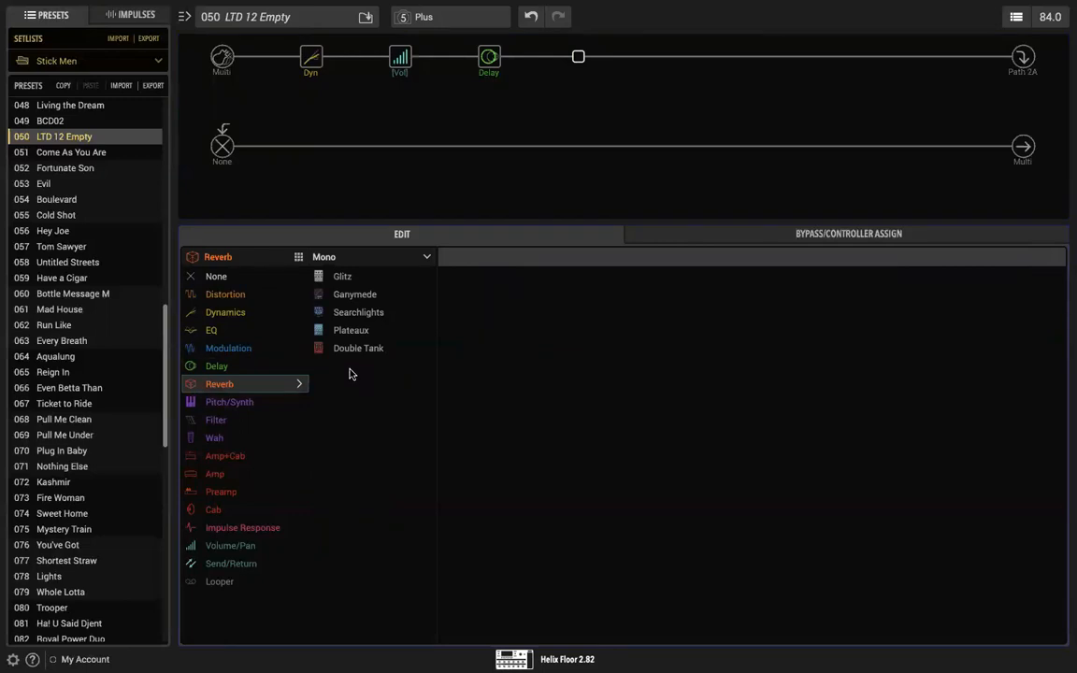
{"action": "left_click", "coordinate": [426, 258]}
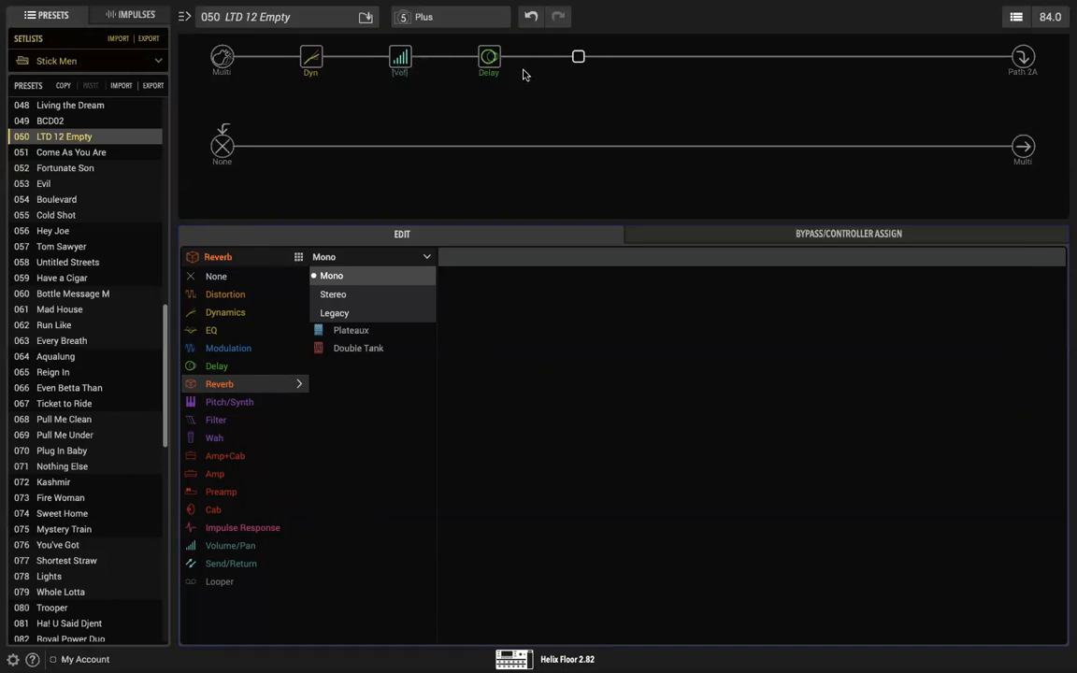
Step: Move the Simple Delay ahead of the Volume block, directly after the compressor
{"action": "left_click", "coordinate": [490, 62]}
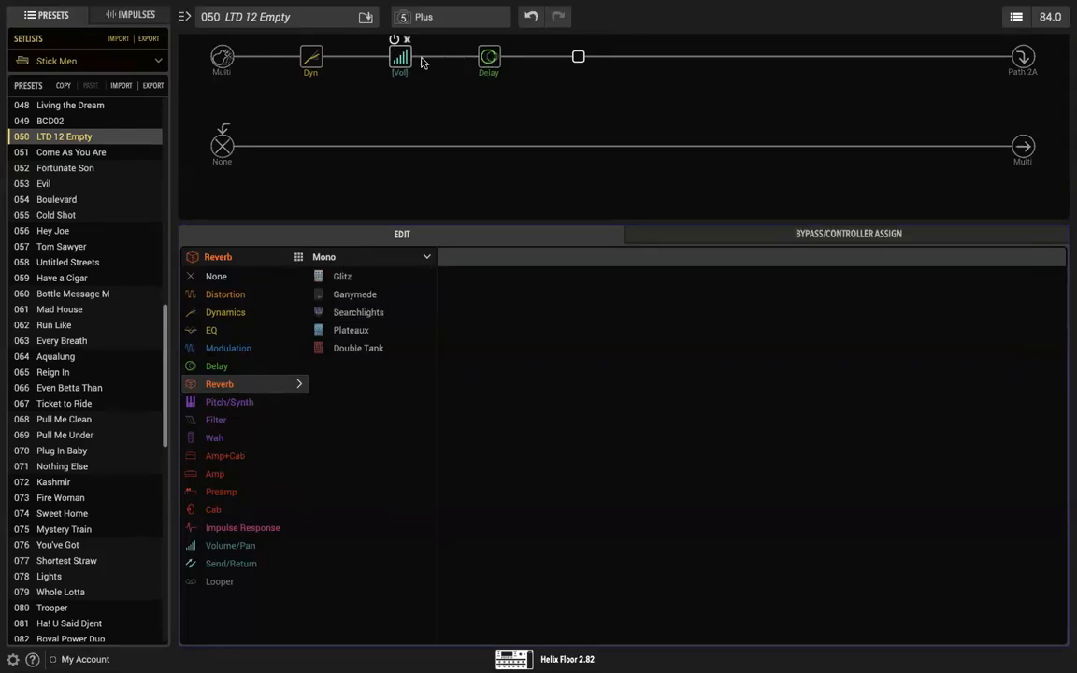
{"action": "left_click_drag", "start_coordinate": [489, 57], "coordinate": [374, 62]}
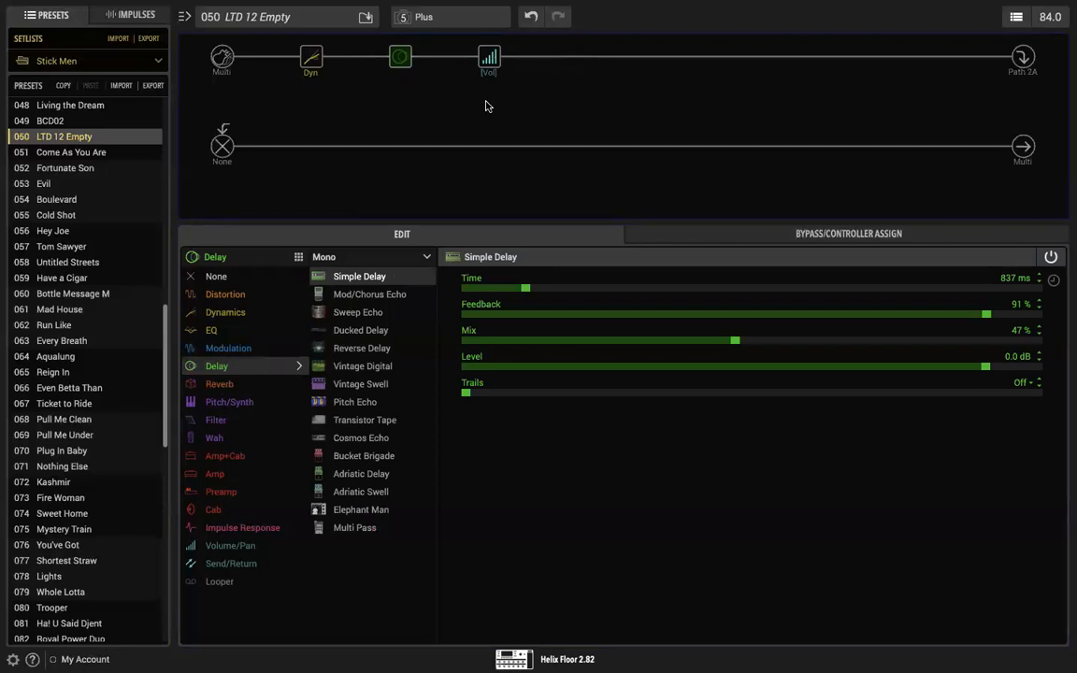
{"action": "mouse_move", "coordinate": [399, 60]}
Step: Add a mono Vintage Digital delay directly after the Volume block with Time 1.391 s and Feedback 67 %
{"action": "left_click", "coordinate": [579, 59]}
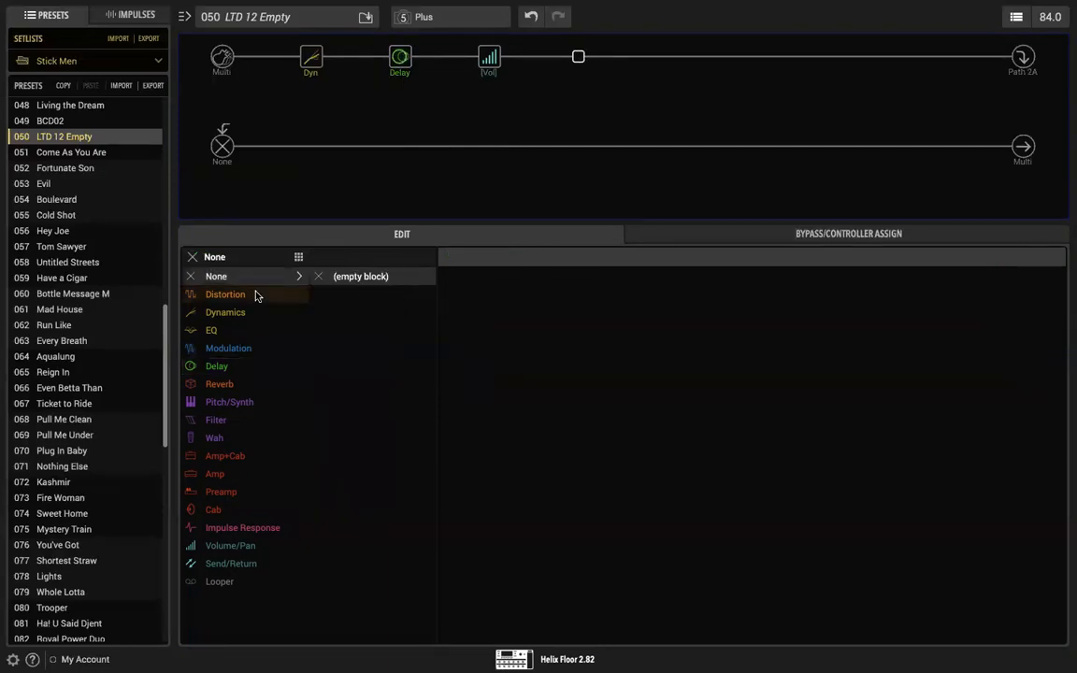
{"action": "left_click", "coordinate": [224, 369]}
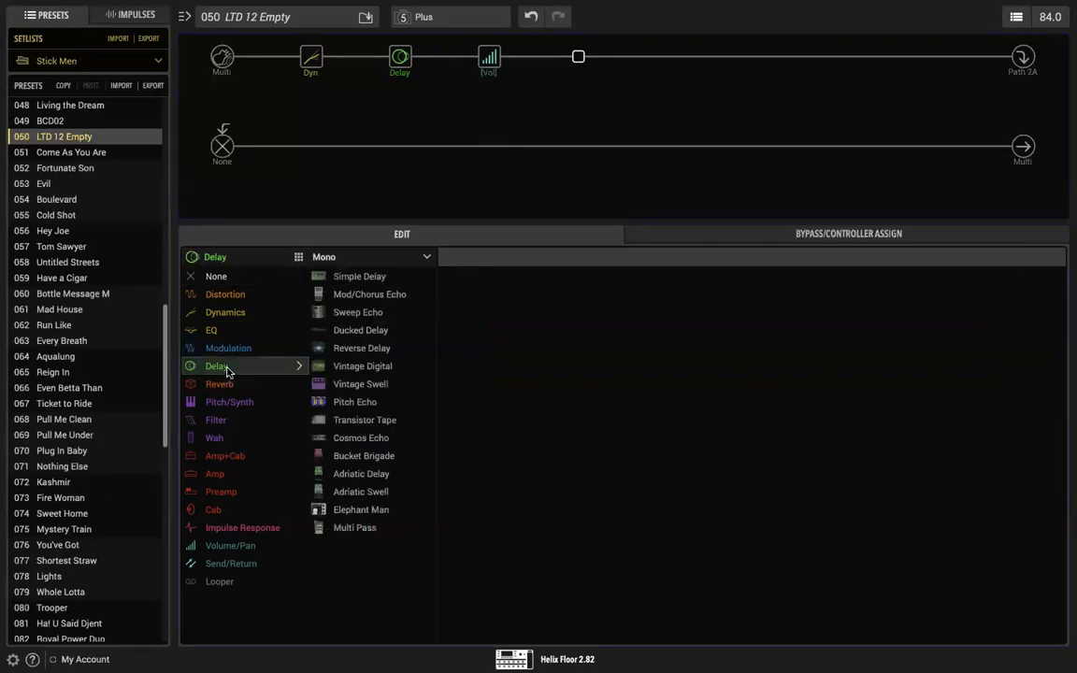
{"action": "left_click", "coordinate": [365, 367]}
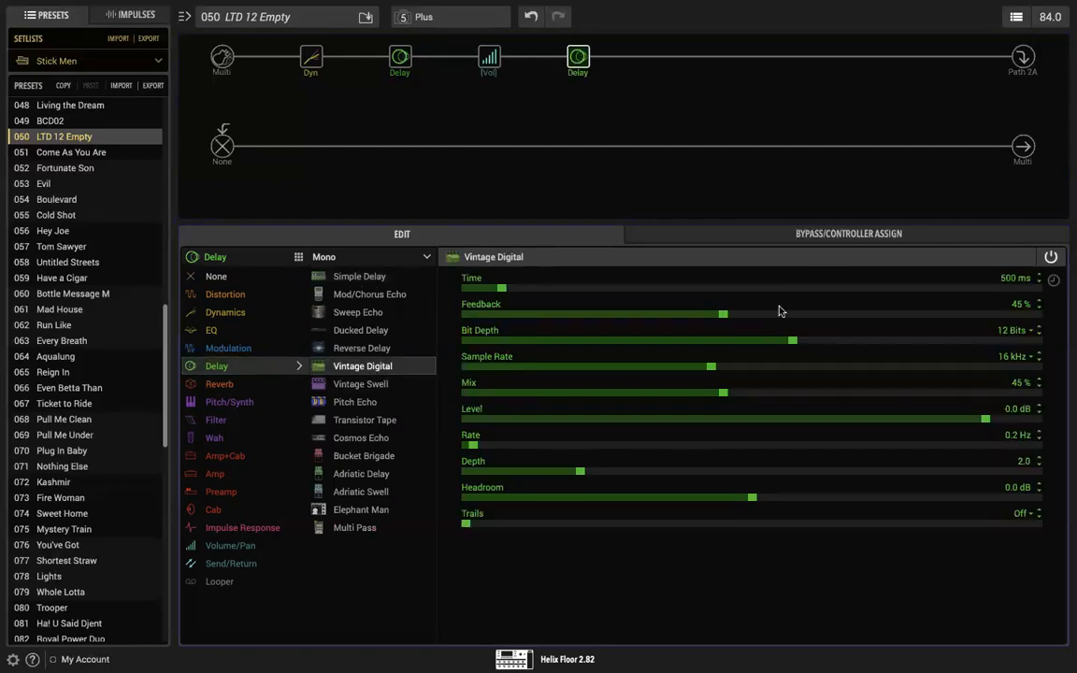
{"action": "left_click_drag", "start_coordinate": [503, 295], "coordinate": [568, 291]}
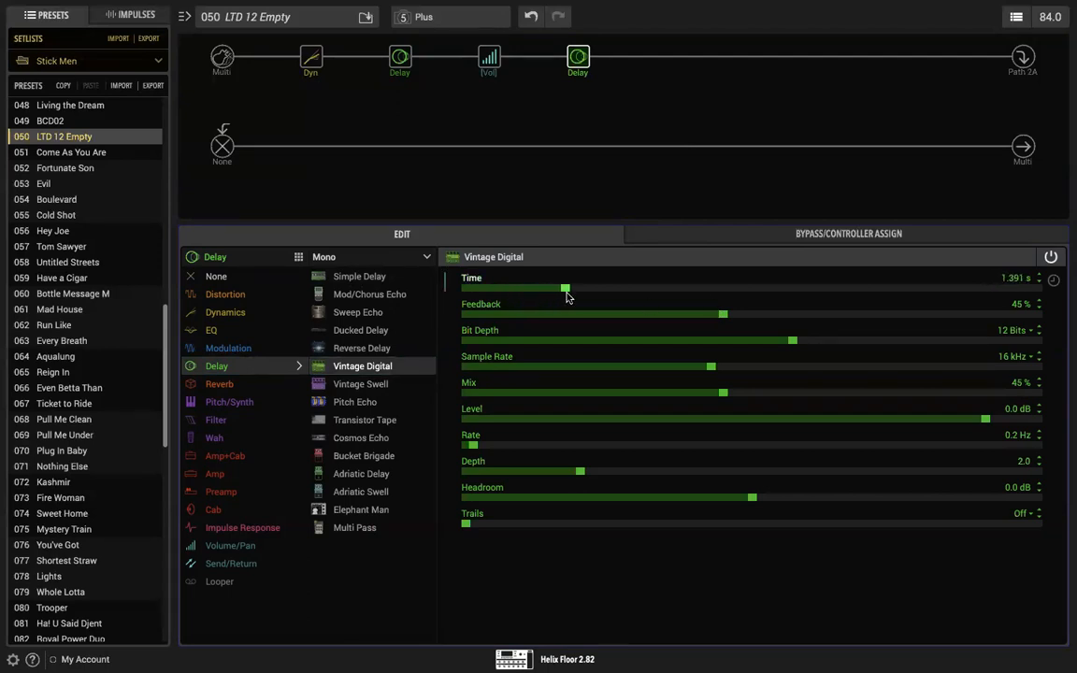
{"action": "left_click_drag", "start_coordinate": [723, 315], "coordinate": [851, 315]}
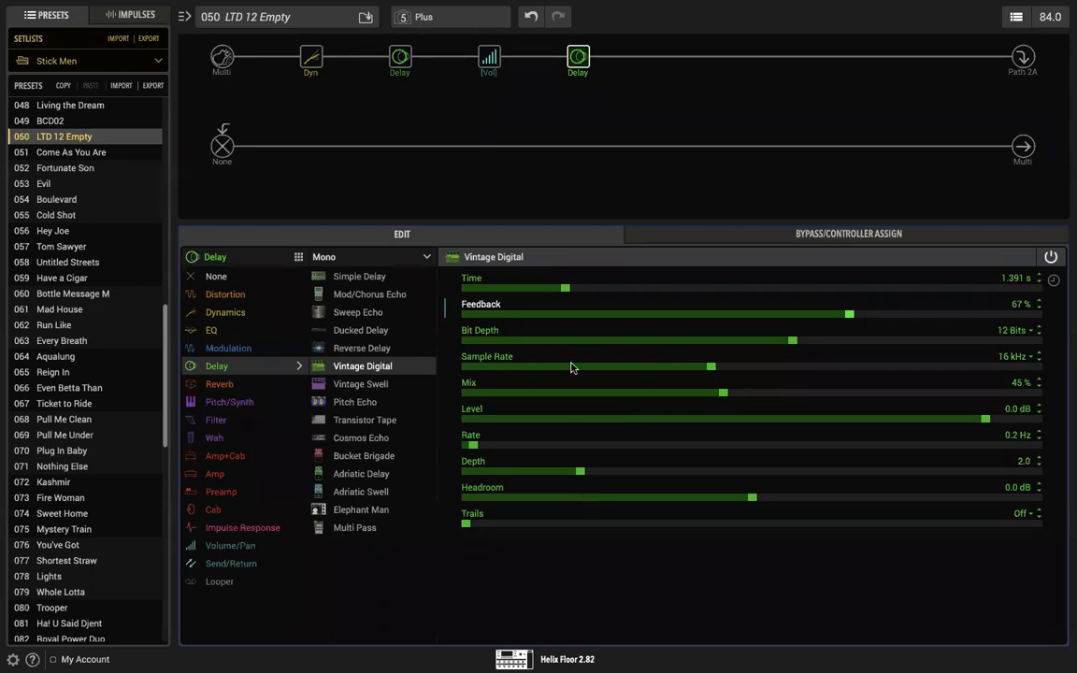
Step: Move the Volume block back ahead of both delays and bypass the Vintage Digital delay
{"action": "mouse_move", "coordinate": [489, 58]}
{"action": "left_click", "coordinate": [489, 58]}
{"action": "left_click_drag", "start_coordinate": [405, 60], "coordinate": [403, 59]}
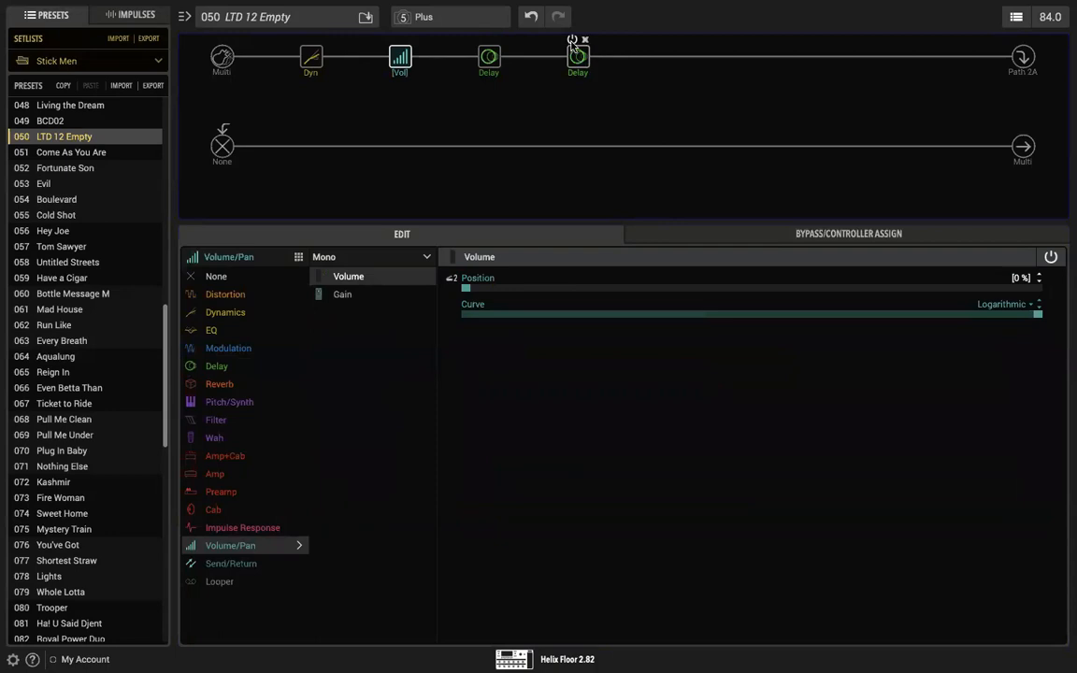
{"action": "left_click", "coordinate": [572, 41]}
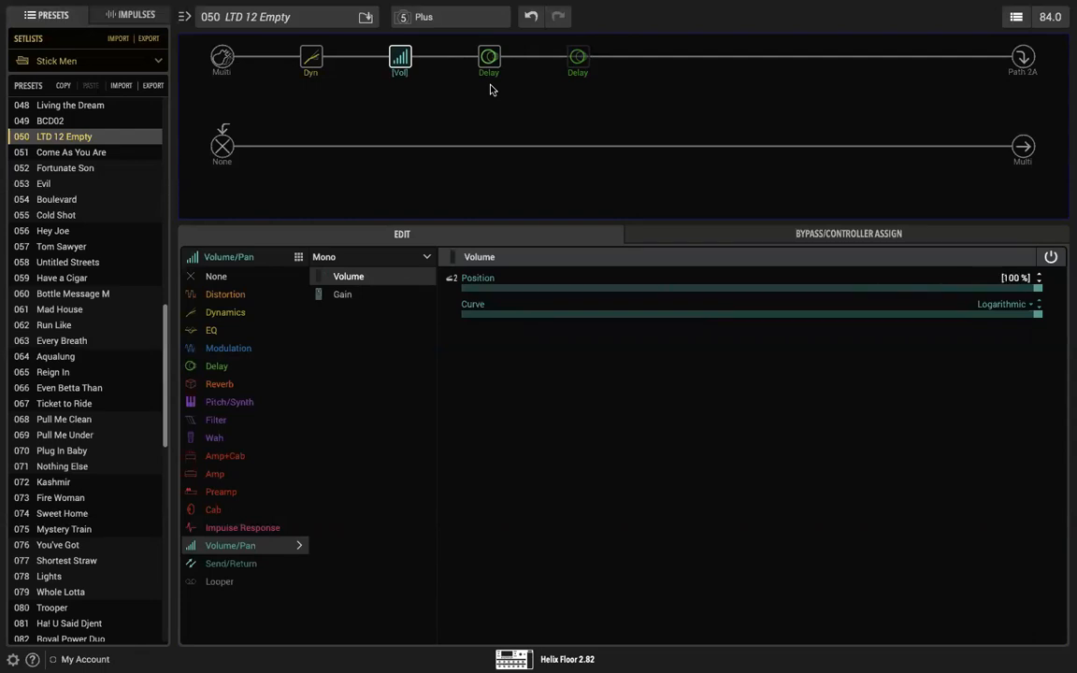
Step: Replace the Vintage Digital delay with a Legacy Plate reverb and move it one slot later, leaving a gap after the Simple Delay
{"action": "left_click", "coordinate": [575, 59]}
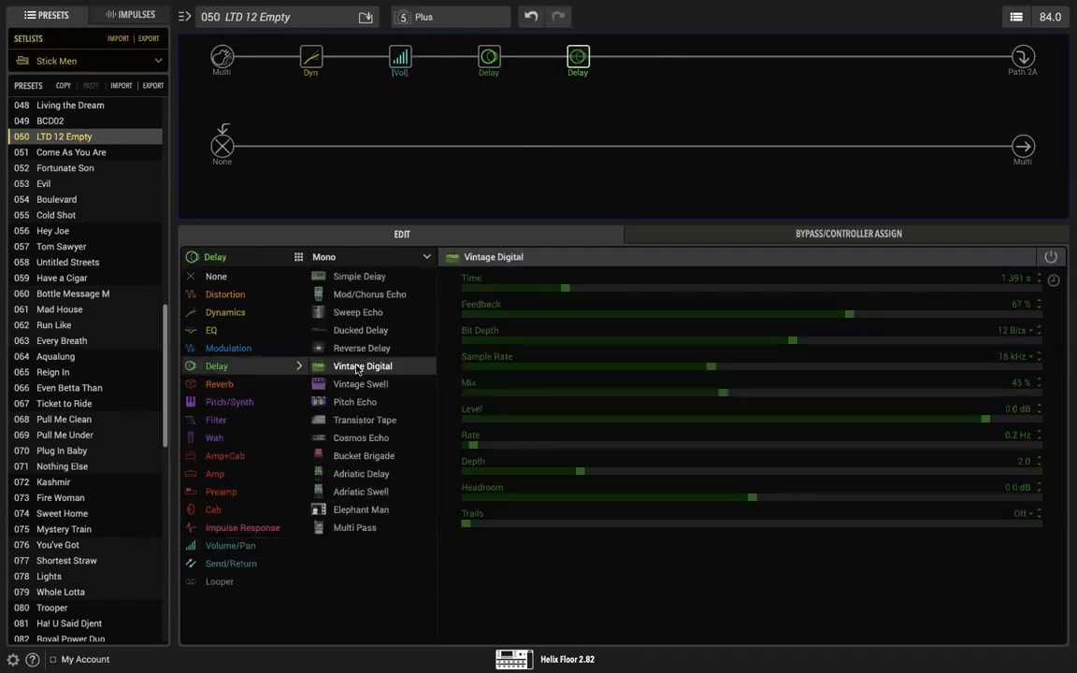
{"action": "left_click", "coordinate": [245, 383]}
{"action": "left_click", "coordinate": [356, 261]}
{"action": "left_click", "coordinate": [357, 313]}
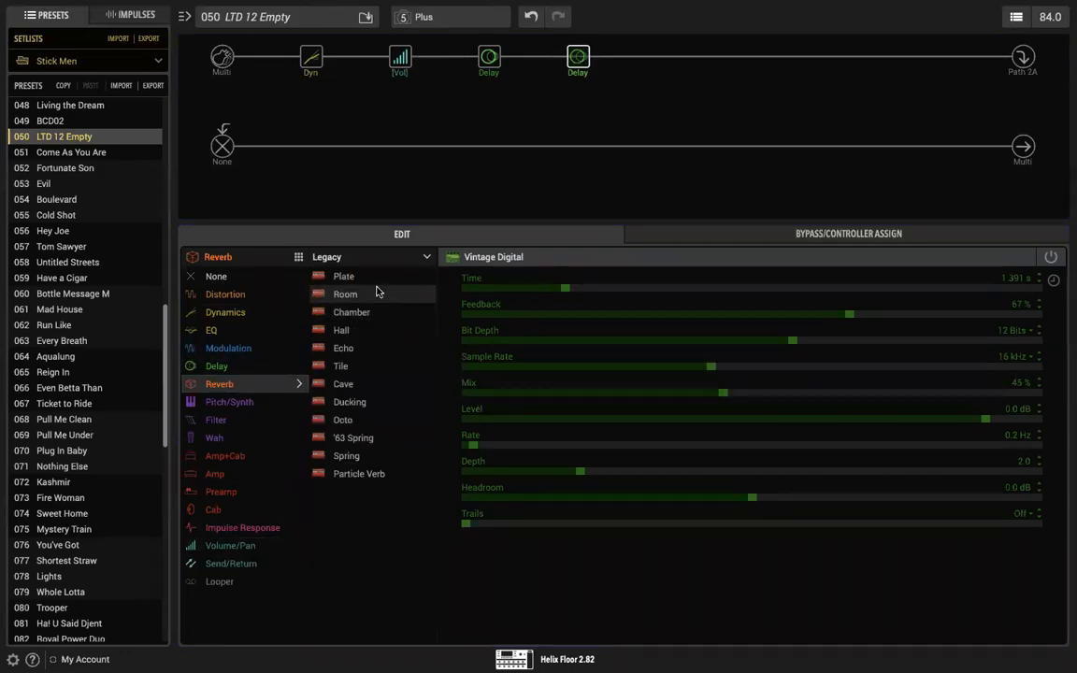
{"action": "left_click", "coordinate": [382, 281]}
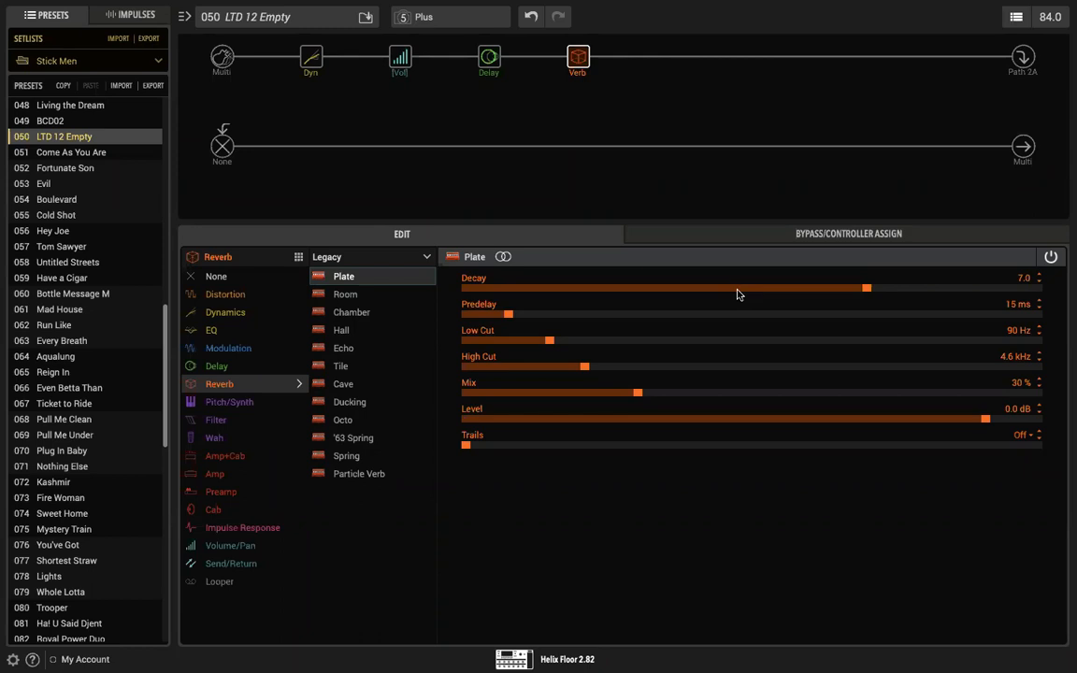
{"action": "mouse_move", "coordinate": [571, 72]}
{"action": "left_click_drag", "start_coordinate": [578, 58], "coordinate": [645, 64]}
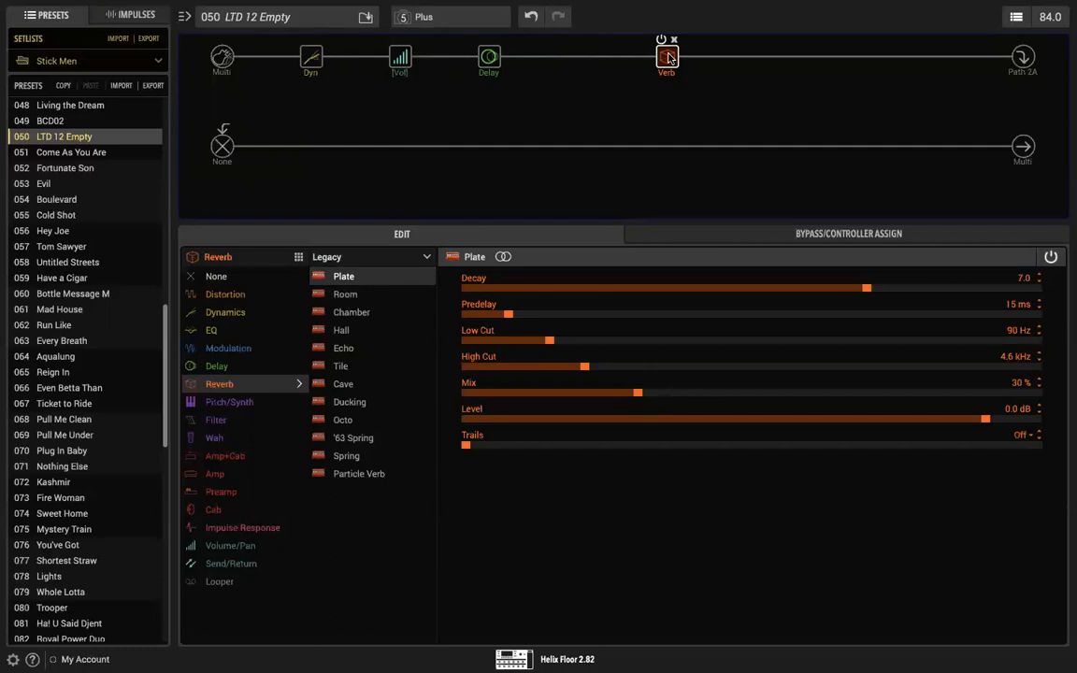
Step: Add a mono LA Studio Comp between the Simple Delay and the Plate reverb with Gain 5.4 and Level -5.4 dB
{"action": "left_click", "coordinate": [578, 59]}
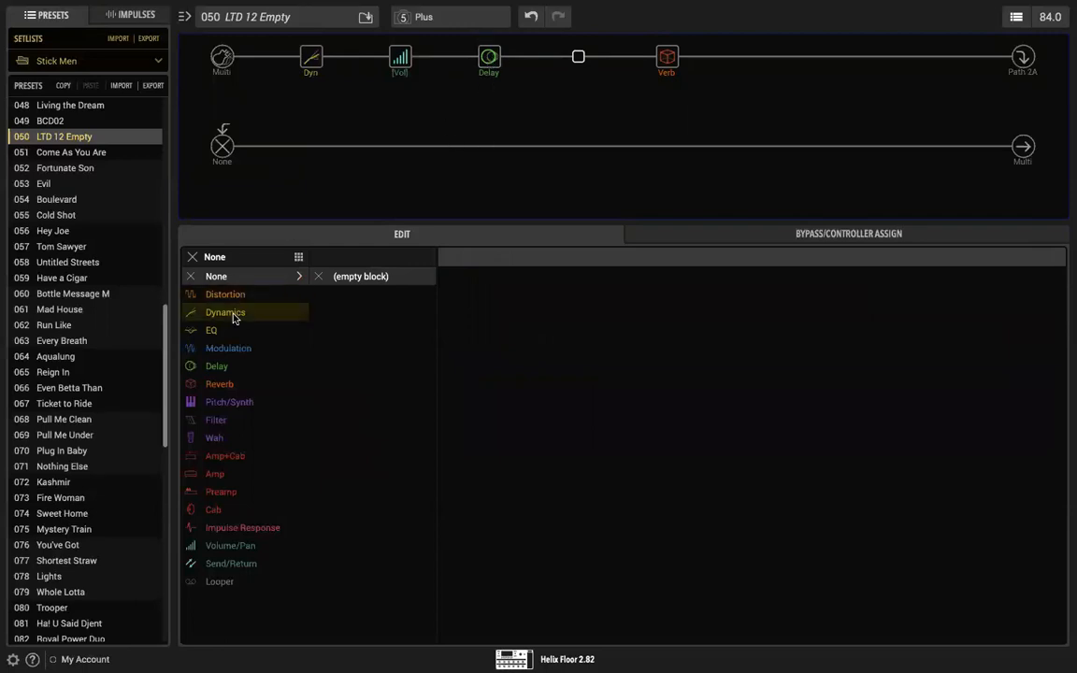
{"action": "left_click", "coordinate": [489, 63]}
{"action": "left_click", "coordinate": [519, 56]}
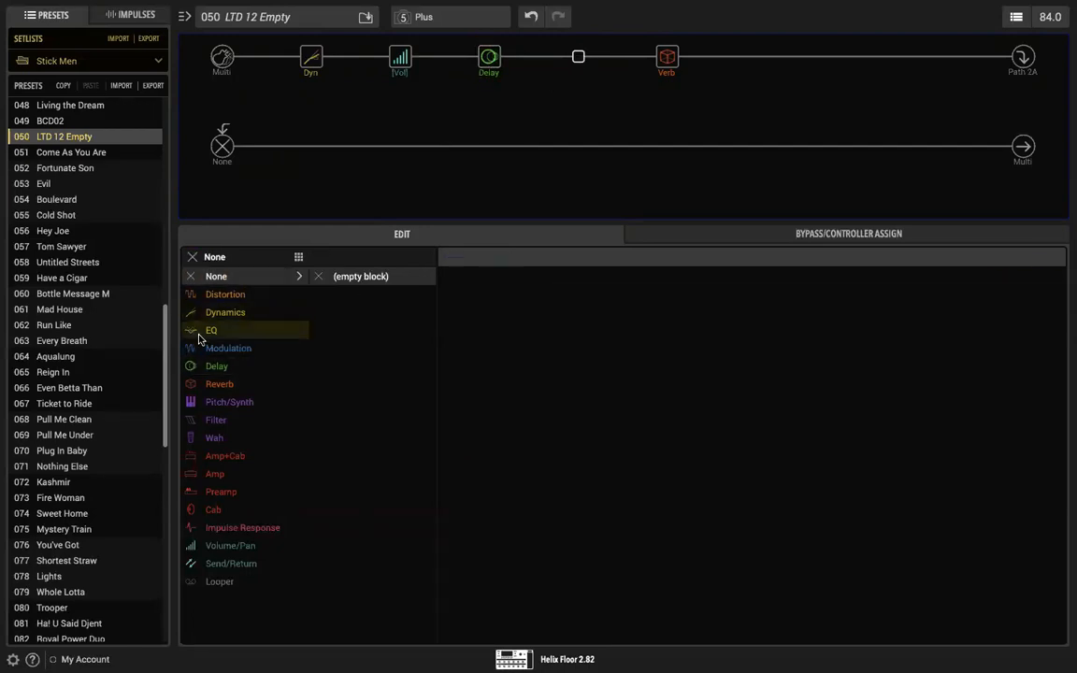
{"action": "left_click", "coordinate": [219, 312]}
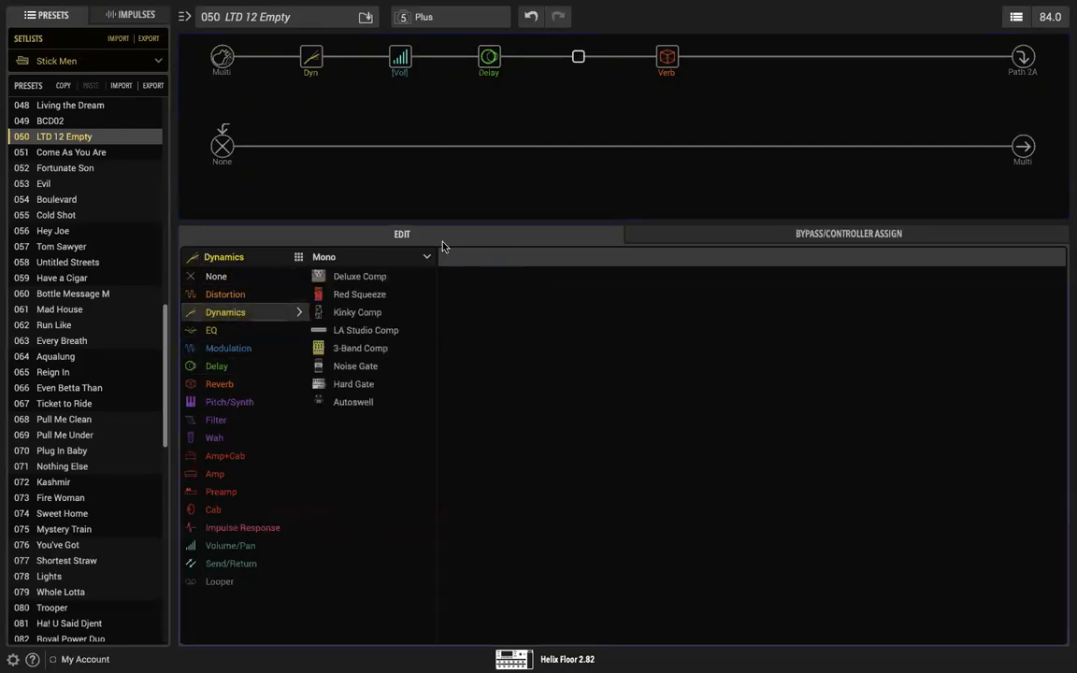
{"action": "left_click", "coordinate": [396, 329]}
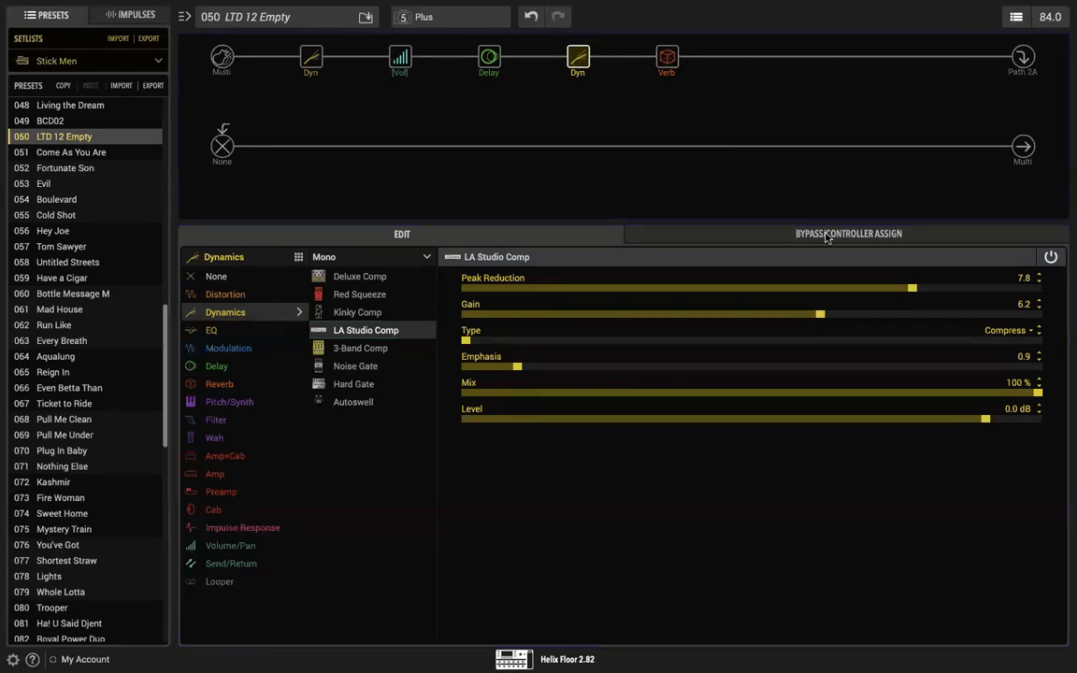
{"action": "left_click_drag", "start_coordinate": [822, 320], "coordinate": [775, 318]}
{"action": "left_click_drag", "start_coordinate": [986, 423], "coordinate": [962, 424]}
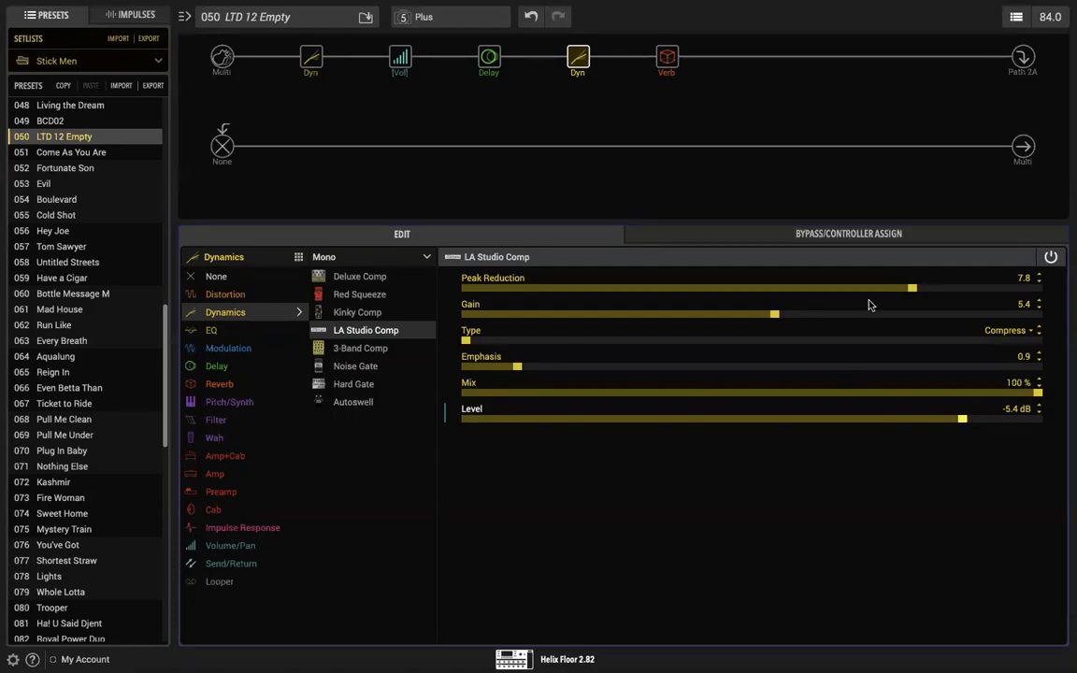
Step: Set the Plate reverb's Mix to 100 % with the Simple Delay temporarily bypassed, and re-enable the delay
{"action": "left_click", "coordinate": [483, 41]}
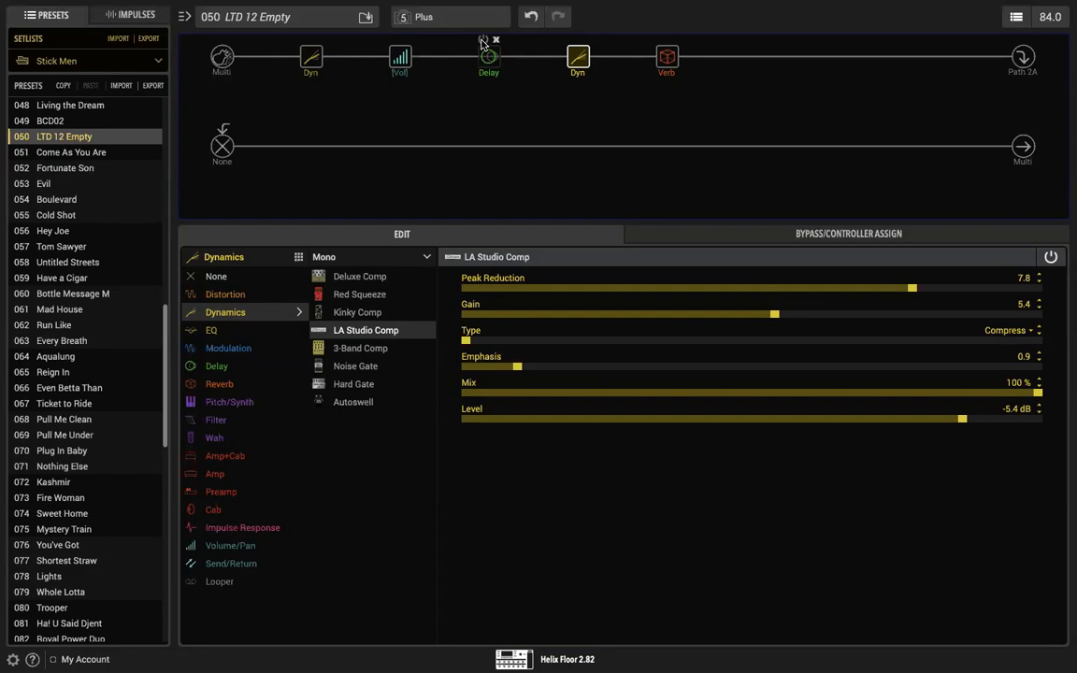
{"action": "left_click", "coordinate": [667, 56]}
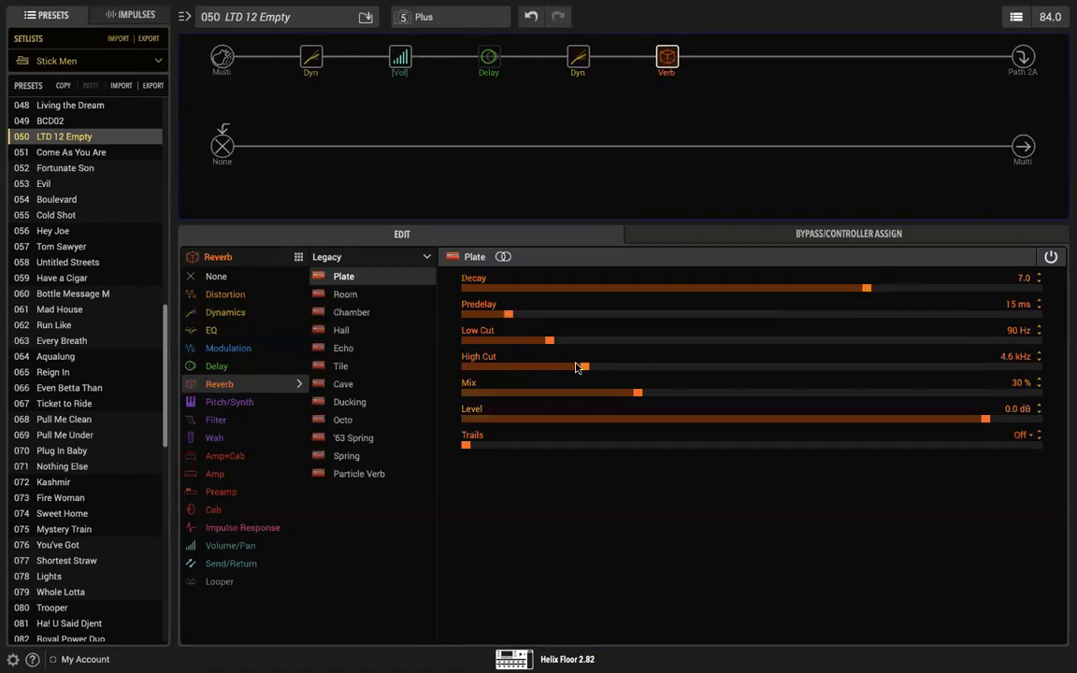
{"action": "left_click_drag", "start_coordinate": [637, 394], "coordinate": [923, 393]}
{"action": "left_click_drag", "start_coordinate": [1023, 383], "coordinate": [1064, 383]}
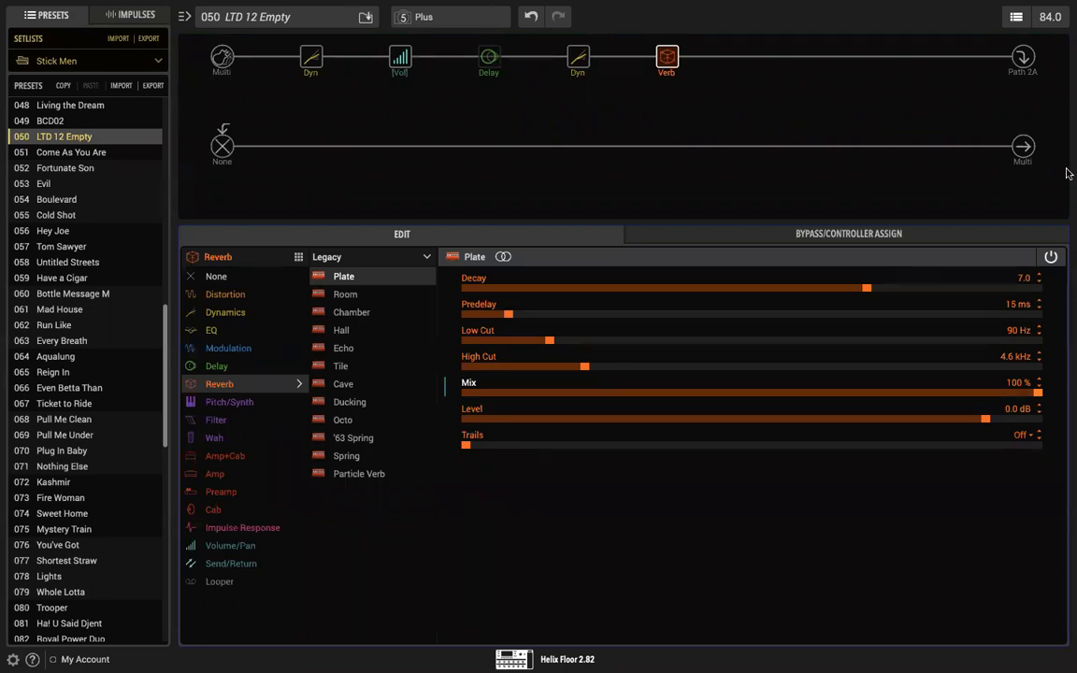
{"action": "left_click", "coordinate": [484, 41]}
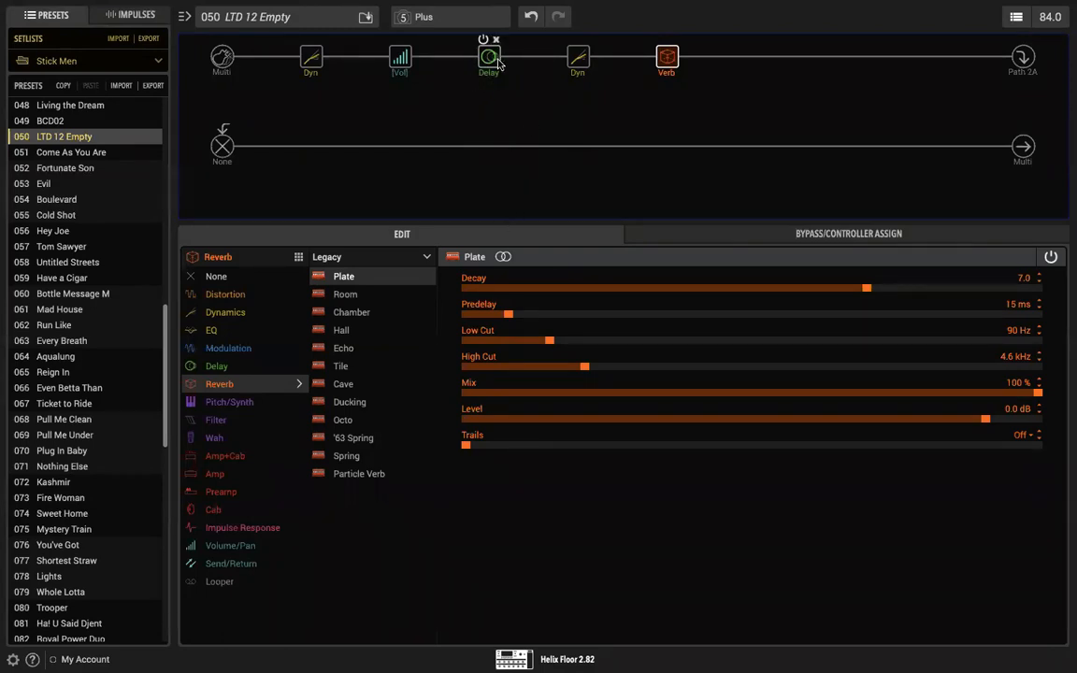
Step: Shift the Plate reverb, second LA Studio Comp and Simple Delay one slot later each, leaving a gap after the Volume block
{"action": "left_click_drag", "start_coordinate": [664, 58], "coordinate": [755, 58]}
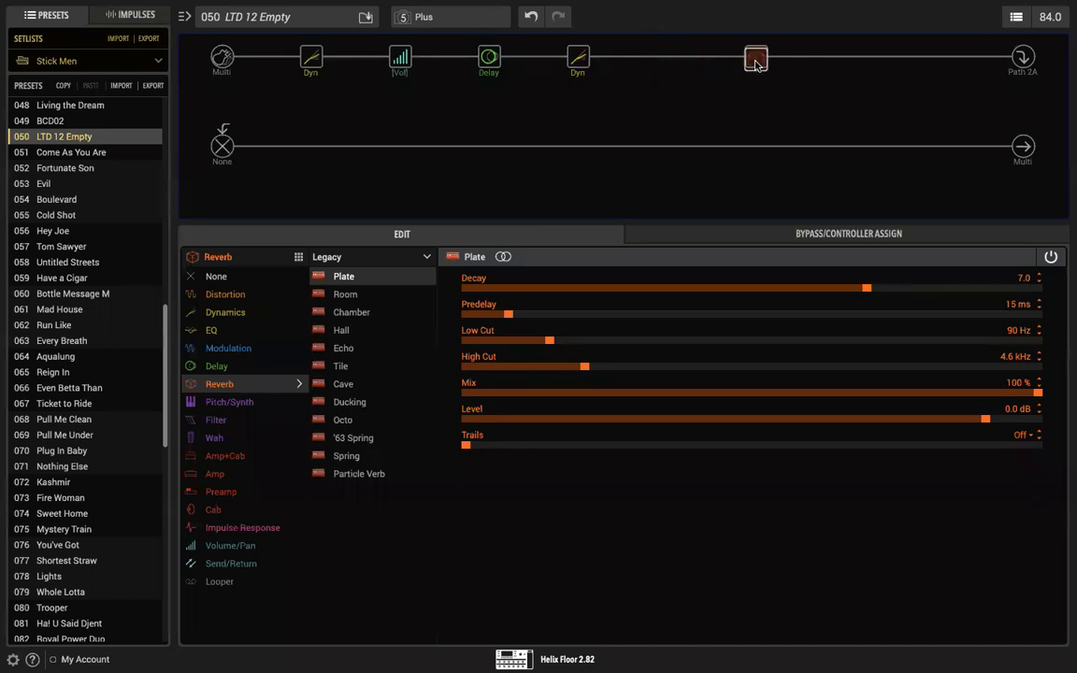
{"action": "left_click_drag", "start_coordinate": [575, 58], "coordinate": [654, 58]}
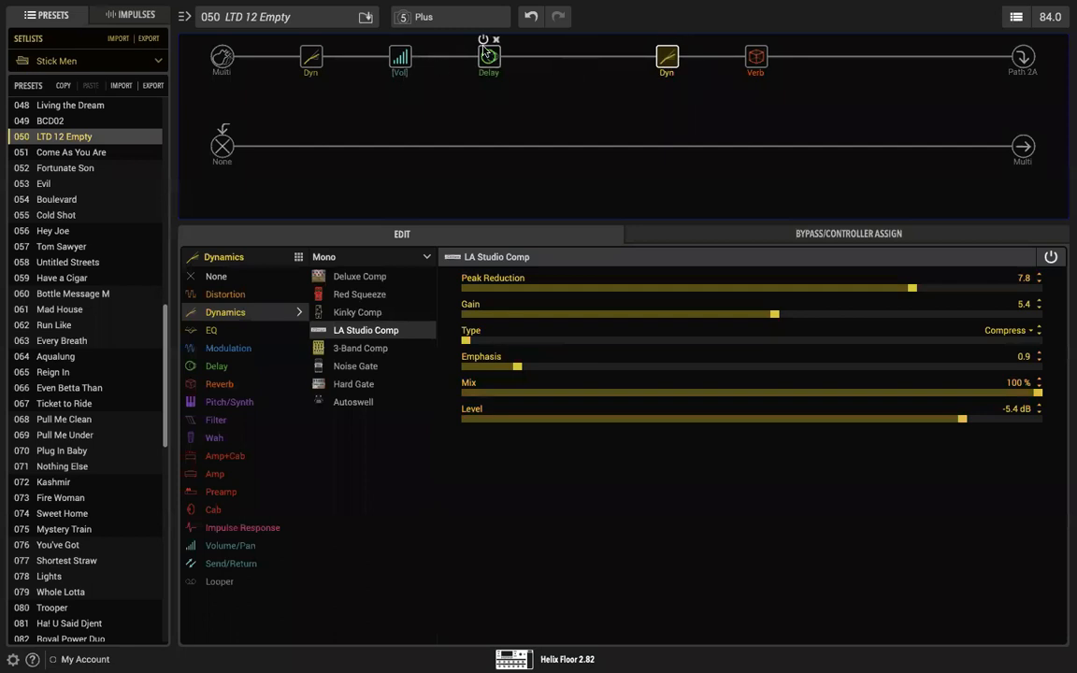
{"action": "left_click_drag", "start_coordinate": [488, 58], "coordinate": [583, 61]}
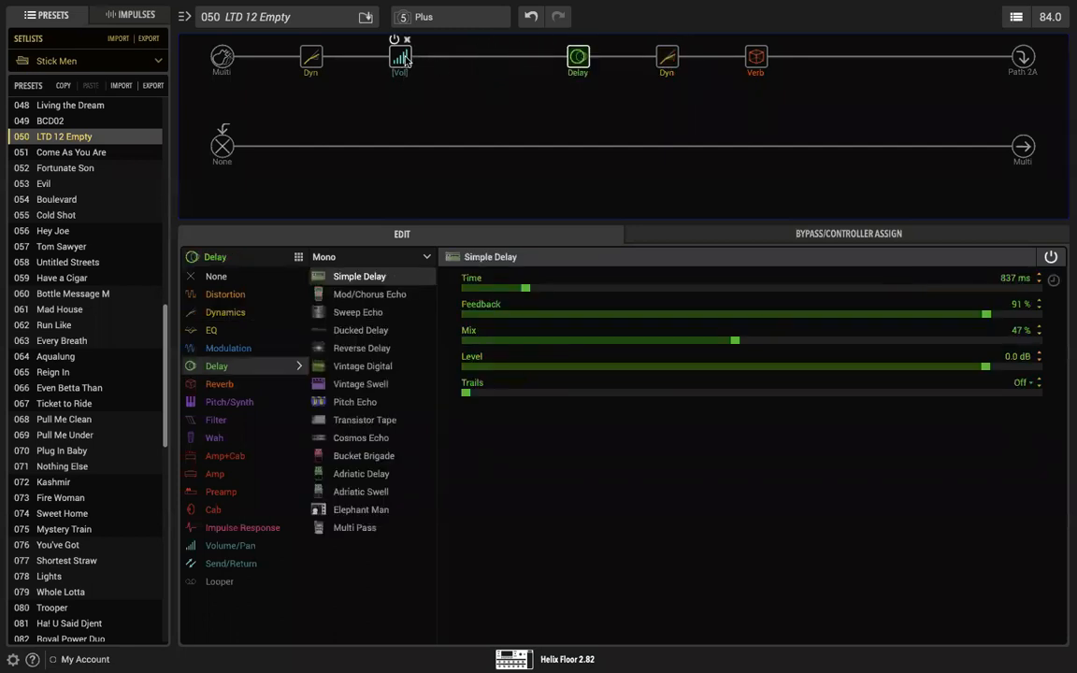
Step: Move the Simple Delay one slot earlier so that it directly follows the Volume block
{"action": "mouse_move", "coordinate": [399, 58]}
{"action": "left_mouse_down"}
{"action": "mouse_move", "coordinate": [488, 58]}
{"action": "mouse_move", "coordinate": [399, 58]}
{"action": "left_mouse_up"}
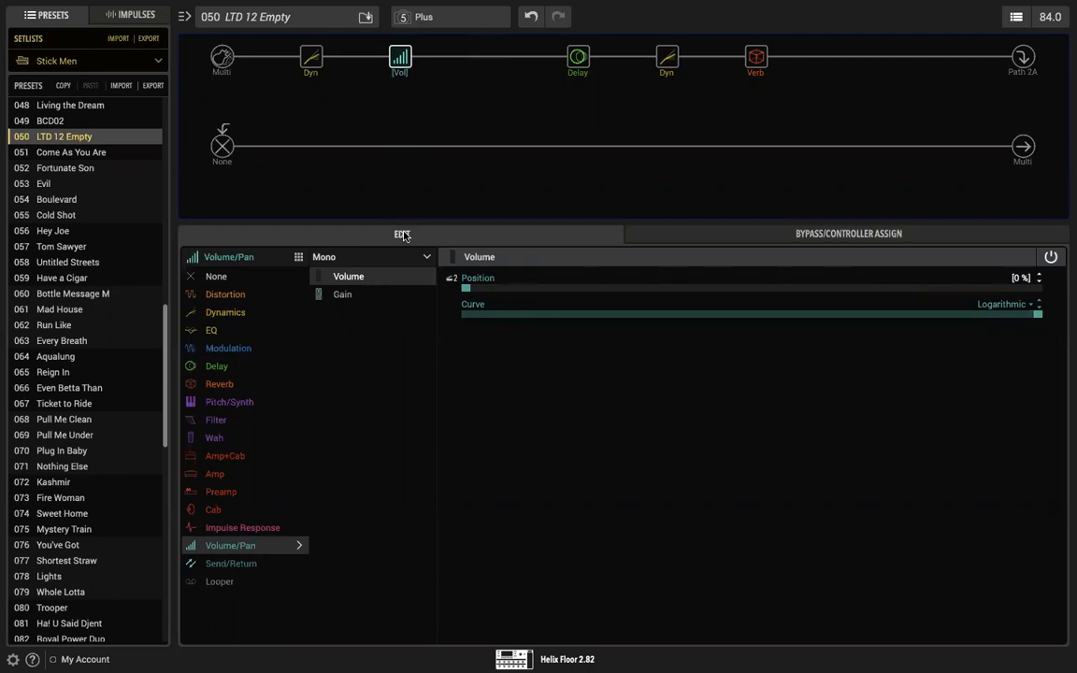
{"action": "mouse_move", "coordinate": [580, 70]}
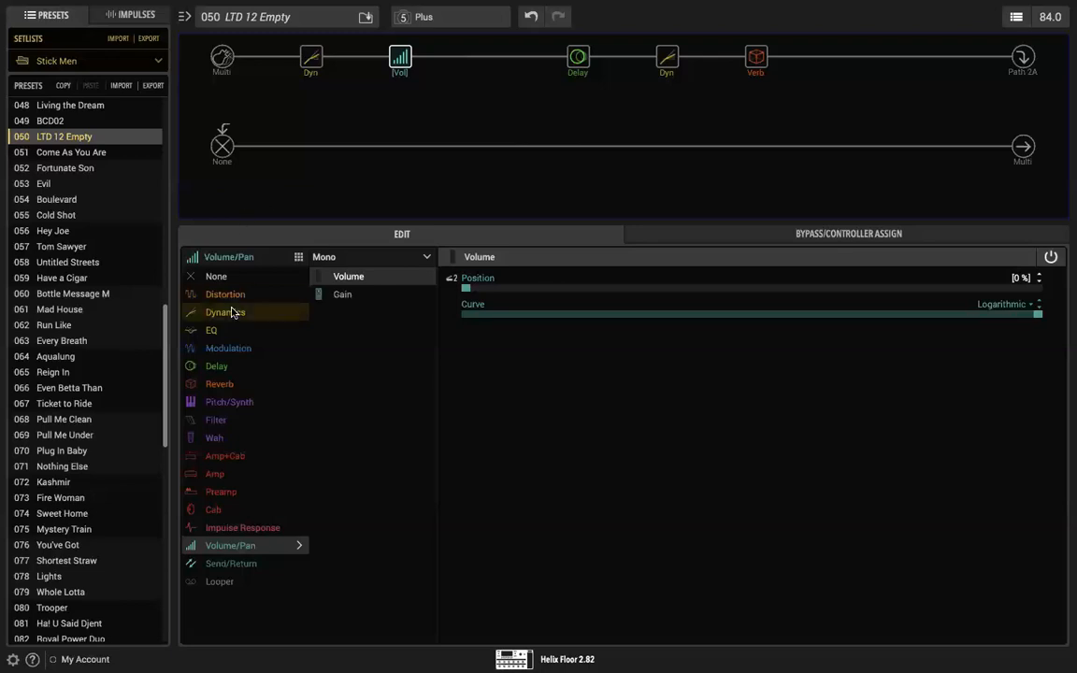
{"action": "left_click", "coordinate": [489, 58]}
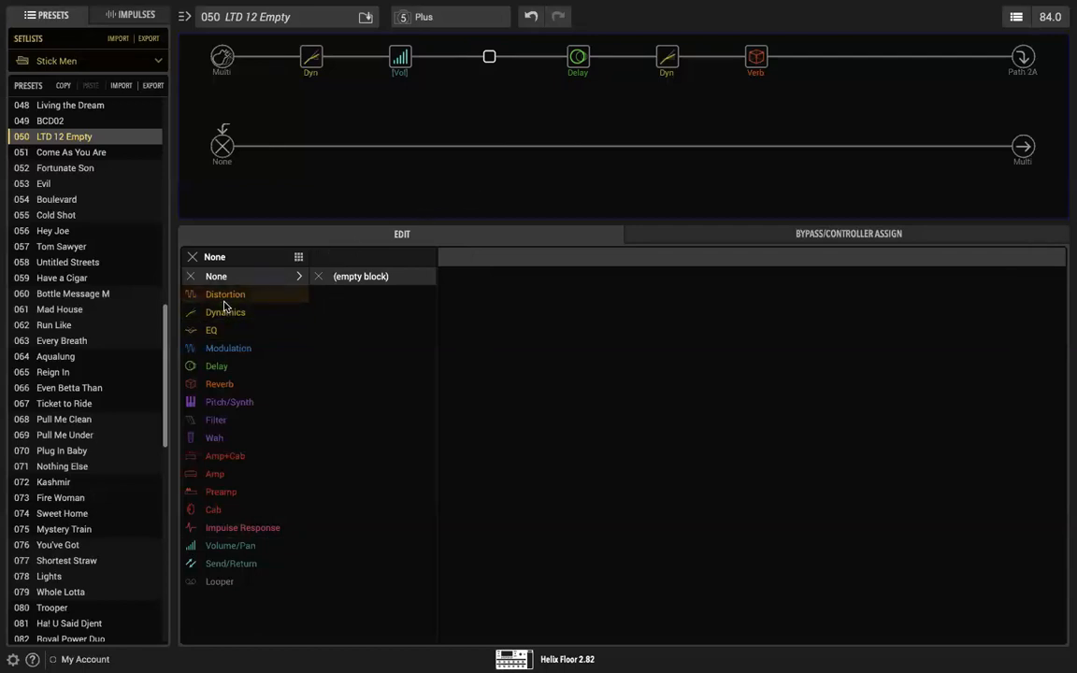
{"action": "left_click_drag", "start_coordinate": [578, 56], "coordinate": [493, 54]}
Step: Add a mono 70s Chorus modulation block in the empty slot between the Simple Delay and the second compressor
{"action": "left_click", "coordinate": [572, 60]}
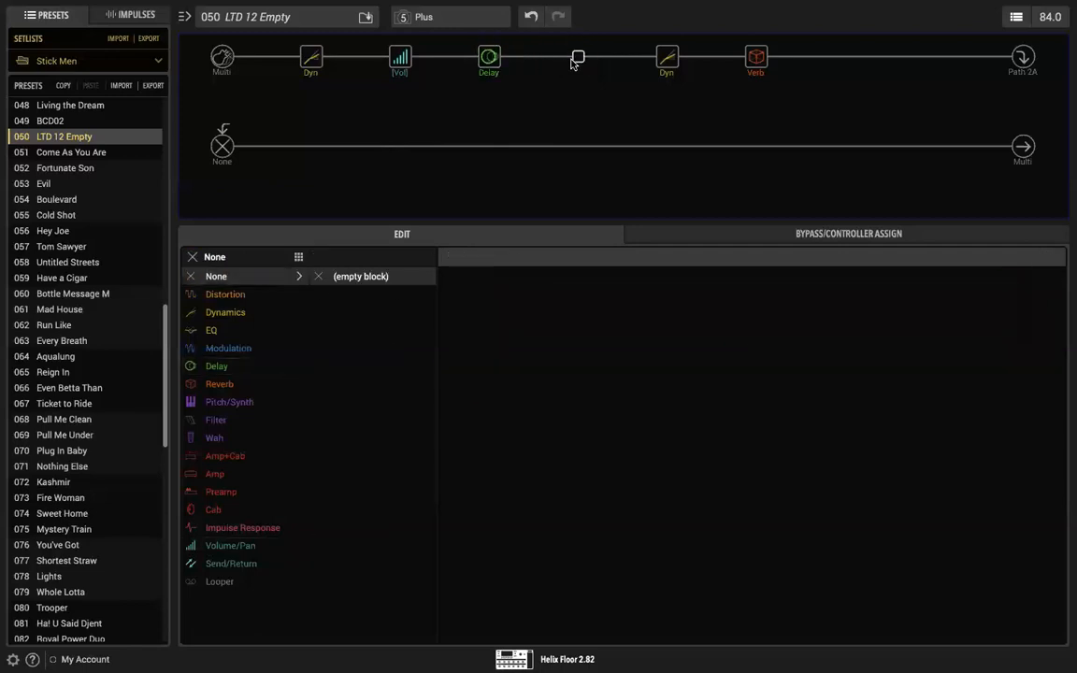
{"action": "left_click", "coordinate": [234, 349]}
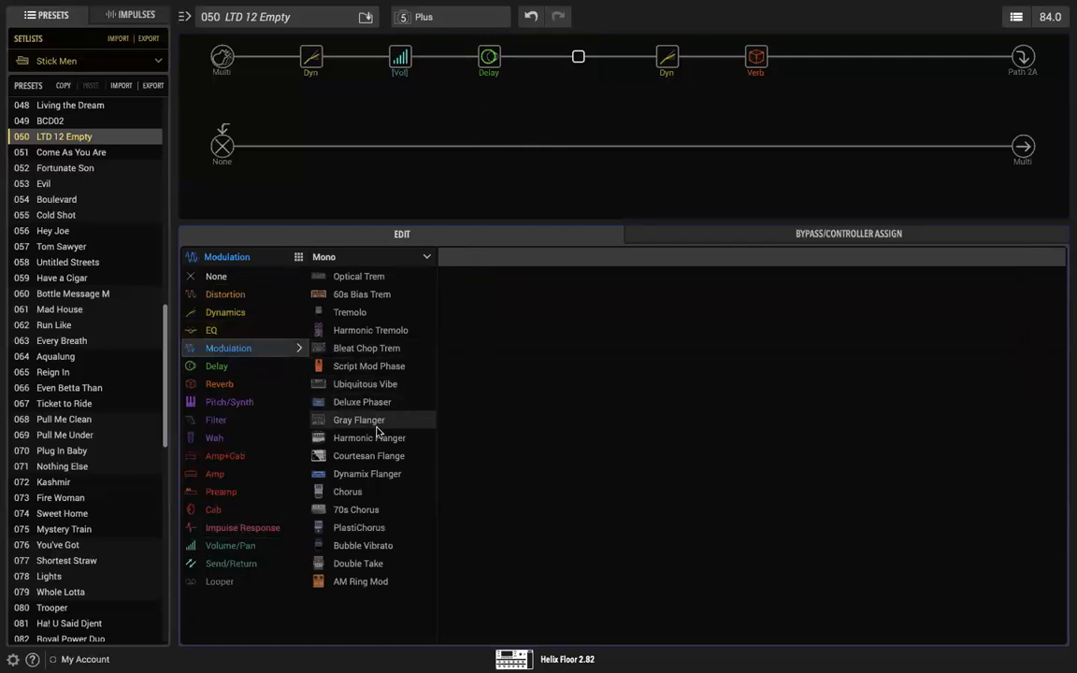
{"action": "left_click", "coordinate": [360, 509]}
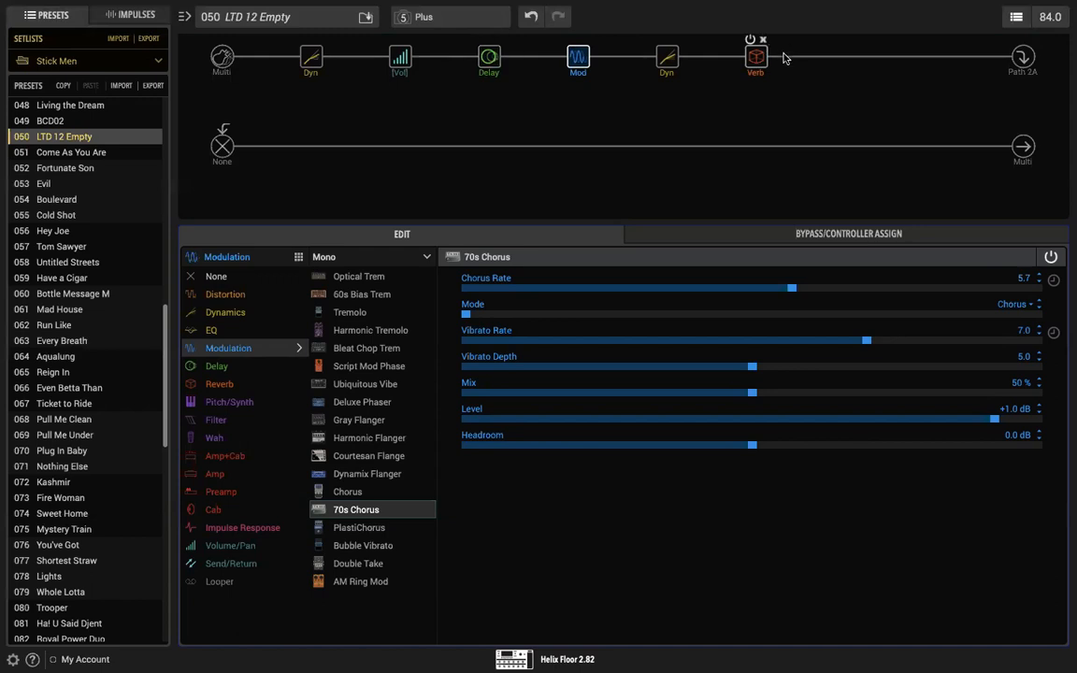
Step: Reduce the Plate reverb's Mix to 54 %
{"action": "left_click", "coordinate": [756, 57]}
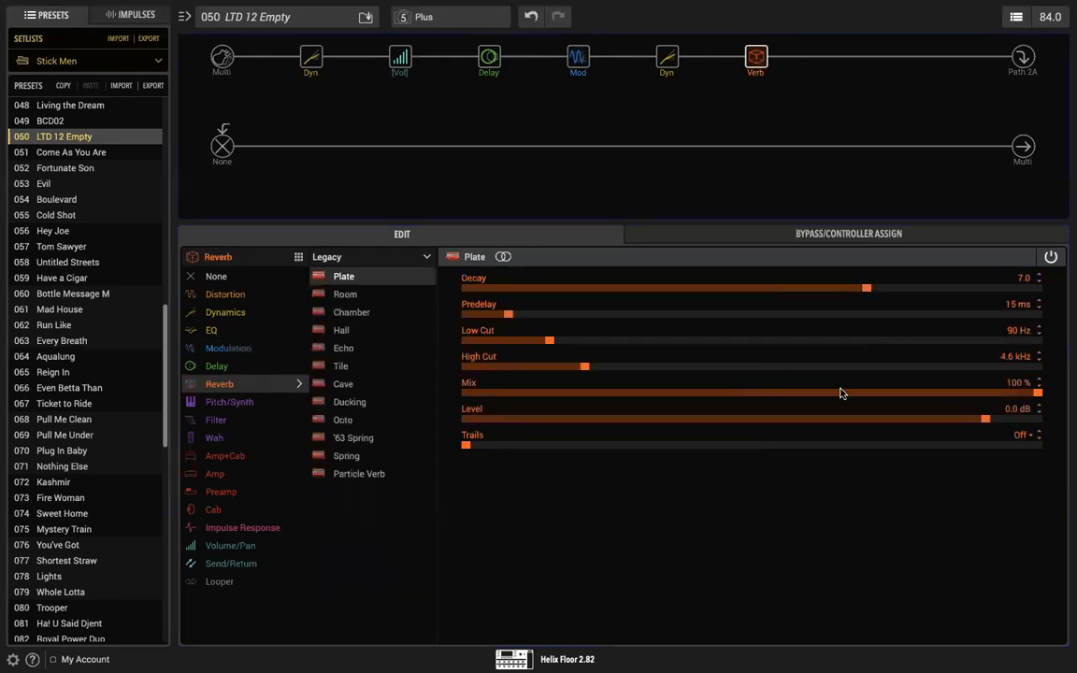
{"action": "left_click", "coordinate": [1039, 387]}
{"action": "left_click", "coordinate": [1038, 387]}
{"action": "left_click", "coordinate": [1038, 386]}
{"action": "left_click_drag", "start_coordinate": [986, 397], "coordinate": [776, 402]}
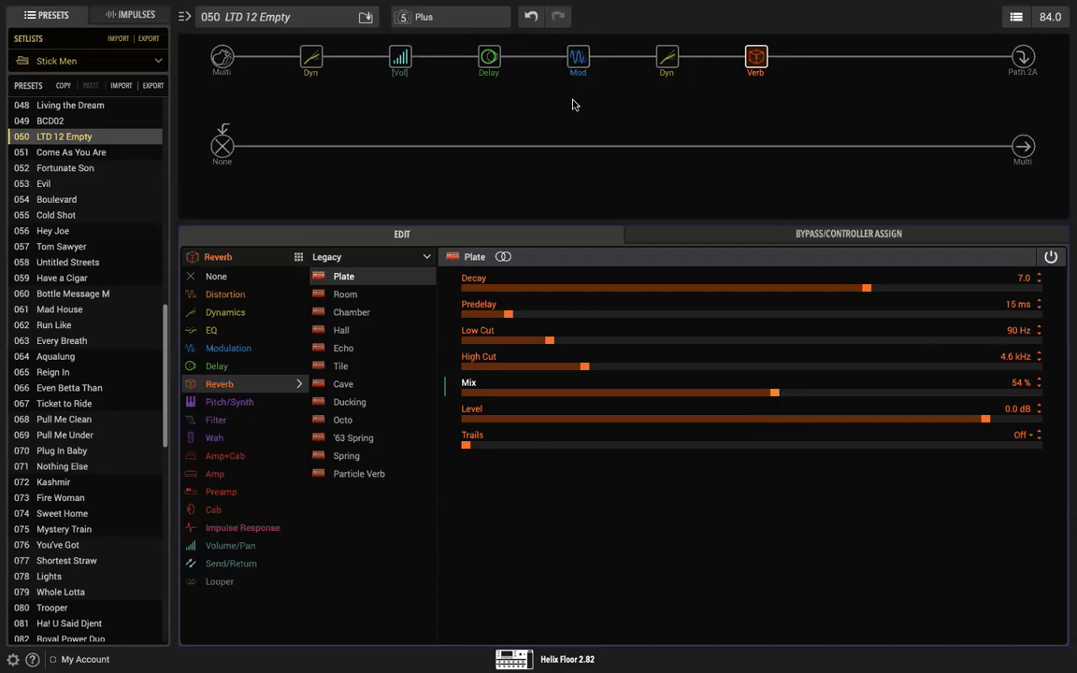
Step: Try the 70s Chorus ahead of the Simple Delay and return it to the slot after the delay
{"action": "left_click", "coordinate": [578, 58]}
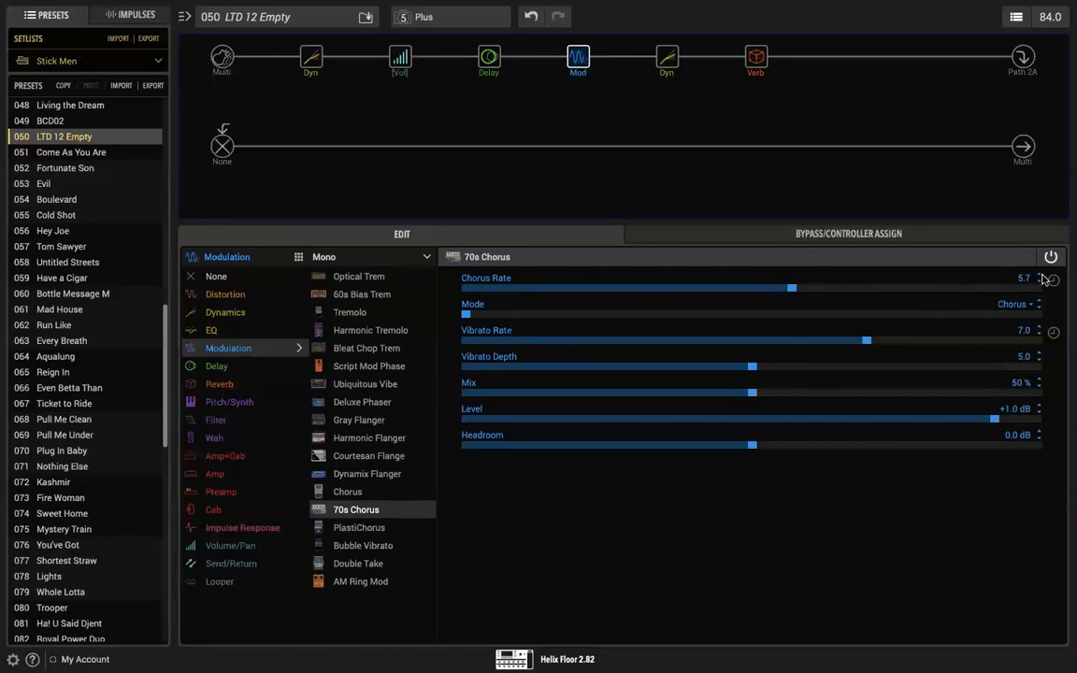
{"action": "mouse_move", "coordinate": [489, 63]}
{"action": "left_click", "coordinate": [489, 59]}
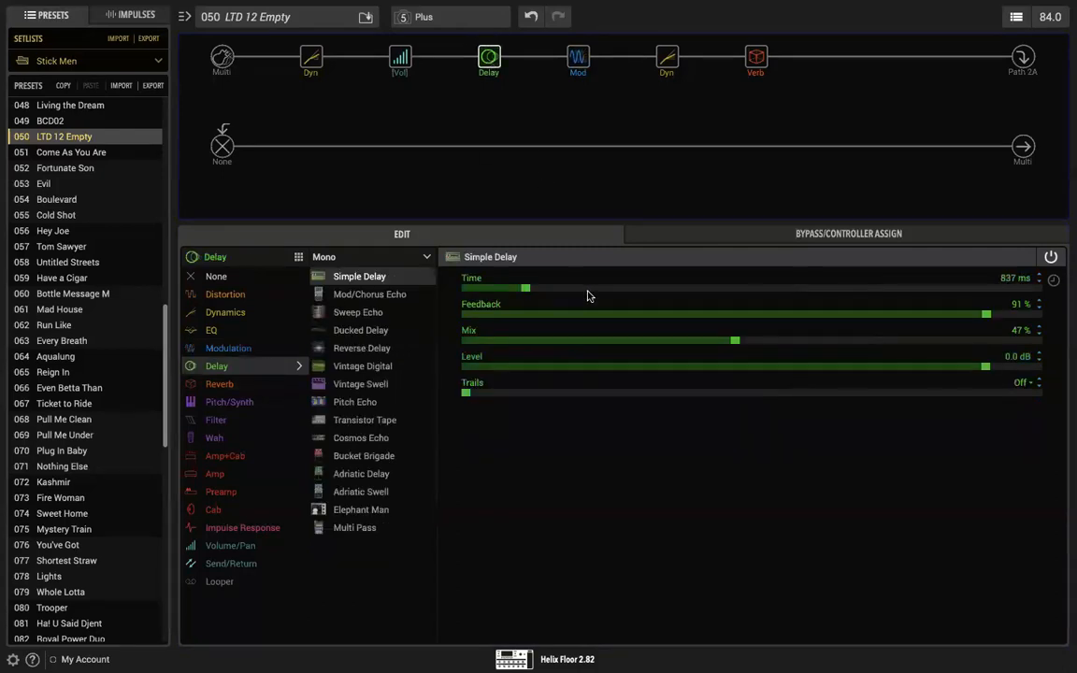
{"action": "mouse_move", "coordinate": [494, 54]}
{"action": "left_click_drag", "start_coordinate": [577, 56], "coordinate": [490, 60]}
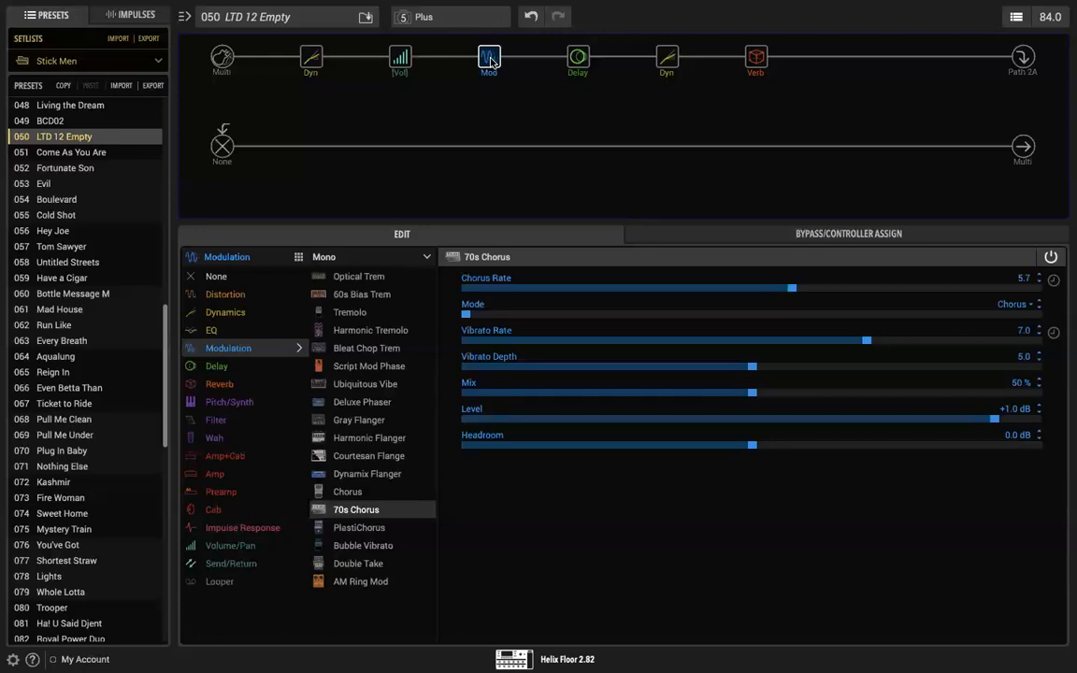
{"action": "left_click_drag", "start_coordinate": [491, 62], "coordinate": [574, 58]}
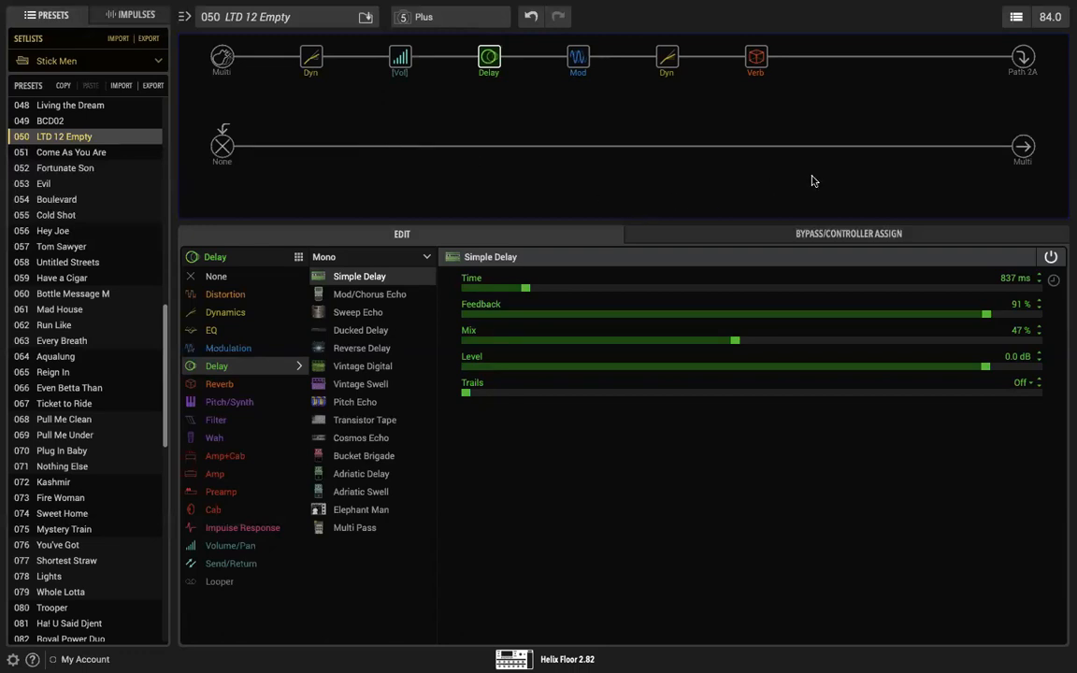
Step: Add a stereo Simple Pitch block in the empty slot after the Plate reverb
{"action": "left_click", "coordinate": [845, 58]}
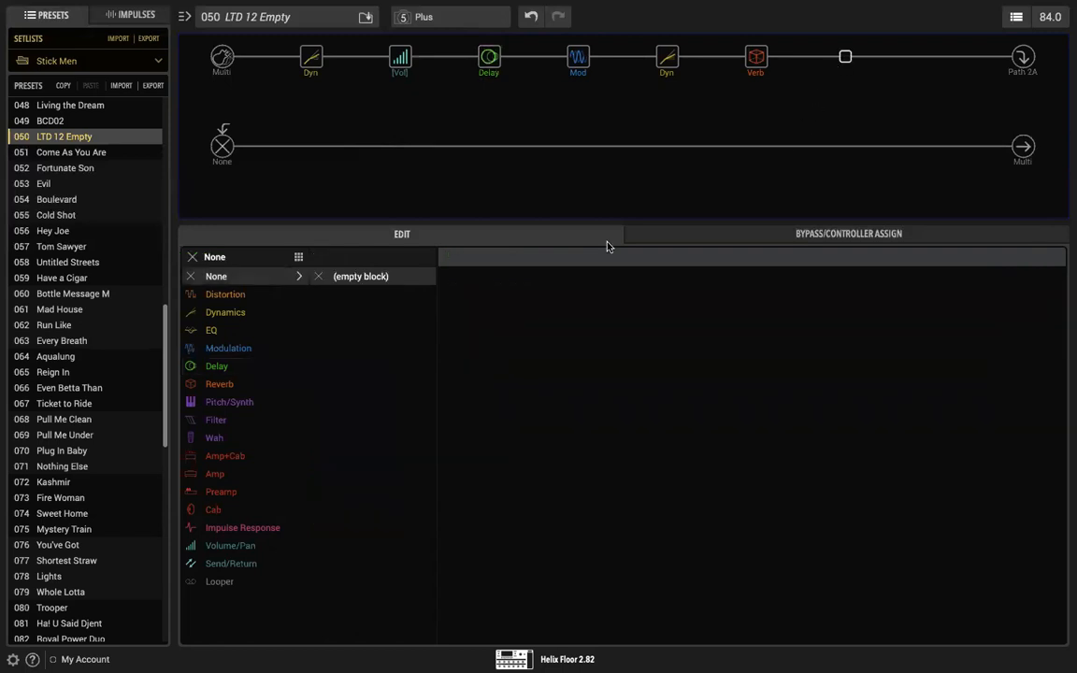
{"action": "left_click", "coordinate": [237, 404]}
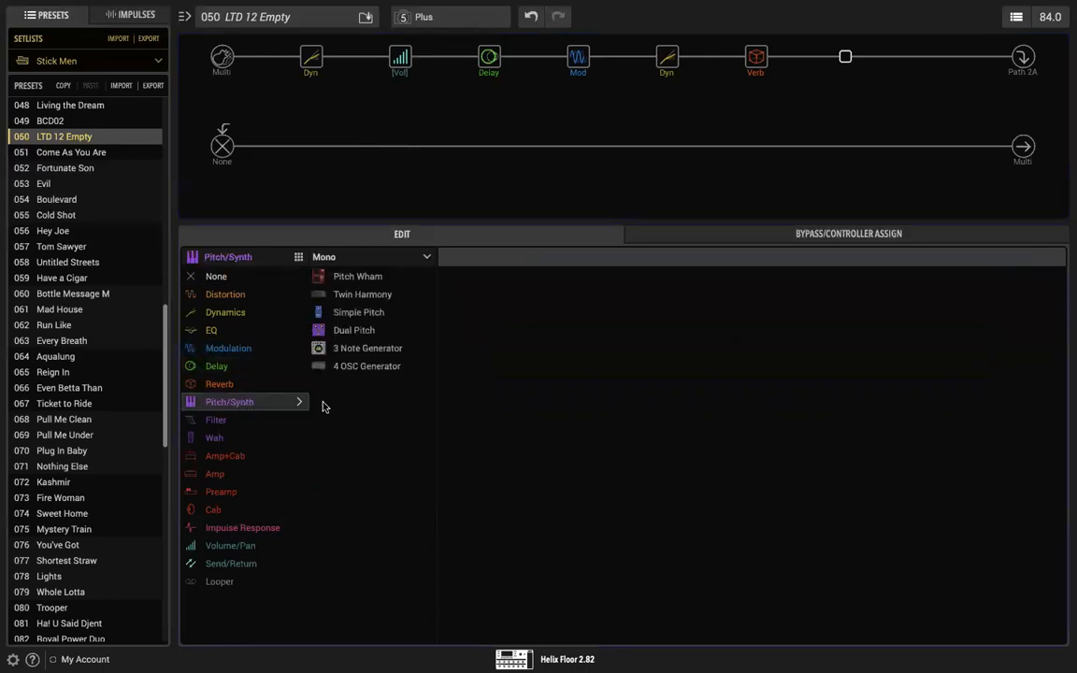
{"action": "left_click", "coordinate": [368, 259]}
{"action": "left_click", "coordinate": [368, 293]}
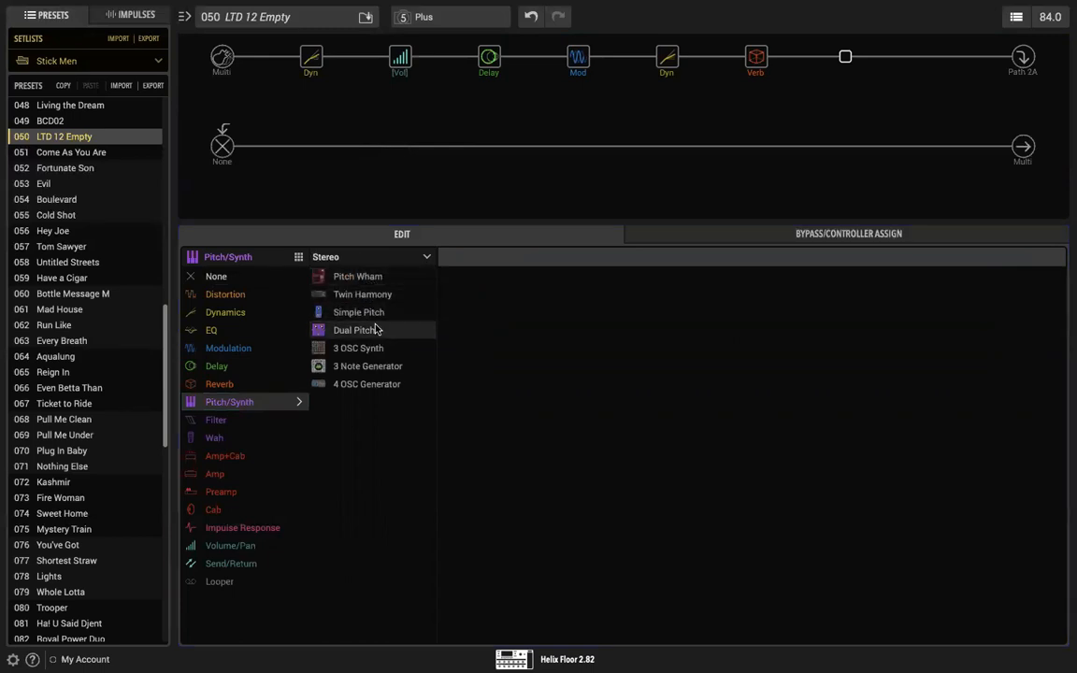
{"action": "left_click", "coordinate": [373, 318]}
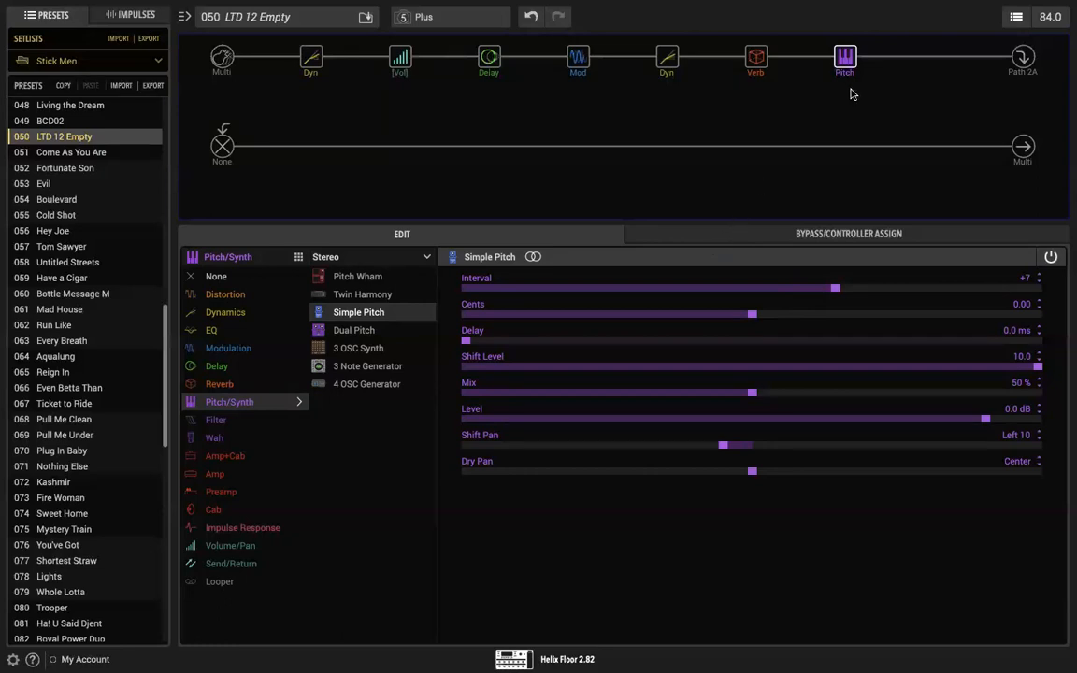
{"action": "mouse_move", "coordinate": [845, 72]}
{"action": "mouse_move", "coordinate": [846, 58]}
{"action": "left_mouse_down"}
{"action": "mouse_move", "coordinate": [784, 96]}
{"action": "mouse_move", "coordinate": [819, 66]}
{"action": "mouse_move", "coordinate": [842, 63]}
{"action": "left_mouse_up"}
{"action": "mouse_move", "coordinate": [845, 64]}
{"action": "mouse_move", "coordinate": [846, 59]}
{"action": "mouse_move", "coordinate": [846, 61]}
{"action": "left_mouse_down"}
{"action": "mouse_move", "coordinate": [528, 72]}
{"action": "mouse_move", "coordinate": [867, 69]}
{"action": "mouse_move", "coordinate": [856, 66]}
{"action": "left_mouse_up"}
Step: Set the Plate reverb's Mix to 100 %
{"action": "left_click", "coordinate": [758, 62]}
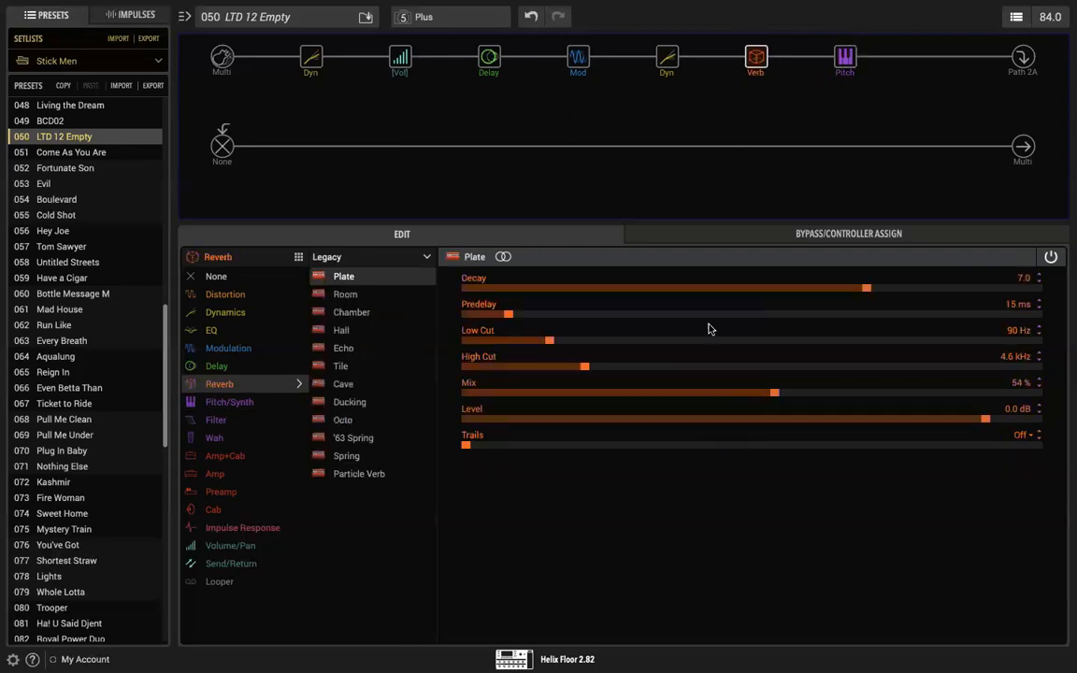
{"action": "left_click_drag", "start_coordinate": [774, 395], "coordinate": [1061, 396]}
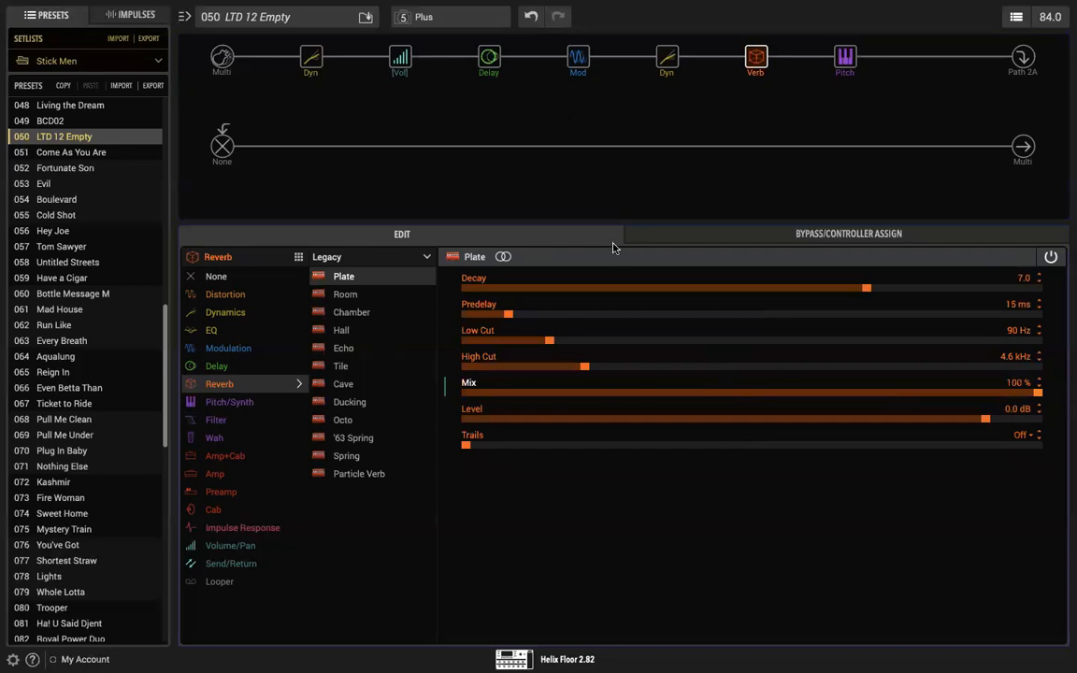
{"action": "mouse_move", "coordinate": [756, 65]}
{"action": "mouse_move", "coordinate": [844, 63]}
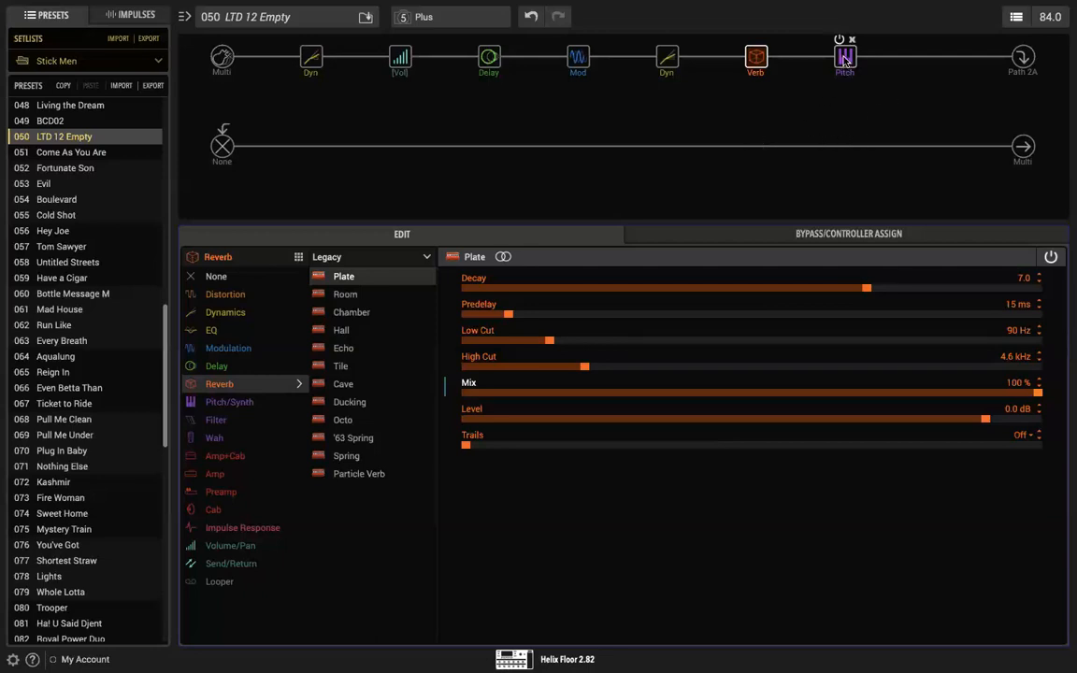
Step: Move the Simple Pitch block ahead of the Plate reverb and place the 70s Chorus between the two
{"action": "left_click_drag", "start_coordinate": [844, 58], "coordinate": [756, 65]}
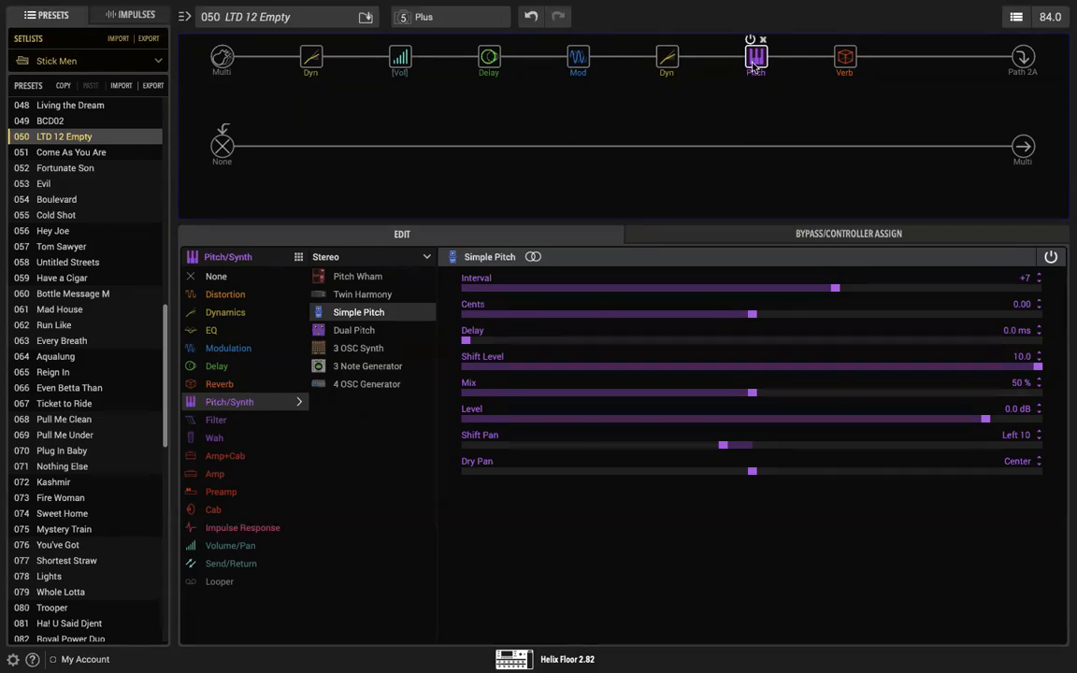
{"action": "mouse_move", "coordinate": [756, 62]}
{"action": "left_click_drag", "start_coordinate": [578, 58], "coordinate": [759, 62]}
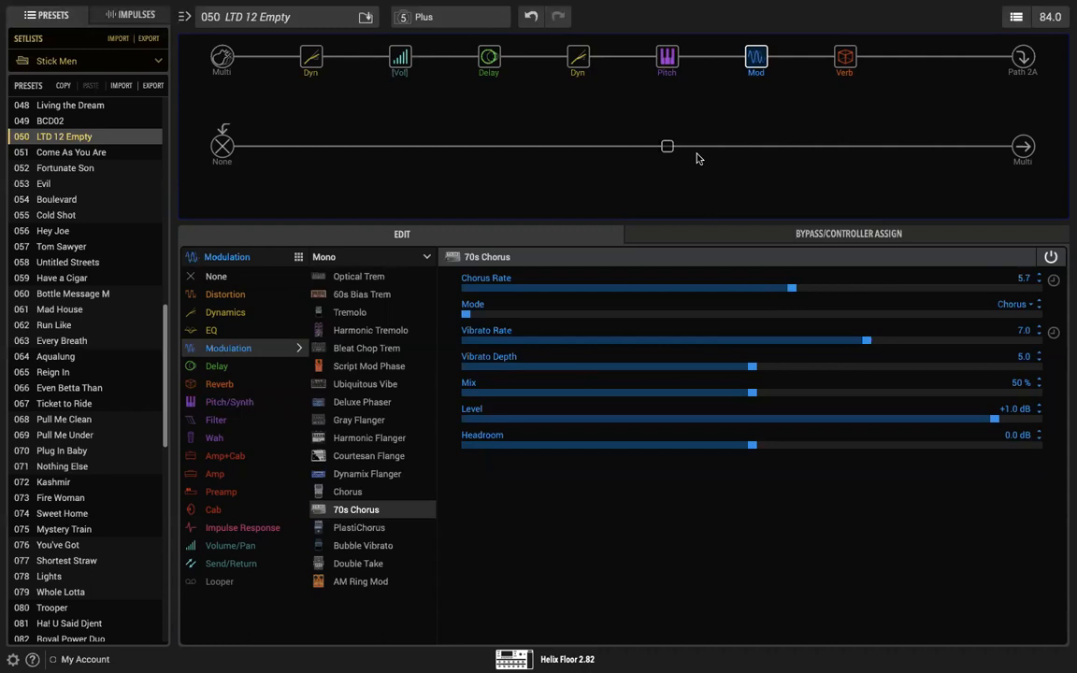
Step: Set the Simple Pitch's Interval to +12 and the Simple Delay's Time to 1.893 s
{"action": "left_click", "coordinate": [666, 58]}
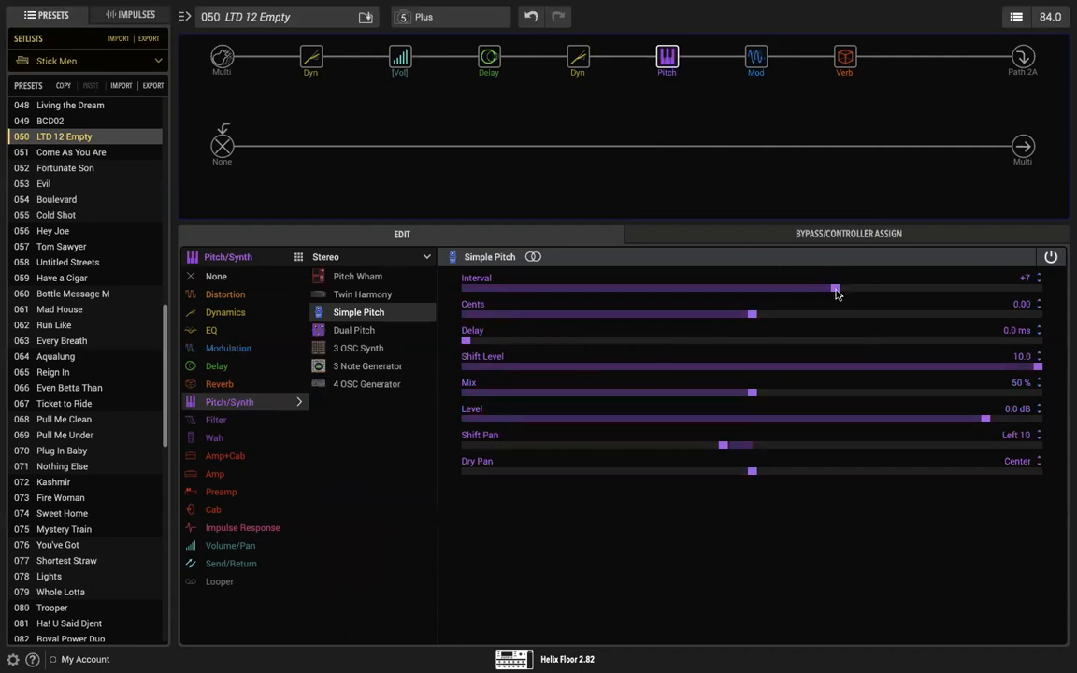
{"action": "left_click_drag", "start_coordinate": [837, 293], "coordinate": [896, 296]}
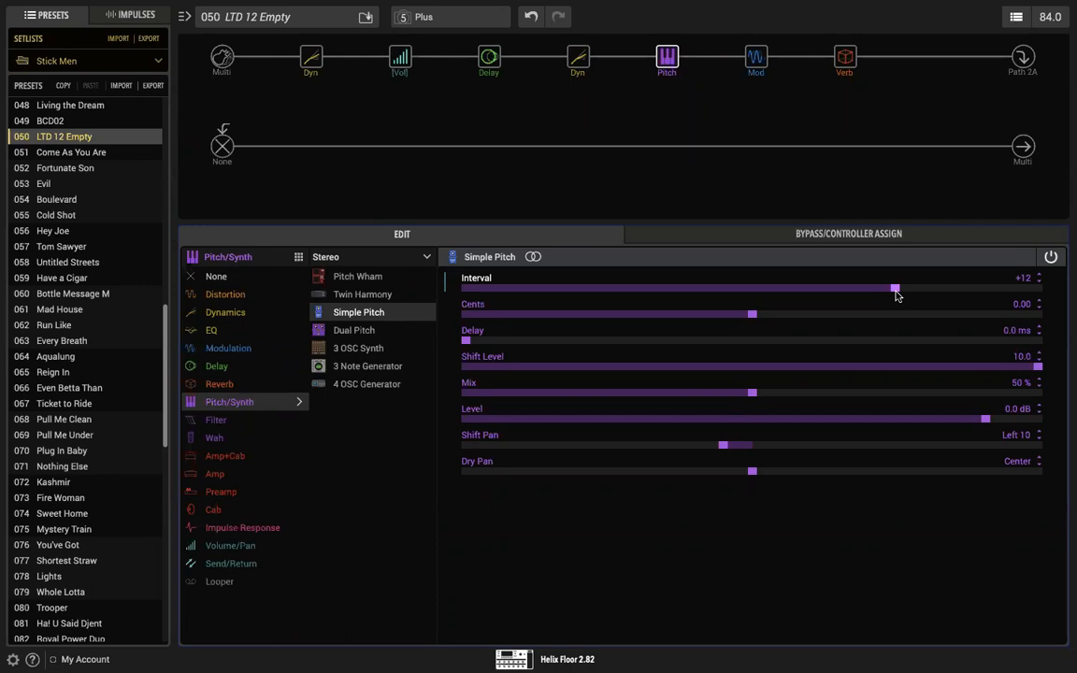
{"action": "left_click", "coordinate": [488, 60]}
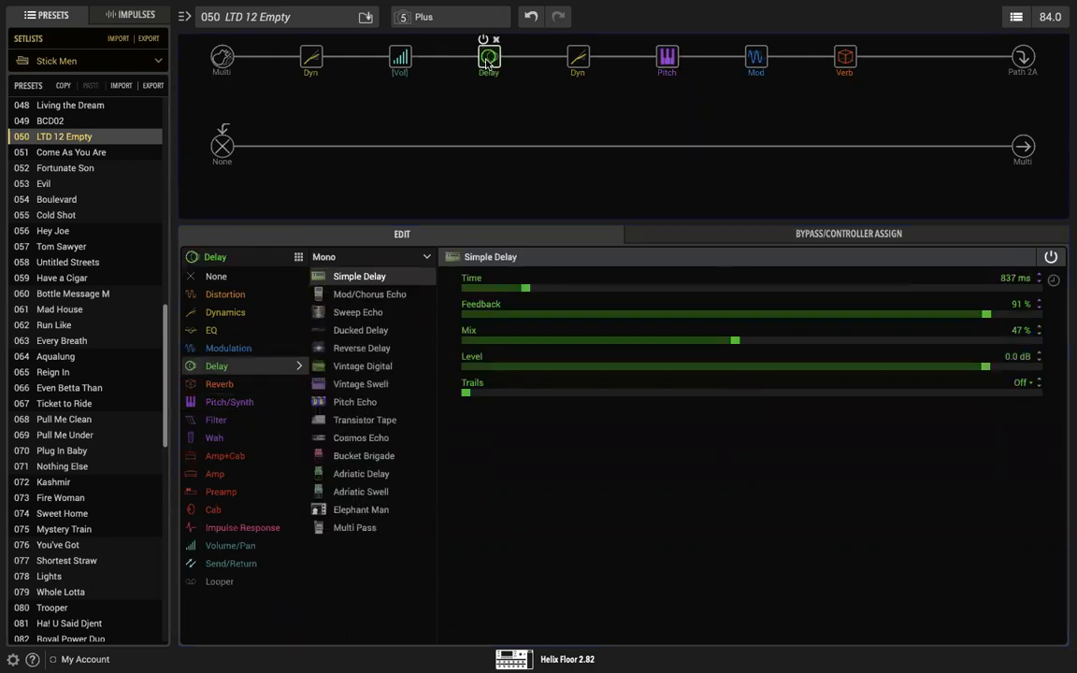
{"action": "left_click_drag", "start_coordinate": [526, 288], "coordinate": [599, 293]}
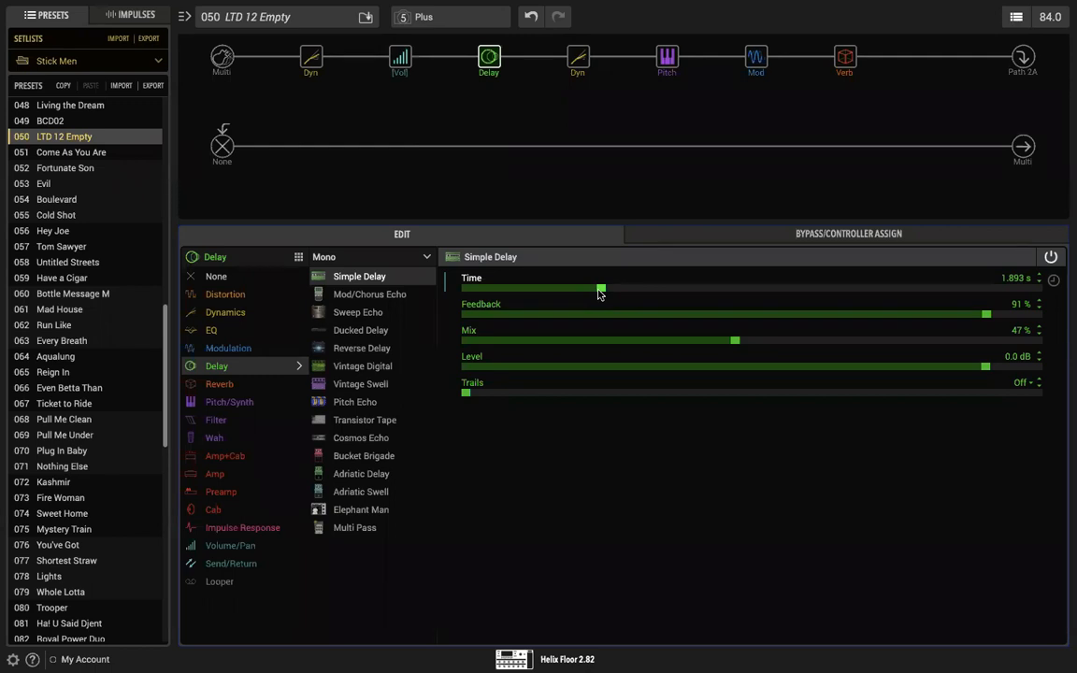
Step: Set the Simple Pitch's Interval to -12 and the Simple Delay's Mix to 25 %
{"action": "left_click", "coordinate": [667, 58]}
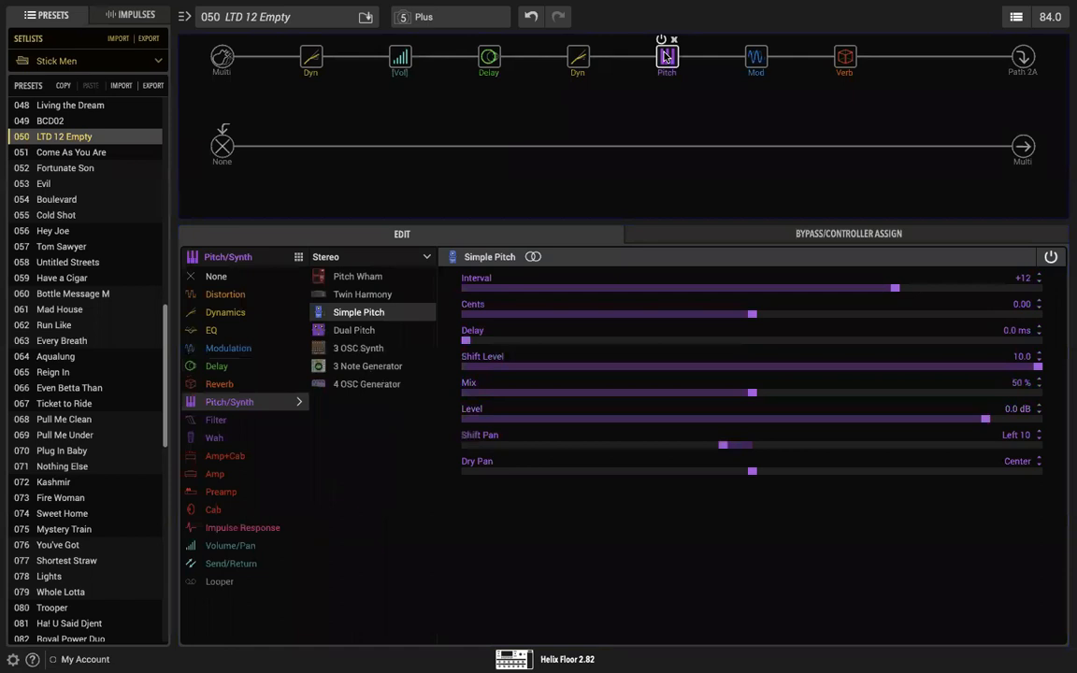
{"action": "left_click_drag", "start_coordinate": [882, 293], "coordinate": [610, 300]}
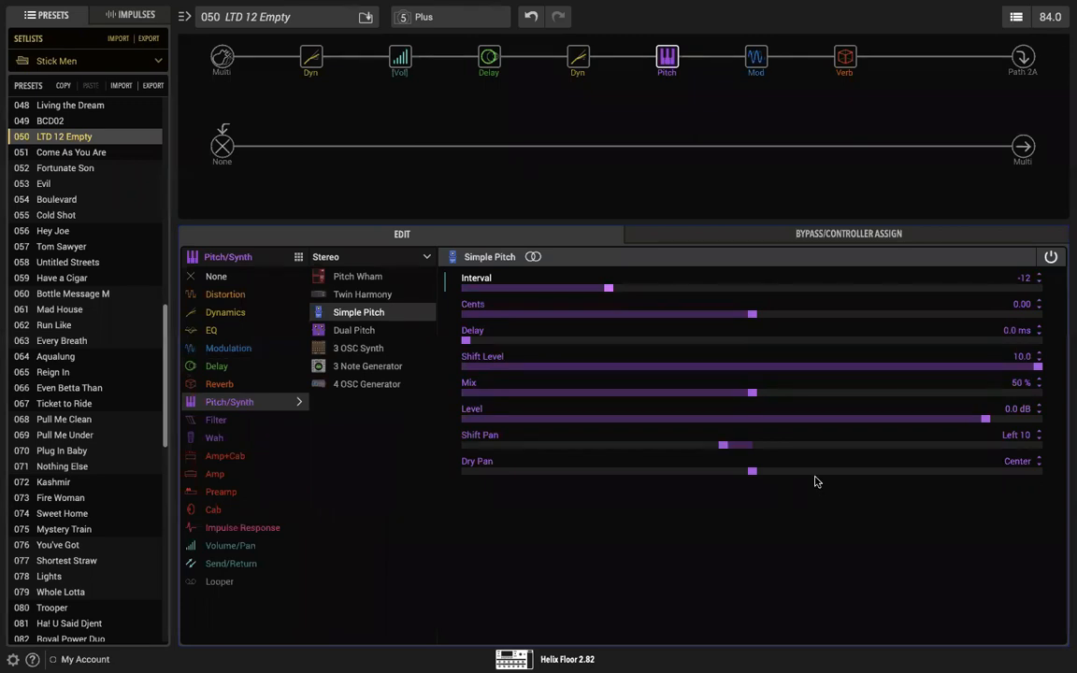
{"action": "left_click", "coordinate": [488, 57]}
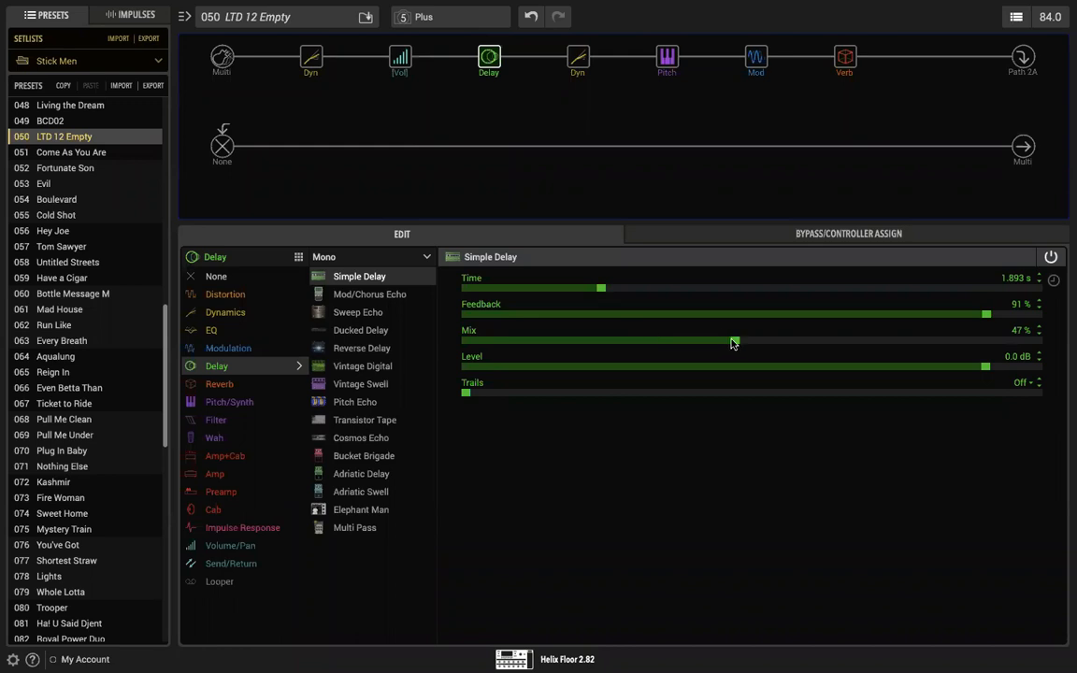
{"action": "left_click_drag", "start_coordinate": [733, 341], "coordinate": [610, 343]}
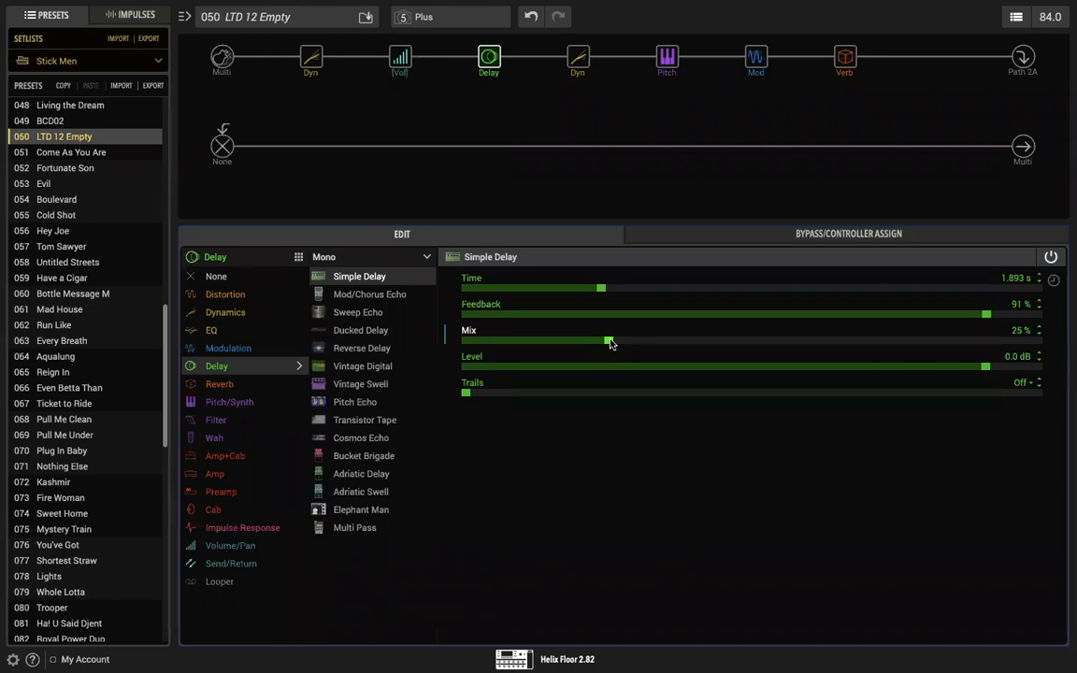
Step: Try short and long Time values on the Simple Delay and settle on 763 ms
{"action": "left_click", "coordinate": [843, 59]}
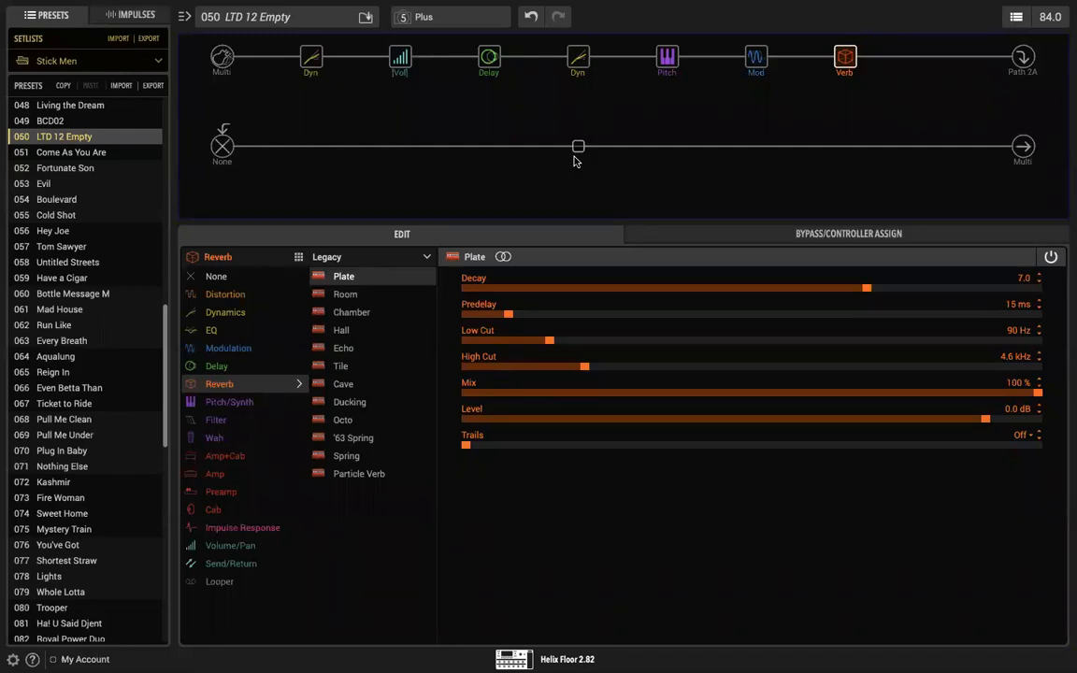
{"action": "mouse_move", "coordinate": [837, 44]}
{"action": "left_click", "coordinate": [488, 58]}
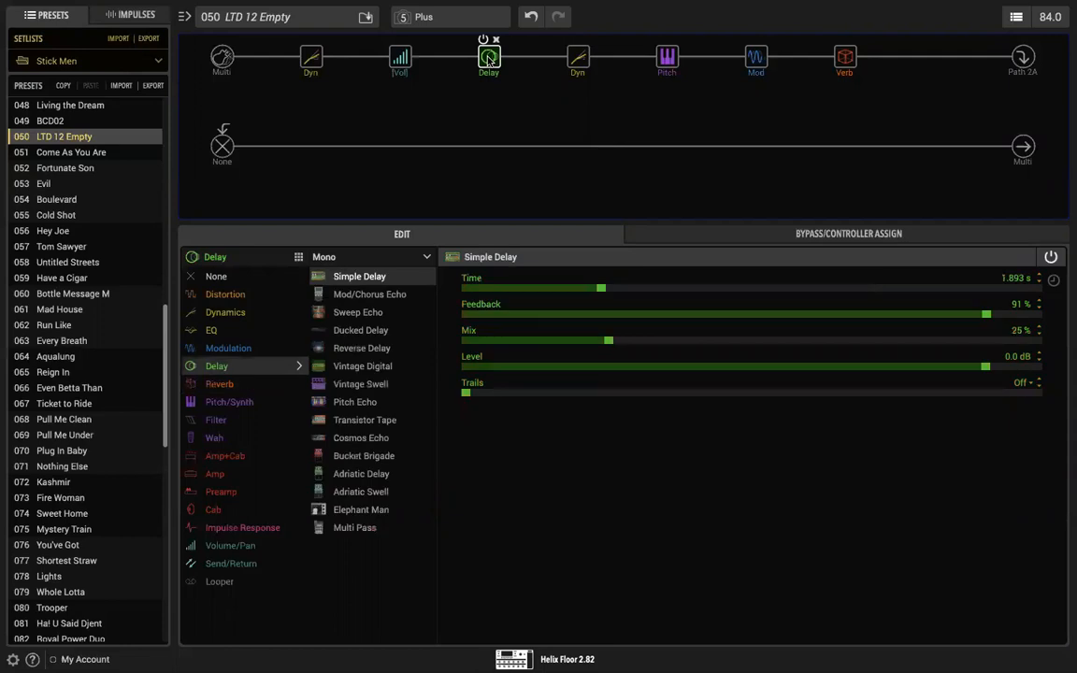
{"action": "left_click", "coordinate": [600, 289]}
{"action": "left_click_drag", "start_coordinate": [600, 289], "coordinate": [519, 293]}
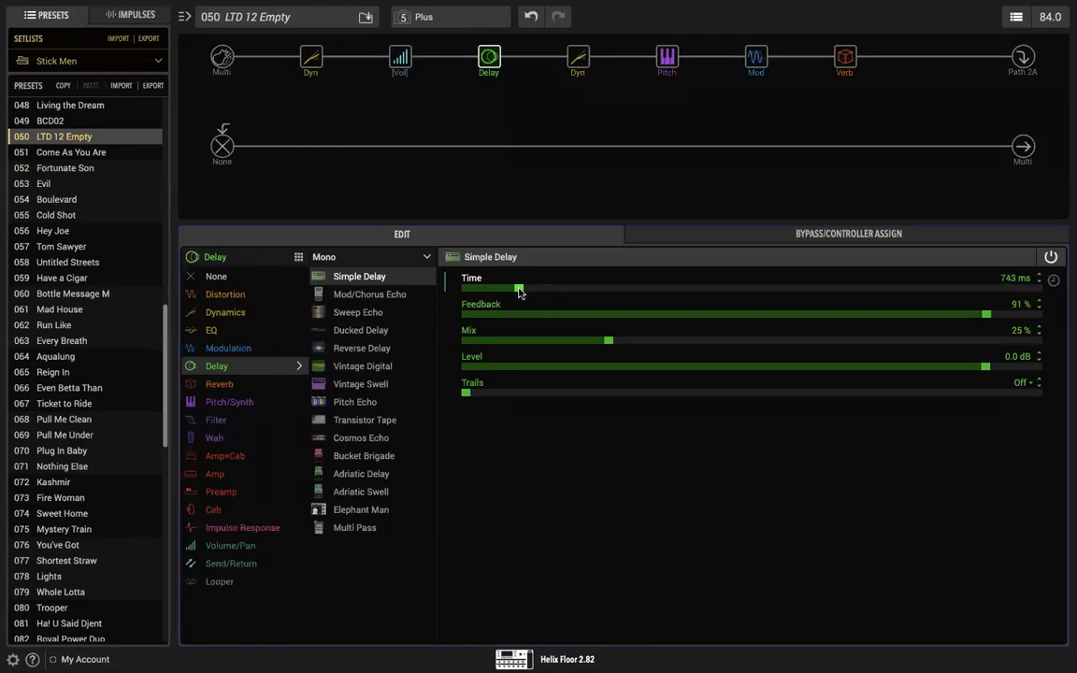
{"action": "mouse_move", "coordinate": [520, 292]}
{"action": "left_mouse_down"}
{"action": "mouse_move", "coordinate": [669, 289]}
{"action": "mouse_move", "coordinate": [528, 295]}
{"action": "left_mouse_up"}
{"action": "left_click_drag", "start_coordinate": [527, 293], "coordinate": [597, 288]}
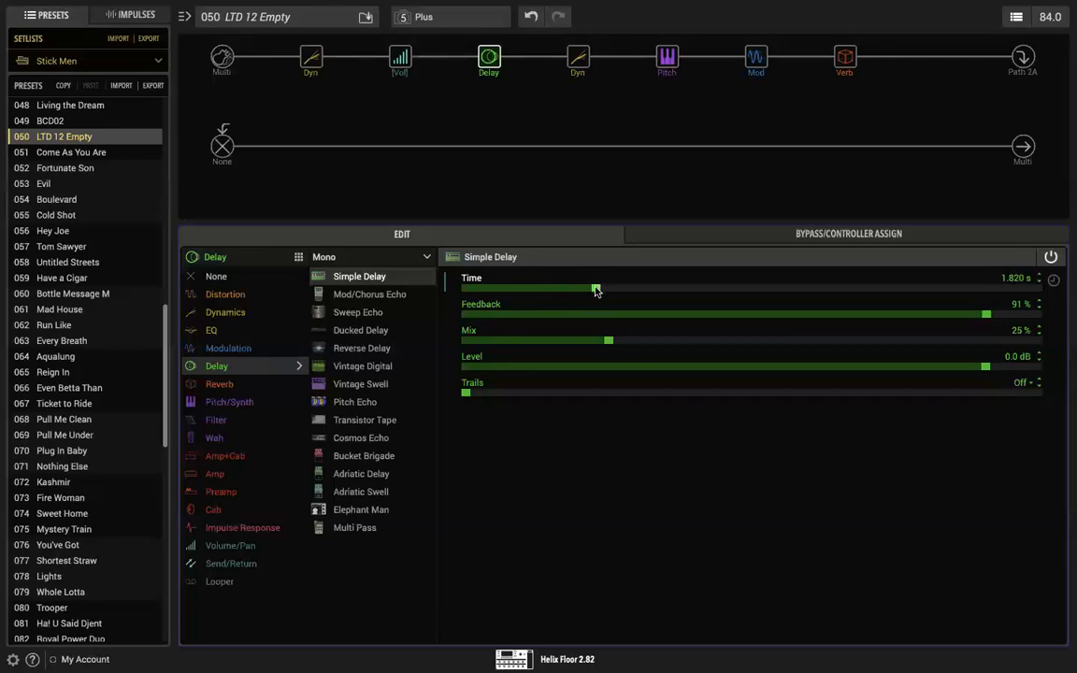
{"action": "left_click_drag", "start_coordinate": [597, 288], "coordinate": [552, 300]}
{"action": "mouse_move", "coordinate": [527, 302]}
{"action": "left_mouse_down"}
{"action": "mouse_move", "coordinate": [508, 301]}
{"action": "mouse_move", "coordinate": [520, 301]}
{"action": "left_mouse_up"}
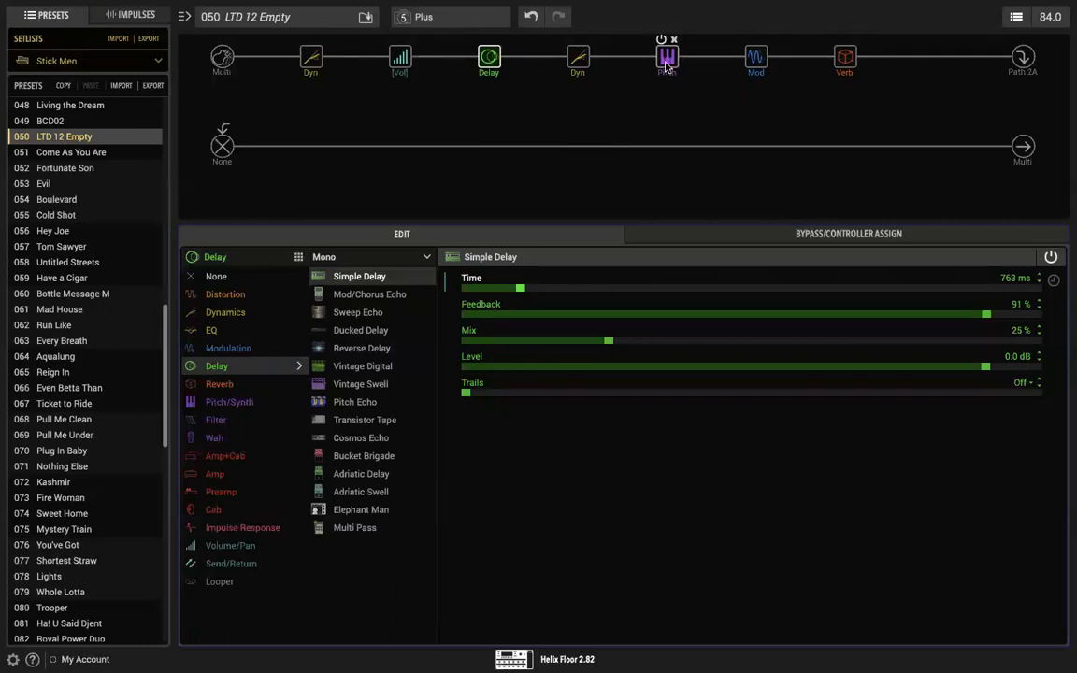
Step: Move the Simple Pitch block to the start of the chain, ahead of the first compressor
{"action": "left_click_drag", "start_coordinate": [657, 73], "coordinate": [309, 61]}
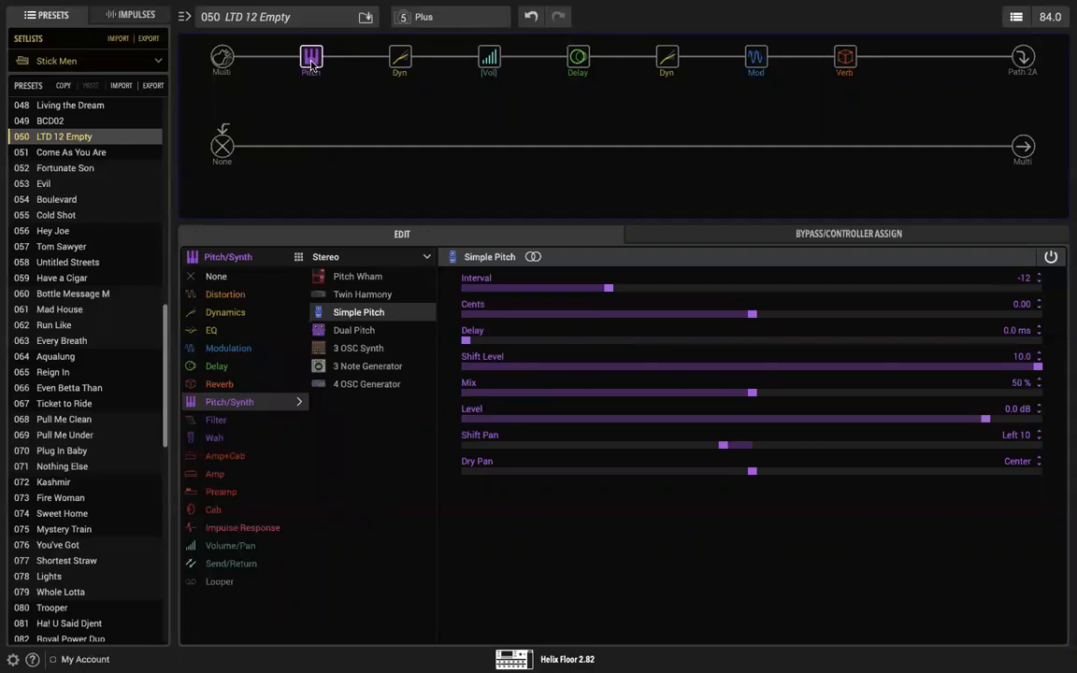
{"action": "mouse_move", "coordinate": [311, 63]}
Step: Add a mono Simple Pitch block in the empty slot after the Plate reverb and bypass it
{"action": "left_click", "coordinate": [933, 58]}
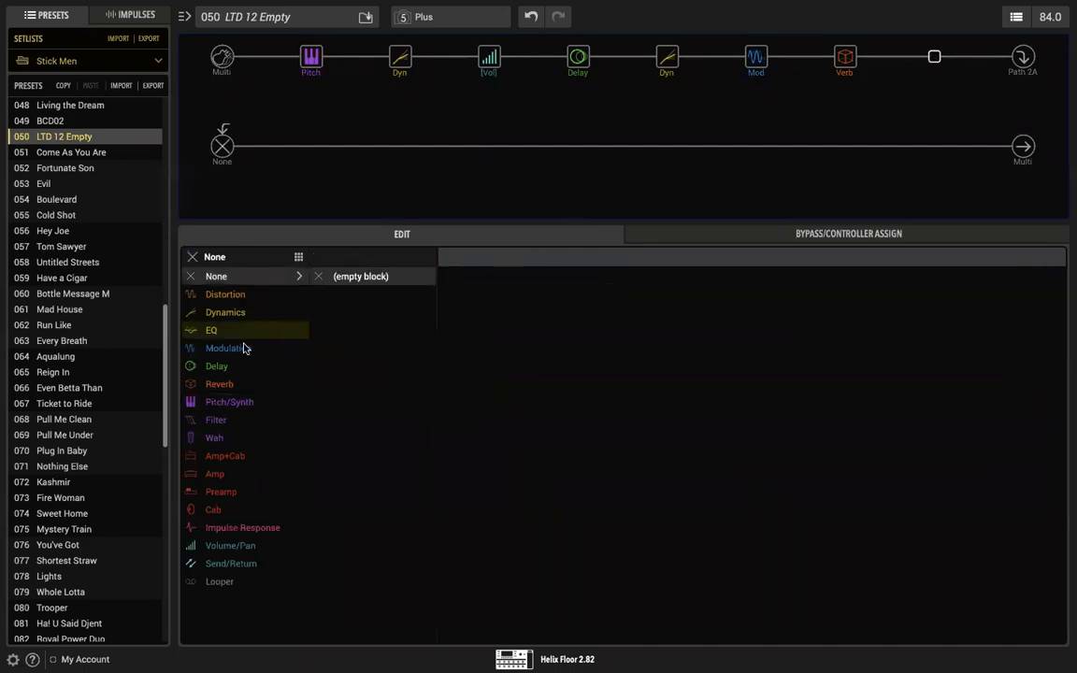
{"action": "left_click", "coordinate": [234, 408]}
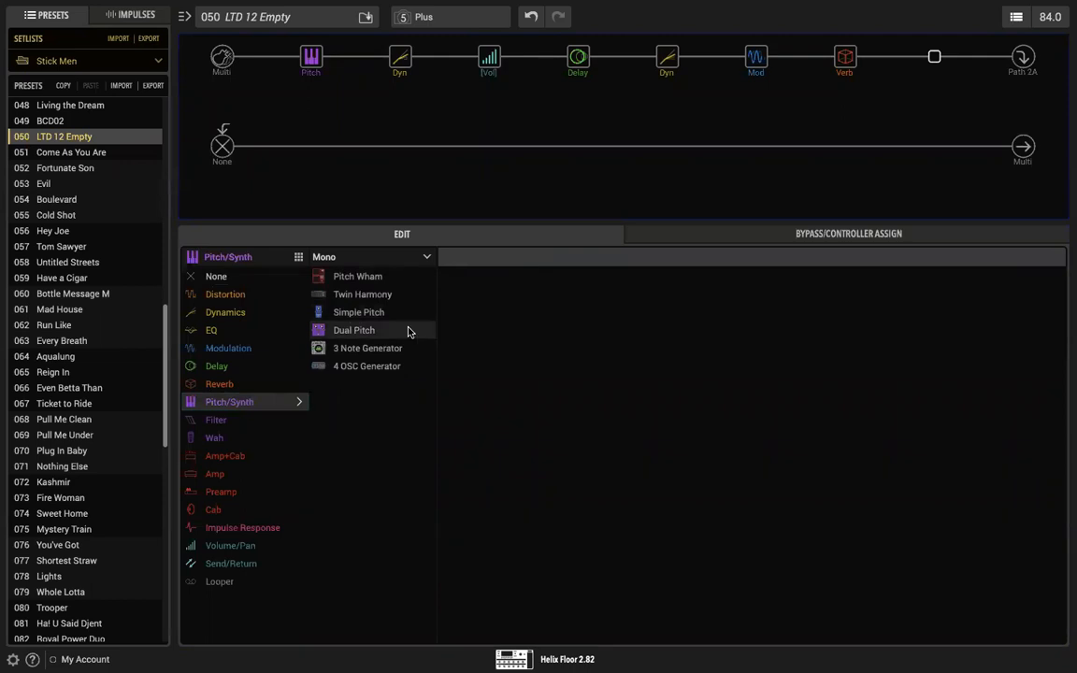
{"action": "left_click", "coordinate": [365, 312]}
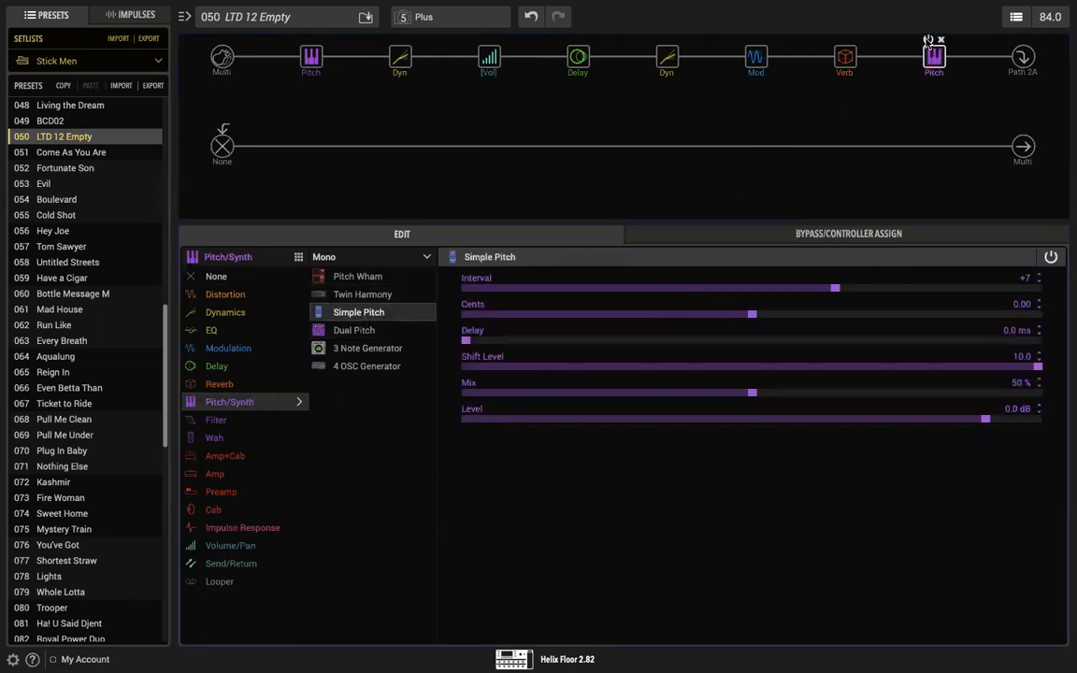
{"action": "left_click", "coordinate": [926, 40]}
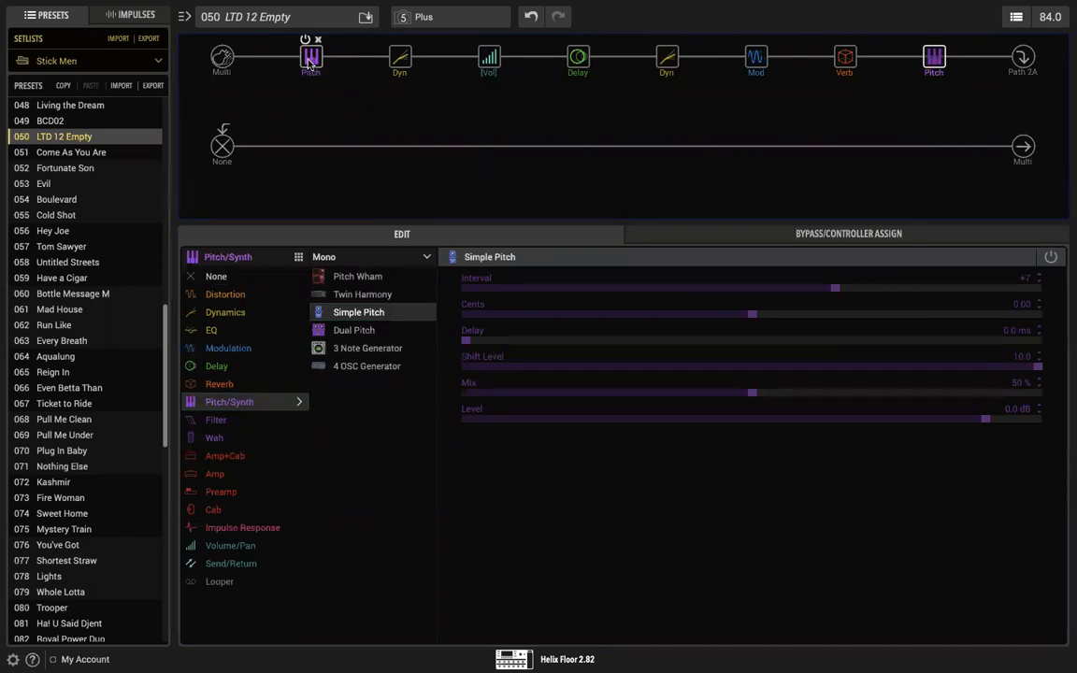
Step: Move the LA Studio Comp ahead of the first Simple Pitch block
{"action": "left_click", "coordinate": [310, 59]}
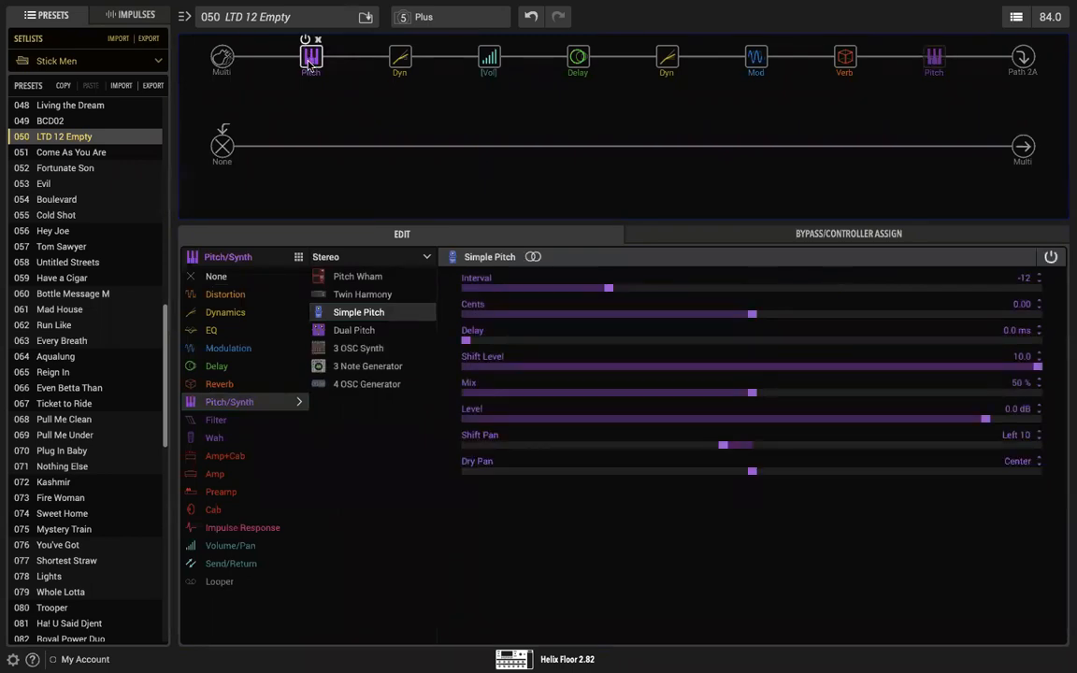
{"action": "mouse_move", "coordinate": [400, 61]}
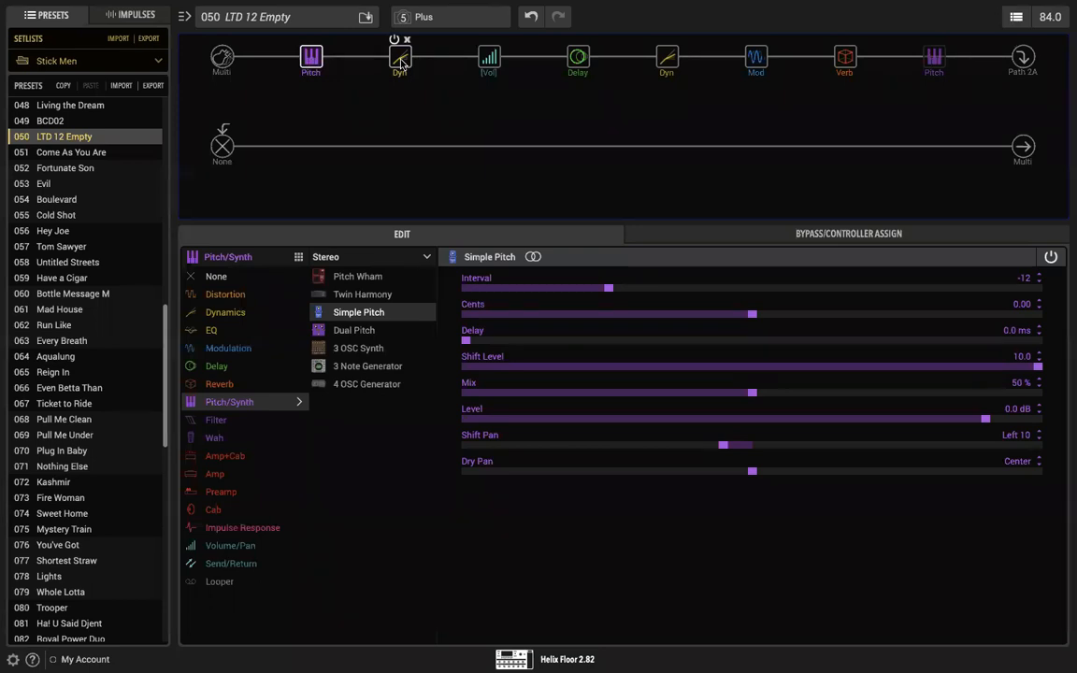
{"action": "left_click_drag", "start_coordinate": [400, 60], "coordinate": [313, 61]}
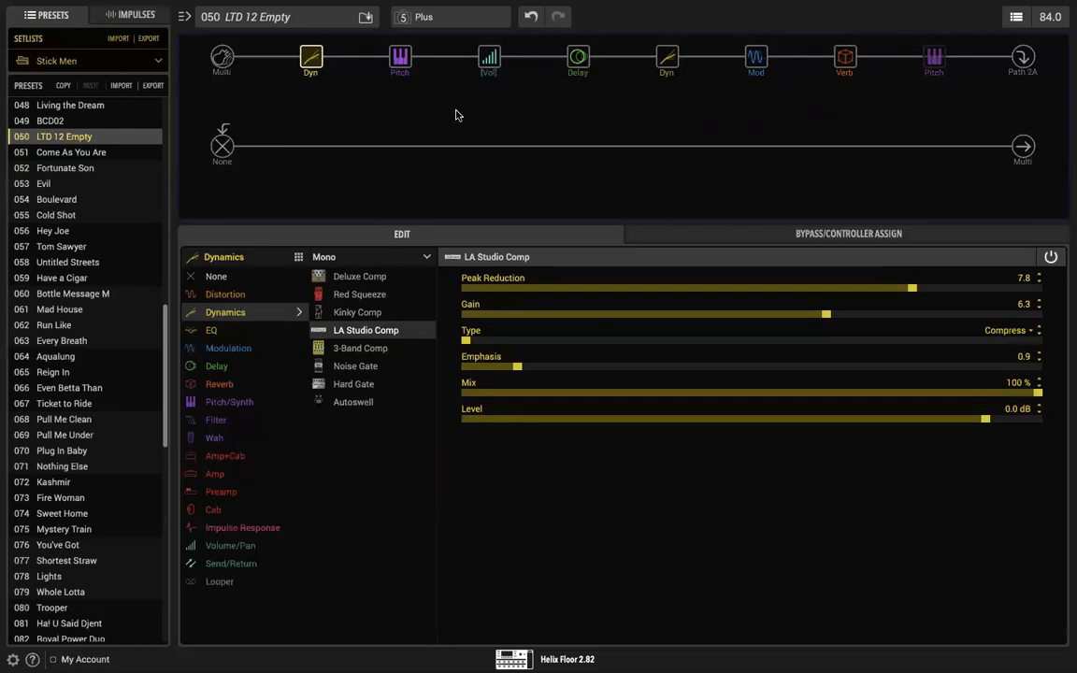
Step: Re-enable the Simple Pitch block after the Plate reverb and switch it to the stereo version
{"action": "mouse_move", "coordinate": [406, 72]}
{"action": "left_click", "coordinate": [931, 55]}
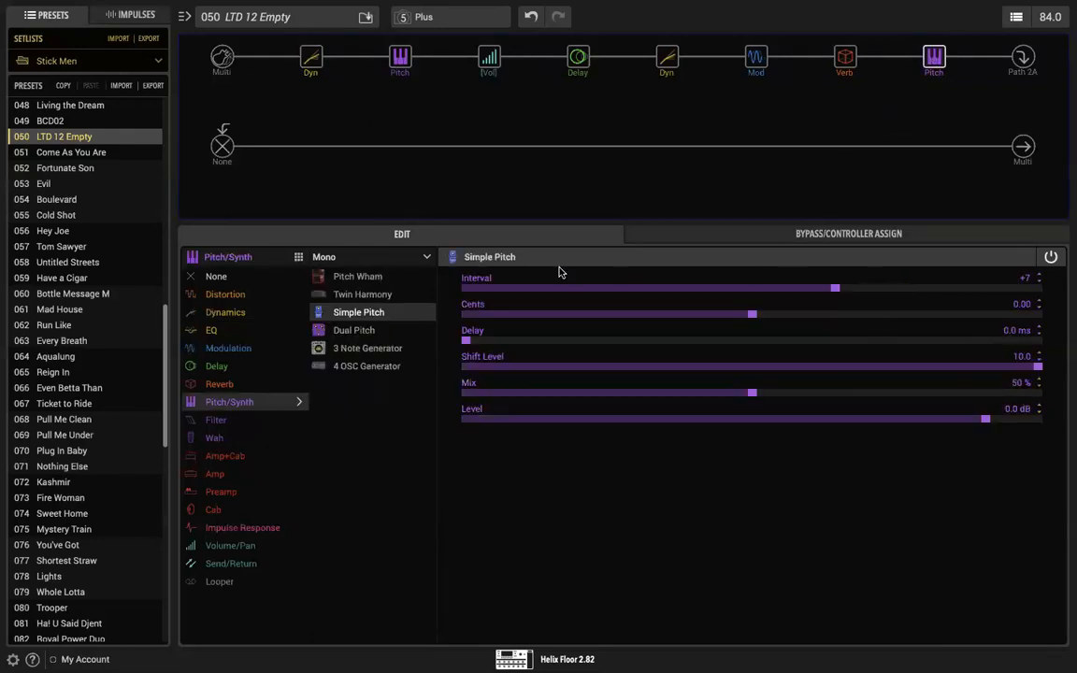
{"action": "left_click", "coordinate": [418, 258]}
{"action": "left_click", "coordinate": [344, 294]}
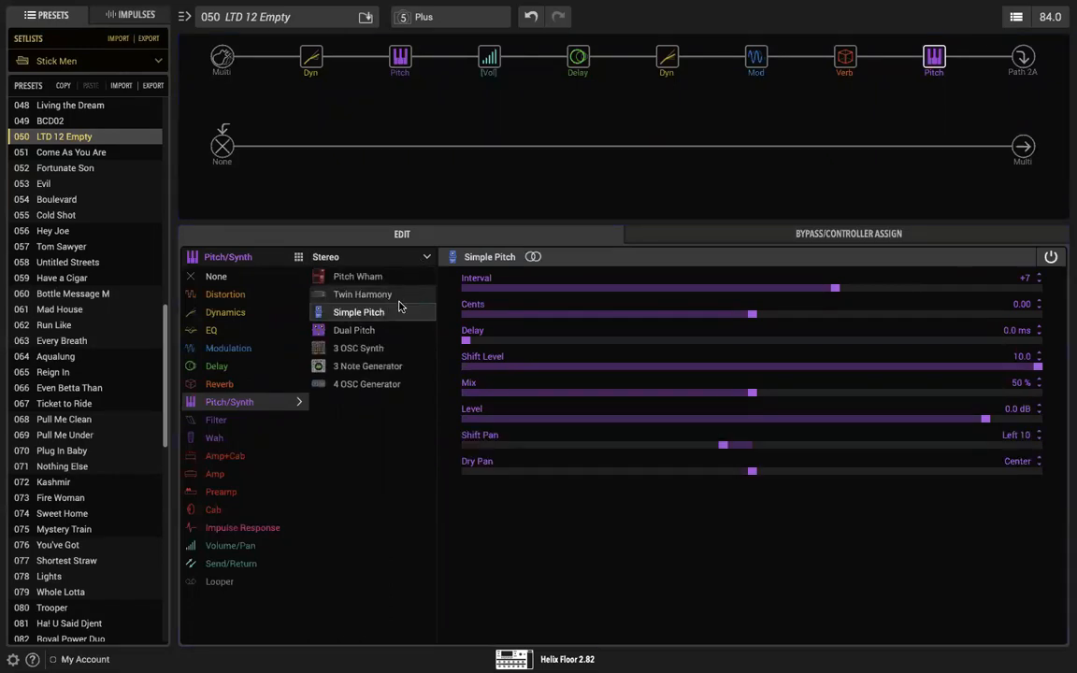
{"action": "mouse_move", "coordinate": [926, 74]}
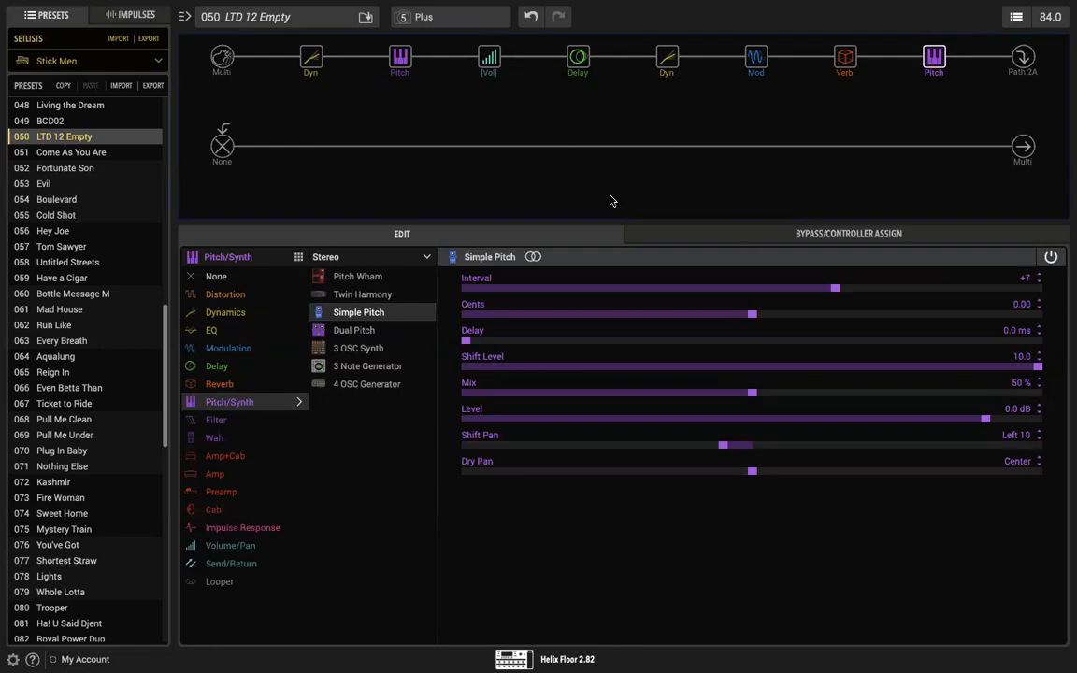
Step: Check the first Simple Pitch block's settings and reduce the Plate reverb's Mix to 72 %
{"action": "left_click", "coordinate": [400, 58]}
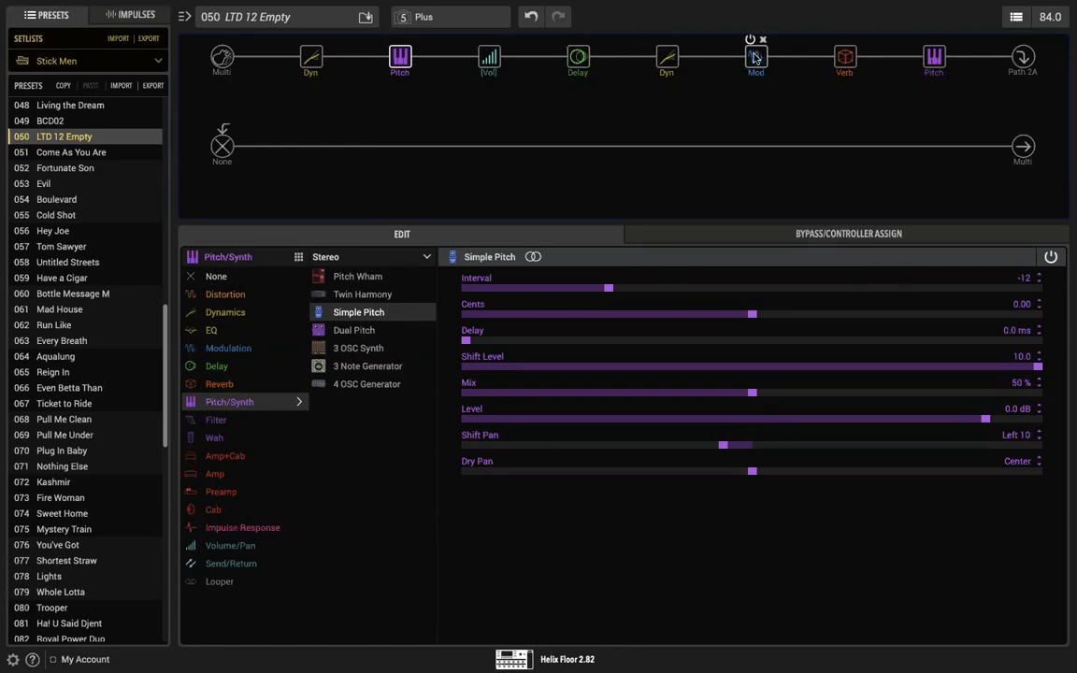
{"action": "left_click", "coordinate": [849, 58]}
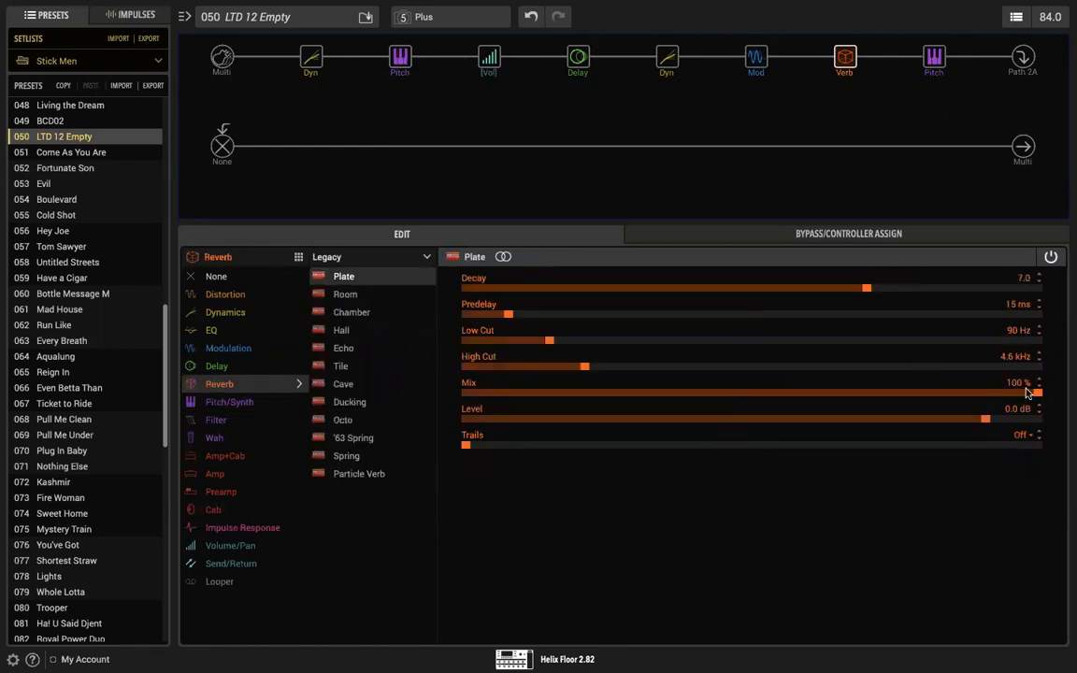
{"action": "left_click_drag", "start_coordinate": [956, 388], "coordinate": [879, 397]}
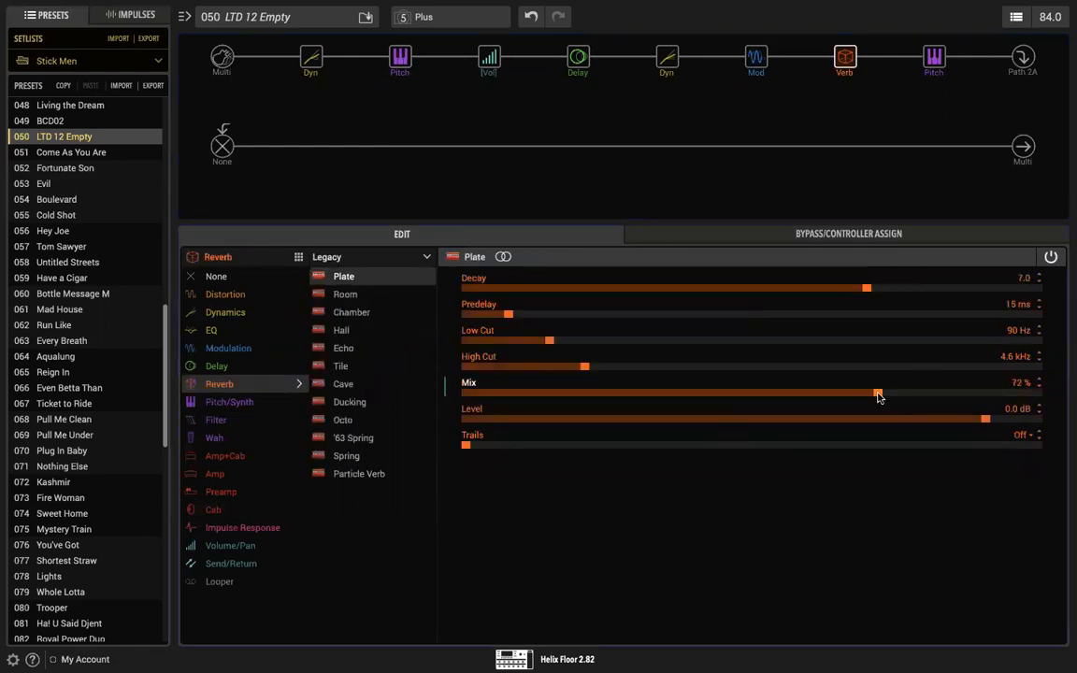
Step: Move the second Simple Pitch block ahead of the Plate reverb and check the reverb's settings
{"action": "left_click", "coordinate": [935, 57]}
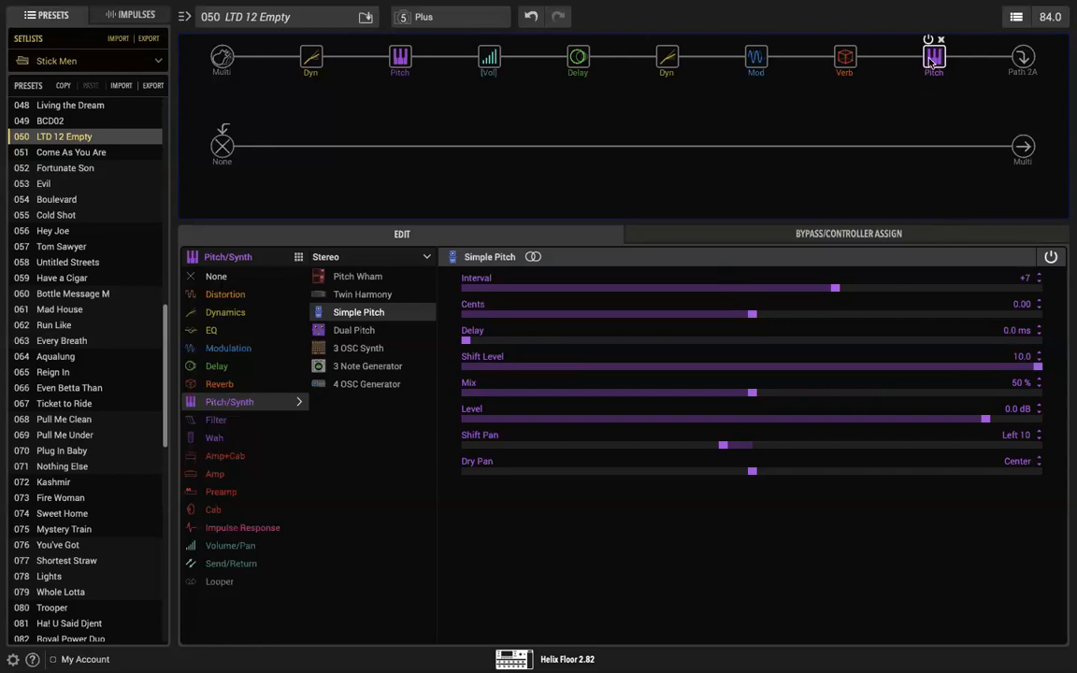
{"action": "left_click_drag", "start_coordinate": [936, 59], "coordinate": [829, 88]}
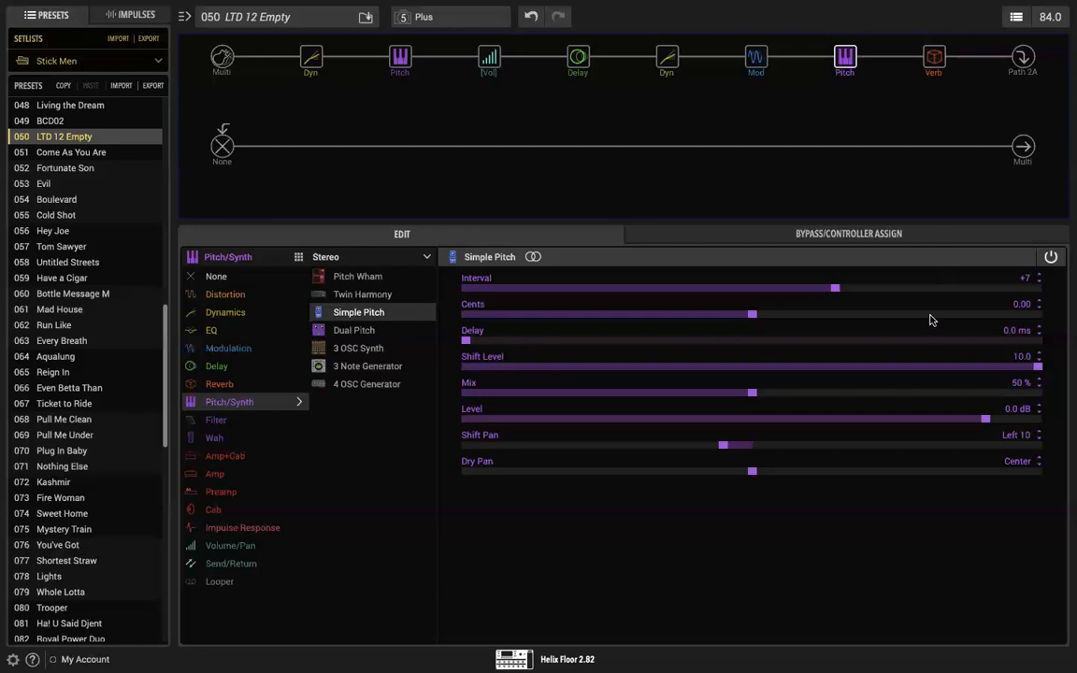
{"action": "left_click", "coordinate": [933, 60]}
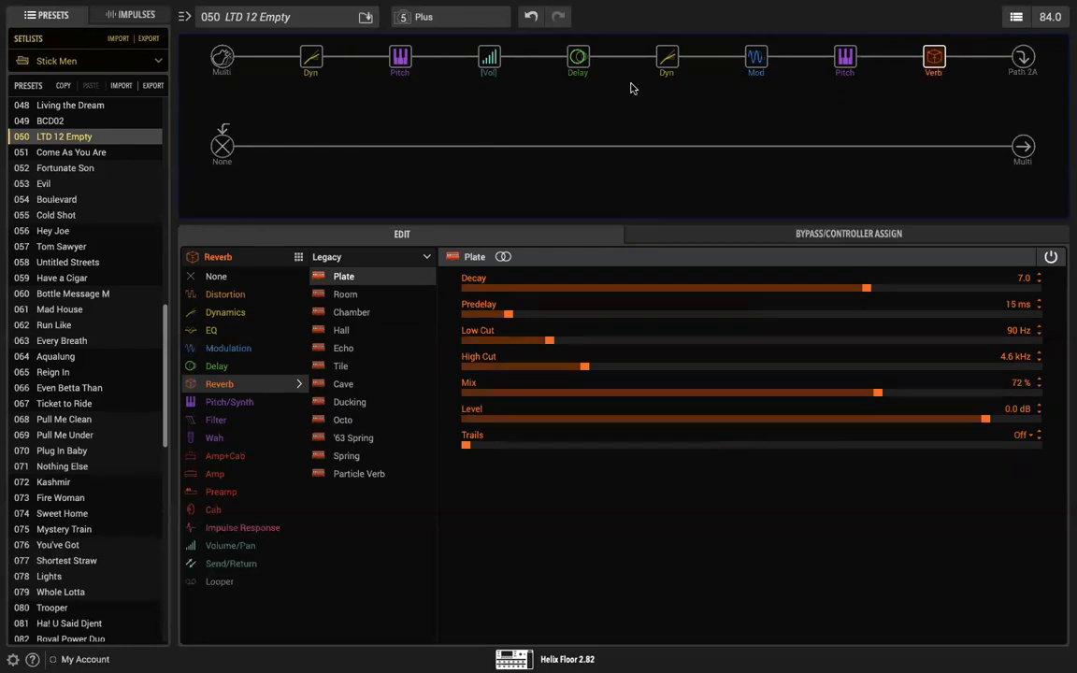
Step: Bypass the Simple Pitch block after the LA Studio Comp and review the second Simple Pitch and Plate reverb settings
{"action": "left_click", "coordinate": [395, 41]}
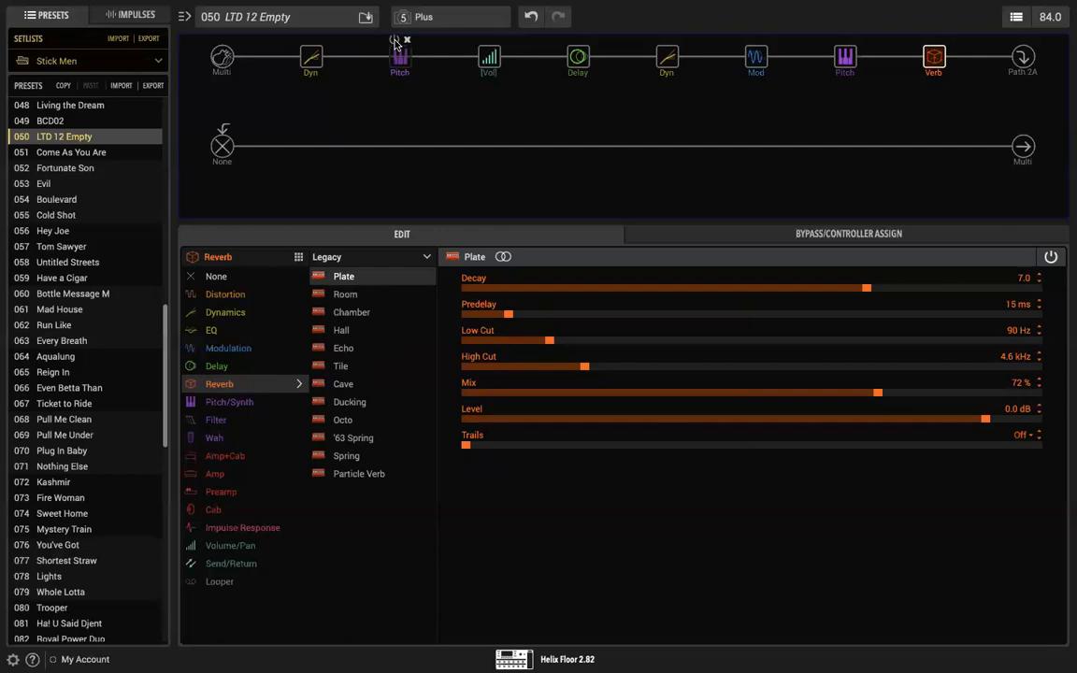
{"action": "left_click", "coordinate": [846, 61]}
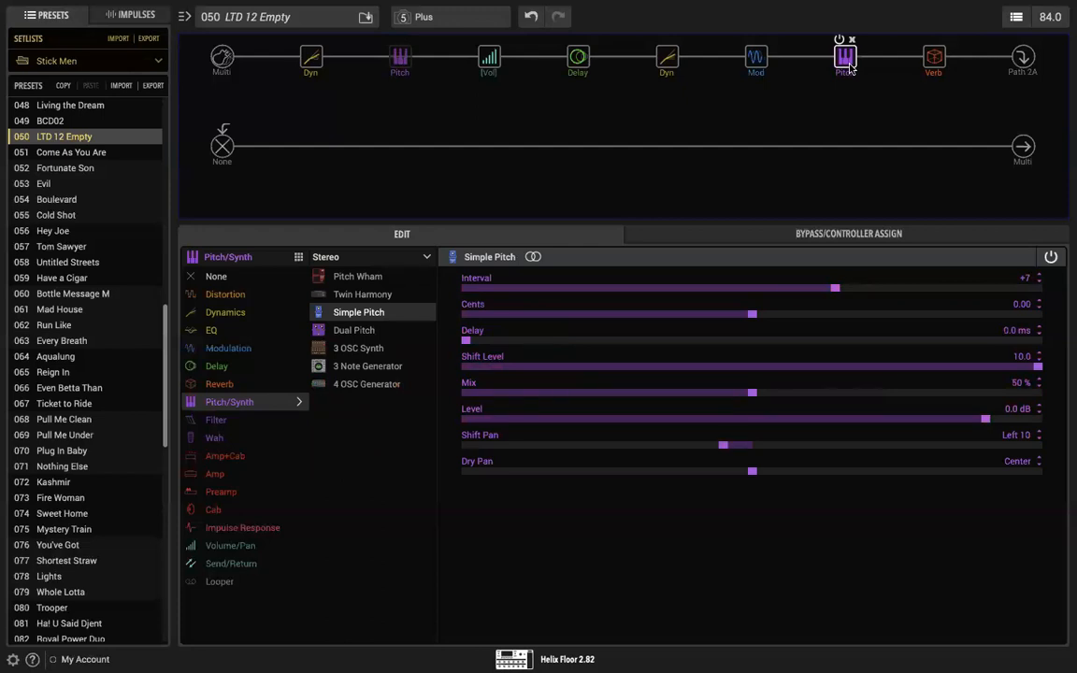
{"action": "left_click", "coordinate": [924, 69]}
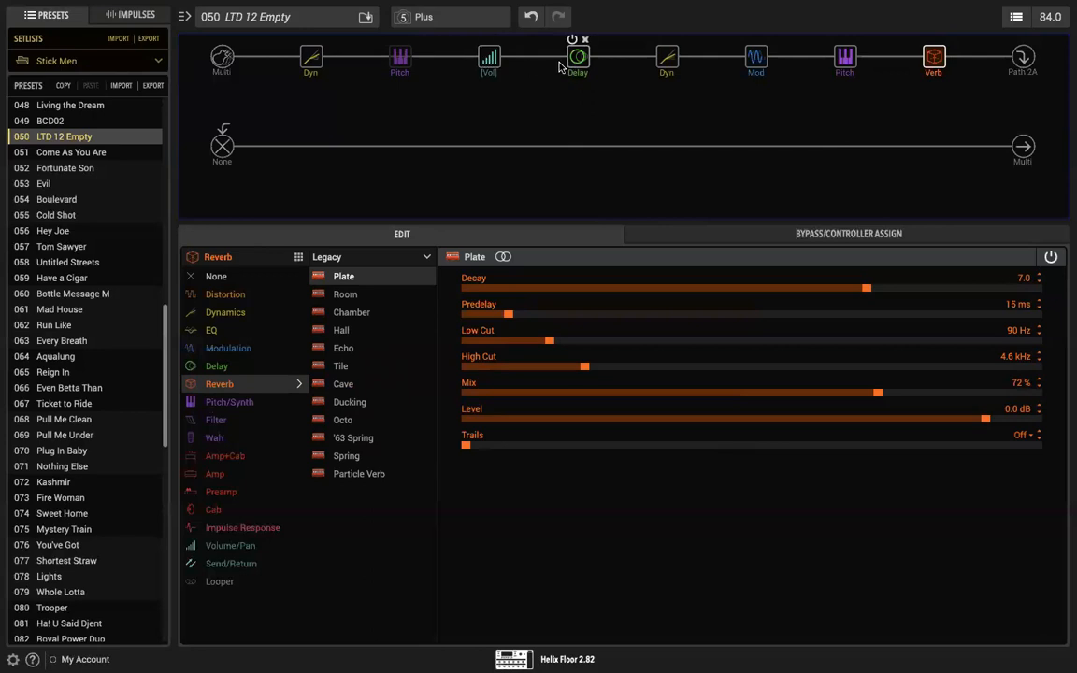
Step: Check the Volume block's settings and assign the Simple Delay's Time to EXP Pedal 2
{"action": "mouse_move", "coordinate": [725, 5]}
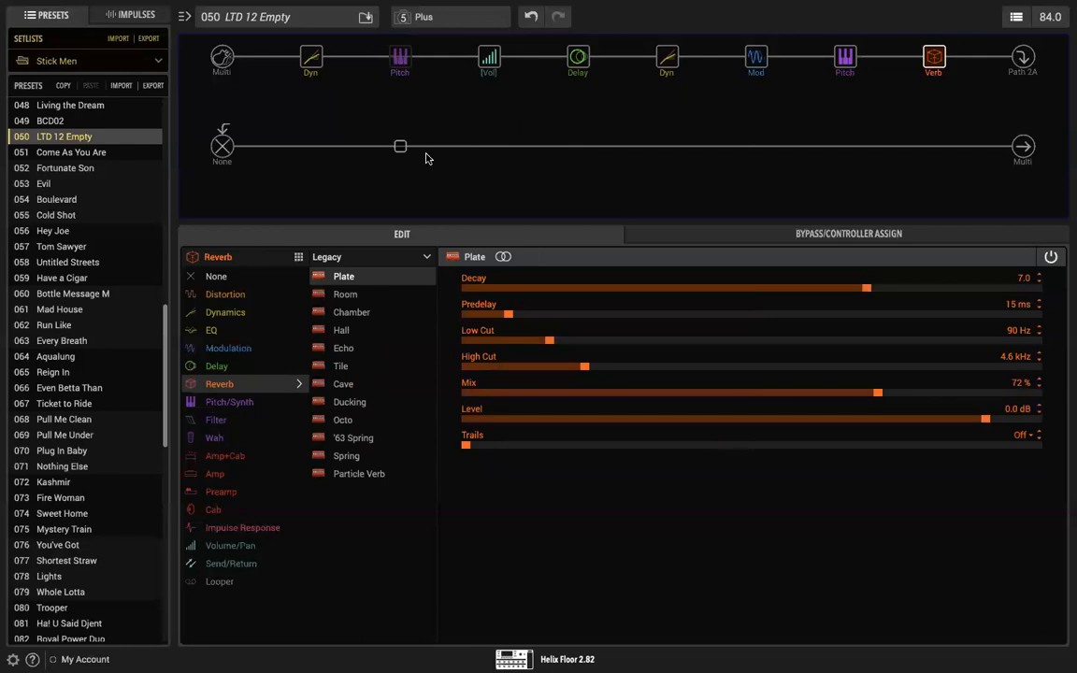
{"action": "left_click", "coordinate": [488, 60]}
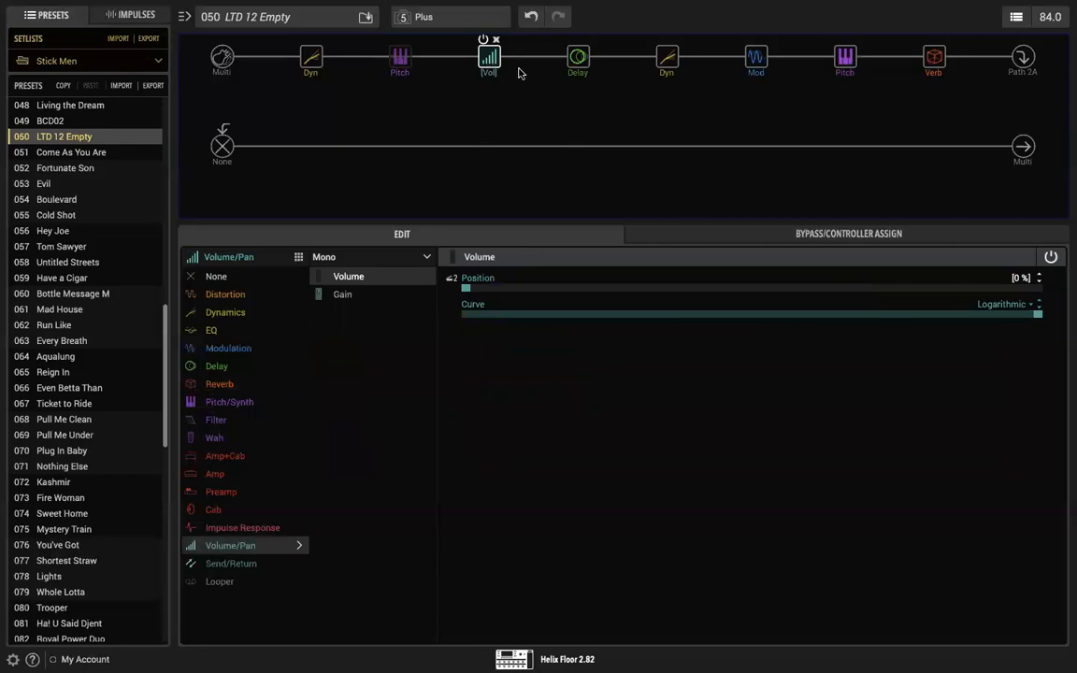
{"action": "left_click", "coordinate": [577, 60]}
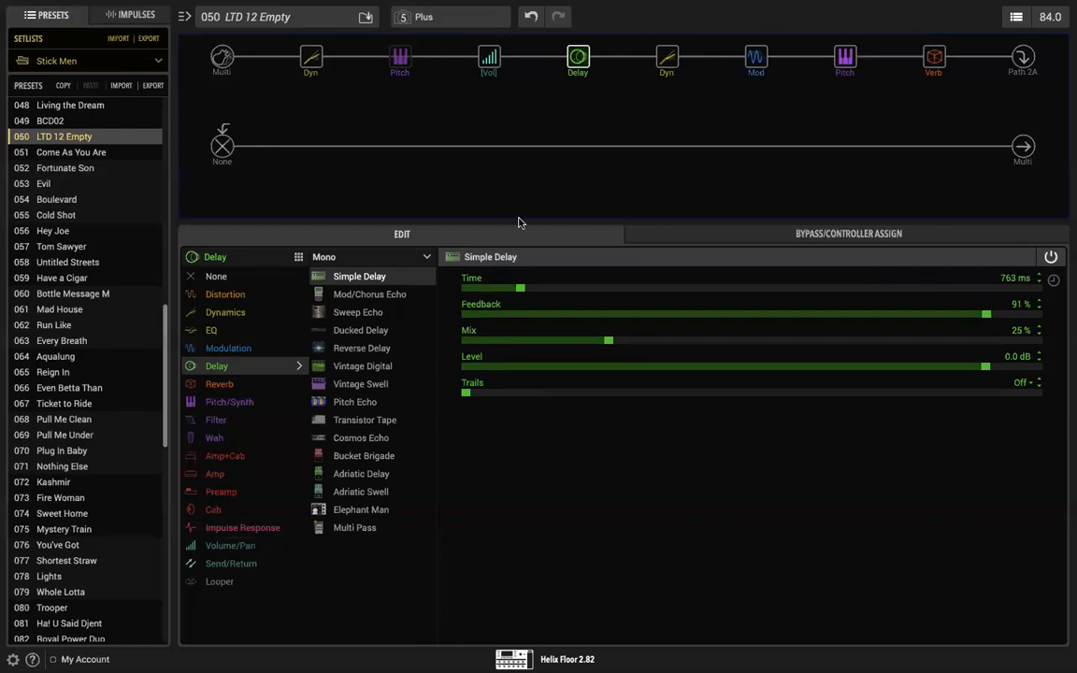
{"action": "right_click", "coordinate": [979, 319]}
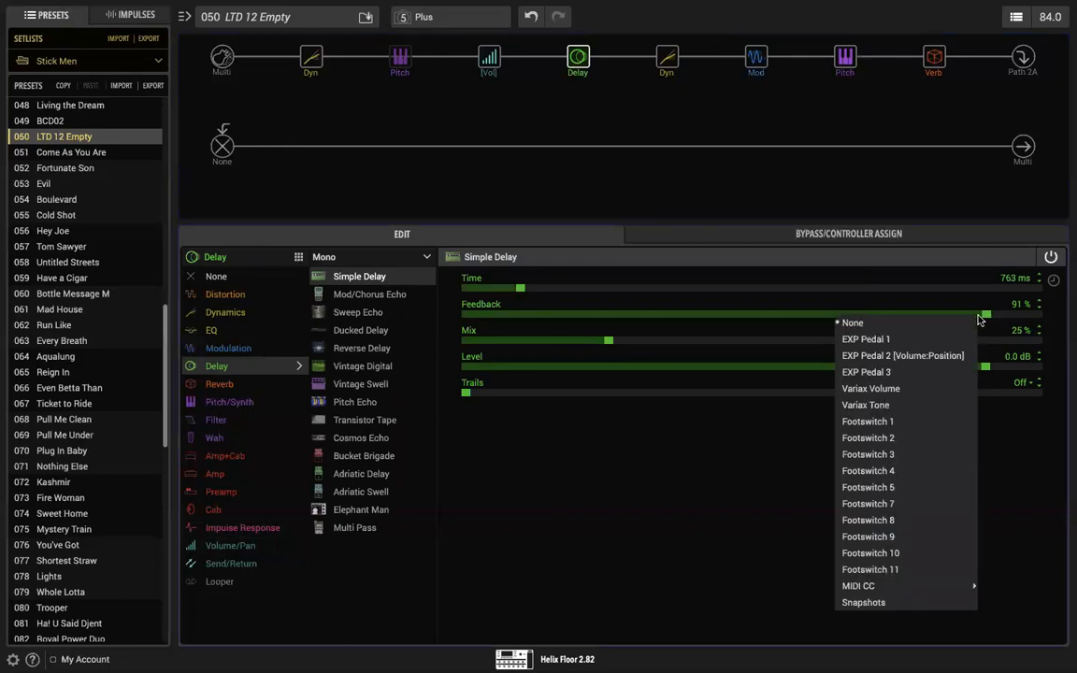
{"action": "right_click", "coordinate": [877, 294]}
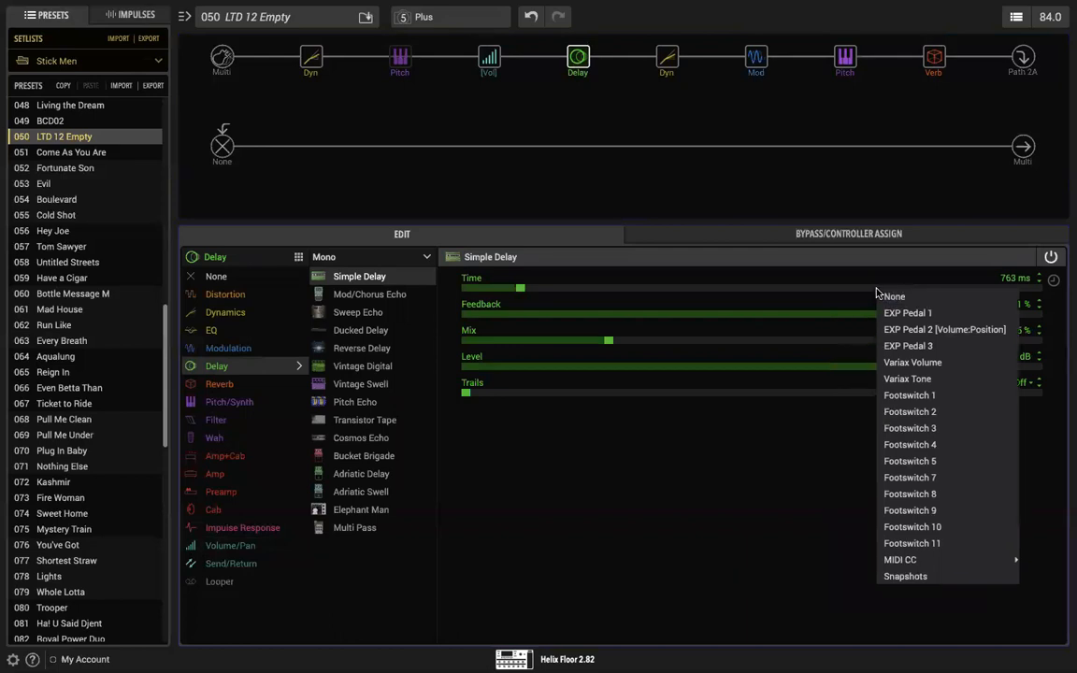
{"action": "left_click", "coordinate": [900, 330]}
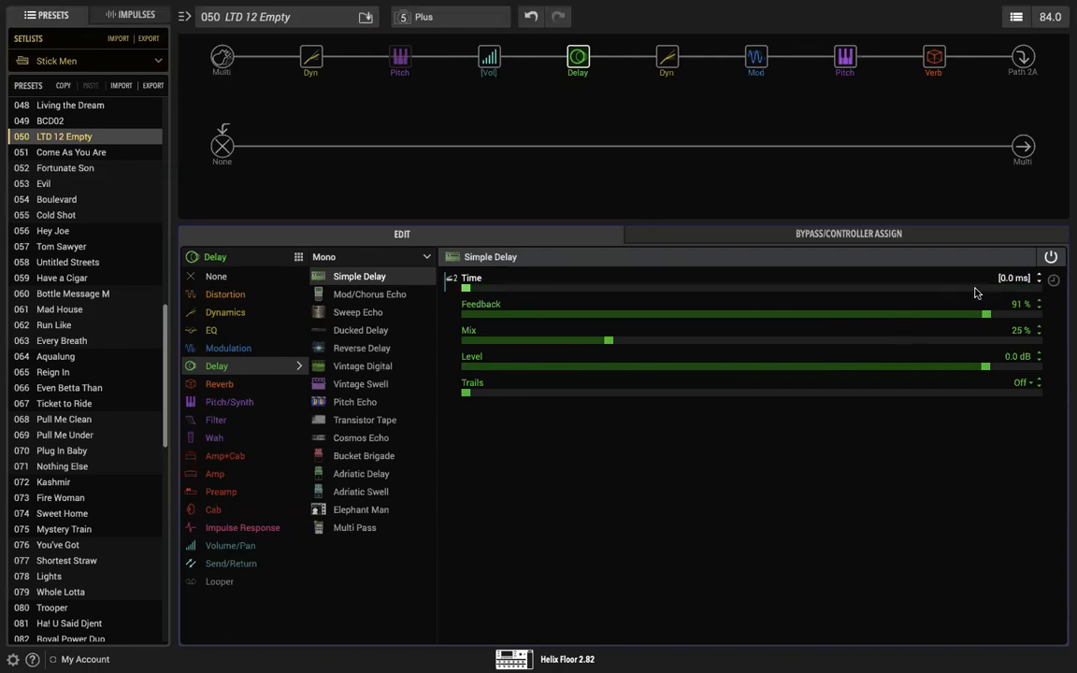
Step: Review the Volume block's Bypass and Position controller assignments
{"action": "left_click", "coordinate": [792, 236]}
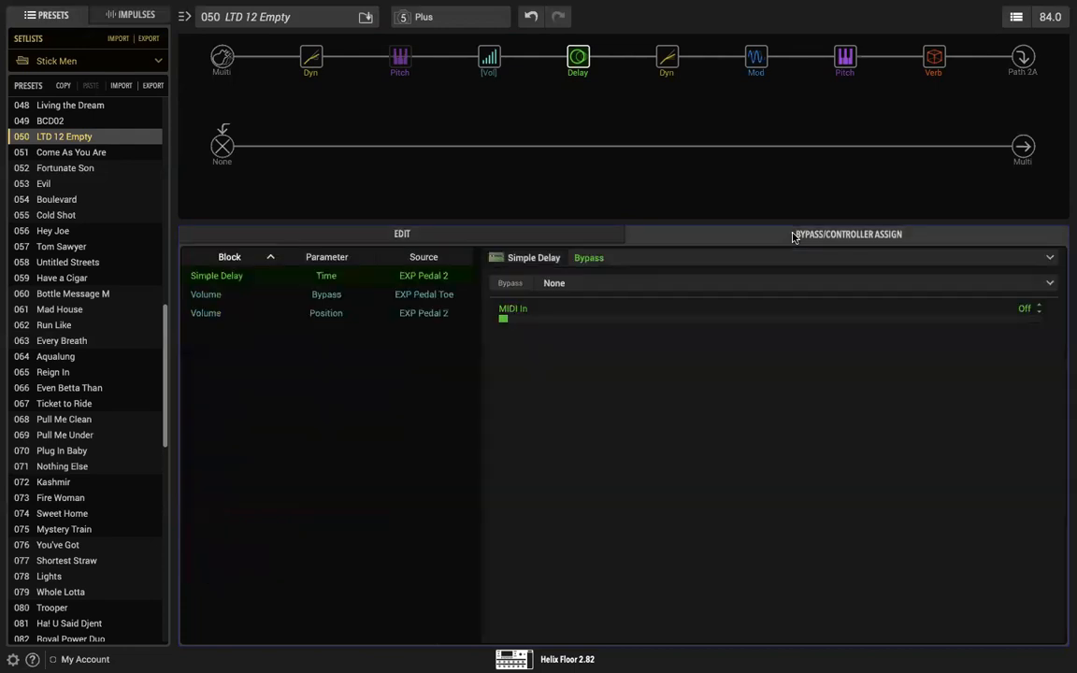
{"action": "left_click", "coordinate": [342, 301]}
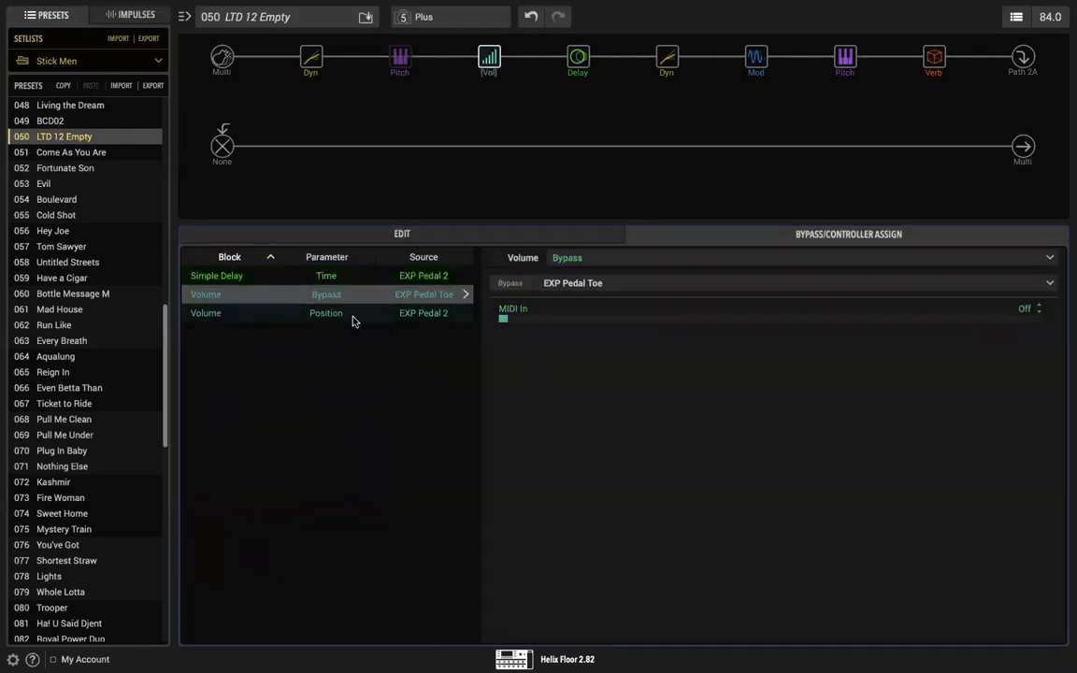
{"action": "left_click", "coordinate": [353, 318]}
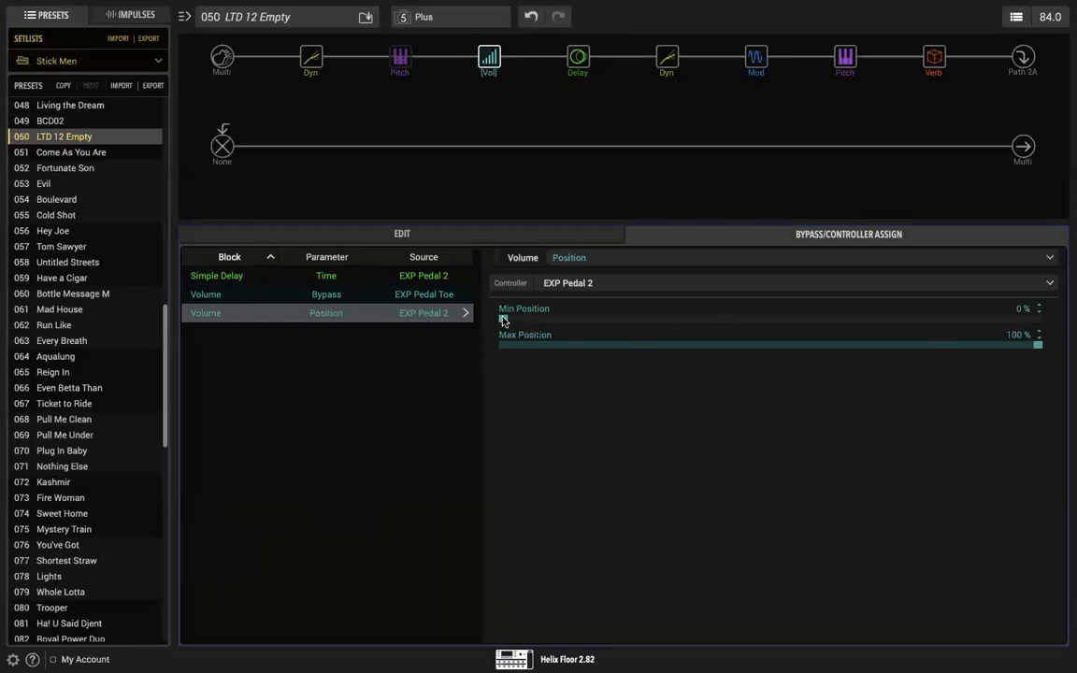
{"action": "left_click_drag", "start_coordinate": [504, 321], "coordinate": [440, 311]}
{"action": "left_click", "coordinate": [403, 297]}
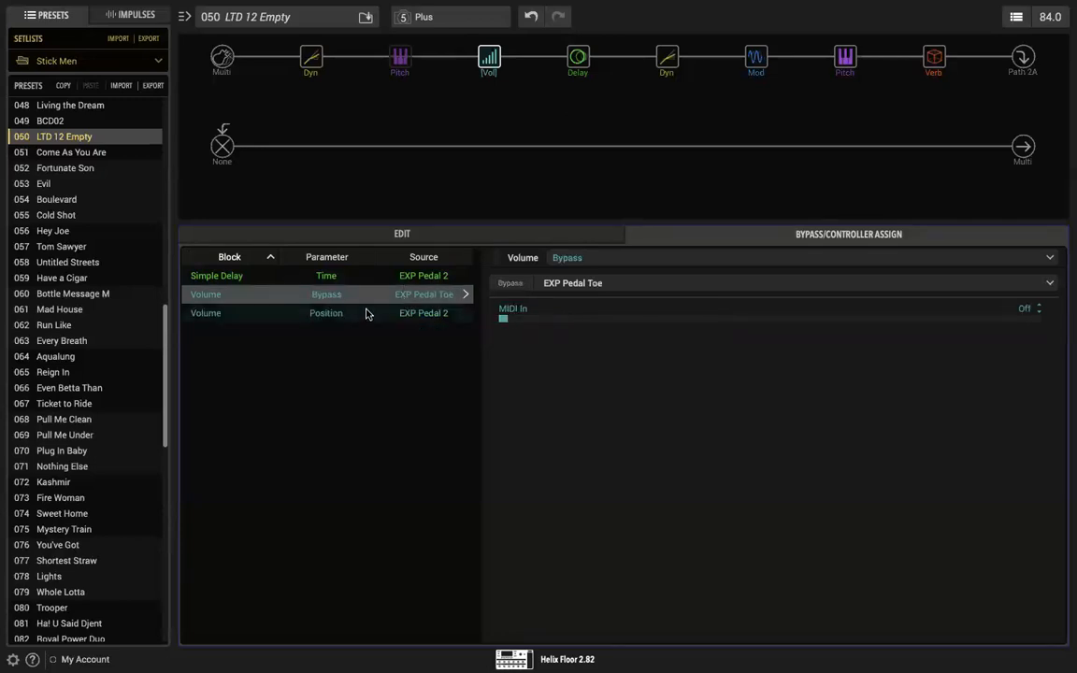
Step: Limit EXP Pedal 2's control of the Simple Delay's Time to a minimum of 839 ms and a maximum of 1.376 s
{"action": "left_click", "coordinate": [331, 277]}
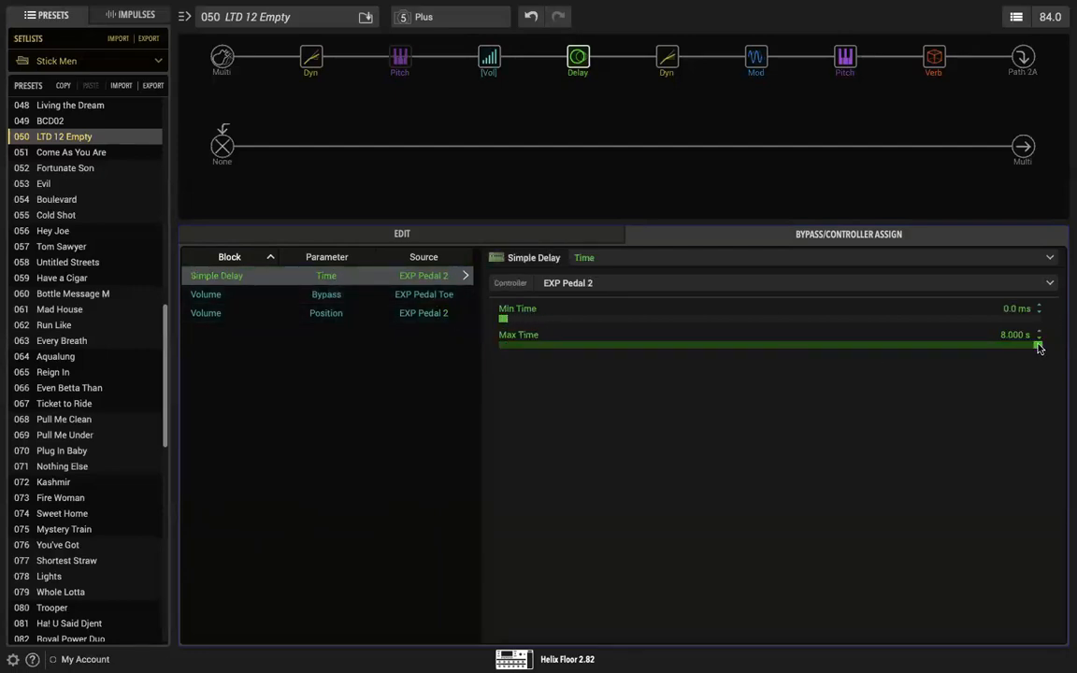
{"action": "mouse_move", "coordinate": [1038, 345]}
{"action": "left_mouse_down"}
{"action": "mouse_move", "coordinate": [718, 347]}
{"action": "mouse_move", "coordinate": [593, 325]}
{"action": "left_mouse_up"}
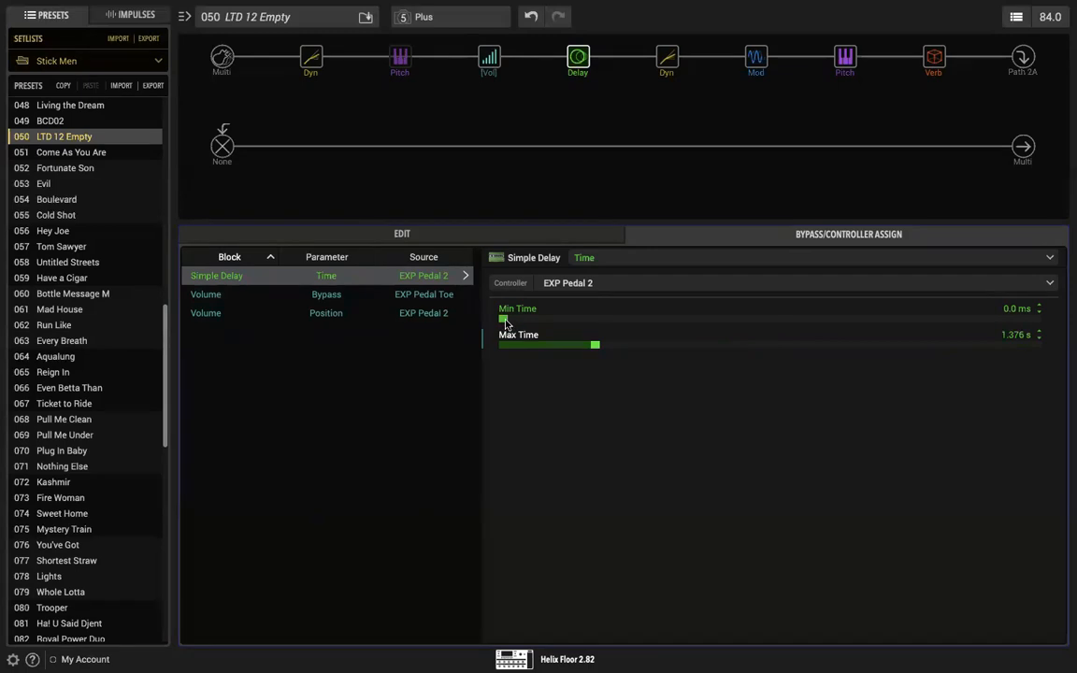
{"action": "left_click_drag", "start_coordinate": [503, 321], "coordinate": [559, 320]}
{"action": "mouse_move", "coordinate": [576, 63]}
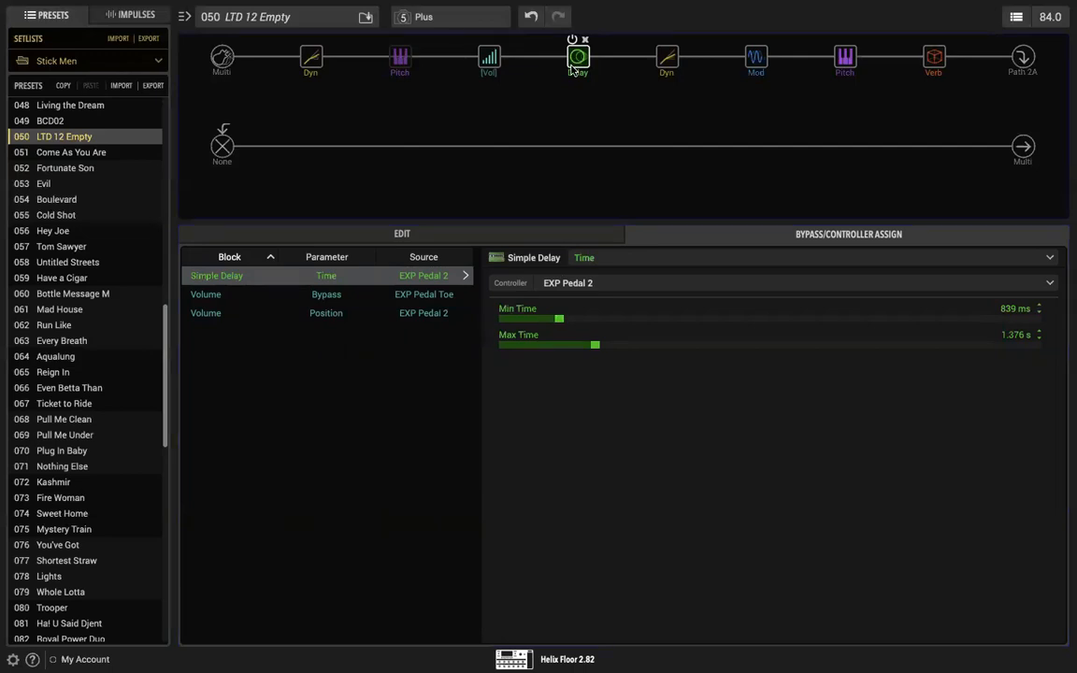
Step: Sweep the Simple Delay's Time up and down through its pedal range
{"action": "left_click", "coordinate": [483, 230]}
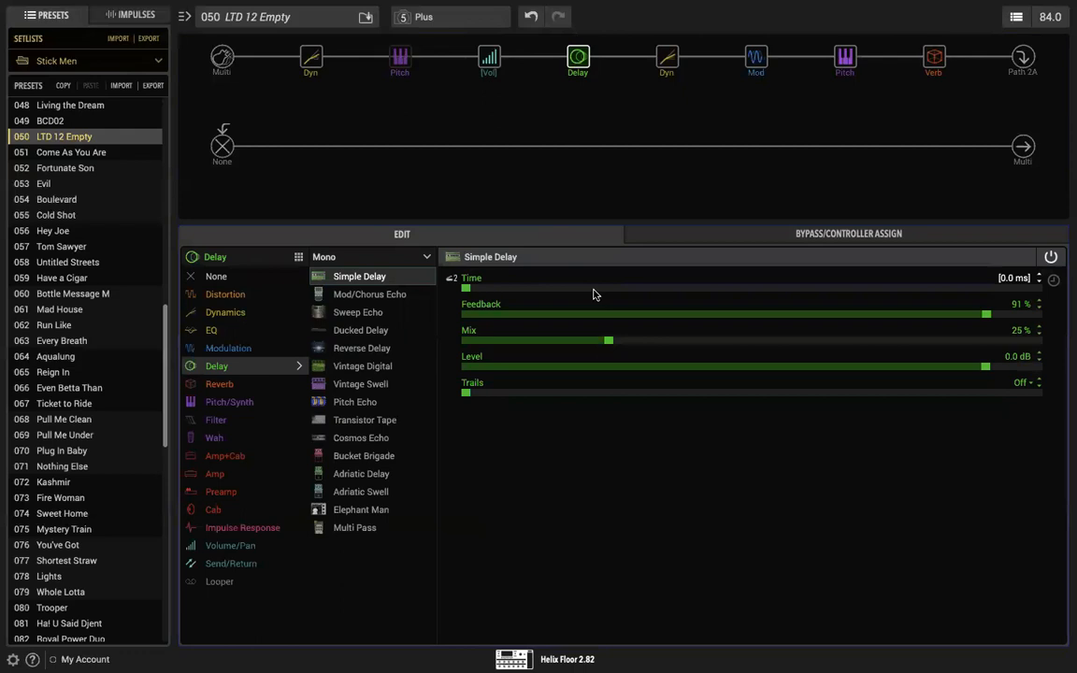
{"action": "scroll", "coordinate": [593, 294], "scroll_direction": "up", "scroll_amount": 10}
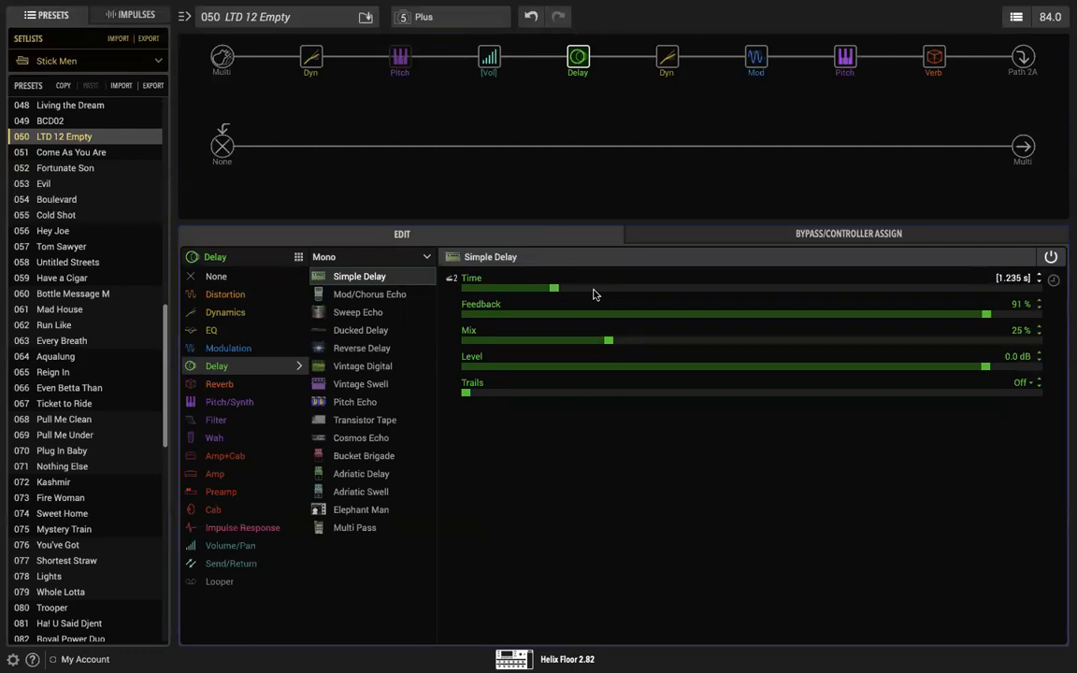
{"action": "scroll", "coordinate": [593, 294], "scroll_direction": "up", "scroll_amount": 1}
{"action": "scroll", "coordinate": [593, 294], "scroll_direction": "down", "scroll_amount": 2}
{"action": "scroll", "coordinate": [593, 294], "scroll_direction": "down", "scroll_amount": 6}
{"action": "scroll", "coordinate": [593, 295], "scroll_direction": "down", "scroll_amount": 2}
Step: Raise the Simple Delay's Mix to 100 % and bypass the modulation and Plate reverb blocks
{"action": "left_click_drag", "start_coordinate": [608, 340], "coordinate": [1040, 337]}
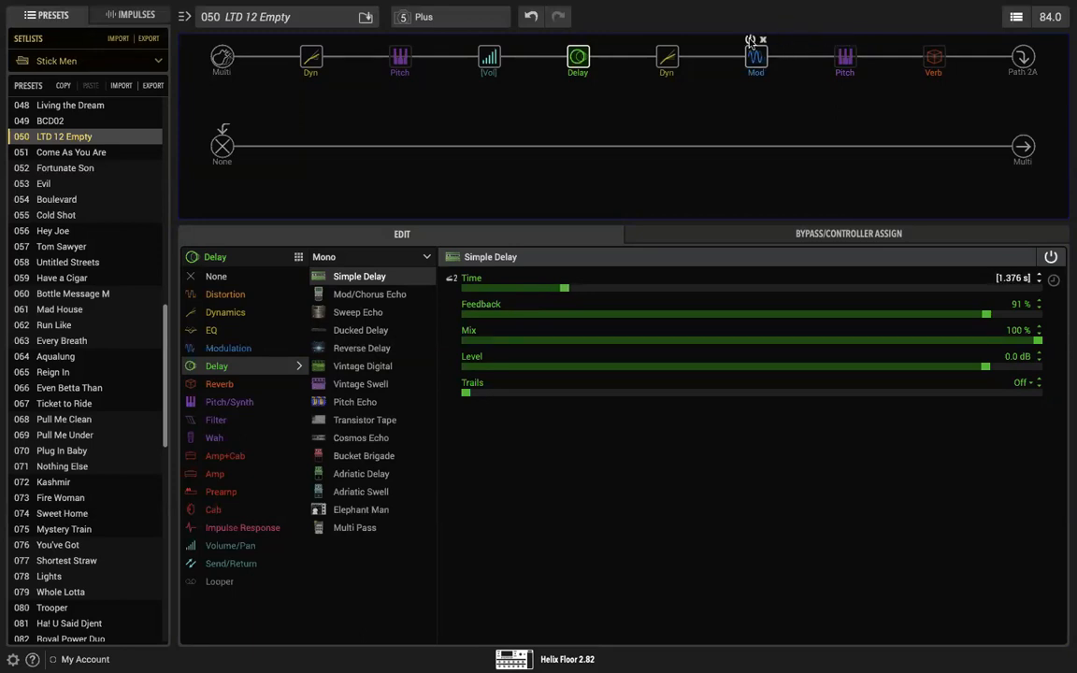
{"action": "left_click", "coordinate": [749, 40]}
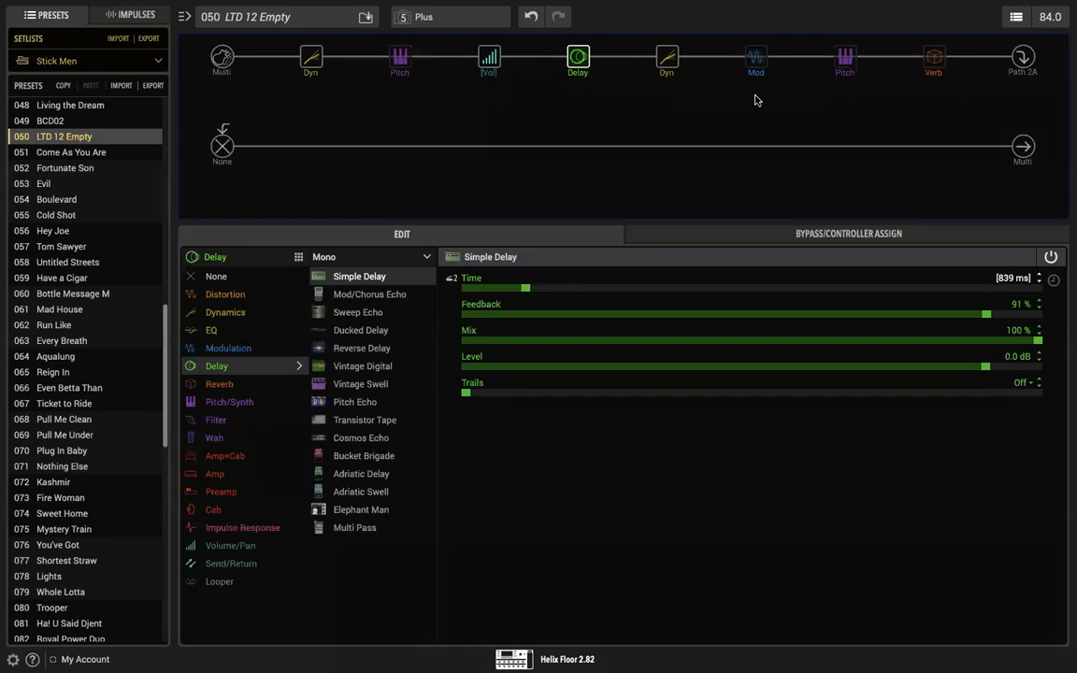
Step: Remove the EXP Pedal 2 assignment from the Simple Delay's Time by setting its controller to None
{"action": "mouse_move", "coordinate": [751, 43]}
{"action": "mouse_move", "coordinate": [928, 44]}
{"action": "right_click", "coordinate": [1012, 279]}
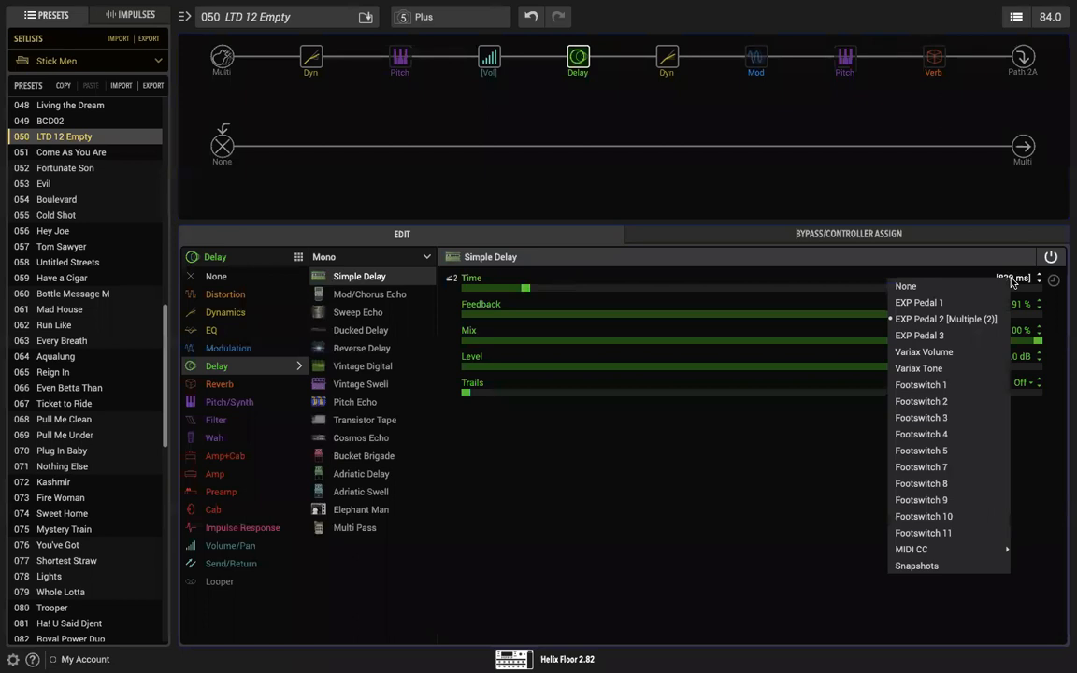
{"action": "left_click", "coordinate": [797, 291]}
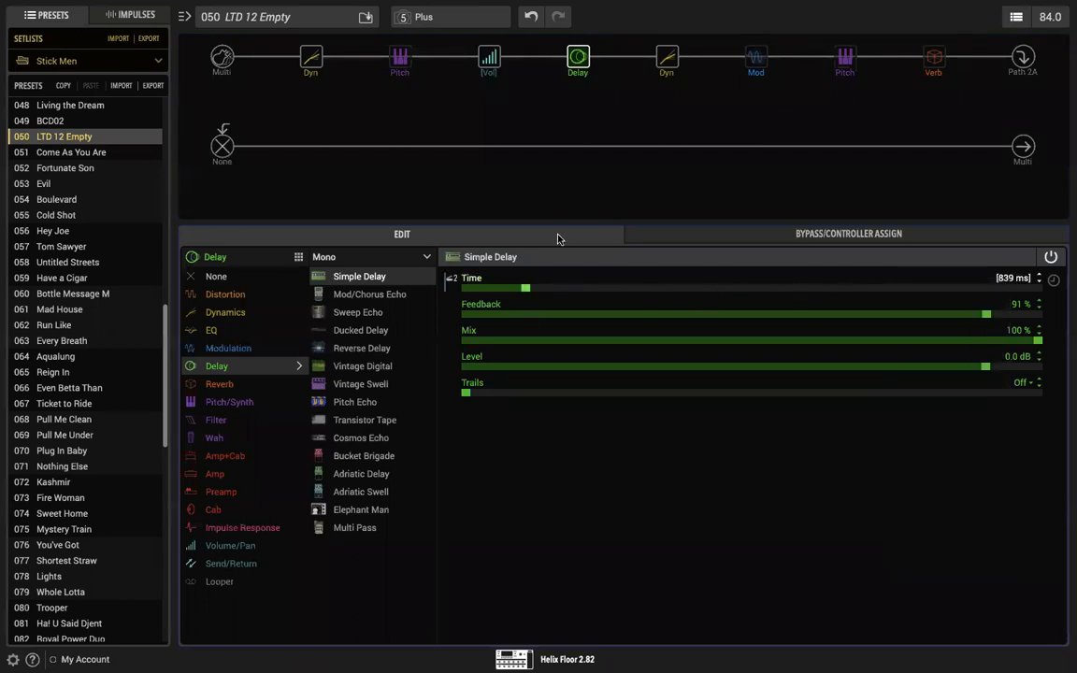
{"action": "left_click", "coordinate": [659, 234]}
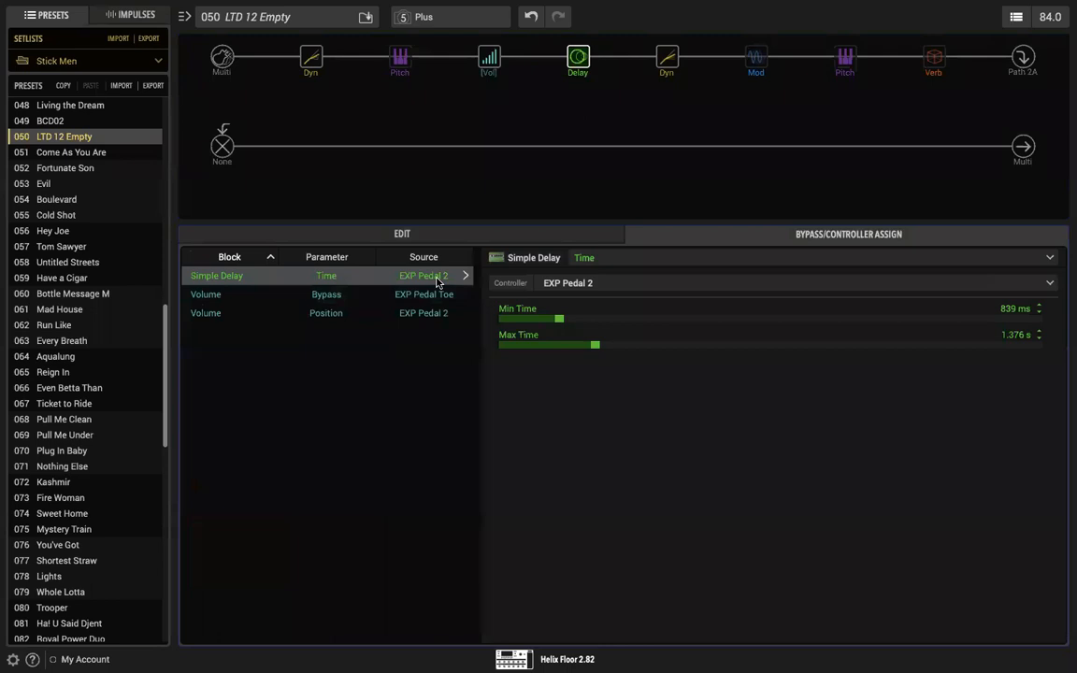
{"action": "left_click", "coordinate": [635, 282]}
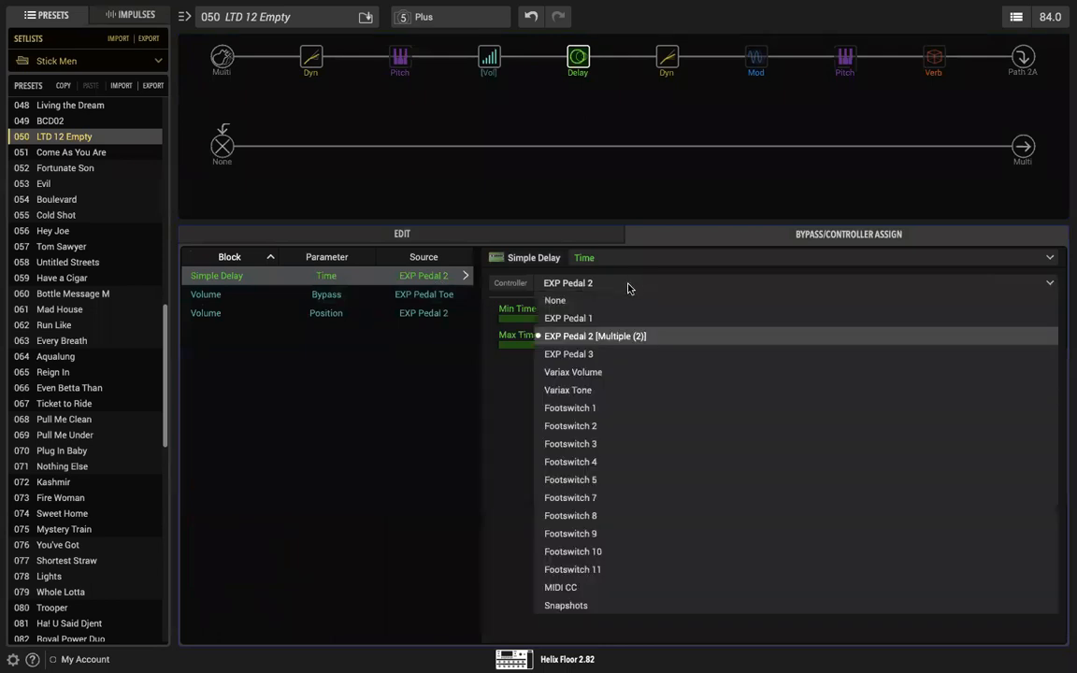
{"action": "left_click", "coordinate": [619, 301]}
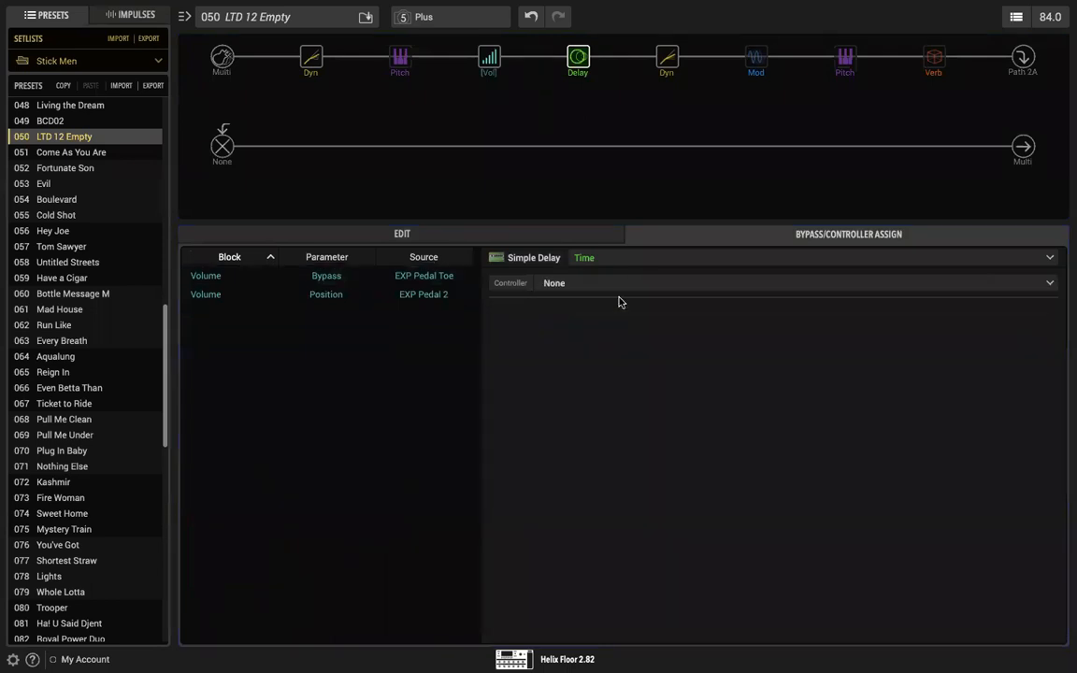
Step: Assign the Simple Delay's Feedback to EXP Pedal 2 with a minimum of 100 % and a maximum of 24 %
{"action": "left_click", "coordinate": [486, 238]}
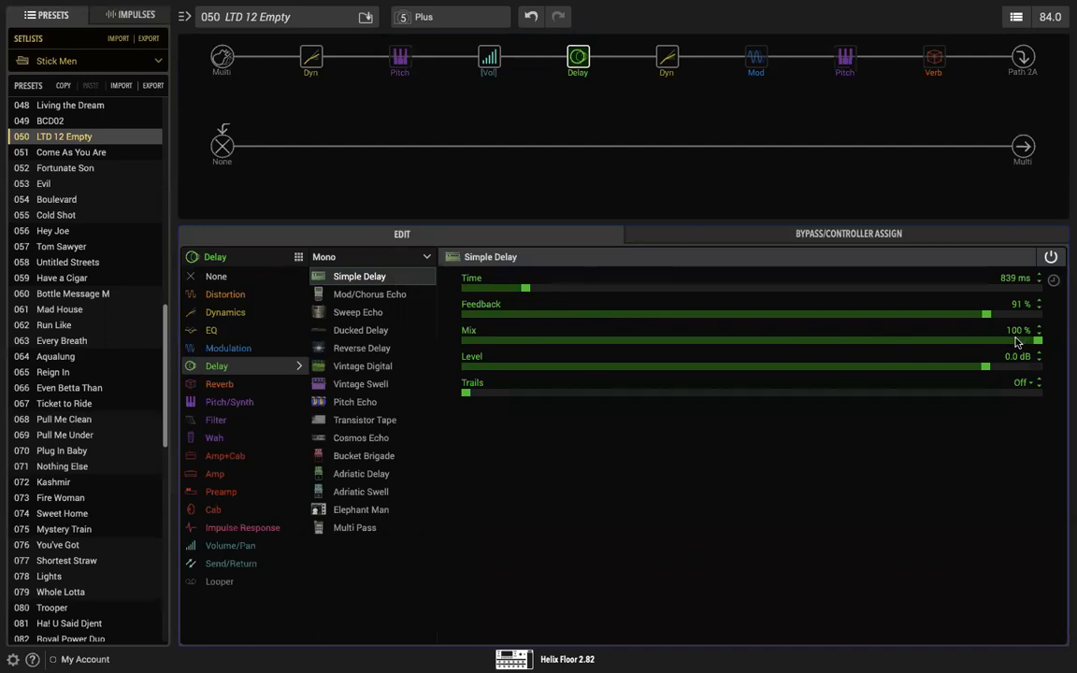
{"action": "right_click", "coordinate": [972, 313]}
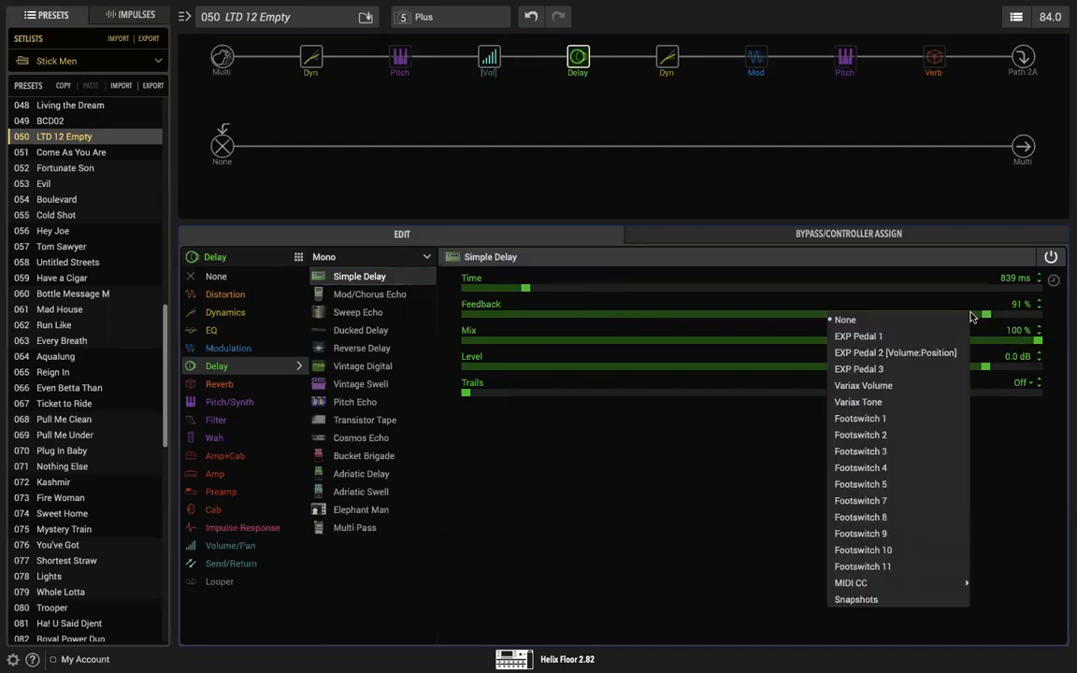
{"action": "left_click", "coordinate": [931, 354]}
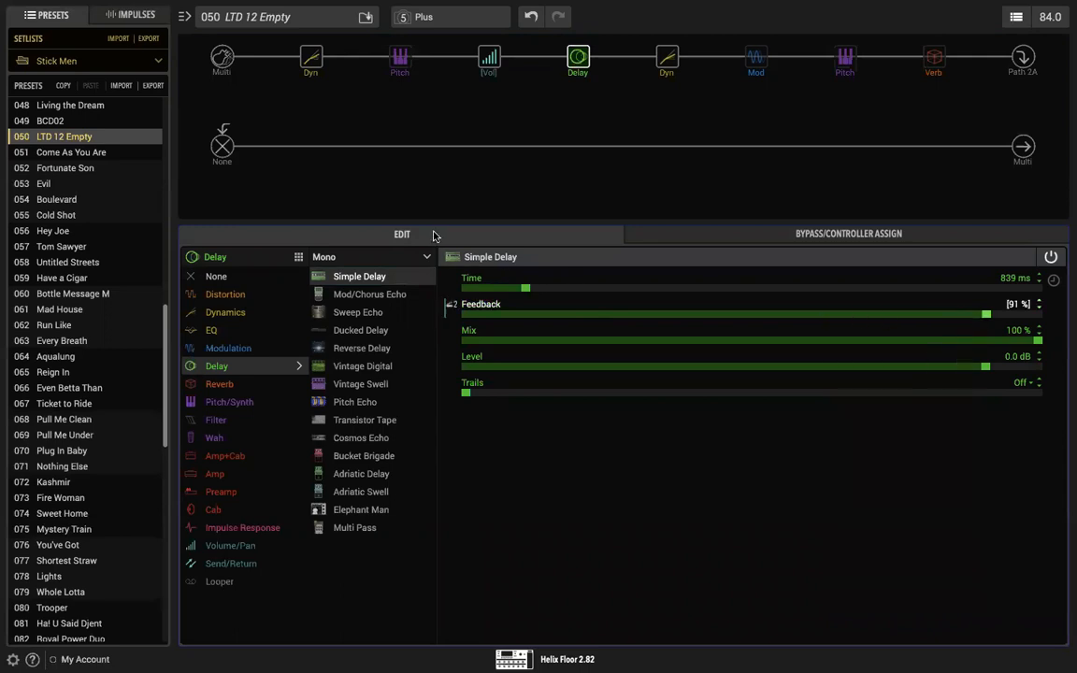
{"action": "left_click", "coordinate": [649, 234]}
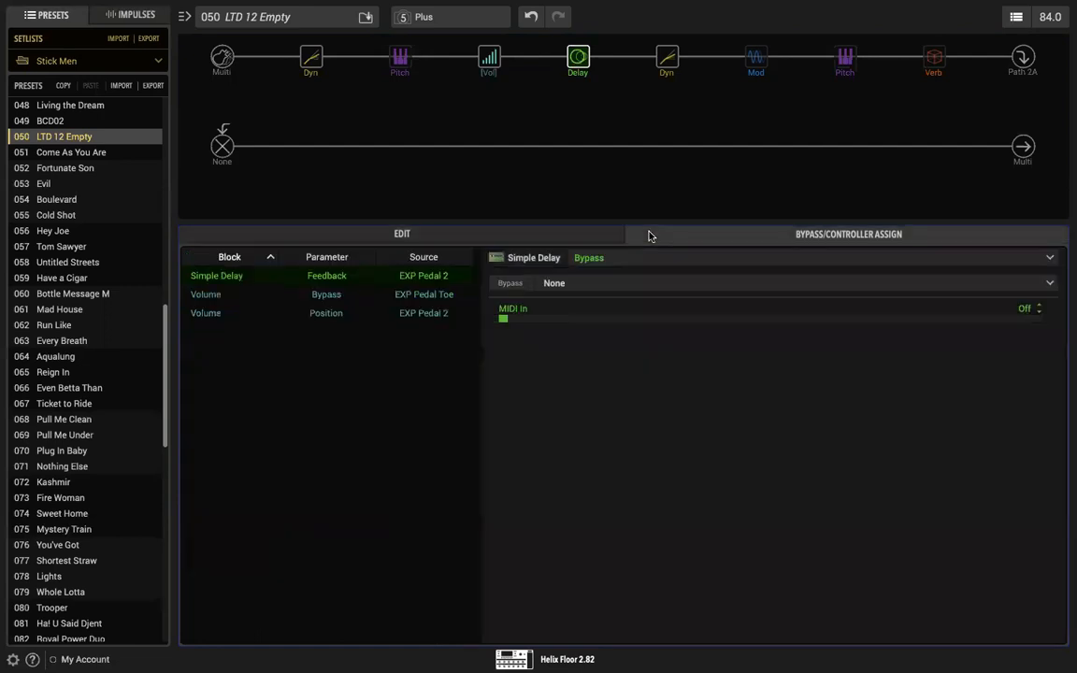
{"action": "left_click", "coordinate": [375, 283]}
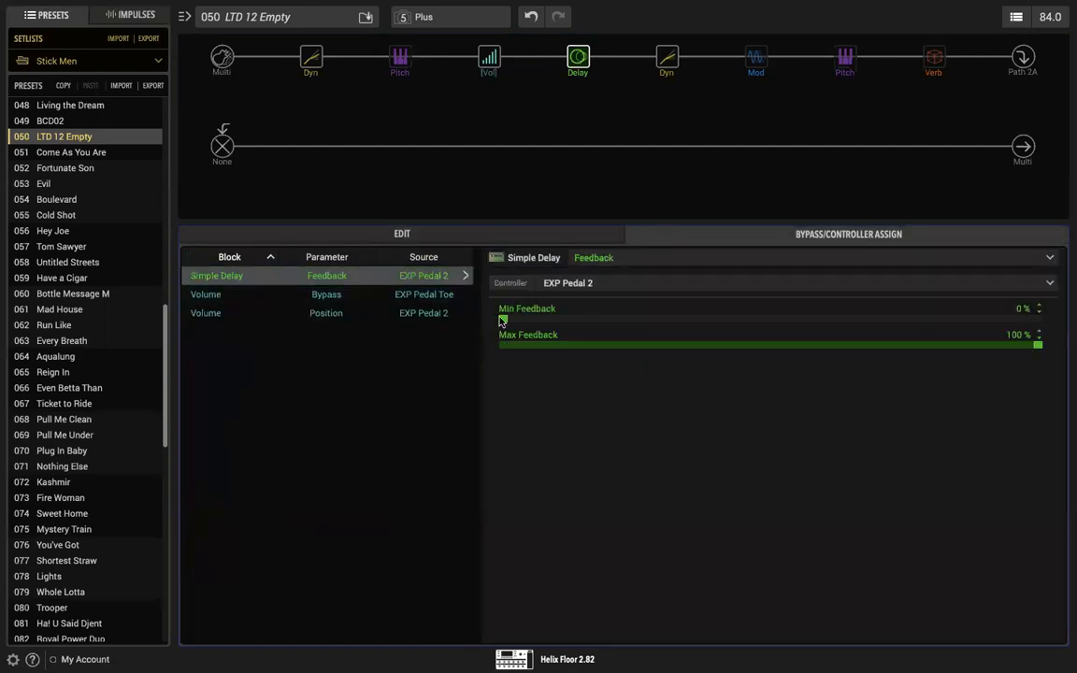
{"action": "left_click_drag", "start_coordinate": [503, 319], "coordinate": [1067, 295]}
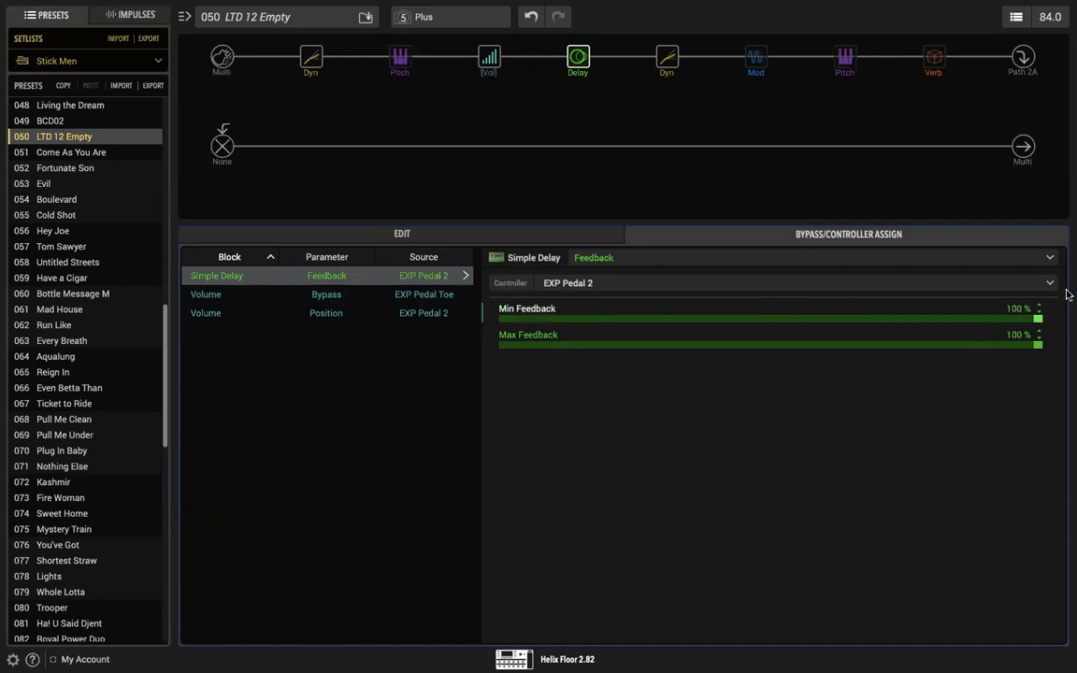
{"action": "left_click_drag", "start_coordinate": [1038, 348], "coordinate": [632, 334]}
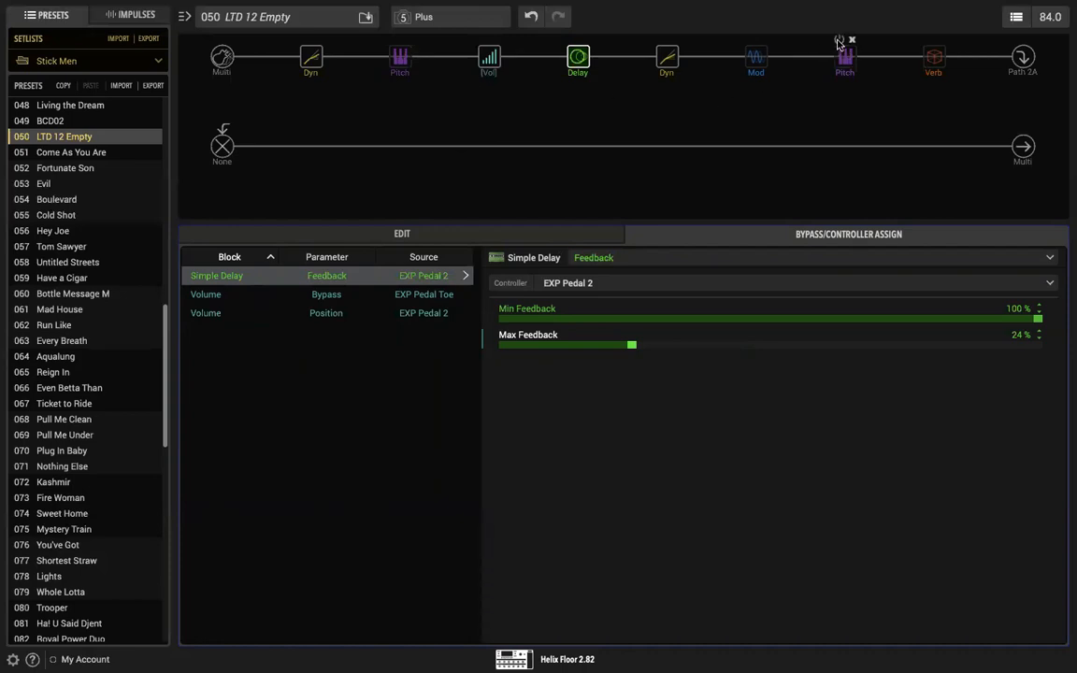
Step: Re-enable the modulation and Plate reverb blocks and reduce the reverb's Mix to 46 %
{"action": "mouse_move", "coordinate": [748, 41]}
{"action": "left_click", "coordinate": [934, 57]}
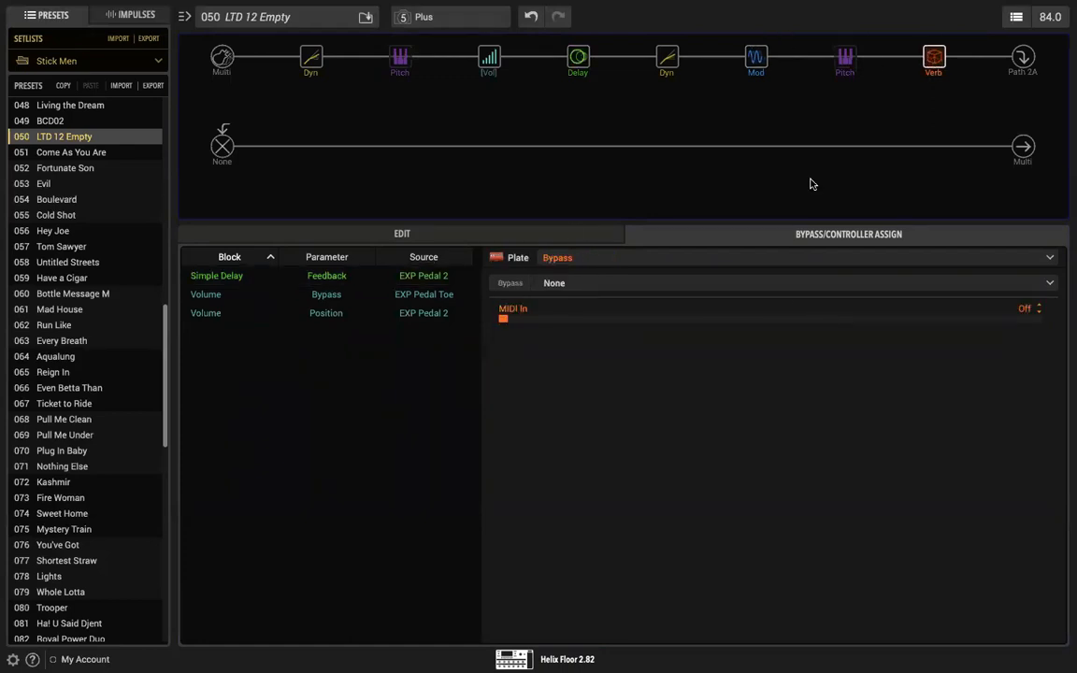
{"action": "left_click", "coordinate": [539, 233]}
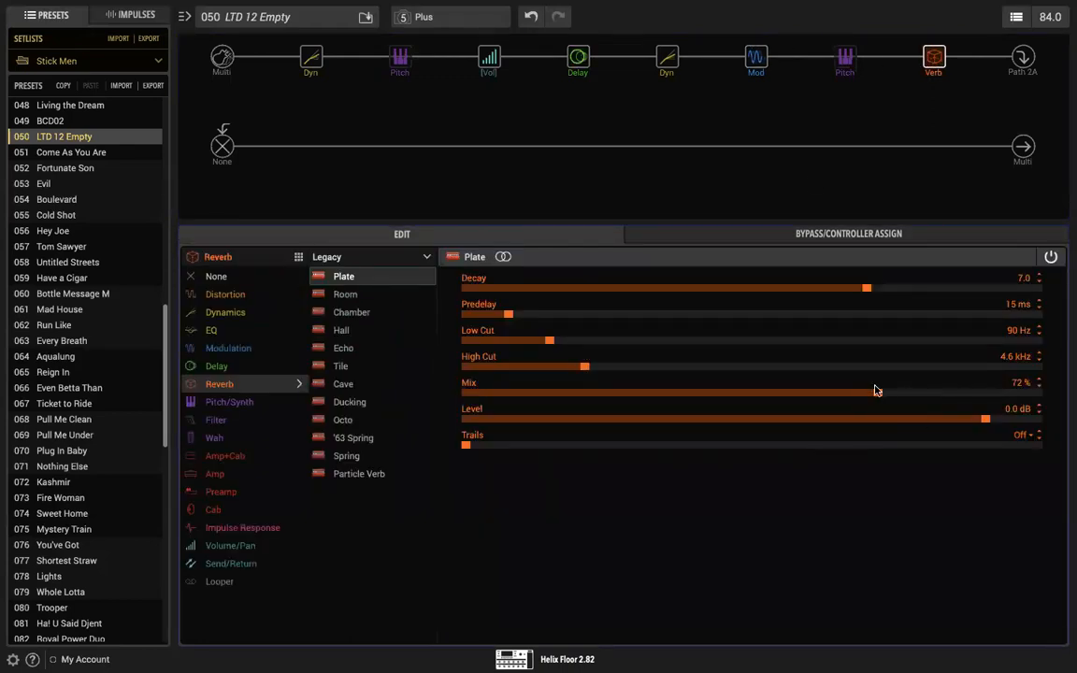
{"action": "left_click_drag", "start_coordinate": [879, 393], "coordinate": [734, 411]}
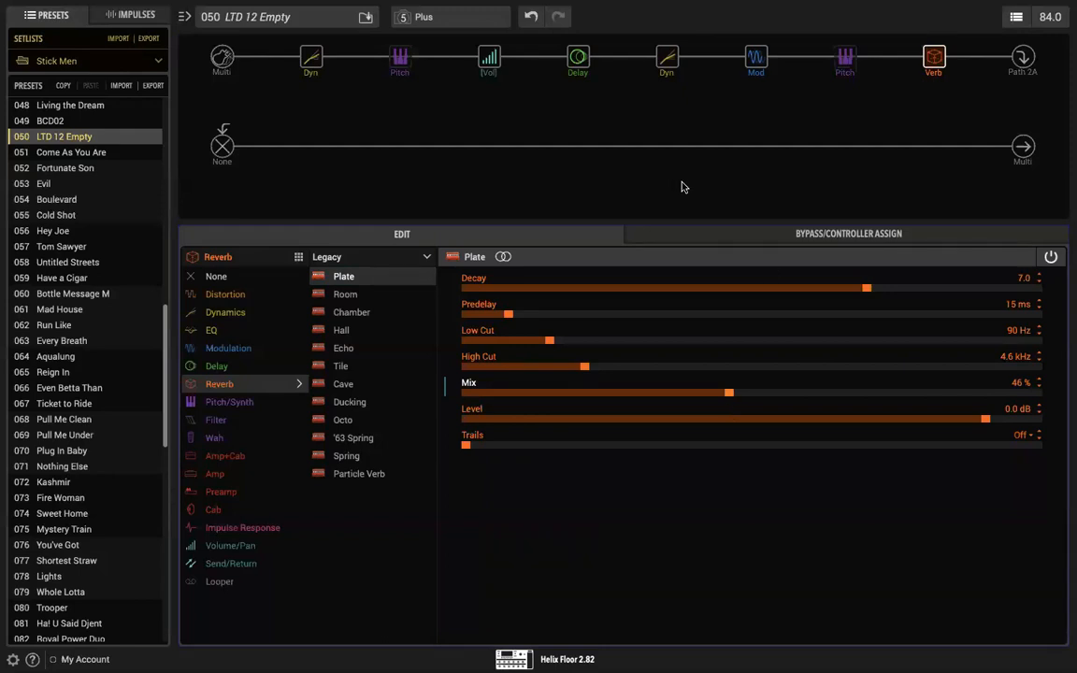
Step: Shorten the Simple Delay's Time to 157 ms with a slight upward adjustment and open the Plate reverb's settings
{"action": "left_click", "coordinate": [575, 68]}
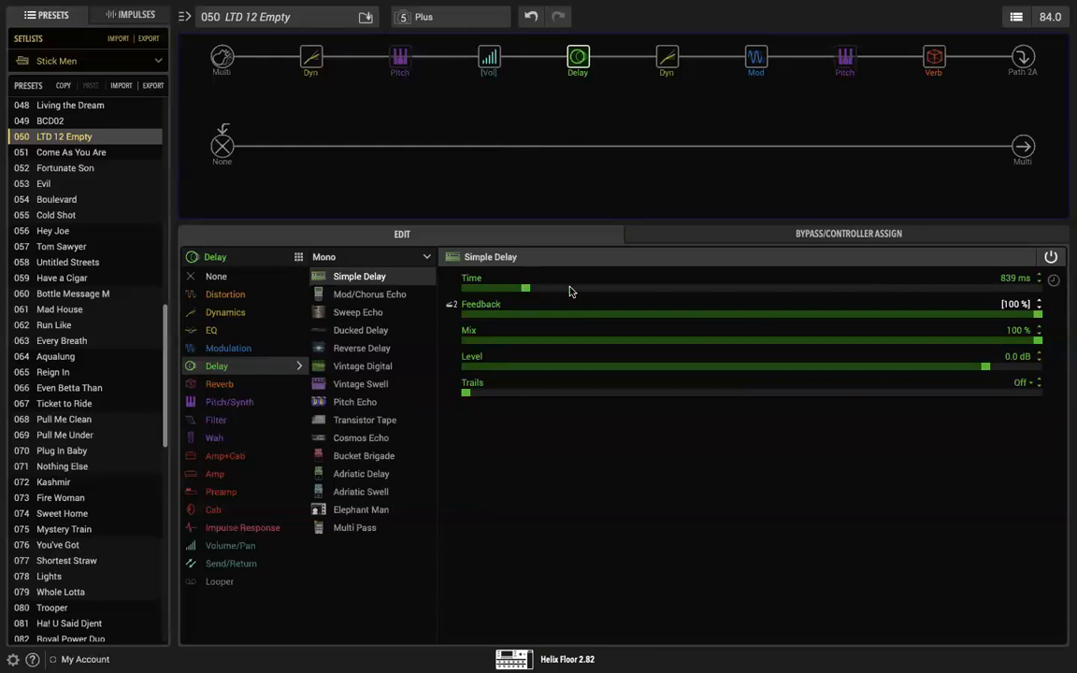
{"action": "left_click_drag", "start_coordinate": [526, 291], "coordinate": [477, 293]}
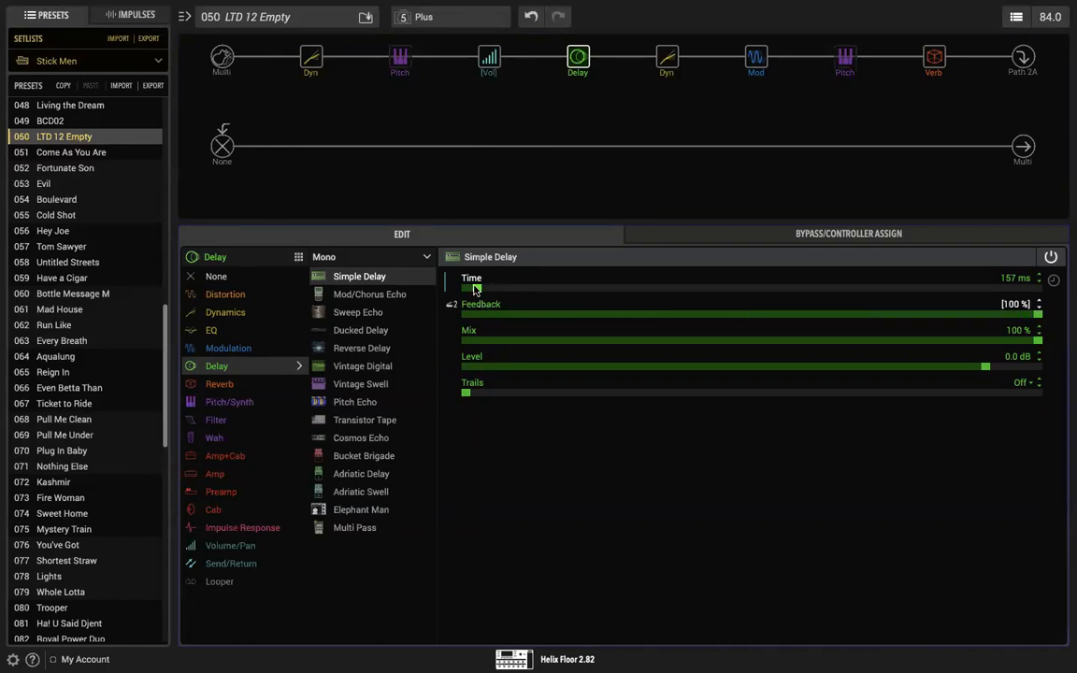
{"action": "left_click_drag", "start_coordinate": [476, 290], "coordinate": [483, 290]}
{"action": "left_click", "coordinate": [933, 57]}
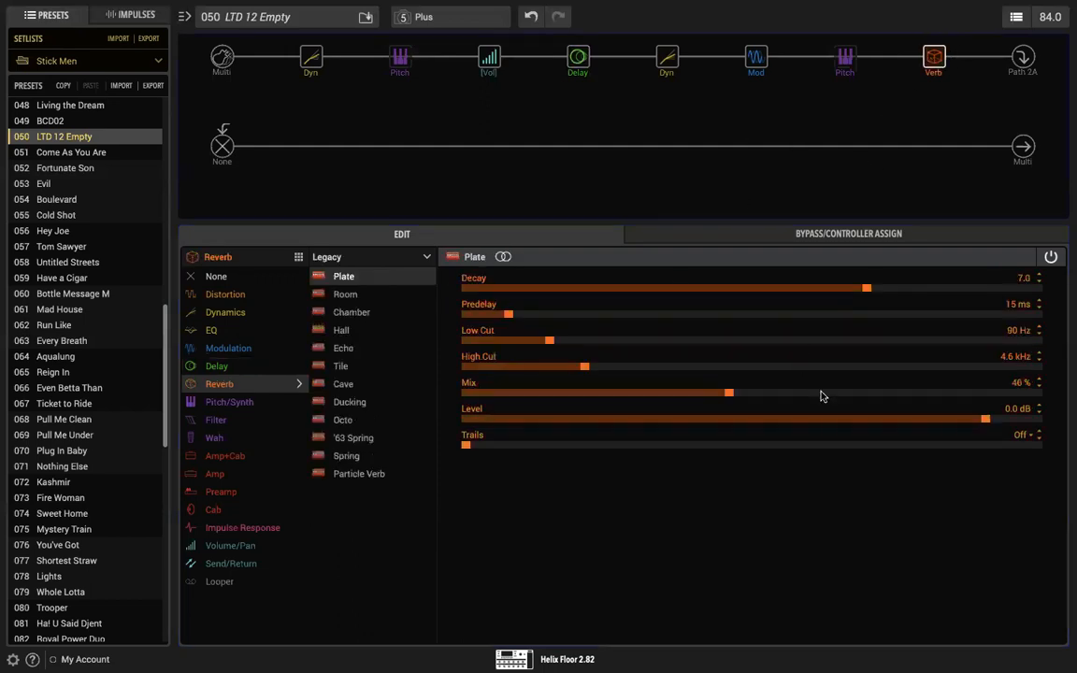
Step: Raise the Plate reverb's Mix to 72 % and lengthen the Simple Delay's Time to 1.192 s
{"action": "left_click_drag", "start_coordinate": [731, 395], "coordinate": [878, 396]}
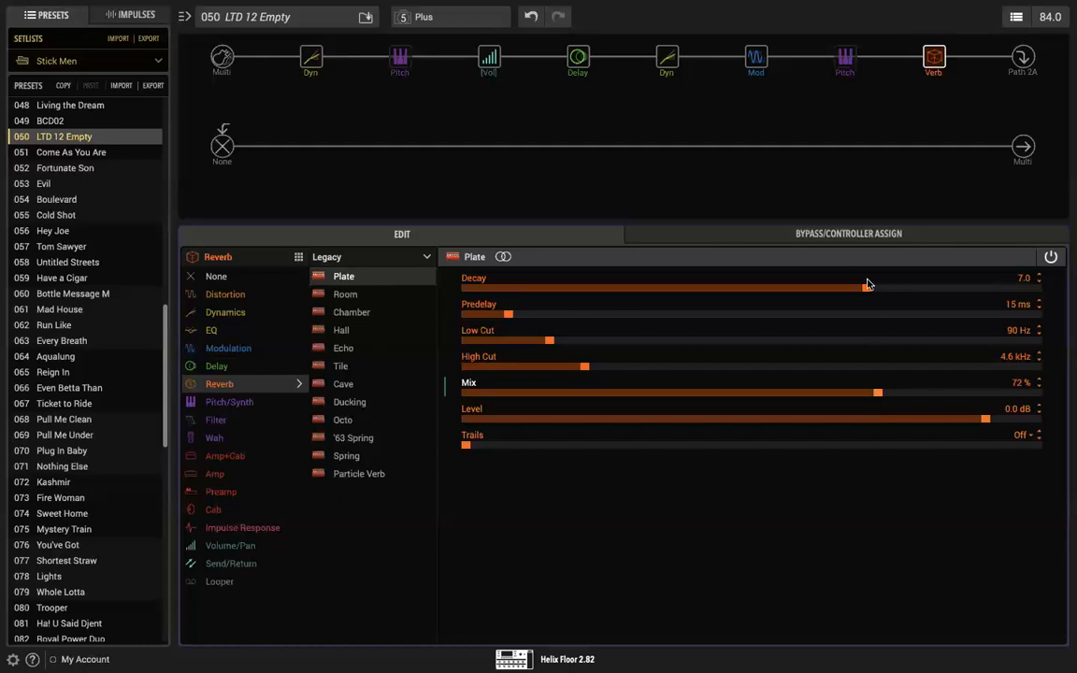
{"action": "left_click", "coordinate": [577, 59]}
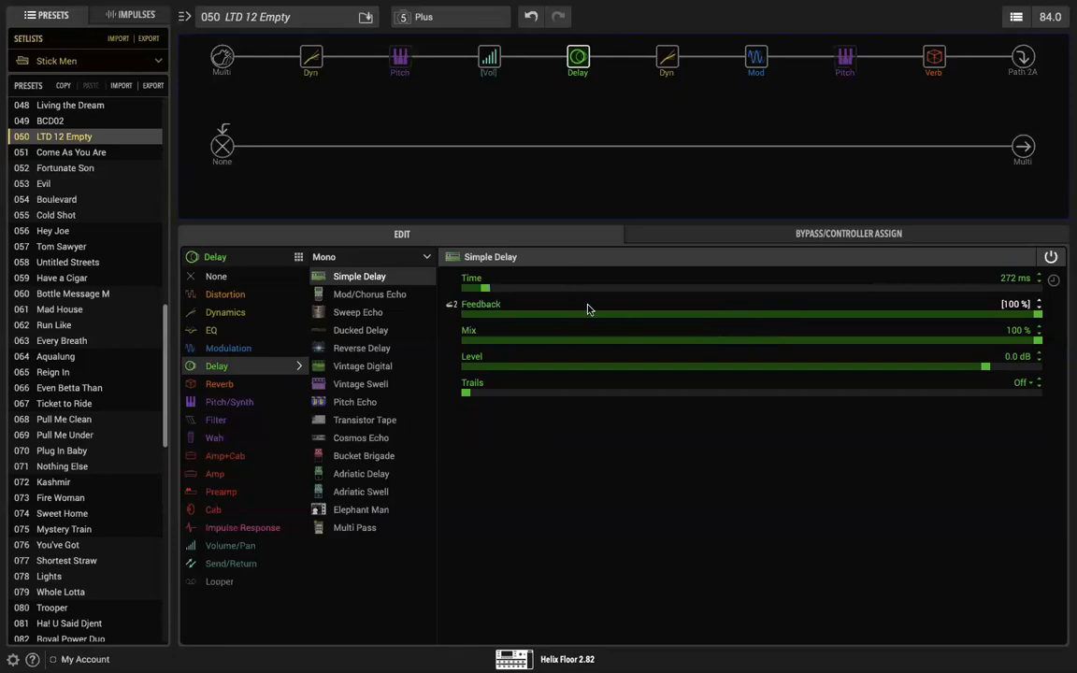
{"action": "scroll", "coordinate": [587, 309], "scroll_direction": "down", "scroll_amount": 2}
{"action": "scroll", "coordinate": [587, 309], "scroll_direction": "up", "scroll_amount": 2}
{"action": "left_click_drag", "start_coordinate": [505, 287], "coordinate": [550, 288]}
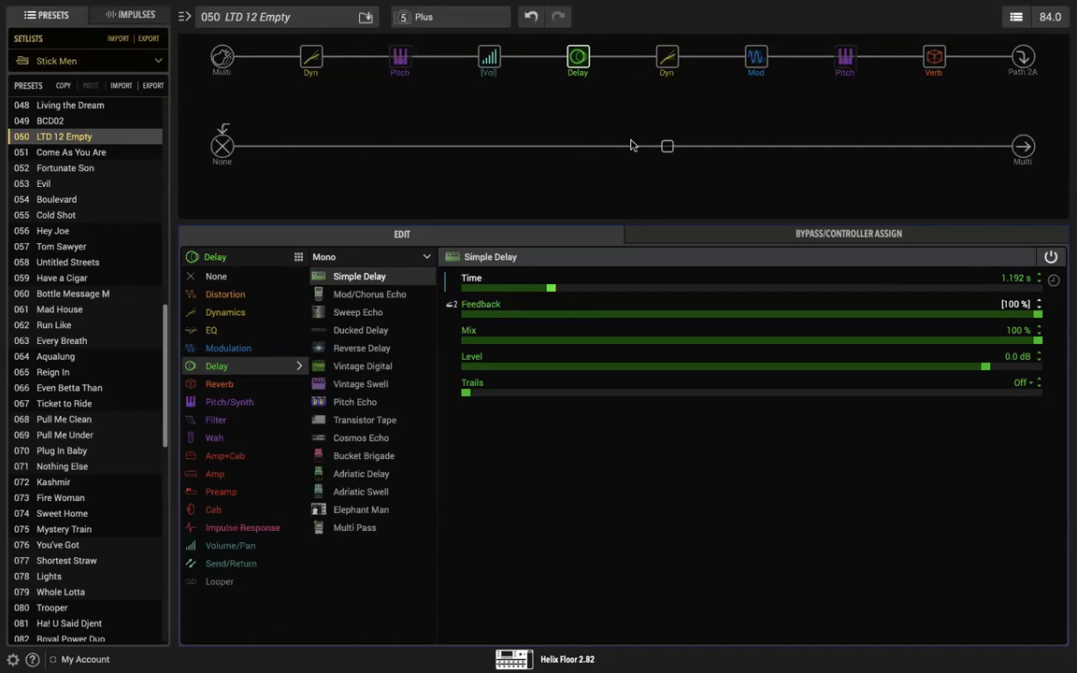
Step: Move the Plate reverb block from the end of the chain to directly before the Simple Delay
{"action": "mouse_move", "coordinate": [485, 77]}
{"action": "mouse_move", "coordinate": [489, 63]}
{"action": "left_click", "coordinate": [844, 58]}
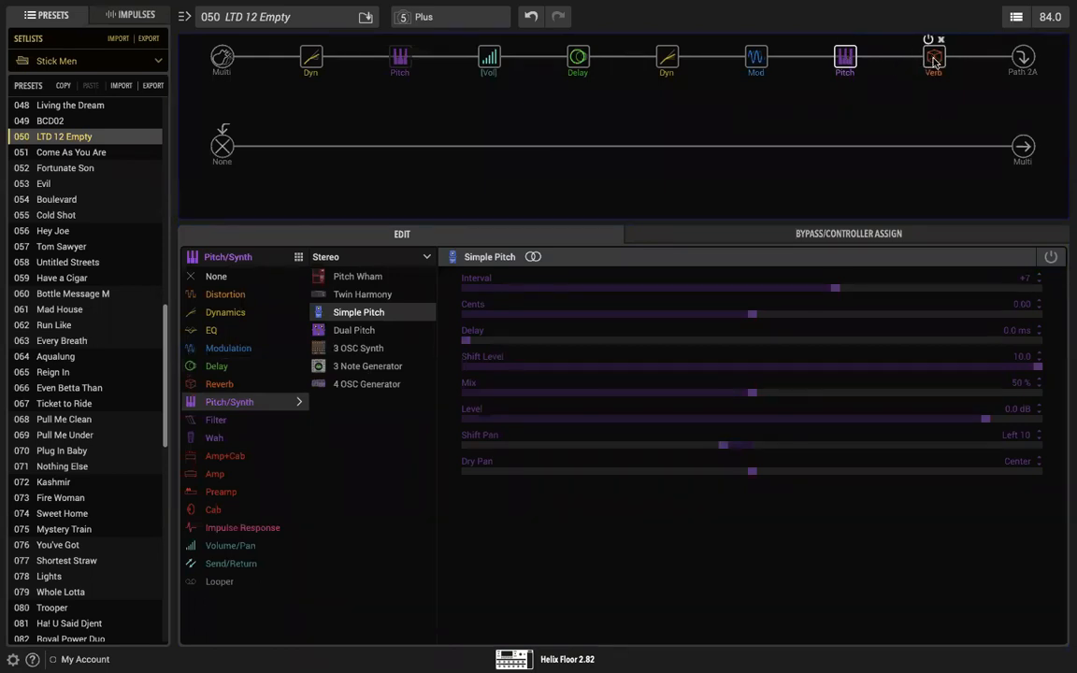
{"action": "left_click_drag", "start_coordinate": [935, 59], "coordinate": [540, 64]}
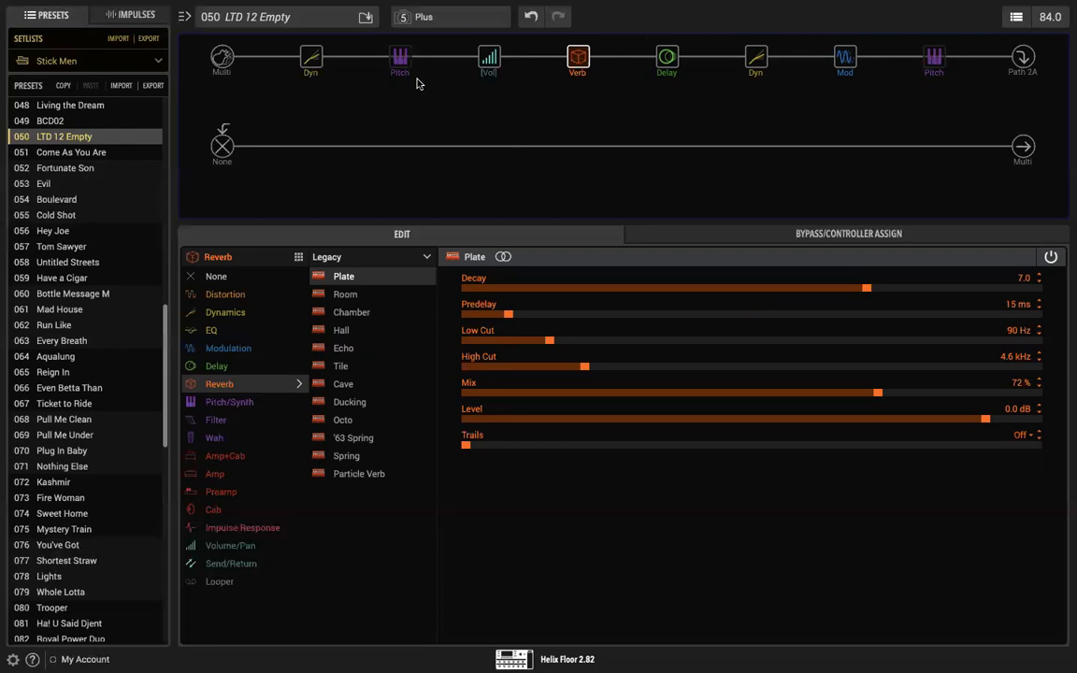
Step: Replace the mono Simple Delay after the Plate reverb with its stereo version
{"action": "mouse_move", "coordinate": [570, 73]}
{"action": "left_click", "coordinate": [666, 58]}
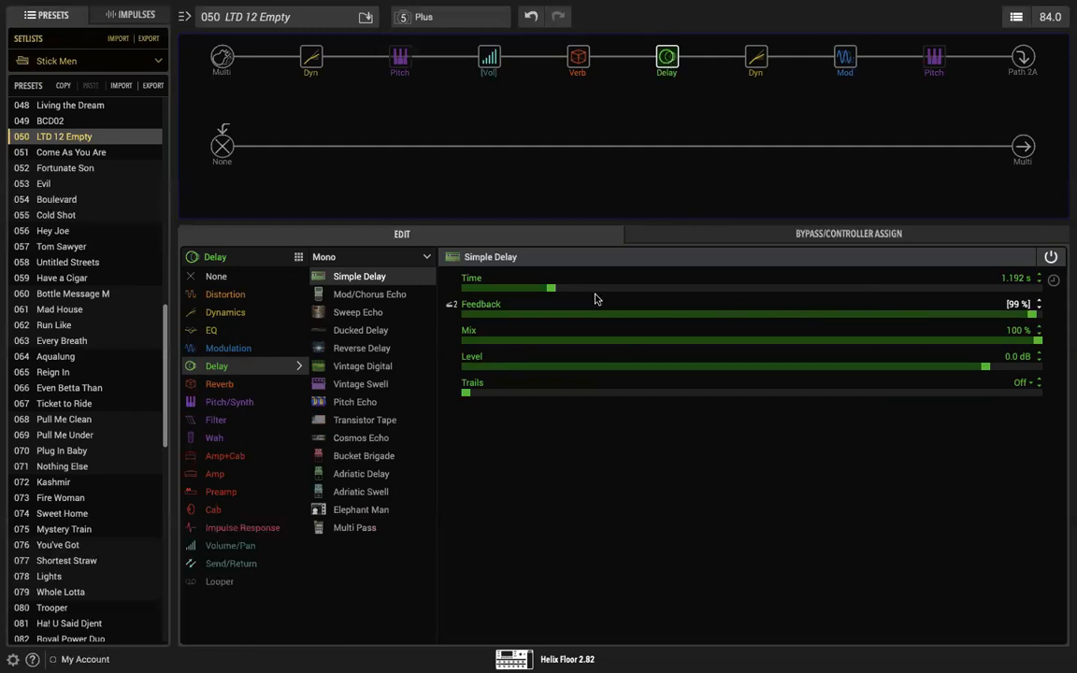
{"action": "left_click", "coordinate": [576, 59]}
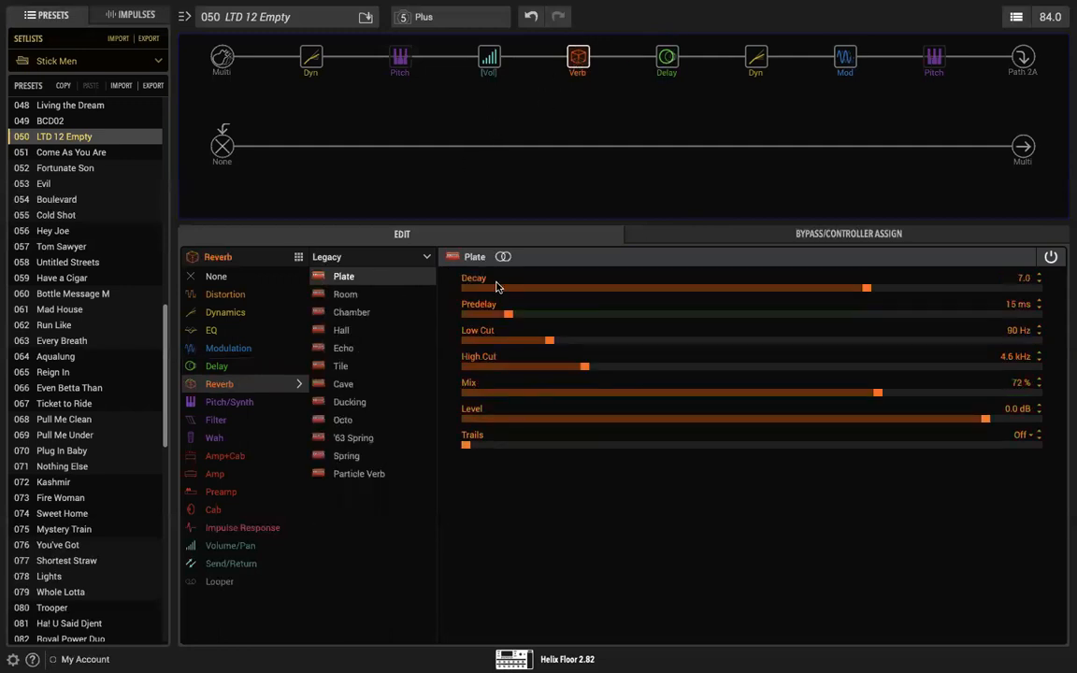
{"action": "left_click", "coordinate": [669, 60]}
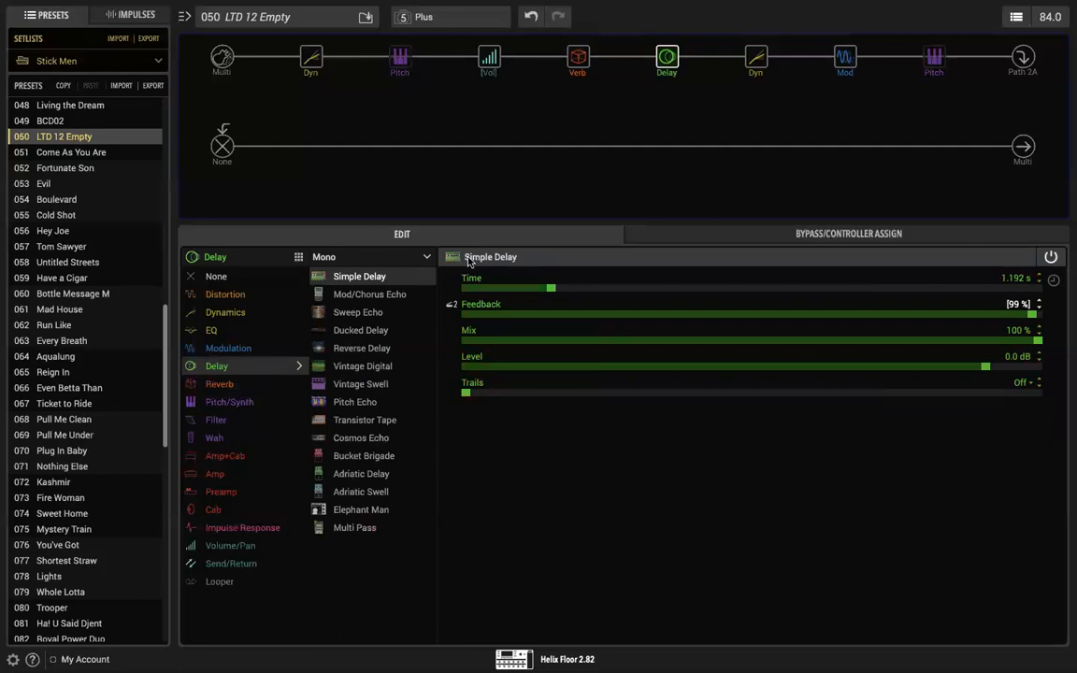
{"action": "left_click", "coordinate": [412, 258]}
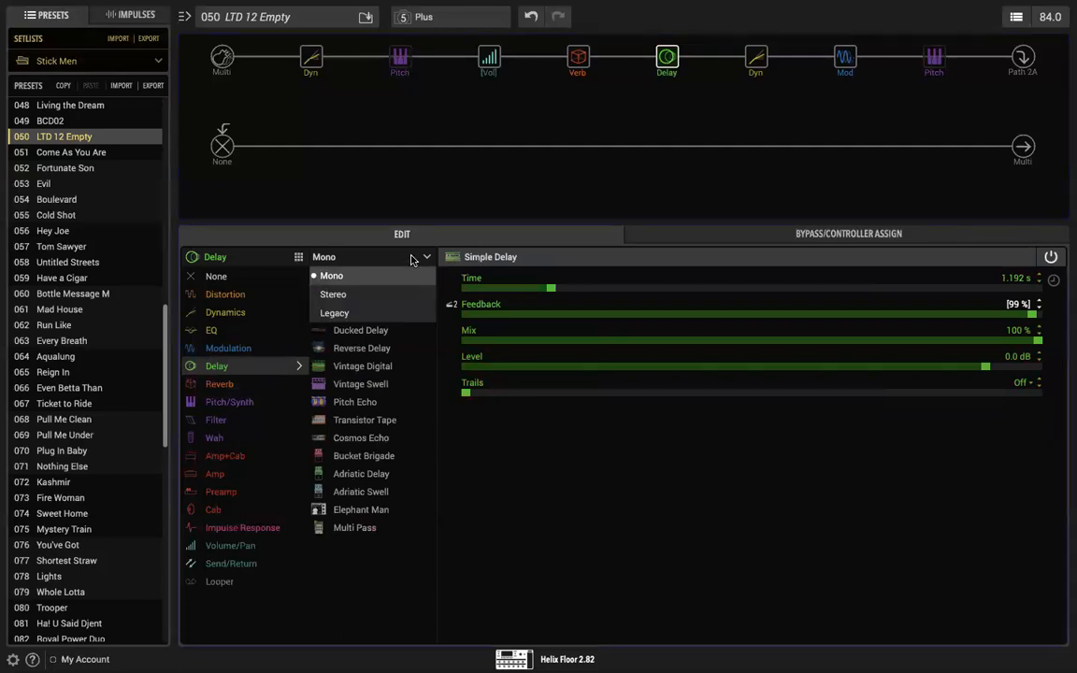
{"action": "left_click", "coordinate": [383, 296]}
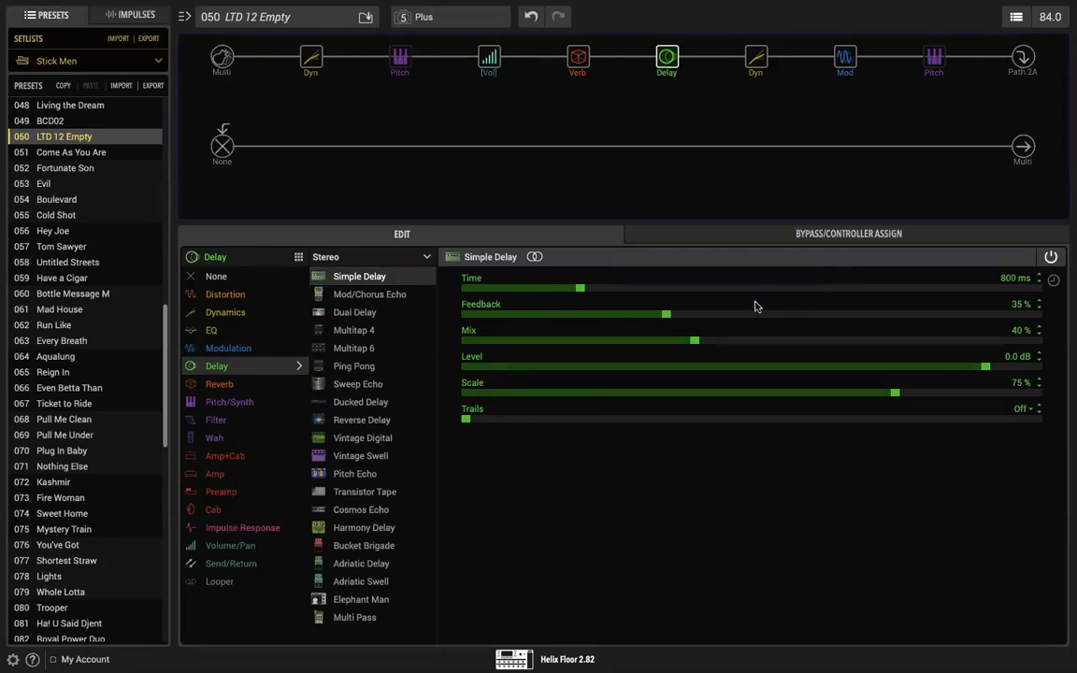
Step: Switch the LA Studio Comp block after the delay from mono to stereo
{"action": "left_click", "coordinate": [577, 60]}
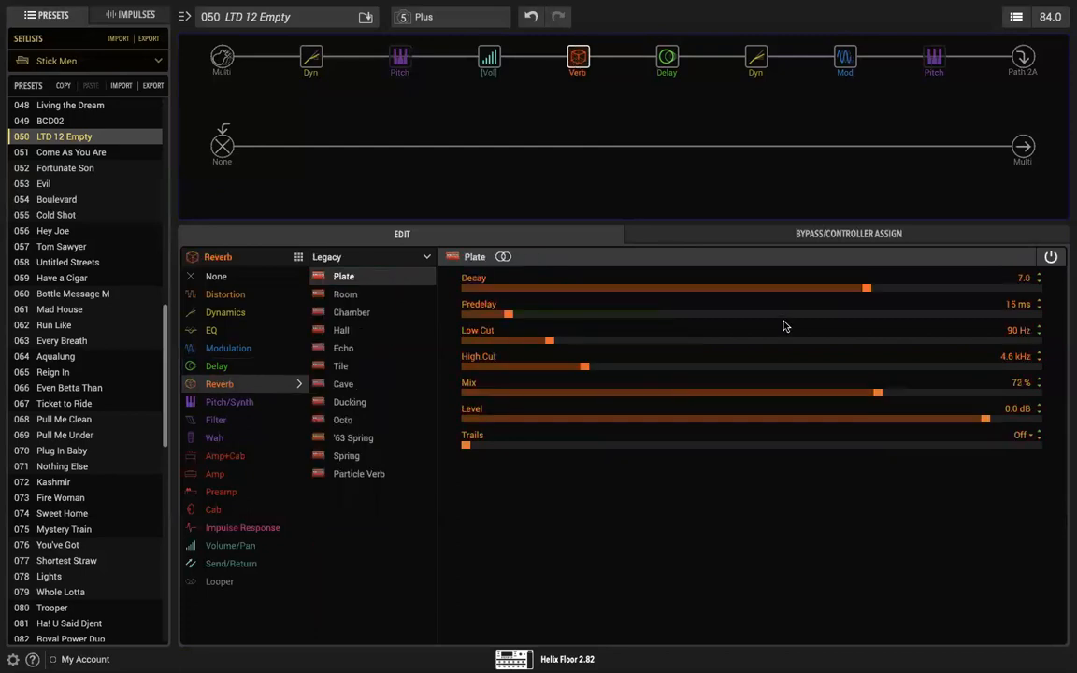
{"action": "left_click", "coordinate": [755, 58]}
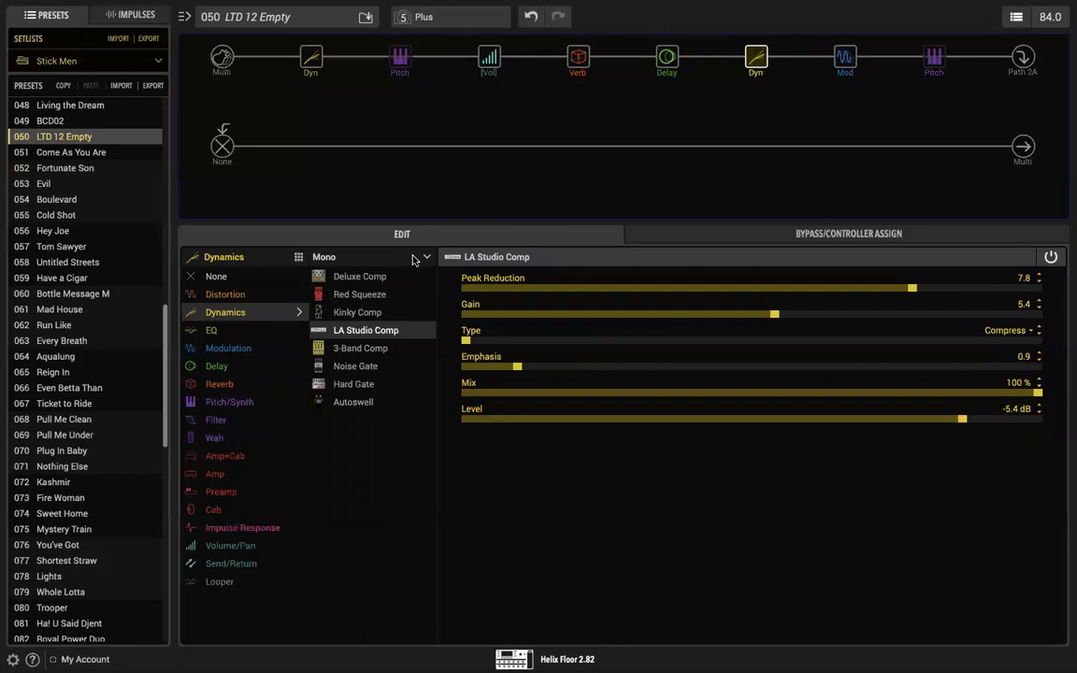
{"action": "left_click", "coordinate": [422, 256]}
{"action": "left_click", "coordinate": [395, 299]}
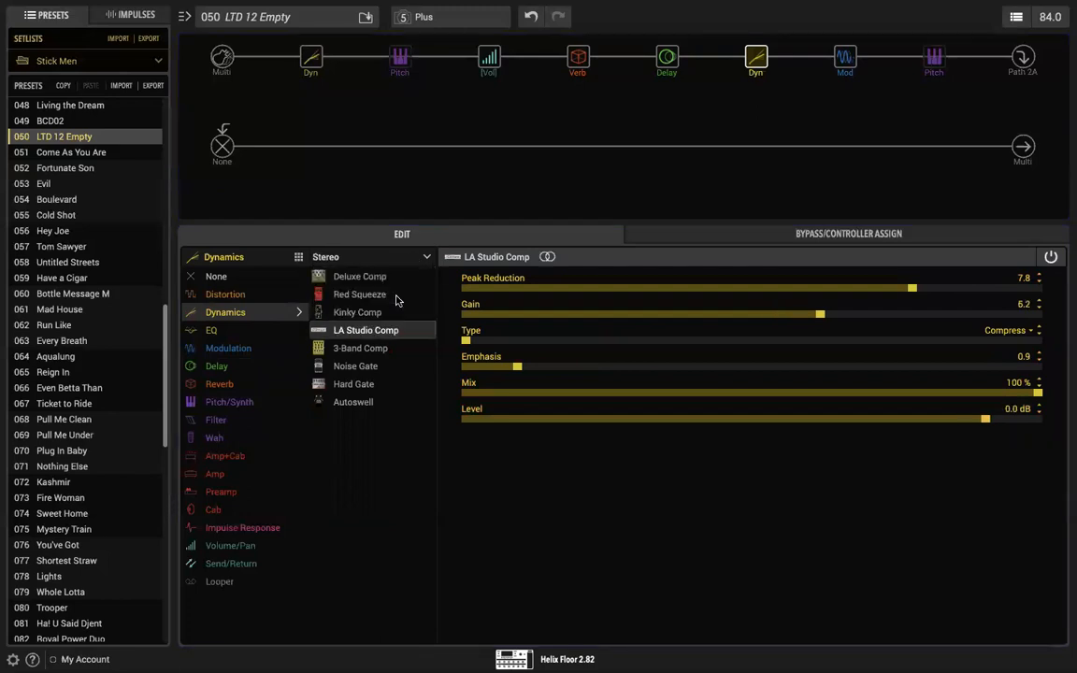
Step: Check the settings of the chorus, compressor and delay blocks and raise the Plate reverb's Mix to 100 %
{"action": "left_click", "coordinate": [578, 58]}
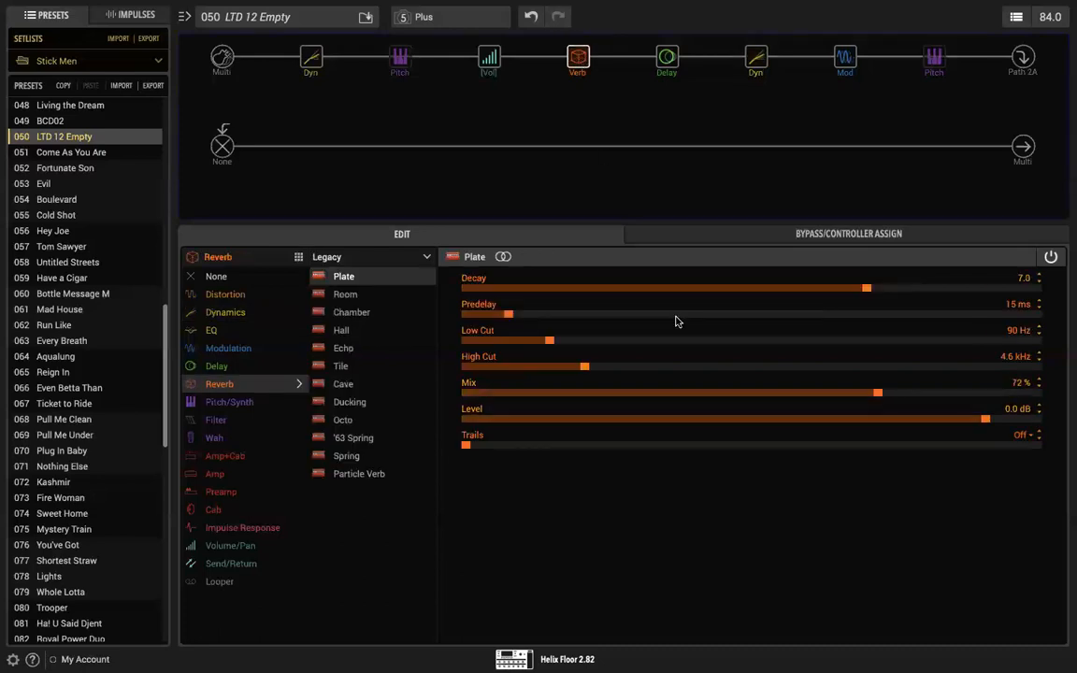
{"action": "left_click", "coordinate": [846, 60]}
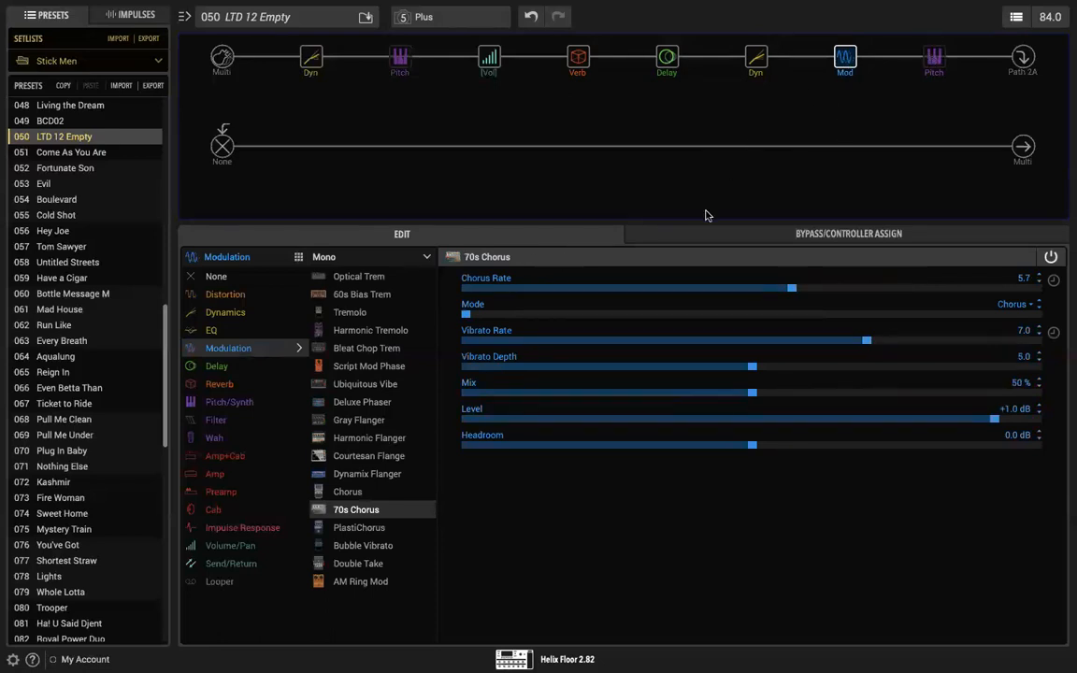
{"action": "left_click", "coordinate": [758, 60]}
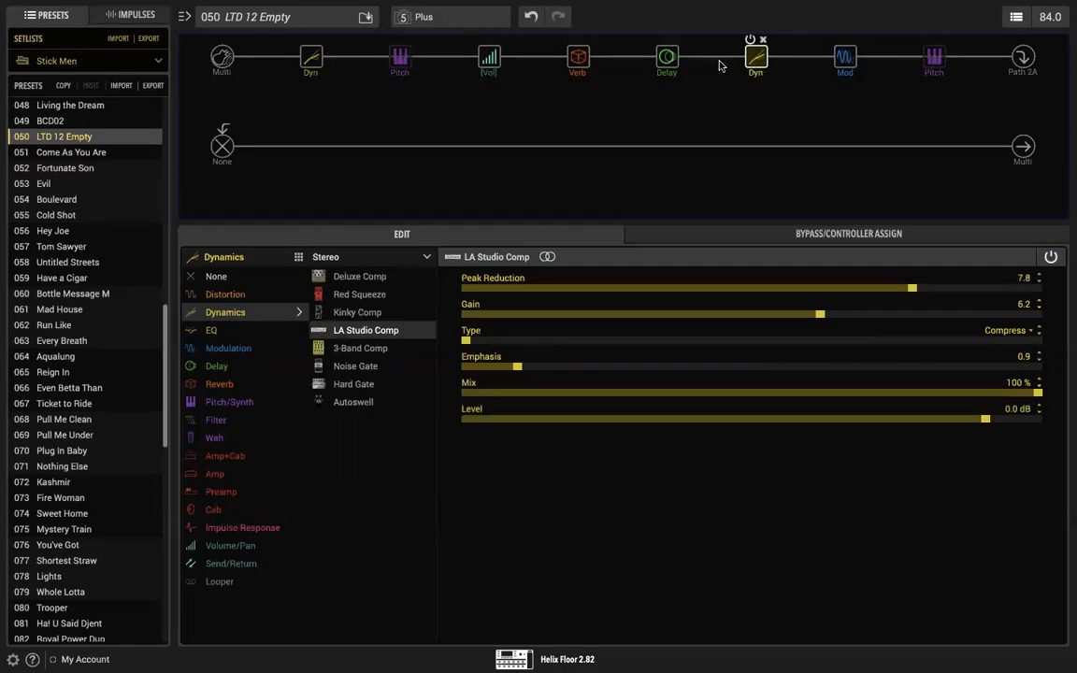
{"action": "left_click", "coordinate": [669, 59]}
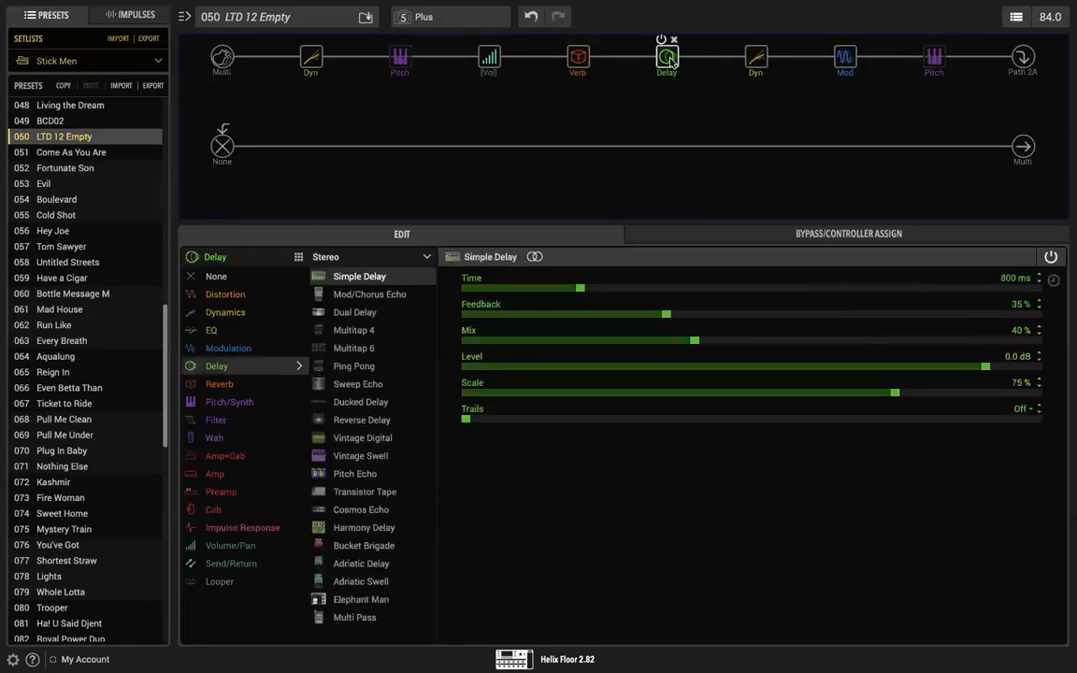
{"action": "left_click", "coordinate": [576, 59]}
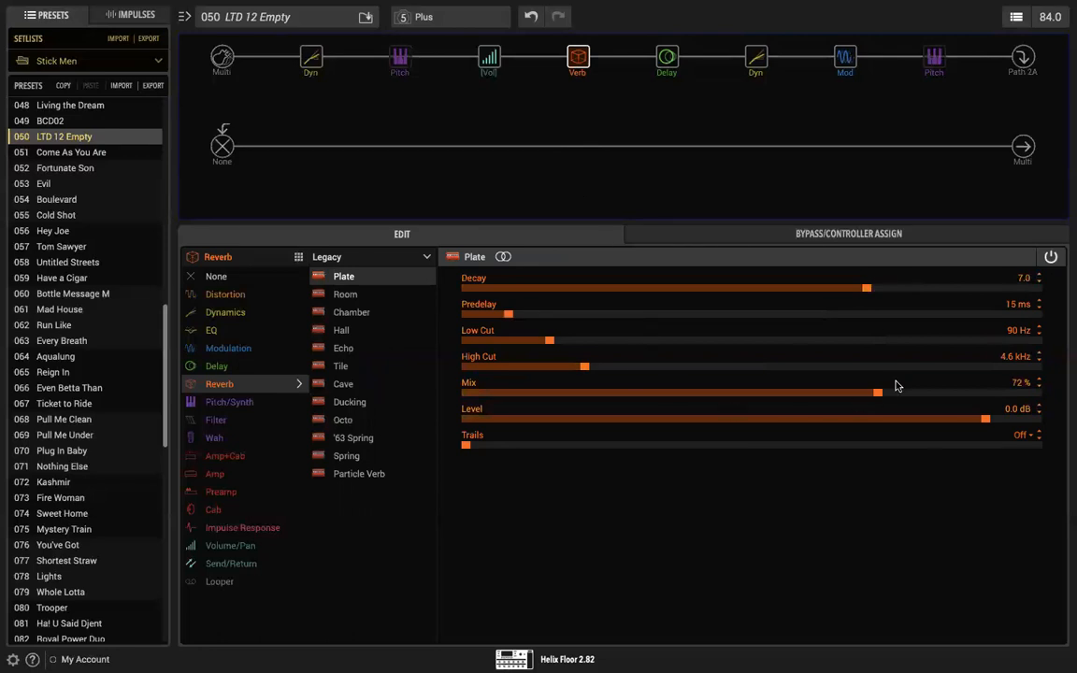
{"action": "left_click_drag", "start_coordinate": [877, 391], "coordinate": [1047, 387]}
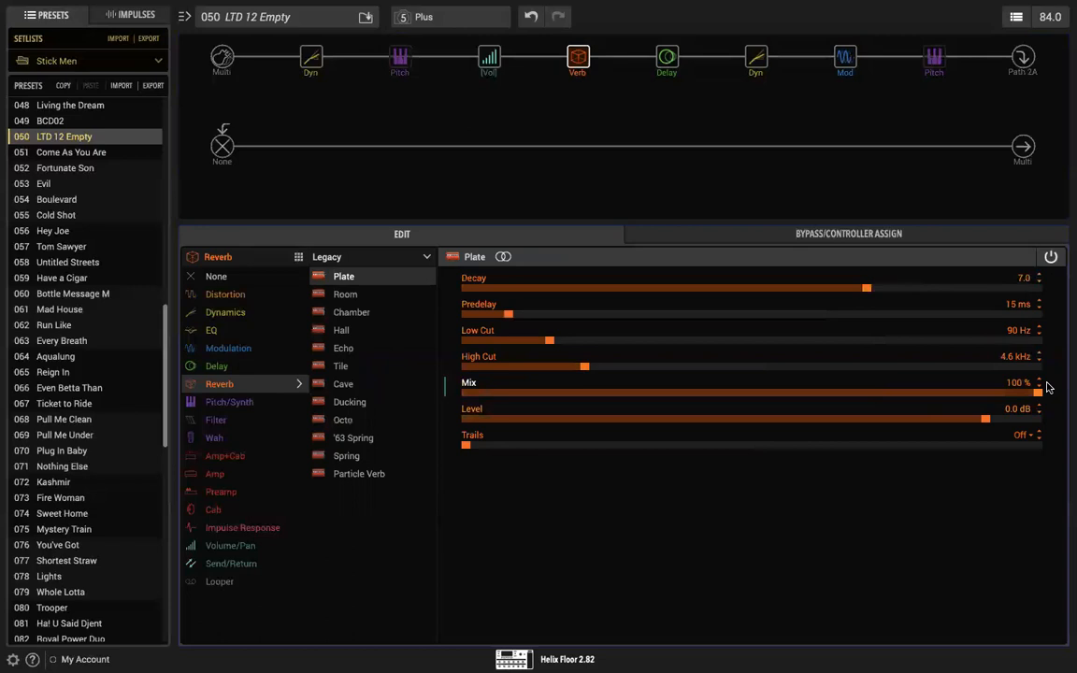
Step: Set the stereo Simple Delay to a Time of 314 ms, Feedback of 82 % and Mix of 61 %
{"action": "left_click", "coordinate": [667, 59]}
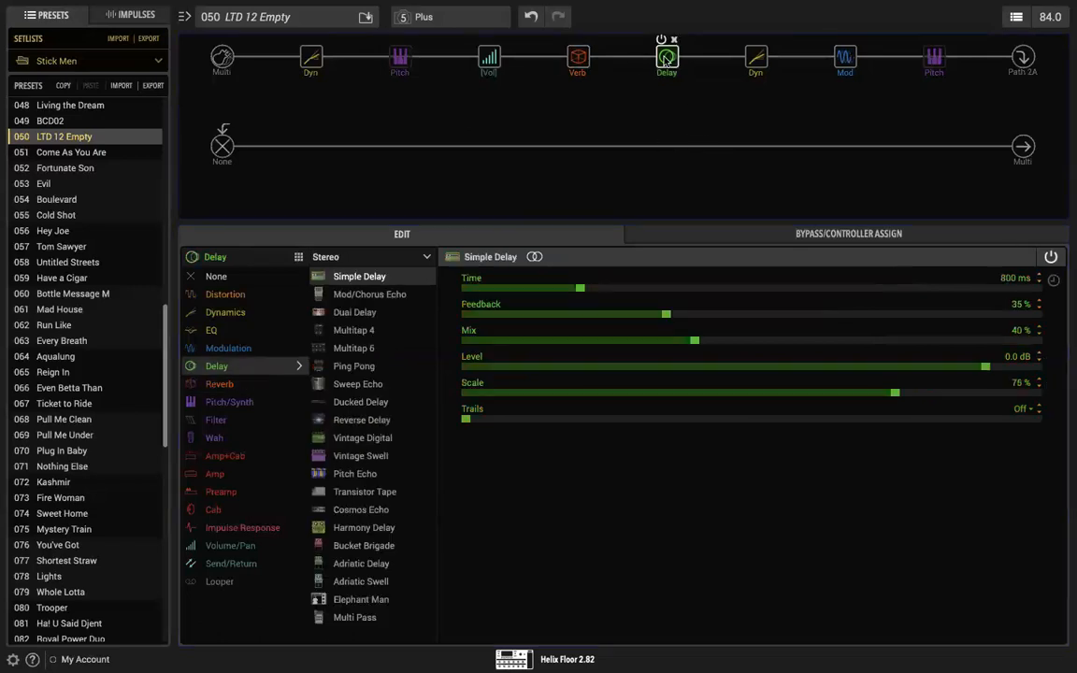
{"action": "left_click_drag", "start_coordinate": [580, 288], "coordinate": [511, 288]}
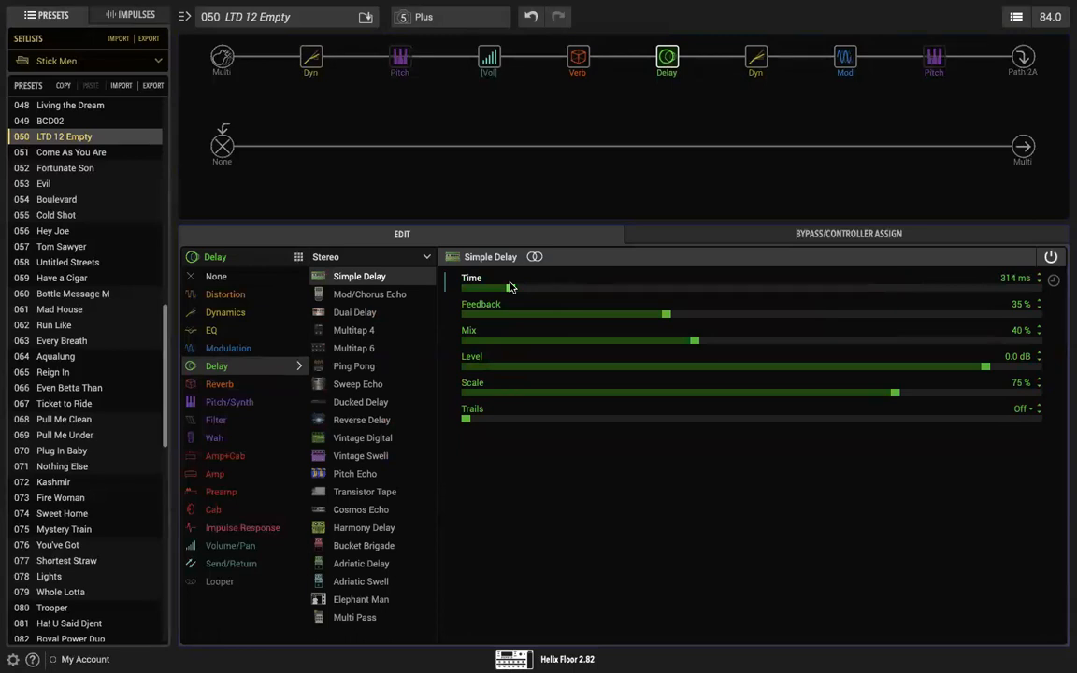
{"action": "left_click_drag", "start_coordinate": [668, 314], "coordinate": [939, 316]}
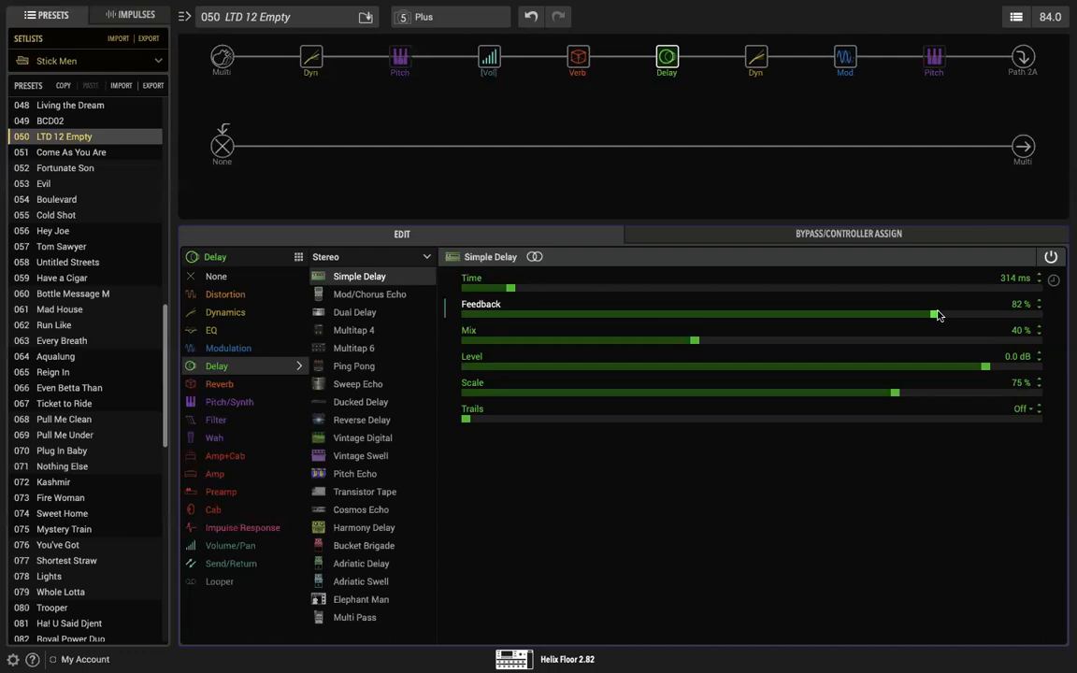
{"action": "left_click_drag", "start_coordinate": [694, 340], "coordinate": [819, 341]}
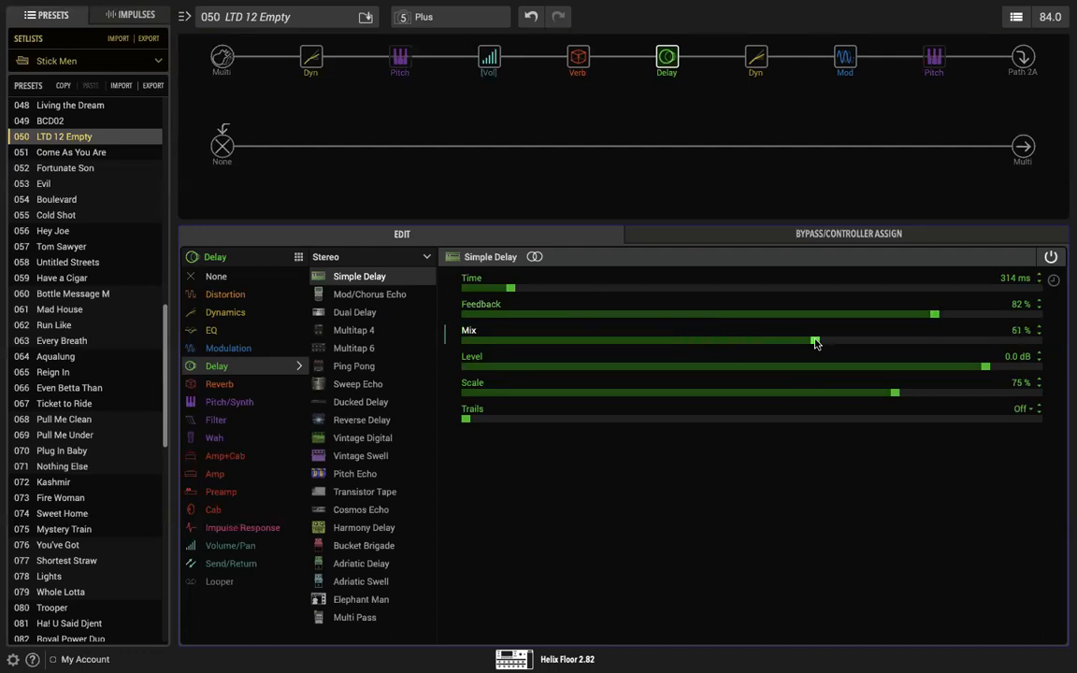
Step: Enable the Simple Pitch block after the chorus and move the Plate reverb to the end of the chain with a 49 % Mix
{"action": "mouse_move", "coordinate": [926, 43]}
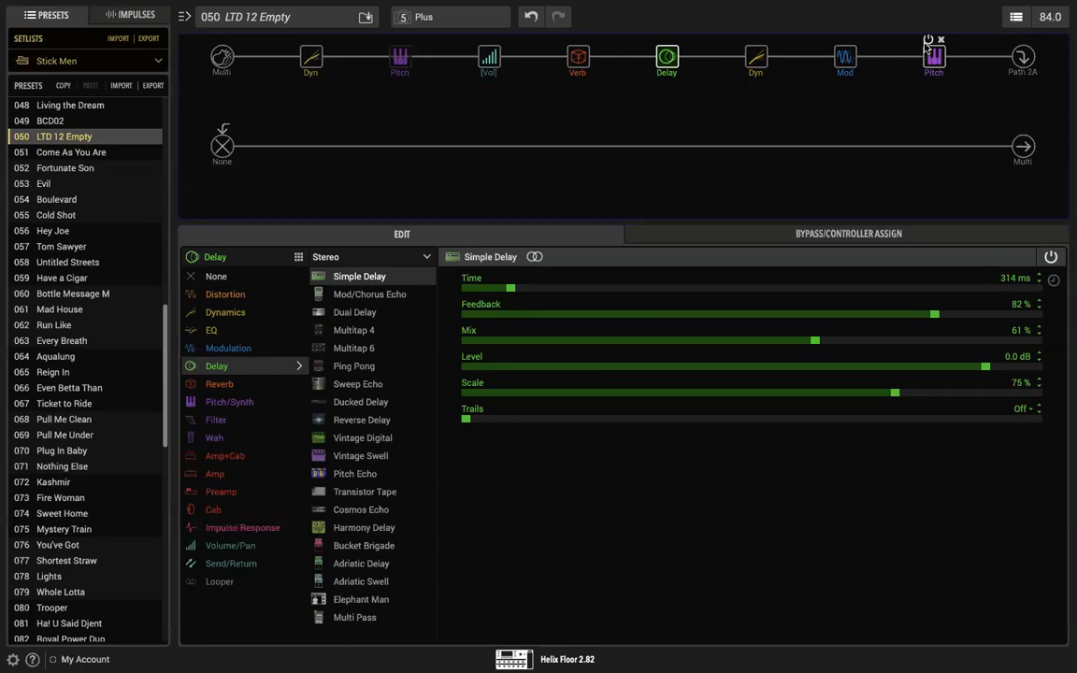
{"action": "left_click", "coordinate": [846, 59]}
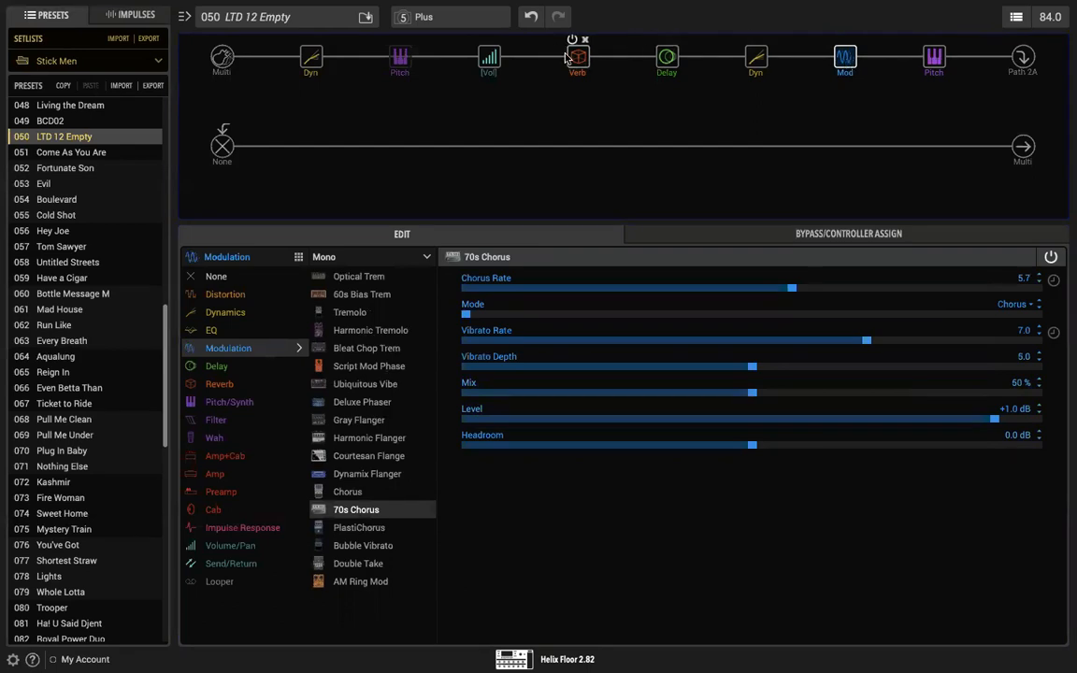
{"action": "left_click_drag", "start_coordinate": [578, 57], "coordinate": [950, 61]}
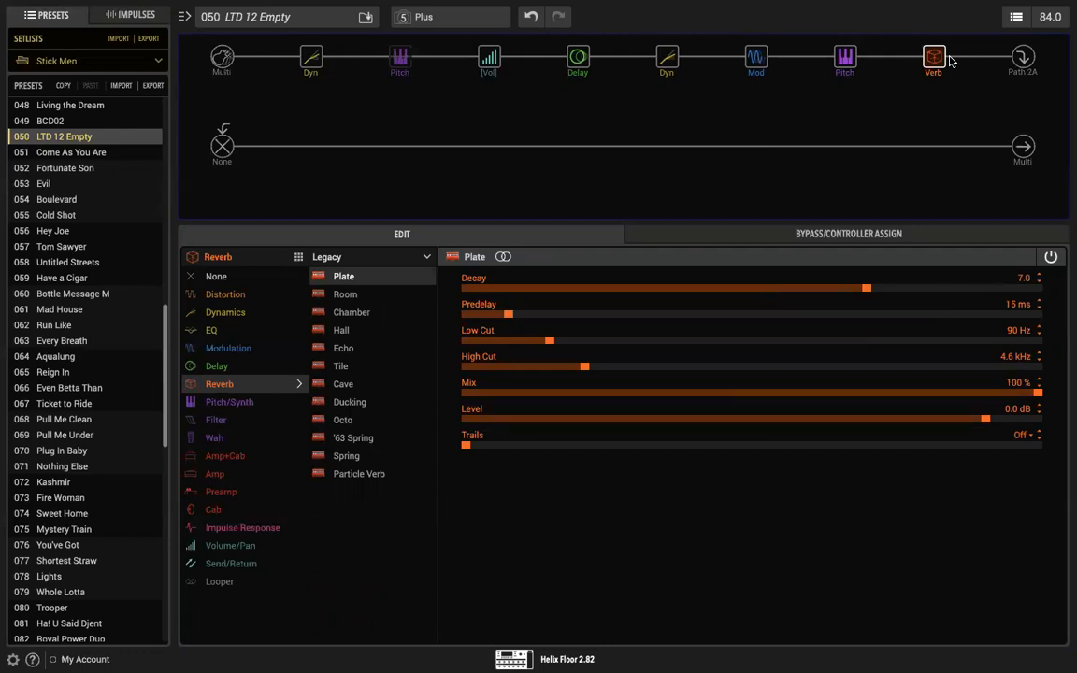
{"action": "left_click_drag", "start_coordinate": [1036, 393], "coordinate": [745, 398]}
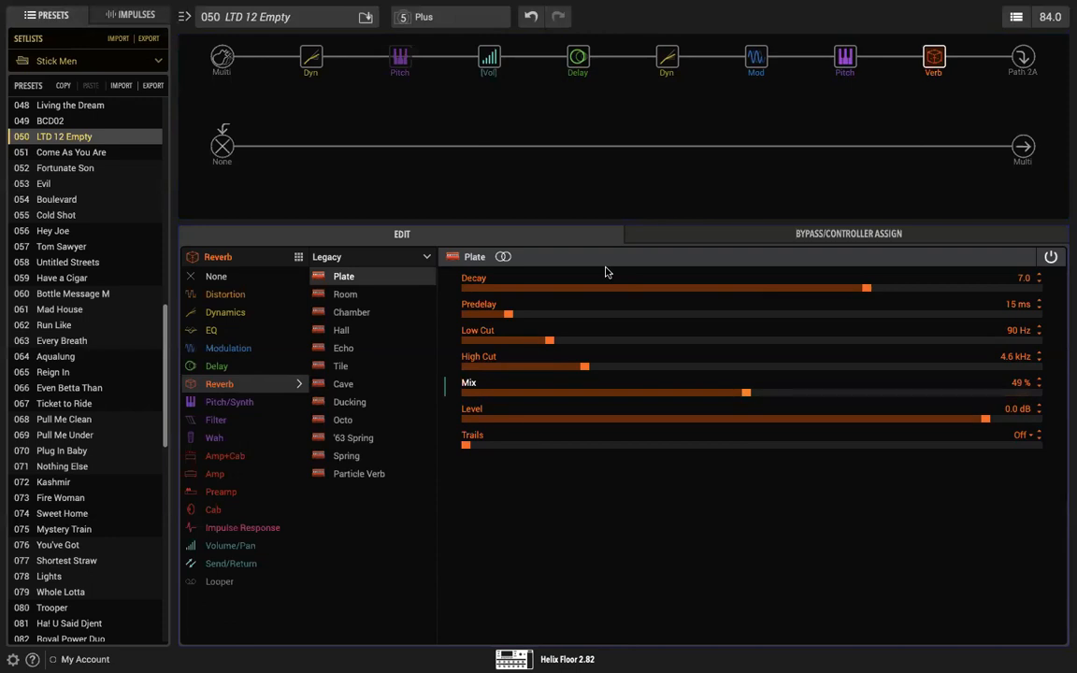
Step: Assign both the Mix and the Feedback of the stereo Simple Delay to EXP Pedal 2
{"action": "left_click", "coordinate": [576, 57]}
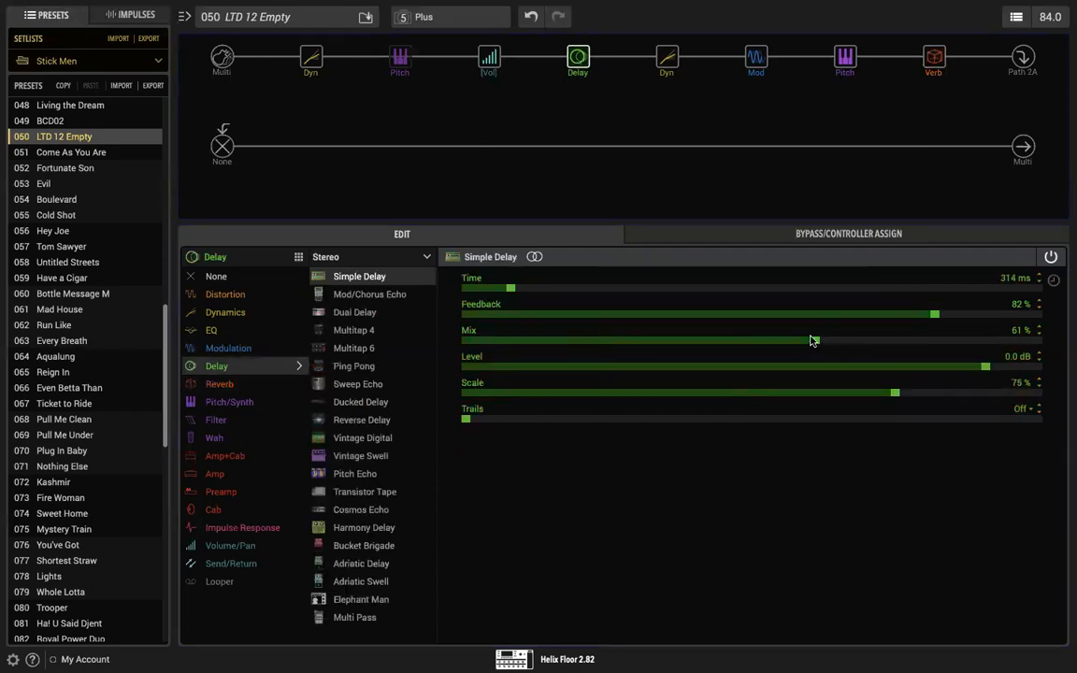
{"action": "right_click", "coordinate": [1024, 332]}
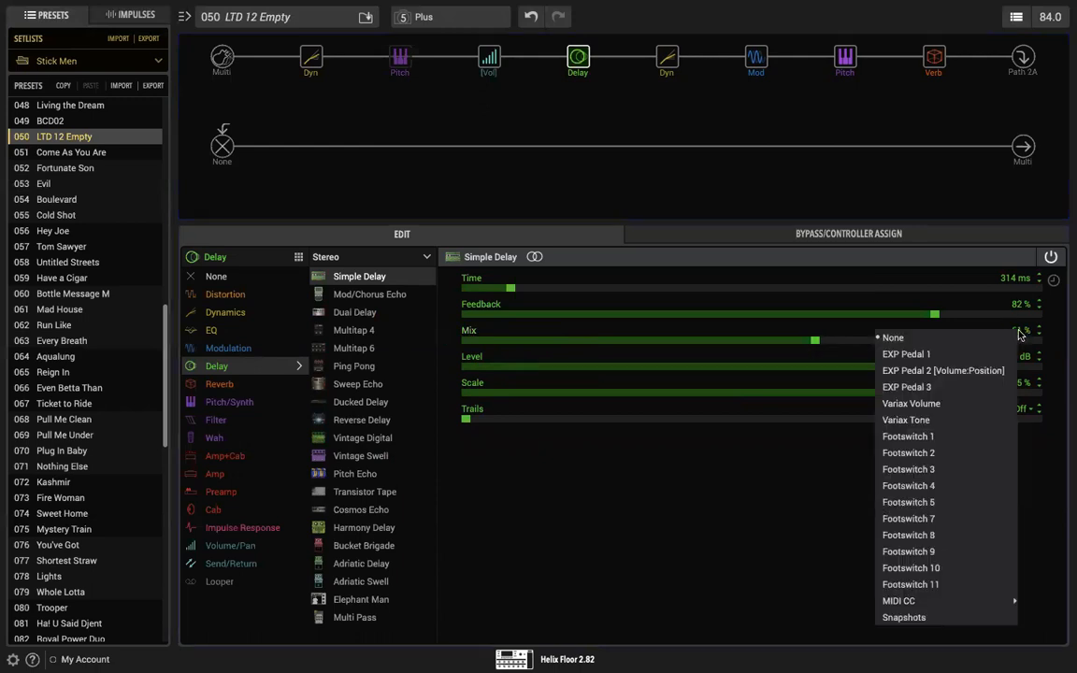
{"action": "left_click", "coordinate": [956, 372]}
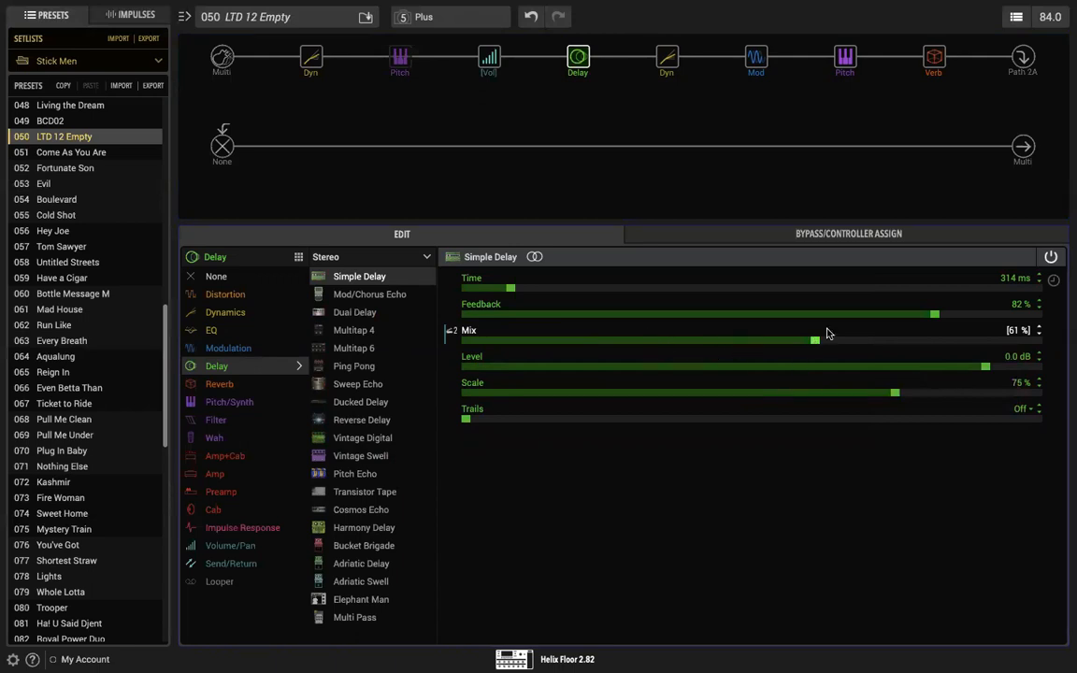
{"action": "right_click", "coordinate": [1021, 306]}
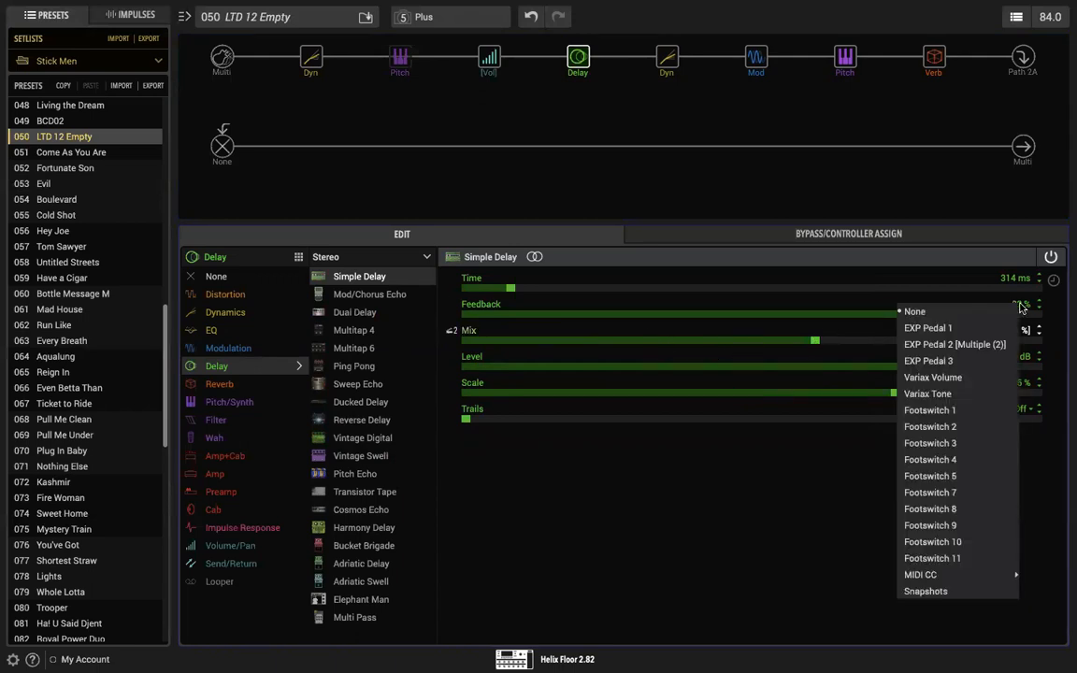
{"action": "left_click", "coordinate": [955, 345]}
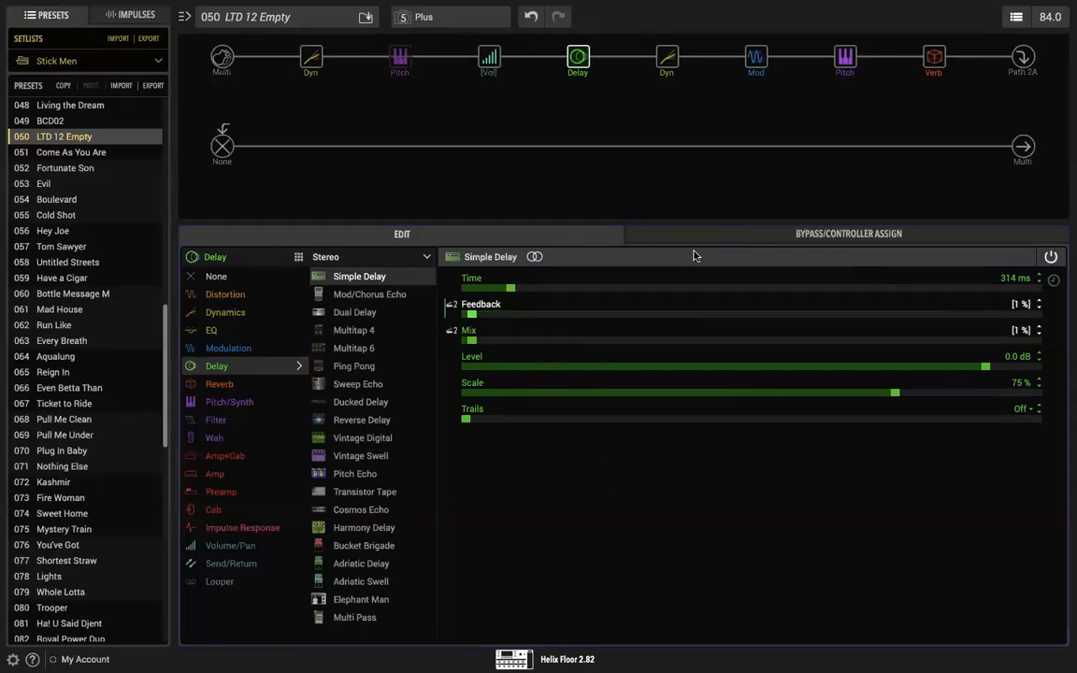
Step: Set the EXP Pedal 2 range for the Simple Delay's Feedback to a minimum of 100 % and a maximum of 47 %
{"action": "left_click", "coordinate": [655, 235]}
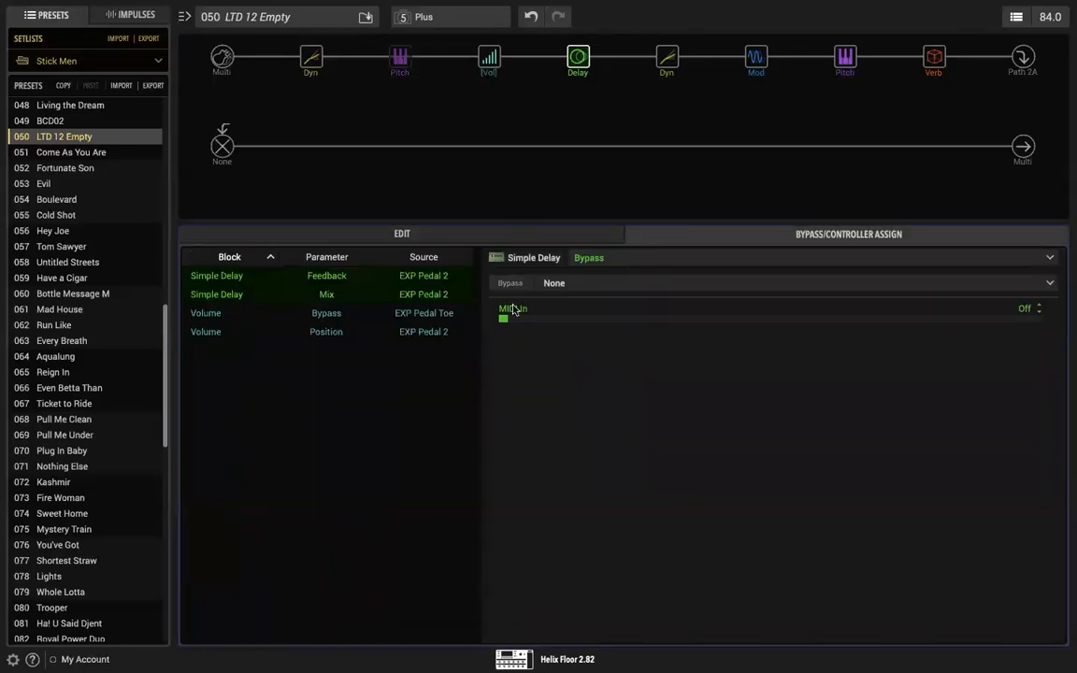
{"action": "left_click", "coordinate": [332, 277]}
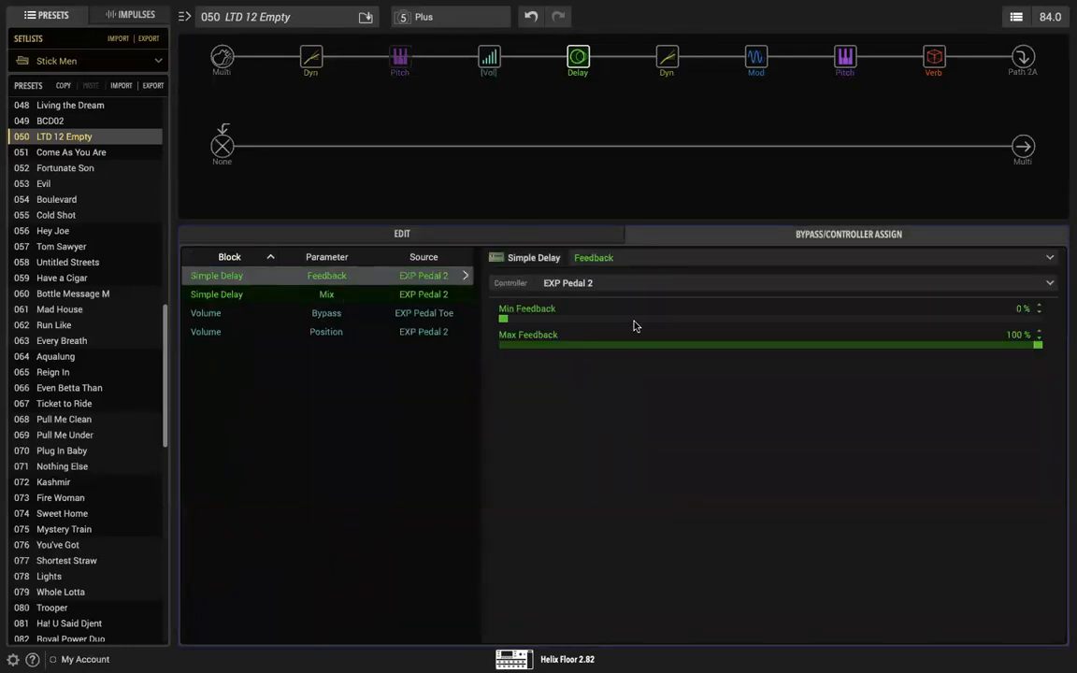
{"action": "left_click_drag", "start_coordinate": [503, 319], "coordinate": [755, 345]}
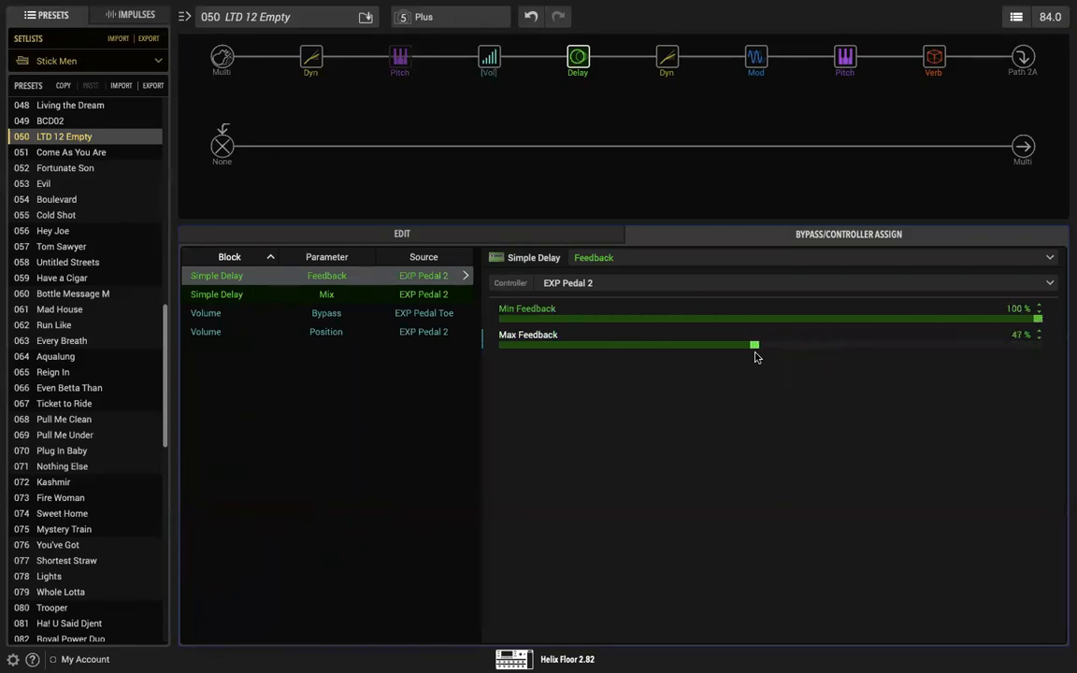
Step: Set the EXP Pedal 2 range for the Simple Delay's Mix to a minimum of 100 % and a maximum of 28 %
{"action": "left_click", "coordinate": [329, 296]}
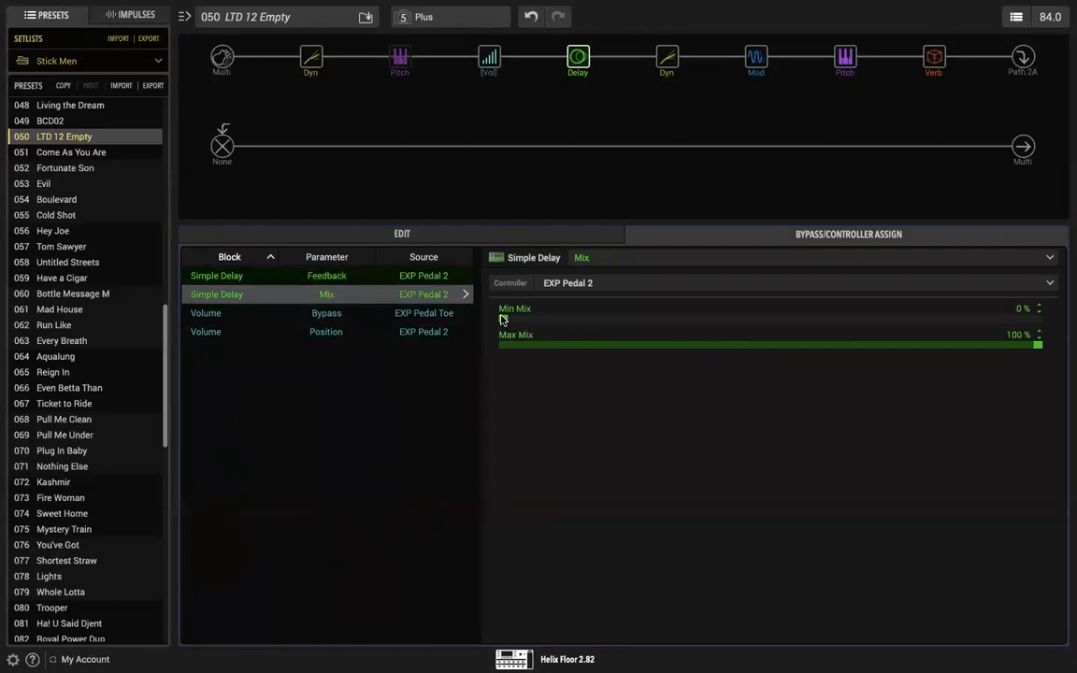
{"action": "left_click_drag", "start_coordinate": [502, 320], "coordinate": [695, 329]}
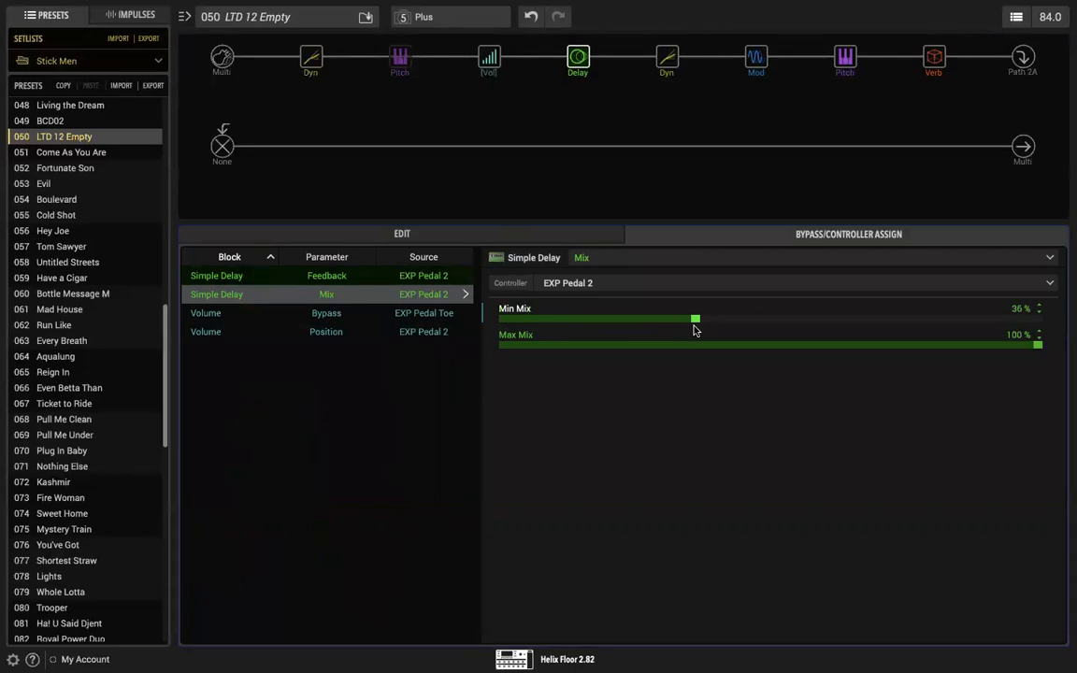
{"action": "left_click_drag", "start_coordinate": [695, 323], "coordinate": [654, 366]}
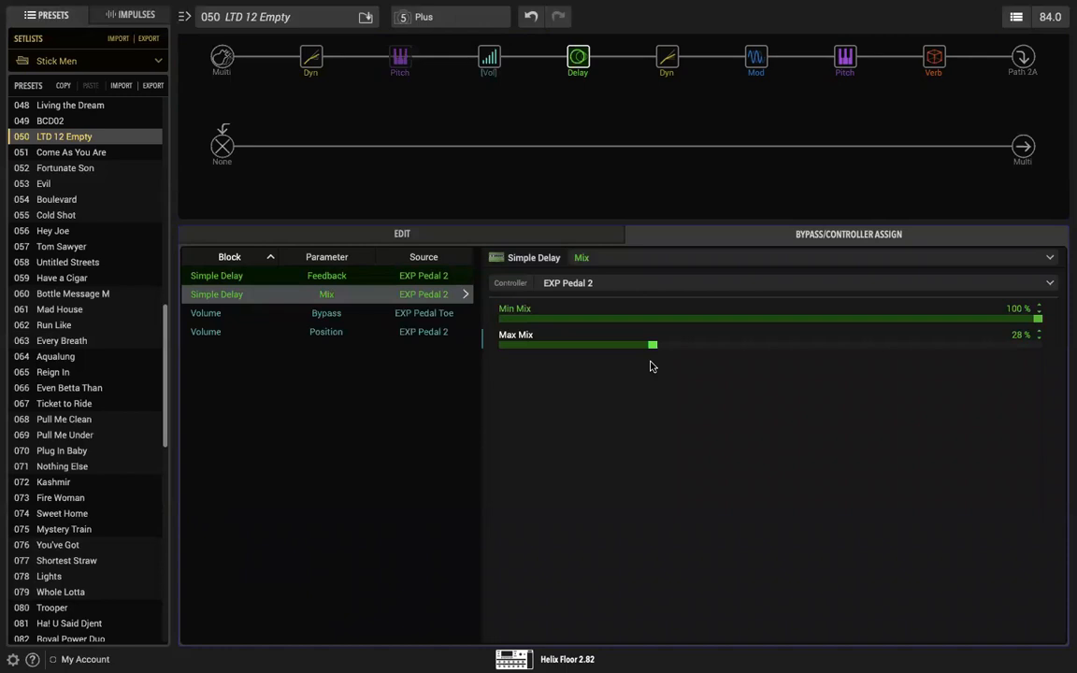
Step: Bypass the LA Studio Comp after the delay and raise the Plate reverb's Mix to 88 %
{"action": "mouse_move", "coordinate": [931, 53]}
{"action": "left_click", "coordinate": [664, 57]}
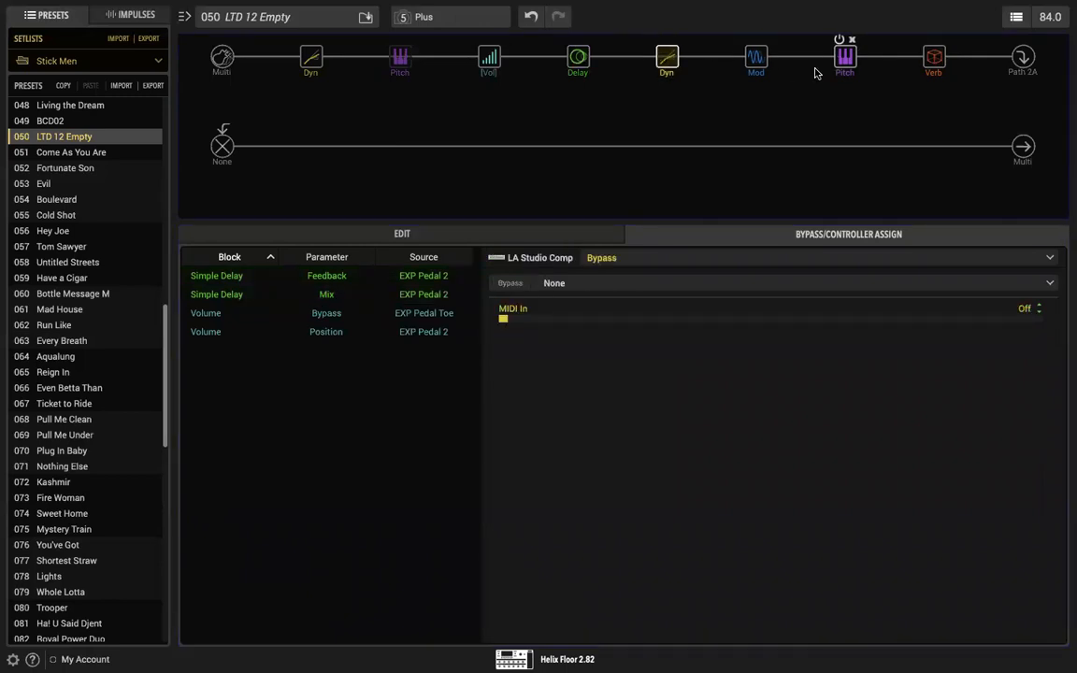
{"action": "left_click", "coordinate": [932, 57]}
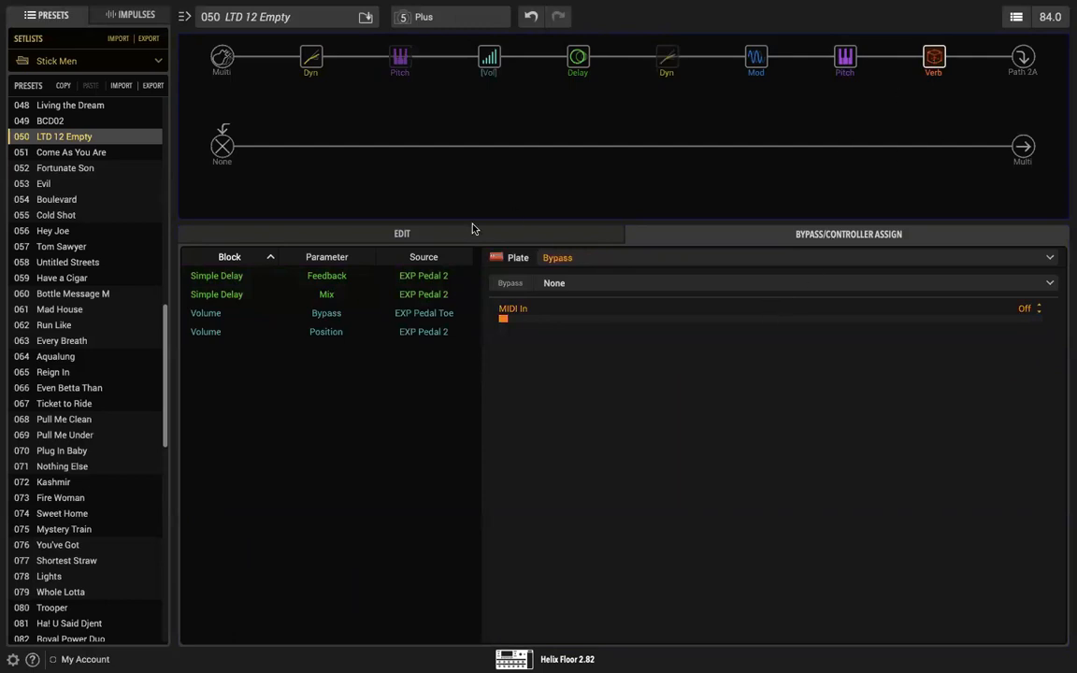
{"action": "left_click", "coordinate": [446, 238]}
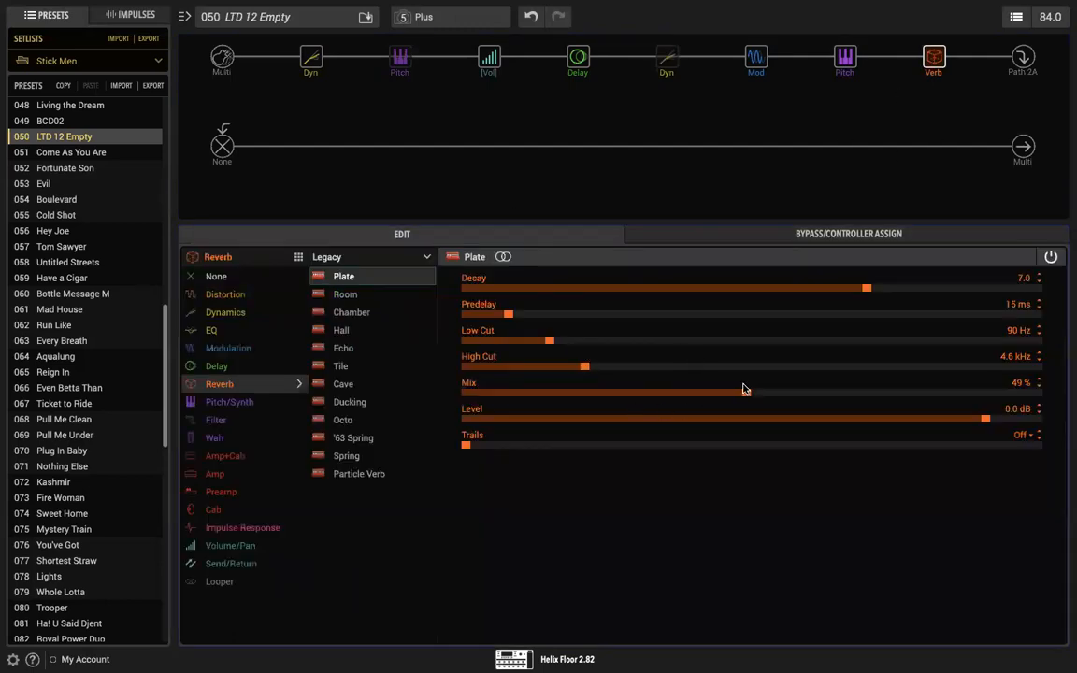
{"action": "left_click_drag", "start_coordinate": [745, 391], "coordinate": [970, 398]}
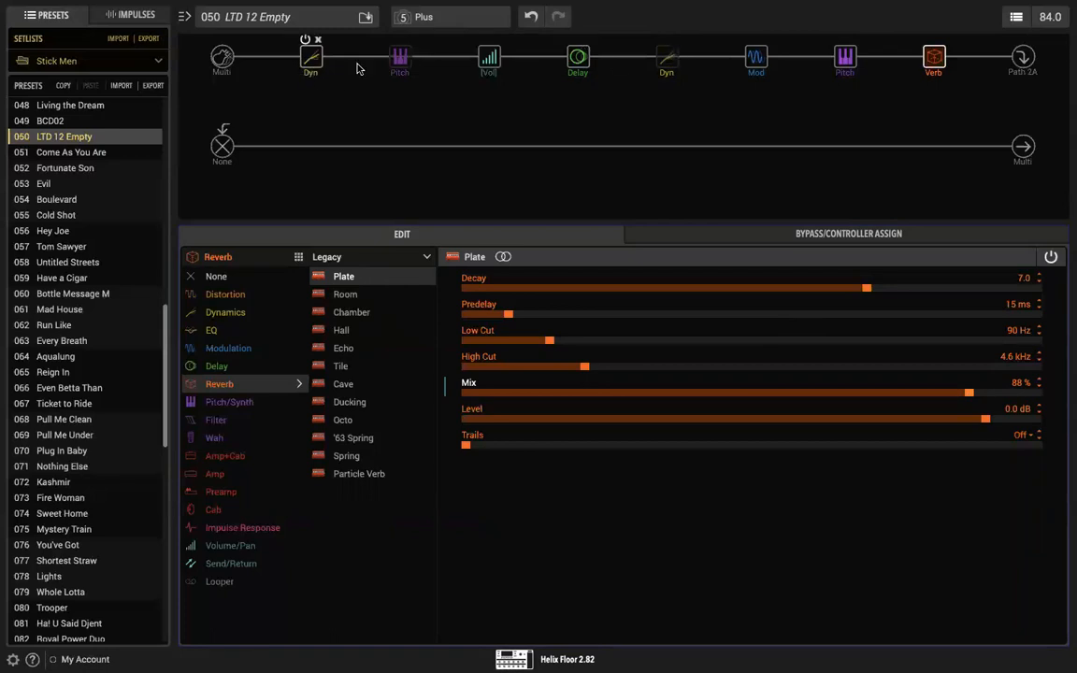
Step: Enable the Simple Pitch block before the volume block and the LA Studio Comp after the Simple Delay
{"action": "left_click", "coordinate": [400, 61]}
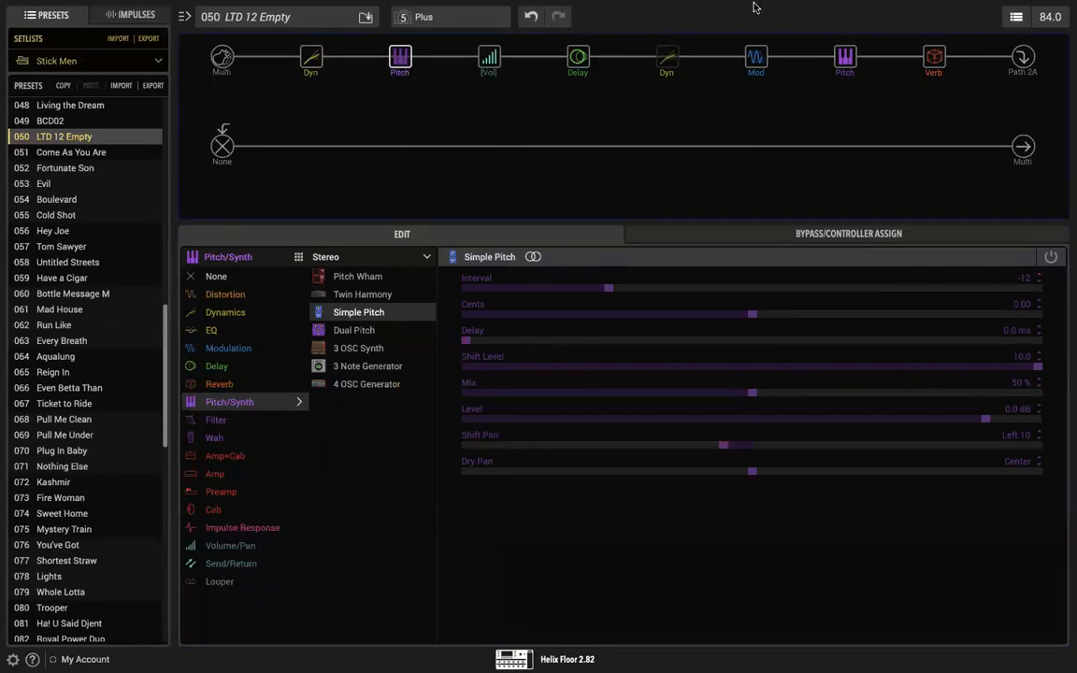
{"action": "mouse_move", "coordinate": [682, 3]}
{"action": "left_click", "coordinate": [395, 40]}
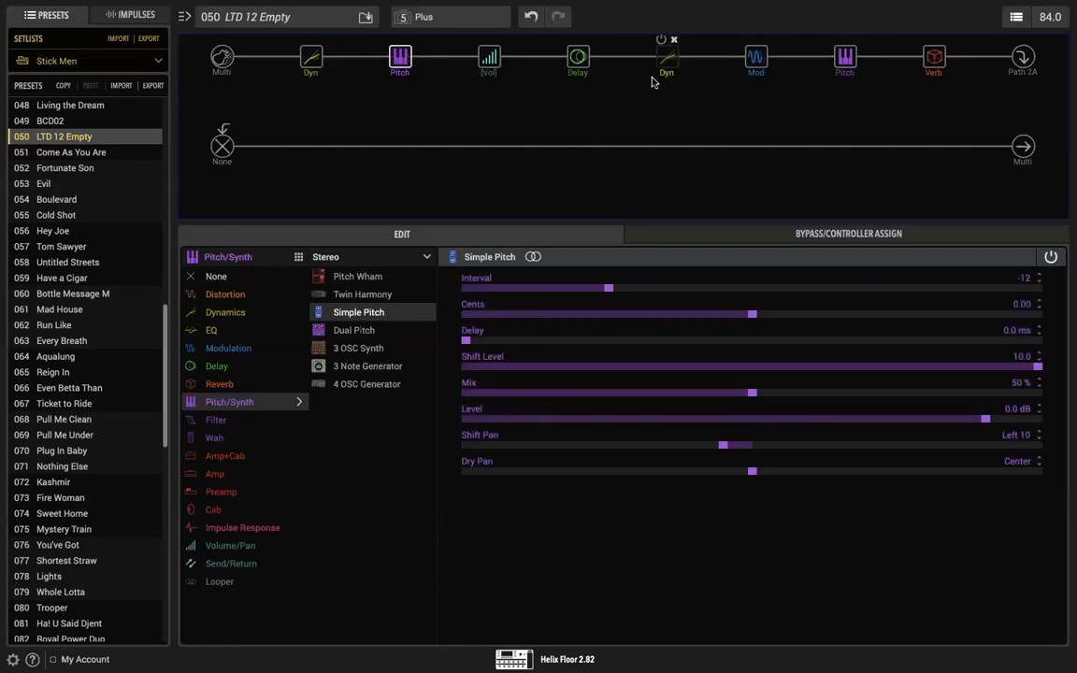
{"action": "left_click", "coordinate": [578, 57]}
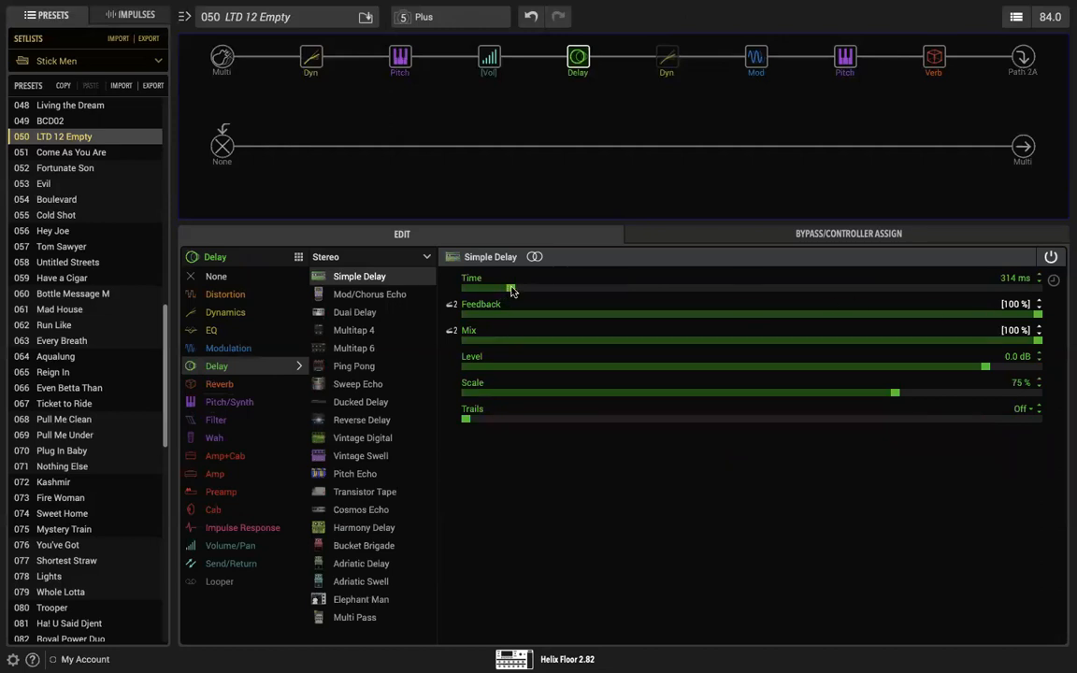
{"action": "mouse_move", "coordinate": [579, 57]}
{"action": "mouse_move", "coordinate": [676, 58]}
Step: Remove the pitch block after the chorus and move the Plate reverb into its place
{"action": "mouse_move", "coordinate": [868, 77]}
{"action": "mouse_move", "coordinate": [840, 43]}
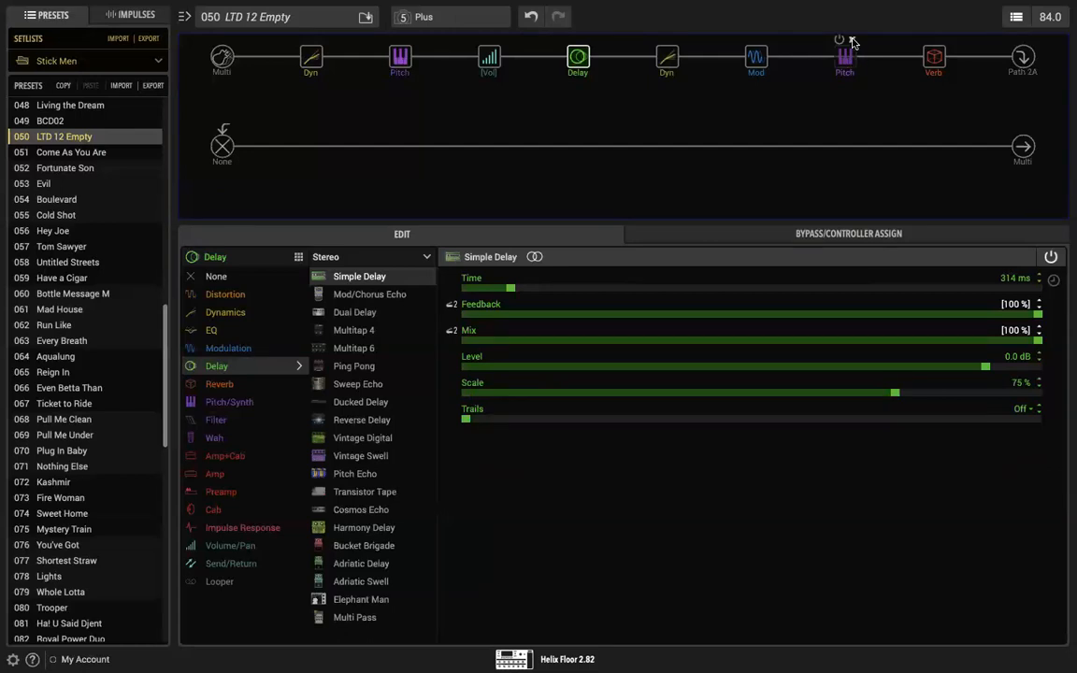
{"action": "left_click", "coordinate": [850, 40]}
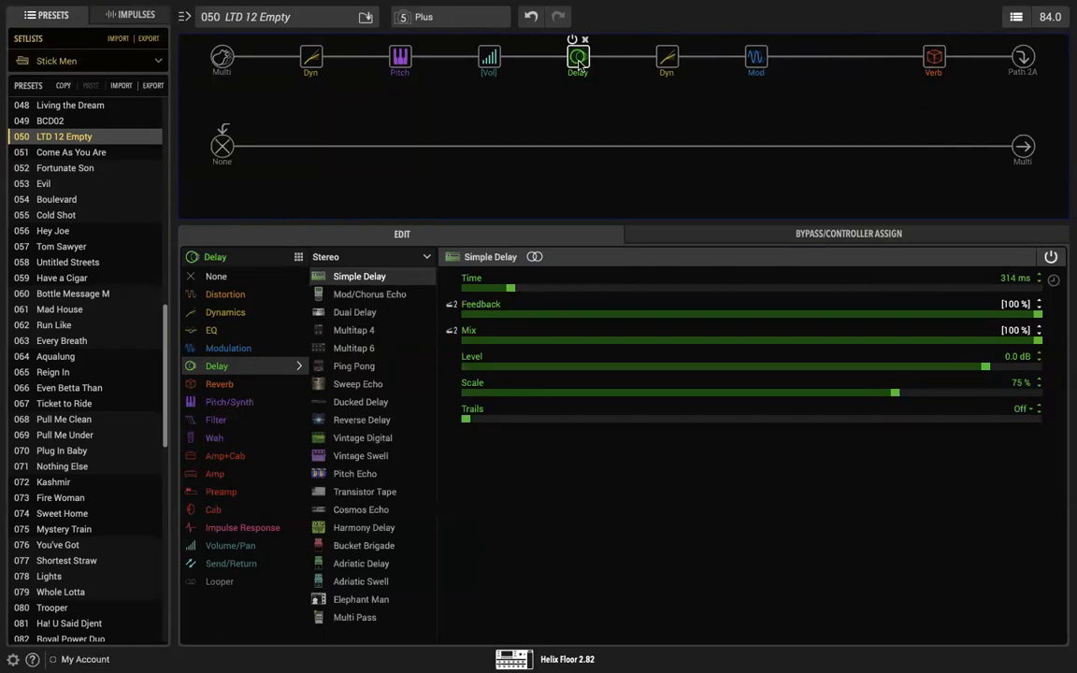
{"action": "left_click", "coordinate": [845, 57]}
{"action": "left_click_drag", "start_coordinate": [942, 56], "coordinate": [844, 56]}
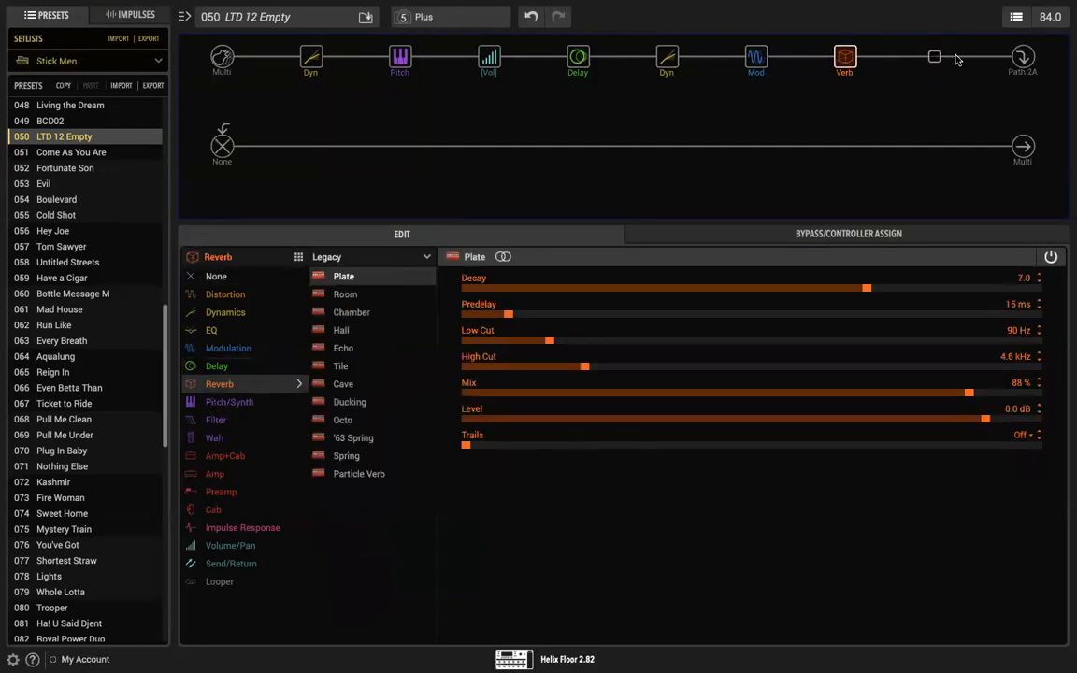
Step: Add a stereo Reverse Delay in the empty slot after the Plate reverb
{"action": "left_click", "coordinate": [934, 57]}
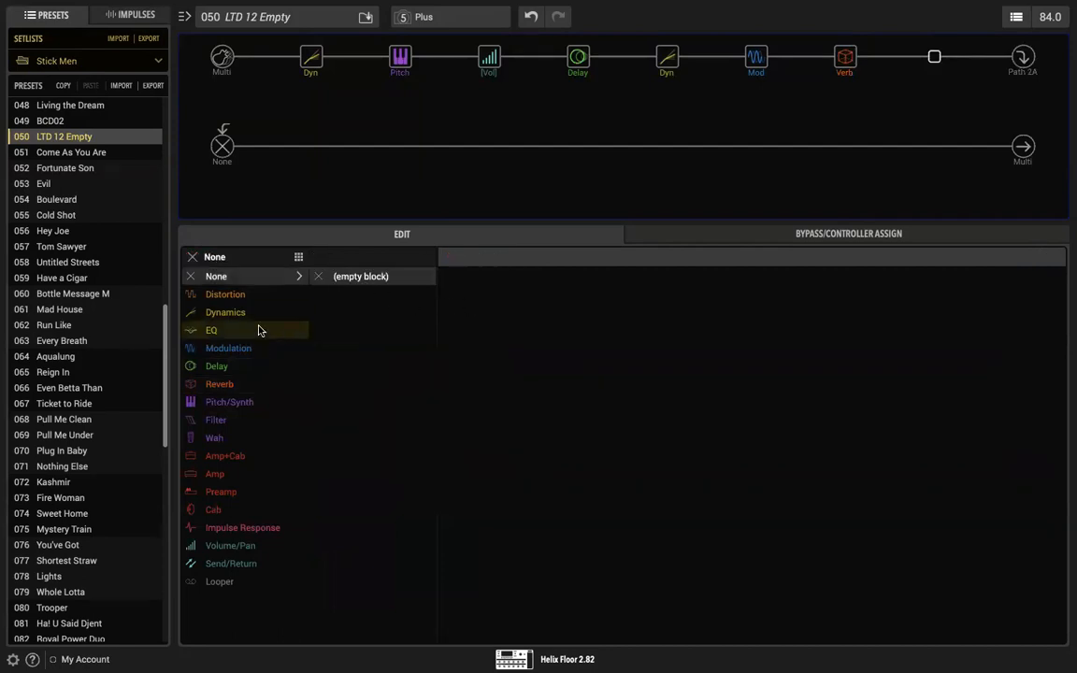
{"action": "mouse_move", "coordinate": [234, 368]}
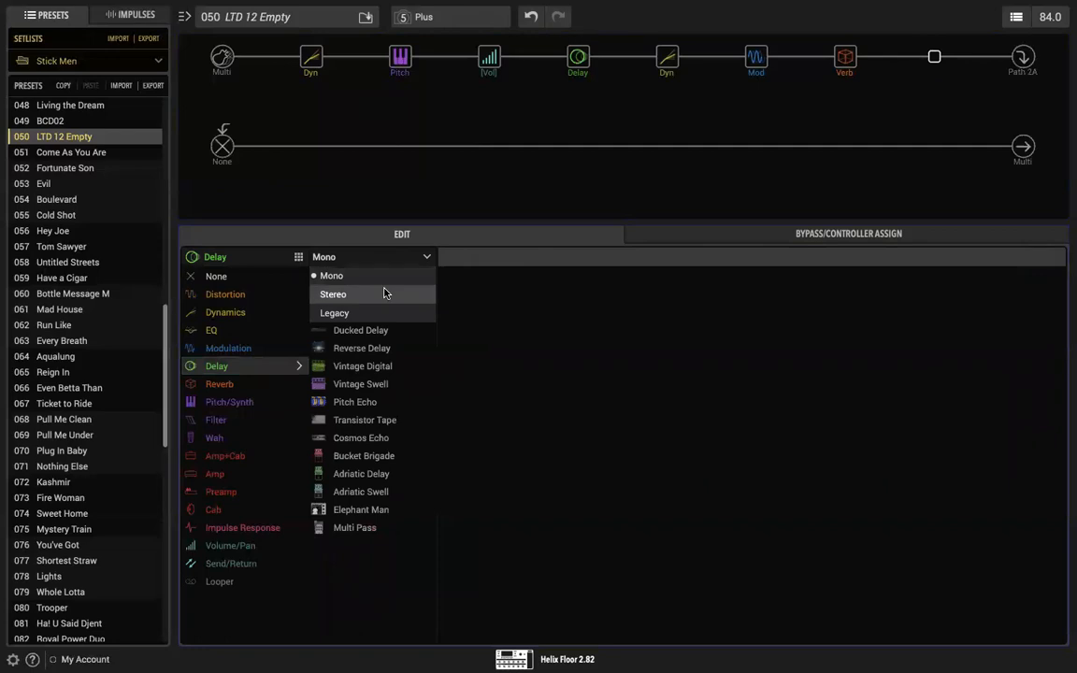
{"action": "left_click", "coordinate": [384, 292]}
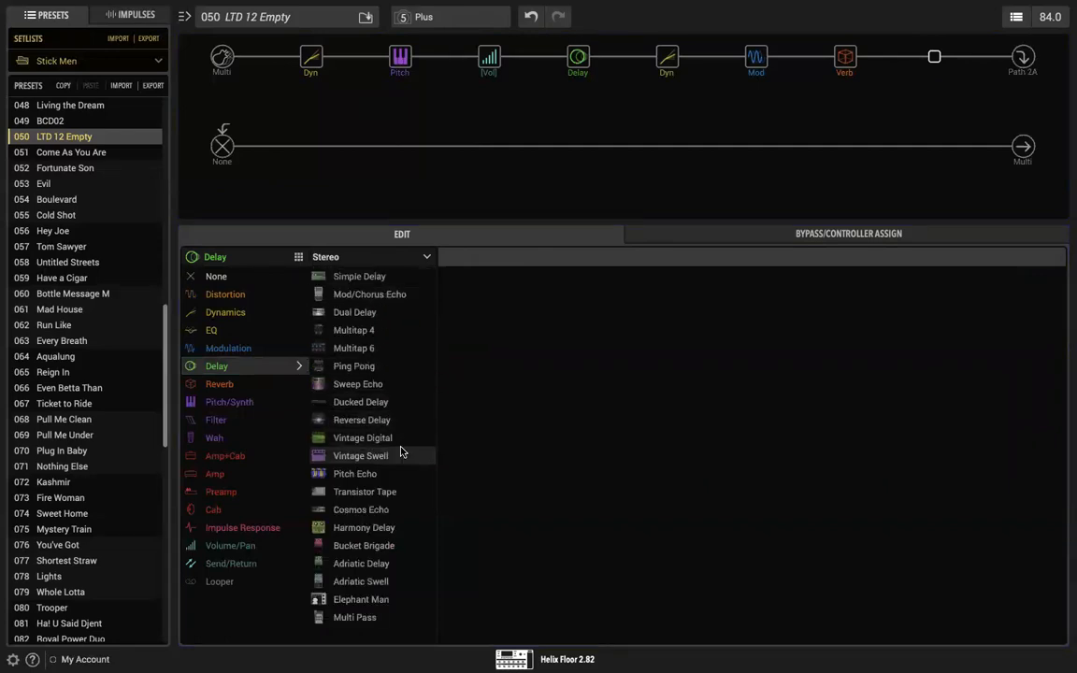
{"action": "left_click", "coordinate": [355, 421]}
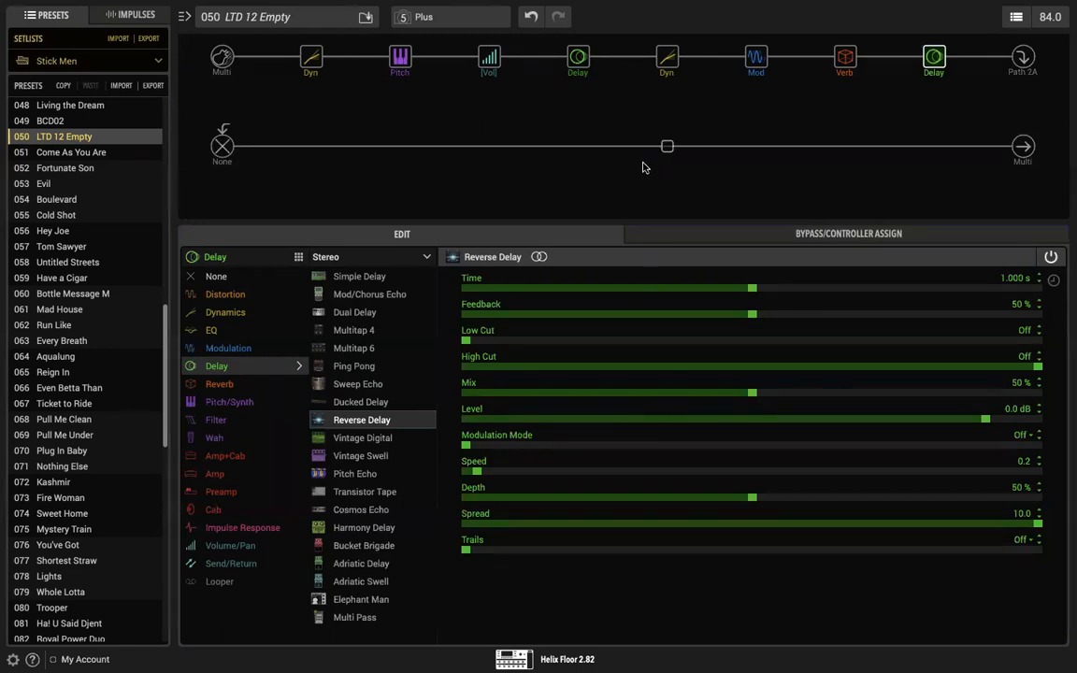
Step: Lower the Level of the second path's Multi Output to -1.8 dB
{"action": "mouse_move", "coordinate": [934, 58]}
{"action": "left_click", "coordinate": [669, 59]}
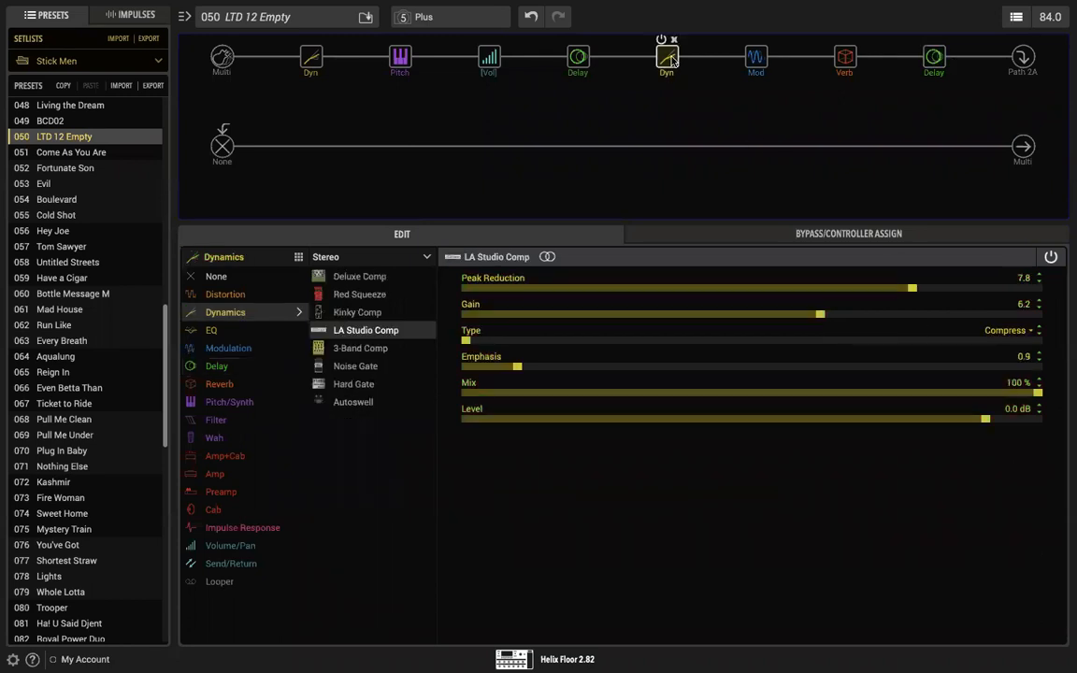
{"action": "left_click", "coordinate": [1023, 146]}
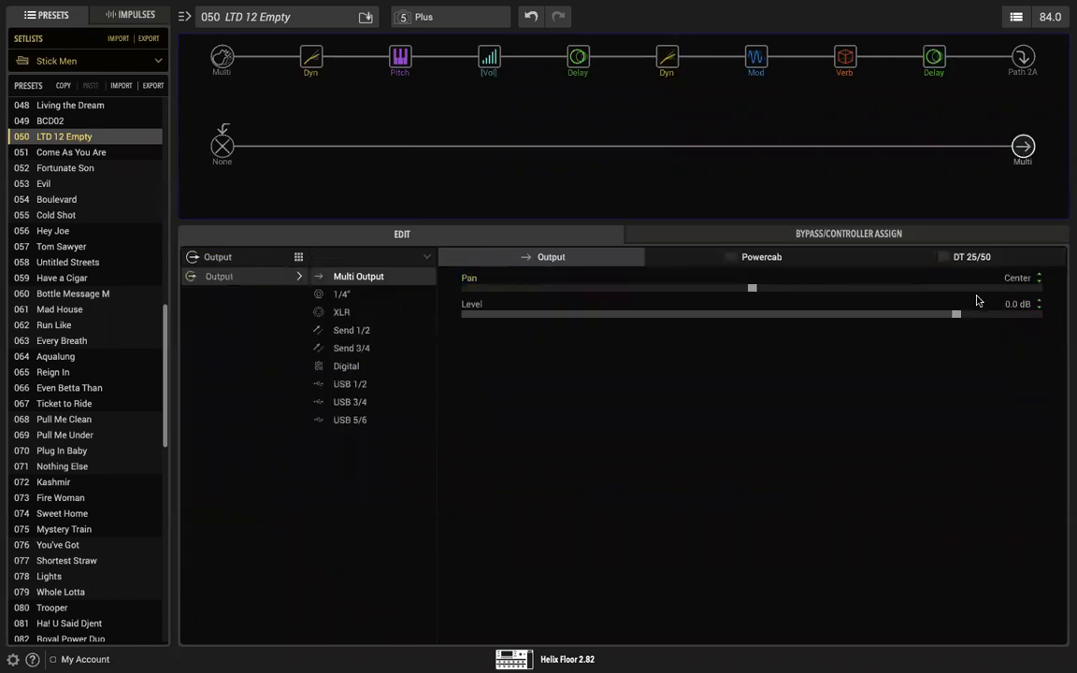
{"action": "mouse_move", "coordinate": [956, 314]}
{"action": "left_mouse_down"}
{"action": "mouse_move", "coordinate": [935, 317]}
{"action": "mouse_move", "coordinate": [950, 317]}
{"action": "left_mouse_up"}
Step: Bypass the Plate reverb and switch the 70s Chorus from mono to its stereo version
{"action": "left_click", "coordinate": [843, 60]}
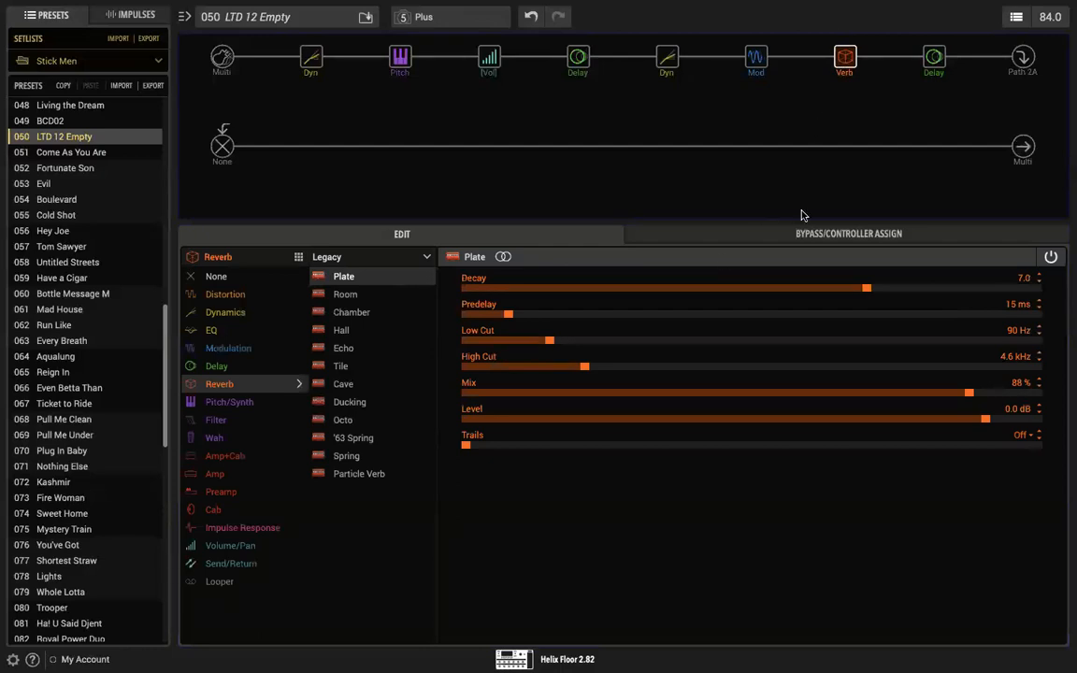
{"action": "left_click", "coordinate": [837, 39]}
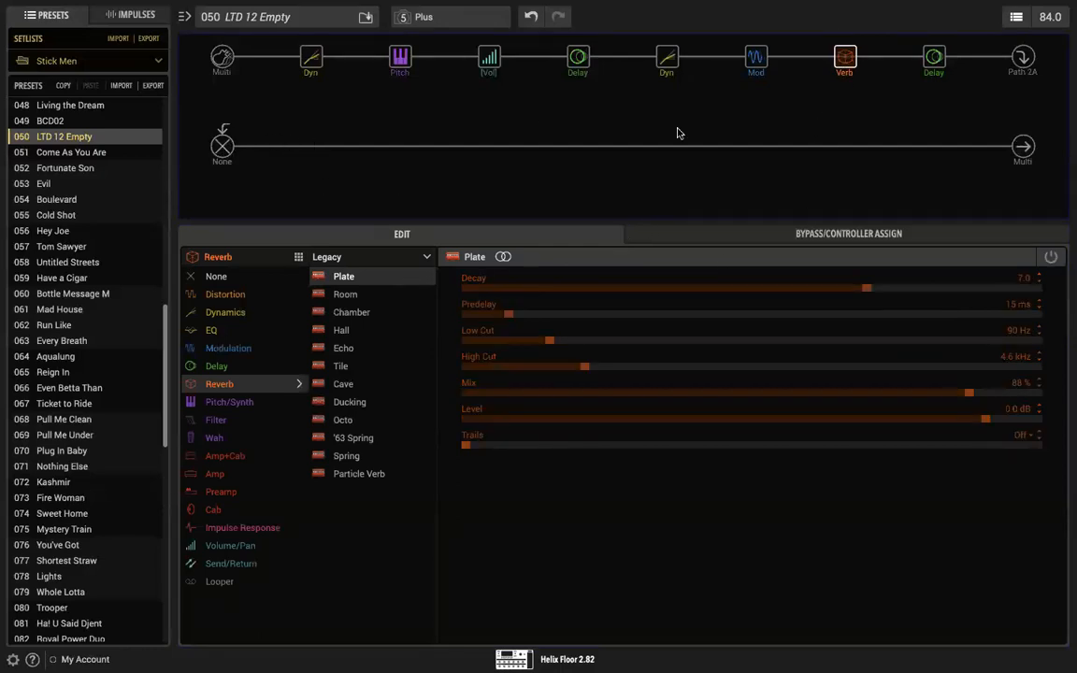
{"action": "left_click", "coordinate": [751, 60]}
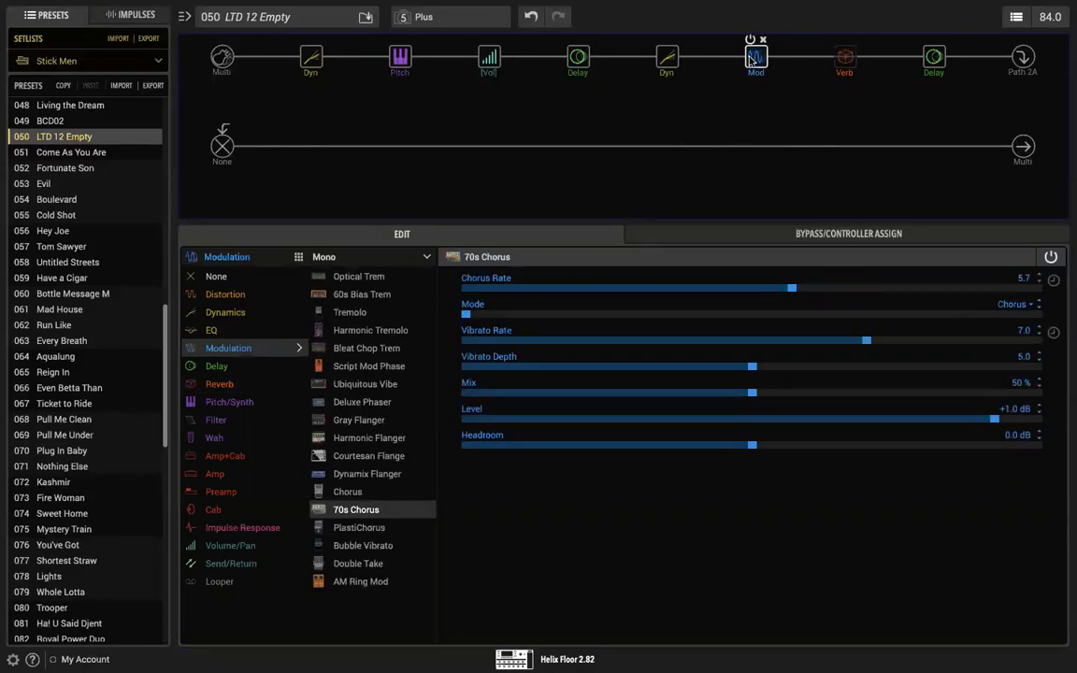
{"action": "left_click", "coordinate": [422, 256]}
{"action": "left_click", "coordinate": [397, 295]}
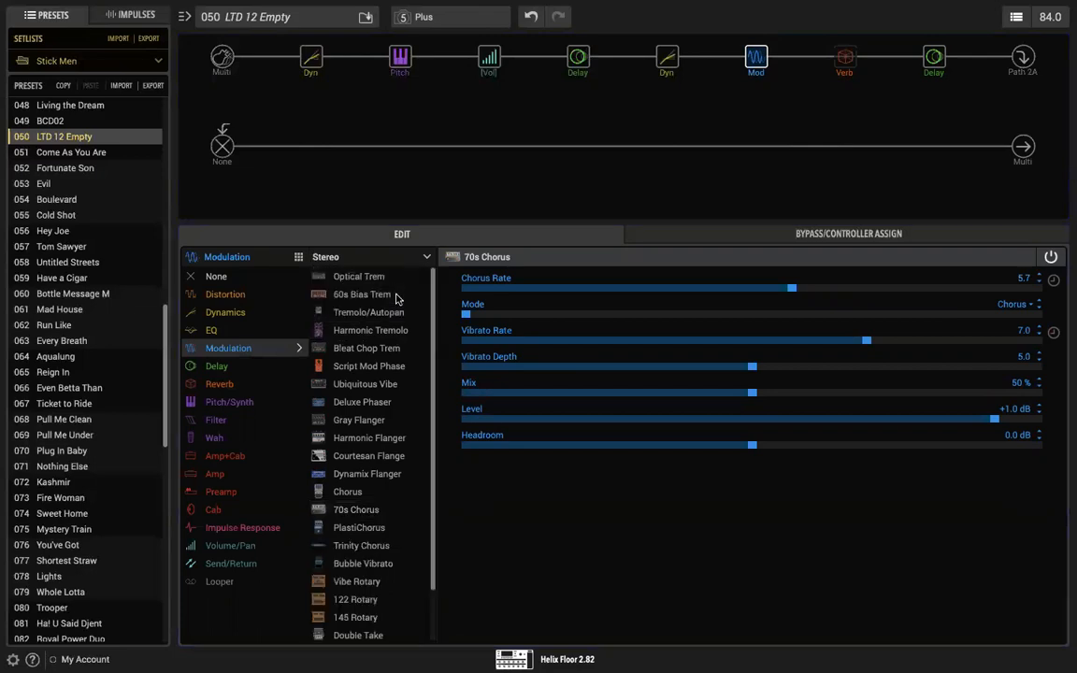
Step: Enable the Plate reverb again and set its Mix to 79 %
{"action": "mouse_move", "coordinate": [769, 71]}
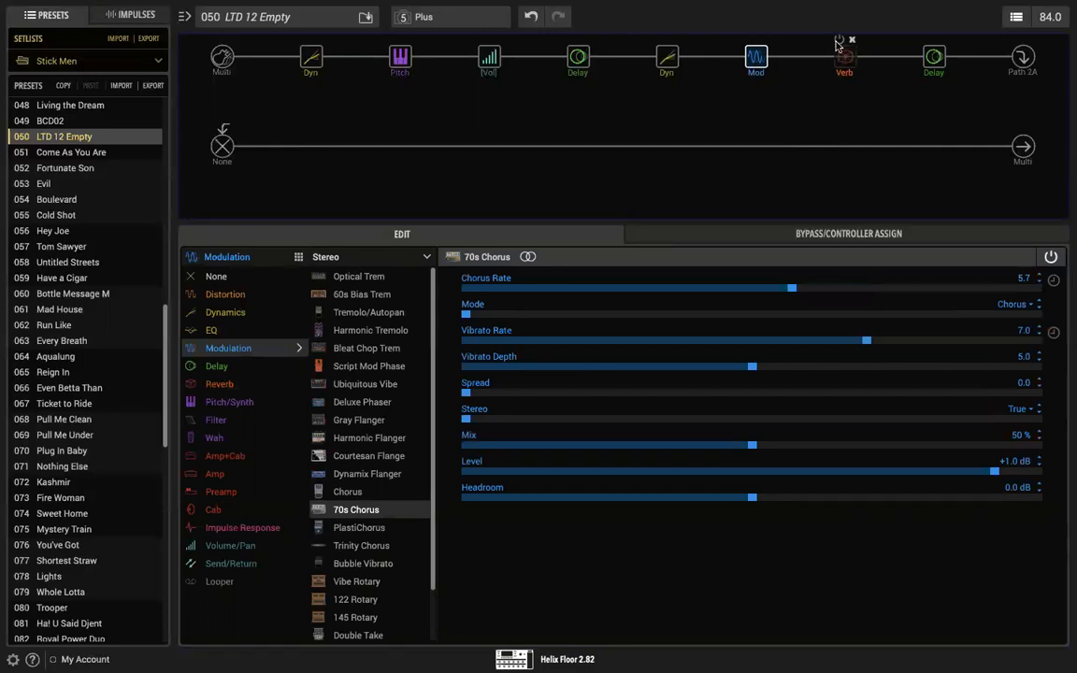
{"action": "left_click", "coordinate": [839, 42]}
{"action": "left_click", "coordinate": [846, 58]}
{"action": "left_click_drag", "start_coordinate": [970, 394], "coordinate": [782, 403]}
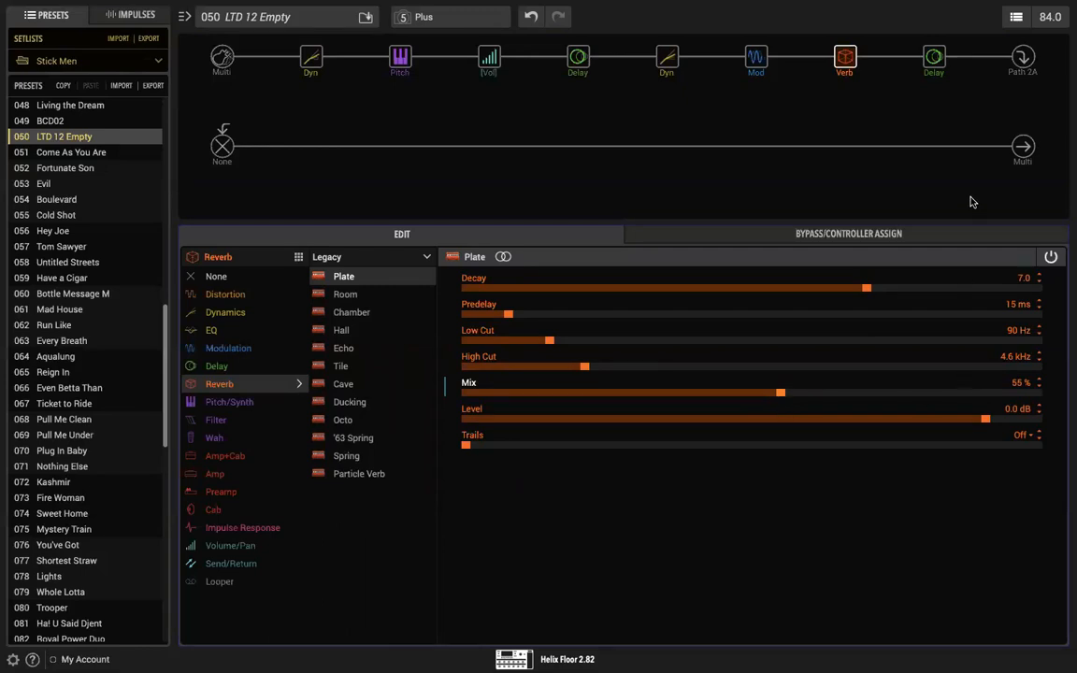
{"action": "left_click", "coordinate": [933, 60]}
{"action": "left_click", "coordinate": [844, 58]}
{"action": "left_click_drag", "start_coordinate": [782, 394], "coordinate": [917, 394]}
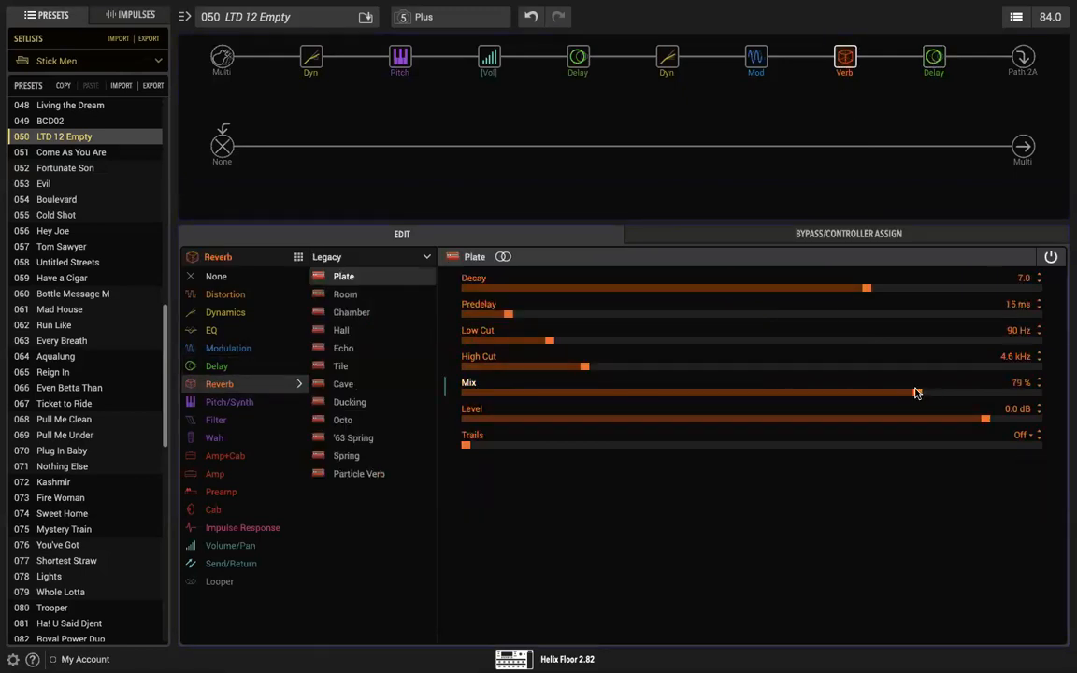
Step: Set the EXP Pedal 2 range for the Simple Delay's Mix to a minimum of 40 % and a maximum of 100 %
{"action": "left_click", "coordinate": [577, 60]}
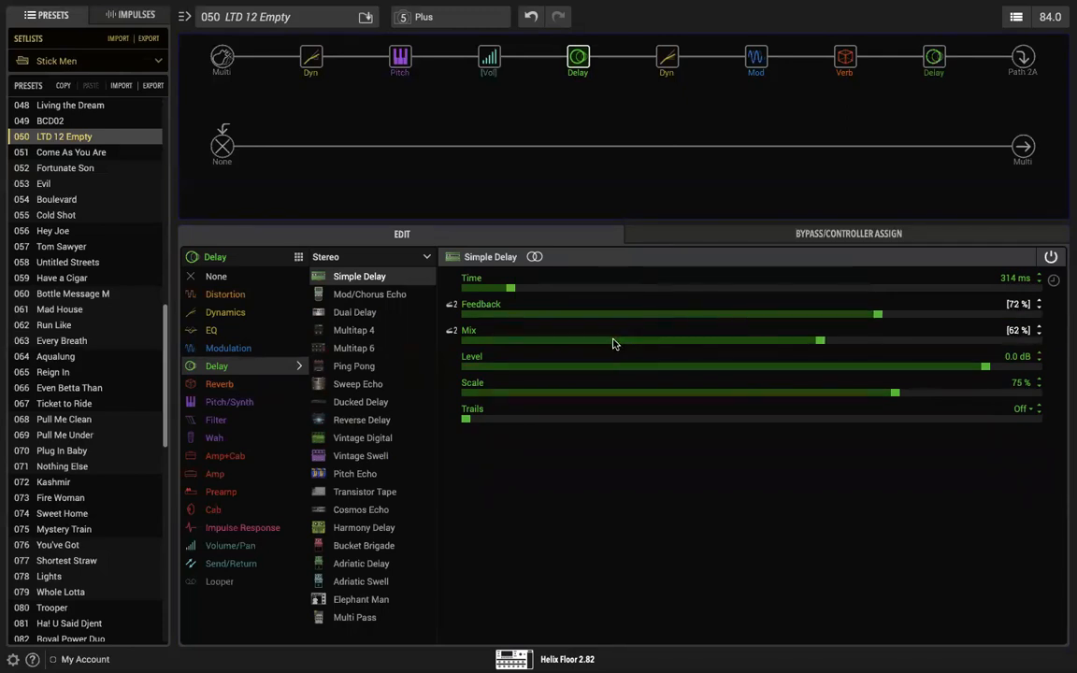
{"action": "left_click", "coordinate": [755, 236]}
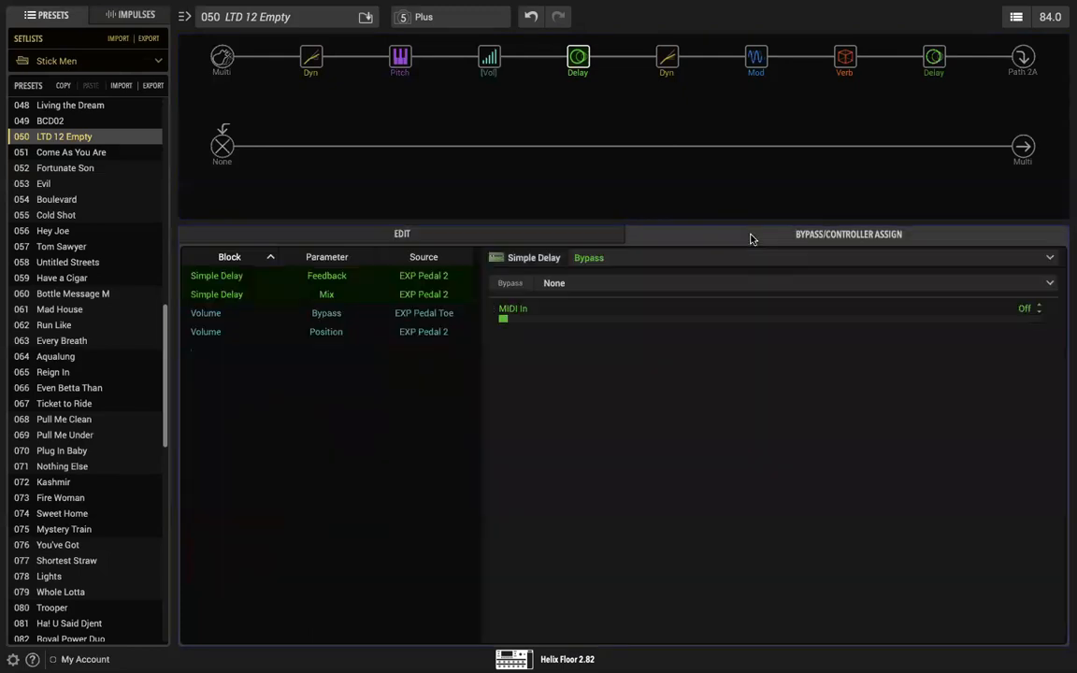
{"action": "left_click", "coordinate": [341, 294]}
{"action": "left_click_drag", "start_coordinate": [1038, 321], "coordinate": [1069, 355]}
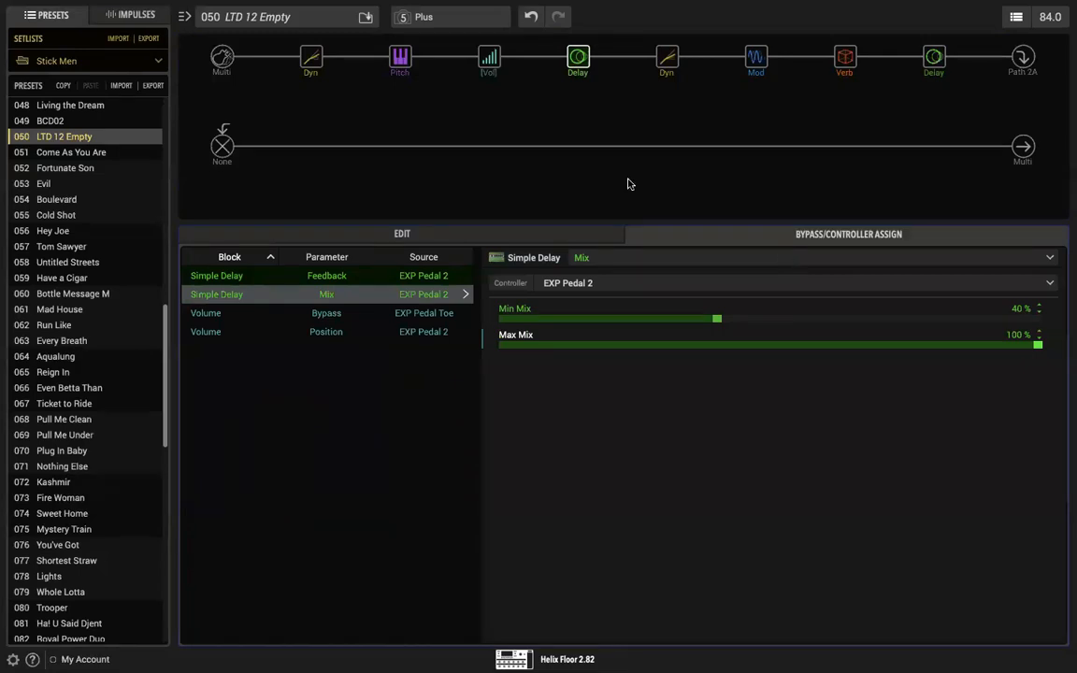
Step: Show the bypass assignment of the Volume block
{"action": "mouse_move", "coordinate": [577, 74]}
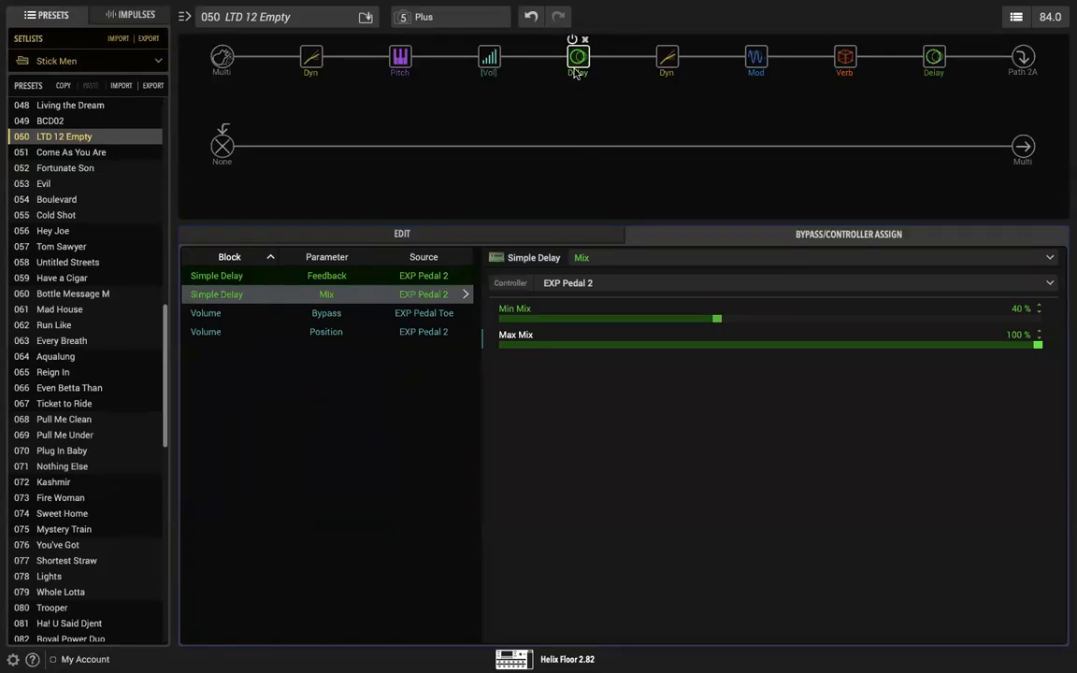
{"action": "left_click", "coordinate": [489, 58]}
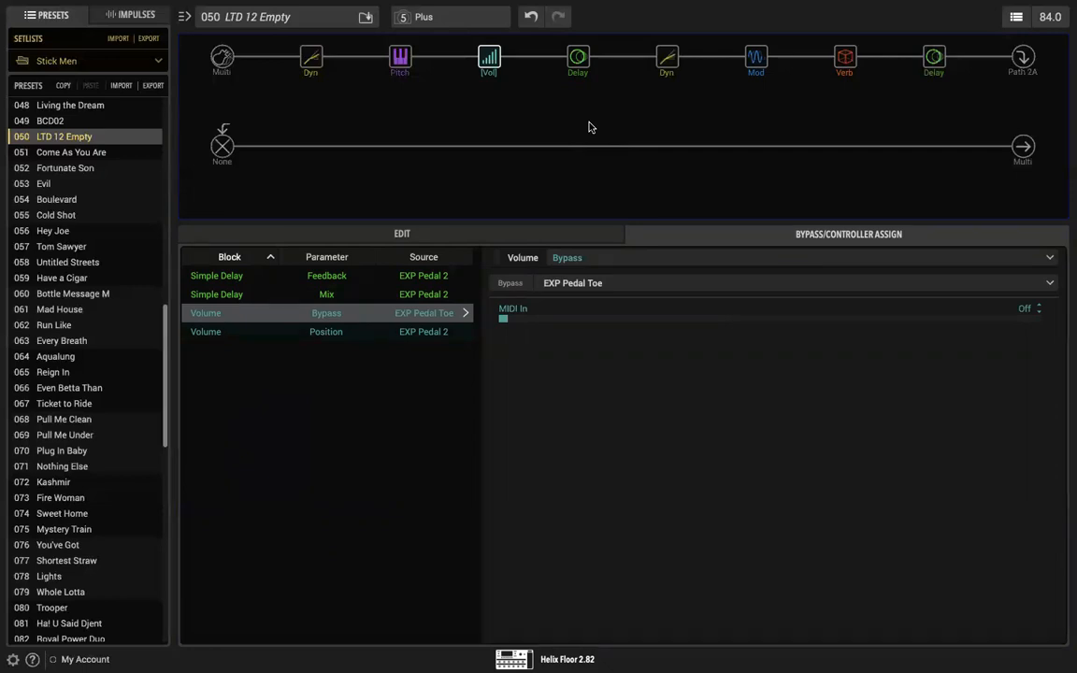
{"action": "mouse_move", "coordinate": [577, 59]}
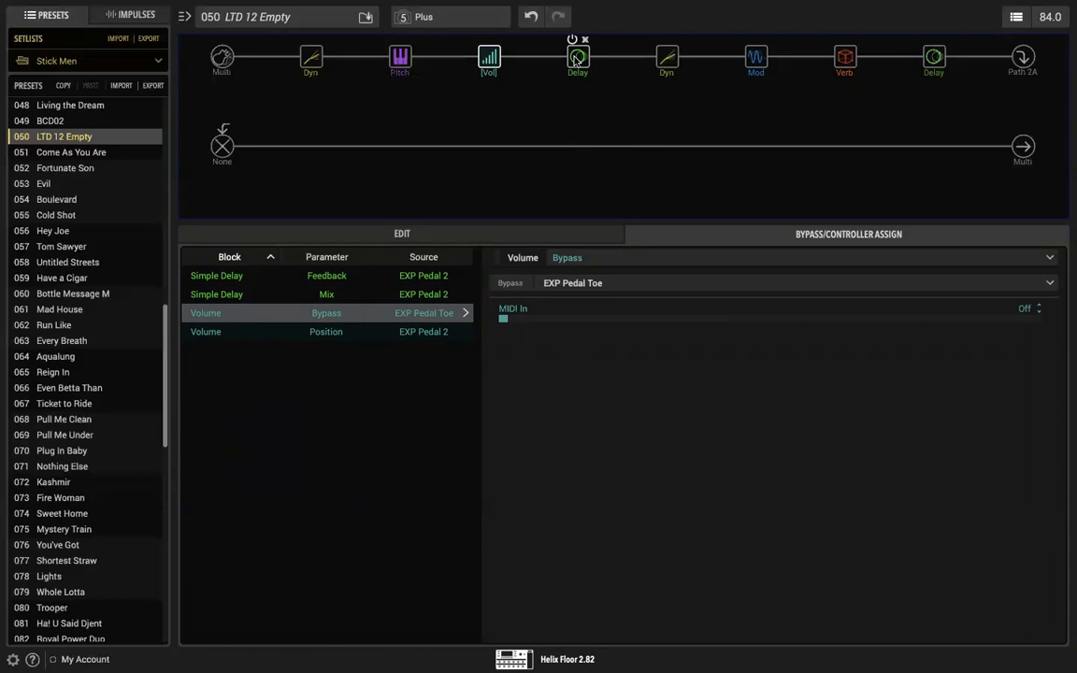
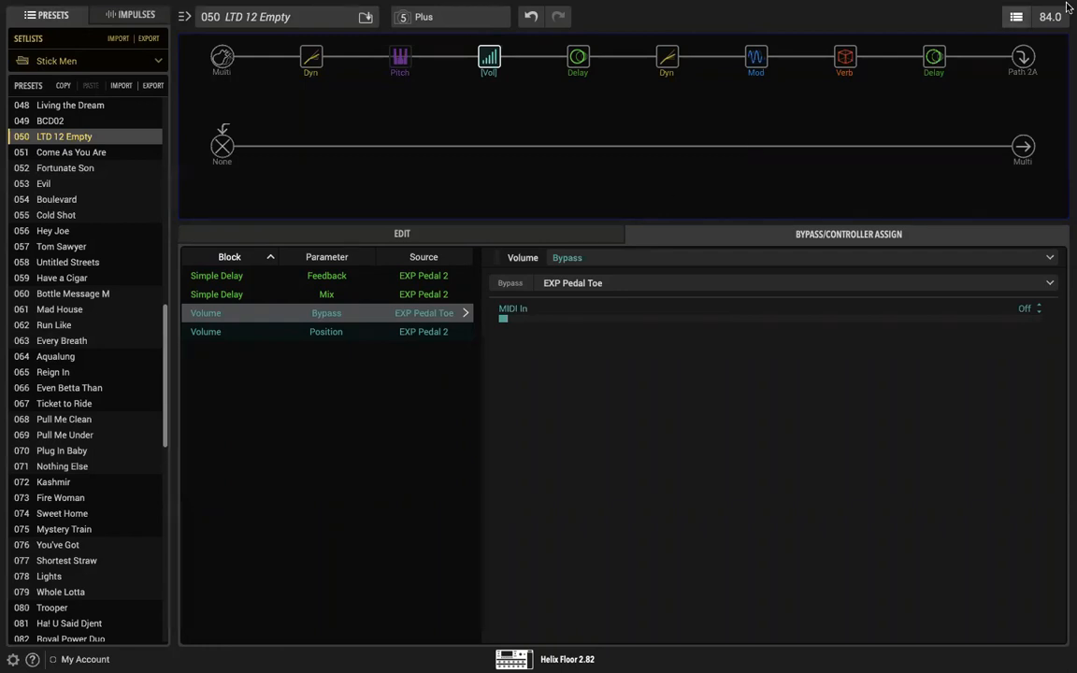
Step: Review the bypass assignments and settings of the Plate reverb and the Reverse Delay
{"action": "left_click", "coordinate": [931, 58]}
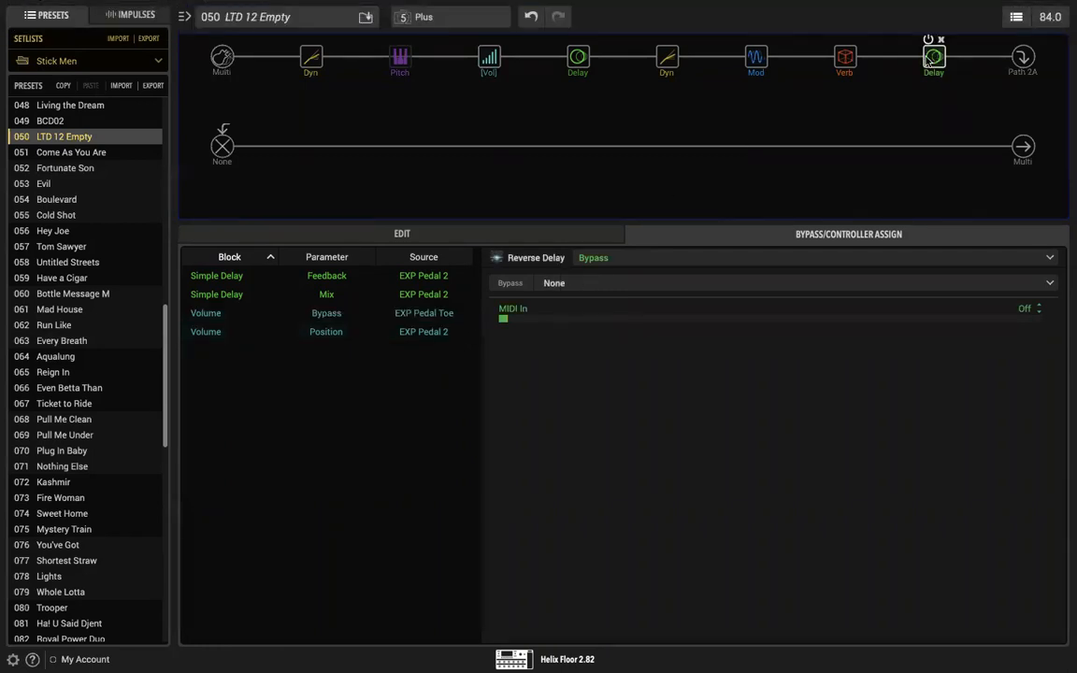
{"action": "left_click", "coordinate": [844, 59]}
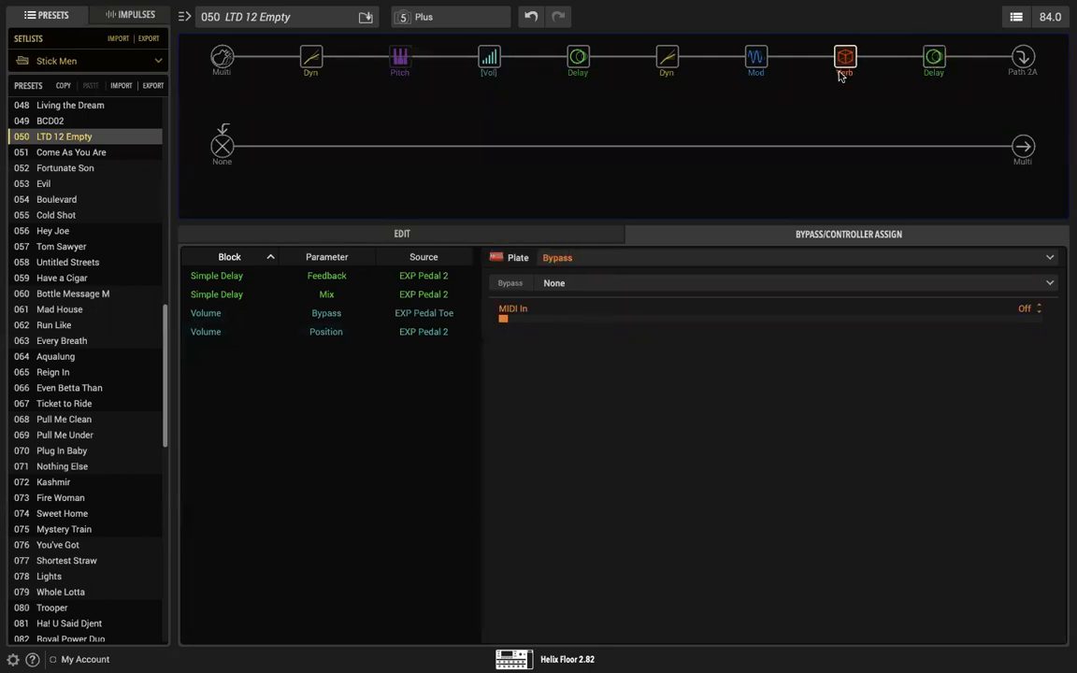
{"action": "left_click", "coordinate": [553, 235]}
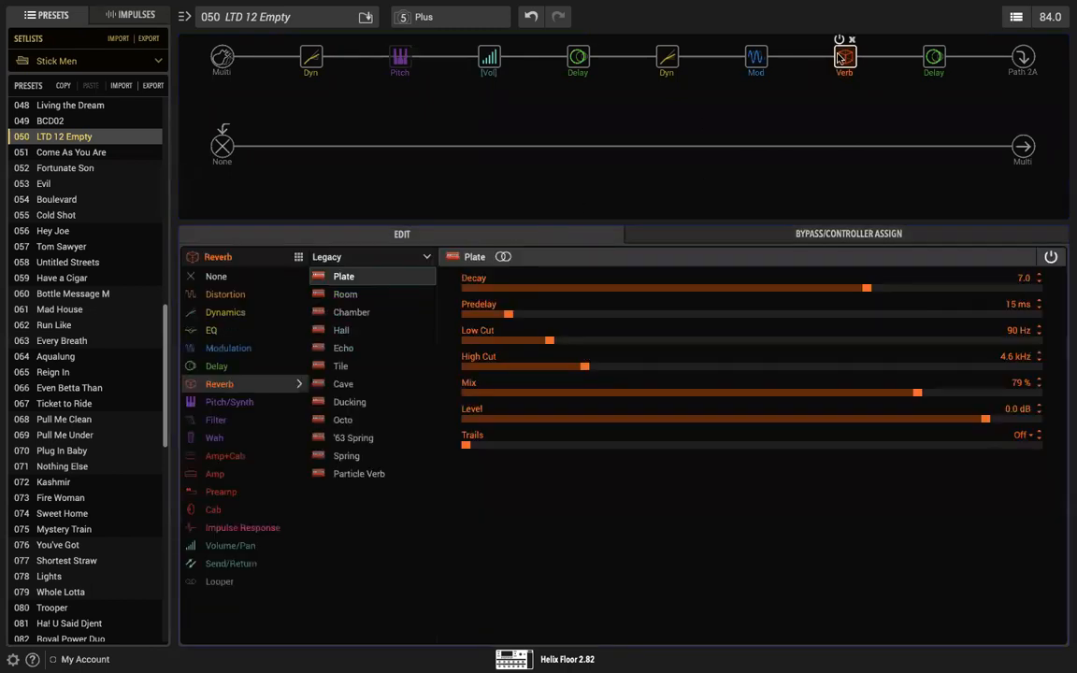
{"action": "left_click", "coordinate": [934, 58]}
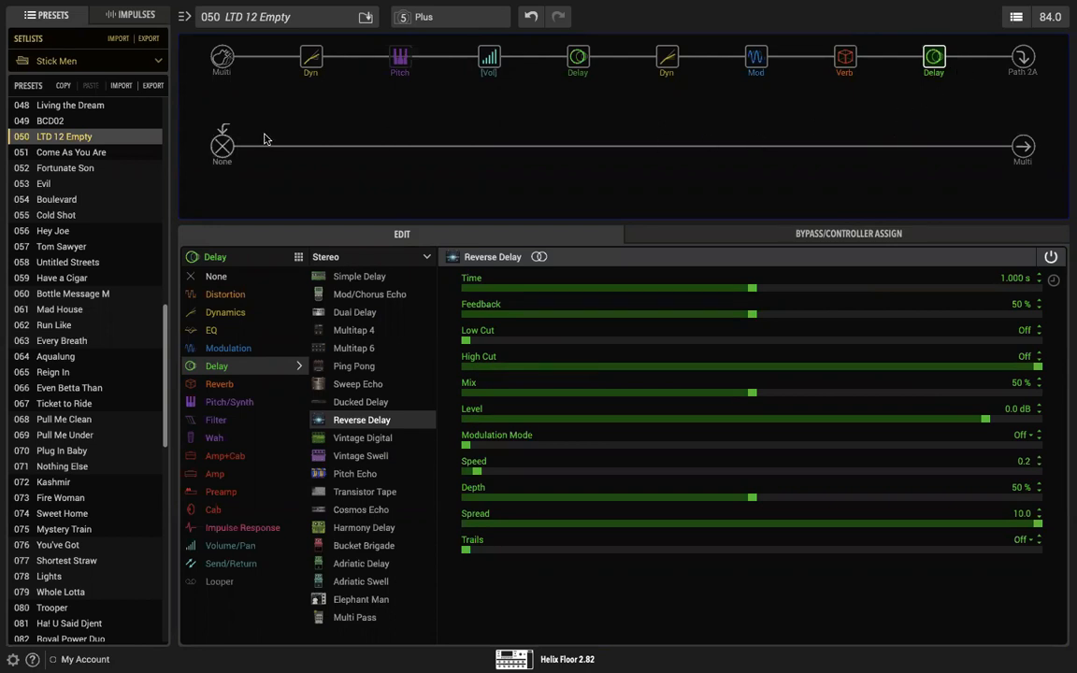
Step: Add a stereo Plateaux reverb to an empty slot in the middle of the second path
{"action": "left_click", "coordinate": [314, 148]}
{"action": "left_click_drag", "start_coordinate": [311, 147], "coordinate": [487, 147]}
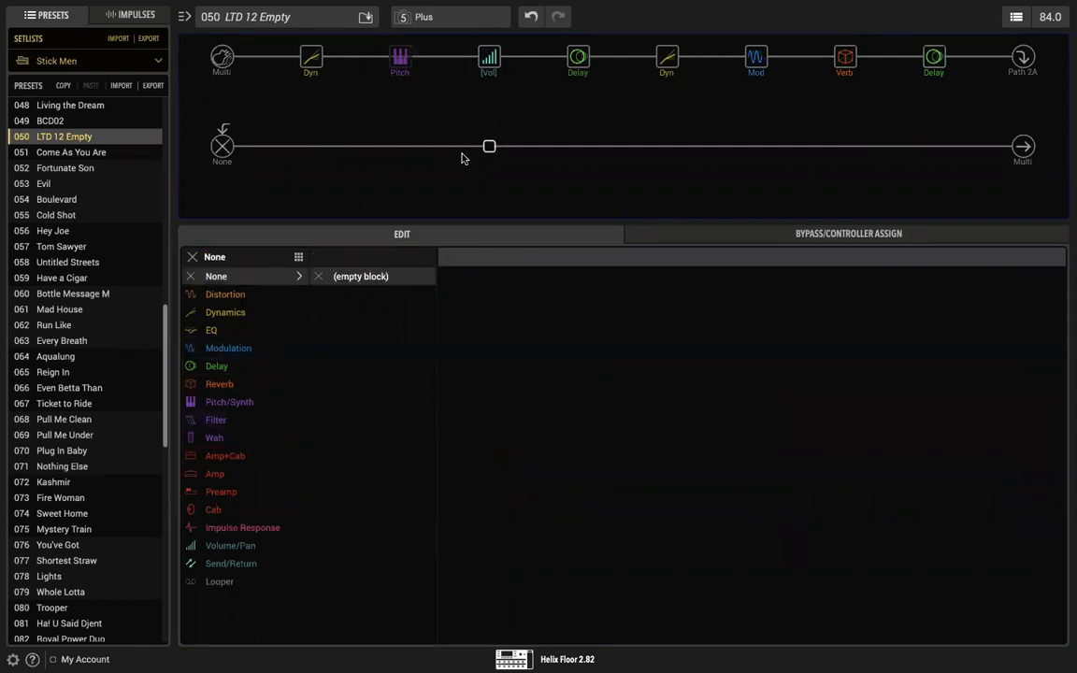
{"action": "left_click", "coordinate": [226, 384]}
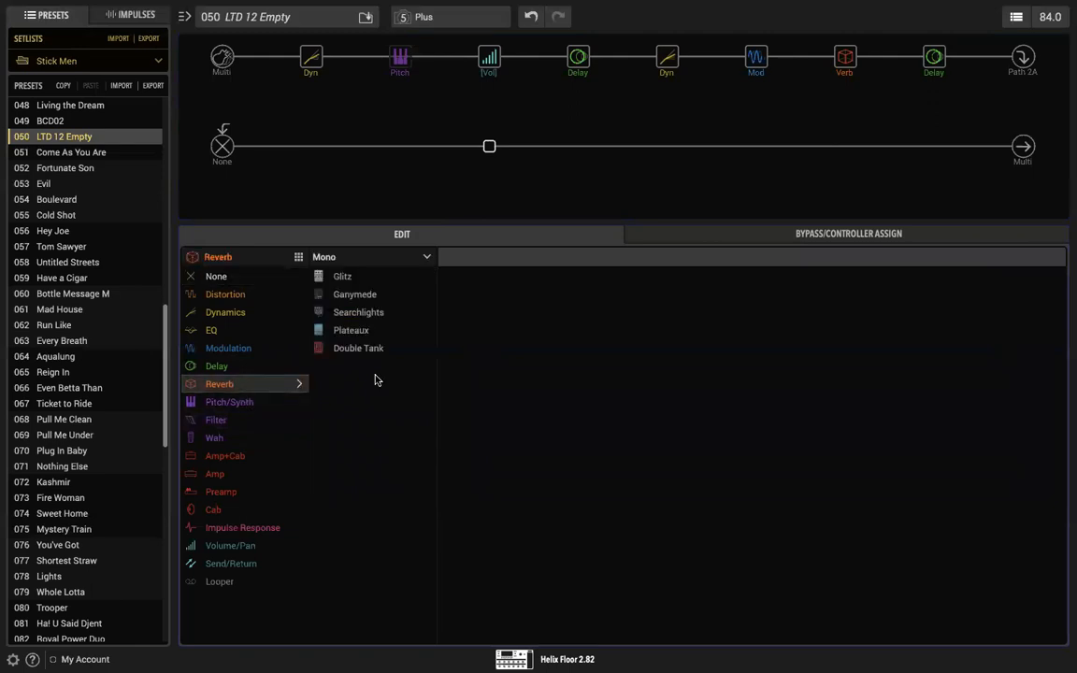
{"action": "left_click", "coordinate": [415, 258]}
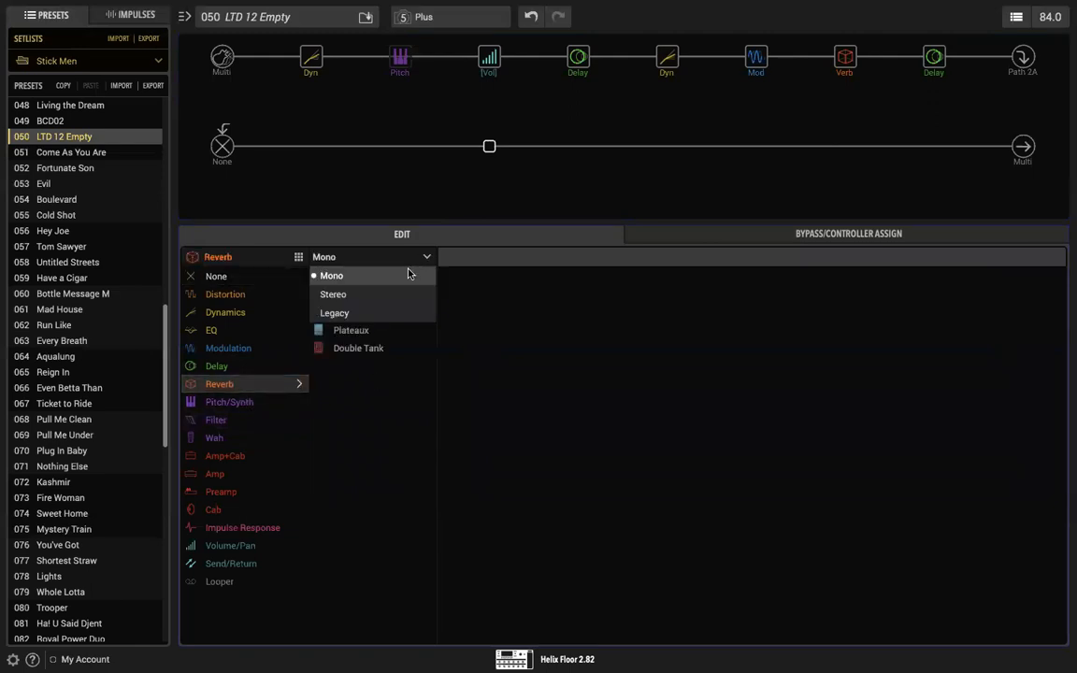
{"action": "left_click", "coordinate": [407, 293]}
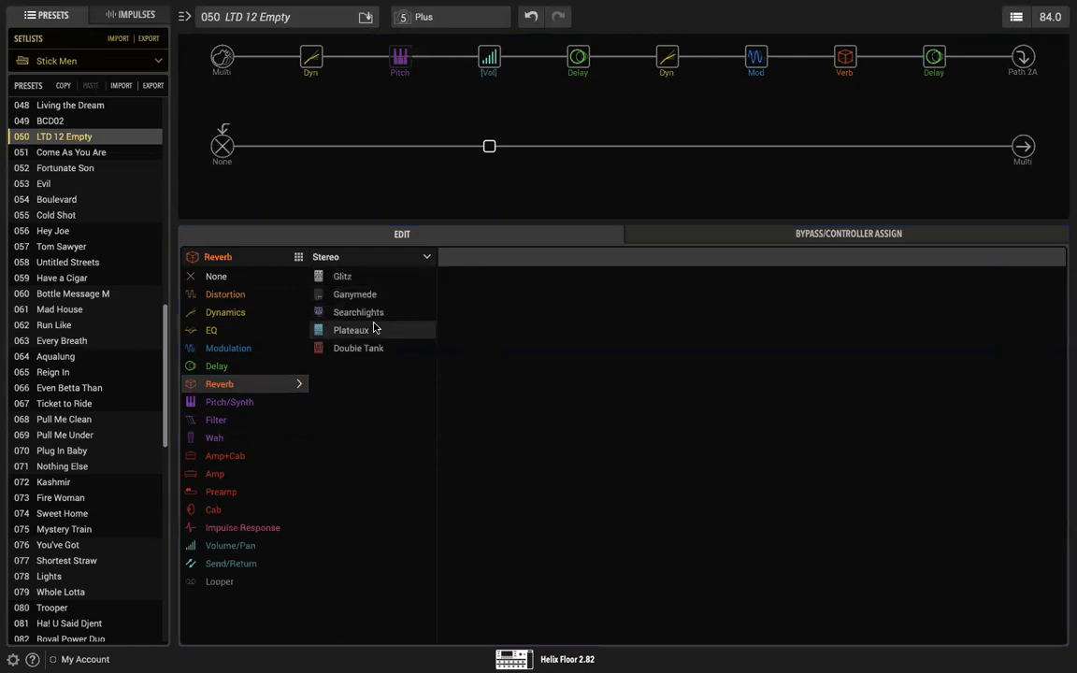
{"action": "left_click", "coordinate": [342, 330]}
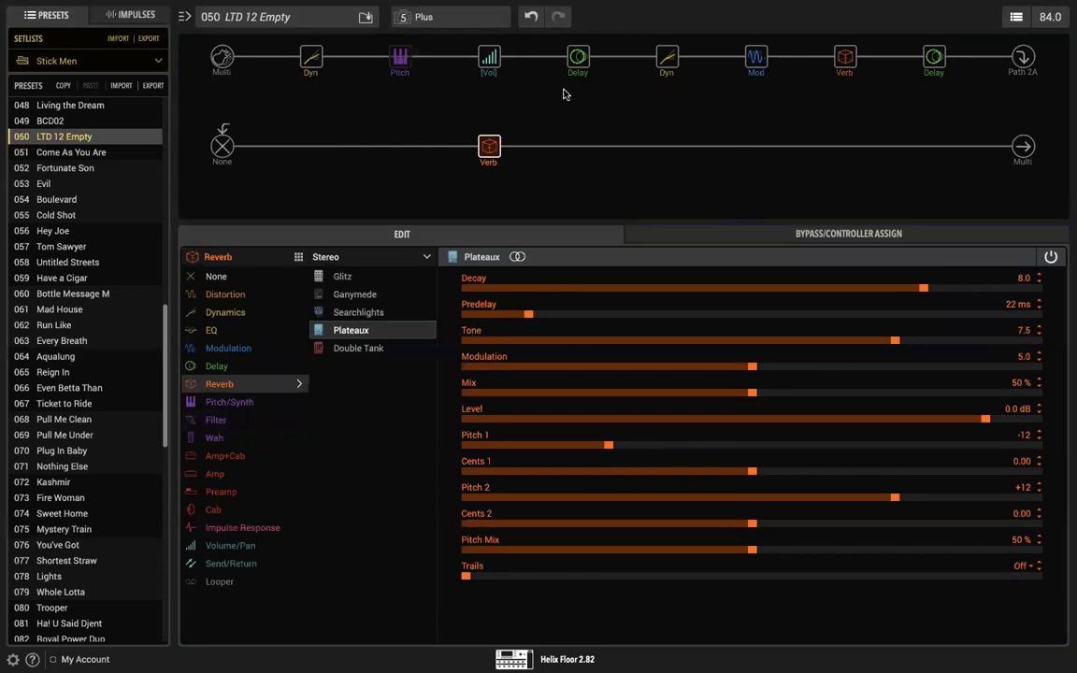
Step: Add a mono Optical Trem in the empty slot directly before the Plateaux reverb on the second path
{"action": "left_click", "coordinate": [579, 148]}
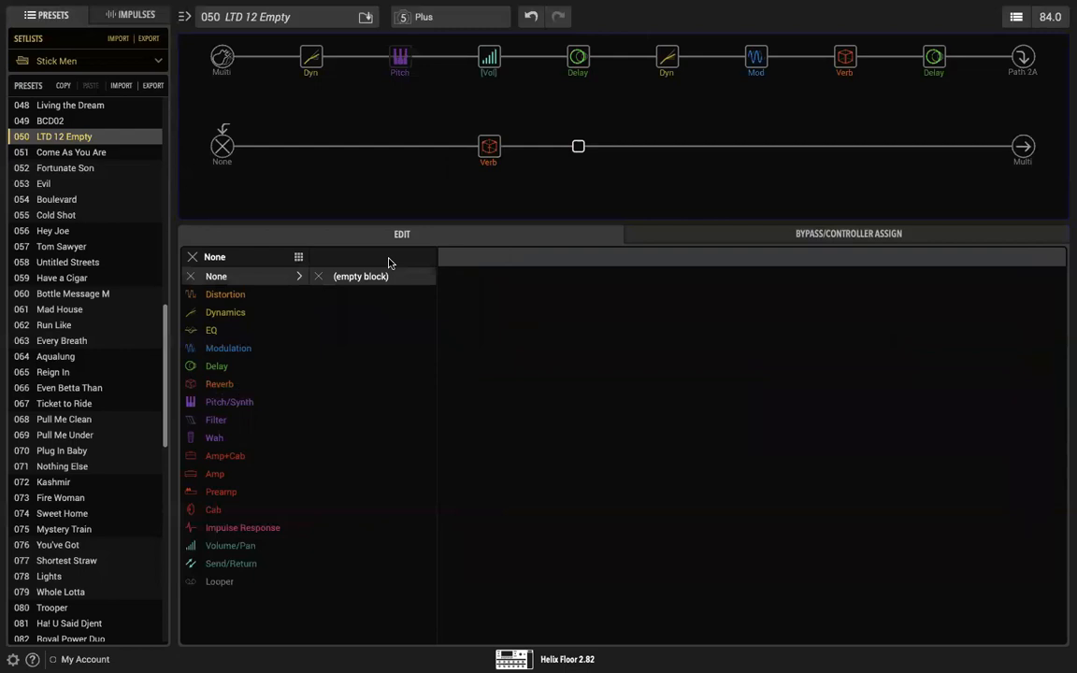
{"action": "left_click", "coordinate": [489, 147]}
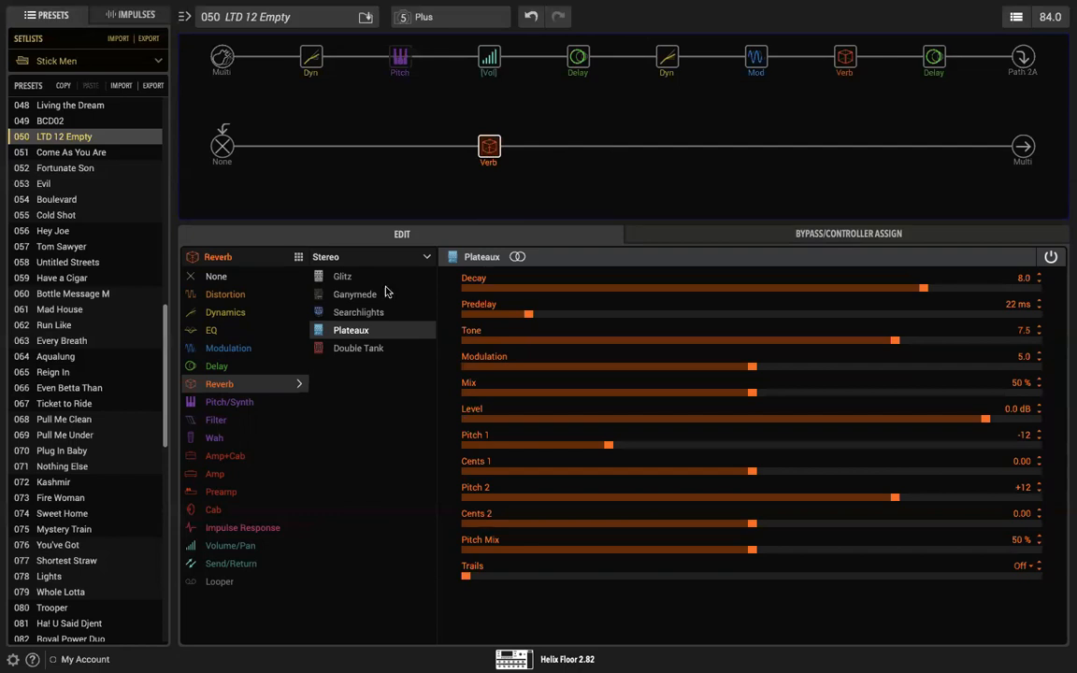
{"action": "left_click", "coordinate": [234, 352]}
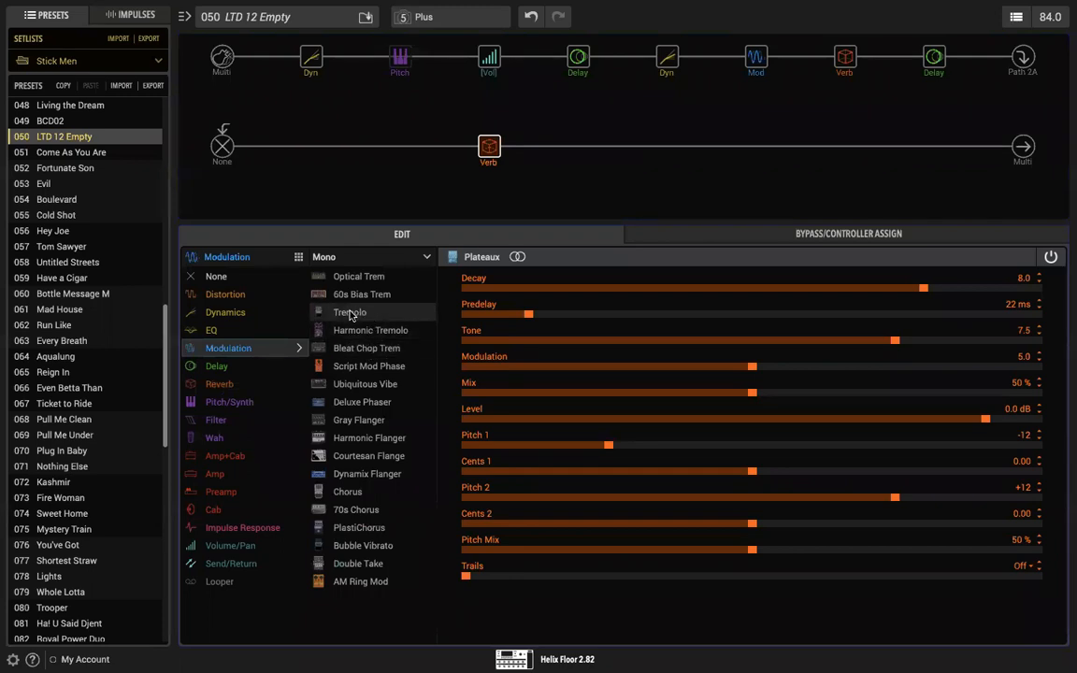
{"action": "left_click_drag", "start_coordinate": [328, 312], "coordinate": [419, 161]}
{"action": "left_click", "coordinate": [358, 132]}
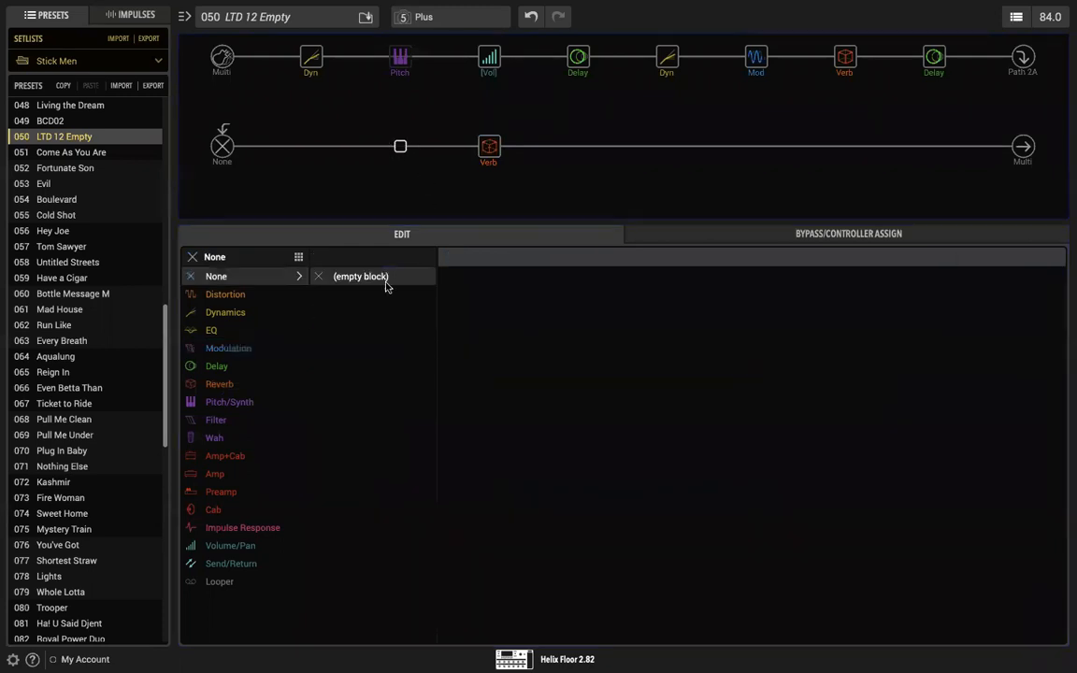
{"action": "left_click", "coordinate": [240, 355]}
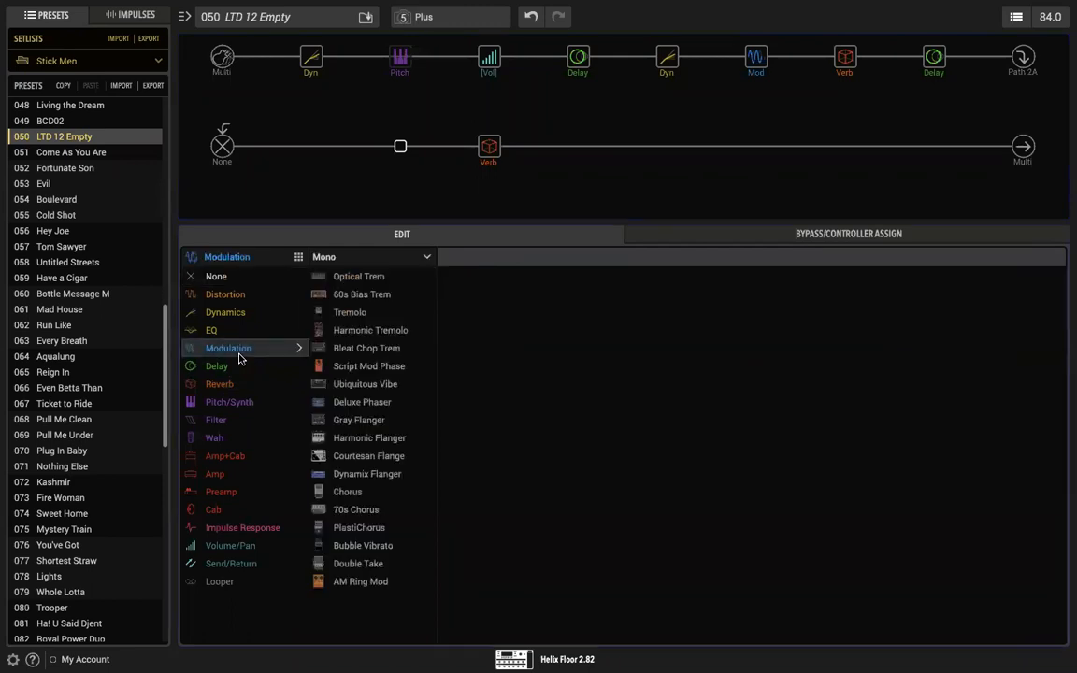
{"action": "left_click", "coordinate": [350, 278]}
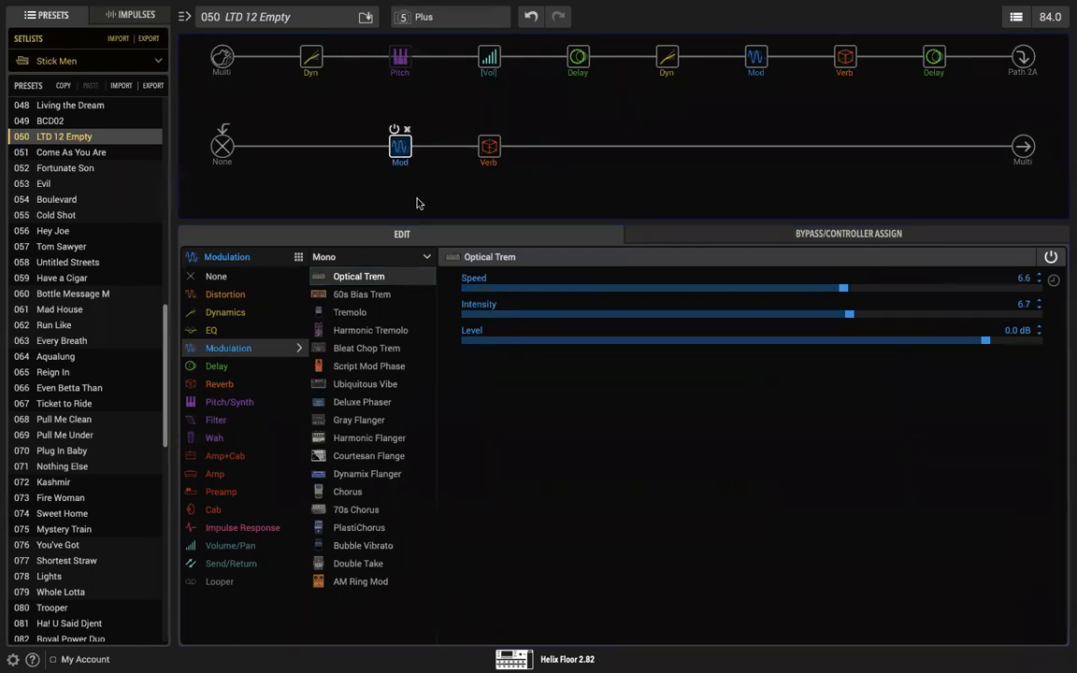
Step: Try a Speed of 7.7 on the Optical Trem and switch the block from mono to its stereo version
{"action": "left_click", "coordinate": [489, 146]}
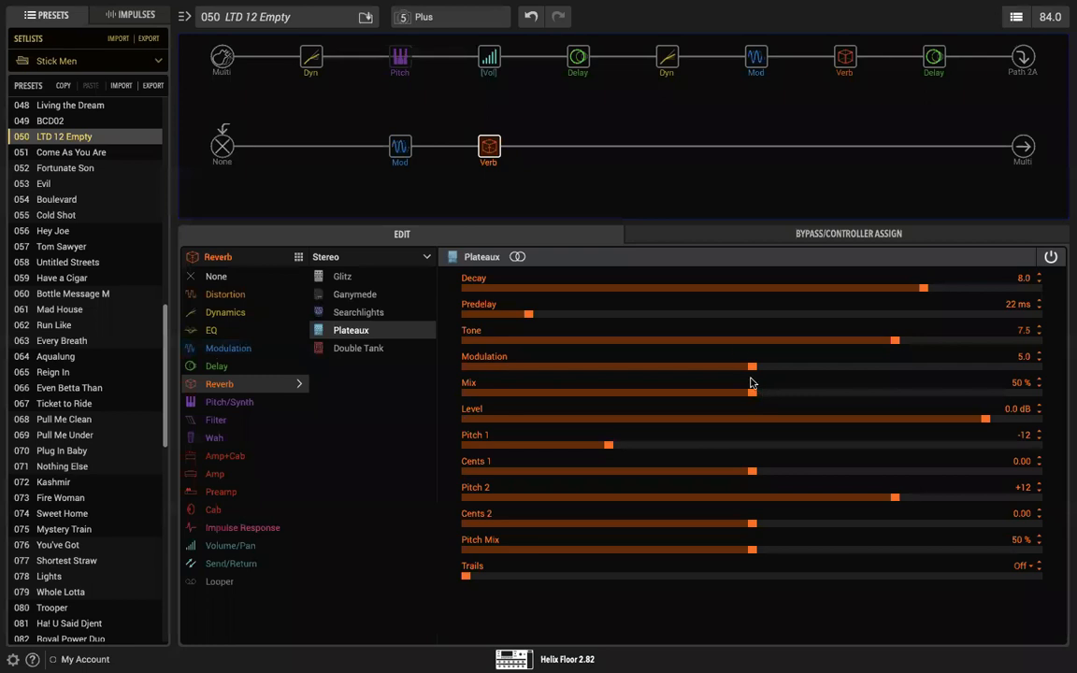
{"action": "left_click", "coordinate": [400, 148]}
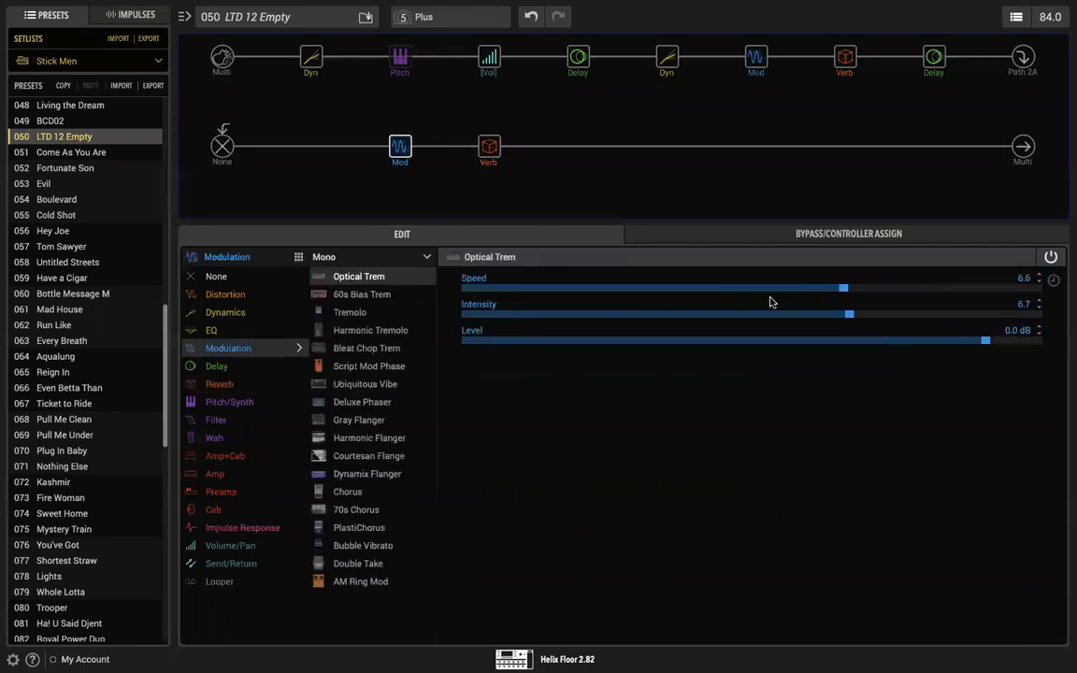
{"action": "left_click_drag", "start_coordinate": [844, 293], "coordinate": [907, 293]}
{"action": "left_click", "coordinate": [416, 262]}
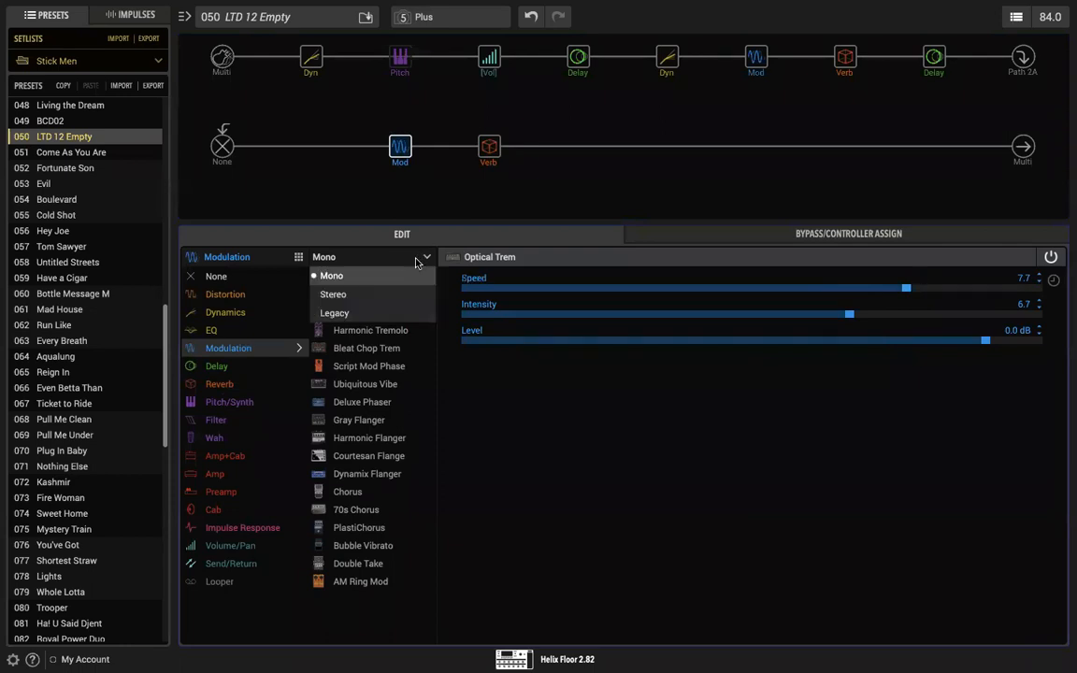
{"action": "left_click", "coordinate": [378, 296]}
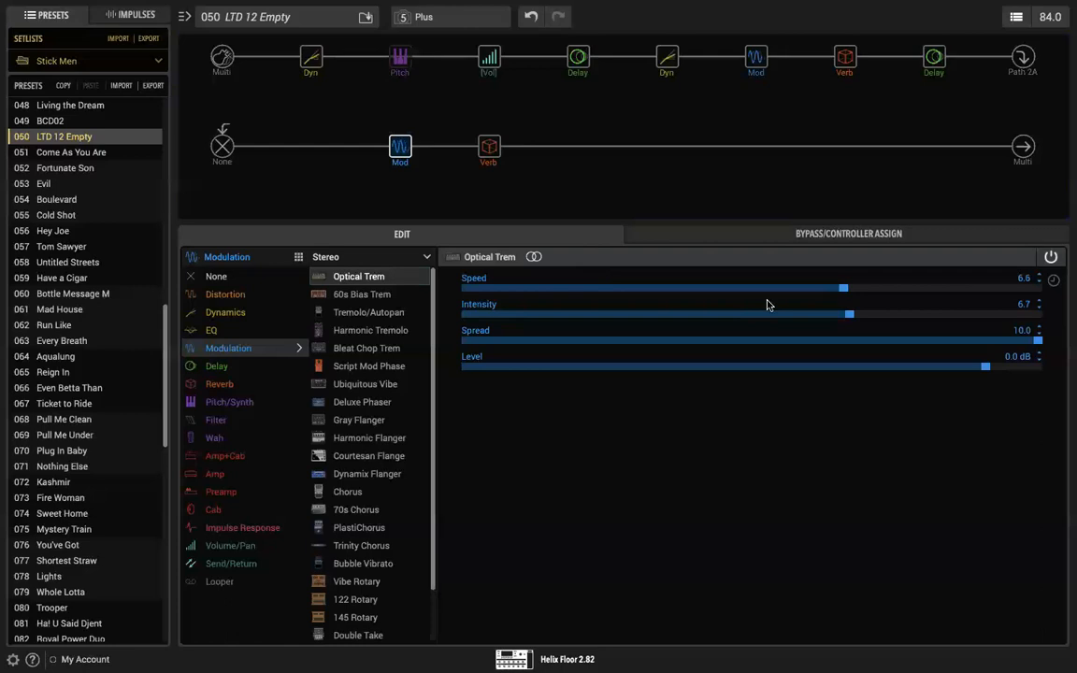
Step: Bypass the Plateaux reverb and set the Optical Trem's Speed to 1.4 and Intensity to 7.9
{"action": "left_click_drag", "start_coordinate": [844, 288], "coordinate": [754, 293]}
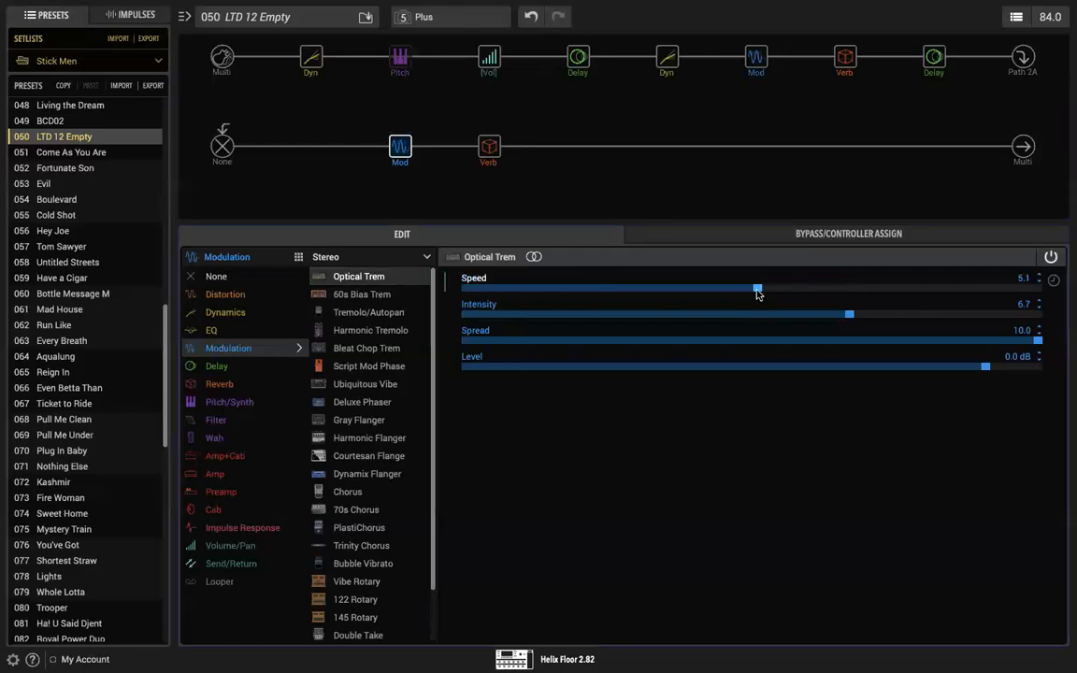
{"action": "left_click", "coordinate": [480, 131]}
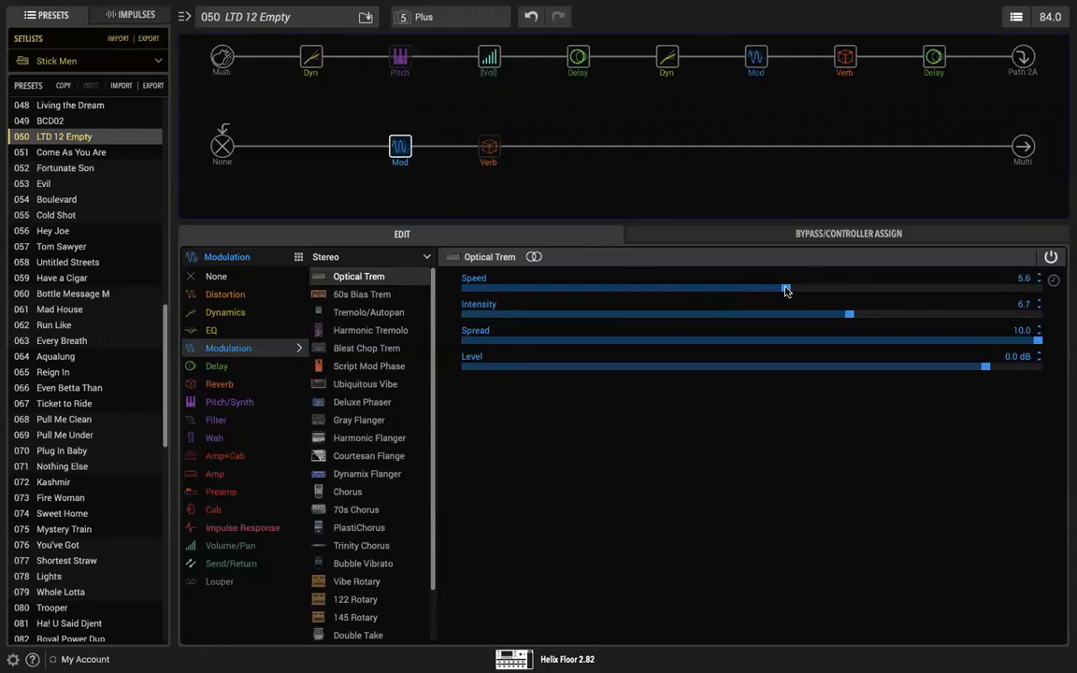
{"action": "left_click_drag", "start_coordinate": [785, 290], "coordinate": [803, 291]}
{"action": "left_click_drag", "start_coordinate": [868, 295], "coordinate": [706, 289]}
{"action": "left_click_drag", "start_coordinate": [634, 278], "coordinate": [548, 293]}
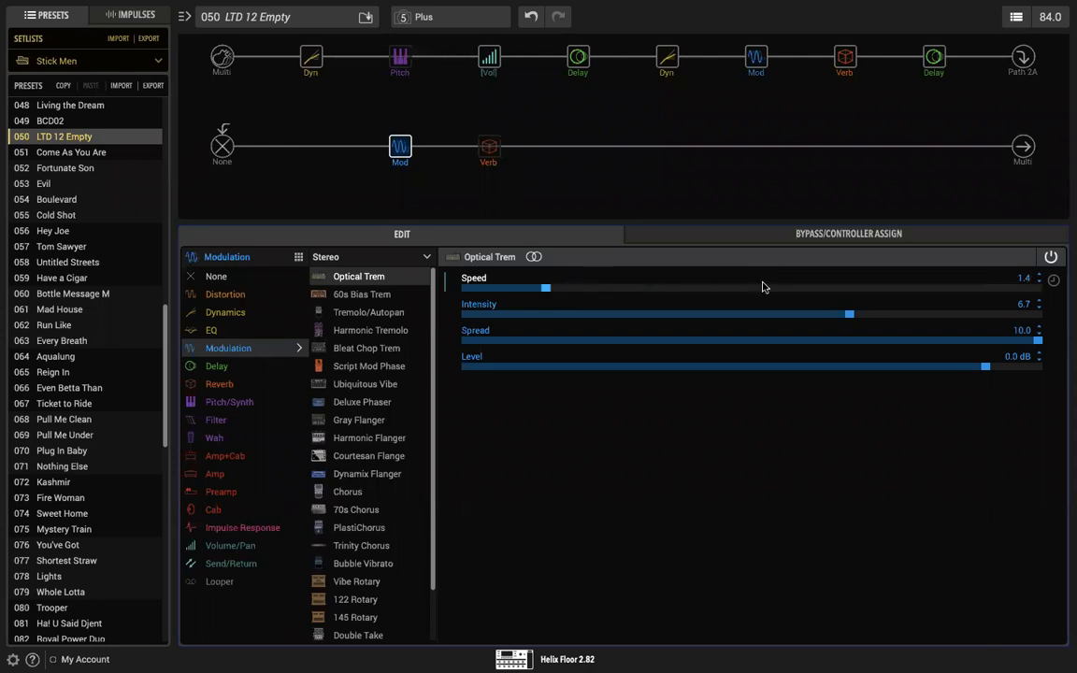
{"action": "left_click_drag", "start_coordinate": [847, 317], "coordinate": [916, 321]}
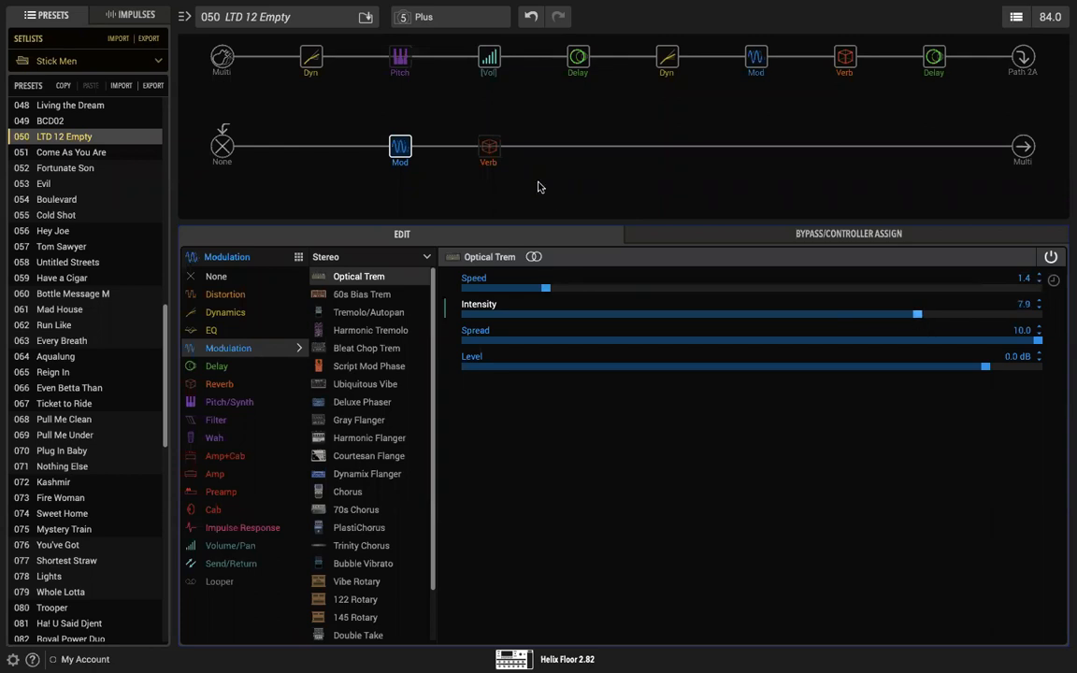
Step: Enable the Plateaux reverb again, try its Mix at 0 % and 100 %, and set it to 57 %
{"action": "mouse_move", "coordinate": [485, 137]}
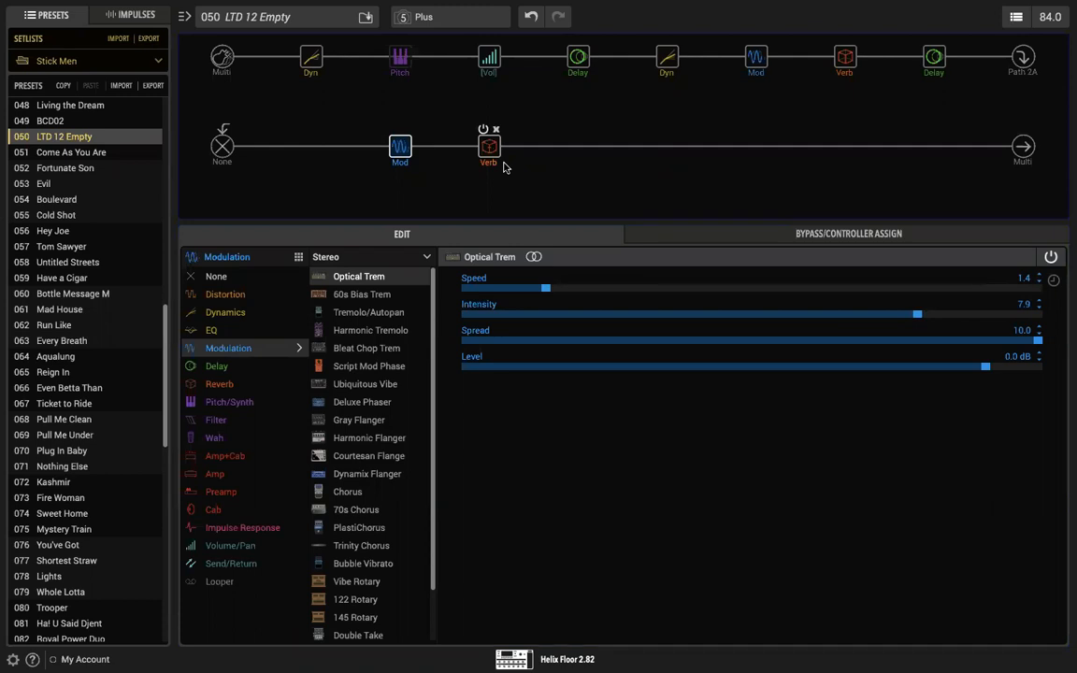
{"action": "left_click", "coordinate": [489, 145]}
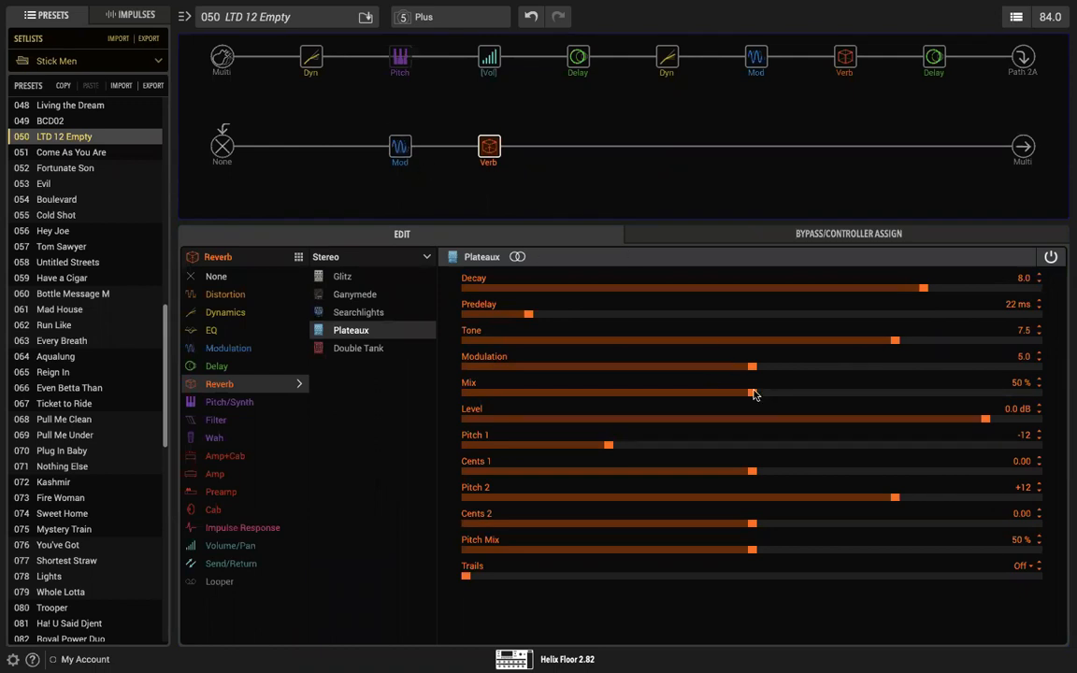
{"action": "left_click_drag", "start_coordinate": [755, 395], "coordinate": [454, 399]}
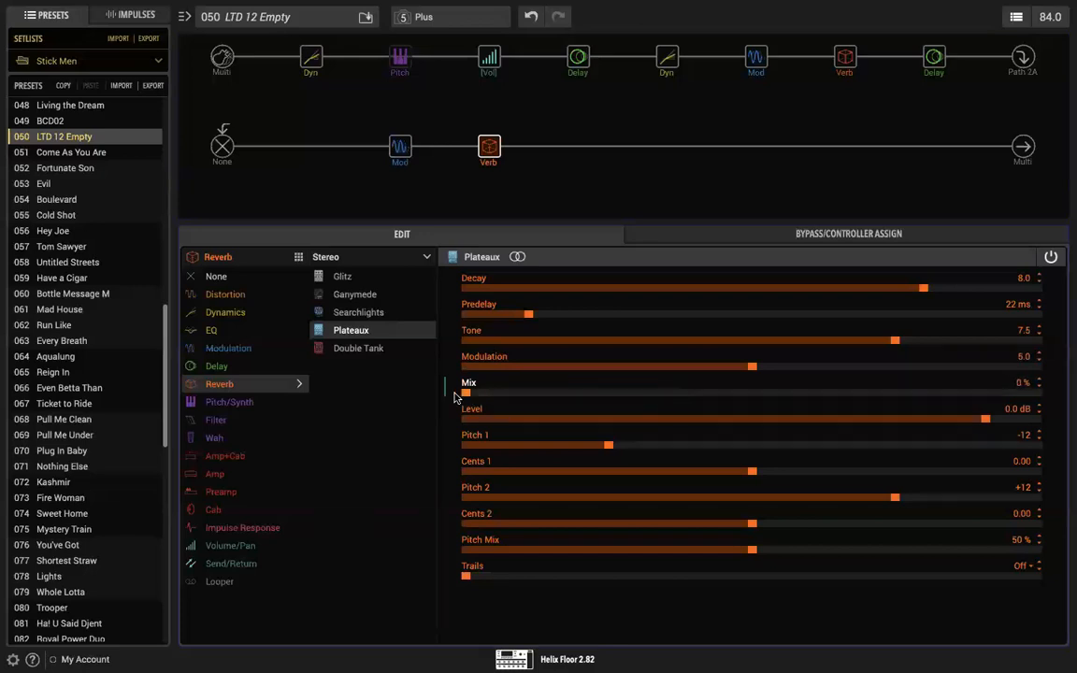
{"action": "left_click_drag", "start_coordinate": [455, 397], "coordinate": [1068, 391]}
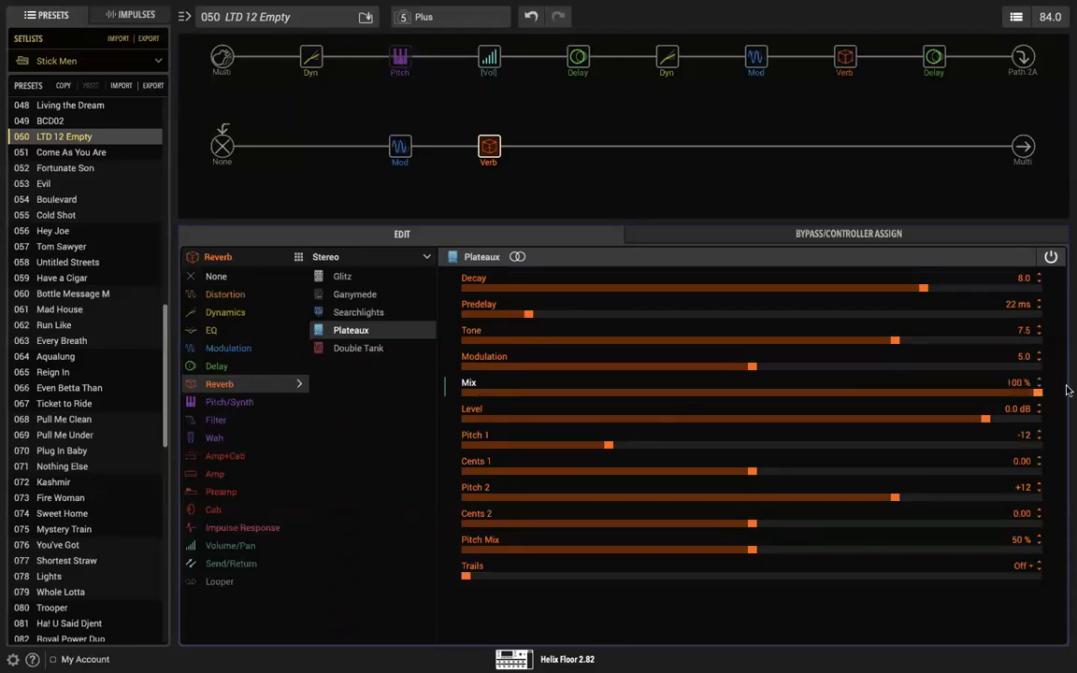
{"action": "left_click_drag", "start_coordinate": [1067, 391], "coordinate": [795, 394]}
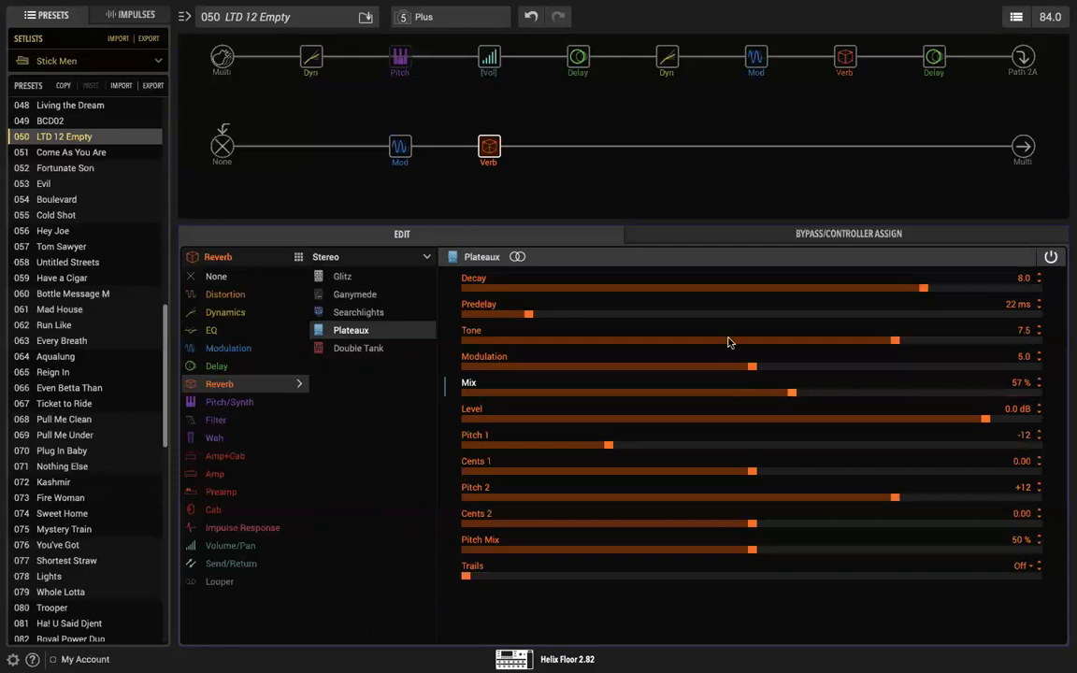
Step: Review the pedal-controlled parameters of the Simple Delay and the Volume block
{"action": "mouse_move", "coordinate": [580, 62]}
{"action": "left_click", "coordinate": [578, 58]}
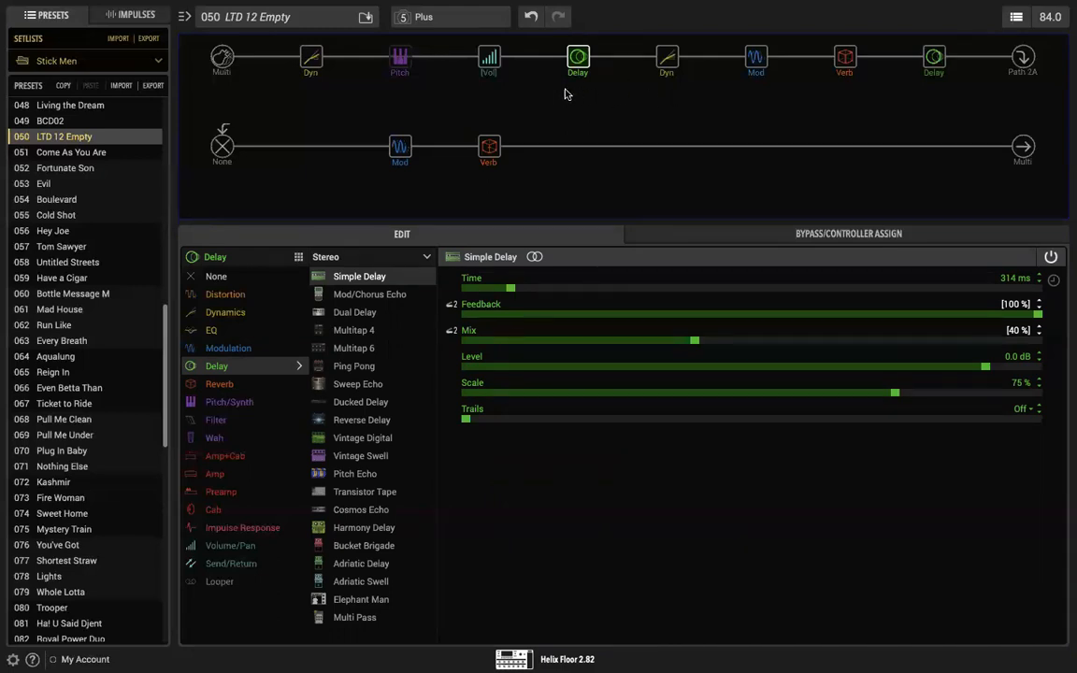
{"action": "mouse_move", "coordinate": [581, 62]}
{"action": "left_click", "coordinate": [489, 57]}
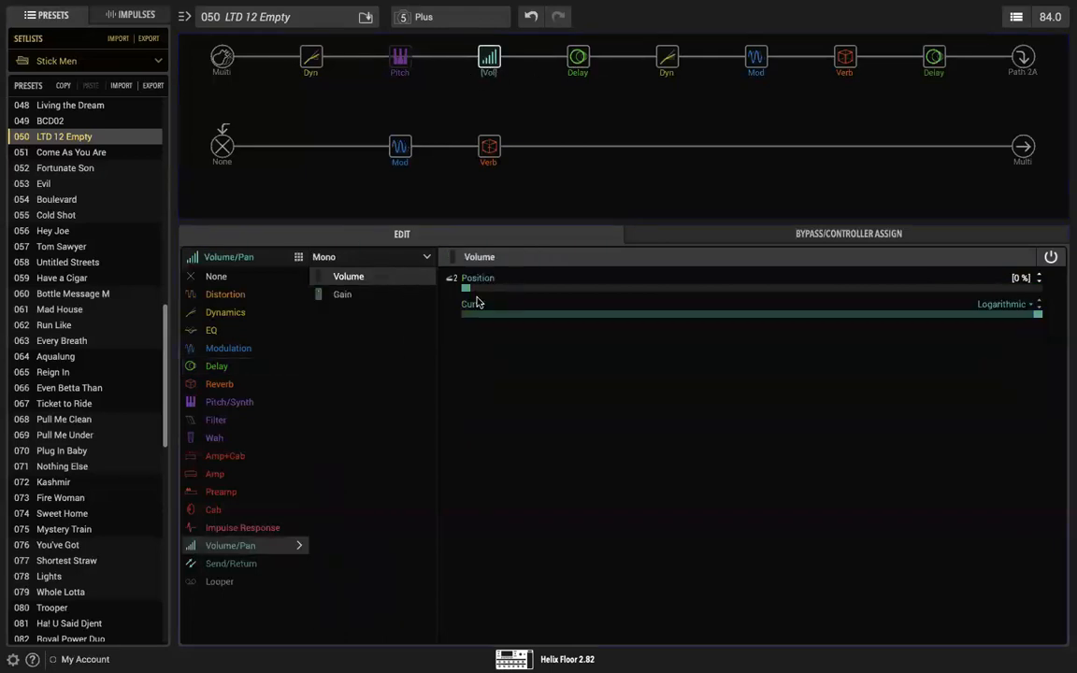
{"action": "mouse_move", "coordinate": [584, 63]}
{"action": "mouse_move", "coordinate": [754, 62]}
Step: Bypass the Simple Delay, Plateaux reverb, Optical Trem and Reverse Delay, checking the 70s Chorus and Plate reverb settings
{"action": "left_click", "coordinate": [579, 59]}
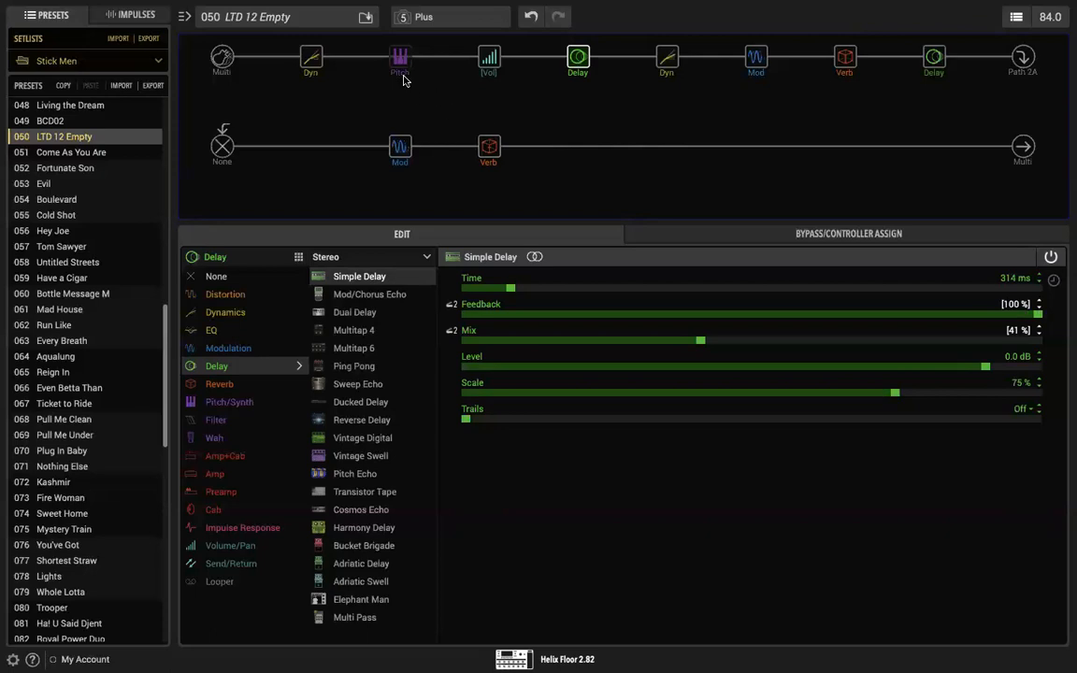
{"action": "mouse_move", "coordinate": [570, 47]}
{"action": "left_click", "coordinate": [571, 39]}
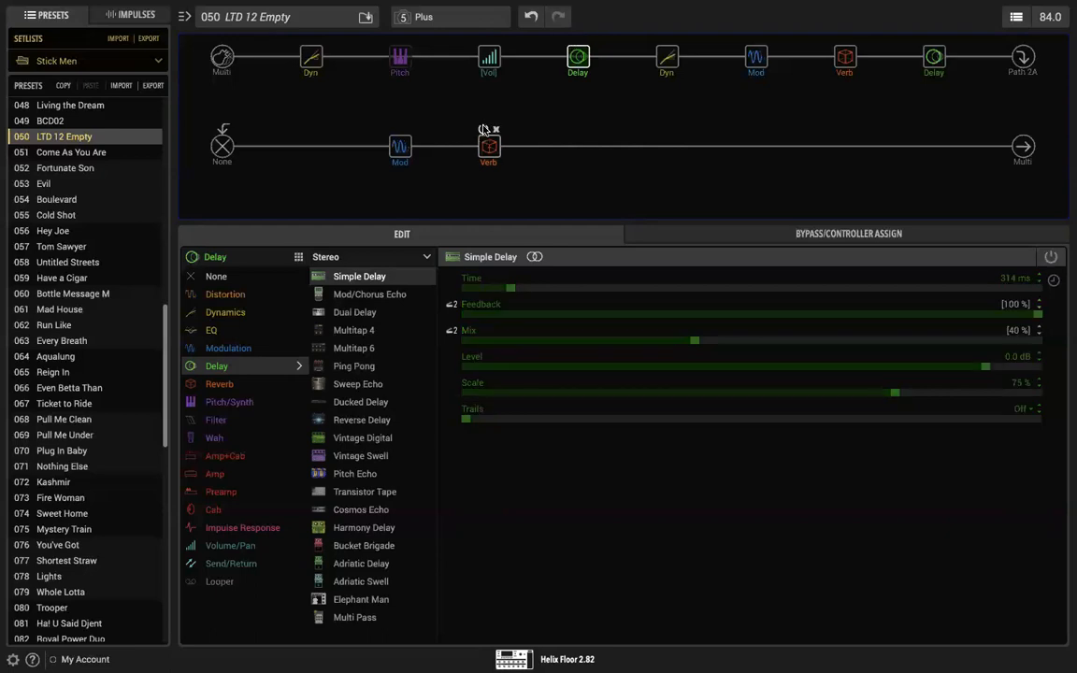
{"action": "left_click", "coordinate": [482, 129]}
{"action": "mouse_move", "coordinate": [397, 136]}
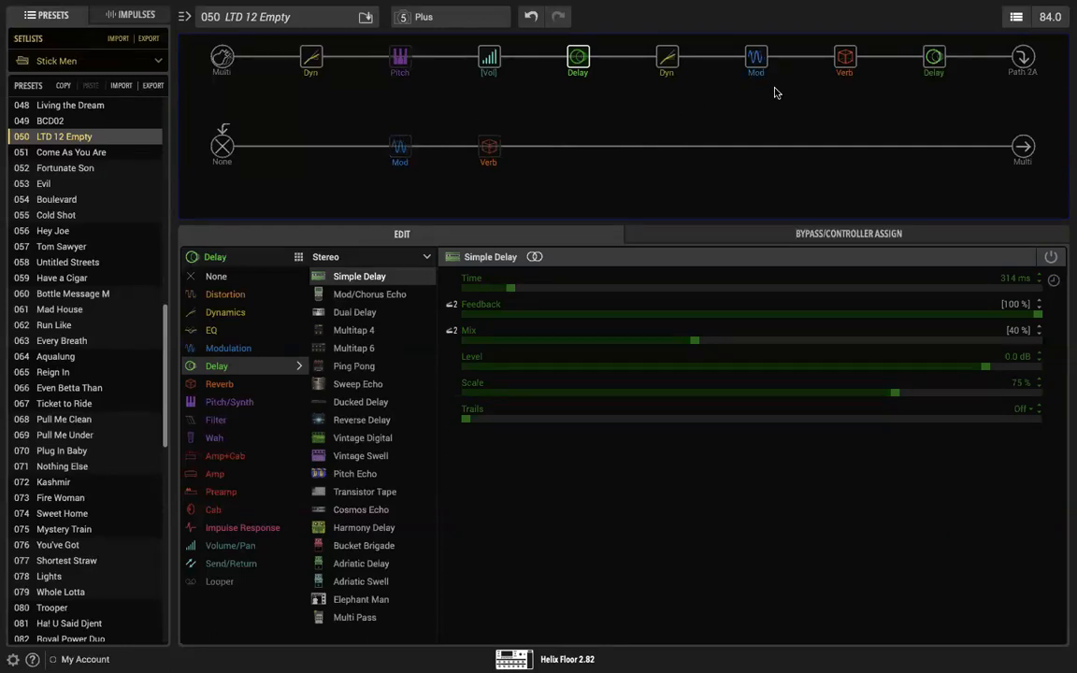
{"action": "left_click", "coordinate": [758, 59]}
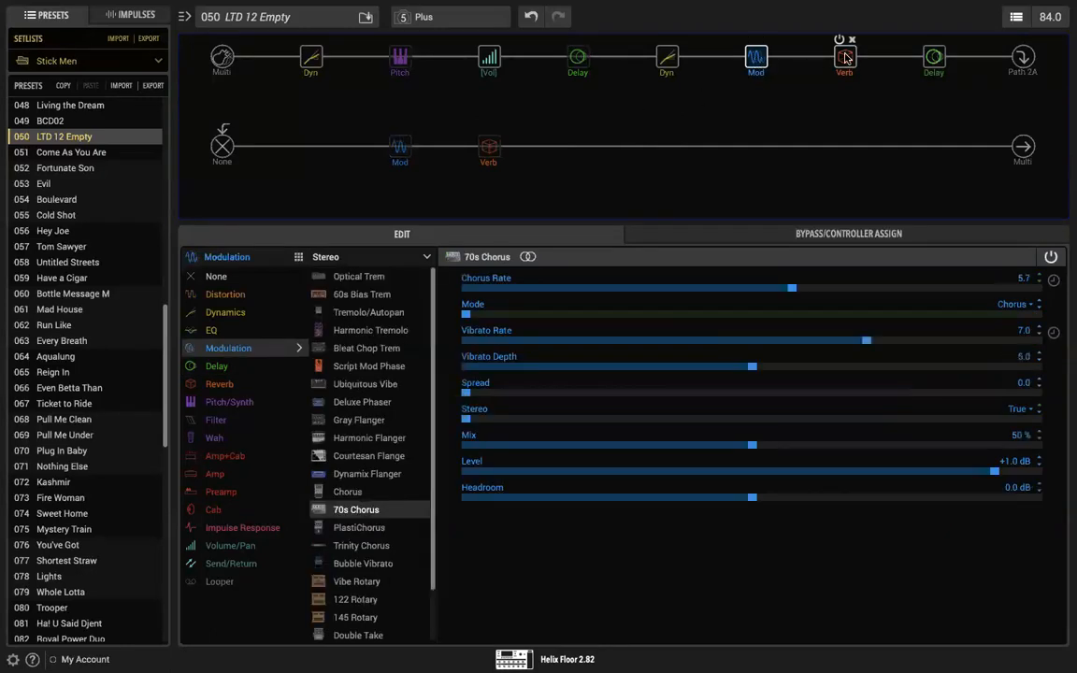
{"action": "left_click", "coordinate": [844, 56]}
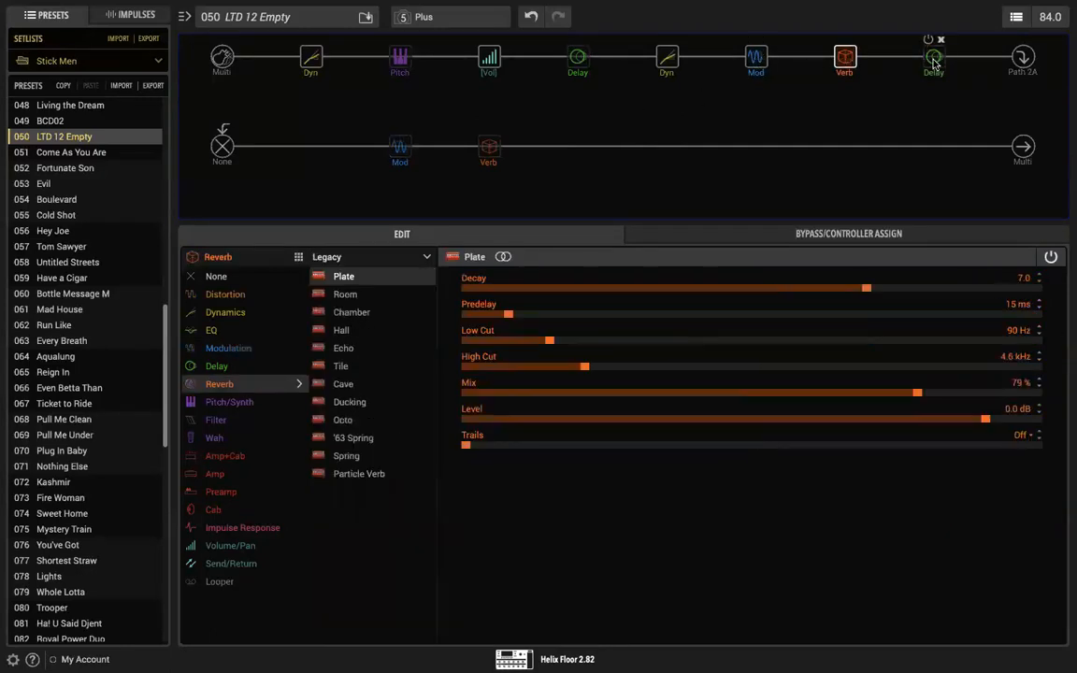
Step: Review the Reverse Delay's parameters and set the Plate reverb's Mix to 38 %
{"action": "left_click", "coordinate": [932, 56]}
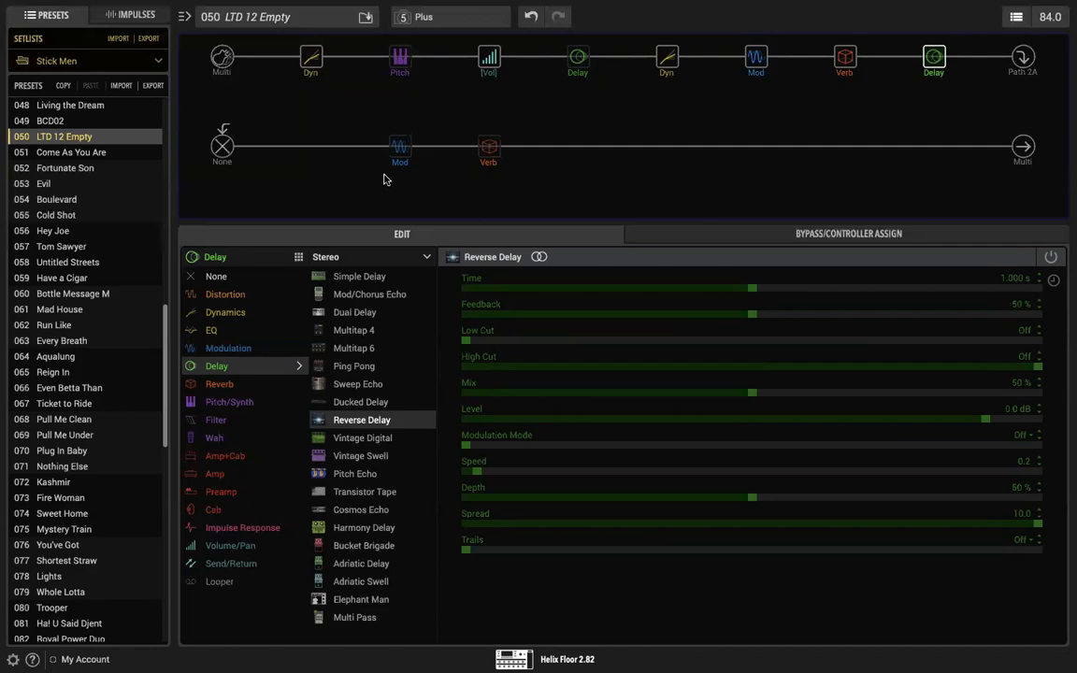
{"action": "left_click", "coordinate": [844, 58]}
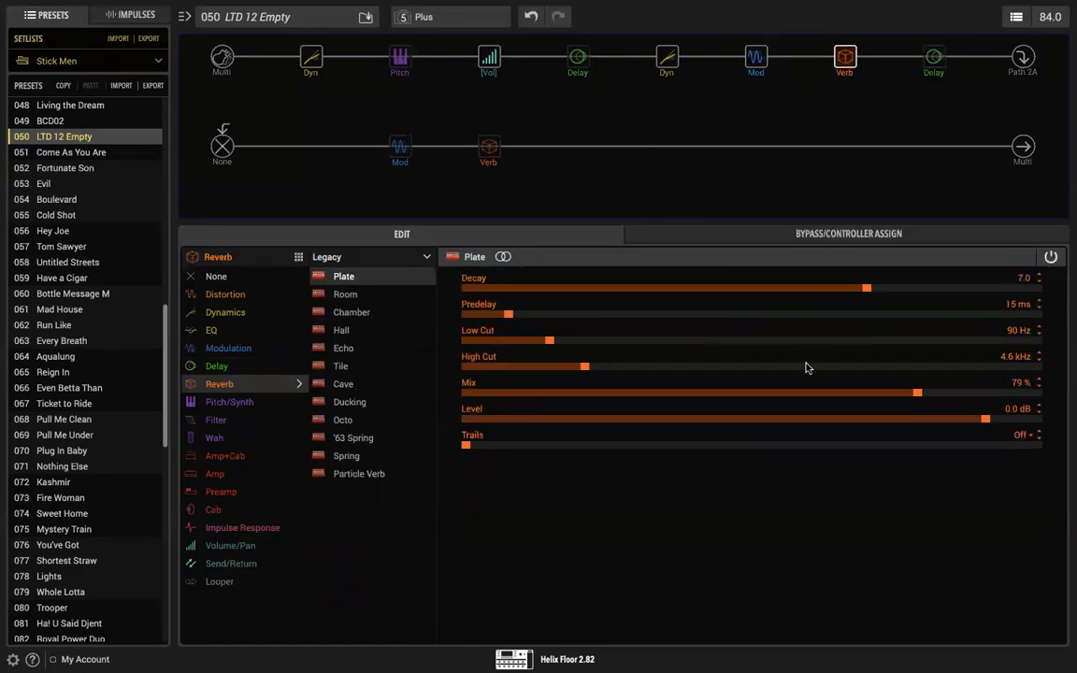
{"action": "left_click_drag", "start_coordinate": [919, 396], "coordinate": [688, 392]}
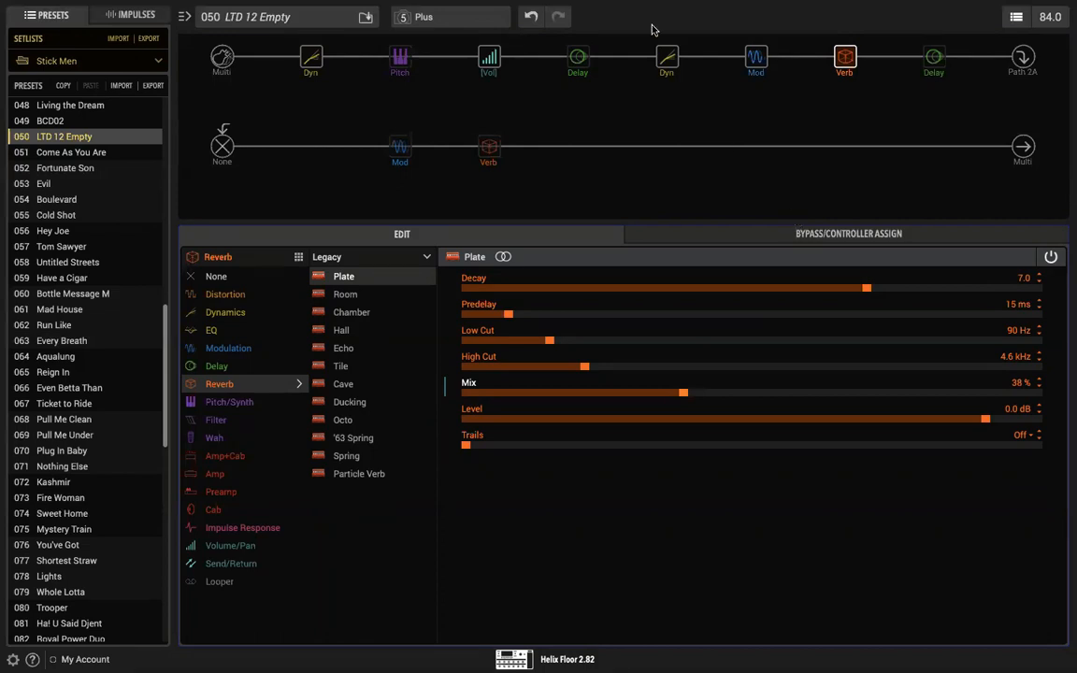
Step: Bypass the Plate reverb, 70s Chorus and Simple Pitch on the first path, and enable the Plateaux reverb on the second
{"action": "left_click", "coordinate": [397, 55]}
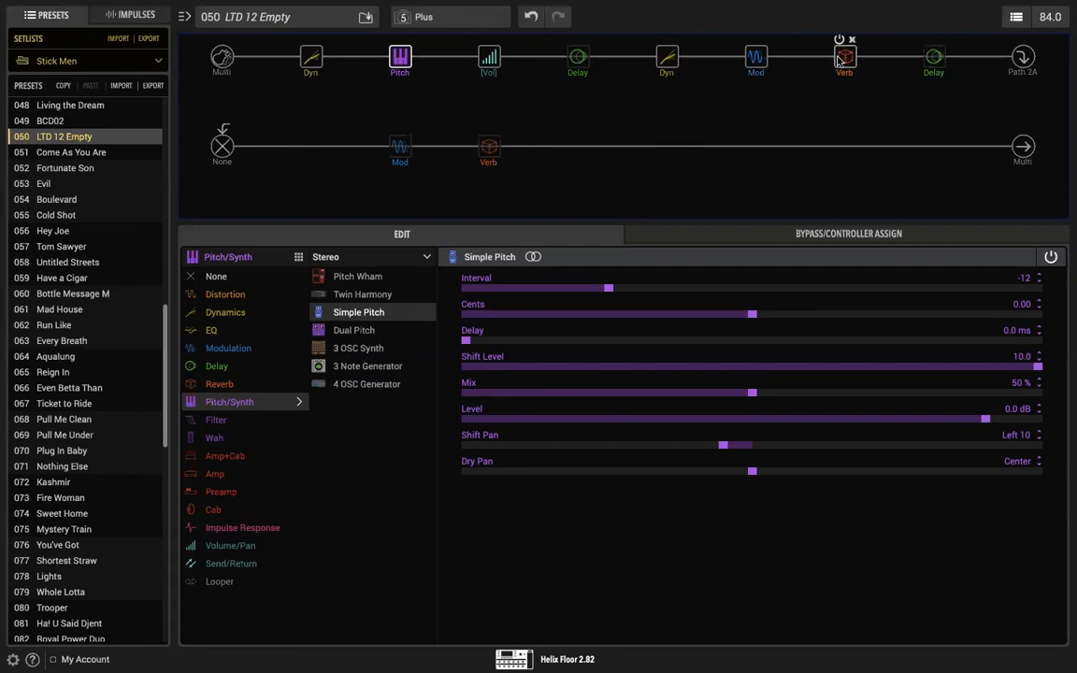
{"action": "left_click", "coordinate": [839, 41]}
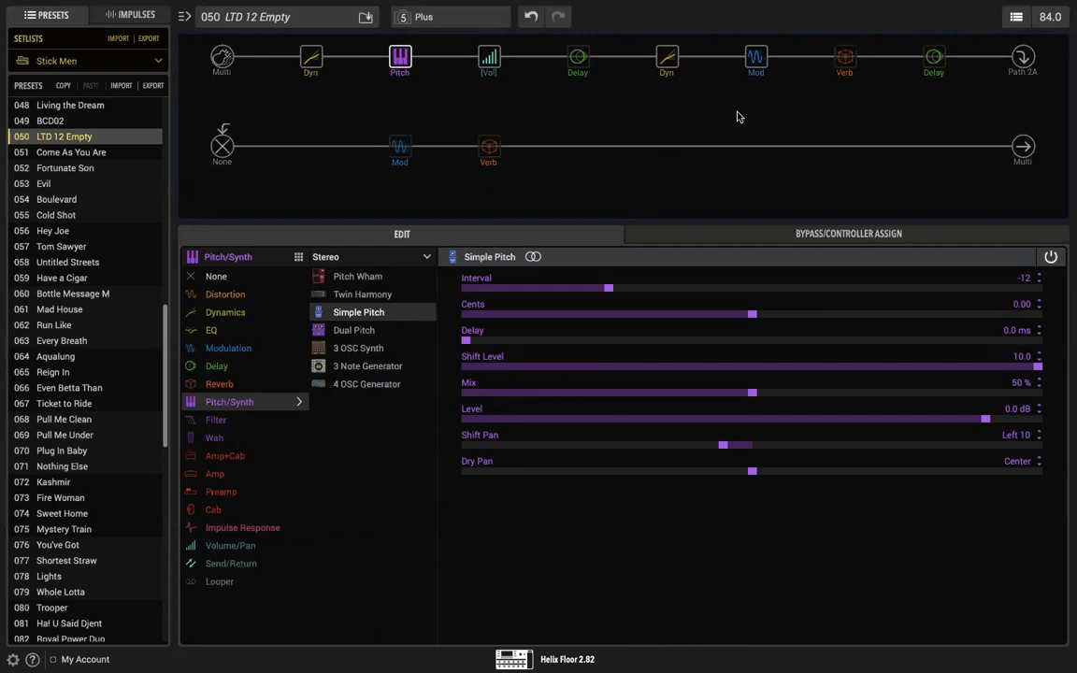
{"action": "left_click", "coordinate": [751, 42]}
{"action": "left_click", "coordinate": [394, 41]}
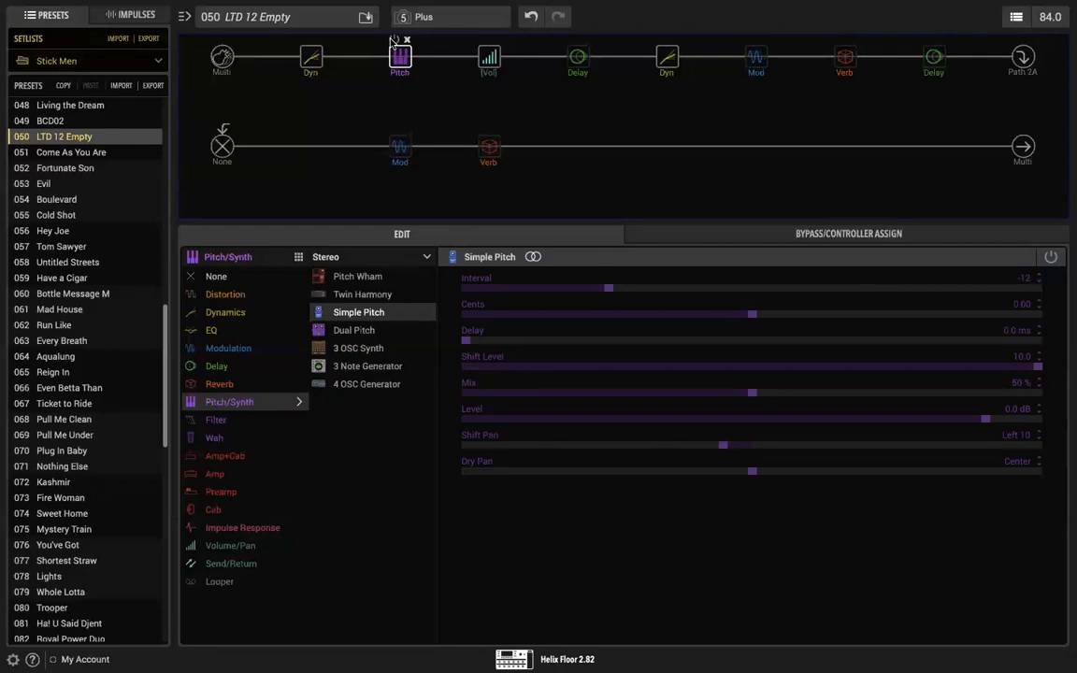
{"action": "left_click", "coordinate": [484, 130]}
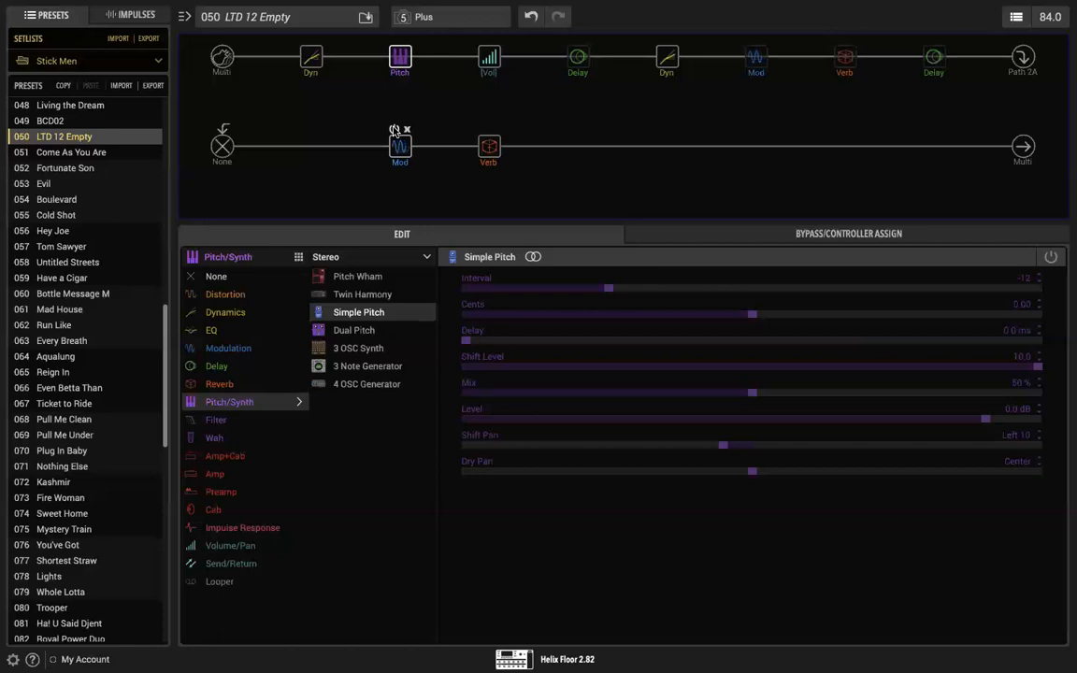
Step: Move the Optical Trem after the Plateaux reverb, comparing both orders, and set its Level to -3.1 dB
{"action": "left_click_drag", "start_coordinate": [399, 148], "coordinate": [549, 154]}
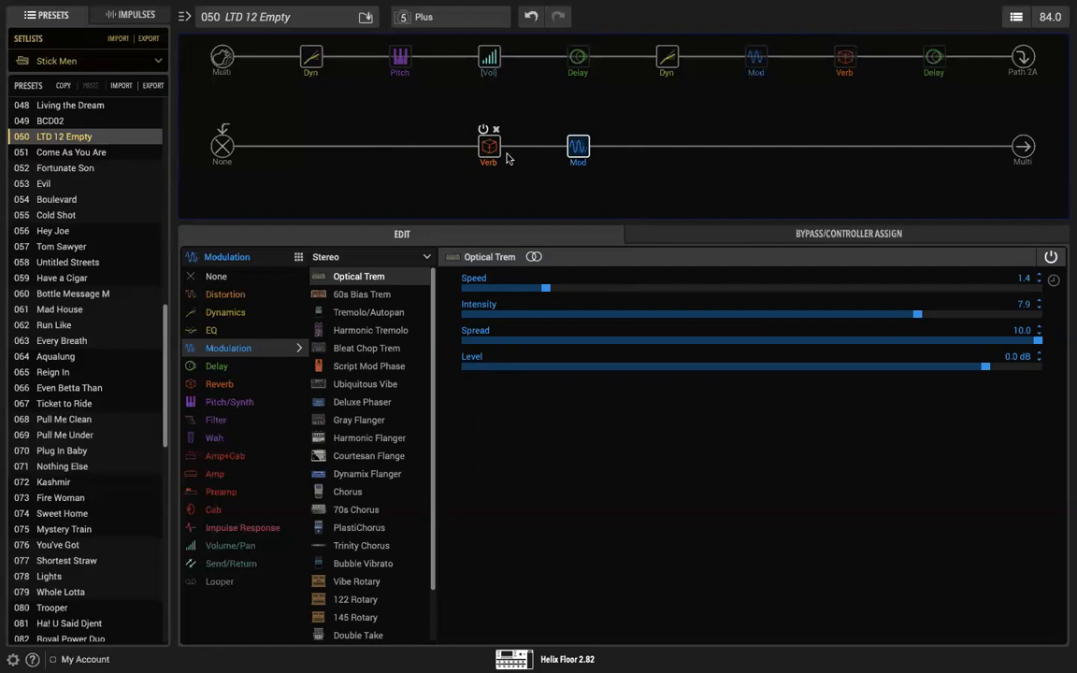
{"action": "left_click_drag", "start_coordinate": [576, 147], "coordinate": [484, 151]}
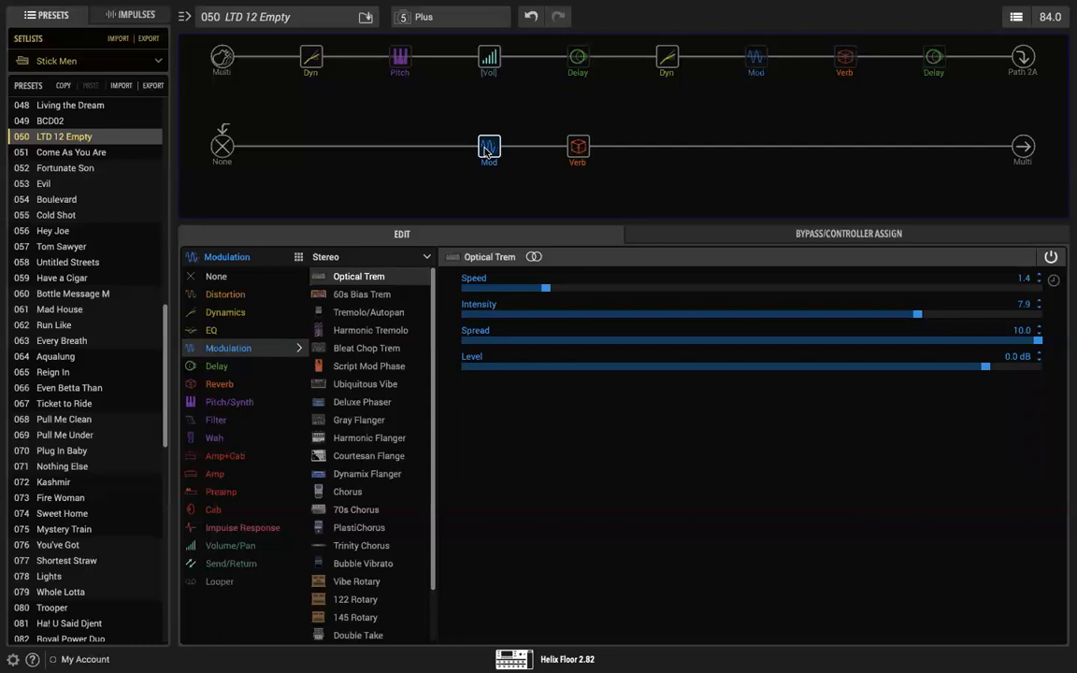
{"action": "left_click_drag", "start_coordinate": [489, 146], "coordinate": [578, 151]}
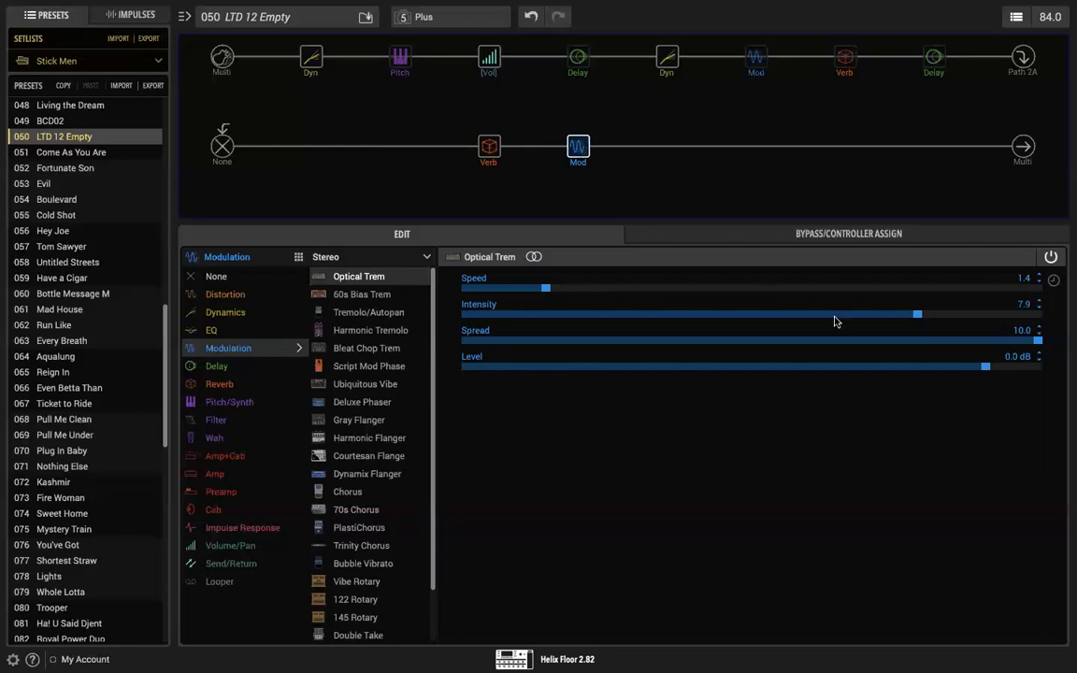
{"action": "left_click_drag", "start_coordinate": [985, 365], "coordinate": [960, 365]}
Step: Add a stereo Harmony Delay to the second path and move it ahead of the Plateaux reverb
{"action": "left_click", "coordinate": [667, 145]}
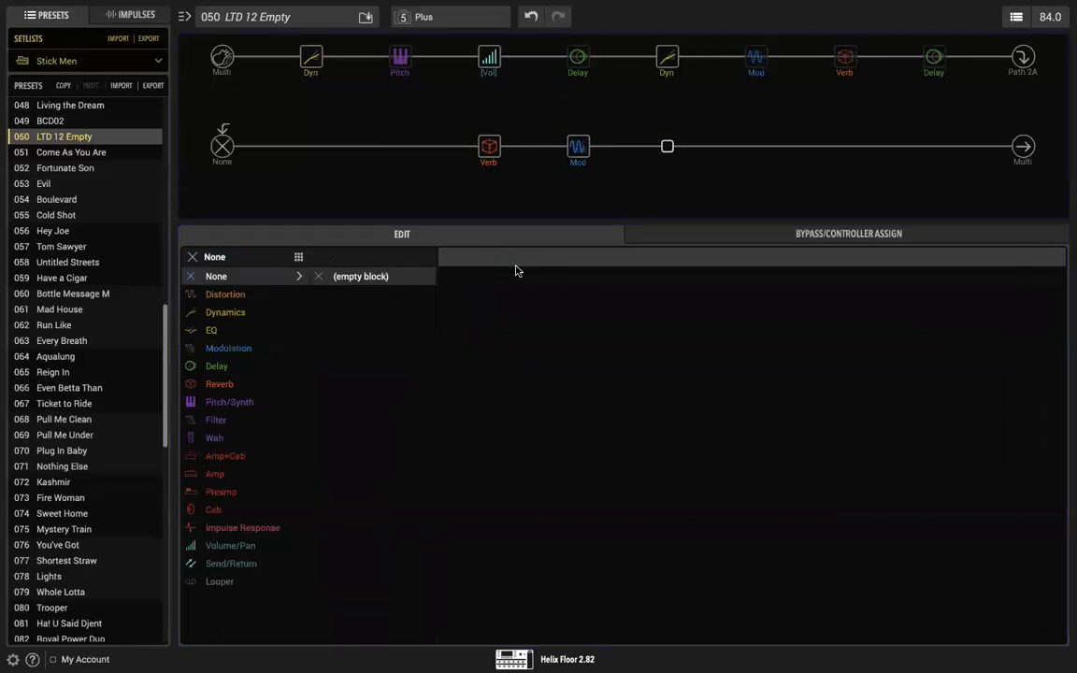
{"action": "left_click", "coordinate": [271, 367]}
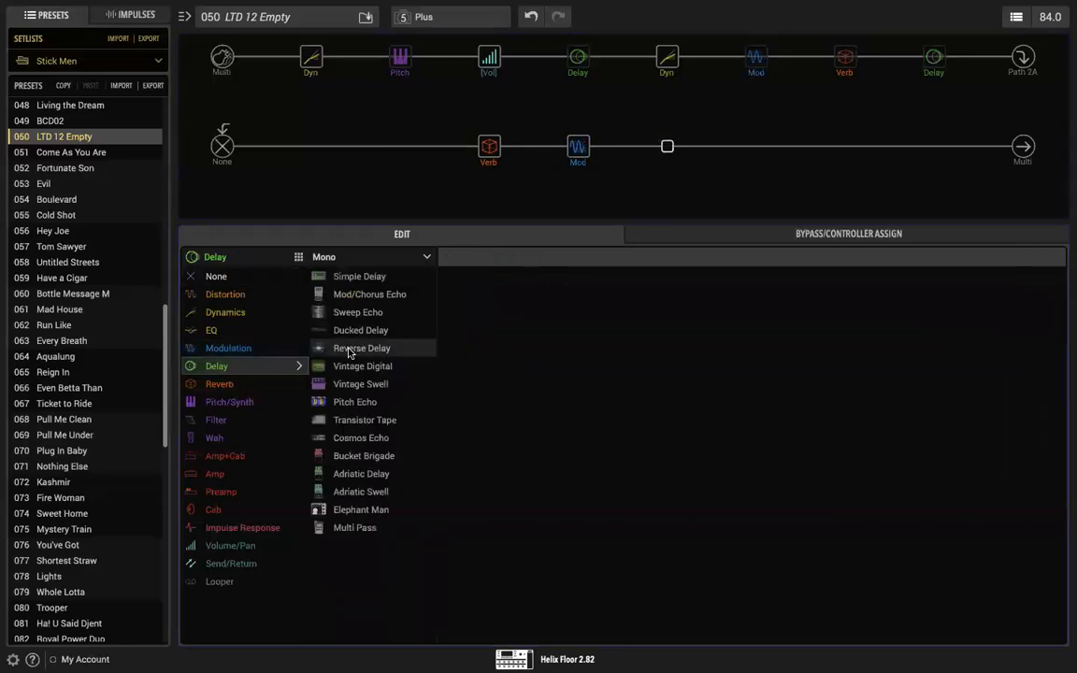
{"action": "left_click", "coordinate": [363, 258]}
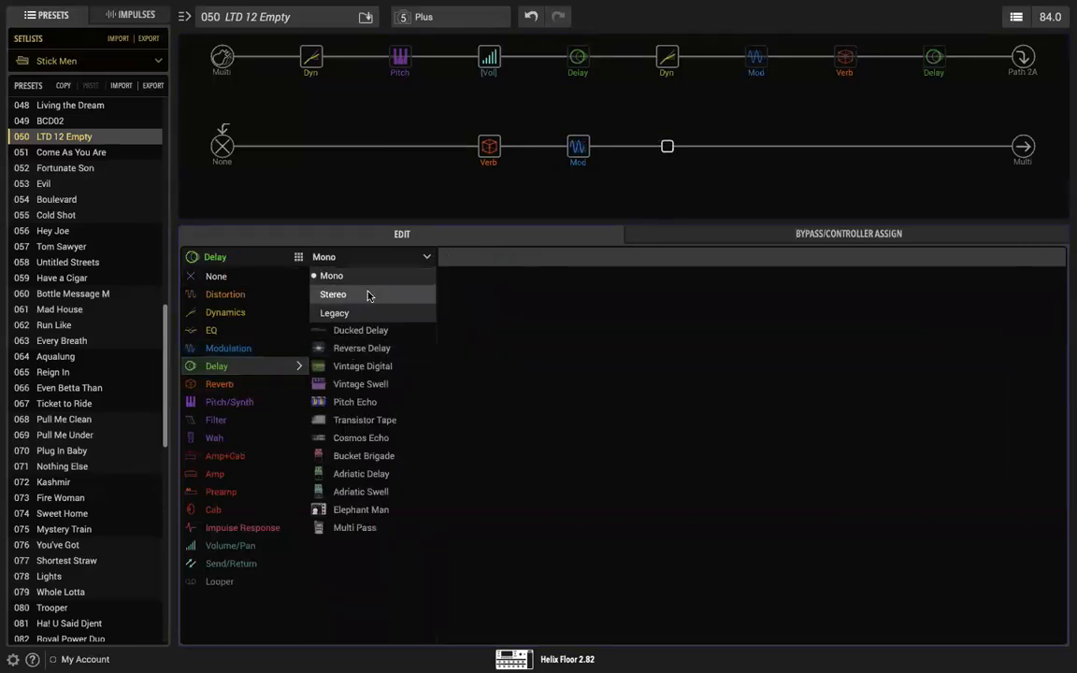
{"action": "left_click", "coordinate": [370, 294]}
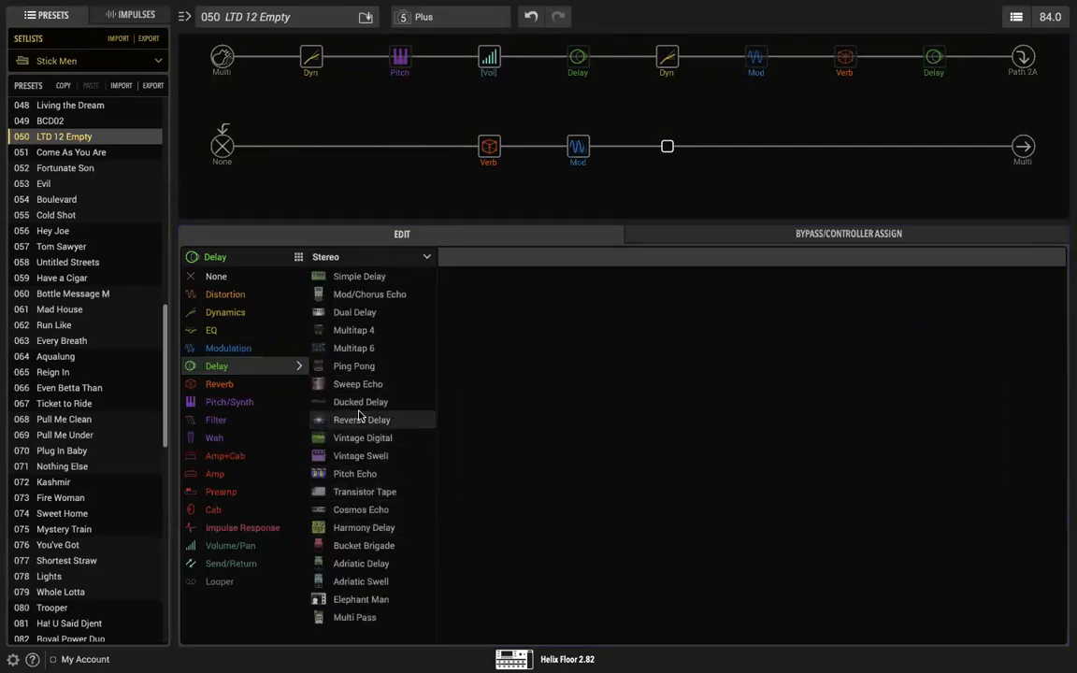
{"action": "left_click", "coordinate": [366, 529]}
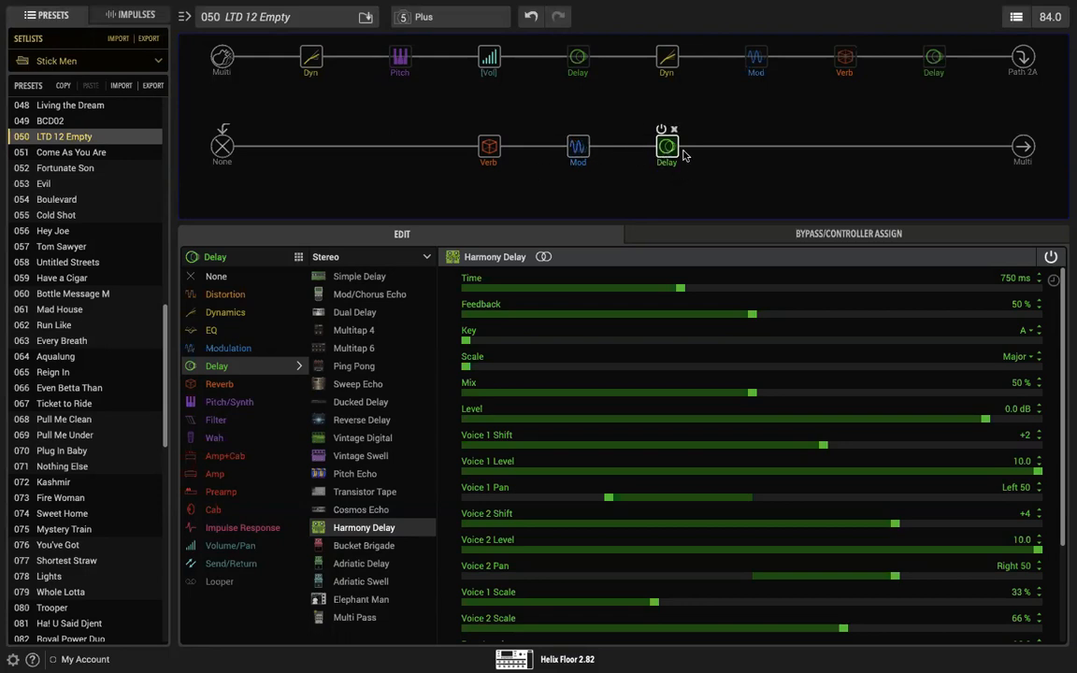
{"action": "left_click_drag", "start_coordinate": [667, 150], "coordinate": [405, 150]}
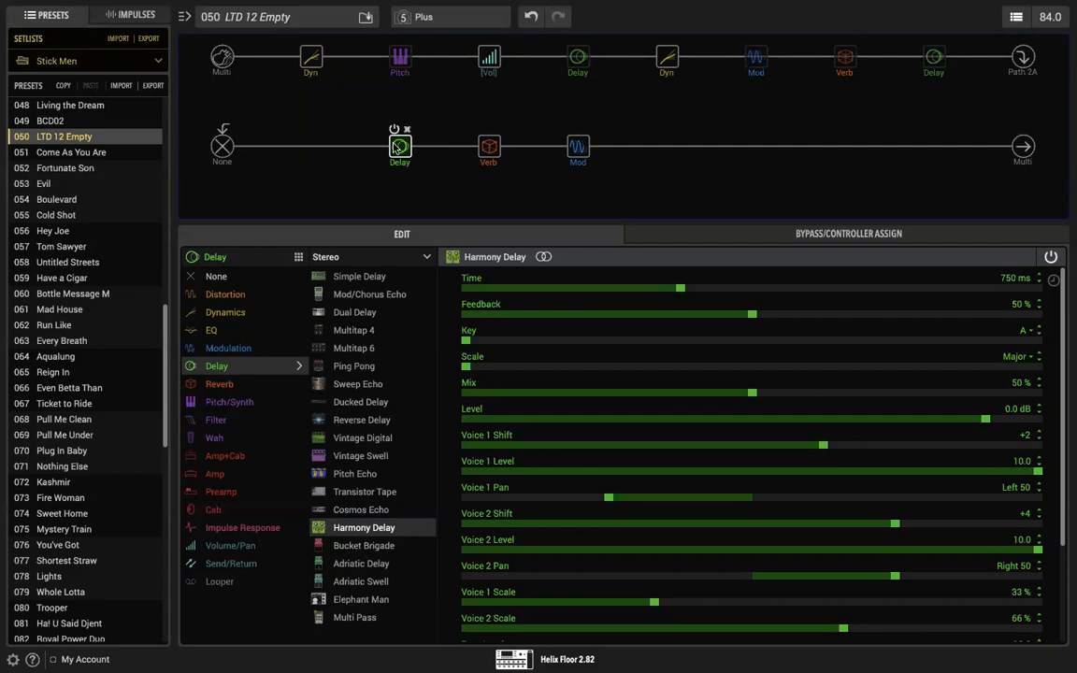
Step: Bypass the Optical Trem and lower the second path's Multi Output Level to -12.2 dB
{"action": "left_click", "coordinate": [569, 130]}
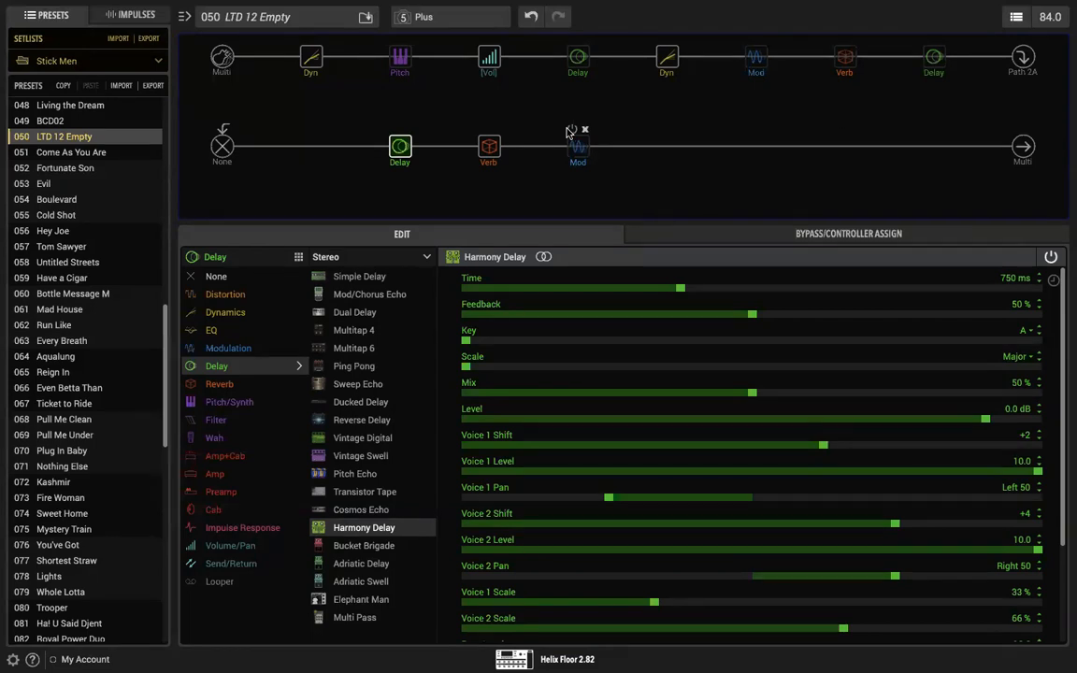
{"action": "mouse_move", "coordinate": [401, 152]}
{"action": "left_click", "coordinate": [488, 147]}
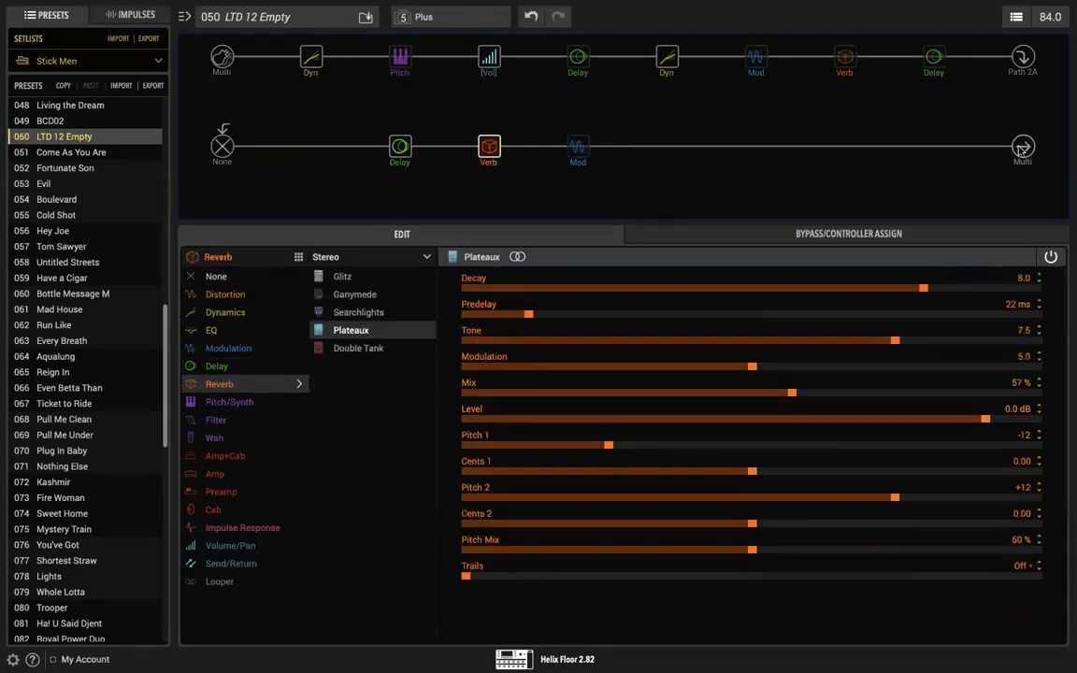
{"action": "left_click", "coordinate": [1020, 148]}
{"action": "left_click_drag", "start_coordinate": [948, 314], "coordinate": [906, 315]}
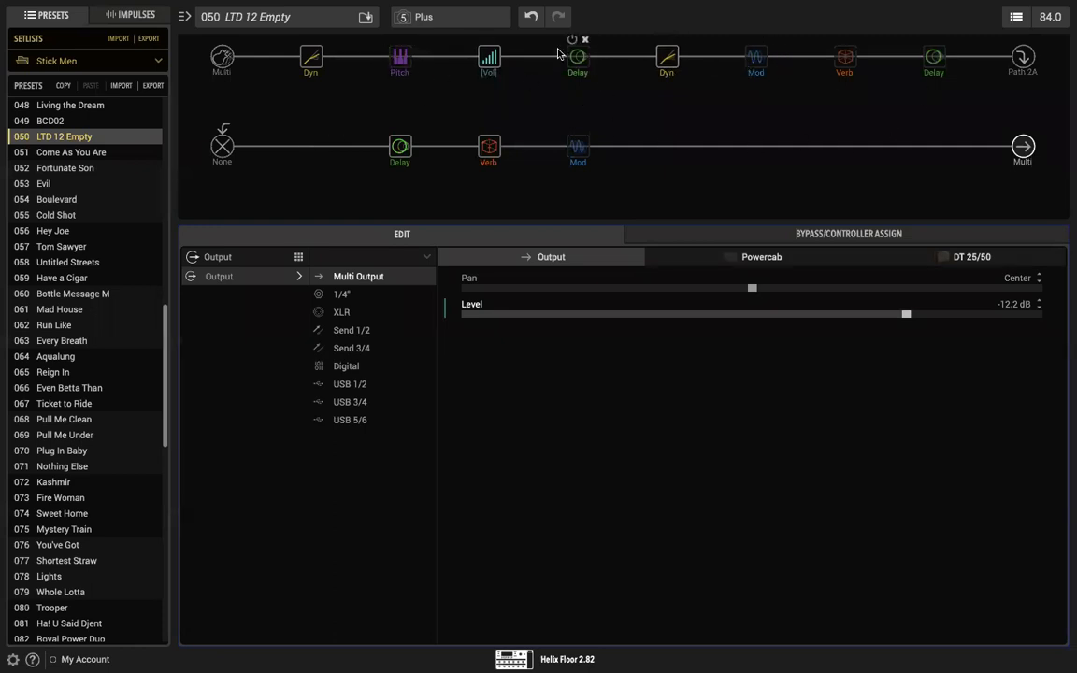
Step: Set the Level of the LA Studio Comp before the chorus to -3.5 dB and enable the 70s Chorus
{"action": "left_click", "coordinate": [670, 56]}
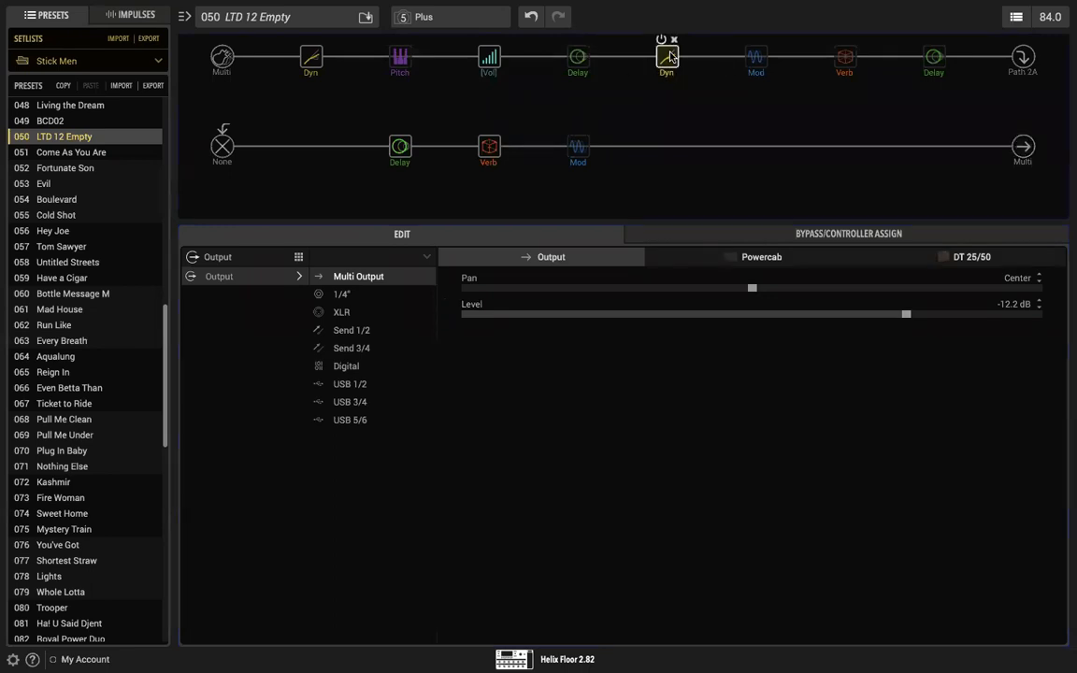
{"action": "left_click_drag", "start_coordinate": [985, 424], "coordinate": [970, 423]}
{"action": "mouse_move", "coordinate": [756, 65]}
{"action": "left_click", "coordinate": [749, 39]}
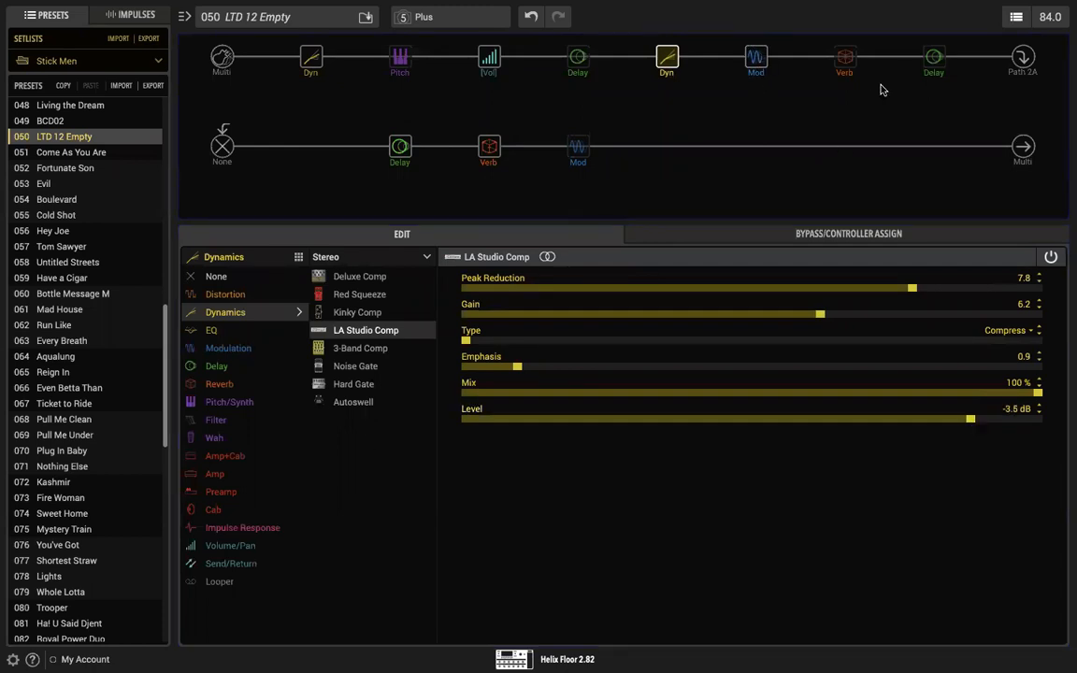
Step: Enable the Optical Trem on the second path briefly and bypass it again
{"action": "left_click", "coordinate": [578, 147]}
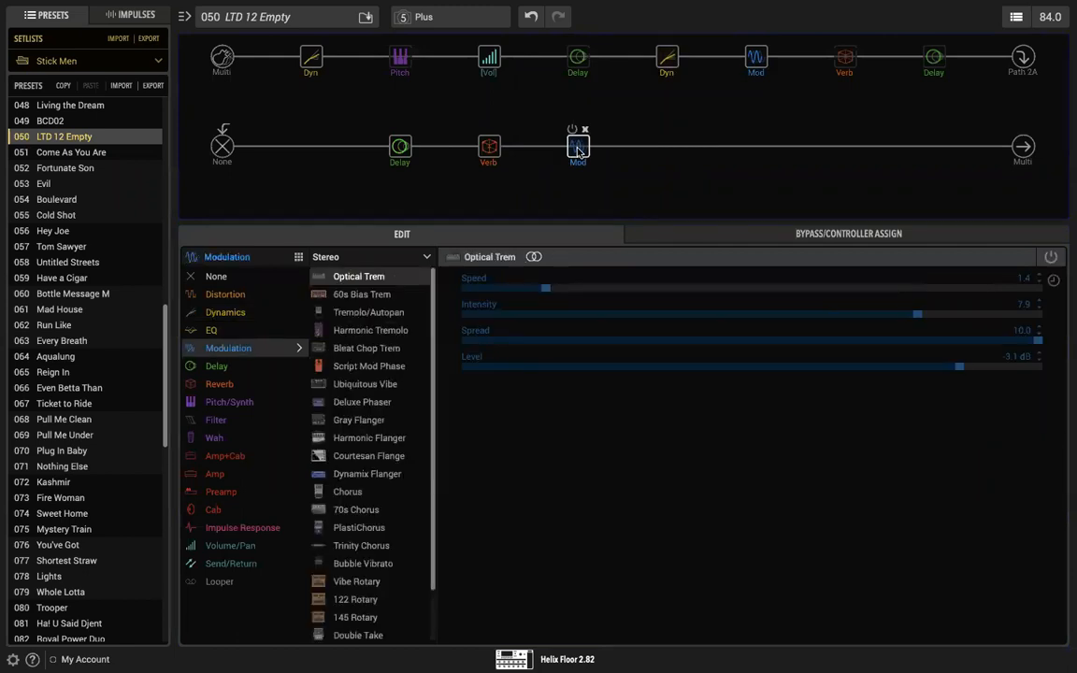
{"action": "left_click", "coordinate": [571, 131]}
{"action": "left_click", "coordinate": [571, 131]}
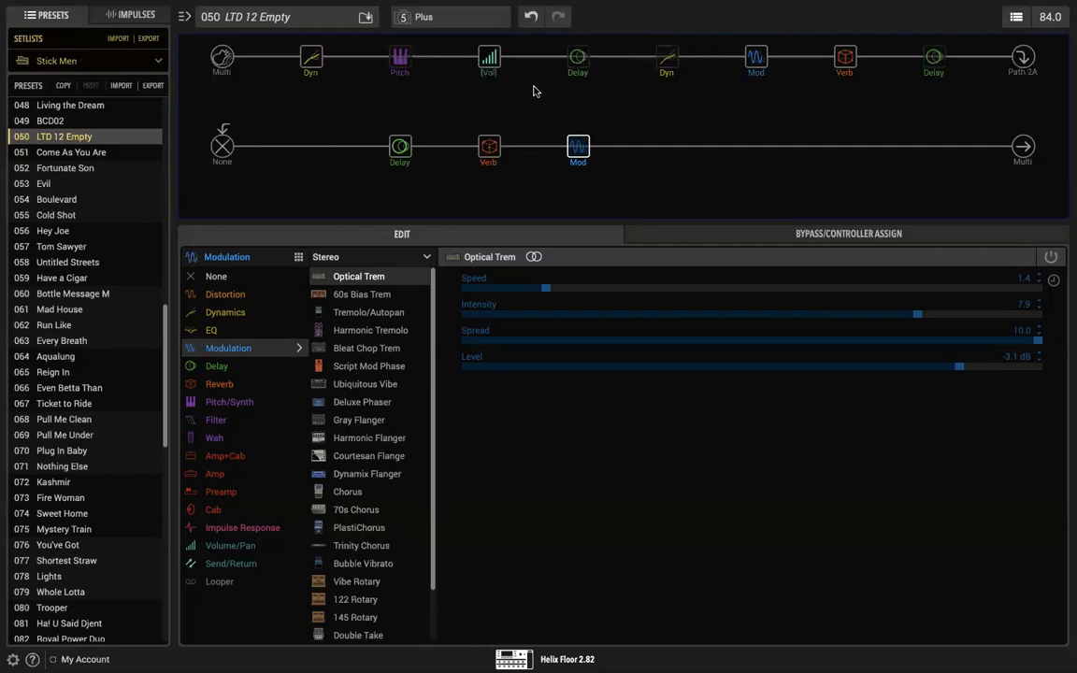
Step: Try to lower the Simple Delay's pedal-controlled Mix
{"action": "left_click", "coordinate": [574, 52]}
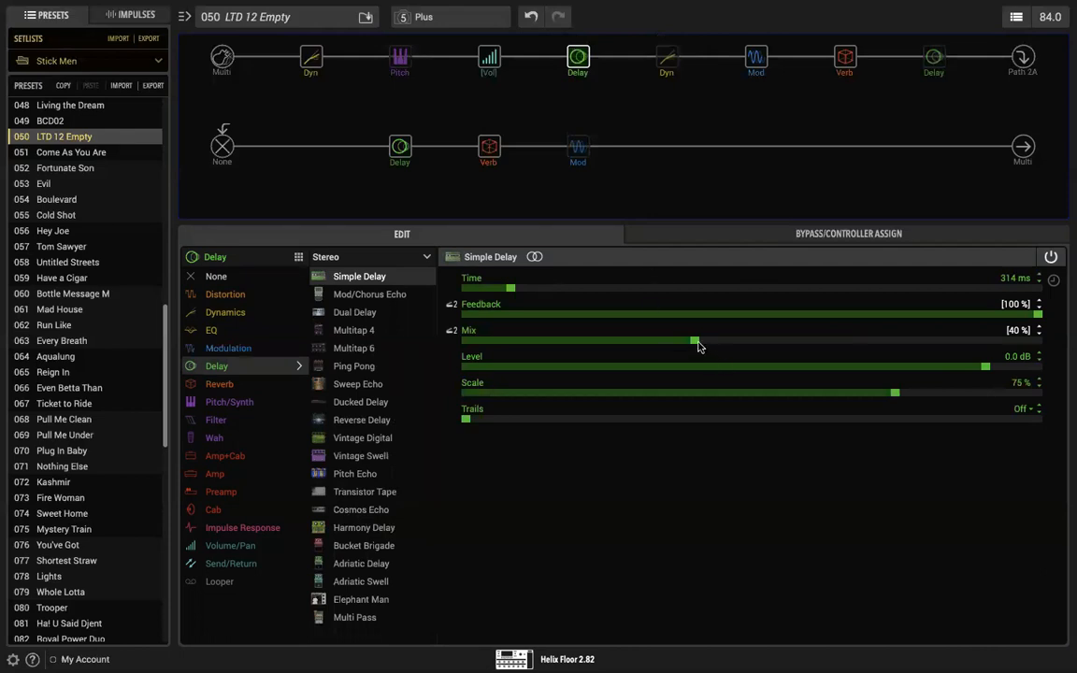
{"action": "left_click_drag", "start_coordinate": [698, 346], "coordinate": [567, 348]}
Step: Enable the Simple Pitch block and set its Interval to -24 and its Mix to 100 %
{"action": "left_click", "coordinate": [399, 59]}
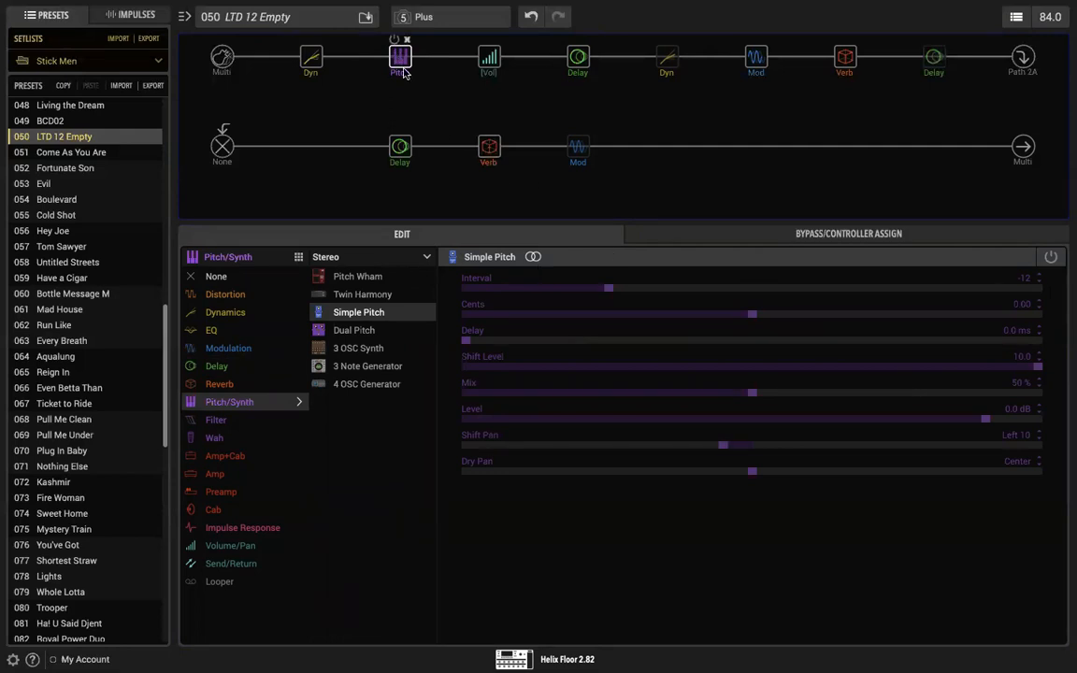
{"action": "left_click", "coordinate": [394, 41]}
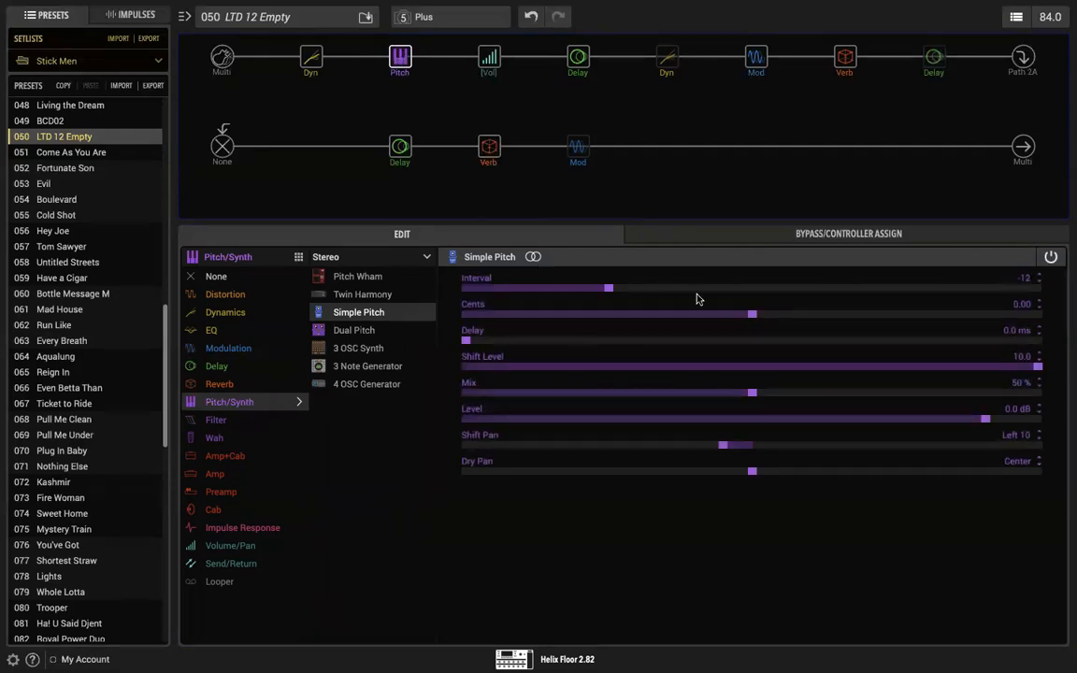
{"action": "left_click_drag", "start_coordinate": [608, 288], "coordinate": [457, 297]}
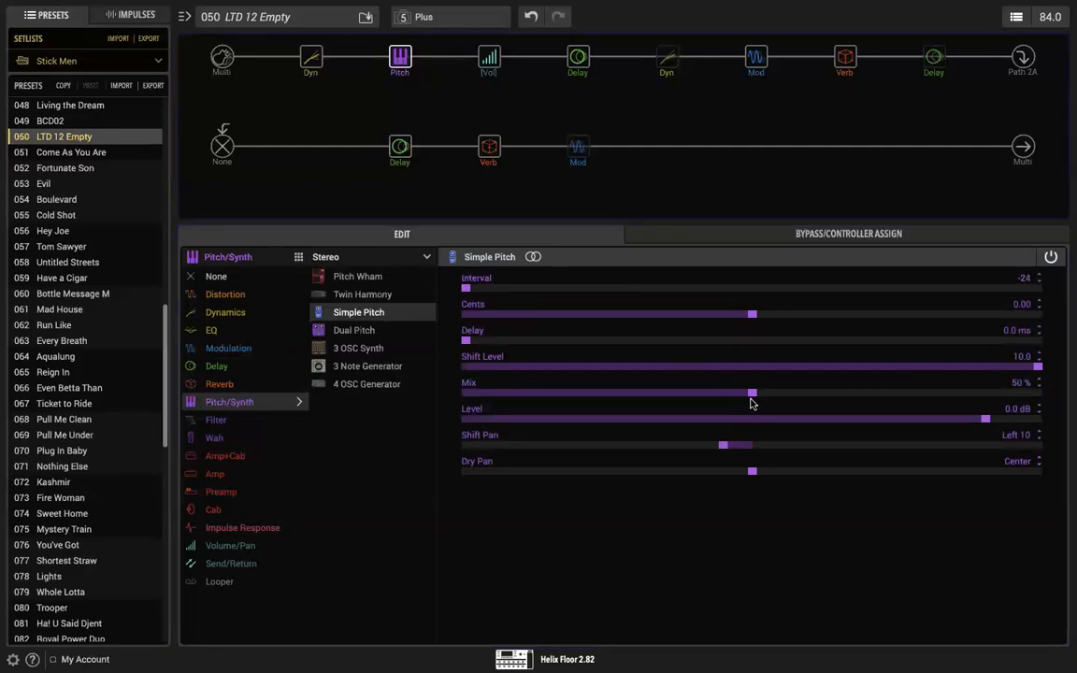
{"action": "left_click_drag", "start_coordinate": [753, 393], "coordinate": [1067, 386]}
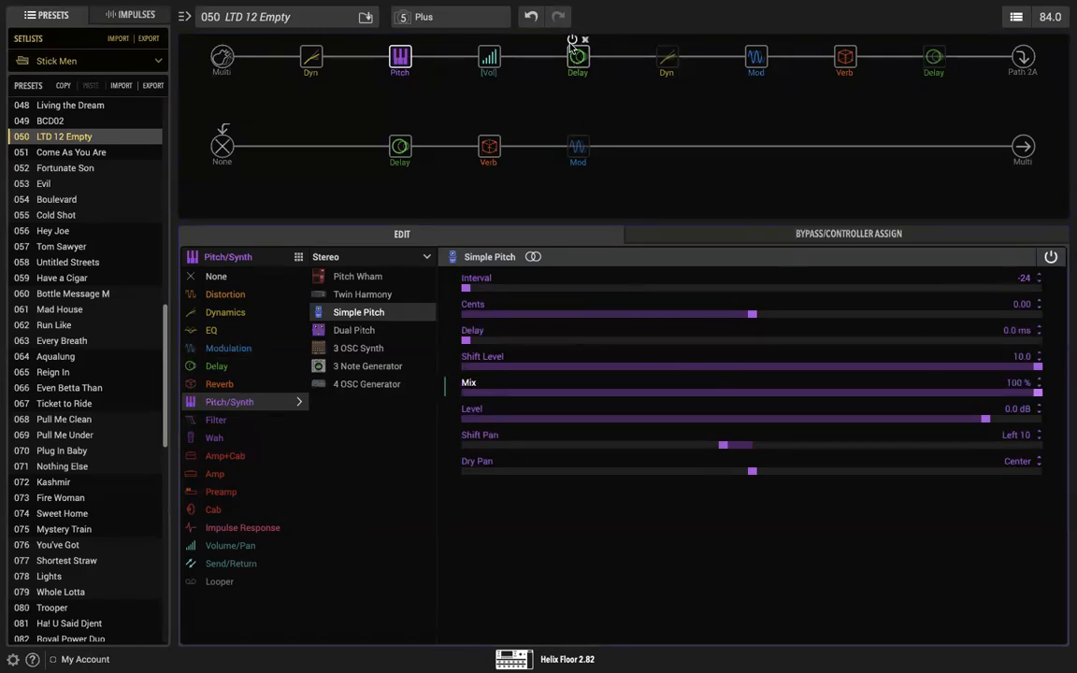
Step: Delete the Harmony Delay from the second path and bypass the Simple Pitch block
{"action": "left_click", "coordinate": [395, 130]}
{"action": "left_click", "coordinate": [405, 131]}
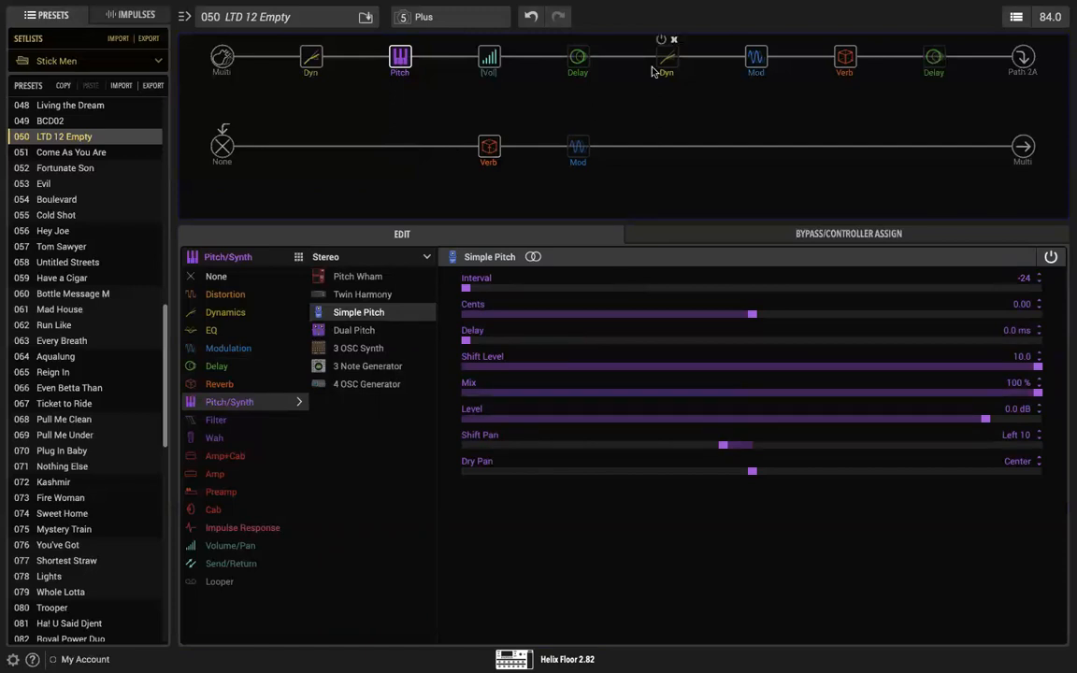
{"action": "mouse_move", "coordinate": [661, 41]}
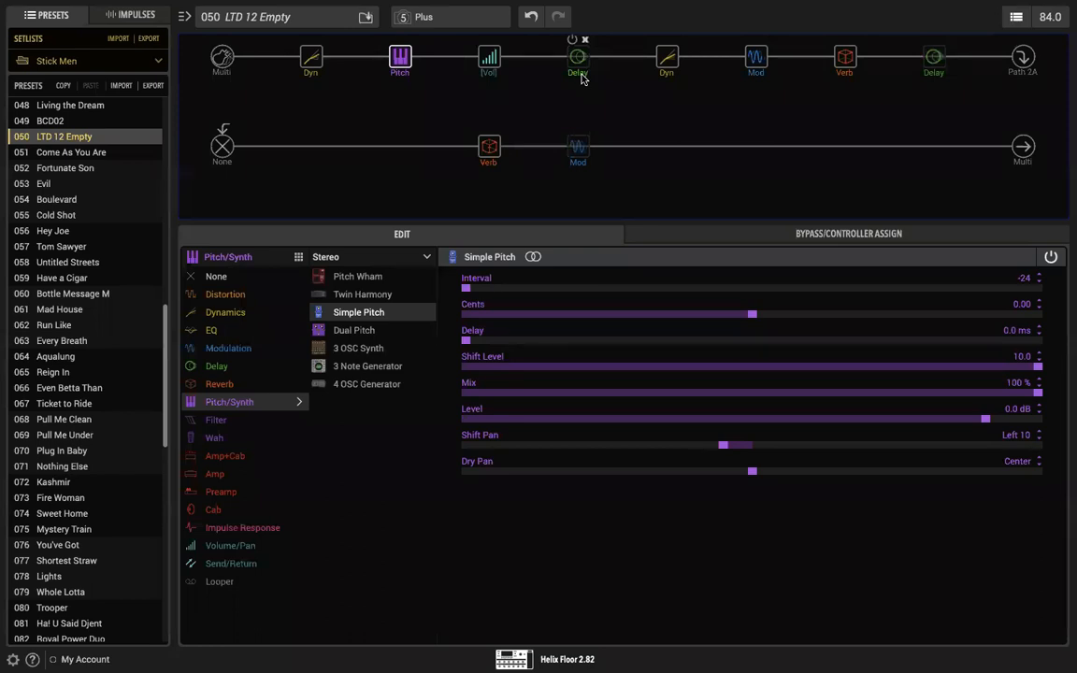
{"action": "left_click", "coordinate": [393, 40]}
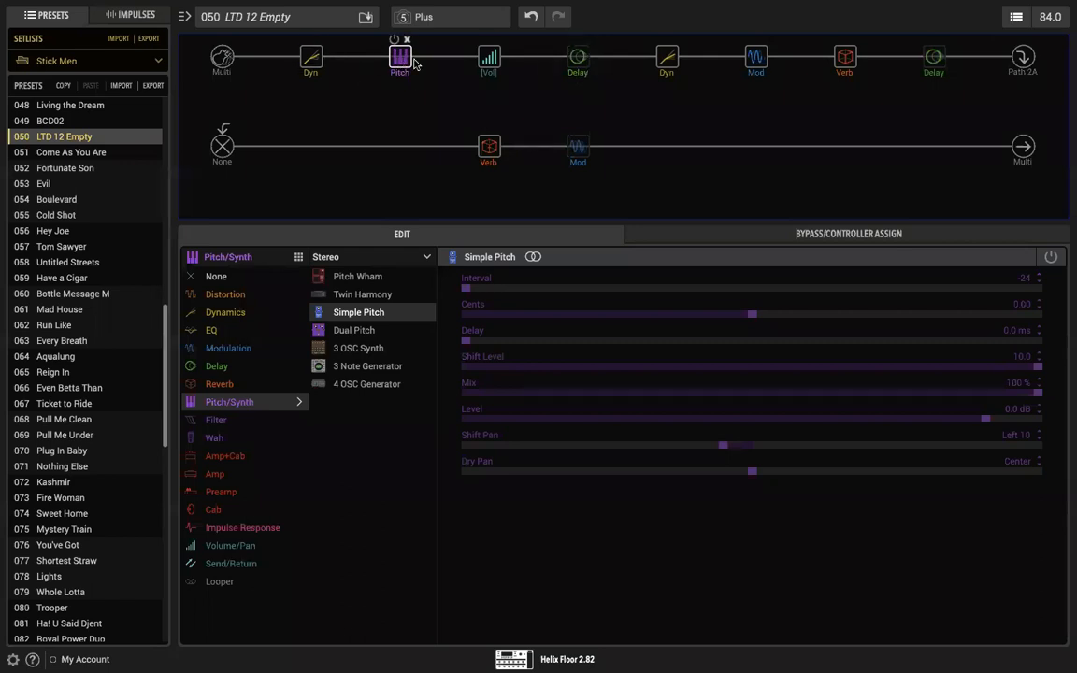
Step: Replace the last delay on the first path with a mono Low and High Cut EQ and move it to the path's start
{"action": "left_click", "coordinate": [941, 41]}
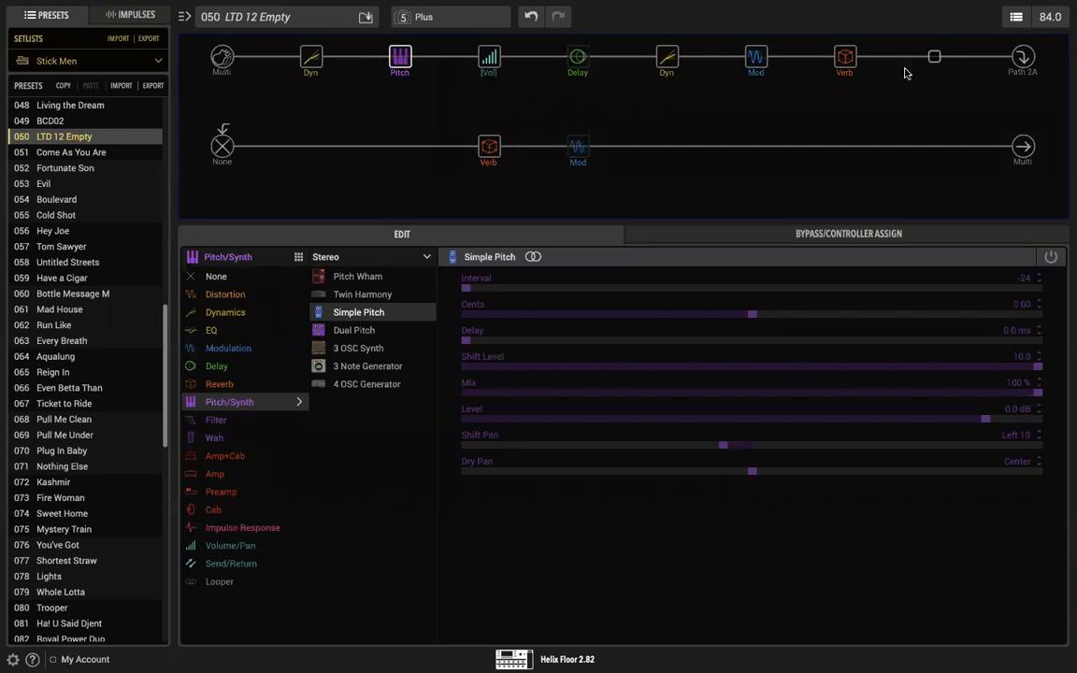
{"action": "left_click", "coordinate": [934, 57]}
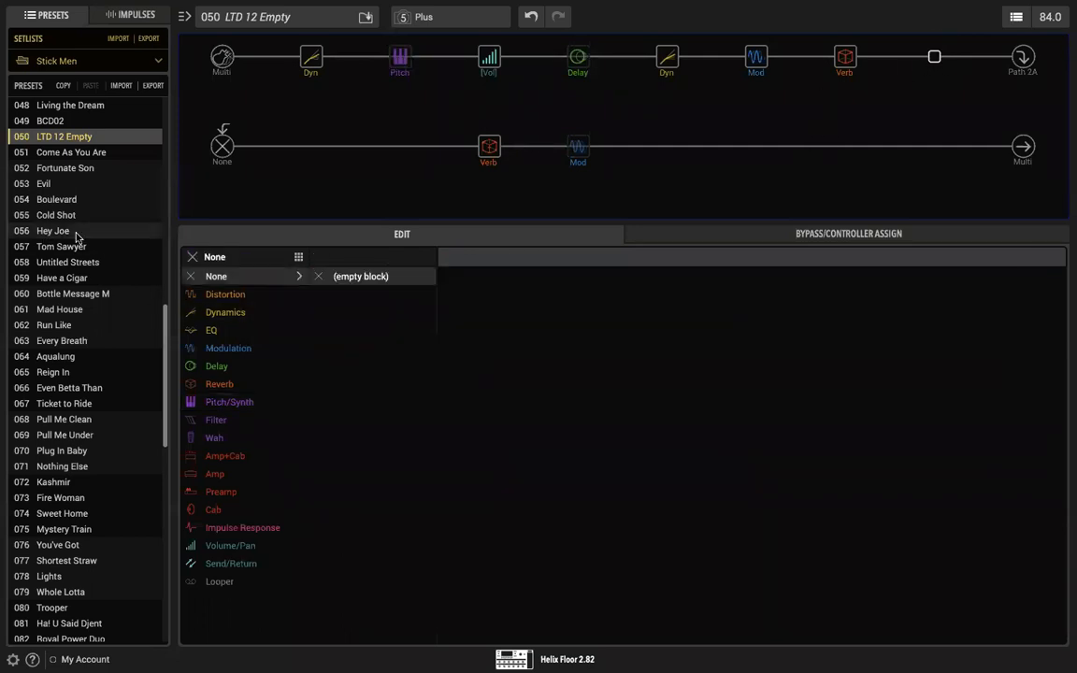
{"action": "left_click", "coordinate": [220, 332]}
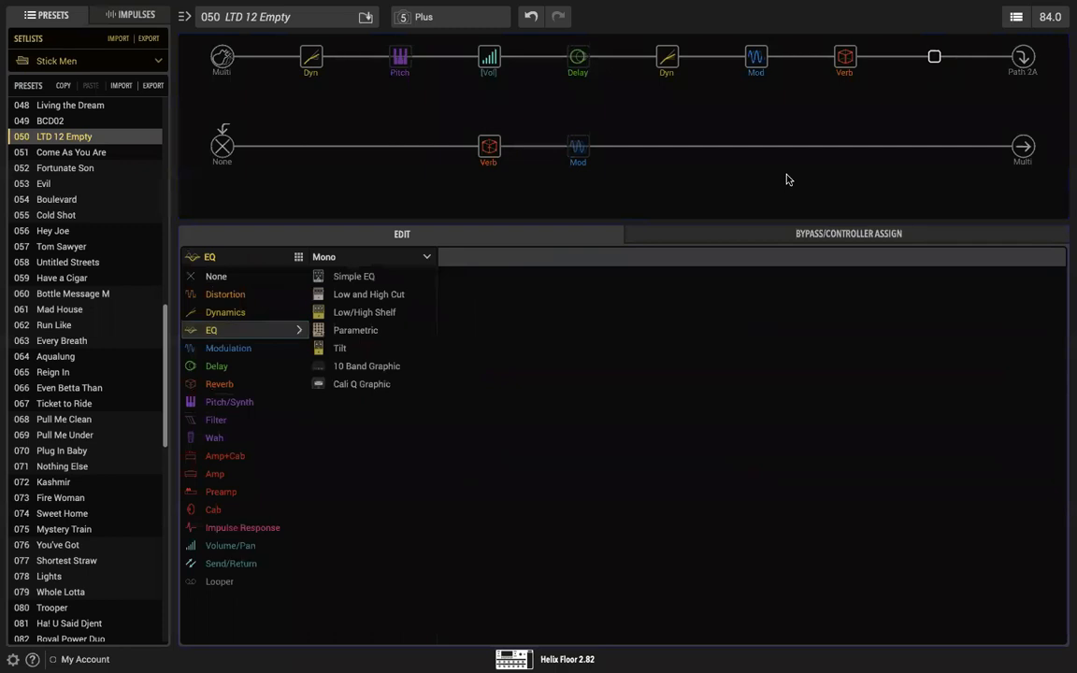
{"action": "left_click", "coordinate": [372, 298]}
{"action": "left_click_drag", "start_coordinate": [935, 61], "coordinate": [310, 63]}
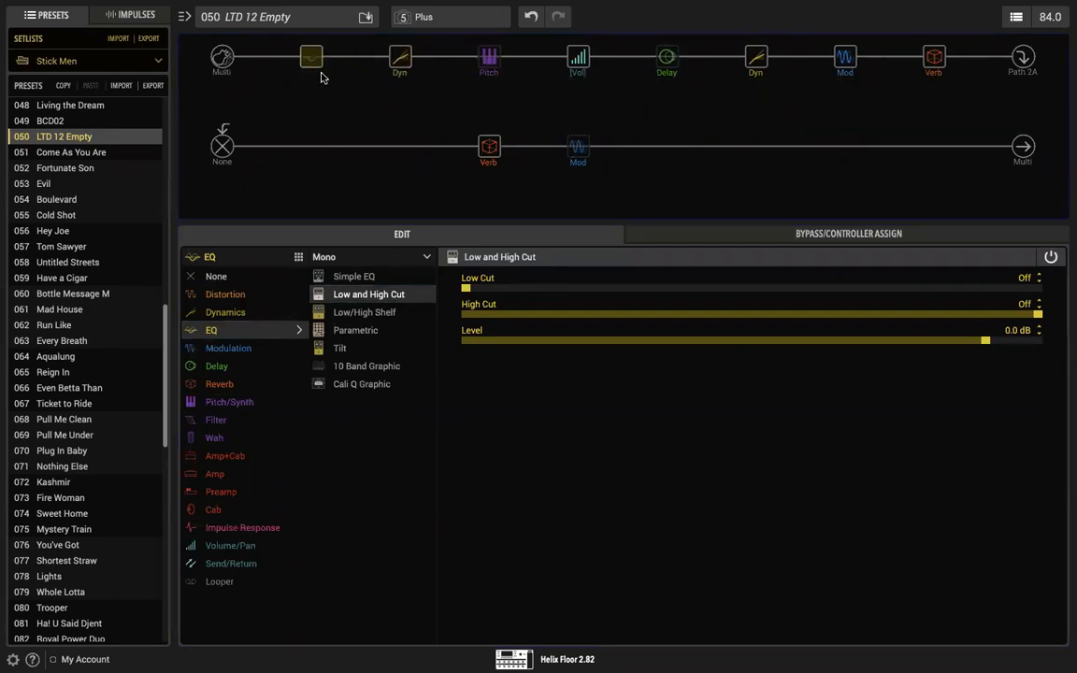
Step: Set the new EQ block's Low Cut to 330 Hz and its High Cut to 8.3 kHz
{"action": "mouse_move", "coordinate": [311, 63]}
{"action": "left_click_drag", "start_coordinate": [465, 289], "coordinate": [644, 292]}
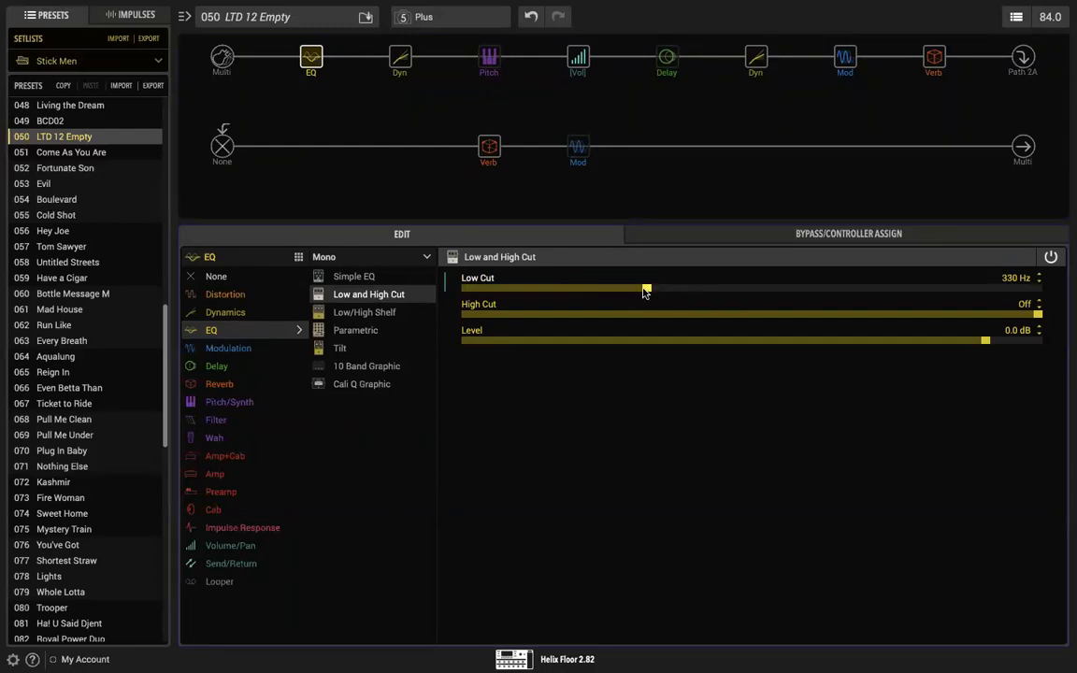
{"action": "left_click_drag", "start_coordinate": [1037, 314], "coordinate": [683, 316]}
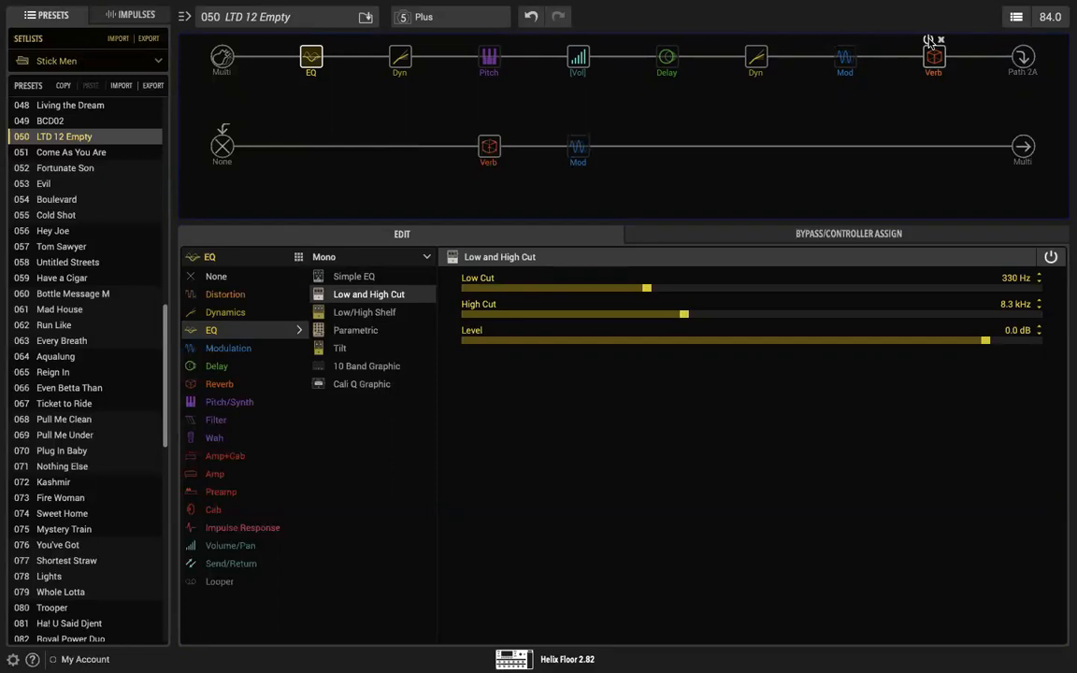
Step: Bypass the second path's reverb and set the Simple Pitch block's Interval to -12 and Mix to 48 %
{"action": "left_click", "coordinate": [482, 129]}
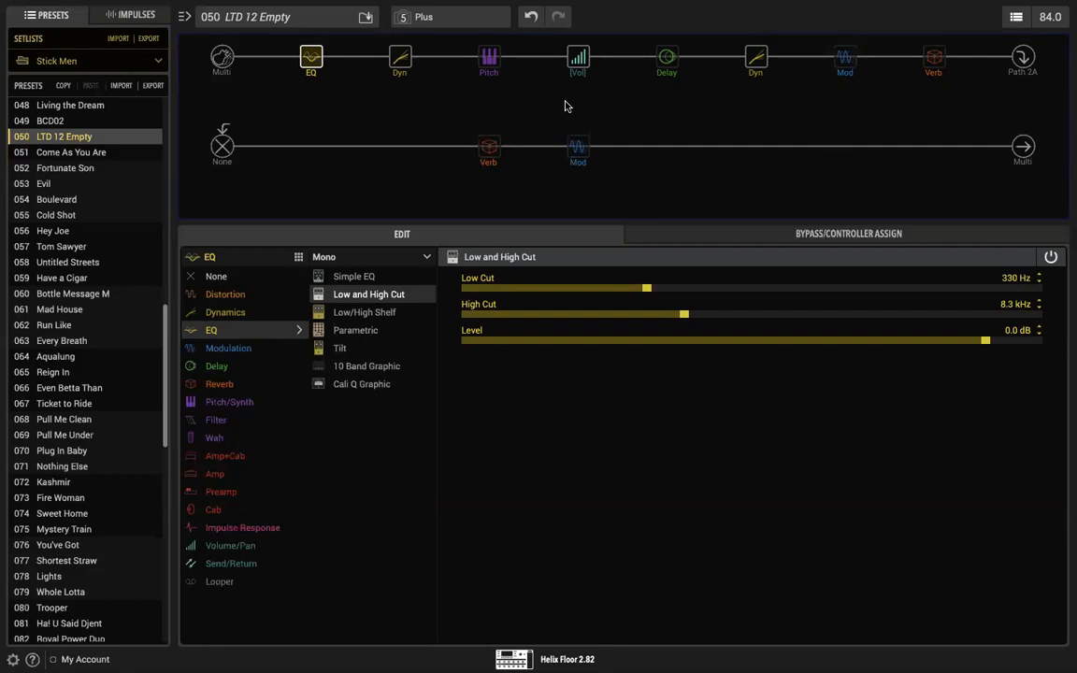
{"action": "left_click", "coordinate": [487, 59]}
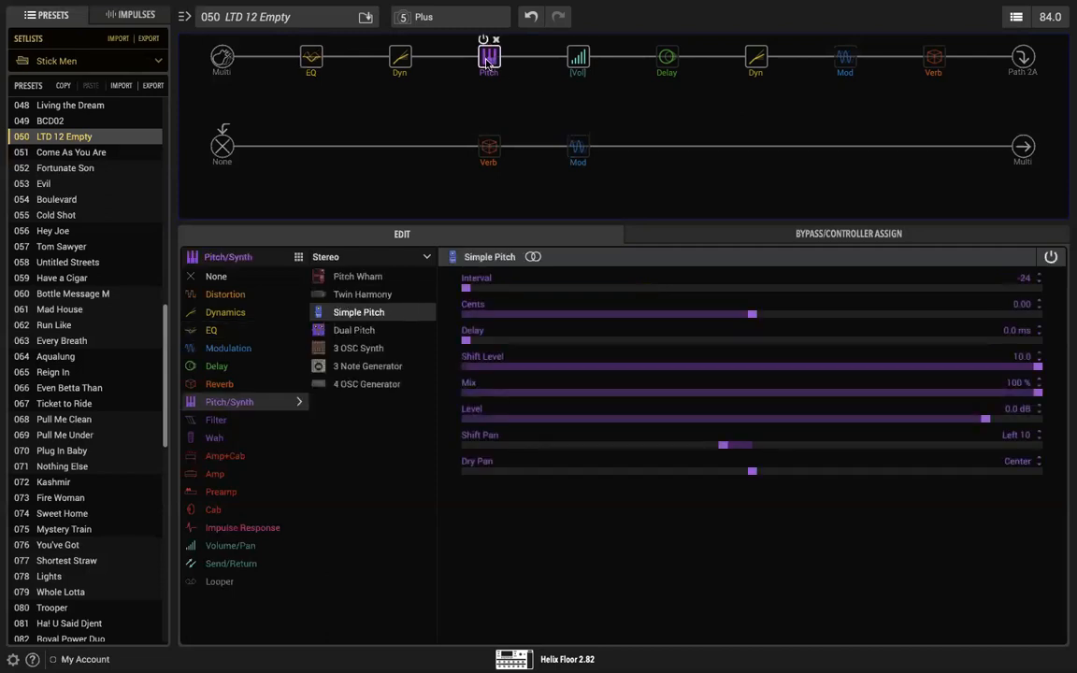
{"action": "left_click_drag", "start_coordinate": [483, 291], "coordinate": [613, 289]}
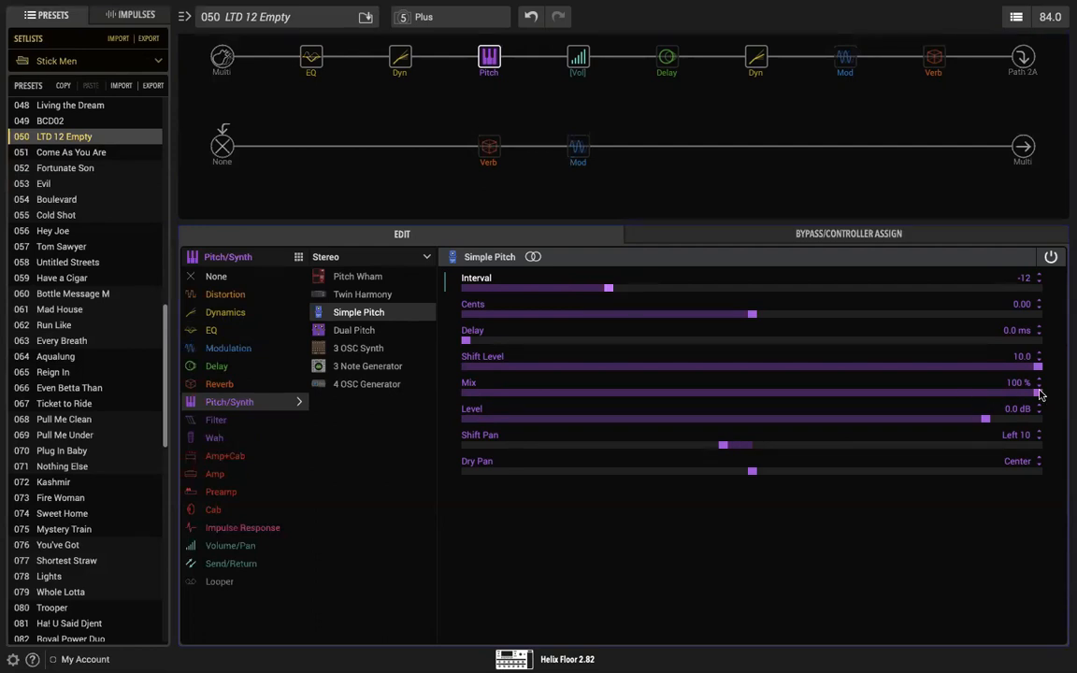
{"action": "left_click_drag", "start_coordinate": [1040, 394], "coordinate": [745, 397]}
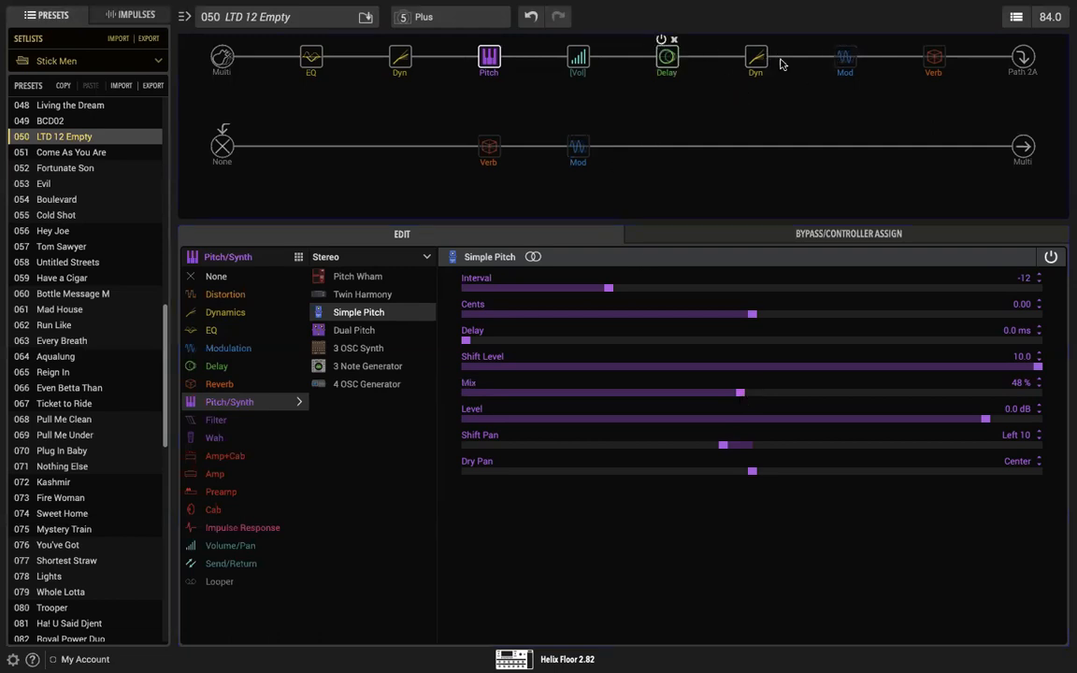
Step: Set the Level of the second path's Multi Output to -1.0 dB
{"action": "left_click", "coordinate": [1021, 147]}
{"action": "left_click_drag", "start_coordinate": [920, 315], "coordinate": [951, 314]}
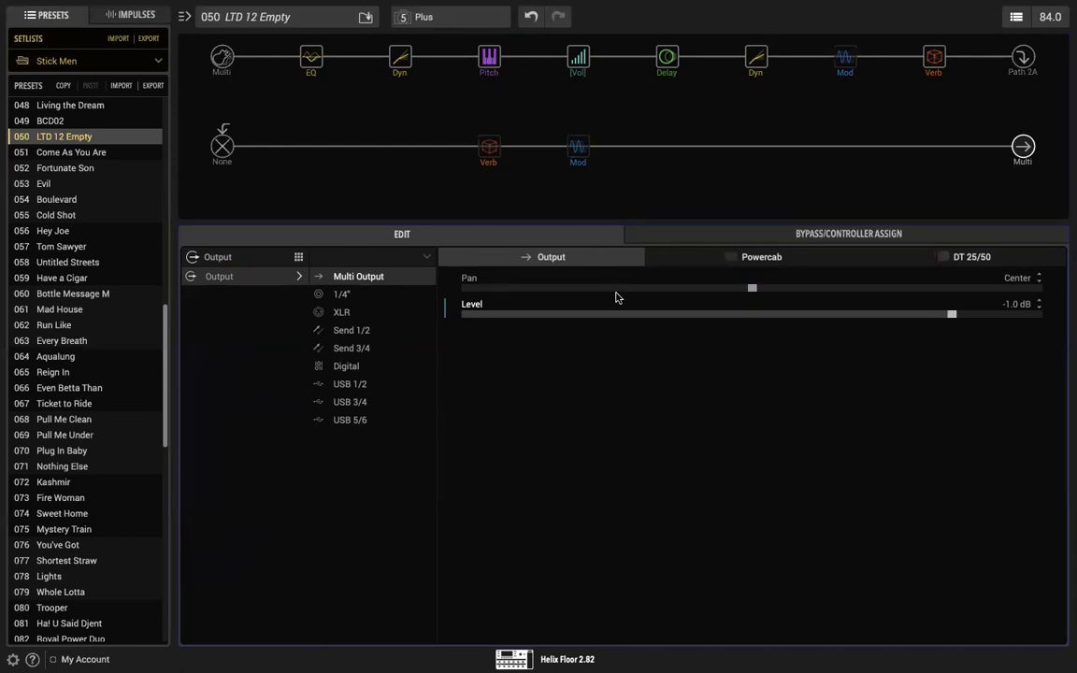
{"action": "left_click", "coordinate": [312, 58]}
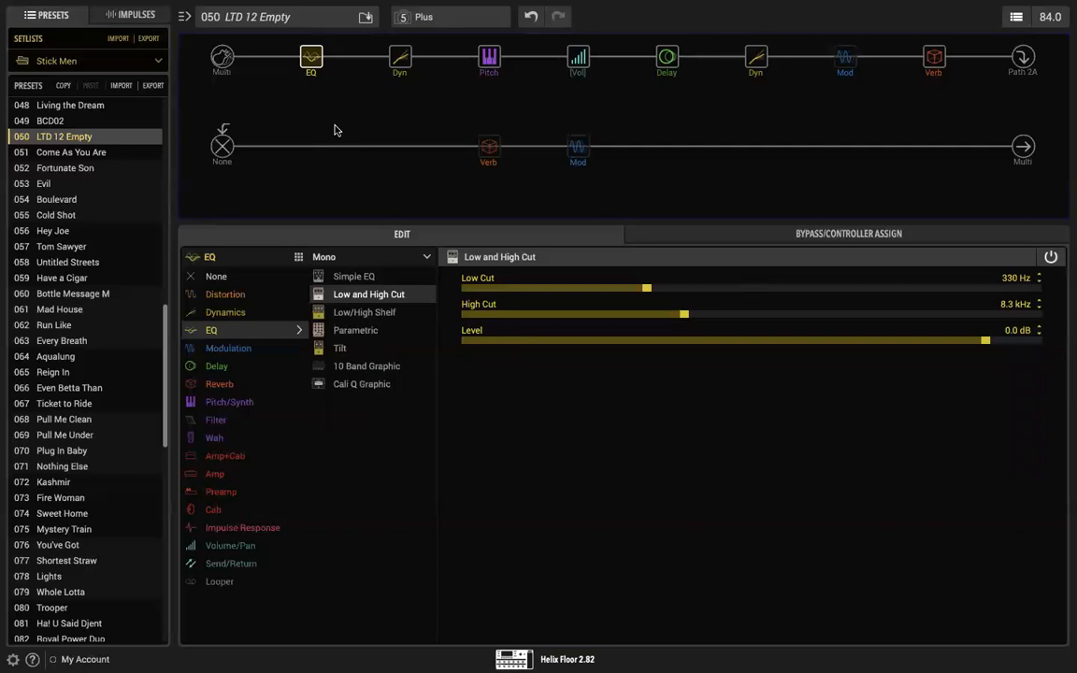
{"action": "mouse_move", "coordinate": [315, 61]}
Step: Move the Optical Trem ahead of the second path's reverb, and enable it together with the first path's modulation block
{"action": "mouse_move", "coordinate": [586, 152]}
{"action": "left_click_drag", "start_coordinate": [583, 150], "coordinate": [477, 147]}
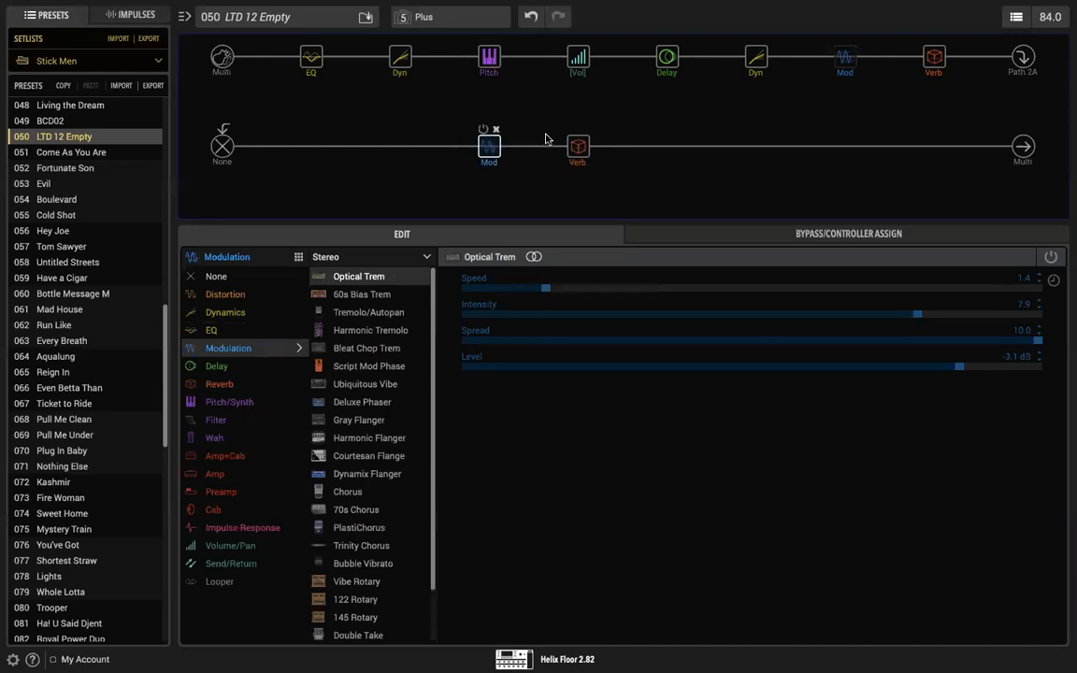
{"action": "left_click", "coordinate": [484, 129]}
{"action": "mouse_move", "coordinate": [826, 66]}
{"action": "left_click", "coordinate": [840, 40]}
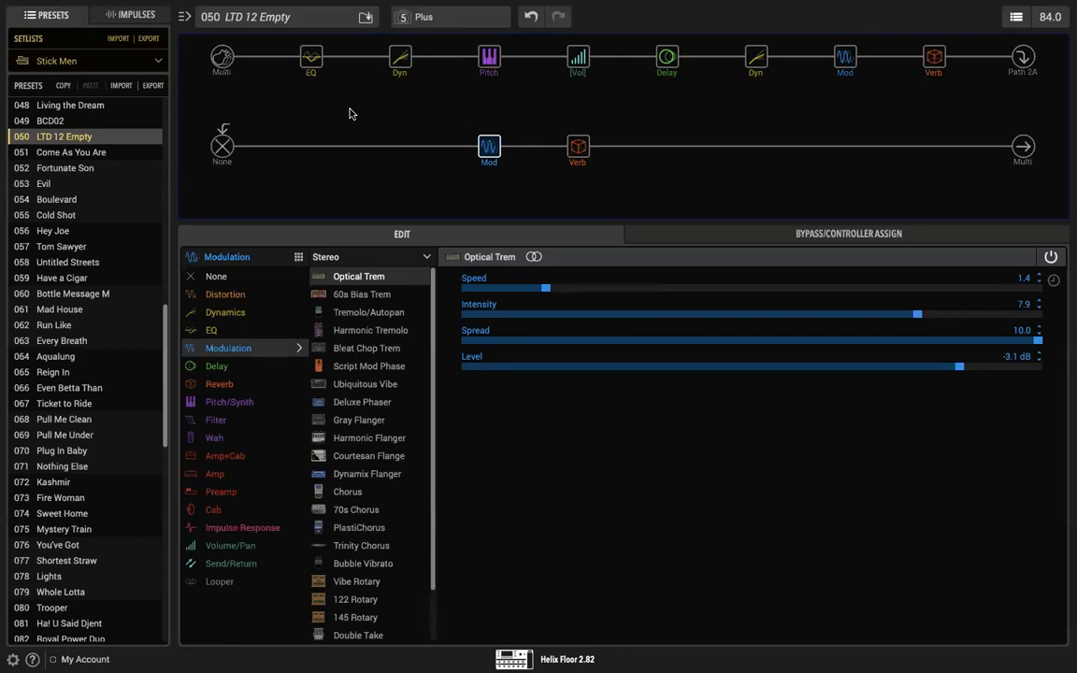
Step: Set the Max Feedback of the Simple Delay's EXP Pedal 2 assignment to 90 %
{"action": "left_click", "coordinate": [933, 57]}
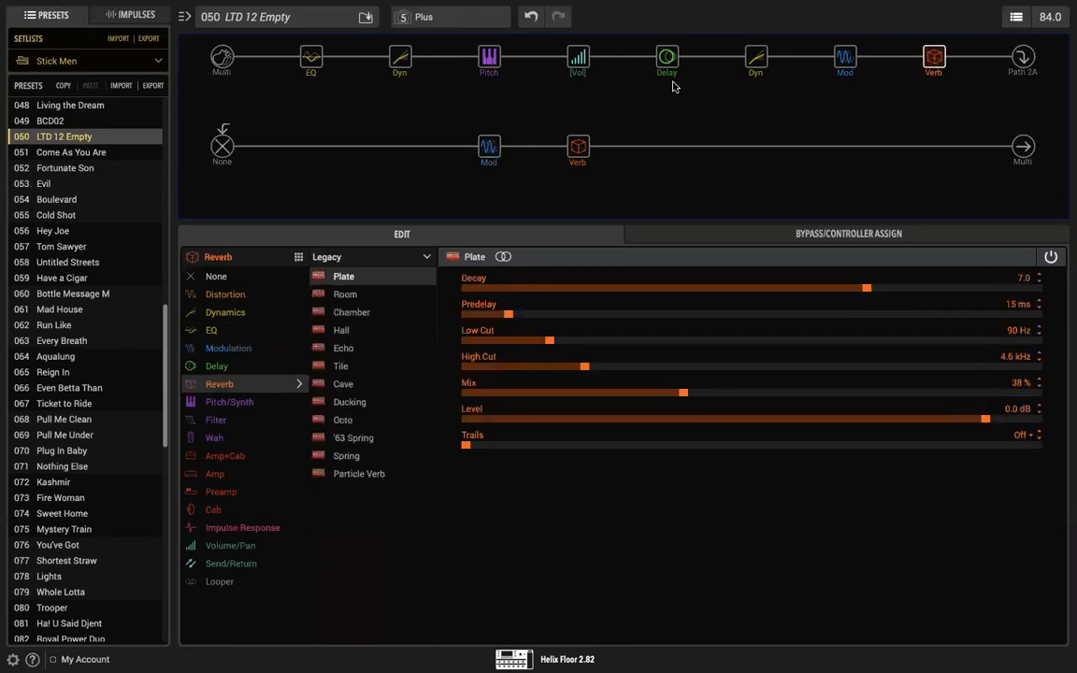
{"action": "left_click", "coordinate": [661, 63]}
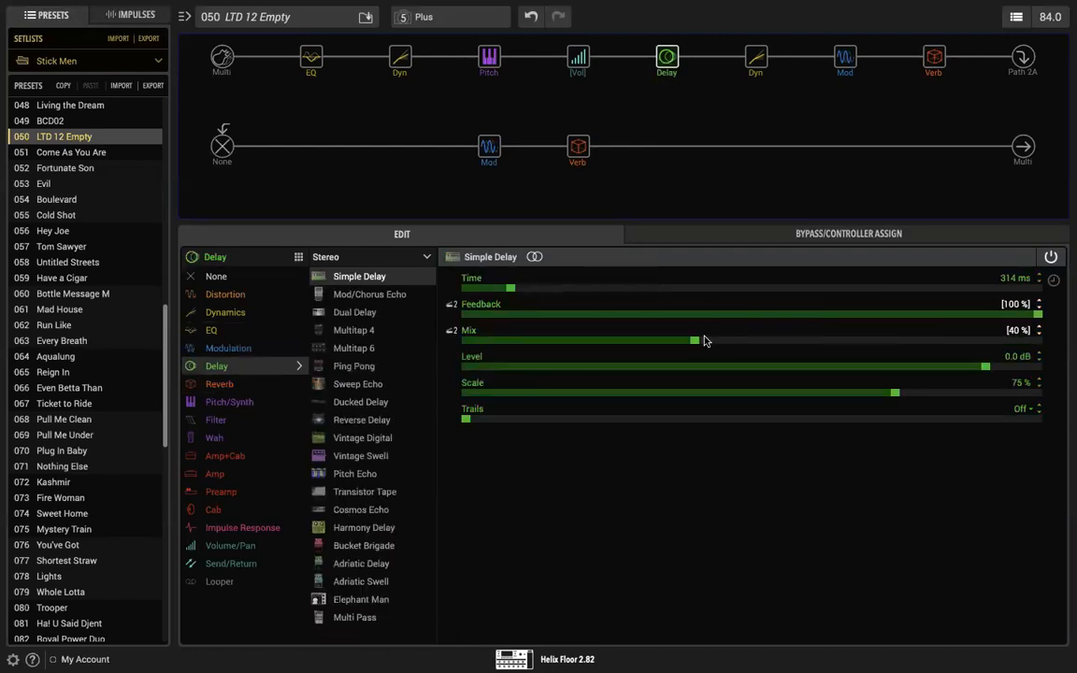
{"action": "left_click", "coordinate": [672, 238]}
{"action": "left_click", "coordinate": [318, 280]}
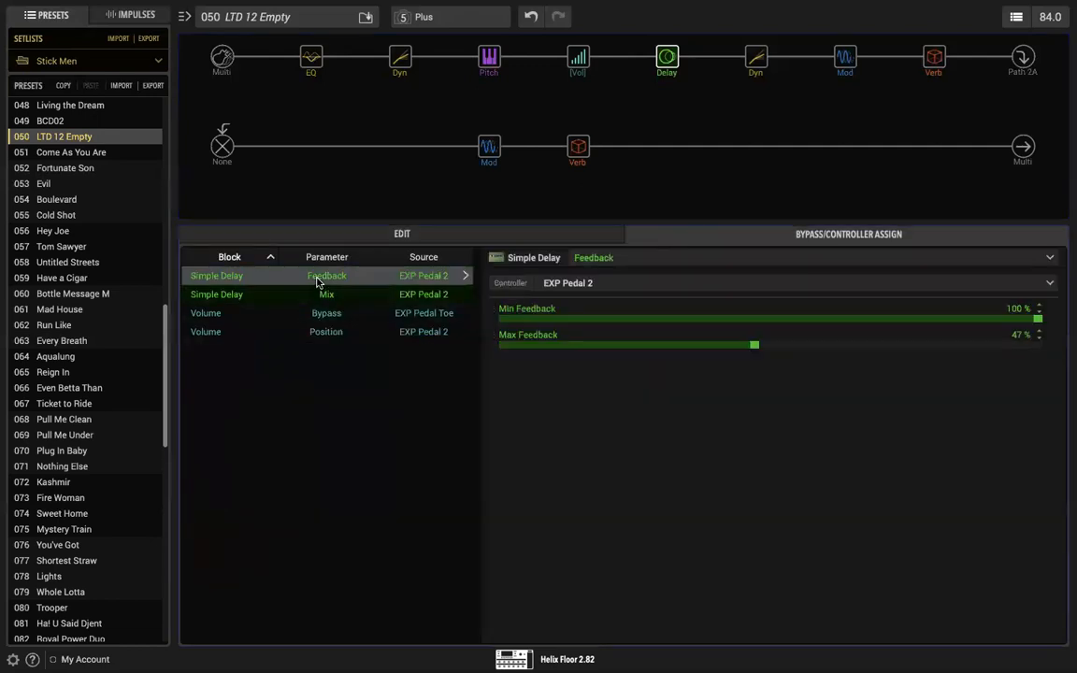
{"action": "left_click_drag", "start_coordinate": [754, 346], "coordinate": [986, 346]}
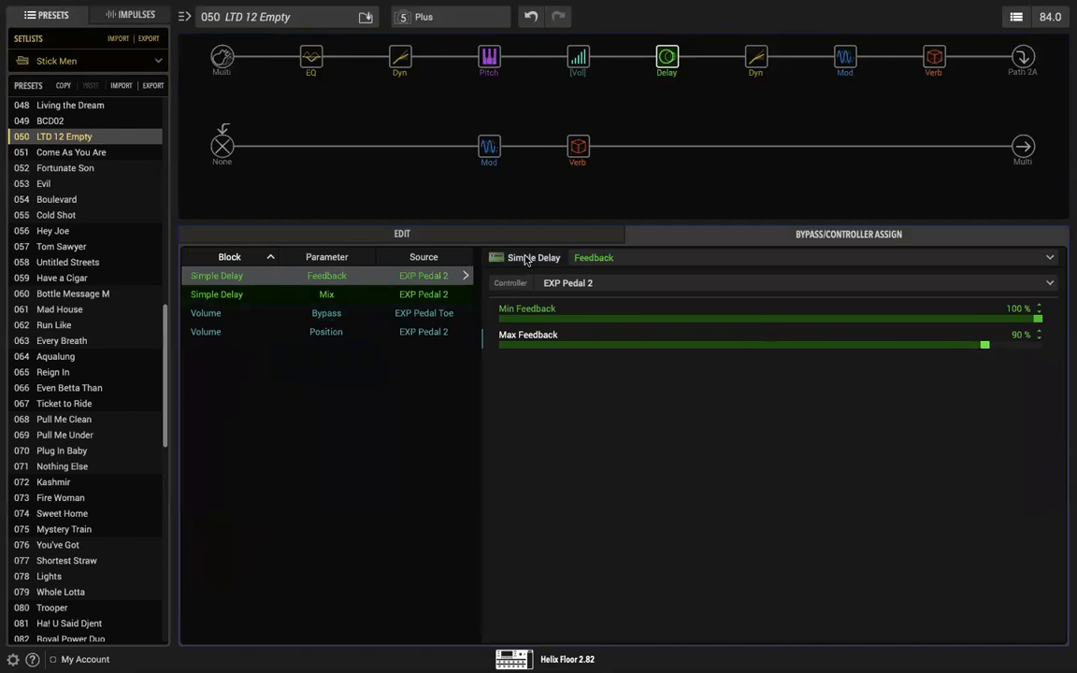
Step: Set the first path's Plate reverb Mix to 73 % and bypass the reverb and Optical Trem on the second path
{"action": "mouse_move", "coordinate": [486, 61]}
{"action": "mouse_move", "coordinate": [761, 52]}
{"action": "left_click", "coordinate": [933, 58]}
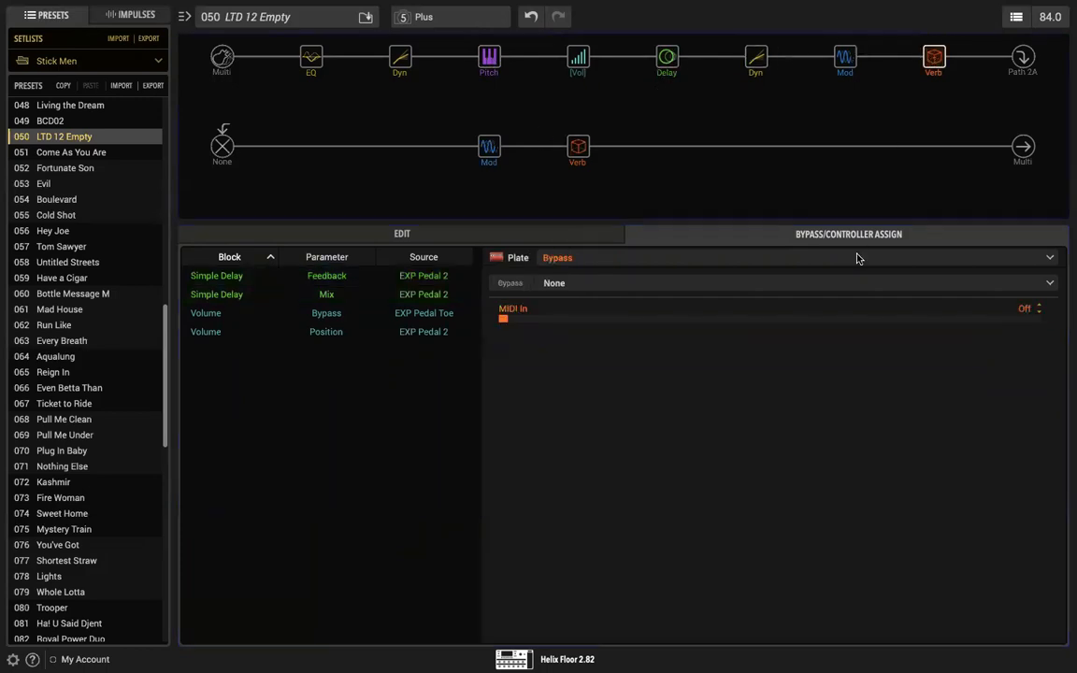
{"action": "left_click", "coordinate": [475, 235]}
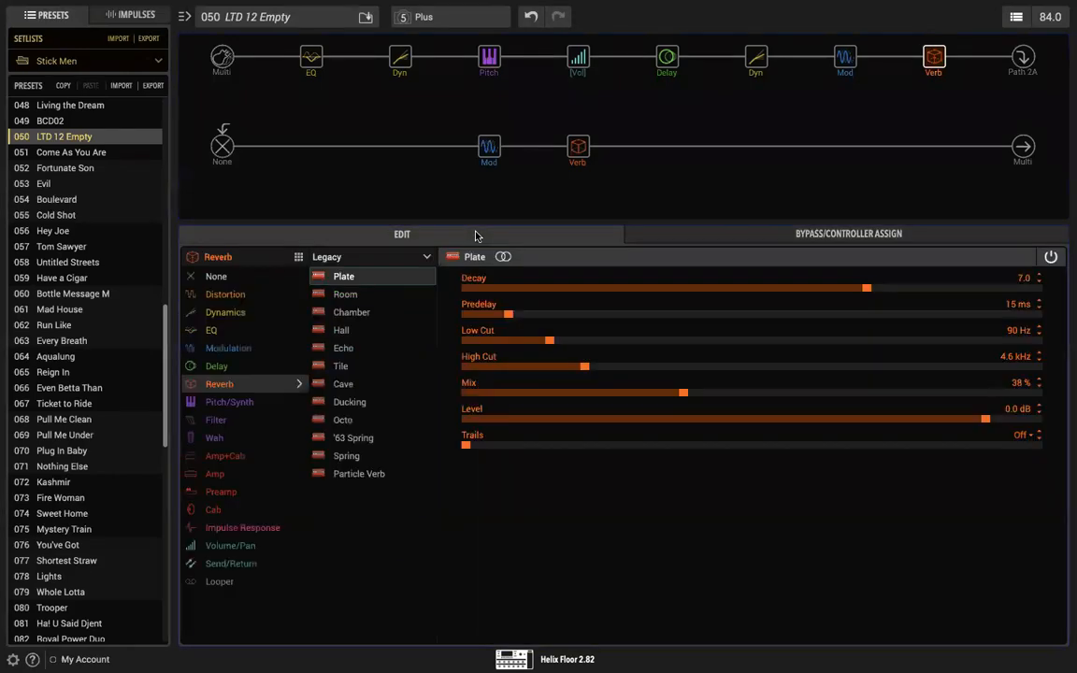
{"action": "left_click_drag", "start_coordinate": [683, 392], "coordinate": [887, 385]}
{"action": "left_click", "coordinate": [573, 130]}
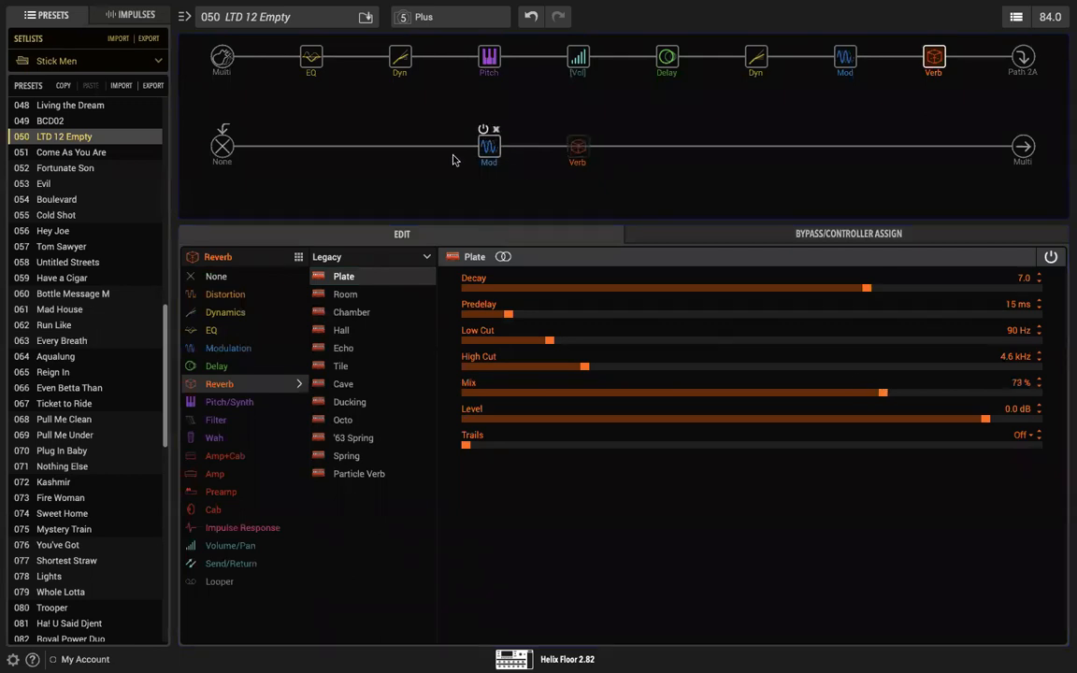
{"action": "left_click", "coordinate": [485, 130]}
Step: Set the Gain of the LA Studio Comp after the delay to 7.1 and its Level to +2.2 dB
{"action": "left_click", "coordinate": [755, 59]}
{"action": "left_click_drag", "start_coordinate": [820, 315], "coordinate": [872, 315]}
{"action": "left_click_drag", "start_coordinate": [971, 418], "coordinate": [995, 423]}
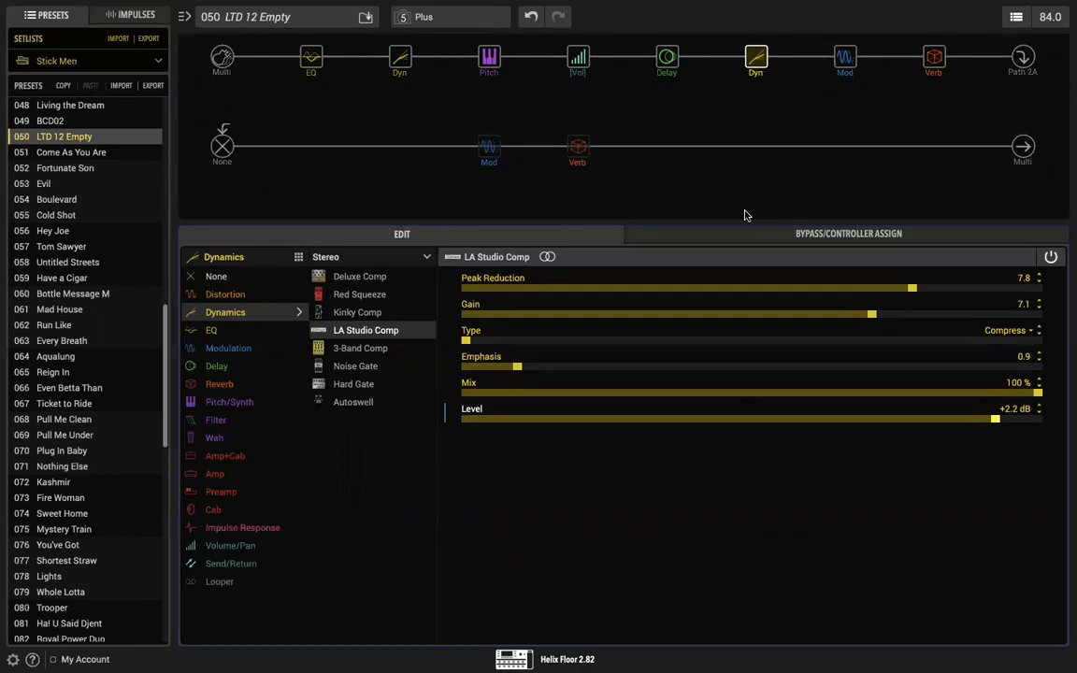
Step: Set the first path's EQ to a Low Cut of 130 Hz and a High Cut of 4.3 kHz
{"action": "mouse_move", "coordinate": [305, 72]}
{"action": "left_click", "coordinate": [309, 61]}
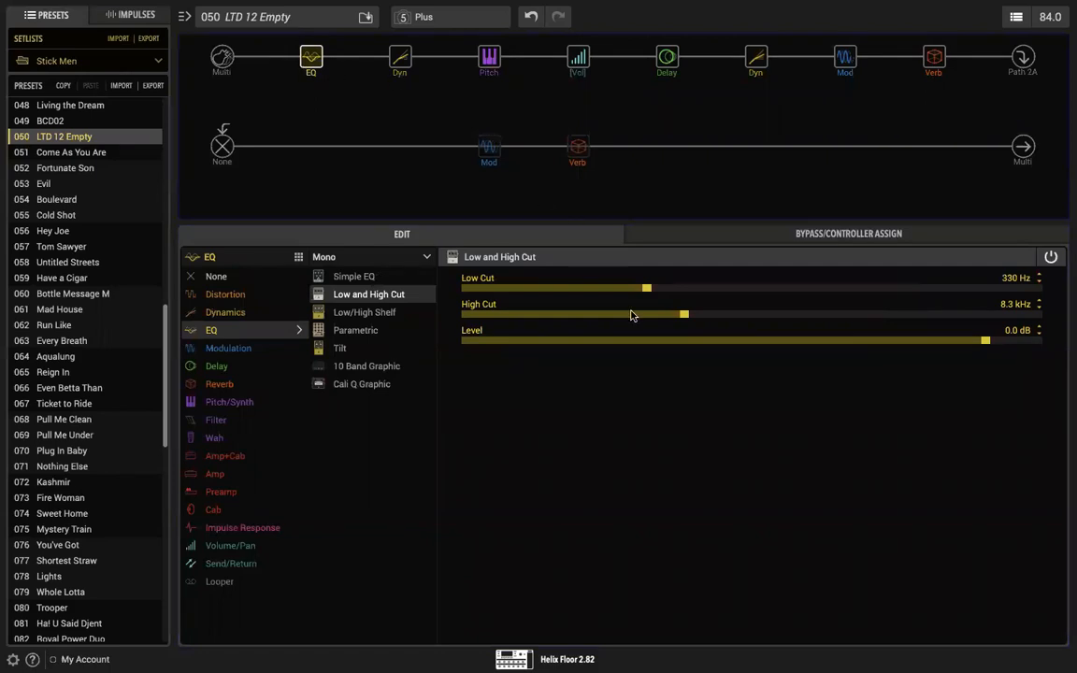
{"action": "left_click_drag", "start_coordinate": [645, 288], "coordinate": [565, 288]}
{"action": "left_click_drag", "start_coordinate": [683, 316], "coordinate": [756, 316]}
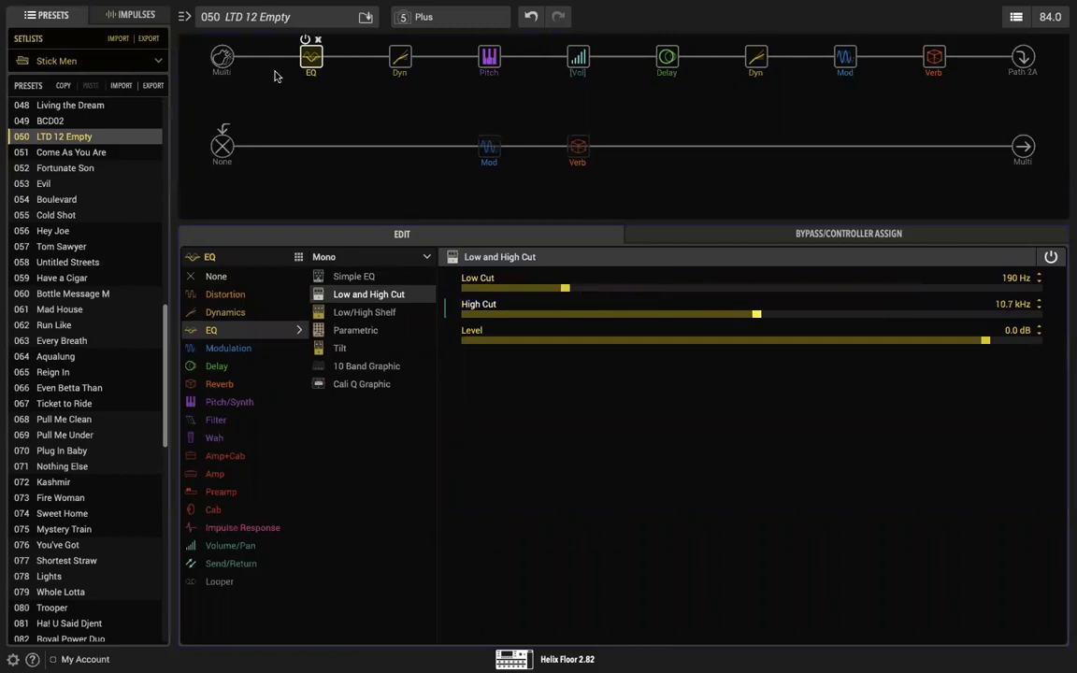
{"action": "left_click_drag", "start_coordinate": [565, 288], "coordinate": [530, 288]}
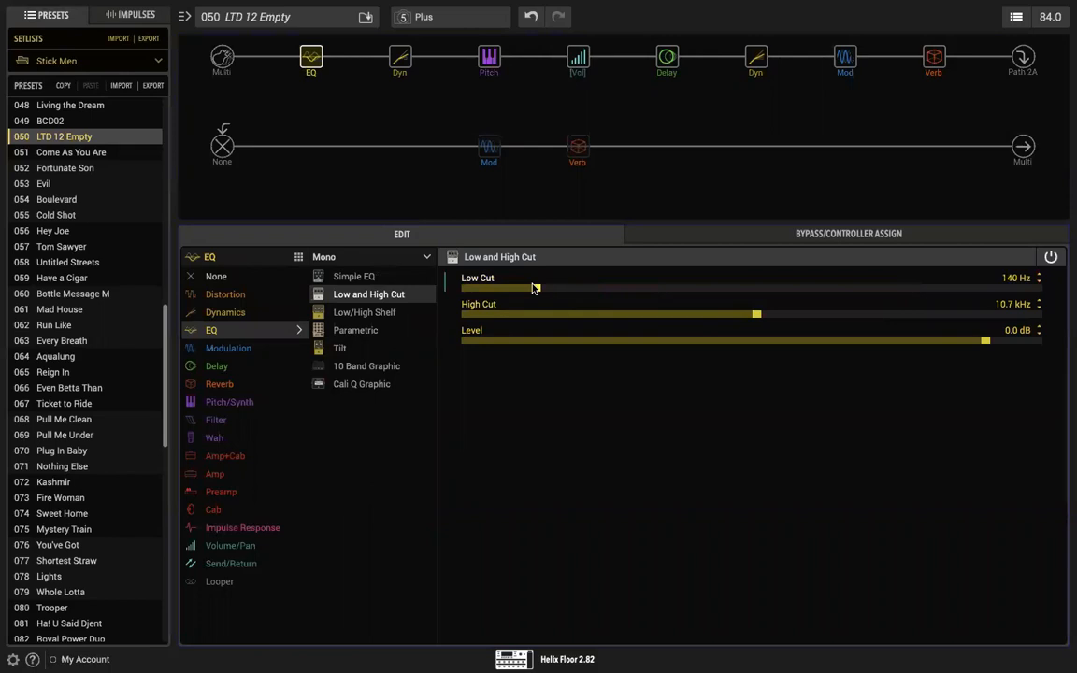
{"action": "left_click_drag", "start_coordinate": [757, 316], "coordinate": [564, 316]}
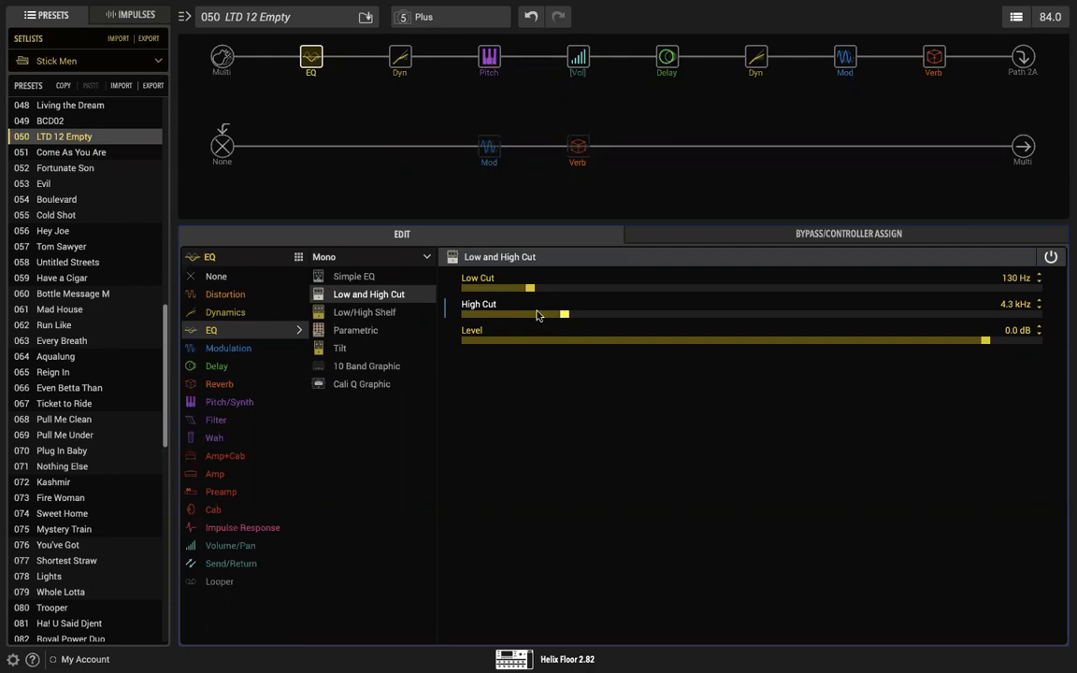
Step: Enable the Simple Pitch block briefly and bypass it again
{"action": "mouse_move", "coordinate": [475, 168]}
{"action": "mouse_move", "coordinate": [489, 54]}
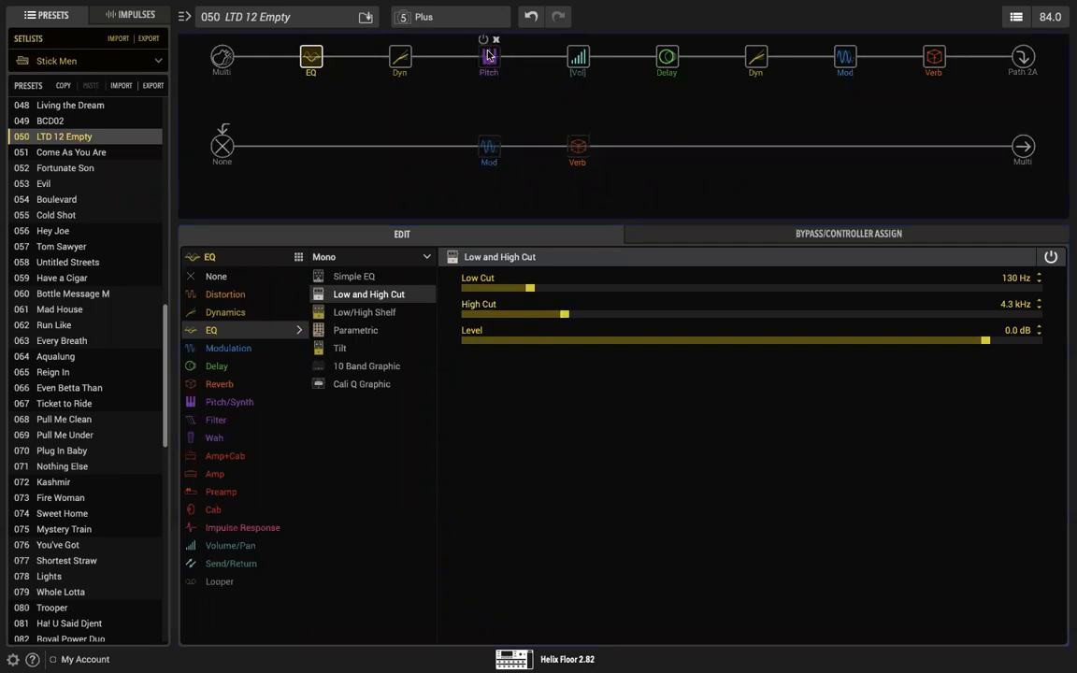
{"action": "left_click", "coordinate": [489, 56]}
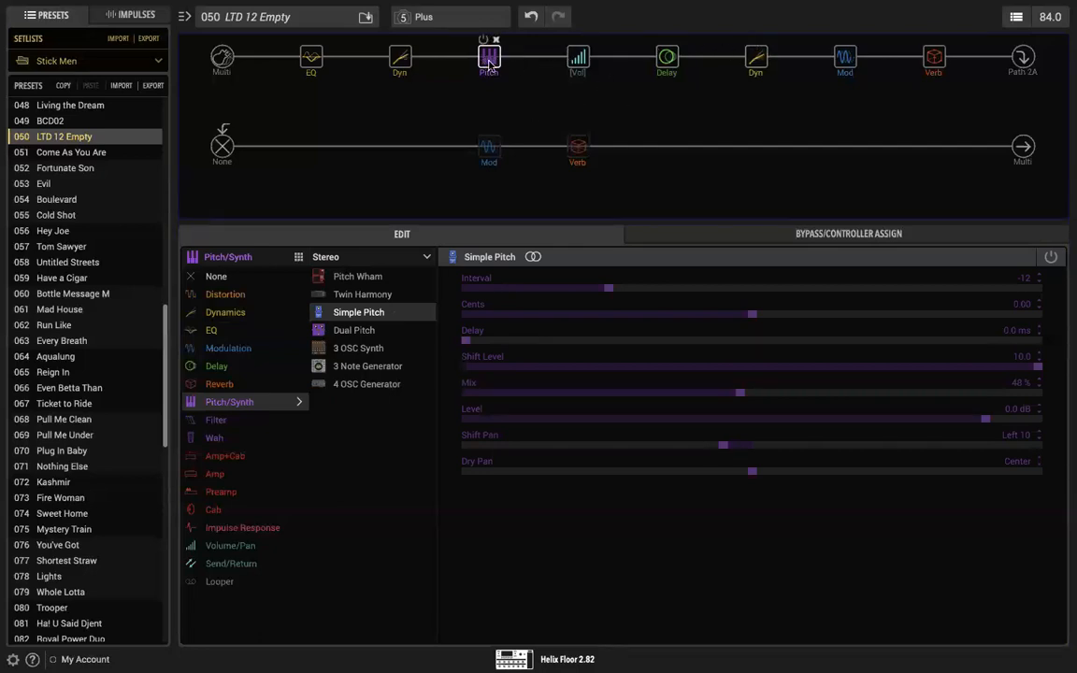
{"action": "mouse_move", "coordinate": [489, 63]}
{"action": "left_click", "coordinate": [483, 40]}
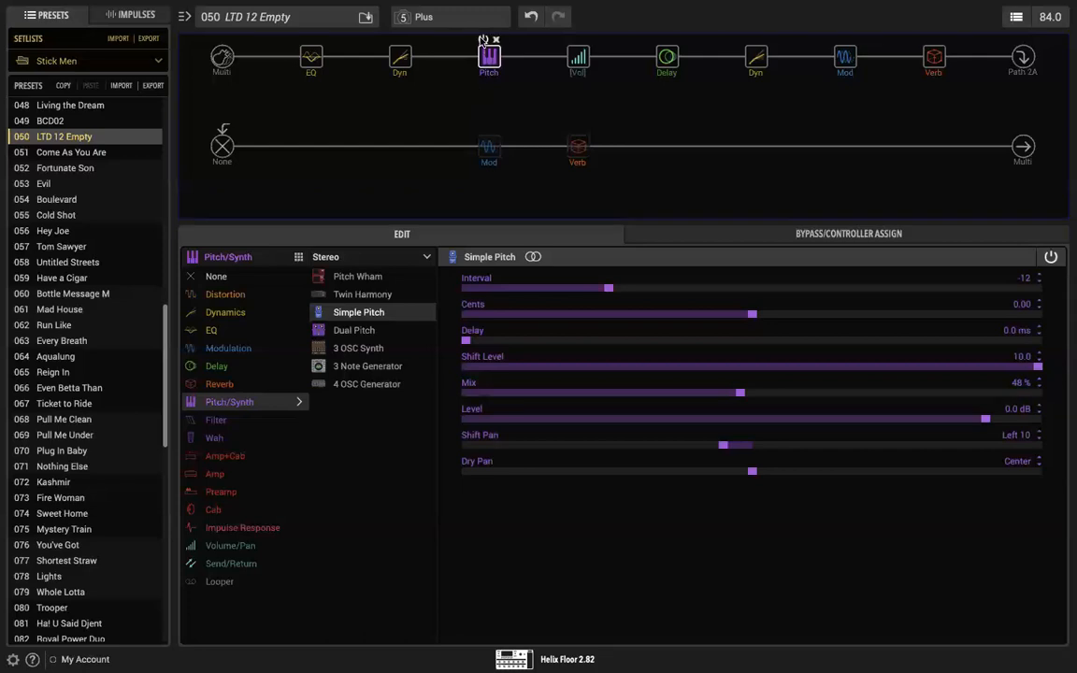
{"action": "left_click", "coordinate": [484, 41]}
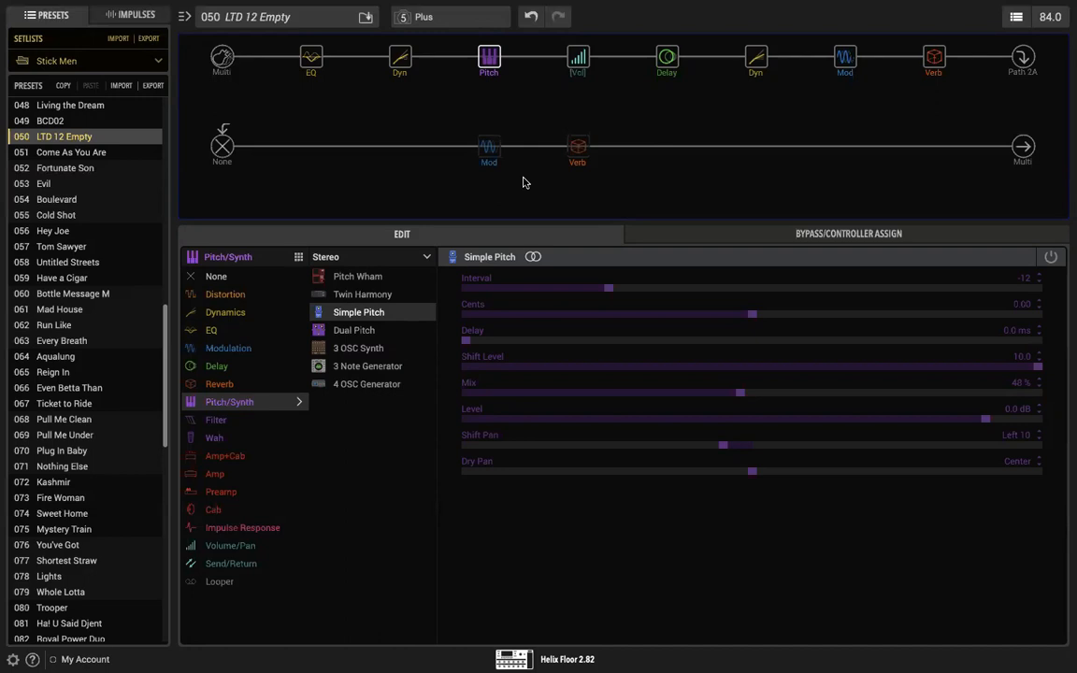
Step: Bypass the first path's Low and High Cut EQ and the LA Studio Comp after the delay
{"action": "left_click", "coordinate": [308, 58]}
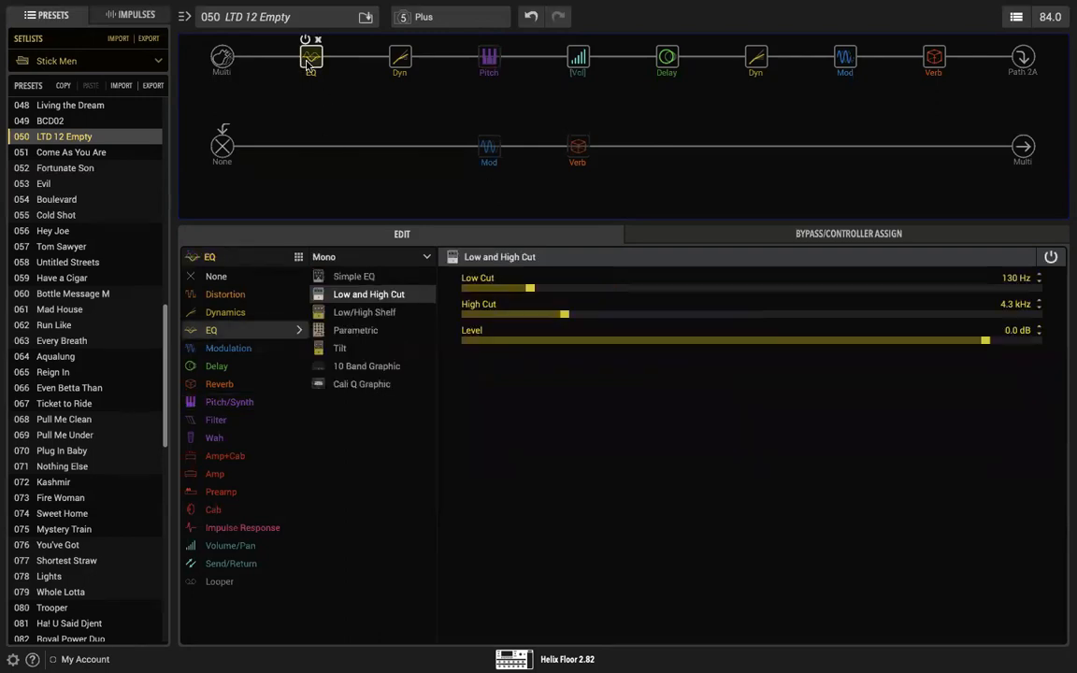
{"action": "left_click", "coordinate": [1020, 146]}
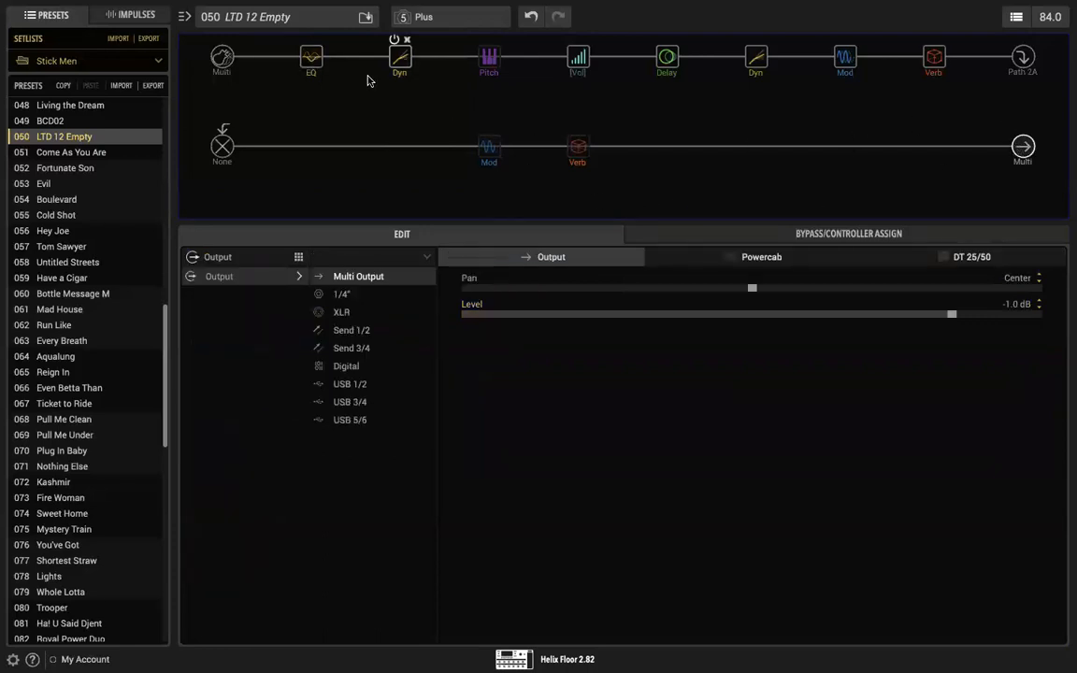
{"action": "left_click", "coordinate": [315, 62]}
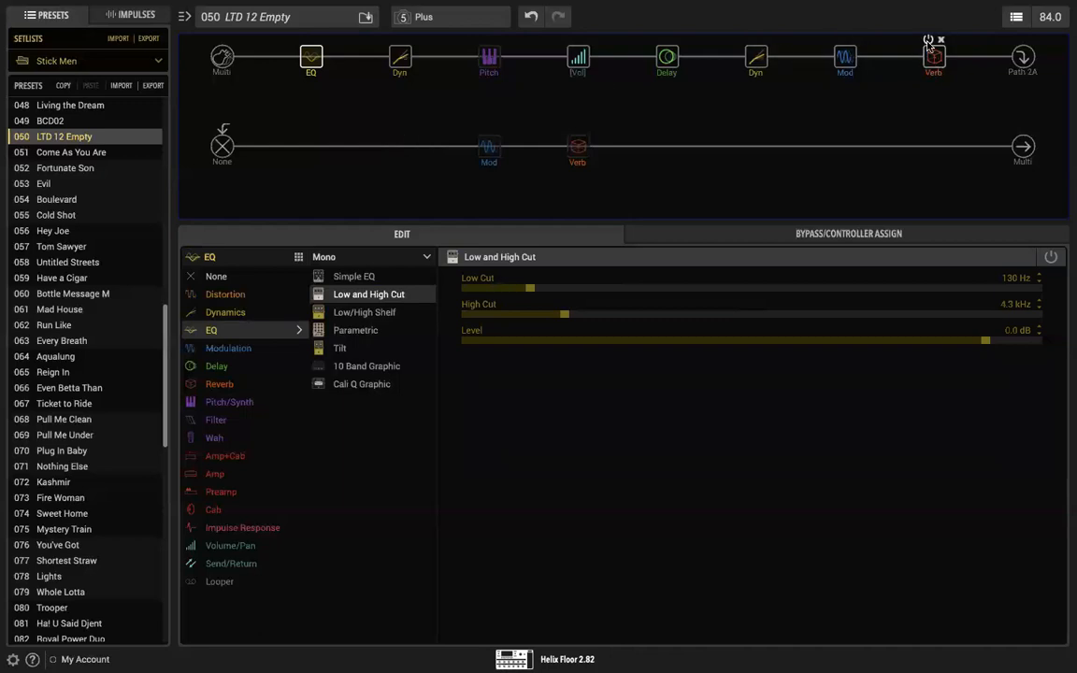
{"action": "mouse_move", "coordinate": [783, 59]}
{"action": "left_click", "coordinate": [750, 40]}
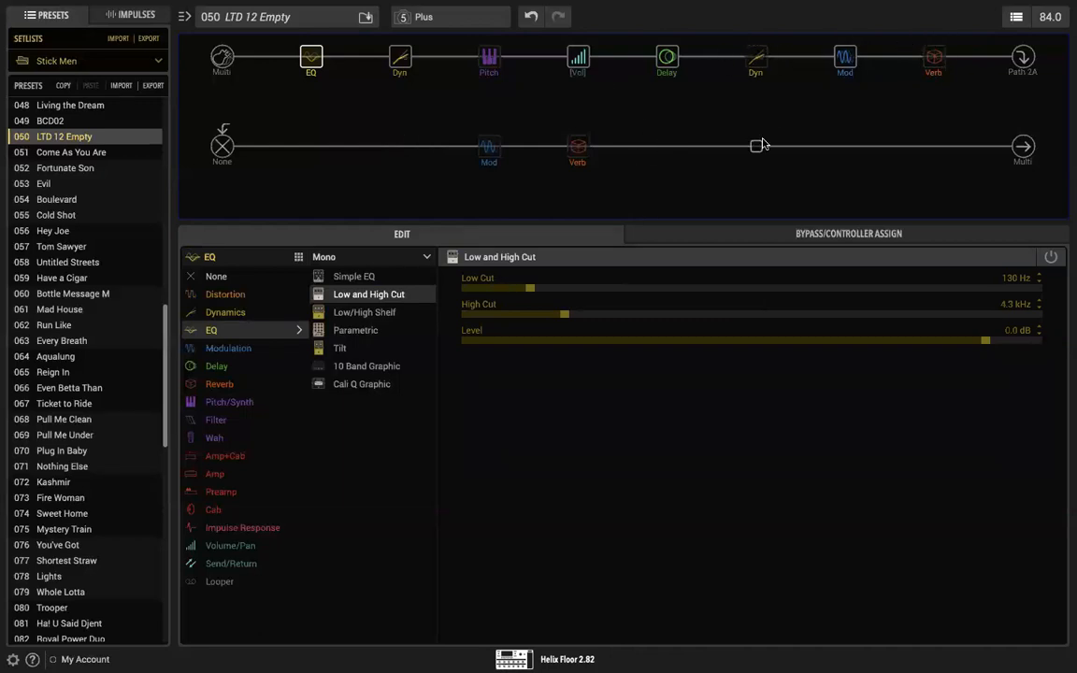
Step: Set the Mix of the first path's Plate reverb to 100 %
{"action": "left_click", "coordinate": [933, 58]}
{"action": "left_click_drag", "start_coordinate": [884, 394], "coordinate": [1040, 394]}
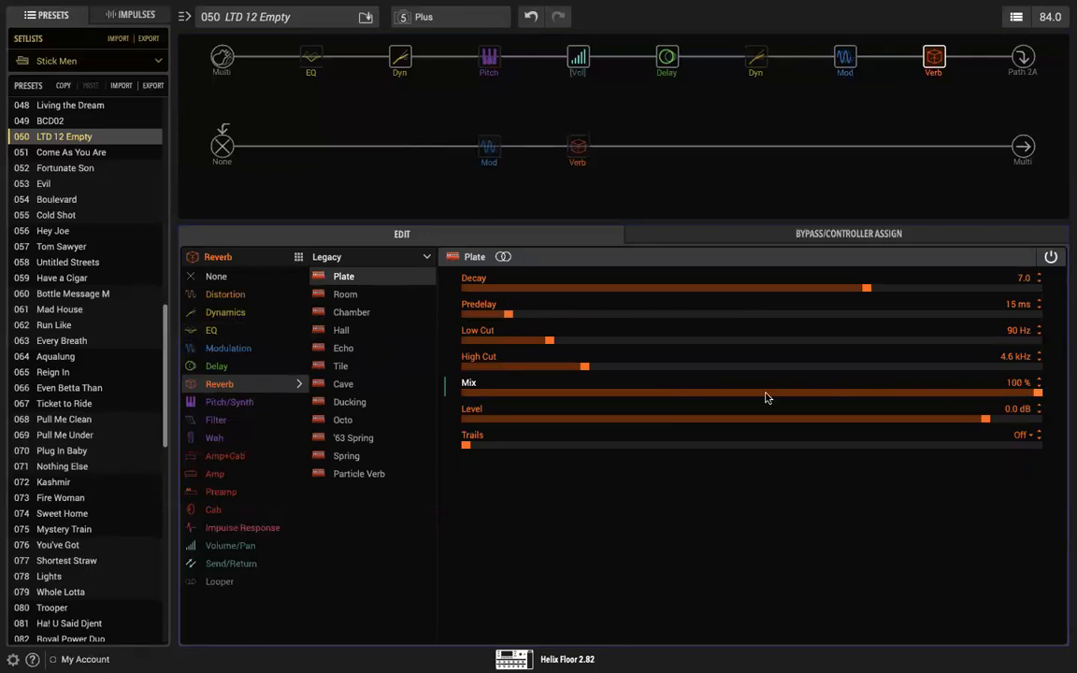
Step: Sweep the Plate reverb's Mix down to 0 %, then raise it in stages through 57 % and 77 % to 100 %
{"action": "left_click_drag", "start_coordinate": [1019, 391], "coordinate": [454, 428]}
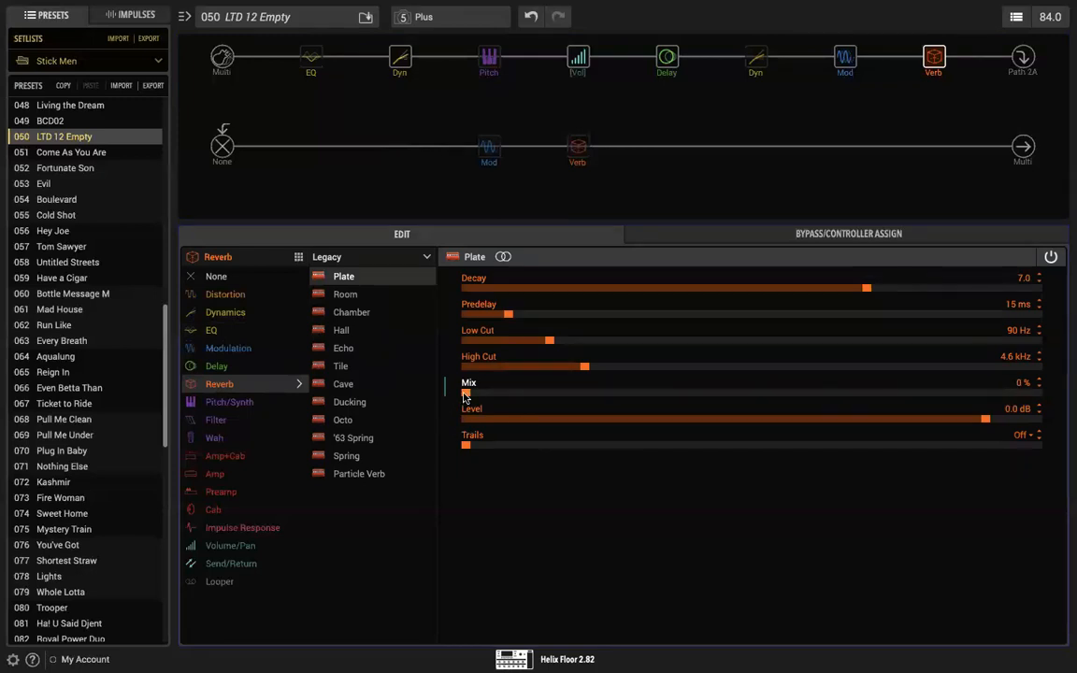
{"action": "left_click_drag", "start_coordinate": [466, 395], "coordinate": [791, 399]}
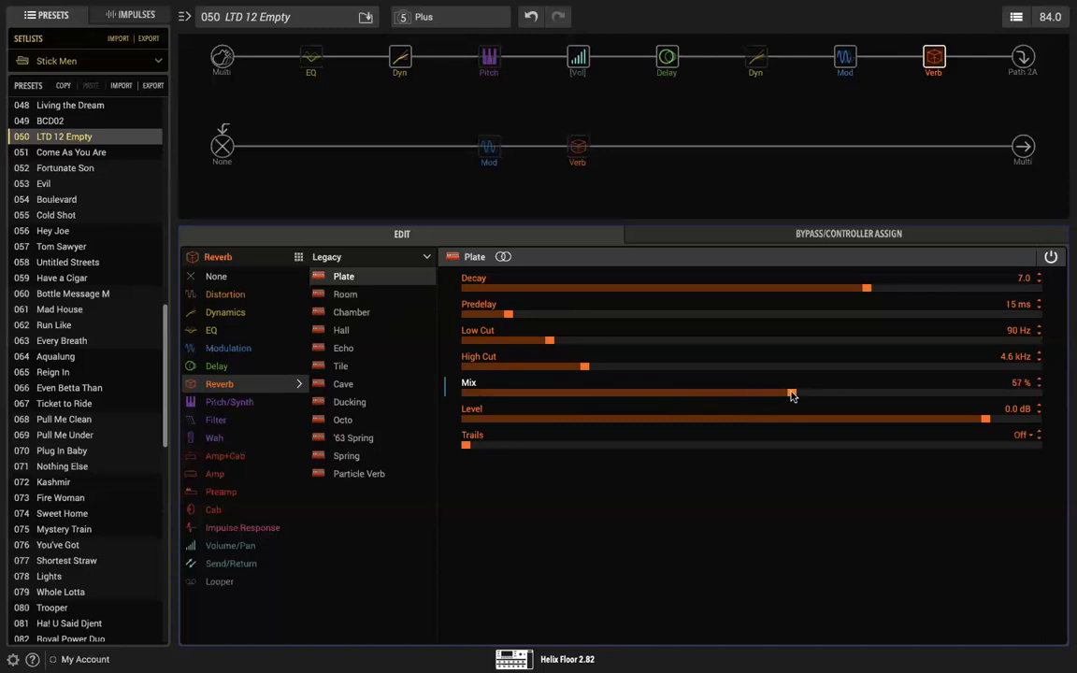
{"action": "left_click_drag", "start_coordinate": [791, 396], "coordinate": [905, 397]}
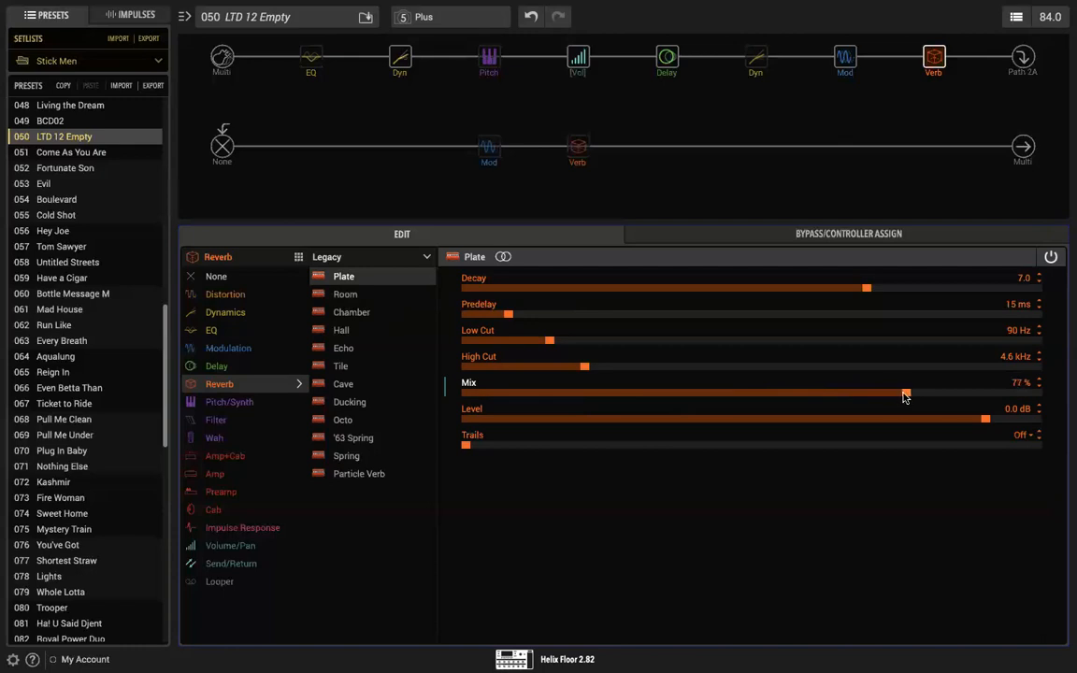
{"action": "left_click_drag", "start_coordinate": [905, 397], "coordinate": [958, 397]}
{"action": "left_click_drag", "start_coordinate": [958, 395], "coordinate": [980, 396]}
{"action": "left_click_drag", "start_coordinate": [982, 395], "coordinate": [1038, 396]}
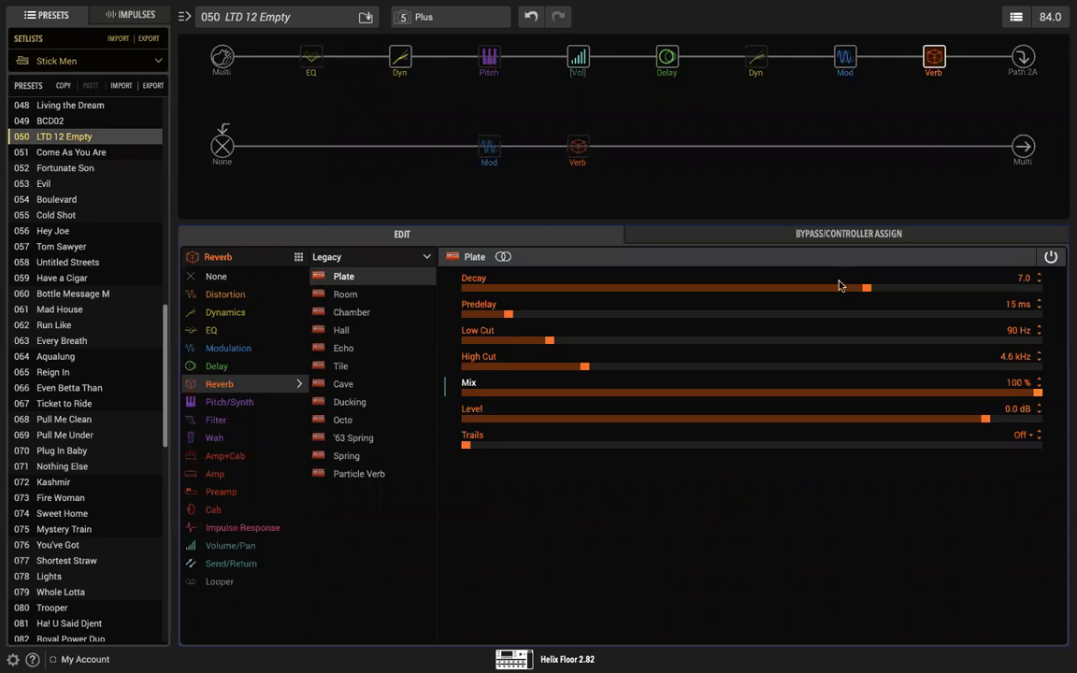
Step: Set the Plate reverb's Decay to 9.7, High Cut to 17.4 kHz and Low Cut to 430 Hz
{"action": "left_click_drag", "start_coordinate": [867, 289], "coordinate": [1022, 292]}
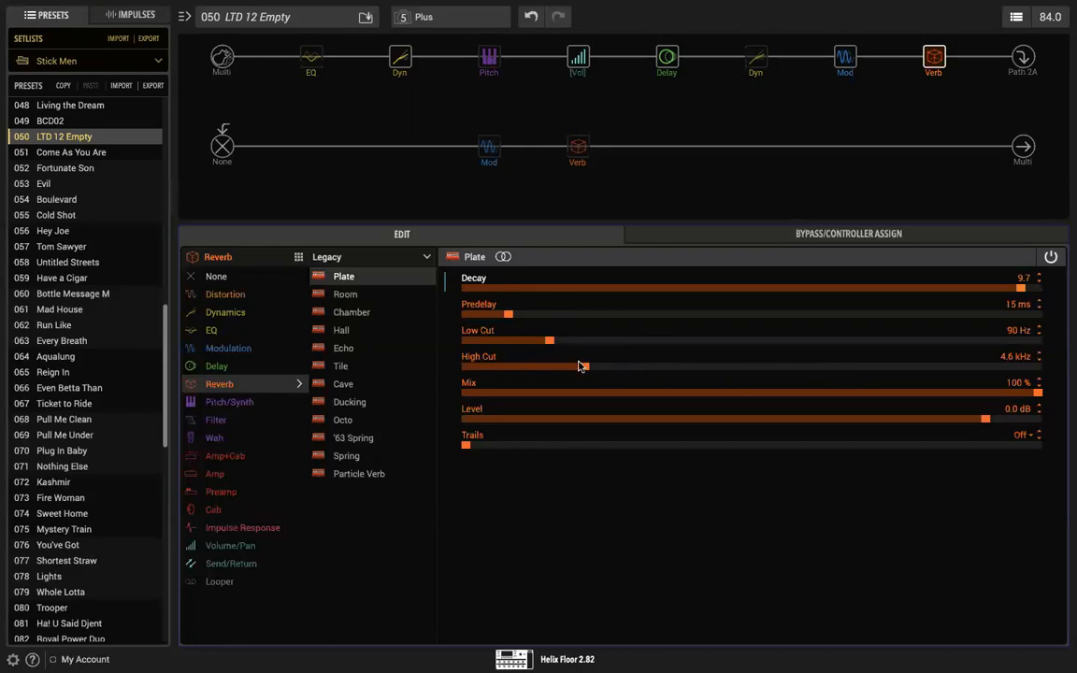
{"action": "left_click_drag", "start_coordinate": [583, 366], "coordinate": [957, 368]}
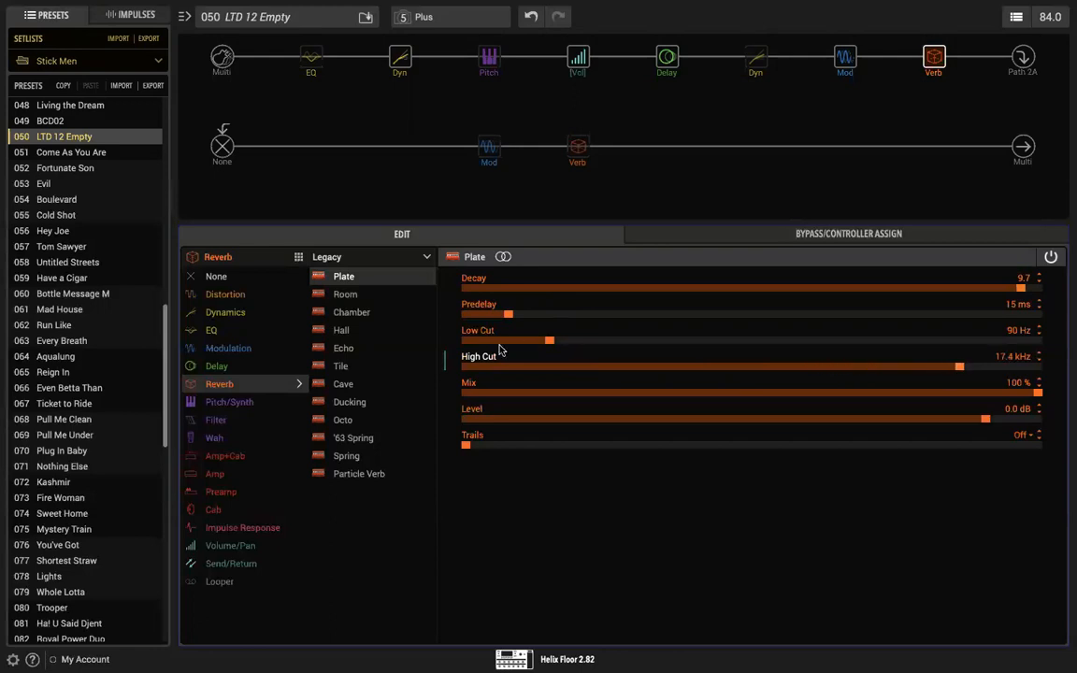
{"action": "left_click_drag", "start_coordinate": [550, 341], "coordinate": [803, 344]}
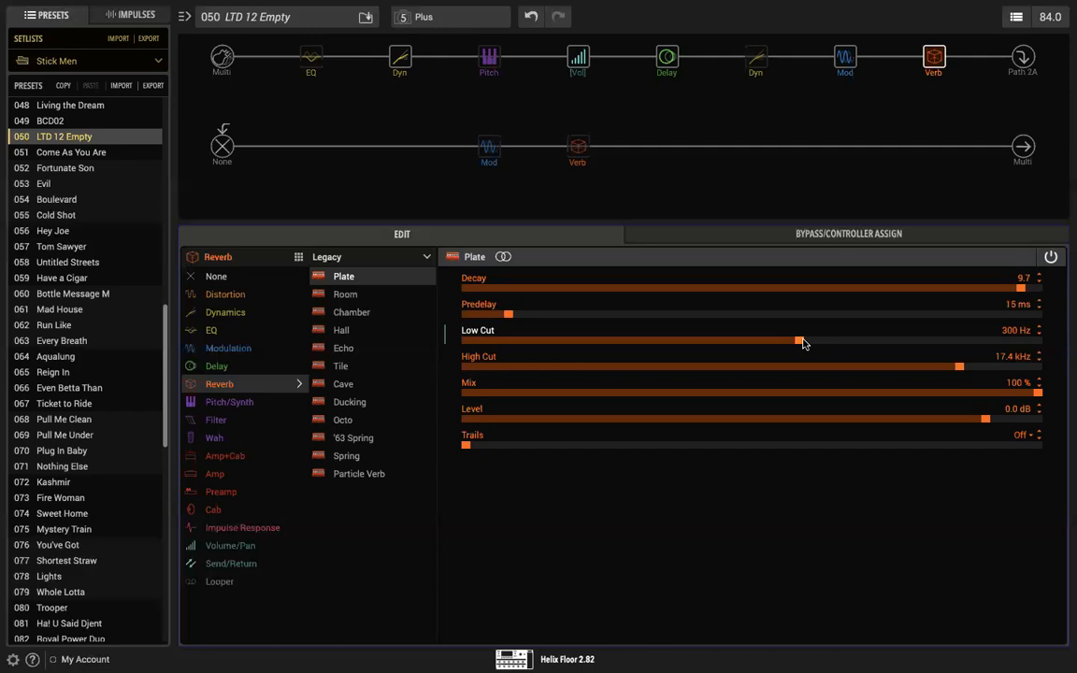
{"action": "left_click_drag", "start_coordinate": [882, 348], "coordinate": [957, 342]}
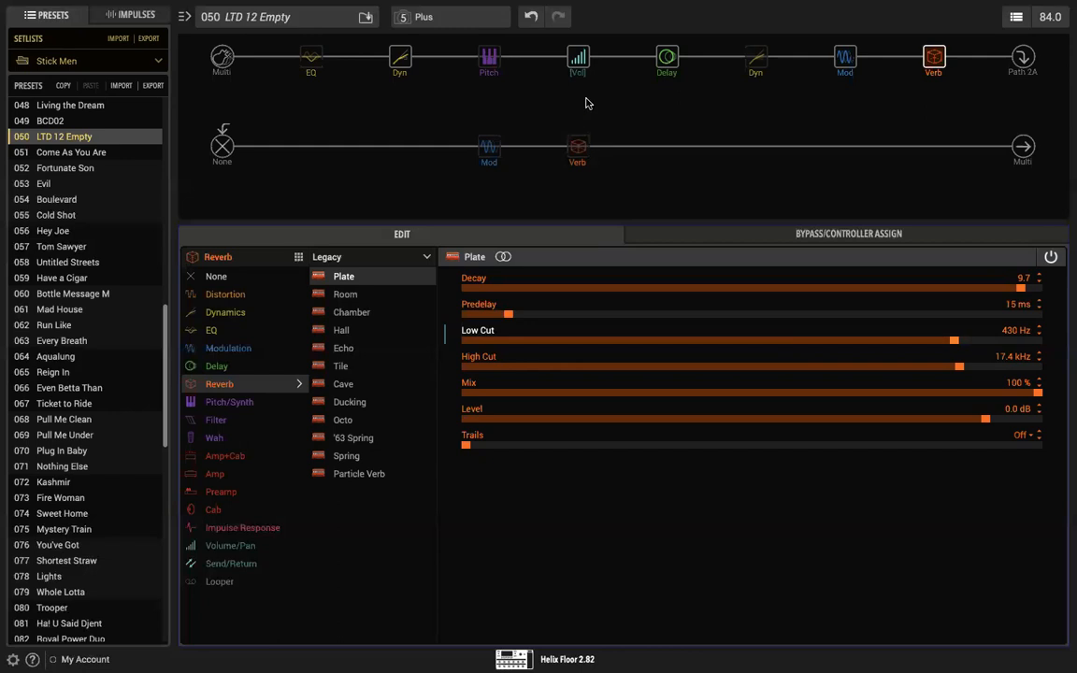
Step: Enable the first path's LA Studio Comp after the delay, with its Gain set to 5.6 and its Level reduced
{"action": "left_click", "coordinate": [750, 40]}
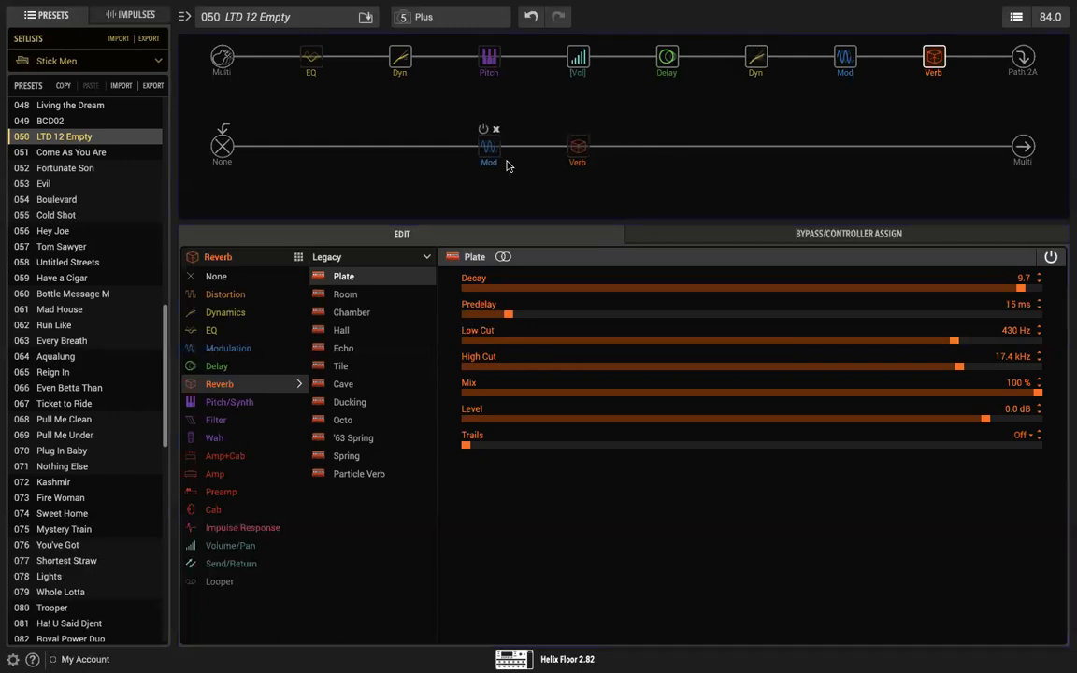
{"action": "left_click", "coordinate": [750, 40]}
{"action": "left_click", "coordinate": [756, 58]}
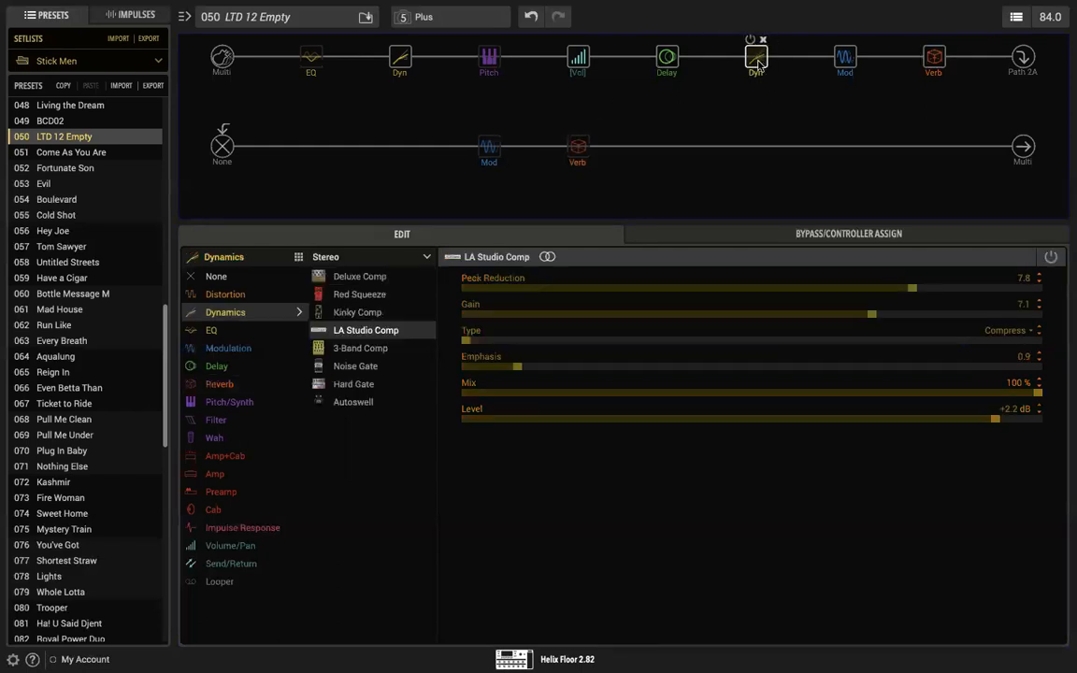
{"action": "left_click_drag", "start_coordinate": [879, 312], "coordinate": [786, 314]}
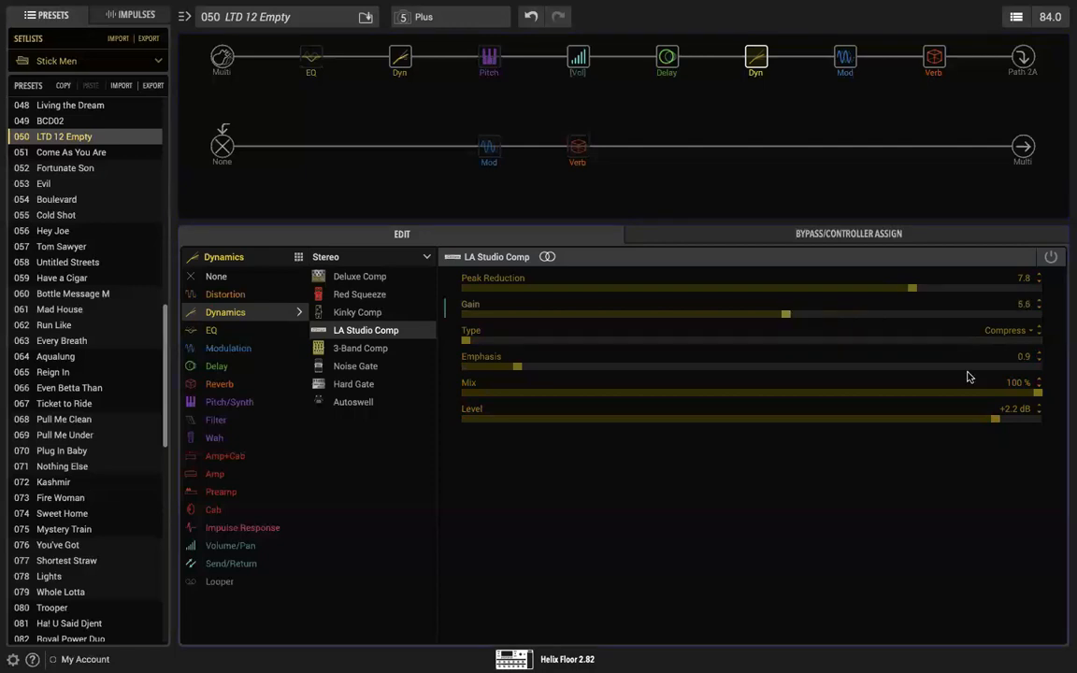
{"action": "left_click_drag", "start_coordinate": [986, 423], "coordinate": [958, 423]}
{"action": "left_click", "coordinate": [749, 40]}
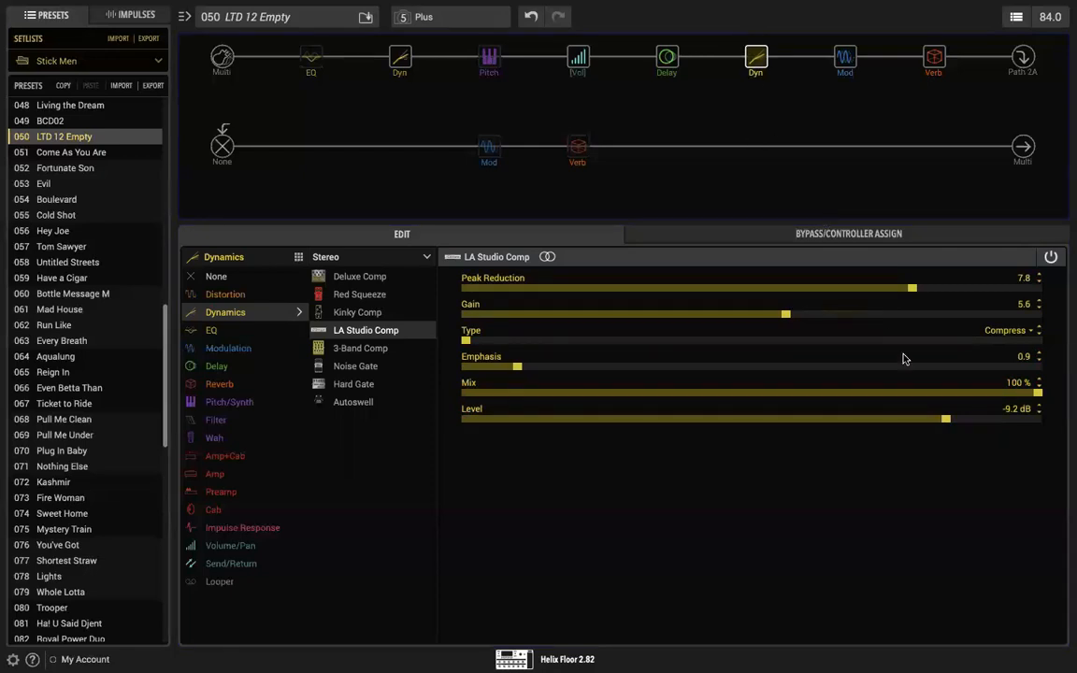
{"action": "mouse_move", "coordinate": [949, 424]}
{"action": "left_mouse_down"}
{"action": "mouse_move", "coordinate": [982, 423]}
{"action": "mouse_move", "coordinate": [967, 423]}
{"action": "left_mouse_up"}
Step: Enable the second path's Plateaux reverb and set its Mix to 100 %, leaving that path's modulation block bypassed
{"action": "left_click", "coordinate": [483, 131]}
{"action": "left_click", "coordinate": [571, 129]}
{"action": "left_click", "coordinate": [577, 146]}
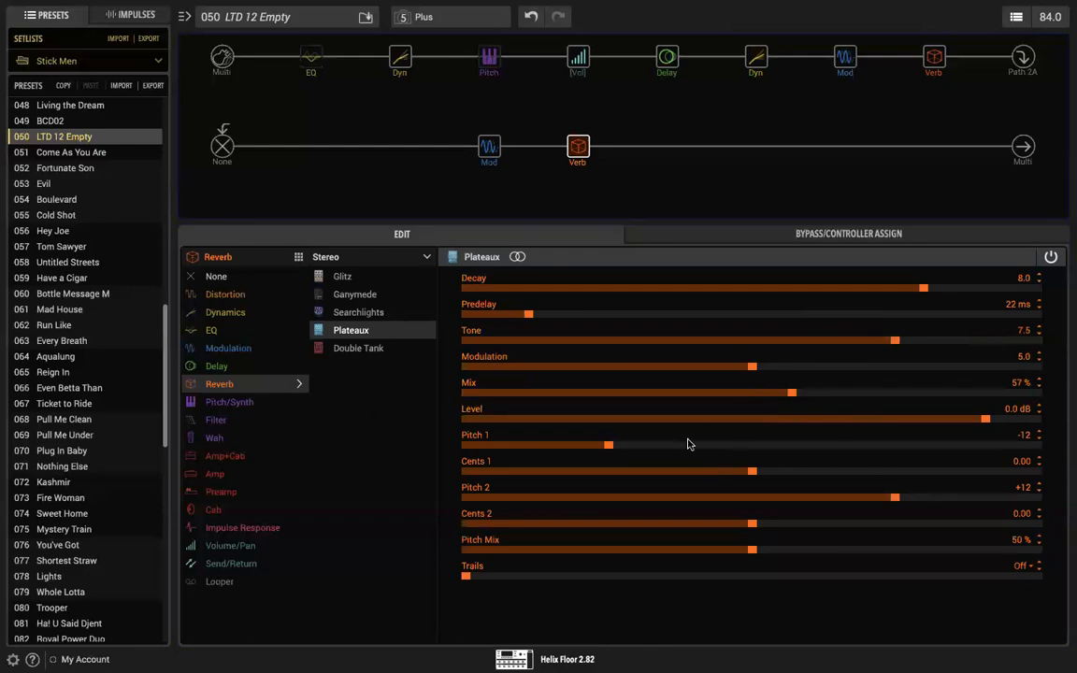
{"action": "left_click_drag", "start_coordinate": [792, 396], "coordinate": [626, 395]}
{"action": "mouse_move", "coordinate": [483, 136]}
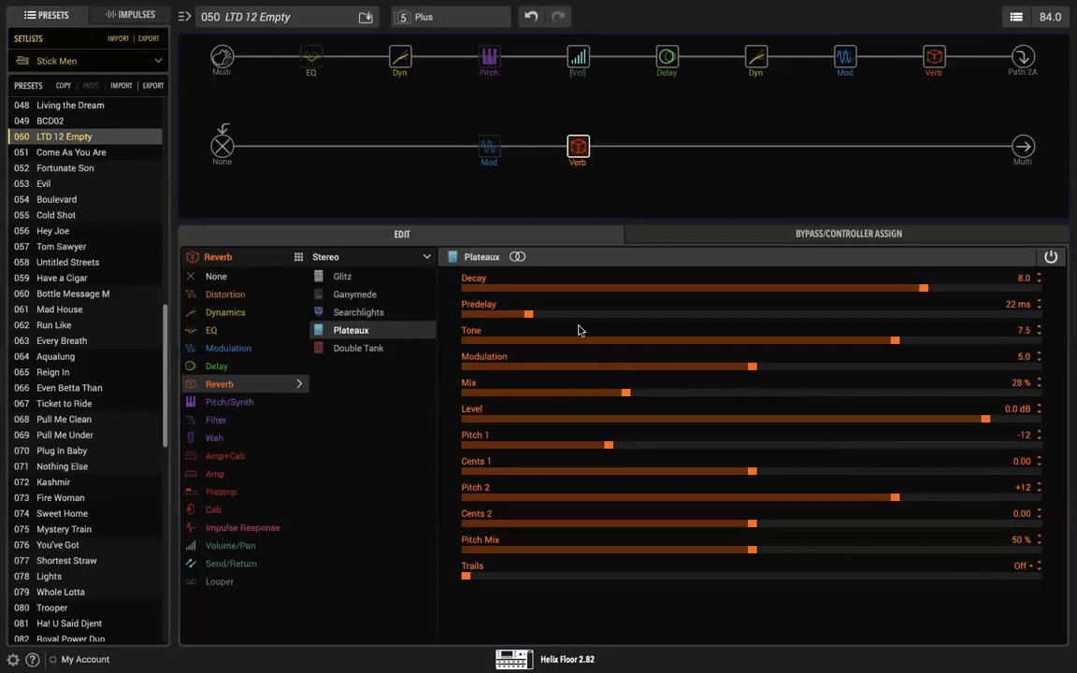
{"action": "left_click_drag", "start_coordinate": [626, 395], "coordinate": [1050, 385]}
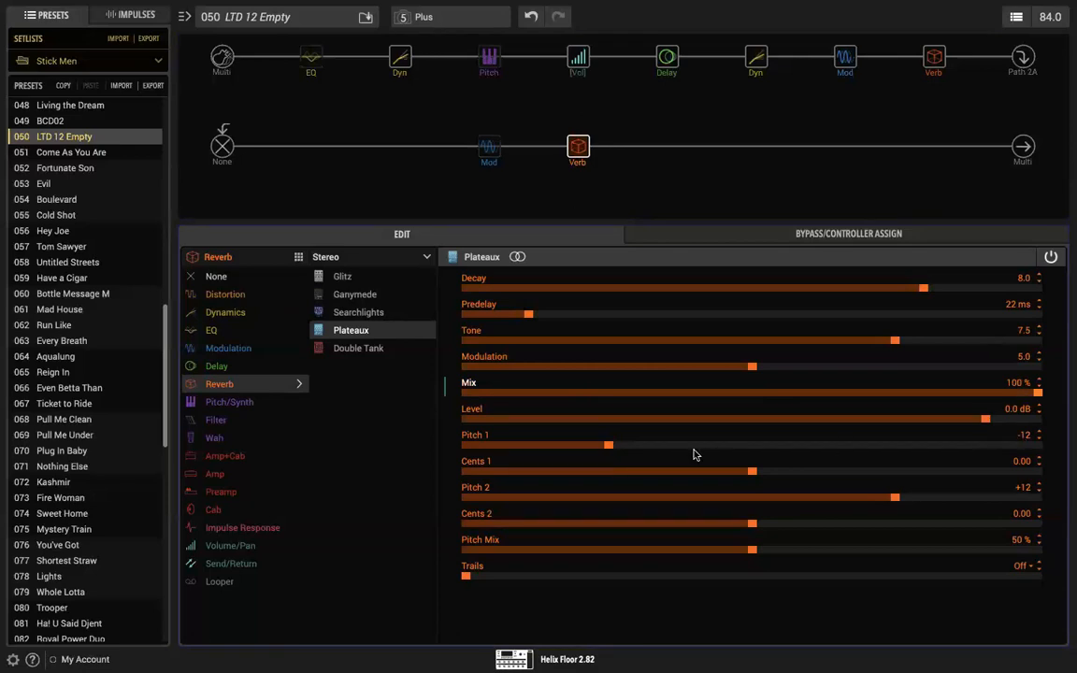
Step: Raise the Plateaux reverb's Pitch 1 in small steps through -9 to -6
{"action": "left_click_drag", "start_coordinate": [608, 446], "coordinate": [628, 448]}
{"action": "left_click_drag", "start_coordinate": [630, 448], "coordinate": [644, 448]}
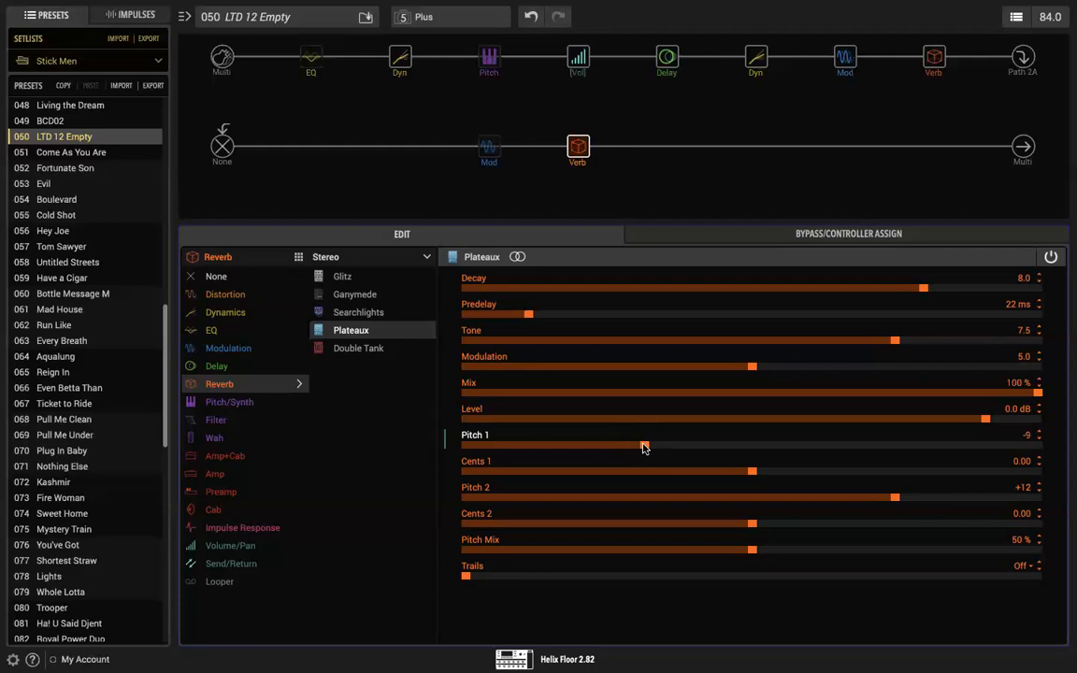
{"action": "left_click_drag", "start_coordinate": [644, 448], "coordinate": [655, 448]}
{"action": "left_click_drag", "start_coordinate": [656, 448], "coordinate": [667, 448]}
{"action": "left_click_drag", "start_coordinate": [667, 448], "coordinate": [679, 448]}
Step: Try the Plateaux reverb's Pitch 2 at +6, +12 and +5
{"action": "left_click", "coordinate": [893, 498]}
{"action": "left_click_drag", "start_coordinate": [893, 498], "coordinate": [826, 505]}
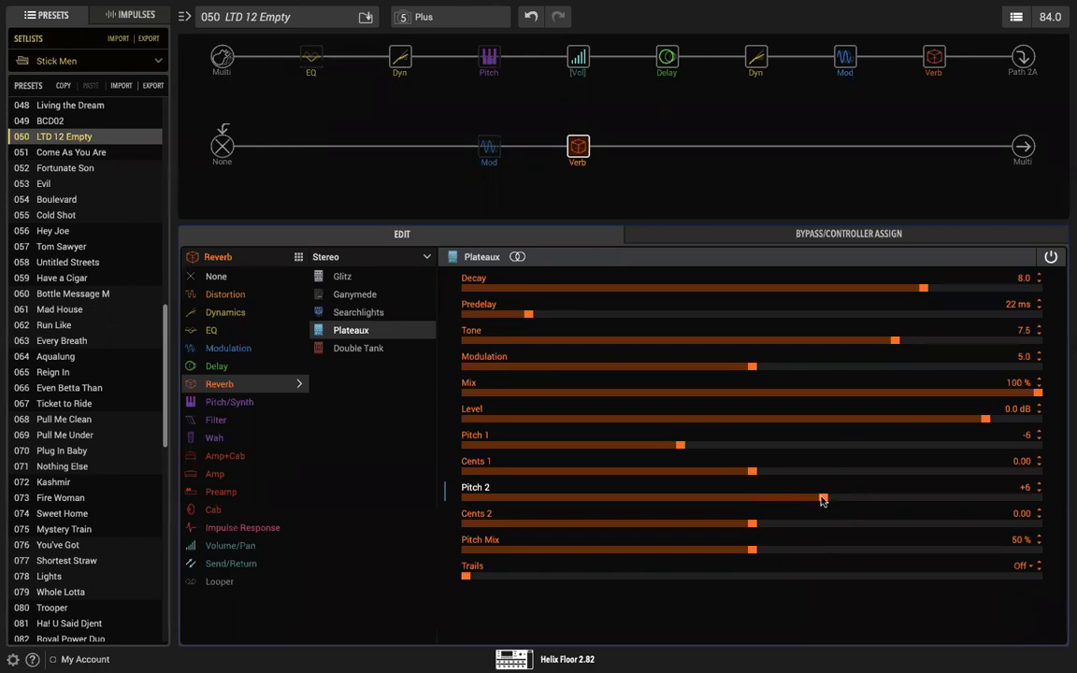
{"action": "left_click_drag", "start_coordinate": [823, 500], "coordinate": [893, 501]}
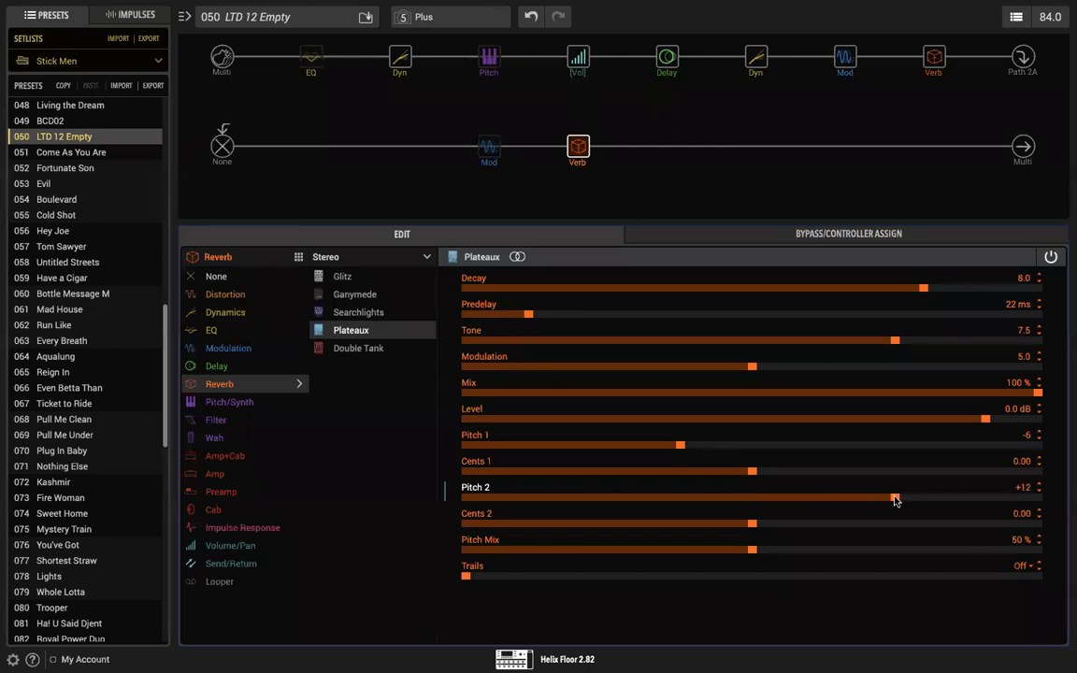
{"action": "left_click_drag", "start_coordinate": [894, 500], "coordinate": [810, 498]}
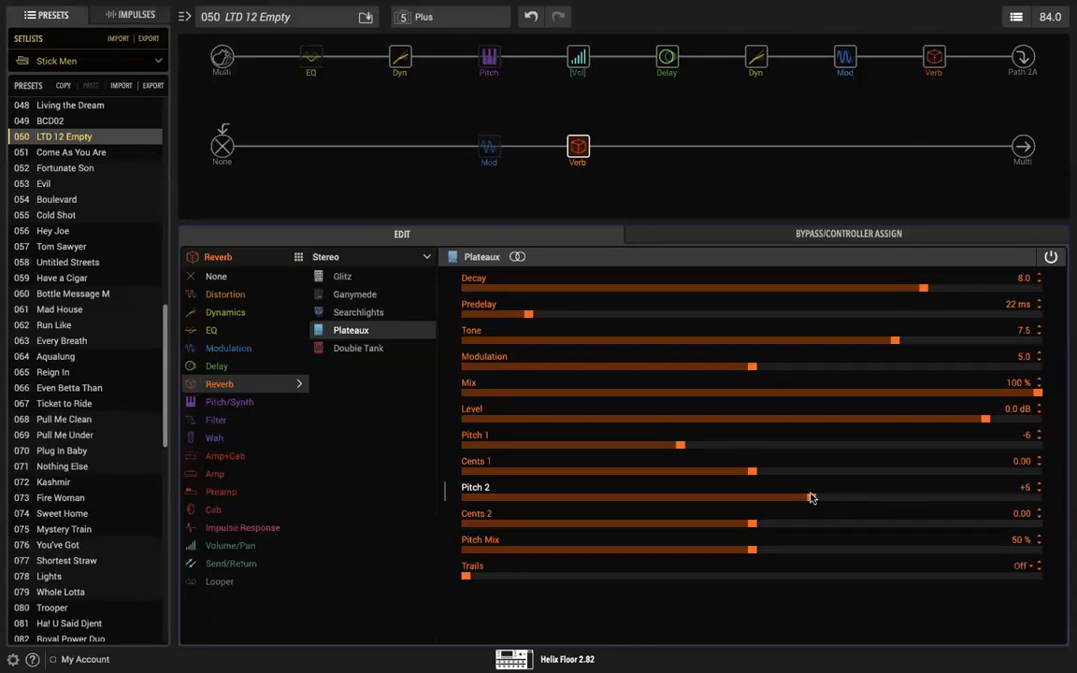
{"action": "left_click_drag", "start_coordinate": [812, 497], "coordinate": [826, 497]}
Step: Set the Plateaux reverb's Pitch 1 and Pitch 2 to 0, with Cents 1 at +50 and Cents 2 at -50
{"action": "left_click_drag", "start_coordinate": [824, 501], "coordinate": [752, 495]}
{"action": "left_click_drag", "start_coordinate": [680, 449], "coordinate": [749, 448]}
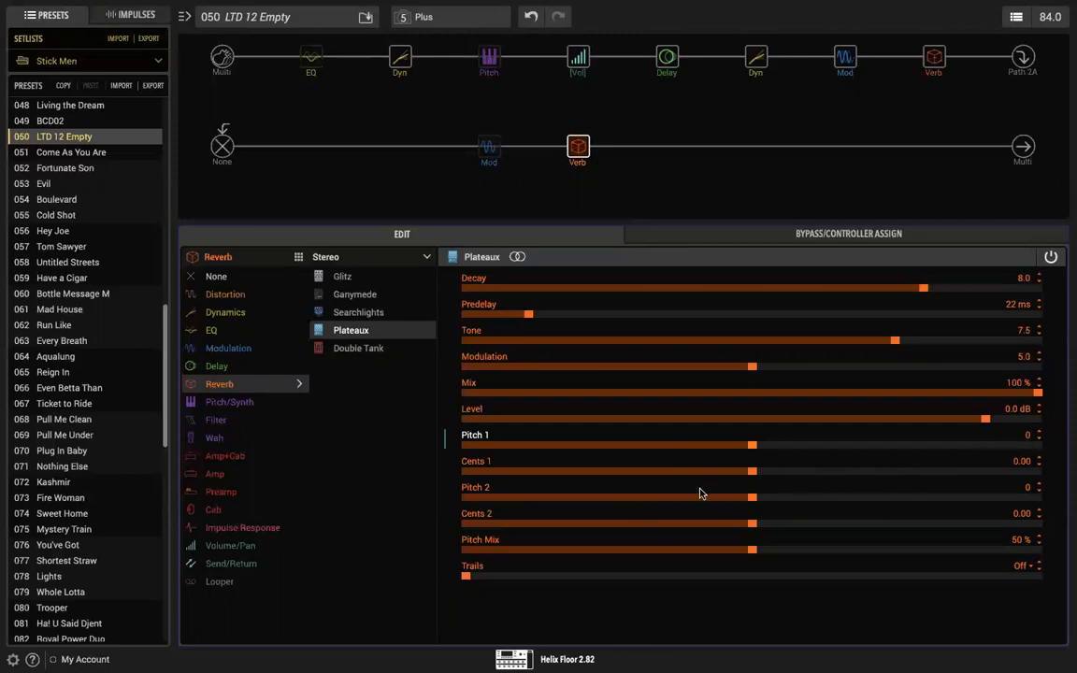
{"action": "left_click_drag", "start_coordinate": [753, 472], "coordinate": [1053, 472]}
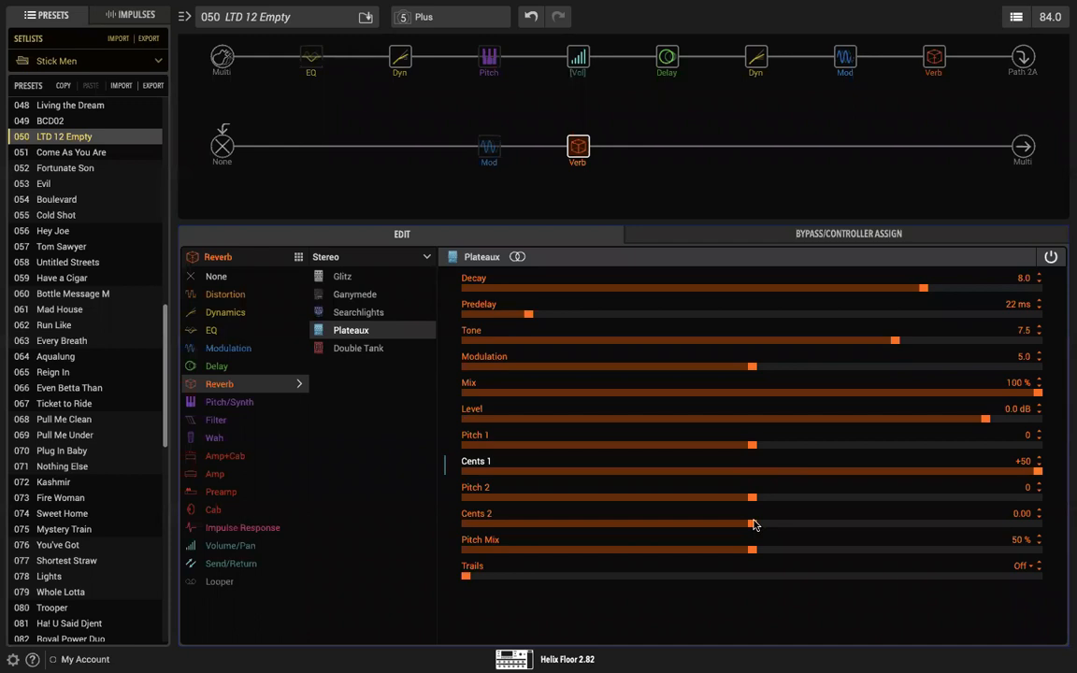
{"action": "left_click_drag", "start_coordinate": [753, 524], "coordinate": [449, 526]}
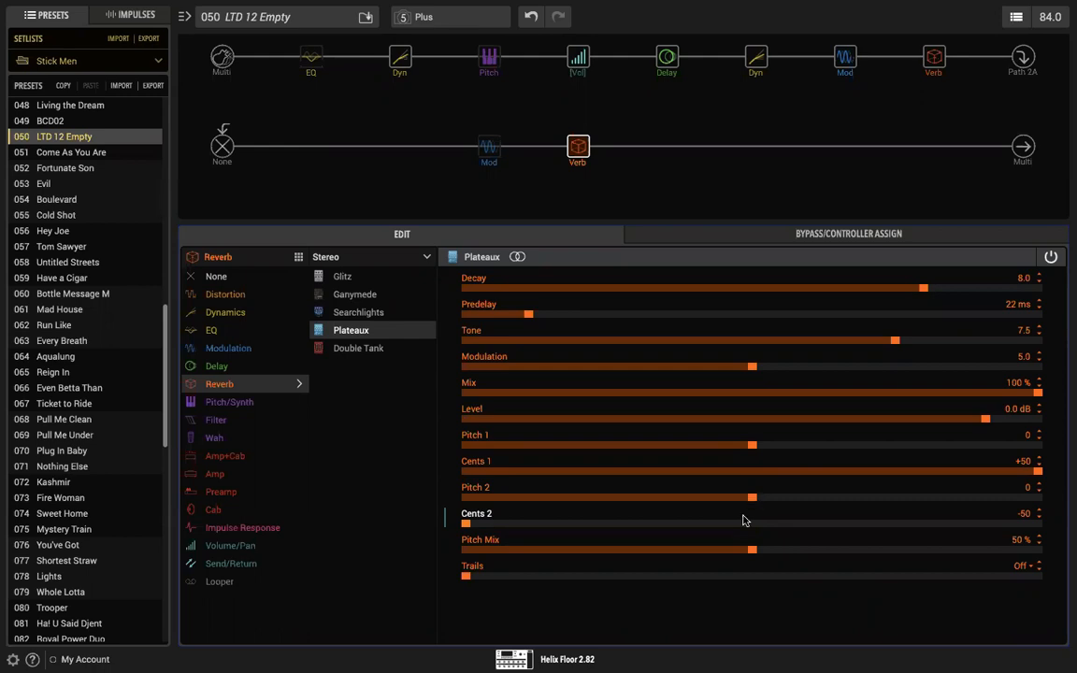
Step: Set the Plateaux reverb's Pitch Mix to 100 %, Cents 2 to -4.8 and Cents 1 to +5.0
{"action": "left_click_drag", "start_coordinate": [752, 551], "coordinate": [1069, 541]}
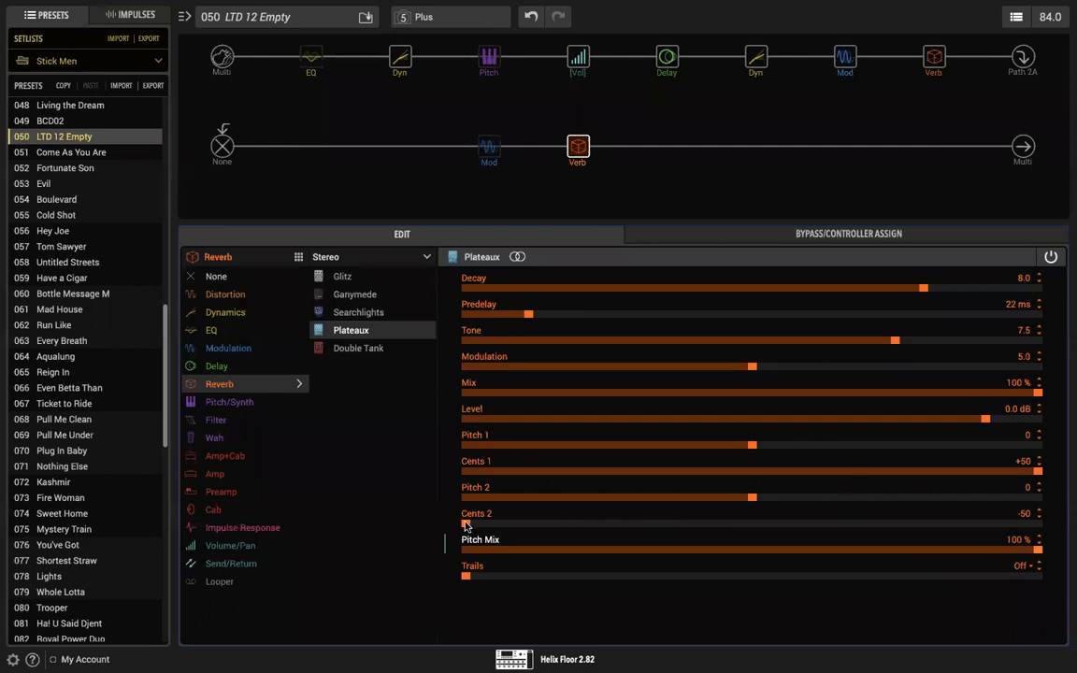
{"action": "left_click_drag", "start_coordinate": [464, 525], "coordinate": [723, 527]}
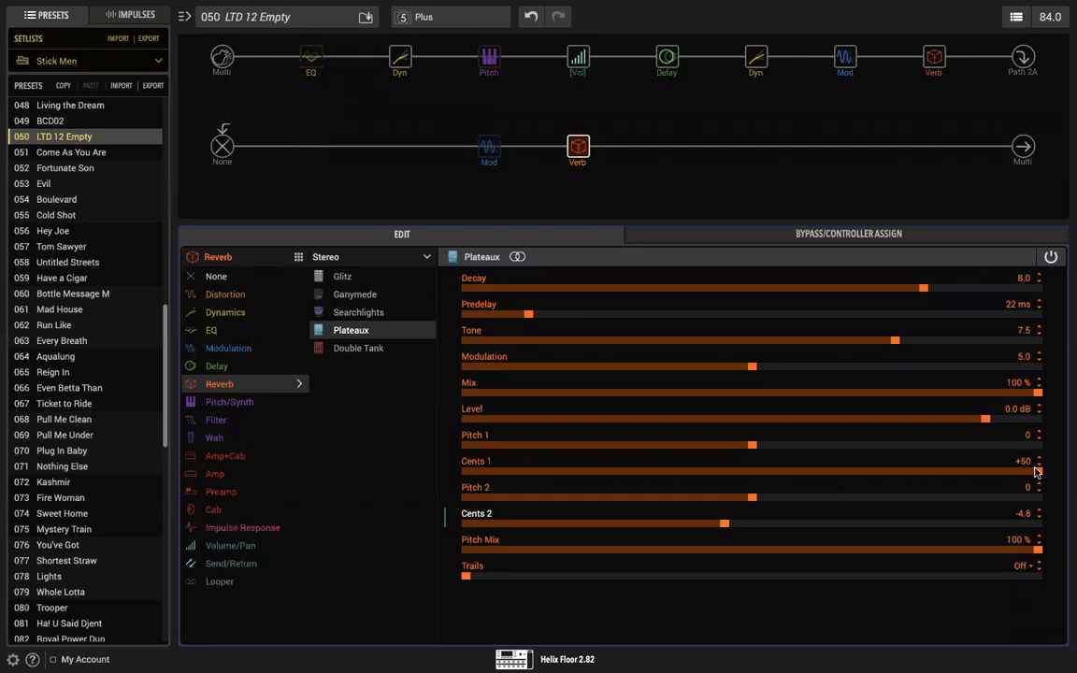
{"action": "left_click_drag", "start_coordinate": [1038, 472], "coordinate": [778, 480]}
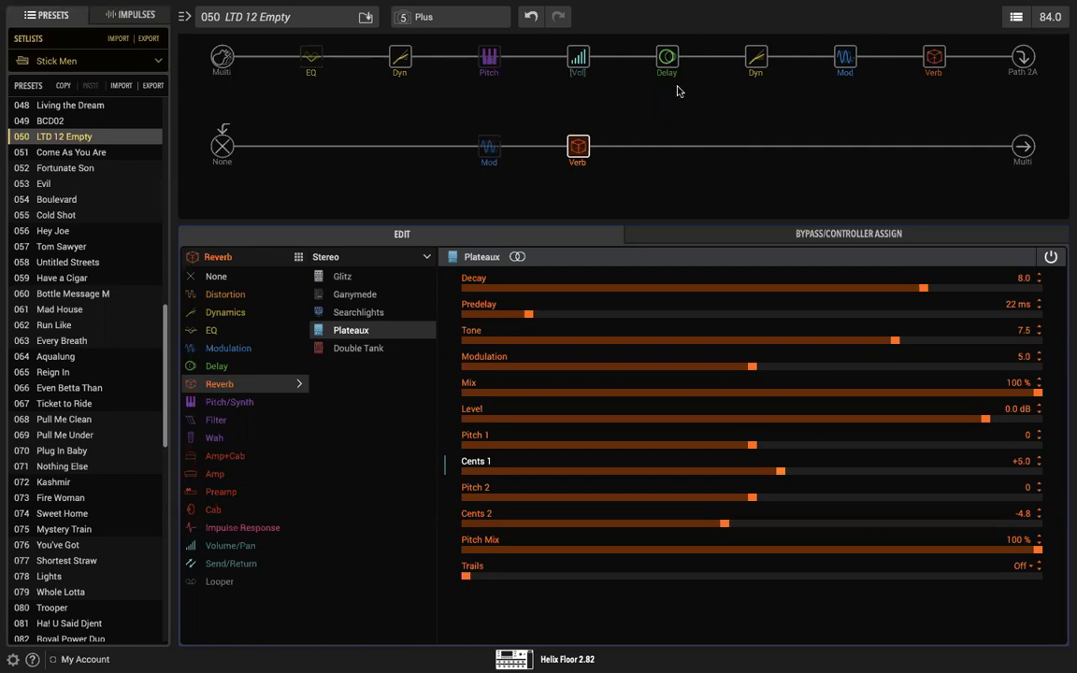
Step: Enable the Simple Pitch block and remove the bypassed EQ block from the first path
{"action": "mouse_move", "coordinate": [667, 62]}
{"action": "mouse_move", "coordinate": [485, 47]}
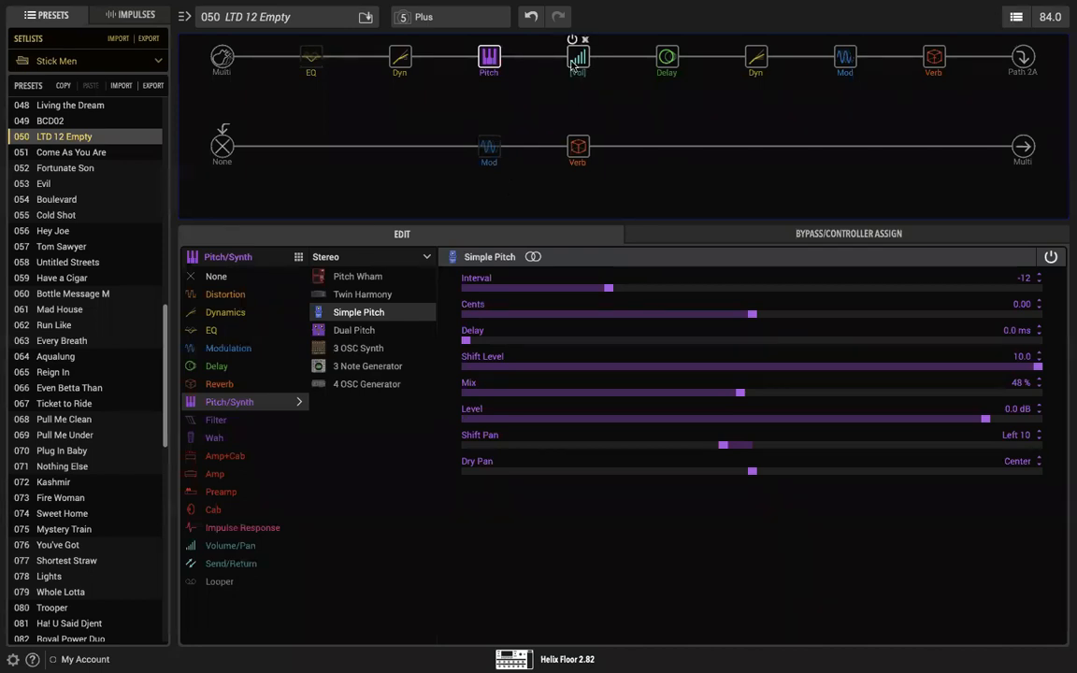
{"action": "mouse_move", "coordinate": [411, 70]}
{"action": "mouse_move", "coordinate": [309, 44]}
{"action": "left_click", "coordinate": [318, 43]}
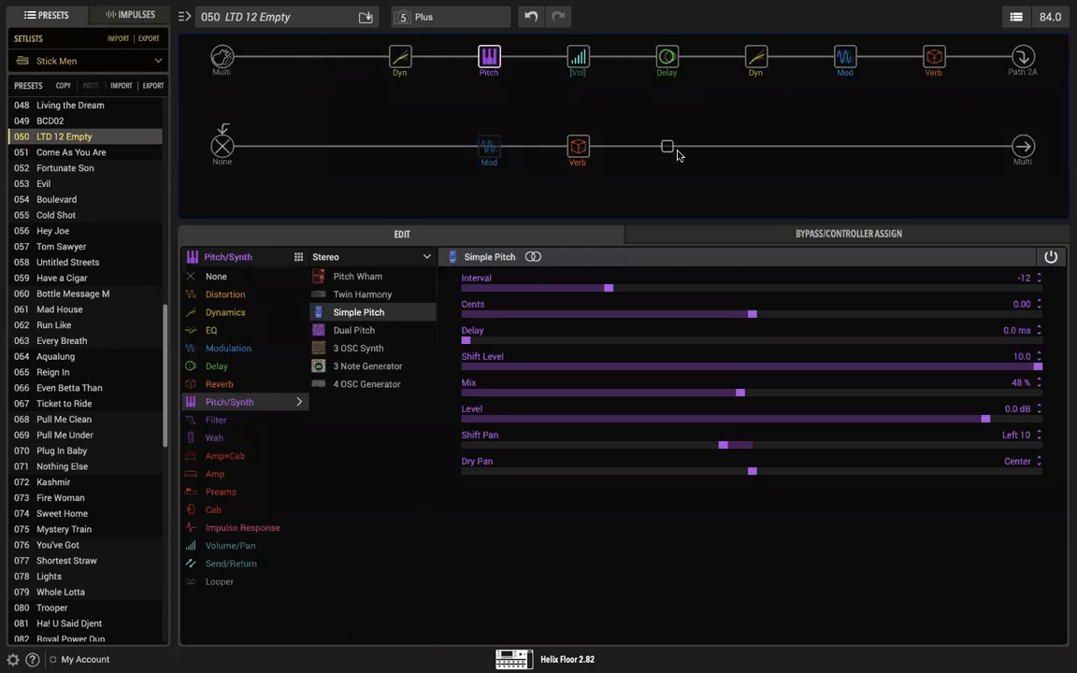
Step: Enable the modulation block on the second path
{"action": "mouse_move", "coordinate": [757, 58]}
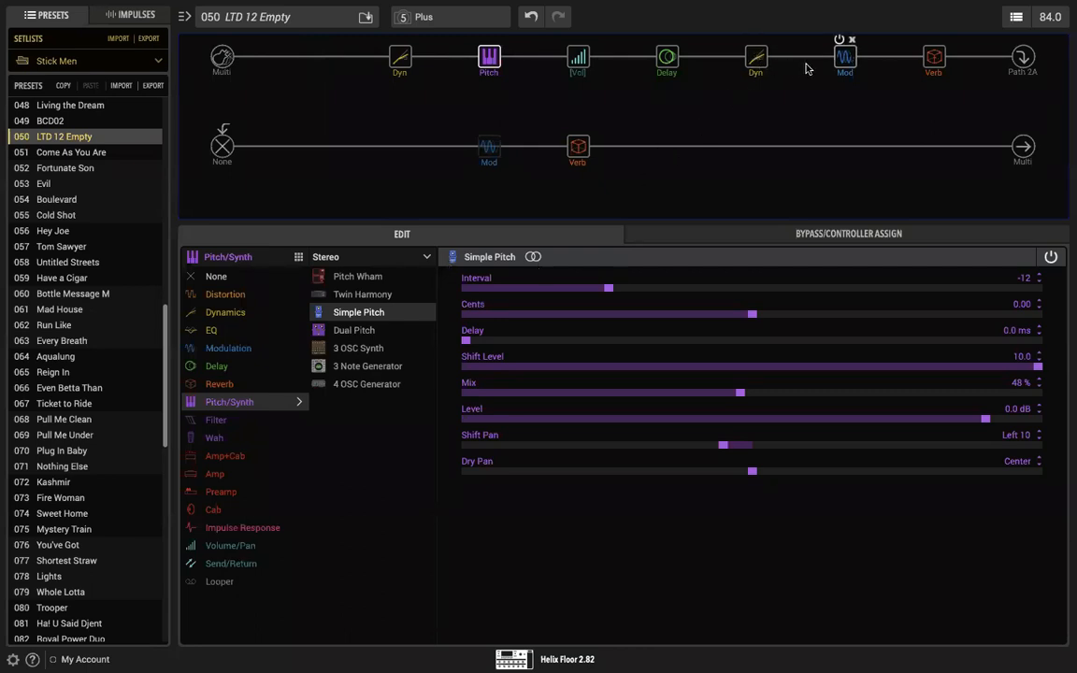
{"action": "mouse_move", "coordinate": [580, 163]}
{"action": "left_click", "coordinate": [483, 130]}
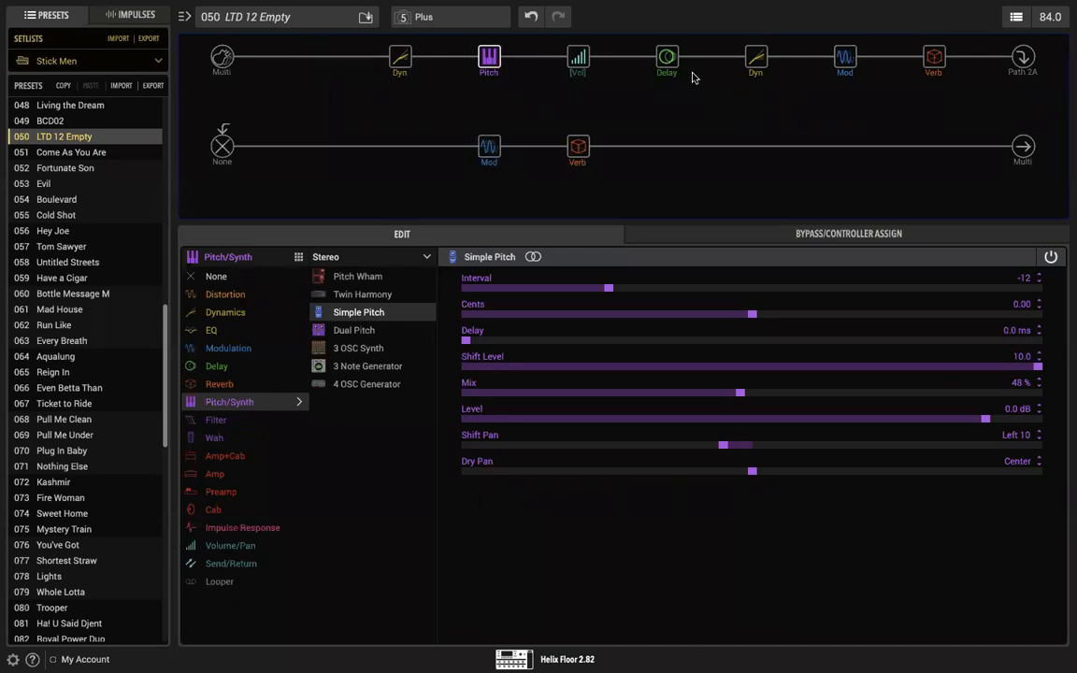
Step: Bypass the Plate reverb, Simple Pitch and Simple Delay blocks on the first path
{"action": "left_click", "coordinate": [933, 54]}
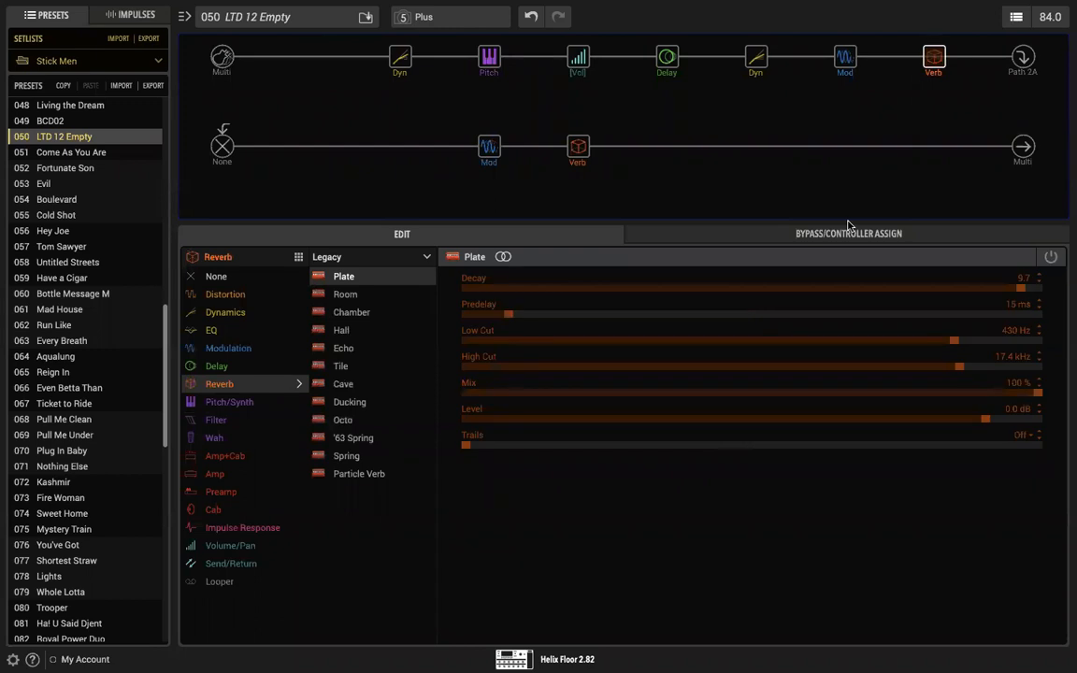
{"action": "left_click", "coordinate": [665, 59]}
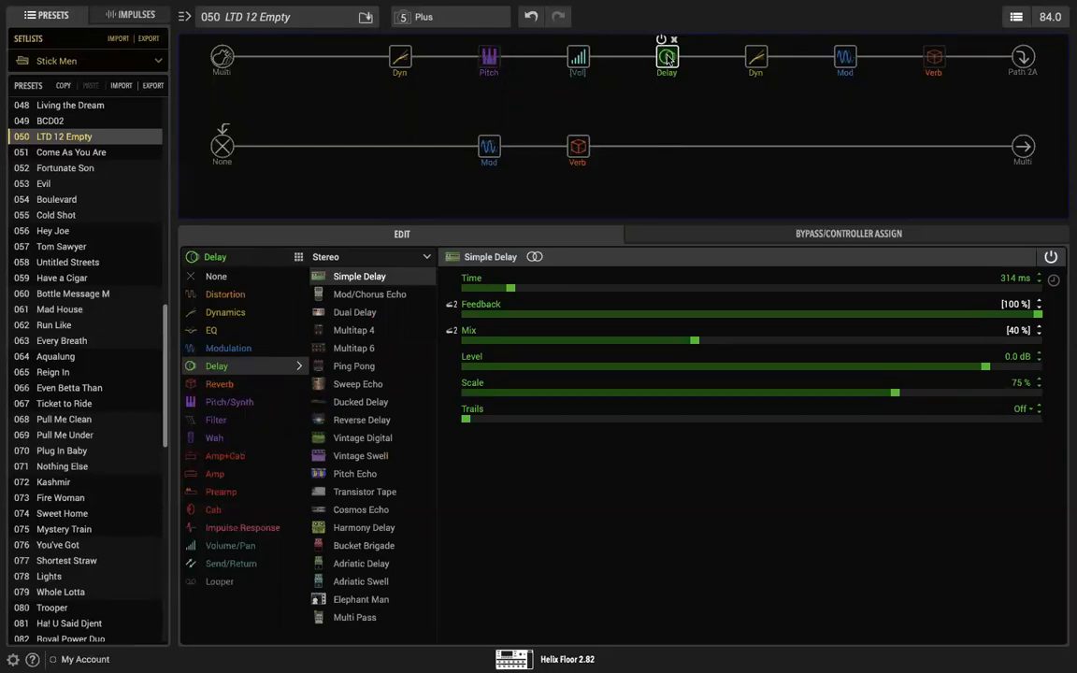
{"action": "left_click", "coordinate": [661, 39]}
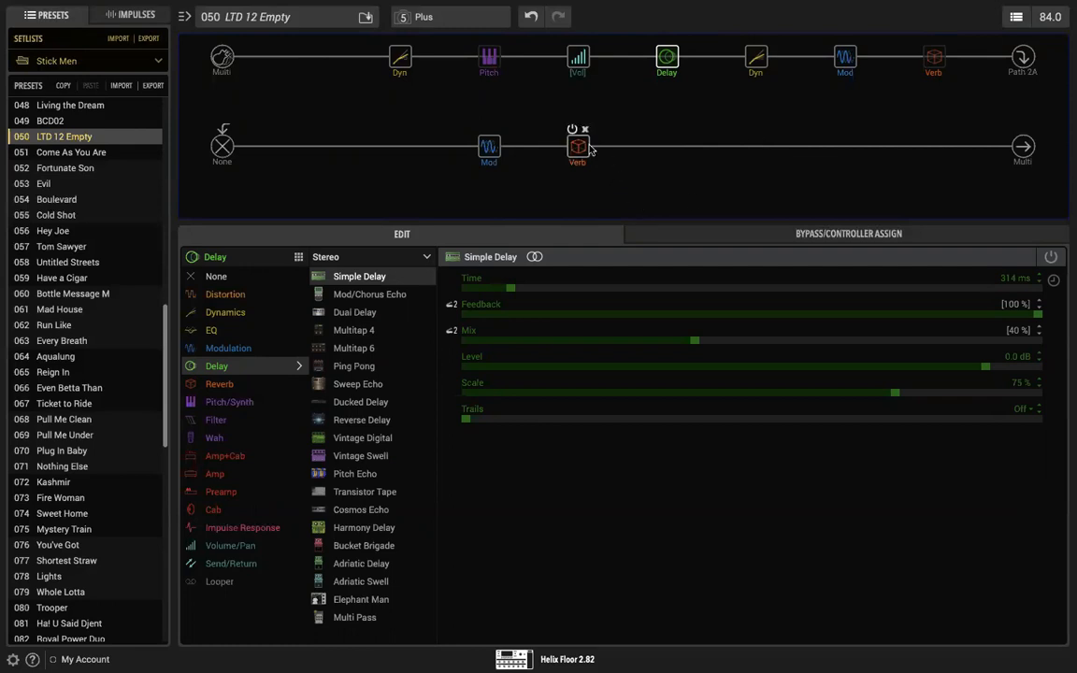
{"action": "mouse_move", "coordinate": [845, 7]}
Step: Review the settings of the first path's Simple Pitch and Simple Delay blocks
{"action": "left_click", "coordinate": [489, 59]}
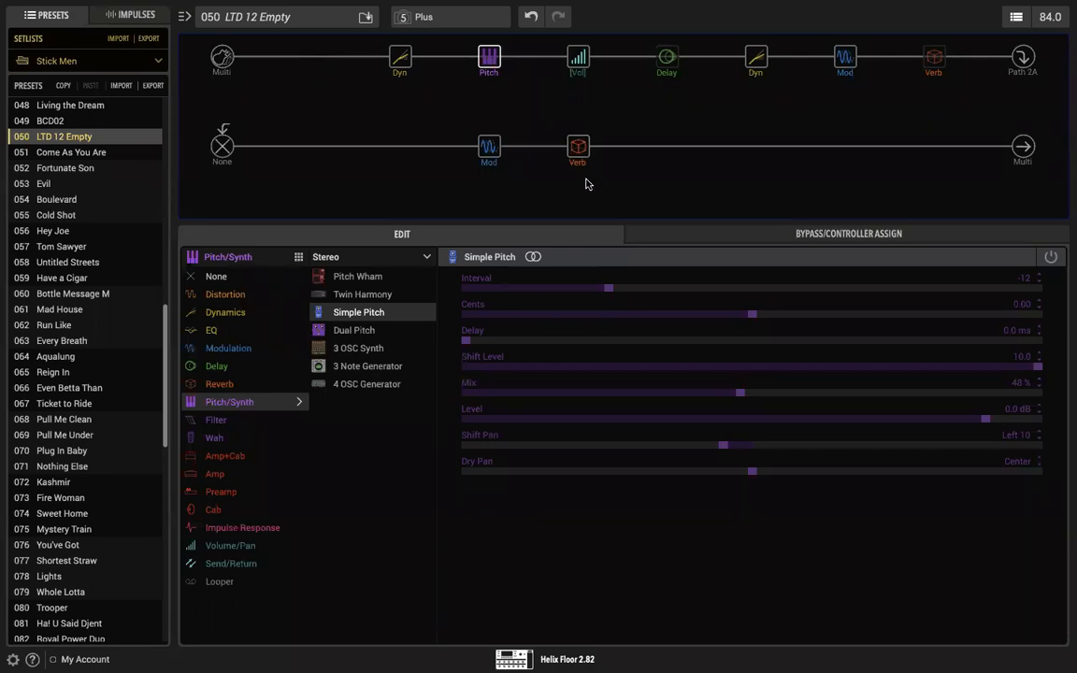
{"action": "mouse_move", "coordinate": [486, 58]}
{"action": "left_click", "coordinate": [667, 58]}
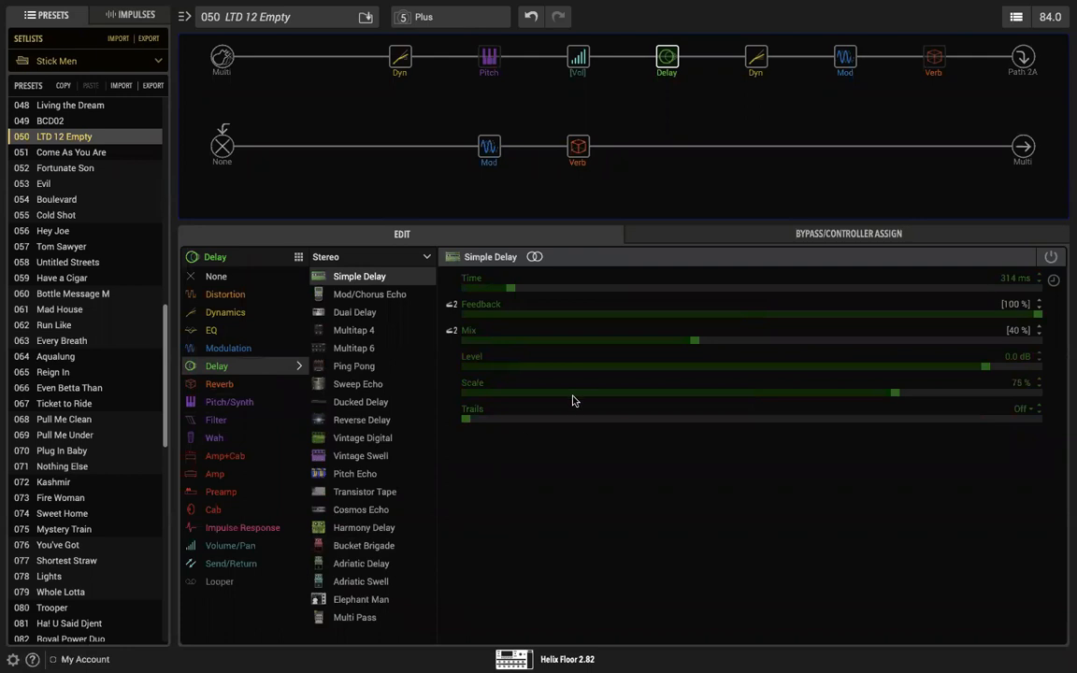
{"action": "mouse_move", "coordinate": [599, 138]}
{"action": "mouse_move", "coordinate": [650, 72]}
Step: Switch to Ableton Live, close its preferences window and return to HX Edit
{"action": "key", "text": "super+Tab"}
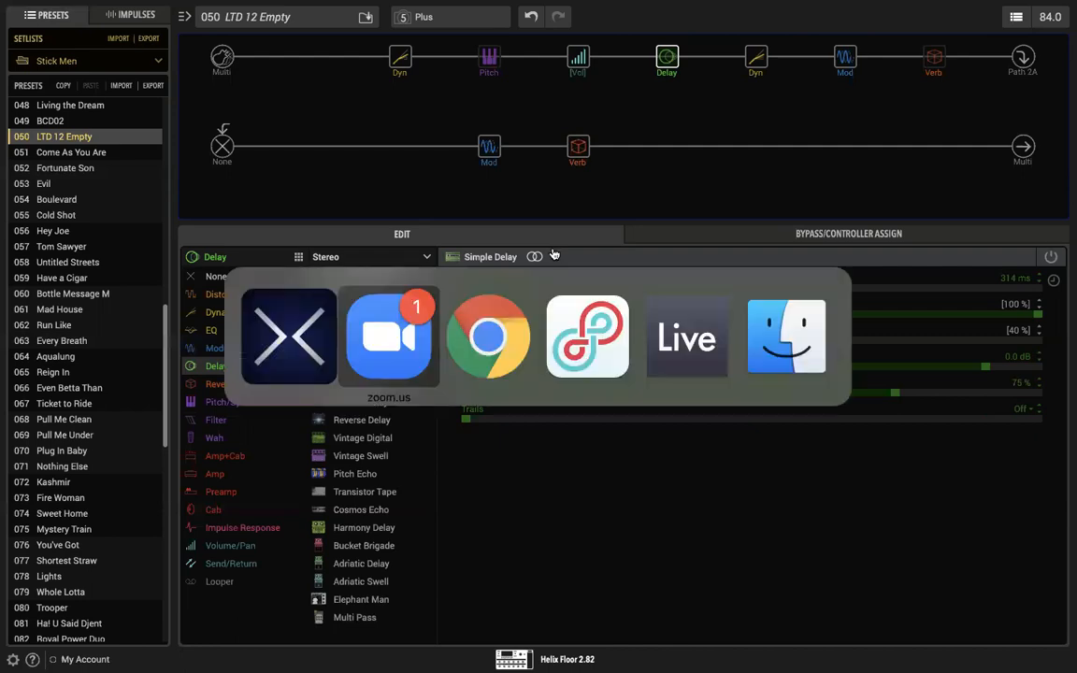
{"action": "key", "text": "super+Tab"}
{"action": "key", "text": "super+Tab"}
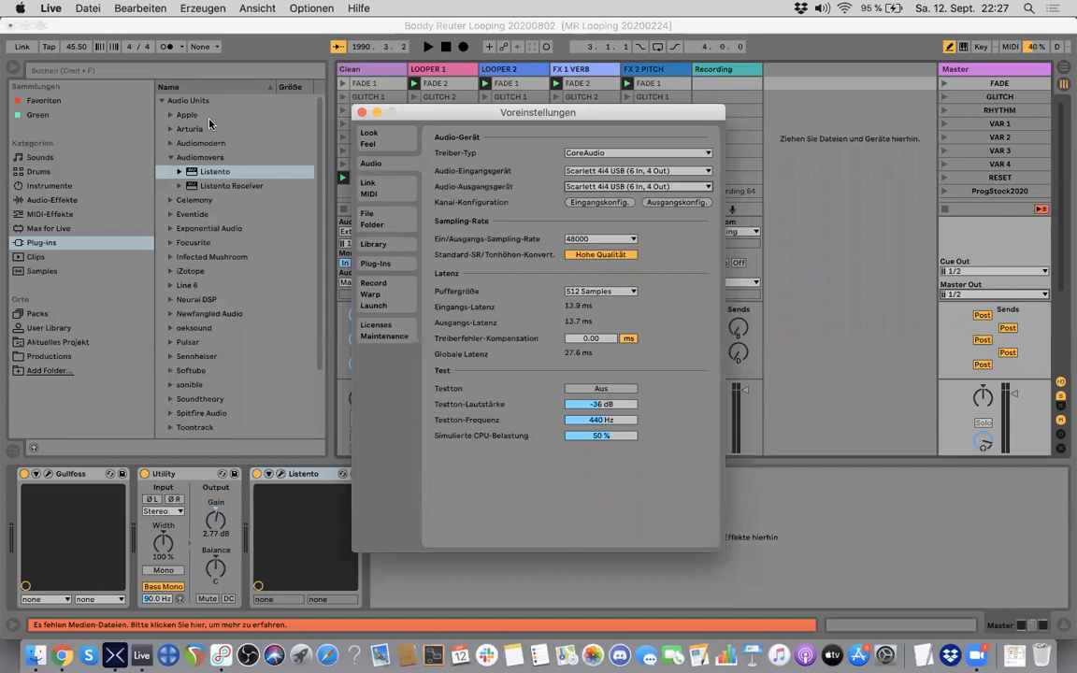
{"action": "left_click", "coordinate": [362, 111]}
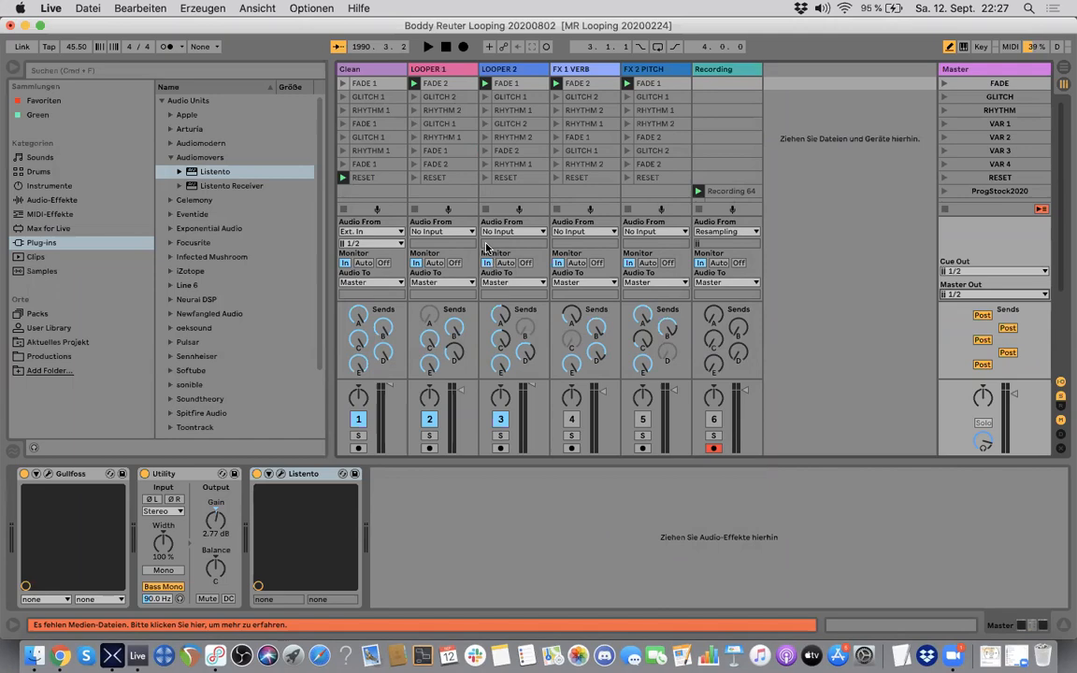
{"action": "key", "text": "super+Tab"}
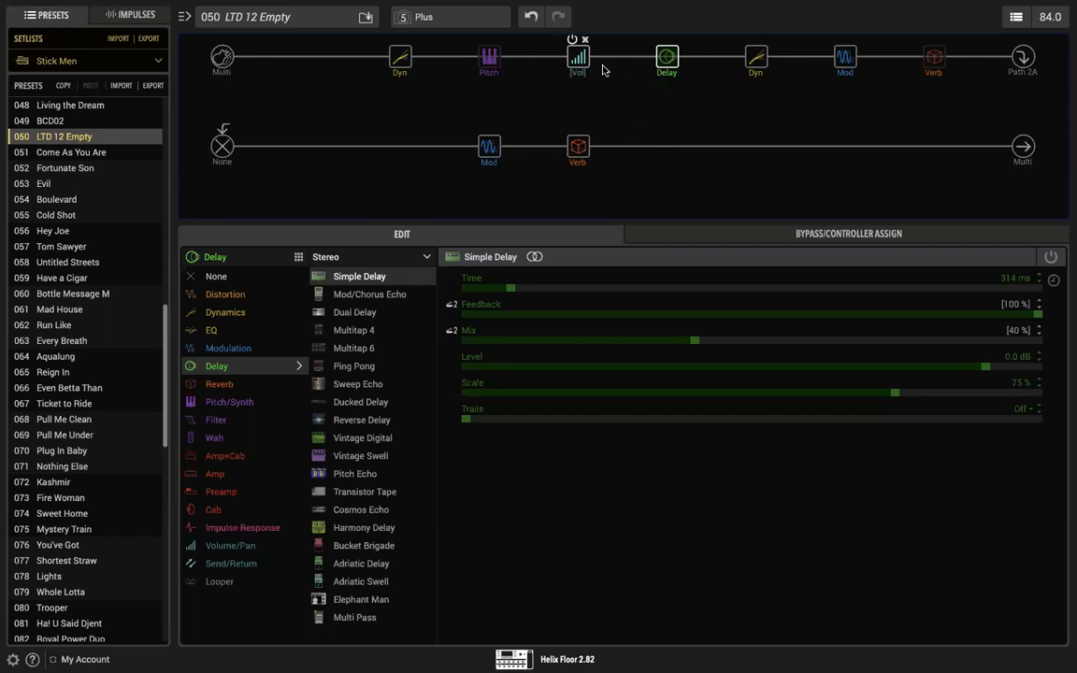
Step: Enable the Plate reverb at the end of the first path again
{"action": "mouse_move", "coordinate": [945, 59]}
{"action": "left_click", "coordinate": [929, 39]}
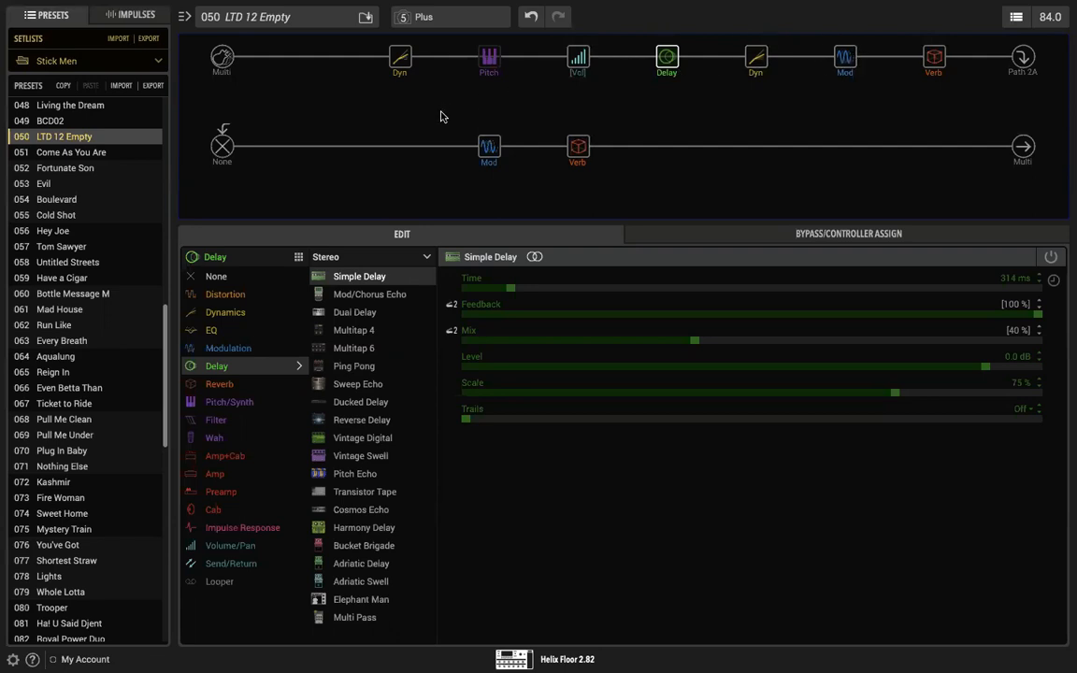
{"action": "mouse_move", "coordinate": [472, 154]}
{"action": "mouse_move", "coordinate": [485, 74]}
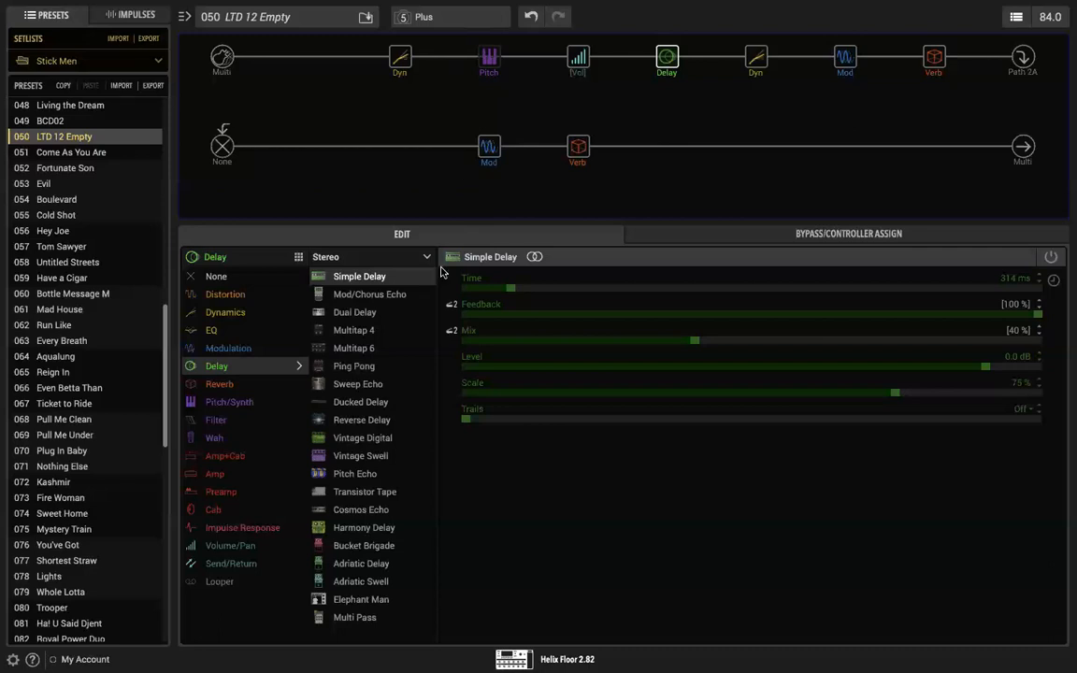
Step: Switch to Ableton Live, check the Listento transmission window on the Master track, close it and return to HX Edit
{"action": "key", "text": "super+Tab"}
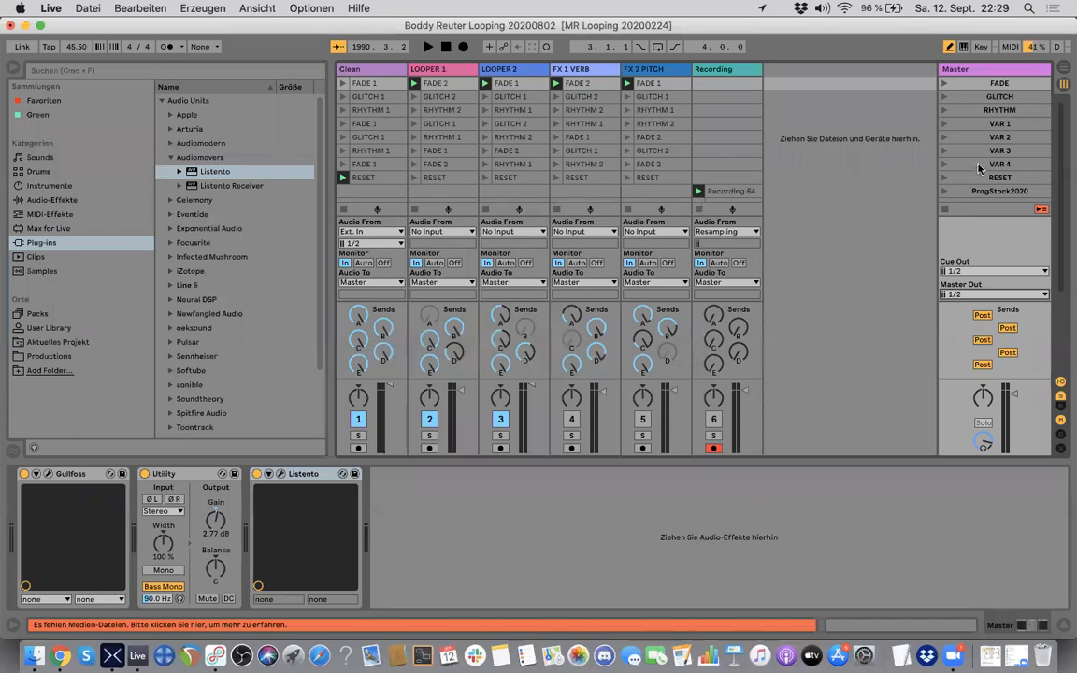
{"action": "left_click", "coordinate": [984, 69]}
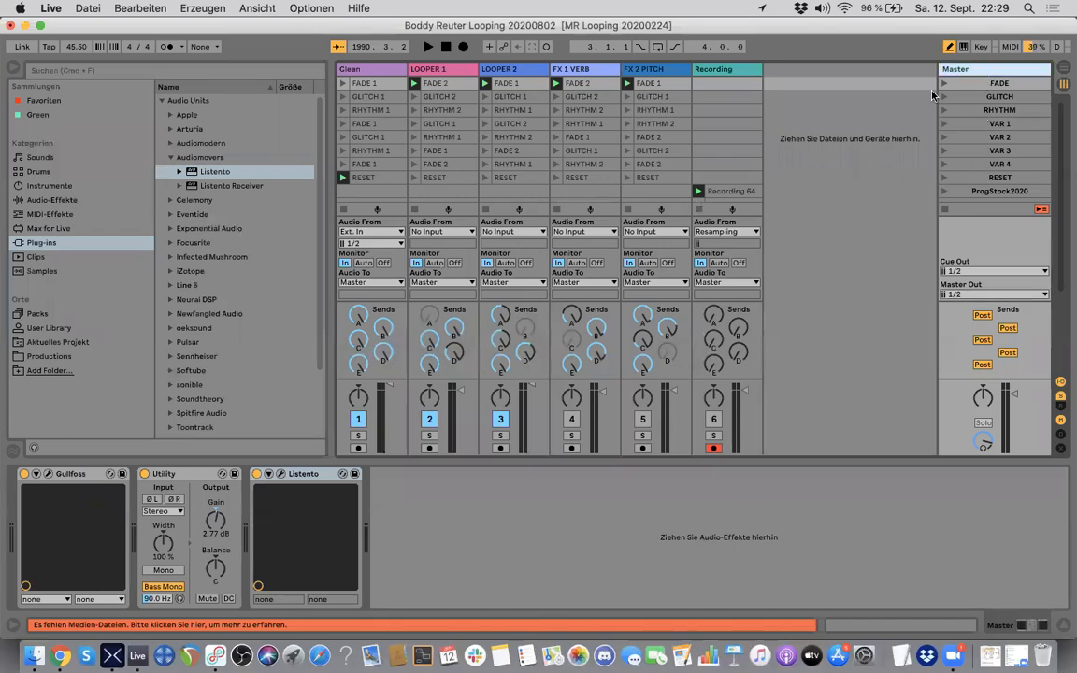
{"action": "left_click", "coordinate": [278, 475]}
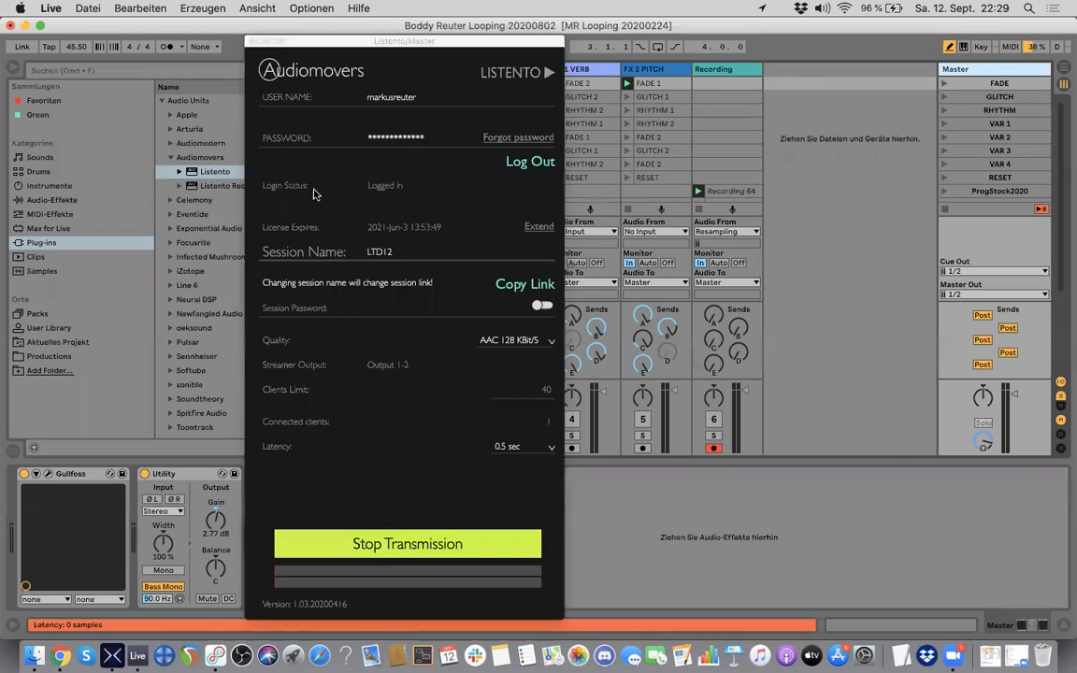
{"action": "left_click", "coordinate": [305, 43]}
{"action": "left_click_drag", "start_coordinate": [305, 43], "coordinate": [618, 35]}
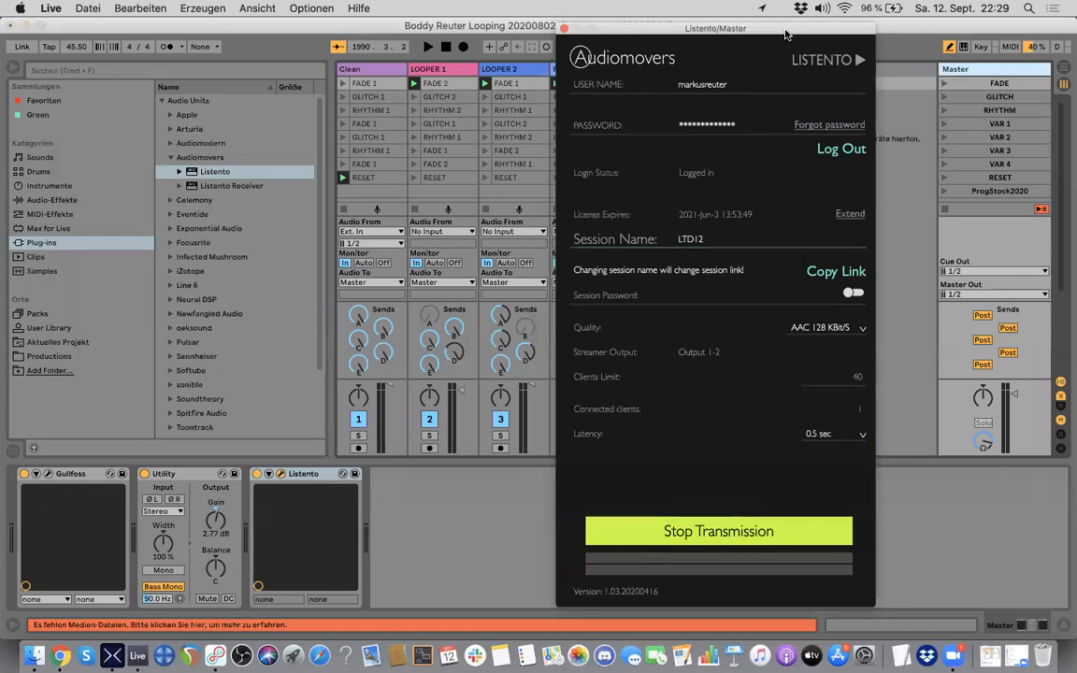
{"action": "left_click_drag", "start_coordinate": [783, 37], "coordinate": [781, 97]}
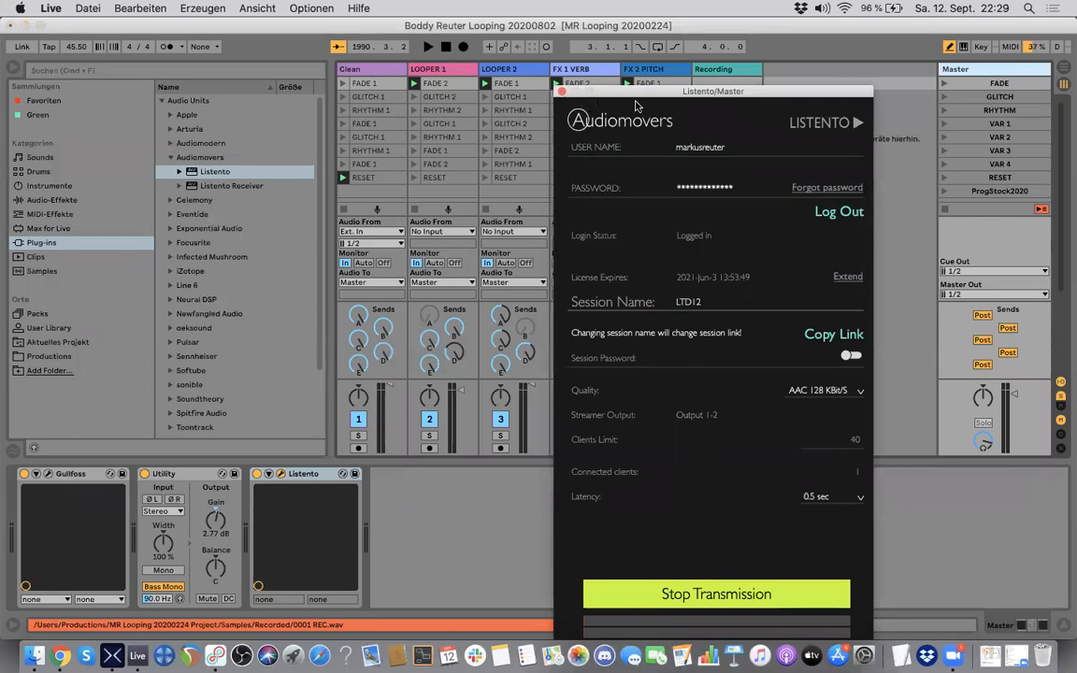
{"action": "left_click_drag", "start_coordinate": [642, 92], "coordinate": [524, 52]}
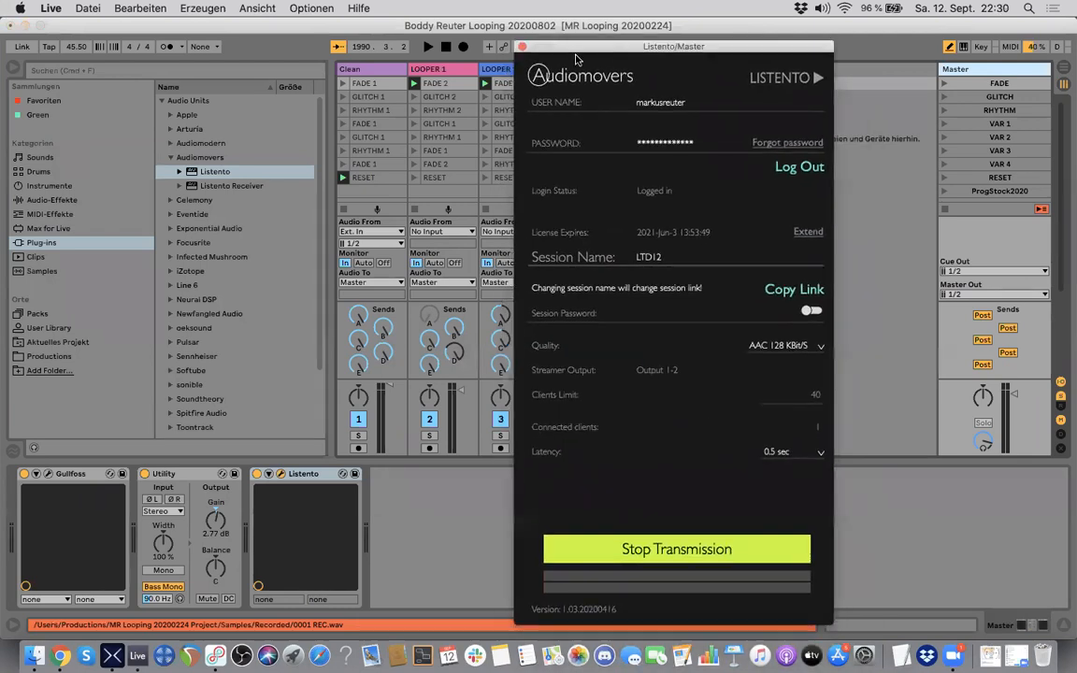
{"action": "left_click", "coordinate": [524, 49]}
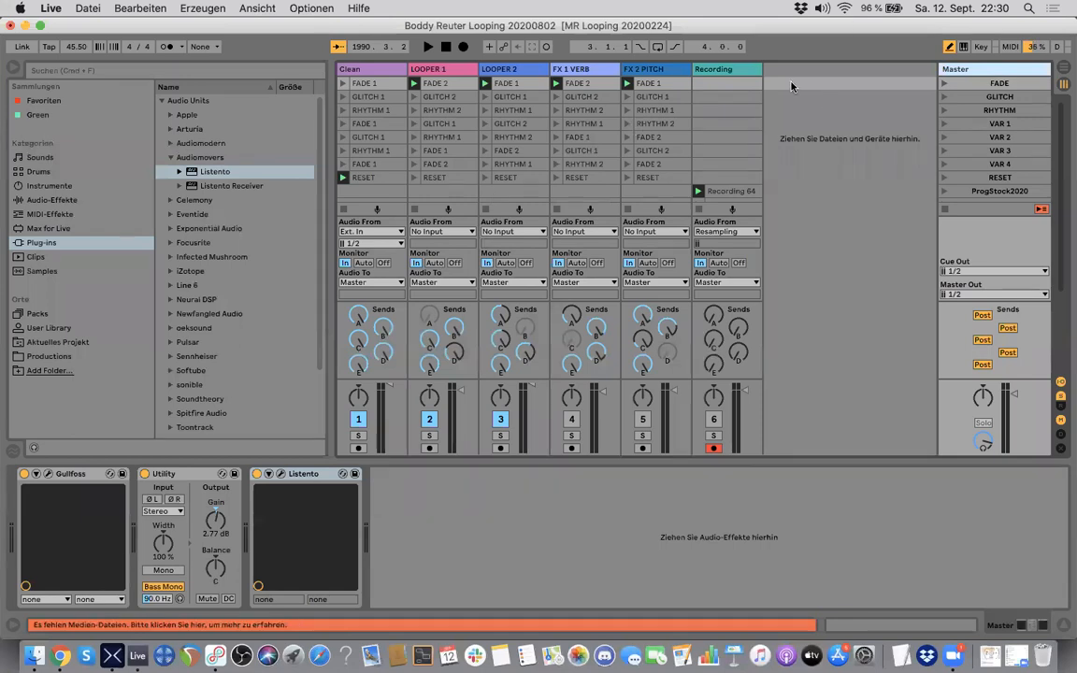
{"action": "key", "text": "super+Tab"}
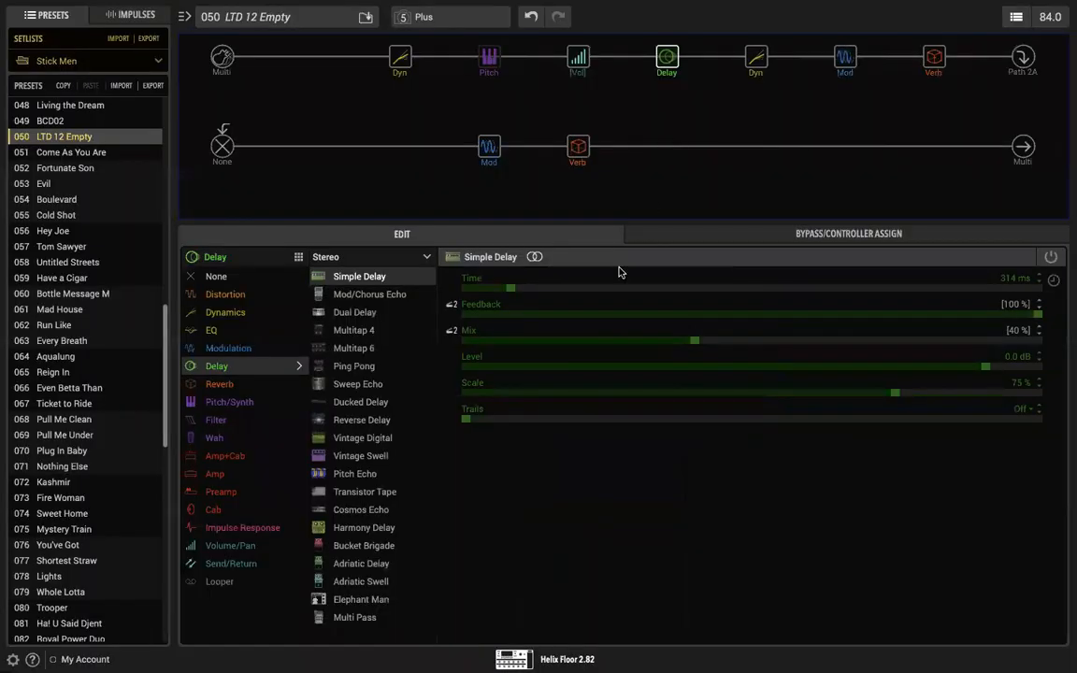
{"action": "key", "text": "super+Tab"}
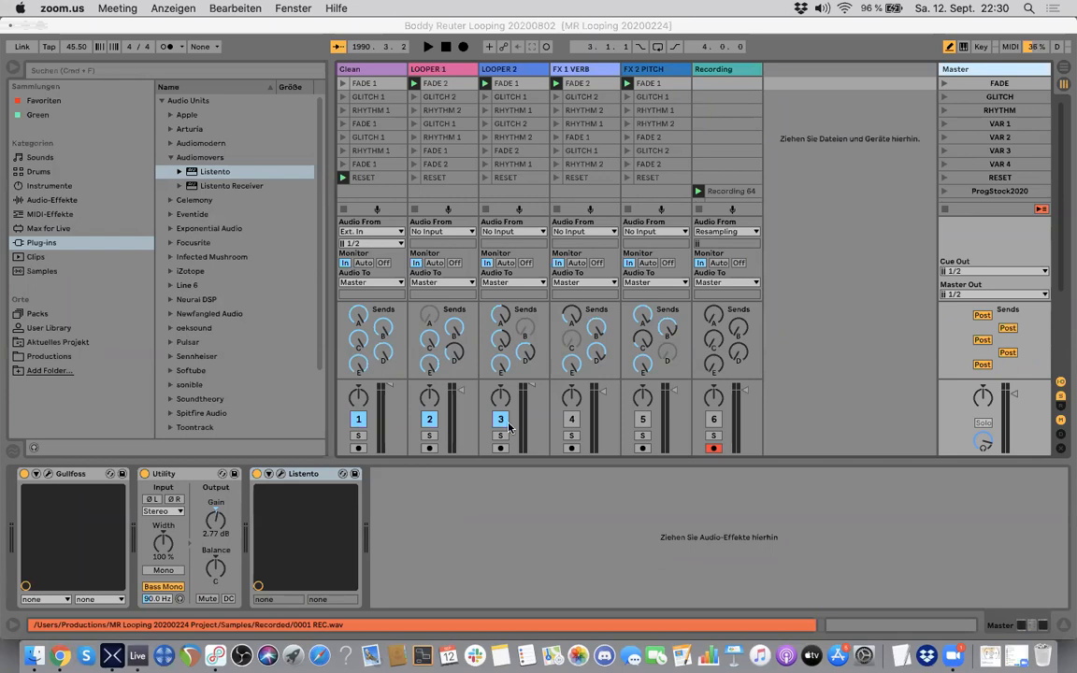
{"action": "key", "text": "super+Tab"}
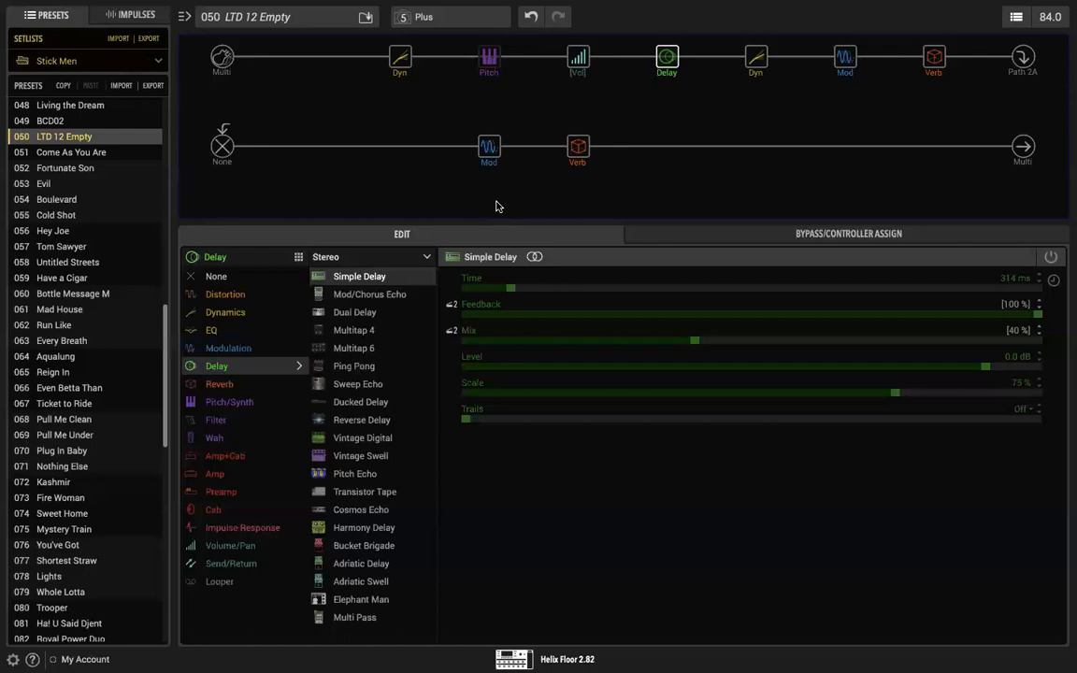
Step: Enable the Simple Delay block on the first path again
{"action": "mouse_move", "coordinate": [482, 148]}
{"action": "mouse_move", "coordinate": [569, 134]}
{"action": "mouse_move", "coordinate": [668, 62]}
{"action": "left_click", "coordinate": [660, 42]}
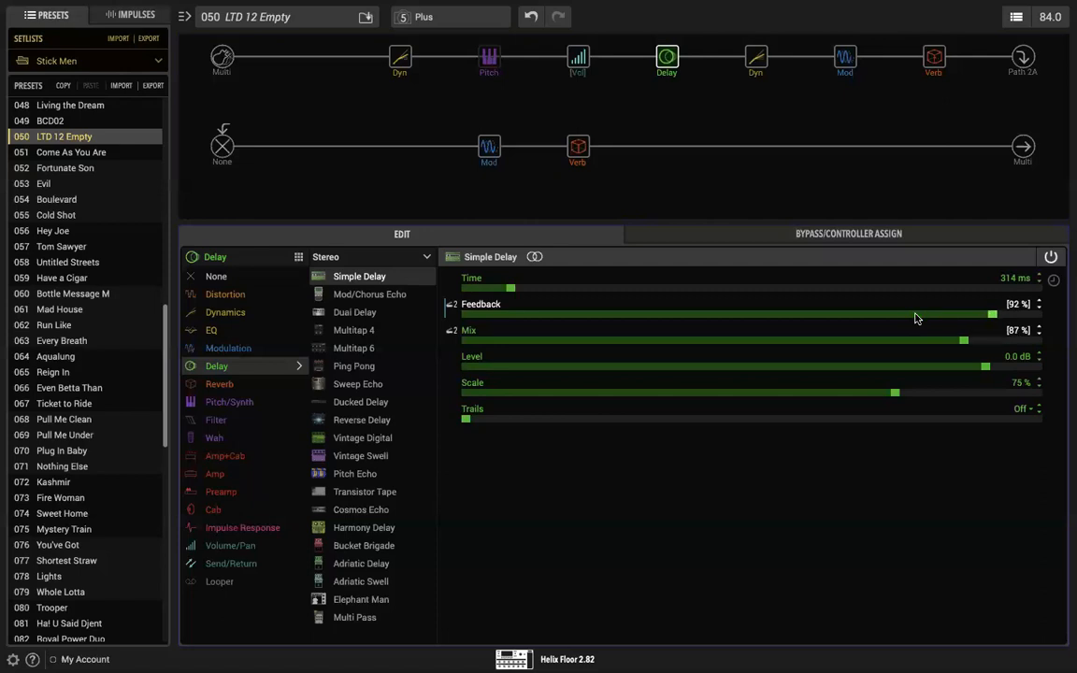
{"action": "mouse_move", "coordinate": [667, 60]}
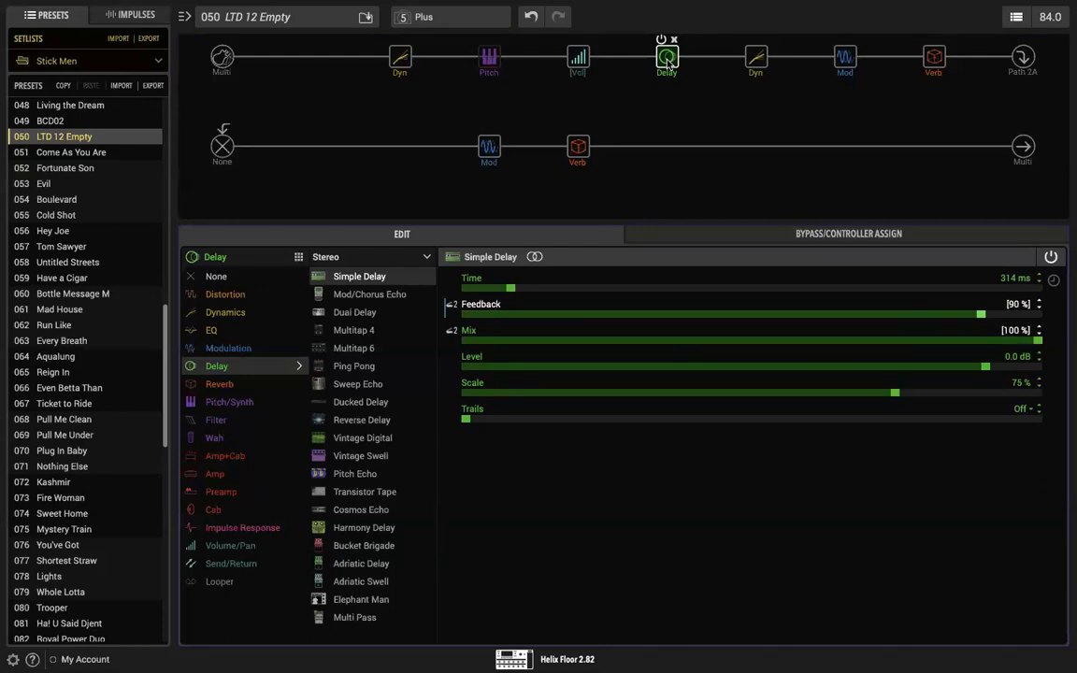
Step: Set the mix of the second path's Plateaux reverb to 11 %
{"action": "left_click", "coordinate": [933, 58]}
{"action": "left_click", "coordinate": [581, 149]}
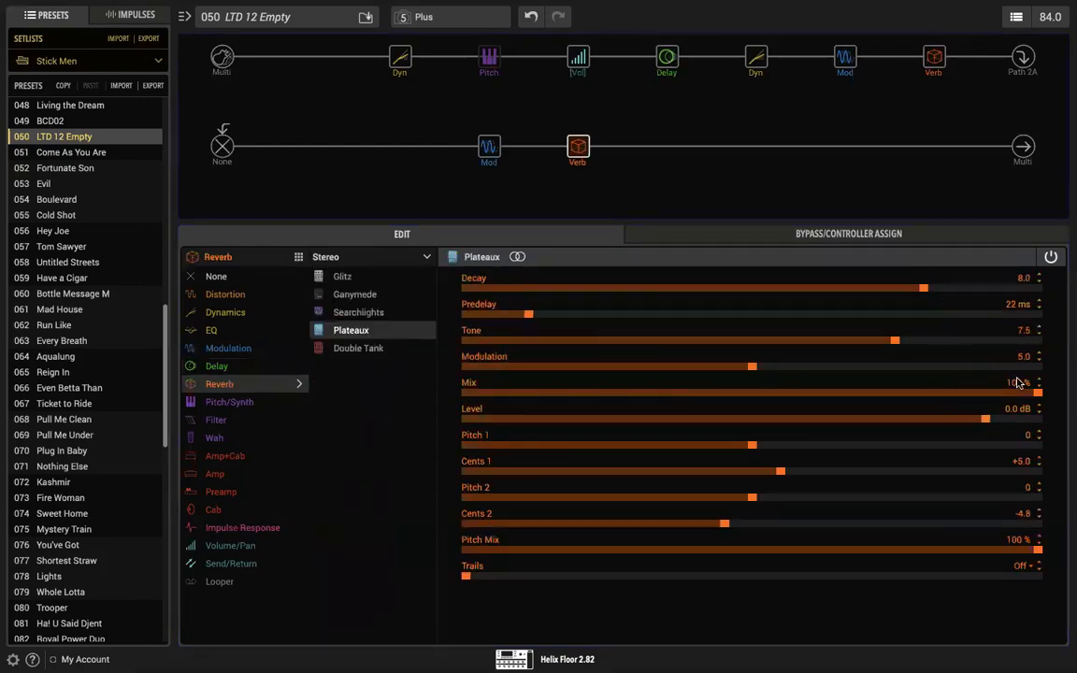
{"action": "left_click", "coordinate": [1037, 387]}
{"action": "left_click_drag", "start_coordinate": [585, 398], "coordinate": [528, 394]}
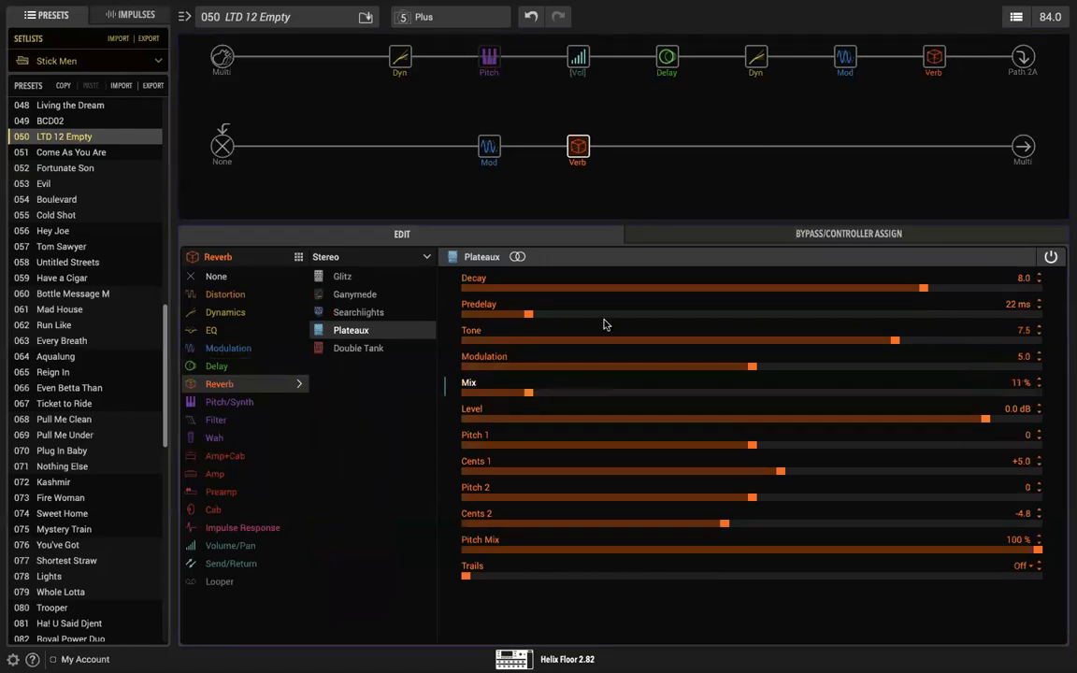
Step: Set the first path's Plate reverb mix to 67 % and bypass the modulation block on the second path
{"action": "left_click", "coordinate": [935, 63]}
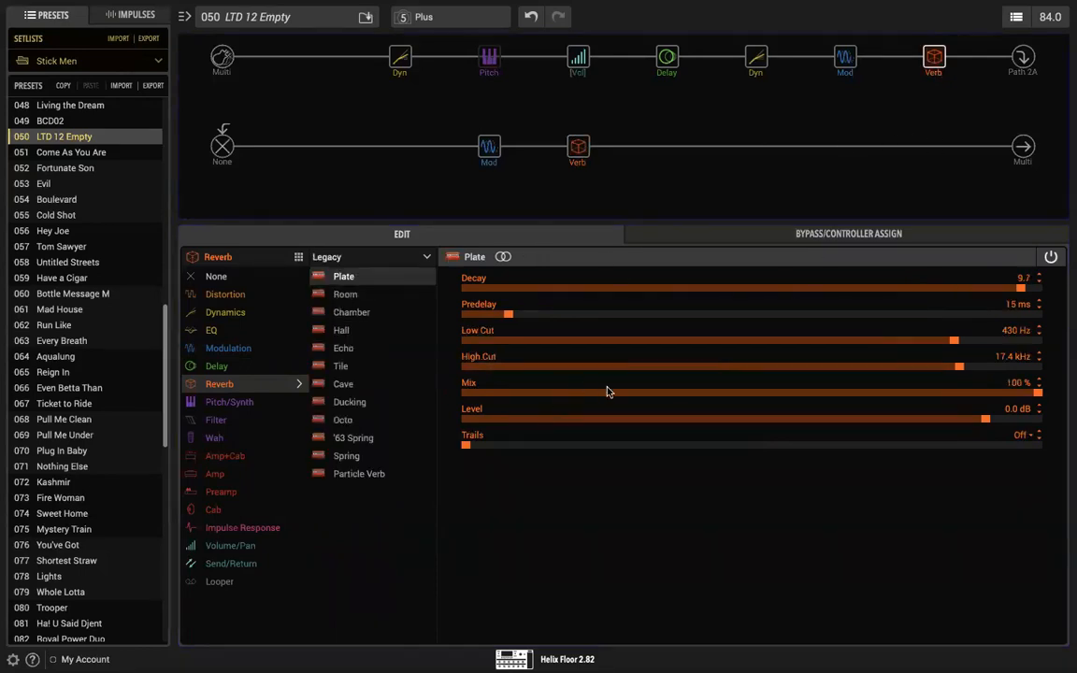
{"action": "left_click", "coordinate": [847, 394]}
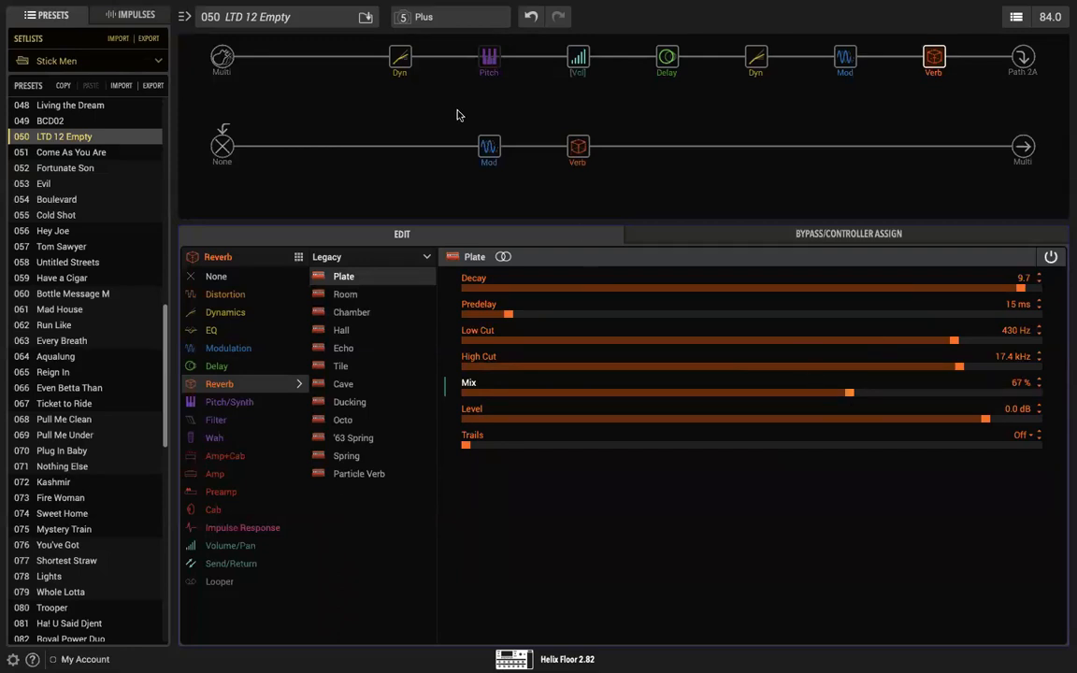
{"action": "left_click", "coordinate": [482, 130]}
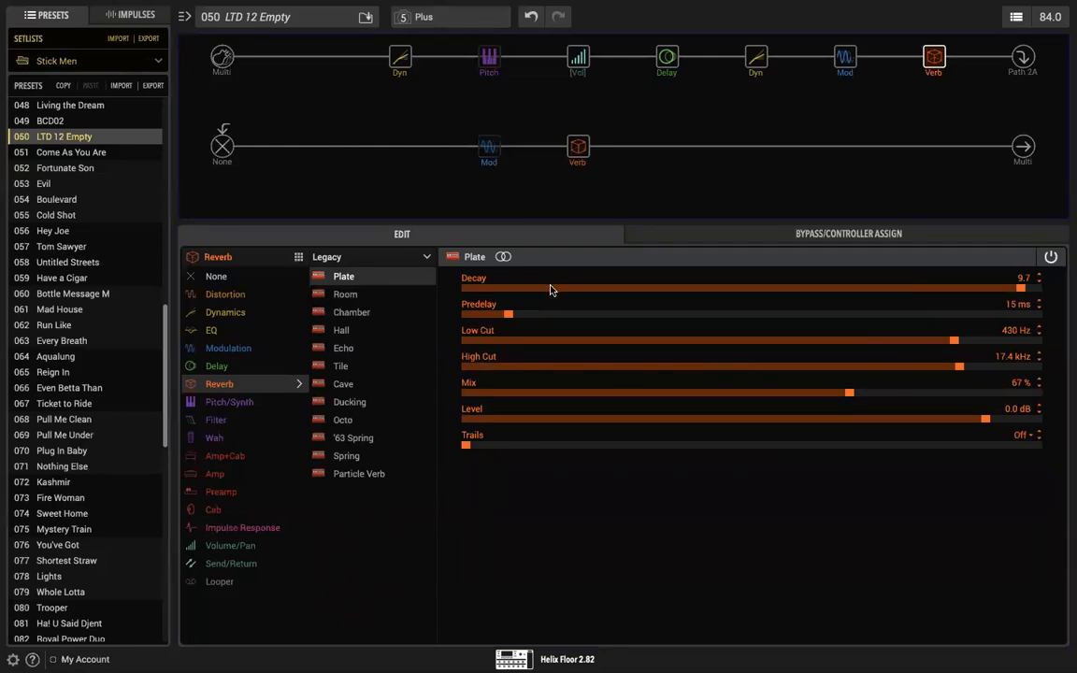
Step: Switch to Ableton Live, audition the Clean track routed to Sends Only and restore its output to Master
{"action": "key", "text": "super+Tab"}
{"action": "key", "text": "super+Tab"}
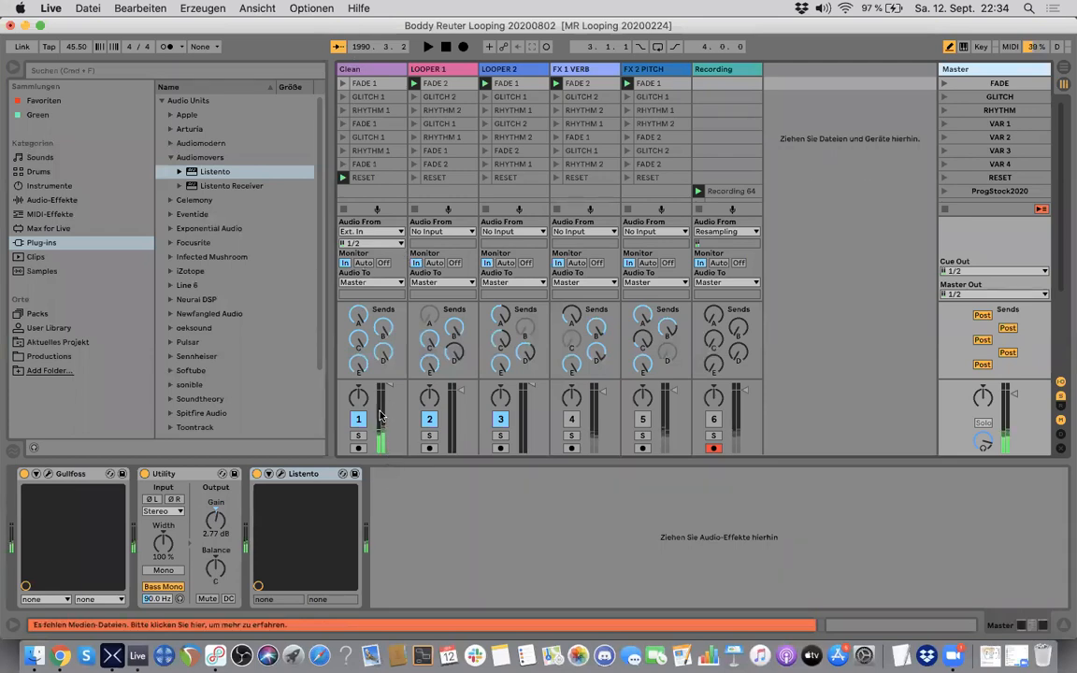
{"action": "left_click", "coordinate": [371, 283]}
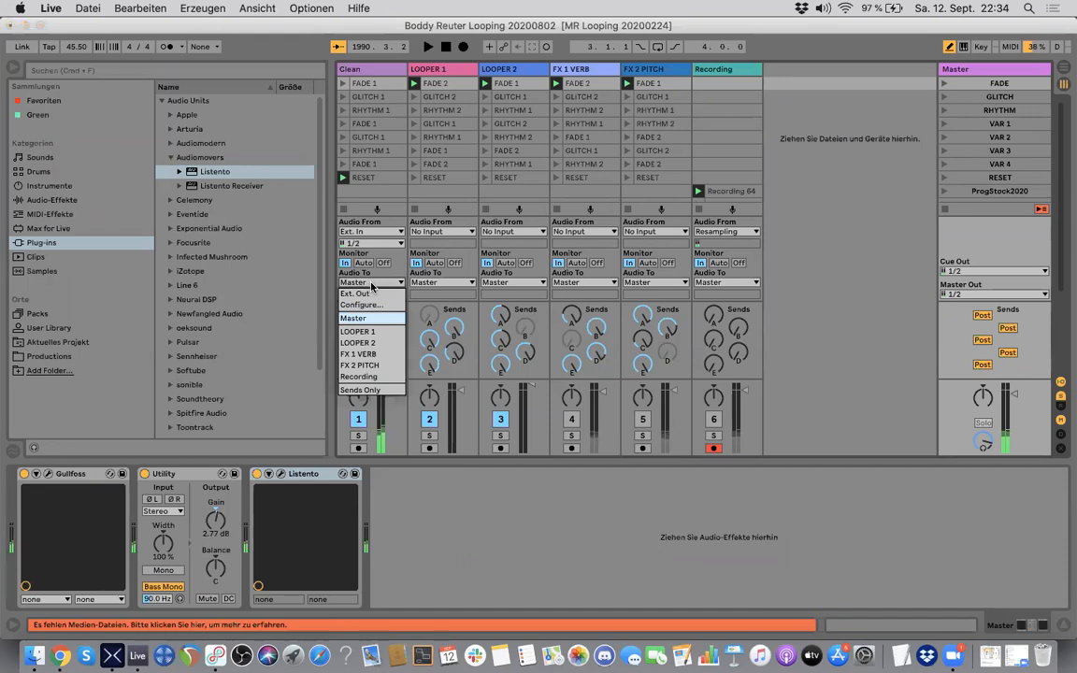
{"action": "left_click", "coordinate": [364, 390]}
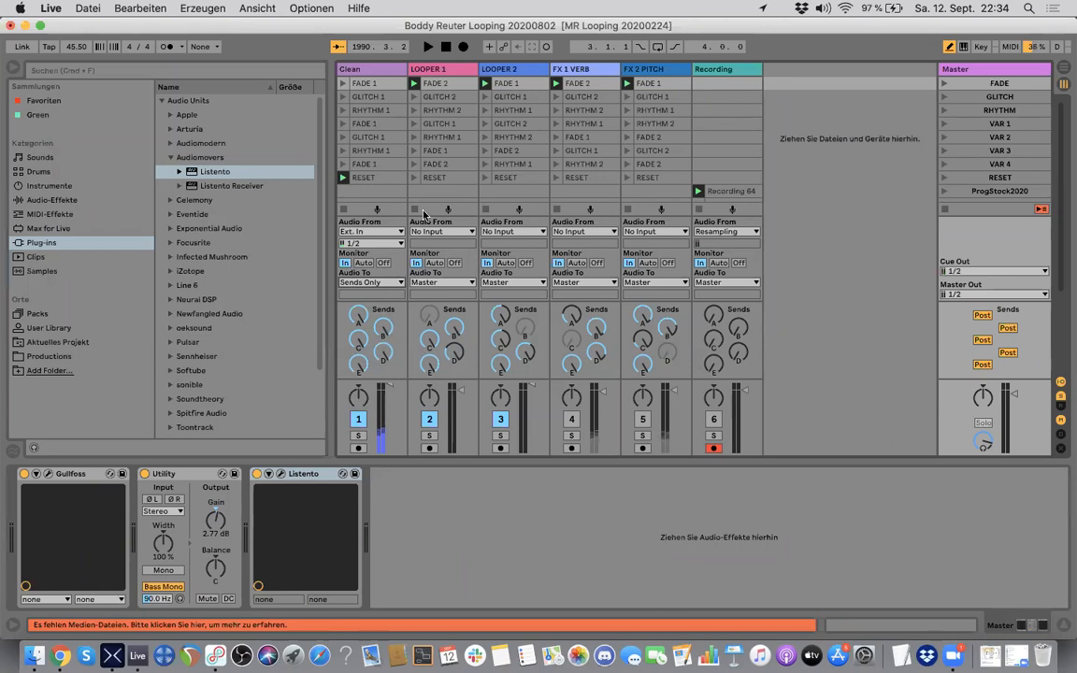
{"action": "left_click", "coordinate": [374, 282]}
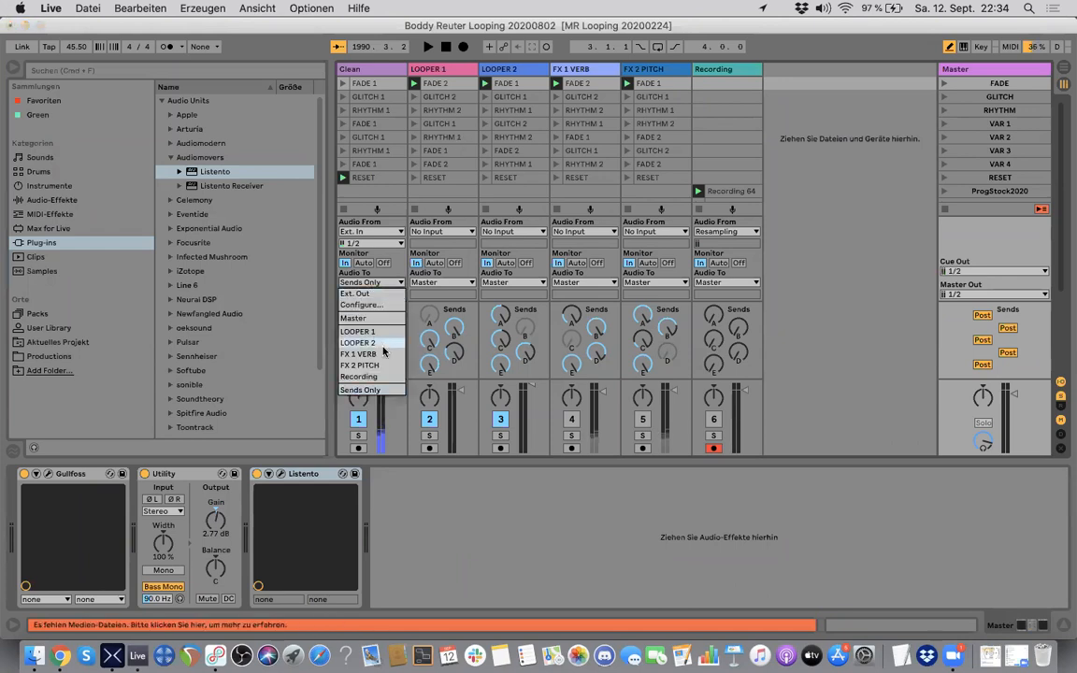
{"action": "left_click", "coordinate": [371, 319]}
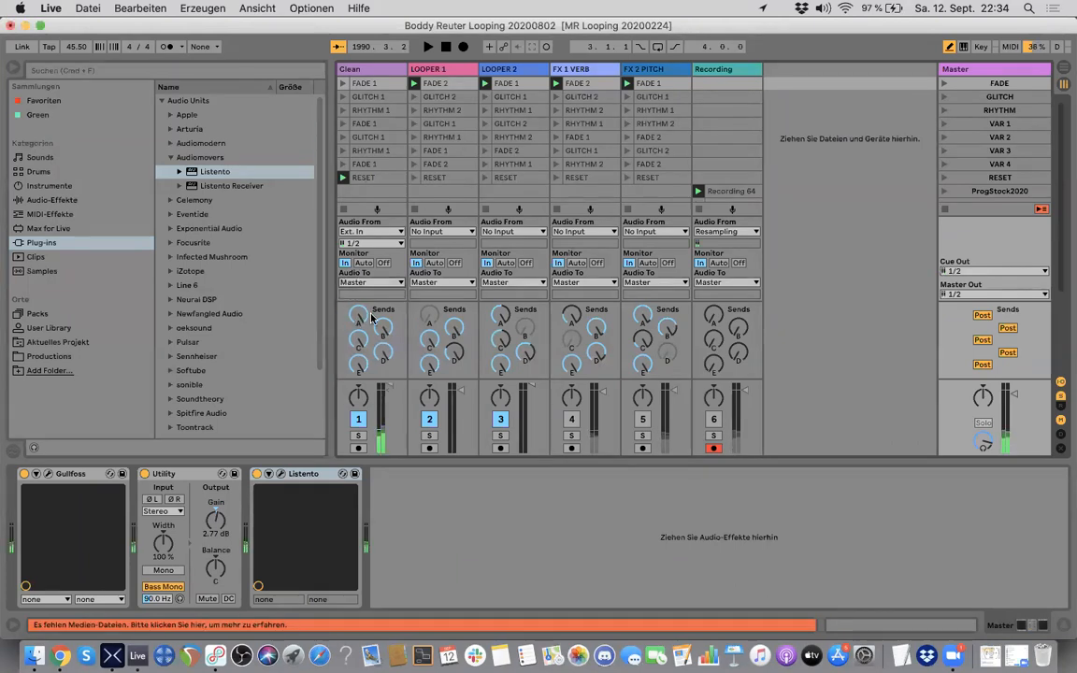
Step: On the LOOPER 2 track, set the Auto Filter to 19.9 kHz and the Looper to speed 0.00, feedback 100 % and Reverse off
{"action": "left_click", "coordinate": [442, 70]}
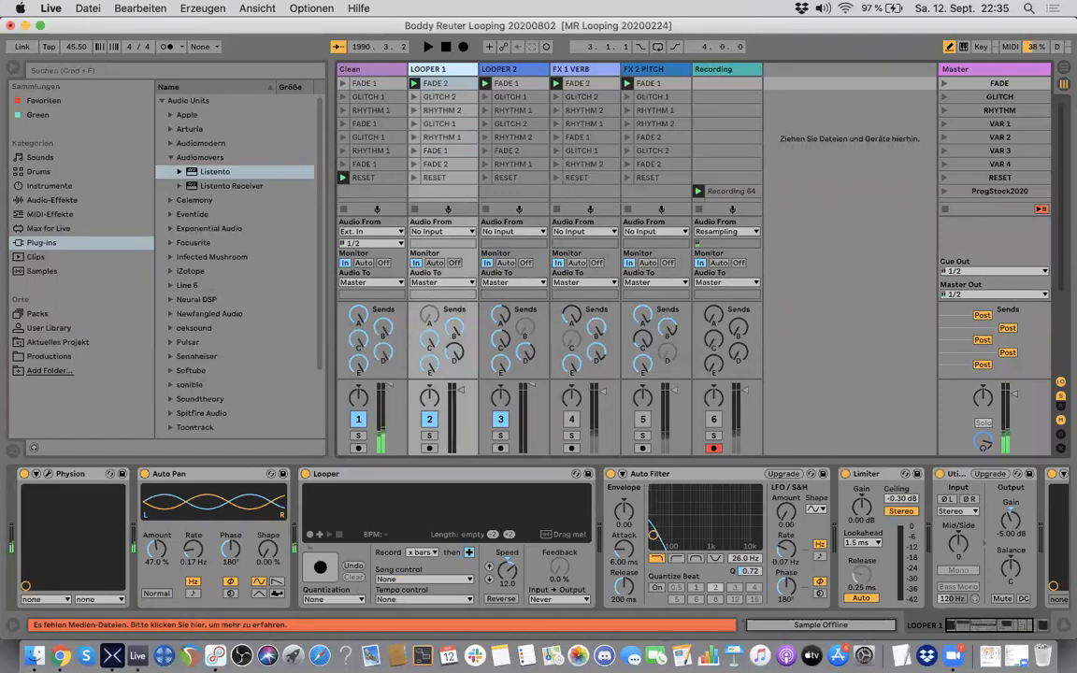
{"action": "left_click", "coordinate": [500, 68]}
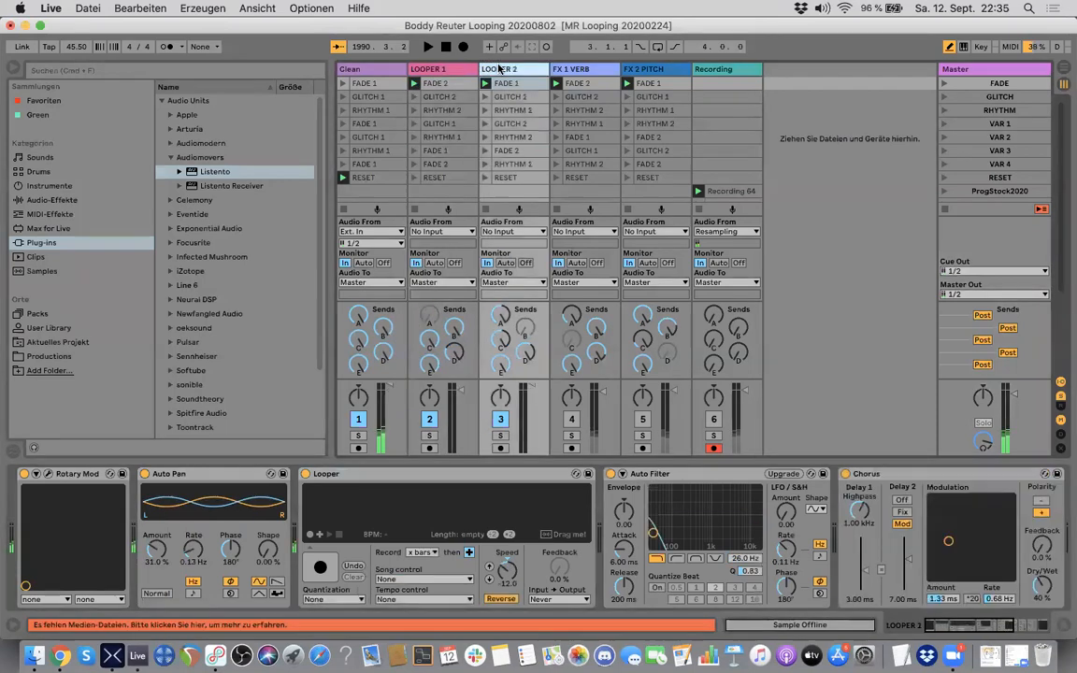
{"action": "left_click_drag", "start_coordinate": [652, 533], "coordinate": [758, 533]}
{"action": "double_click", "coordinate": [509, 563]}
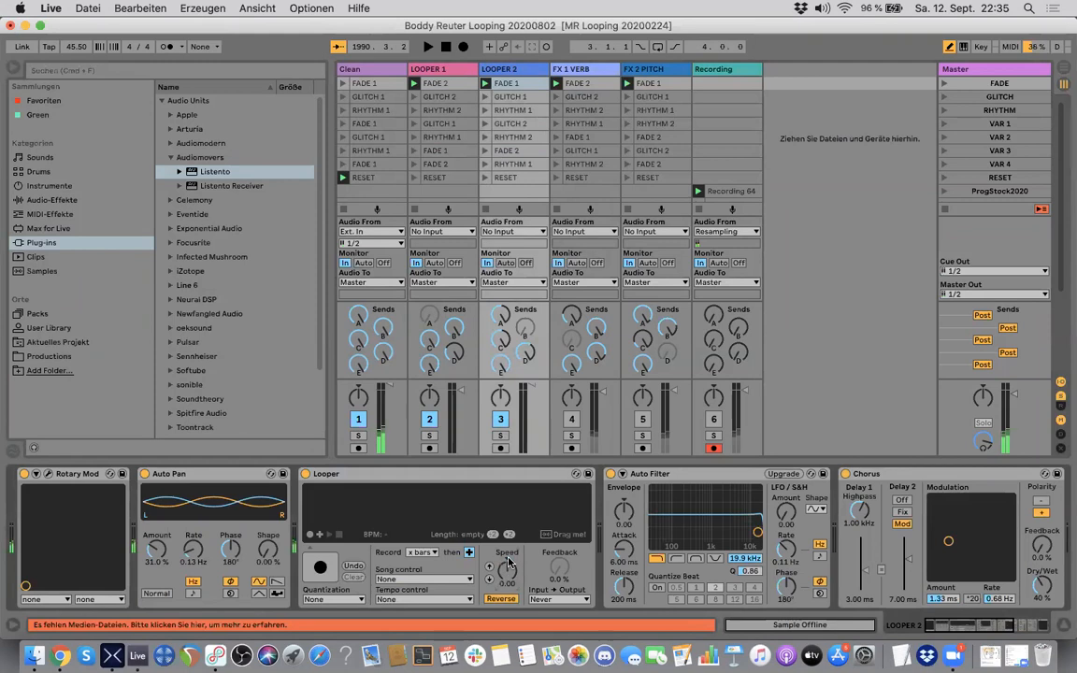
{"action": "left_click", "coordinate": [510, 600]}
{"action": "double_click", "coordinate": [559, 568]}
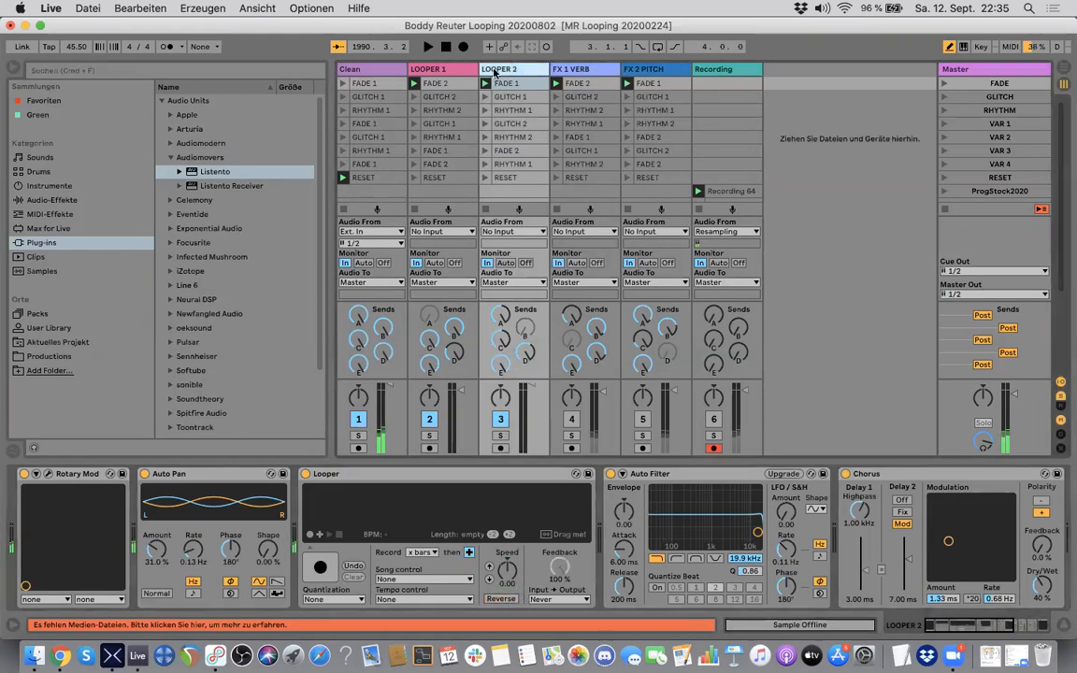
Step: Compare the device chains of the LOOPER 1 and LOOPER 2 tracks
{"action": "left_click", "coordinate": [453, 69]}
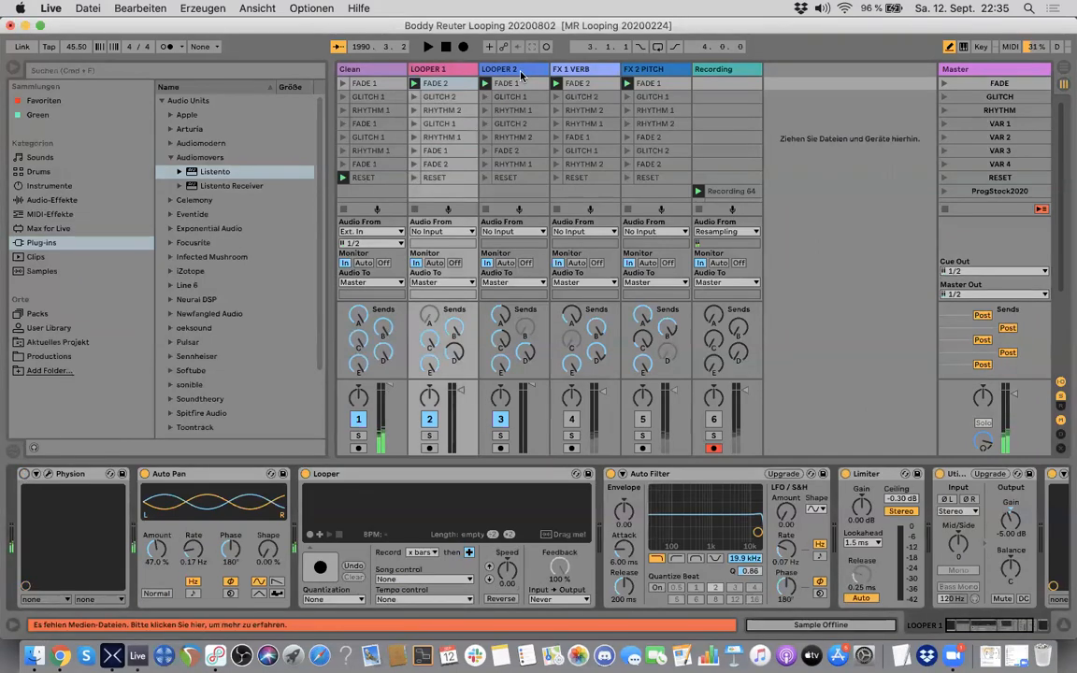
{"action": "left_click", "coordinate": [482, 69]}
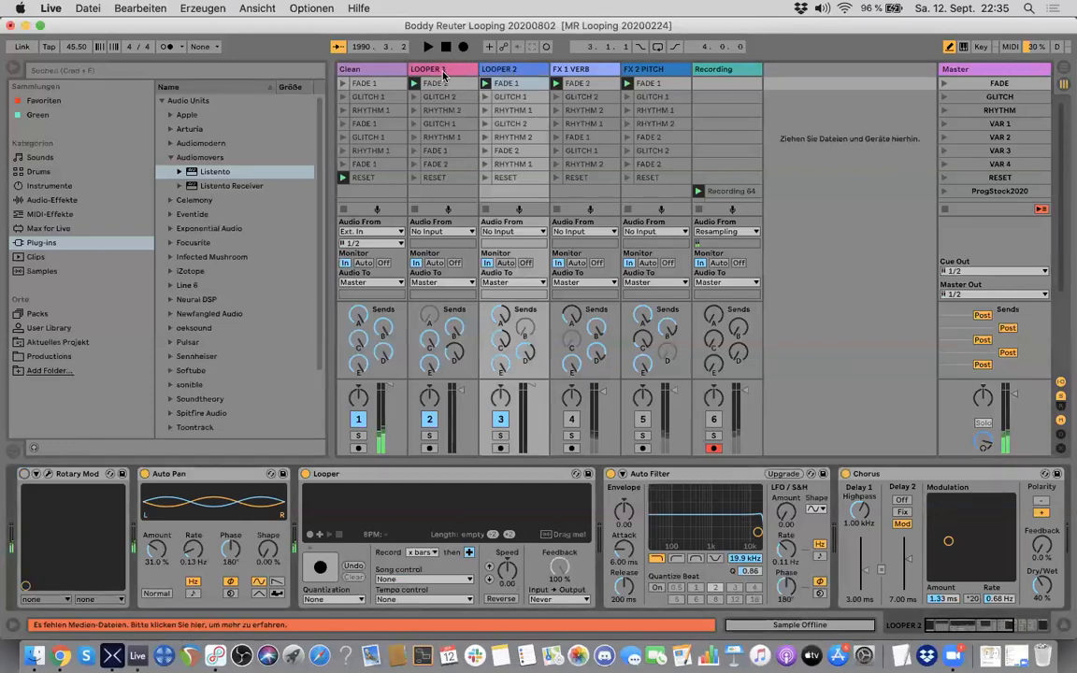
{"action": "left_click", "coordinate": [442, 84]}
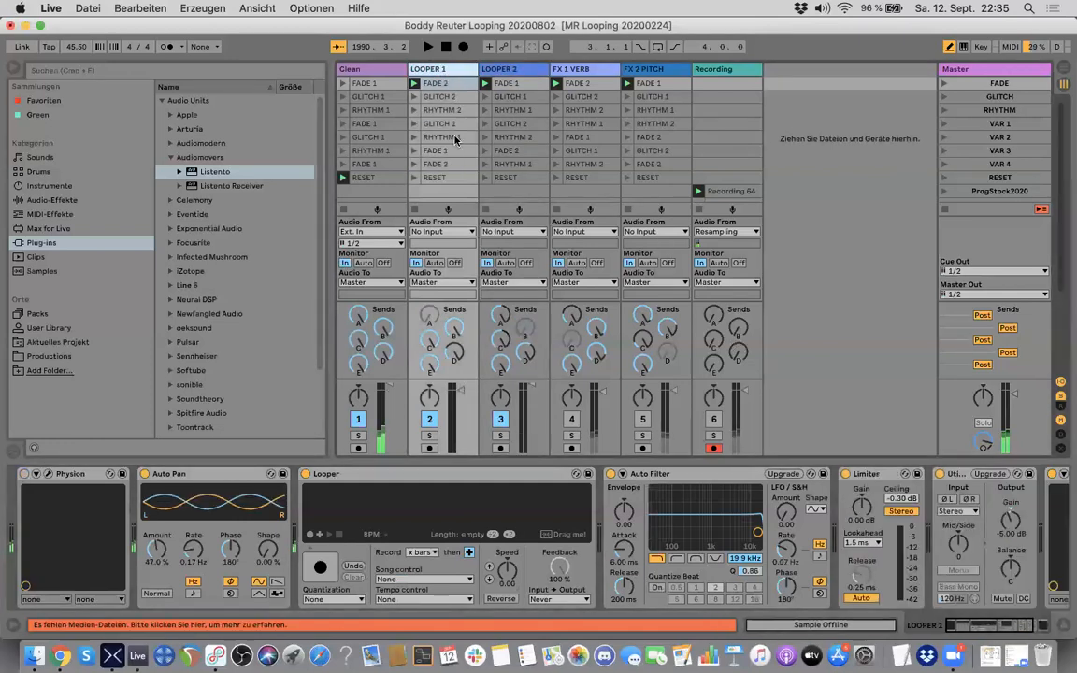
Step: Start playback of the session and narrow the browser to make more room for the tracks
{"action": "left_click", "coordinate": [428, 47]}
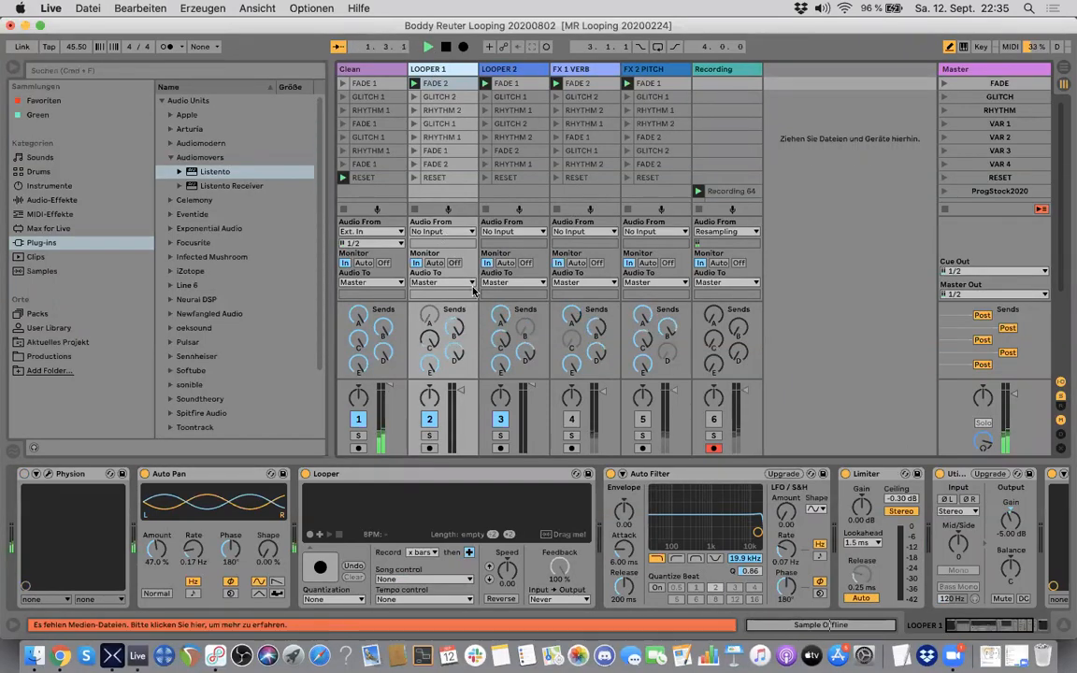
{"action": "left_click", "coordinate": [325, 123]}
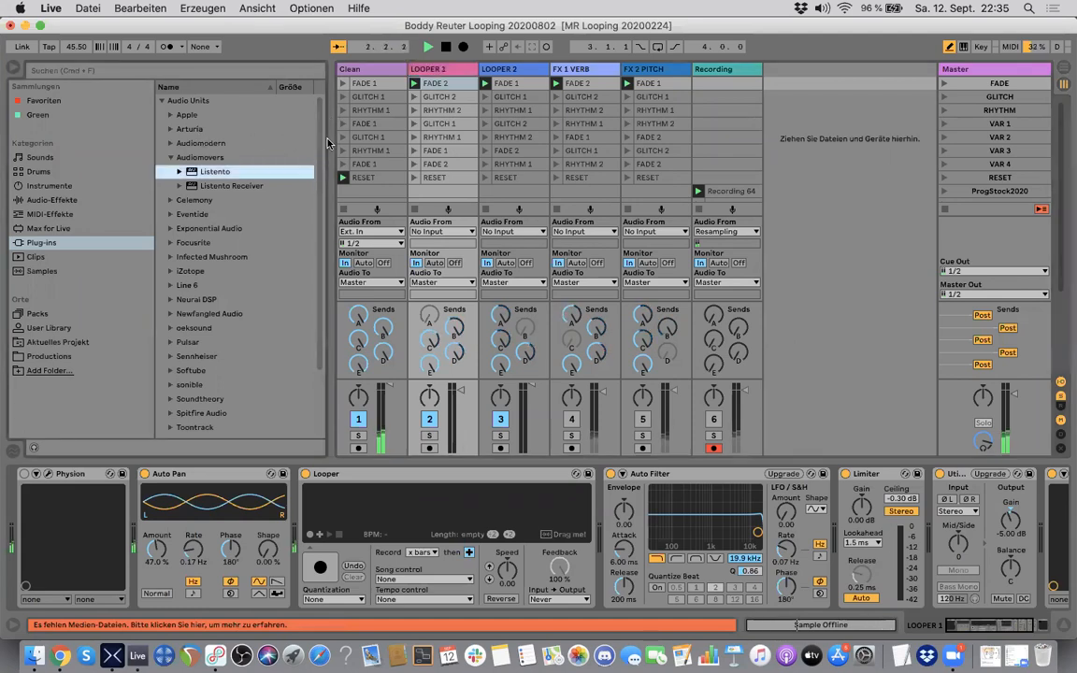
{"action": "left_click_drag", "start_coordinate": [330, 137], "coordinate": [234, 137]}
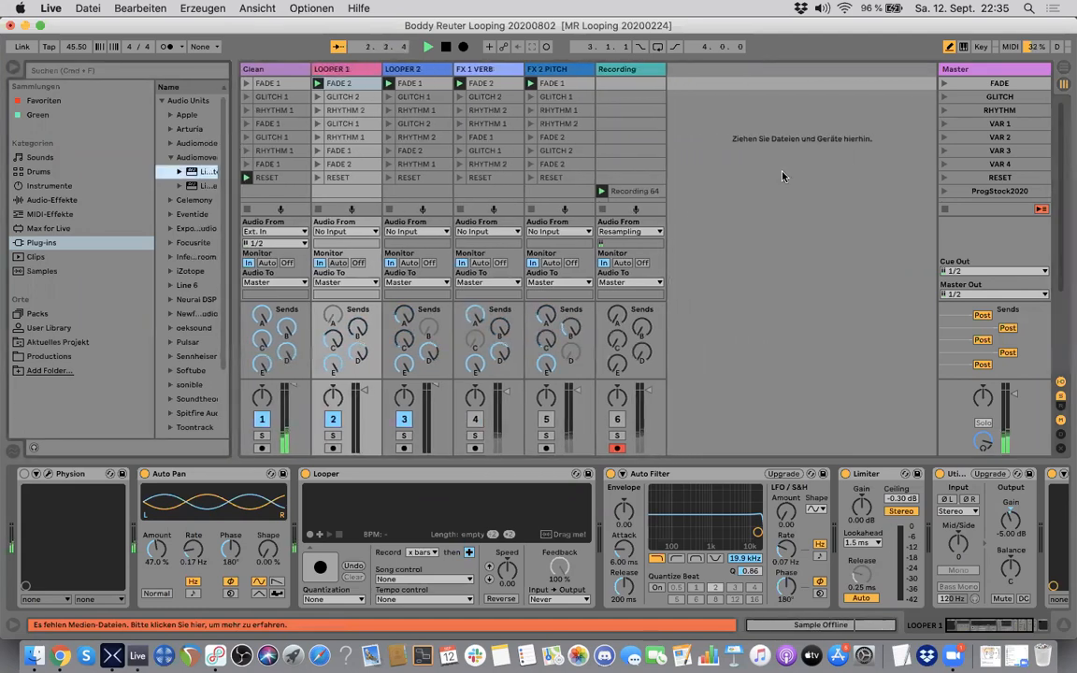
Step: Show the return tracks briefly, hide them again and launch the RHYTHM 1 clip in the third slot of LOOPER 2
{"action": "left_click", "coordinate": [1061, 407]}
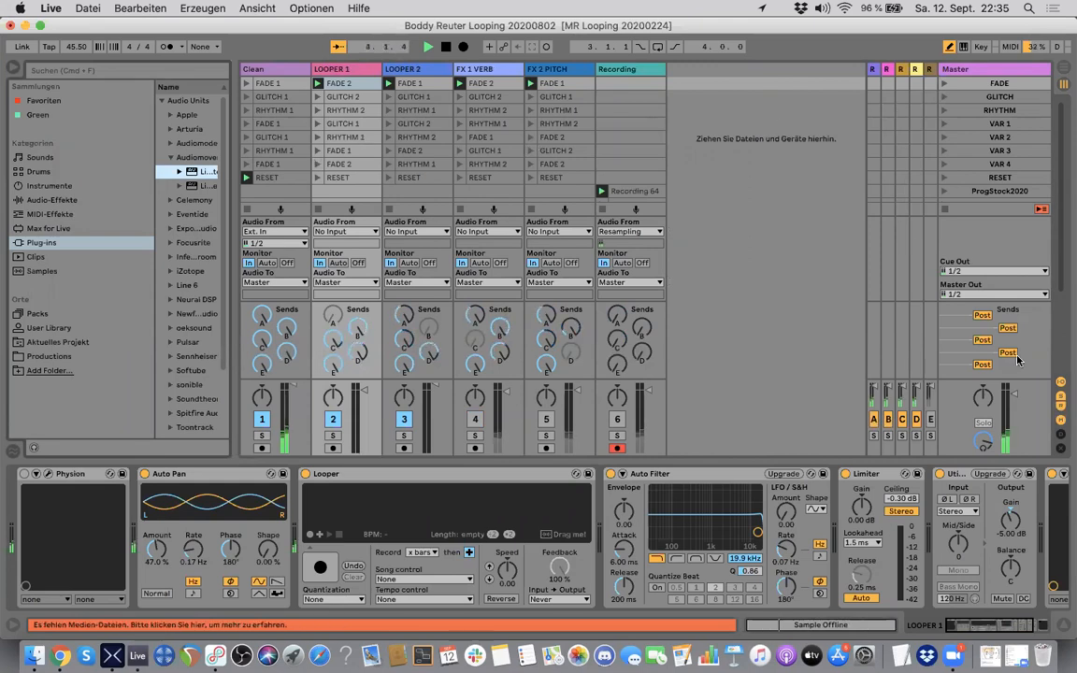
{"action": "left_click", "coordinate": [1060, 408]}
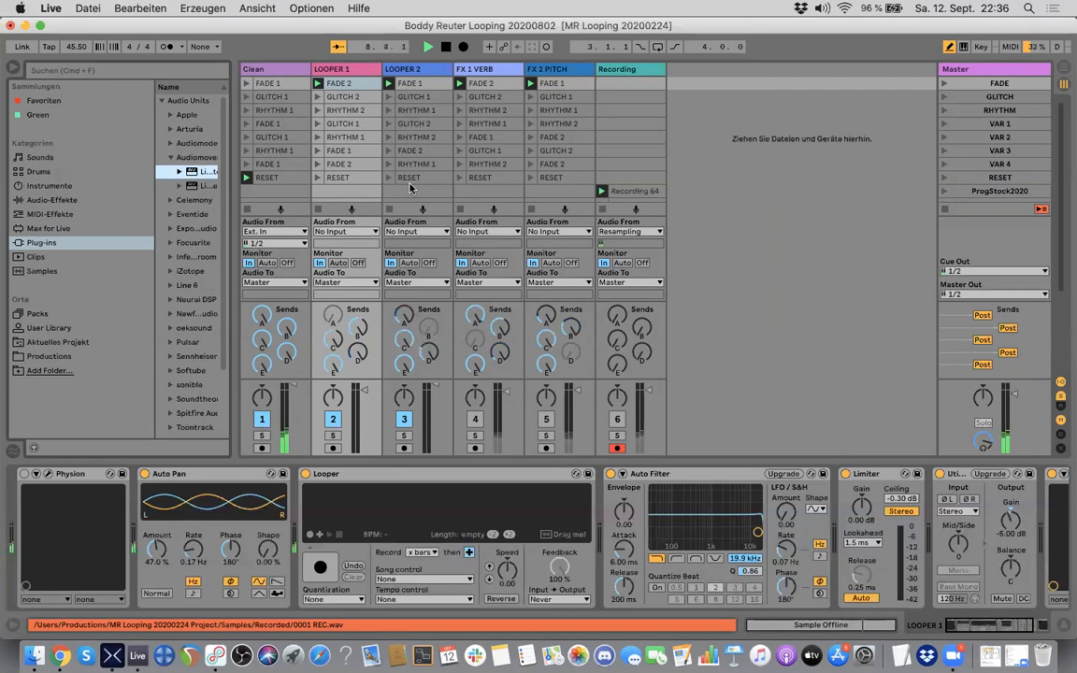
{"action": "left_click", "coordinate": [389, 112]}
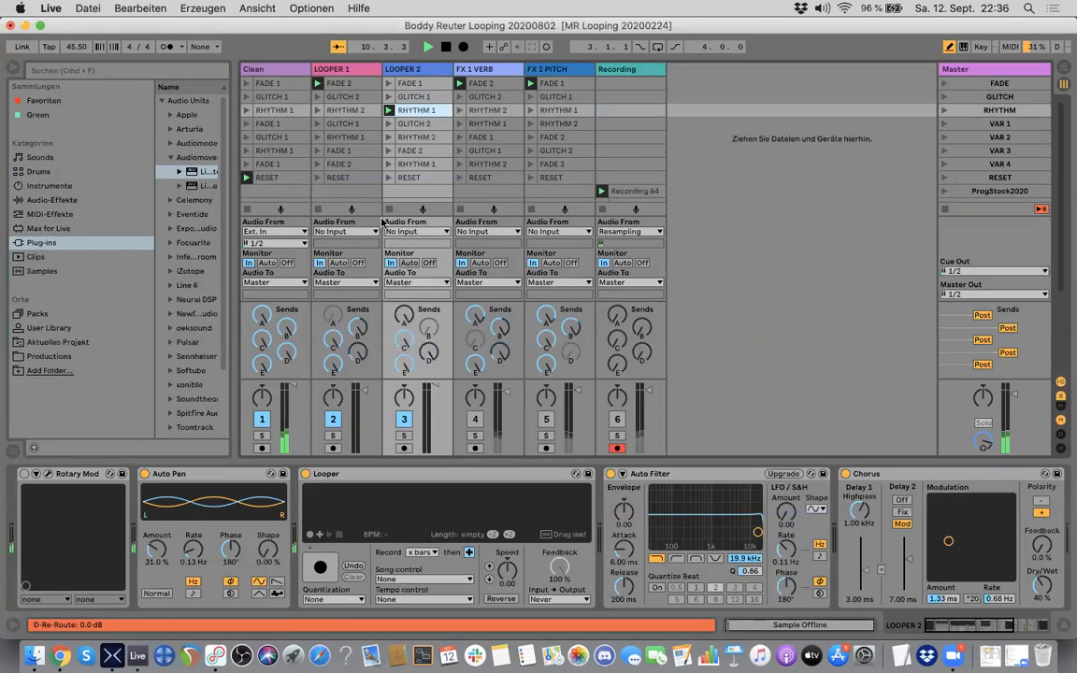
Step: Launch the GLITCH 1 clip on LOOPER 2 and sweep that track's send A level down and back up
{"action": "left_click", "coordinate": [388, 96]}
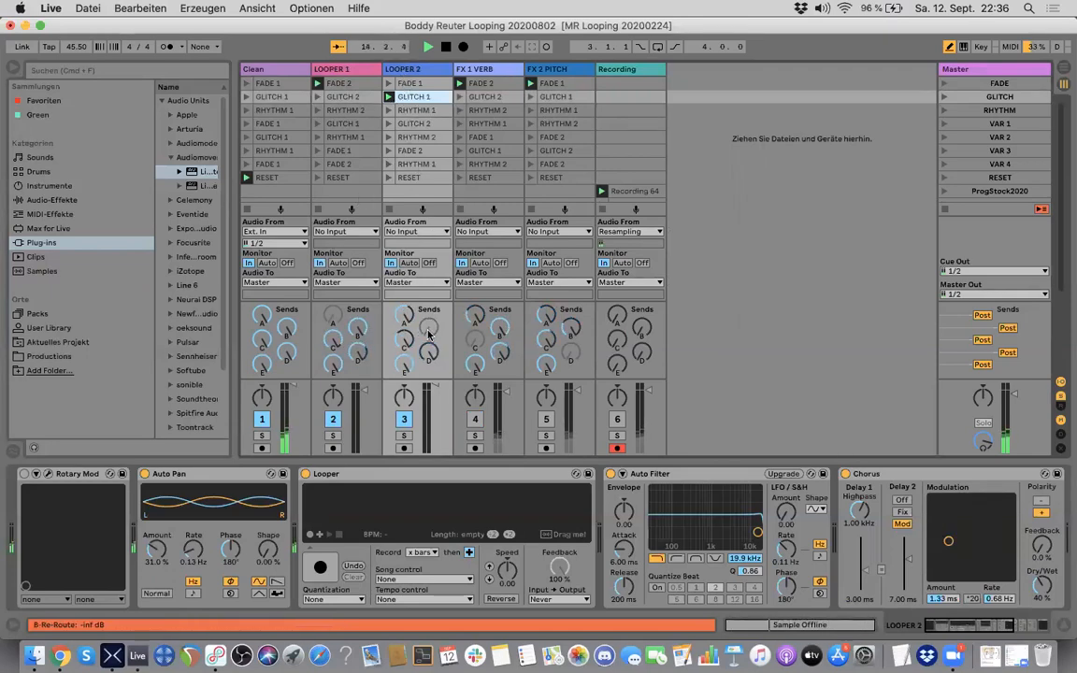
{"action": "left_click", "coordinate": [348, 71]}
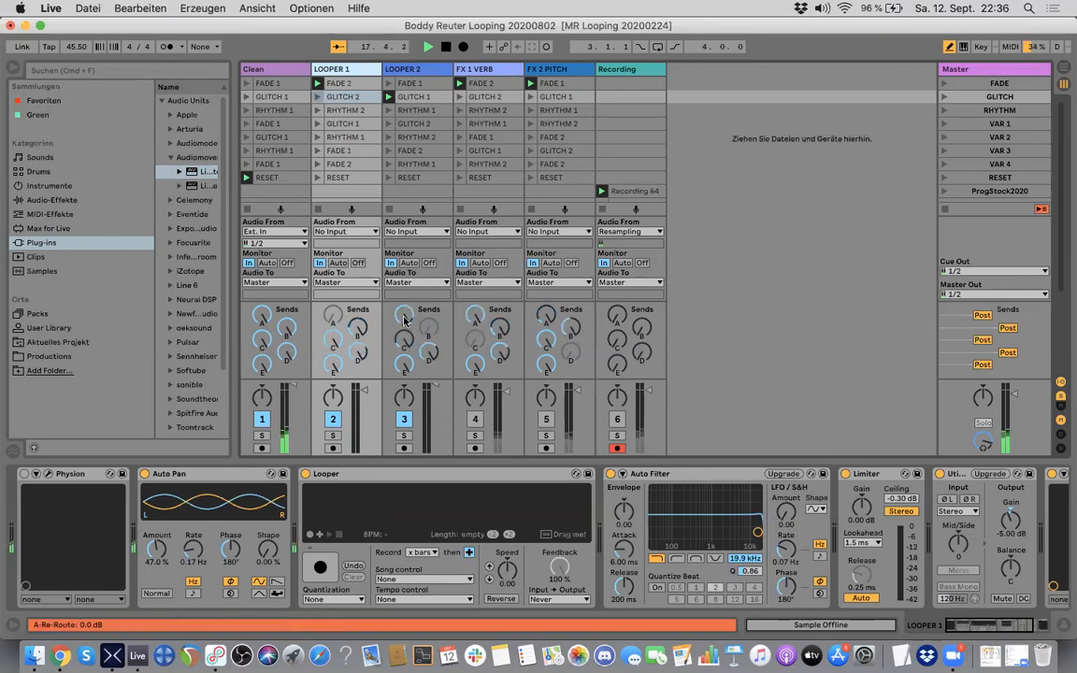
{"action": "left_click_drag", "start_coordinate": [403, 320], "coordinate": [403, 346]}
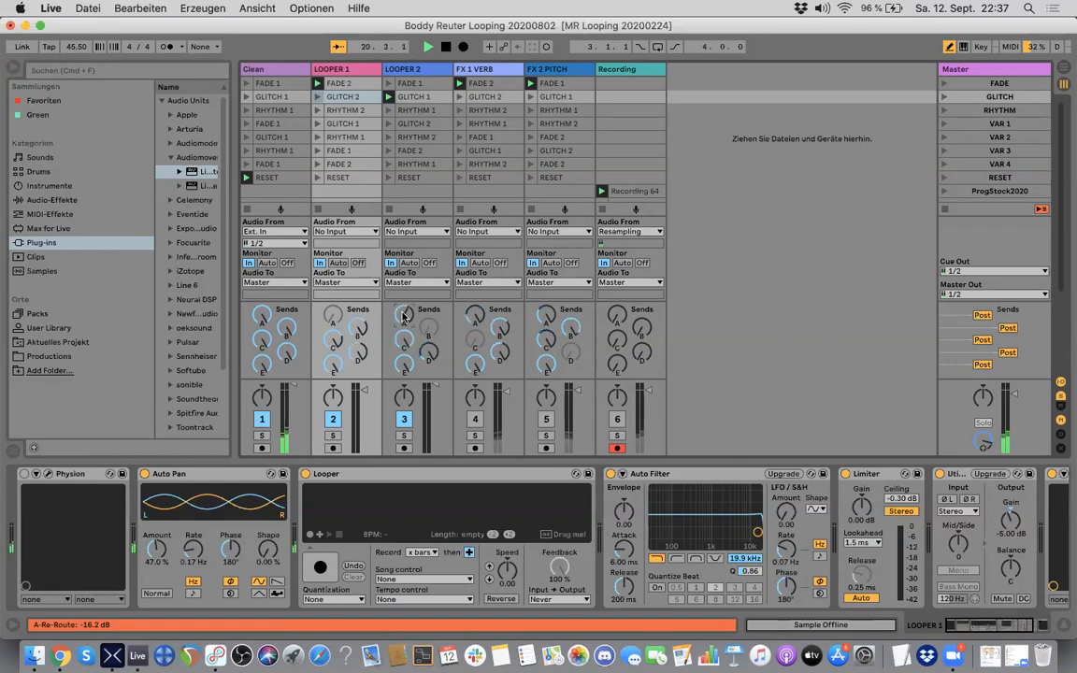
{"action": "left_click_drag", "start_coordinate": [404, 316], "coordinate": [404, 309]}
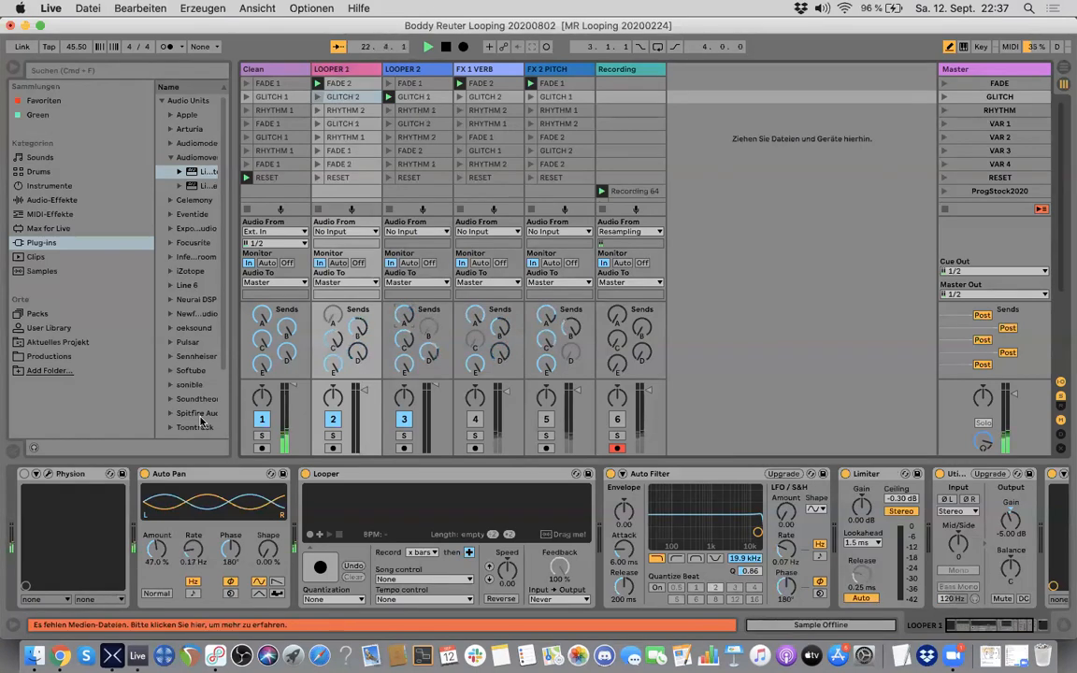
Step: Check the Looper device on the LOOPER 2 track and on the LOOPER 1 track while the loops are captured
{"action": "left_click", "coordinate": [436, 73]}
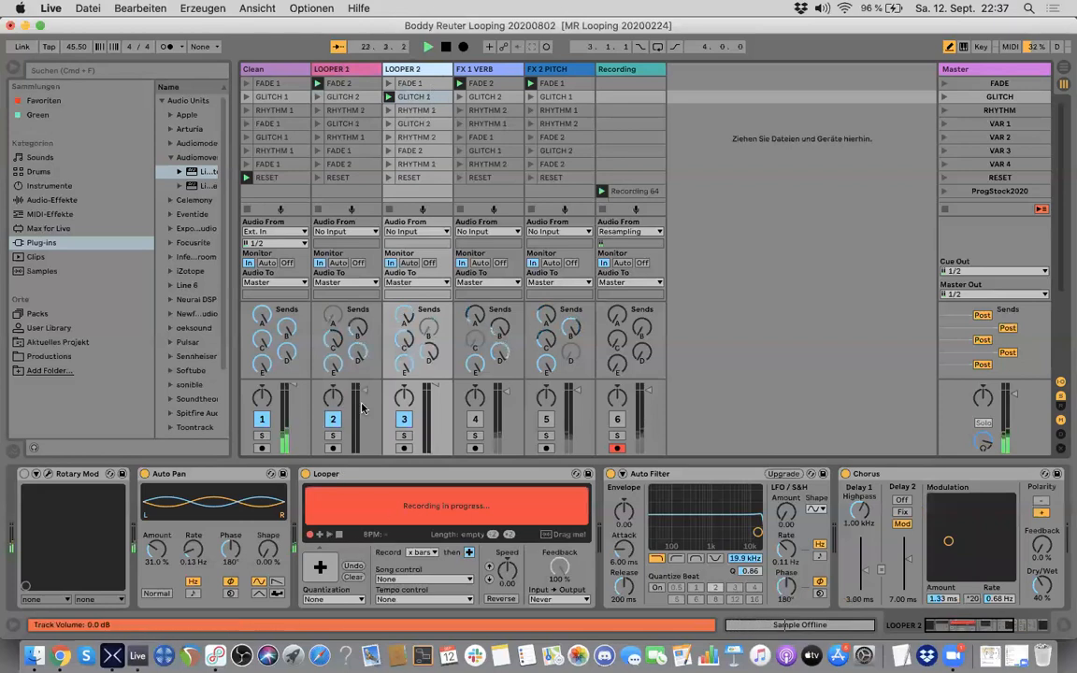
{"action": "left_click", "coordinate": [347, 73]}
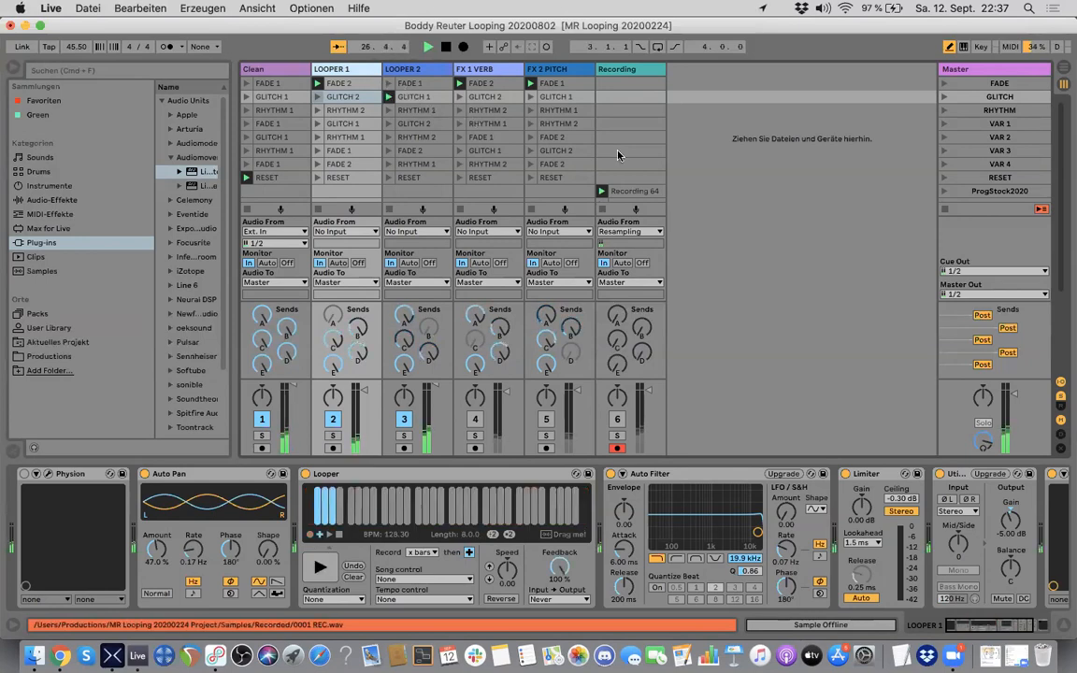
Step: Insert a new scene below ProgStock2020 and start recording the resampled output into its slot on the Recording track
{"action": "scroll", "coordinate": [626, 164], "scroll_direction": "down", "scroll_amount": 5}
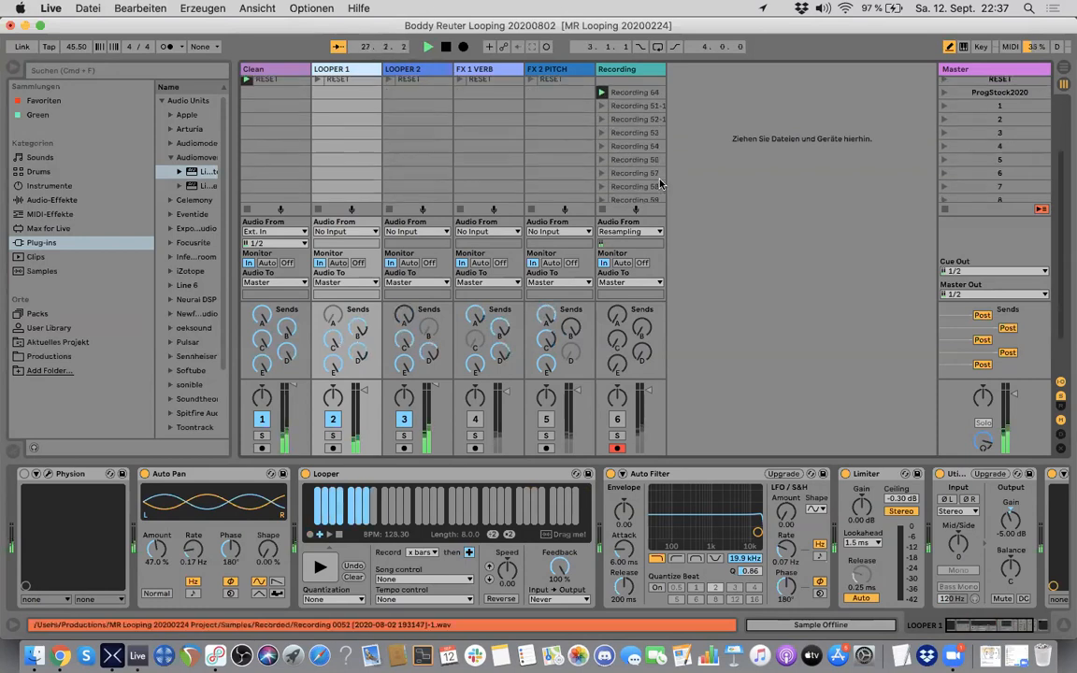
{"action": "scroll", "coordinate": [661, 182], "scroll_direction": "up", "scroll_amount": 5}
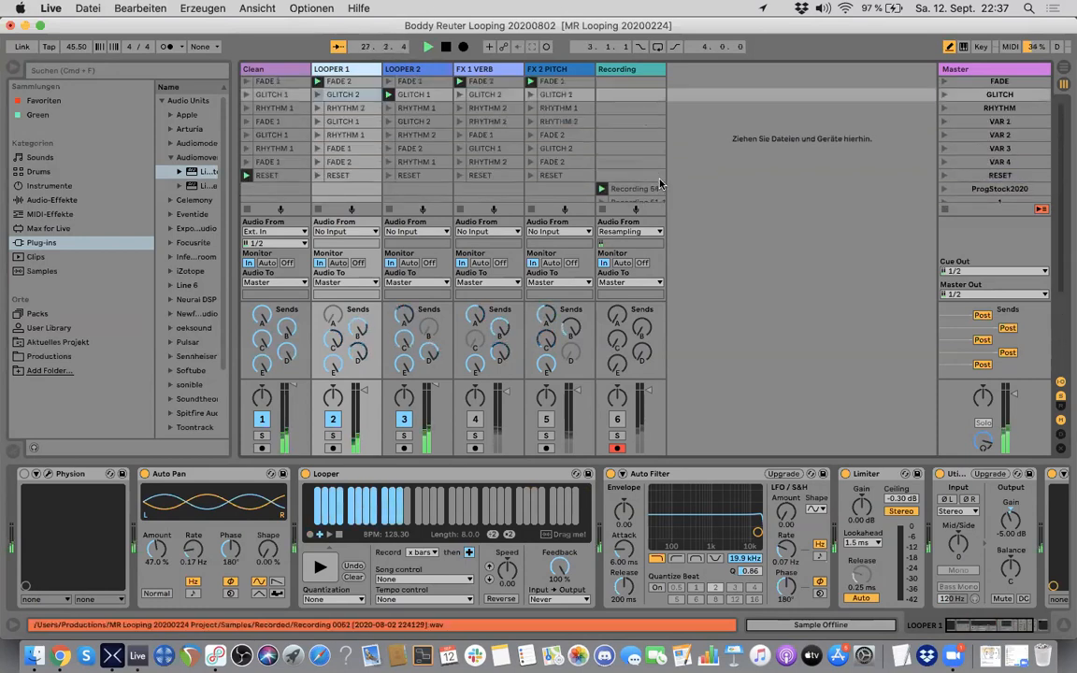
{"action": "left_click", "coordinate": [981, 166]}
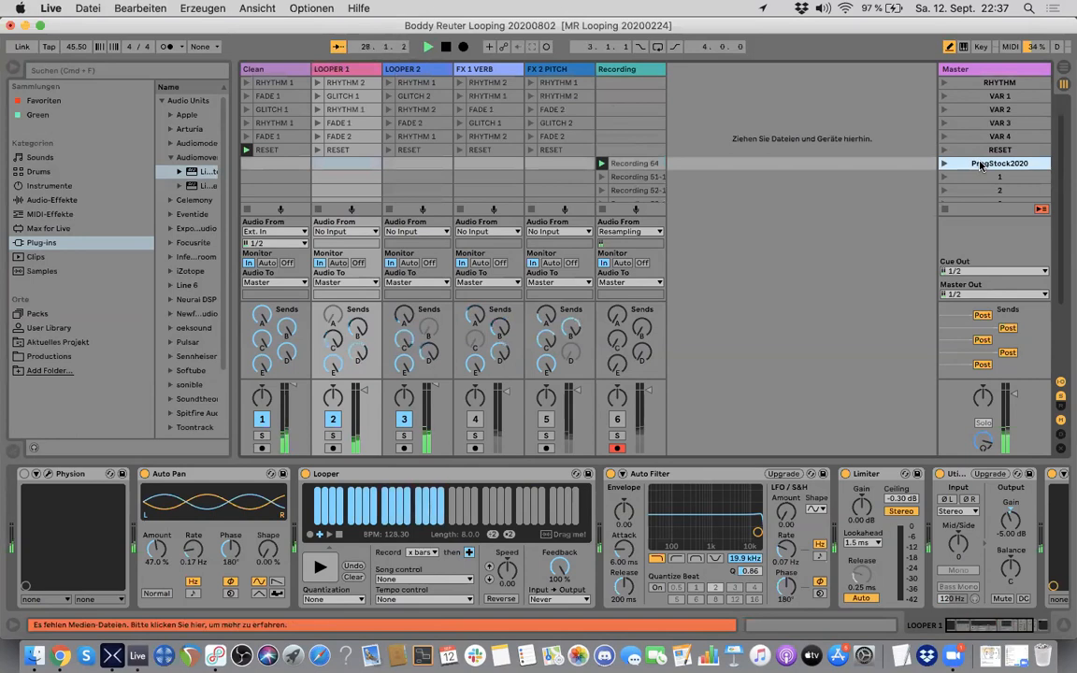
{"action": "key", "text": "super+i"}
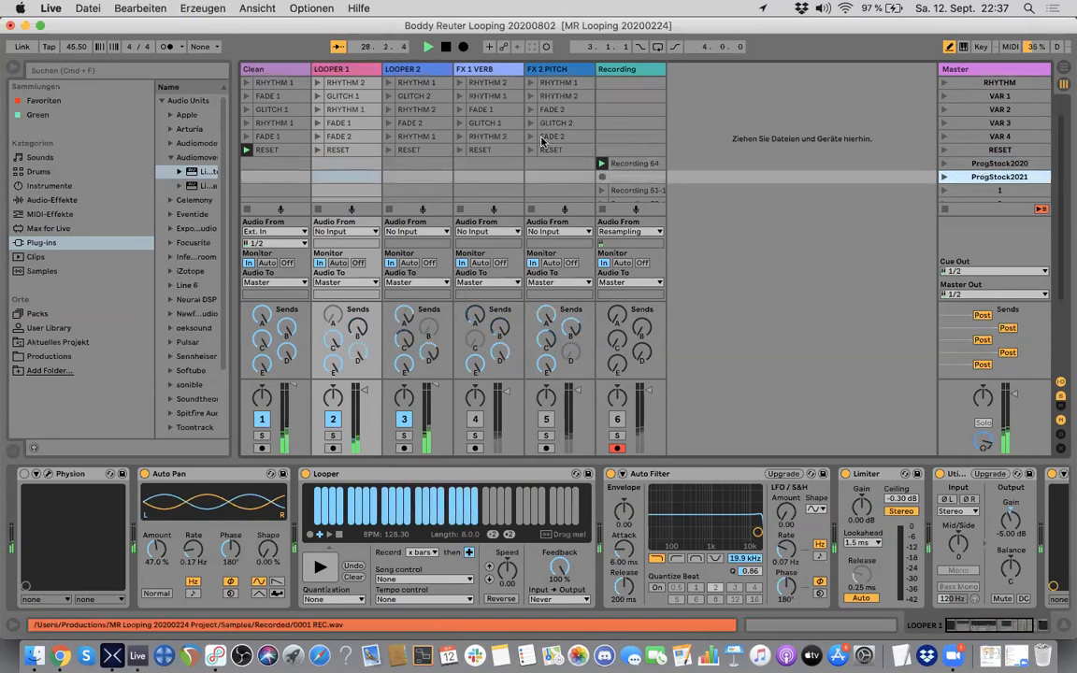
{"action": "left_click", "coordinate": [603, 177]}
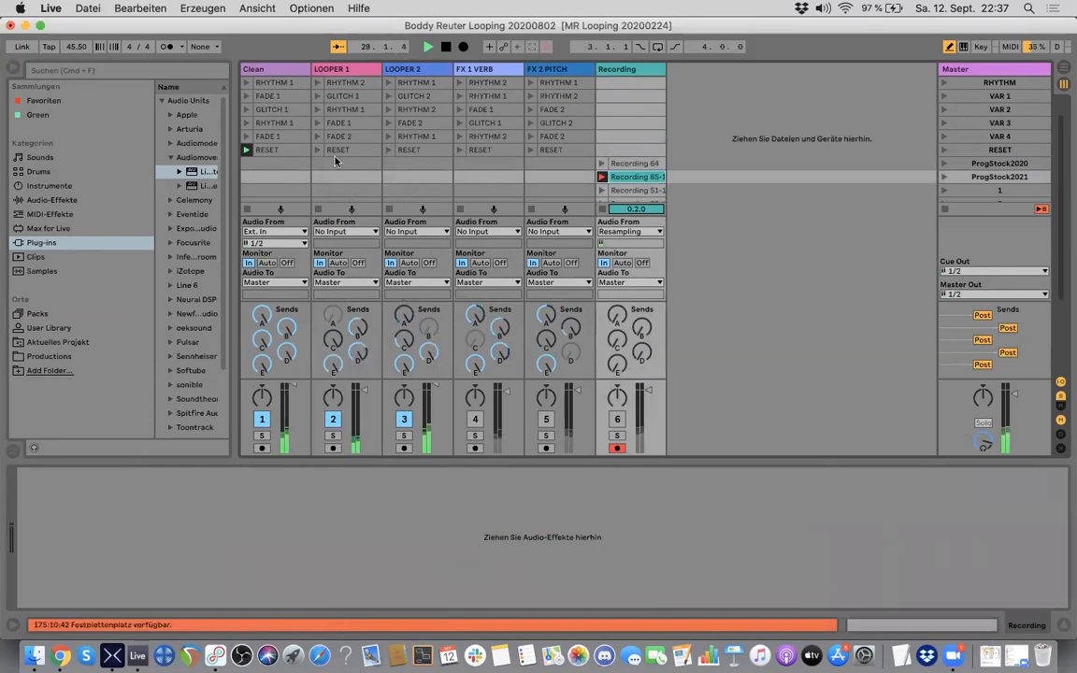
Step: Overdub briefly onto the LOOPER 1 loop and return its Looper to playback
{"action": "left_click", "coordinate": [351, 177]}
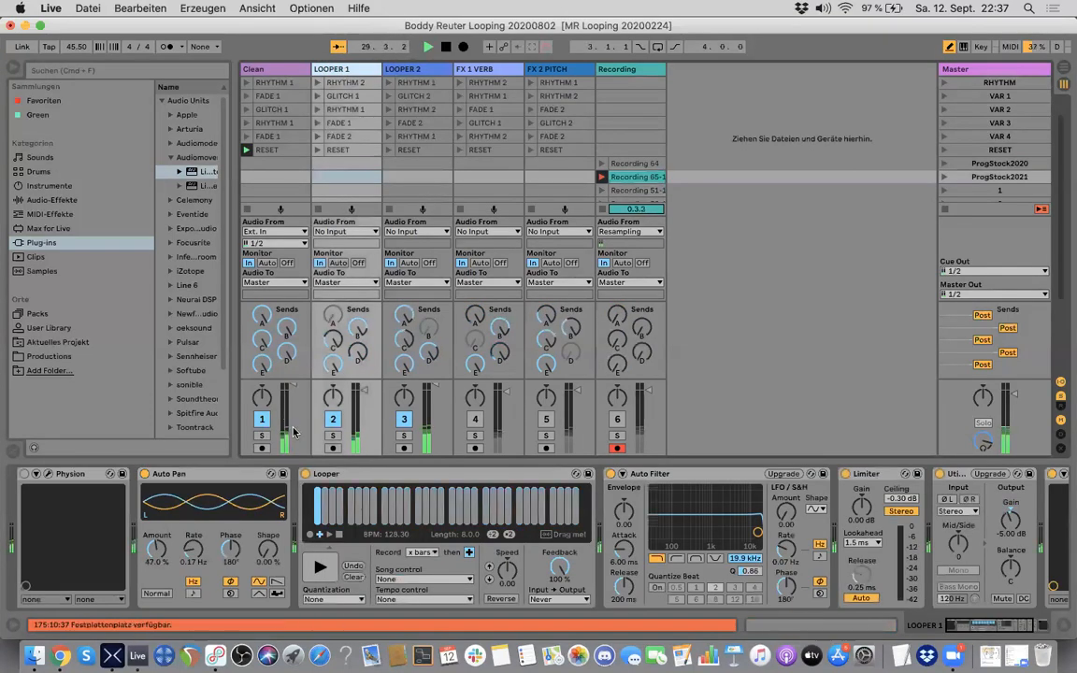
{"action": "left_click", "coordinate": [318, 535]}
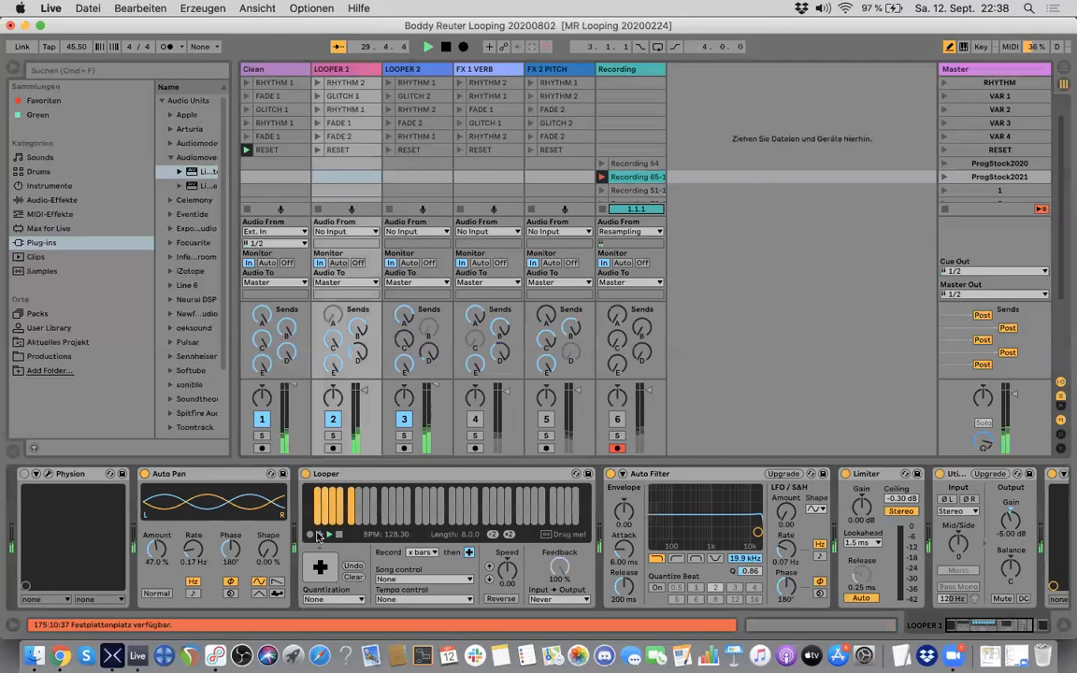
{"action": "left_click", "coordinate": [319, 535]}
Step: Route the Clean track's audio output to Sends Only
{"action": "left_click", "coordinate": [414, 69]}
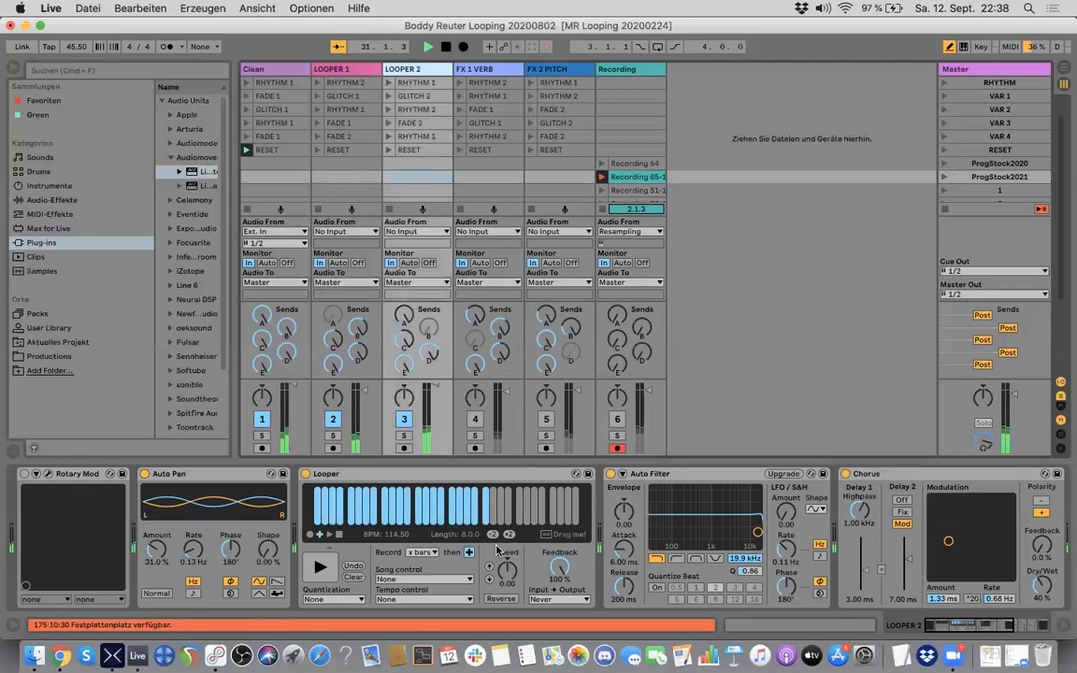
{"action": "left_click", "coordinate": [278, 285]}
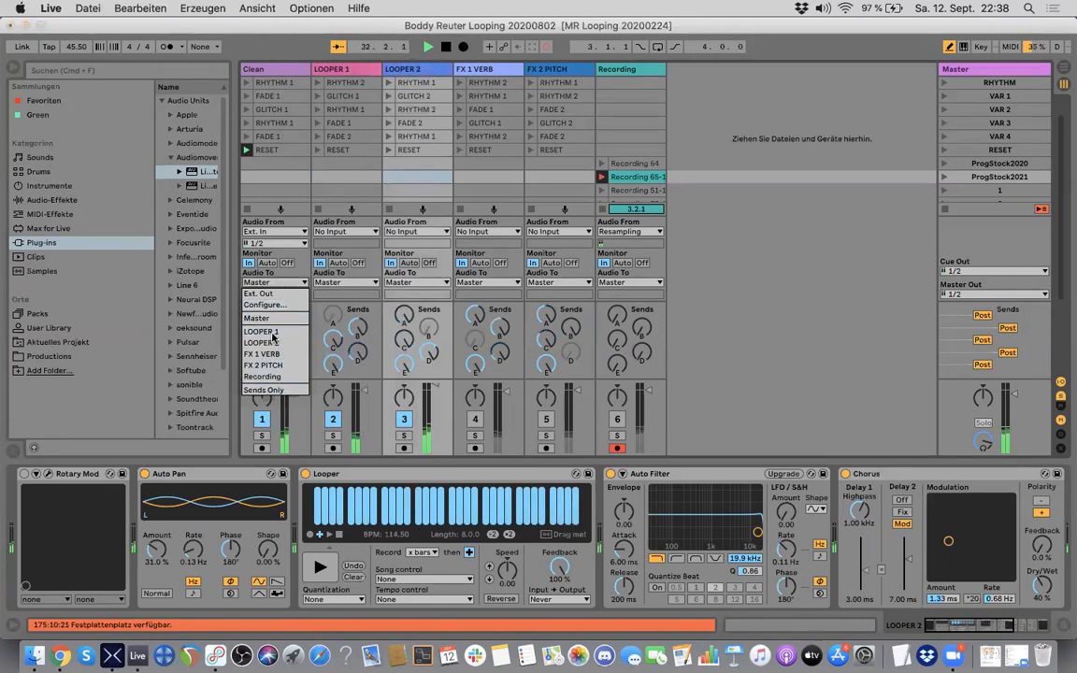
{"action": "left_click", "coordinate": [278, 389]}
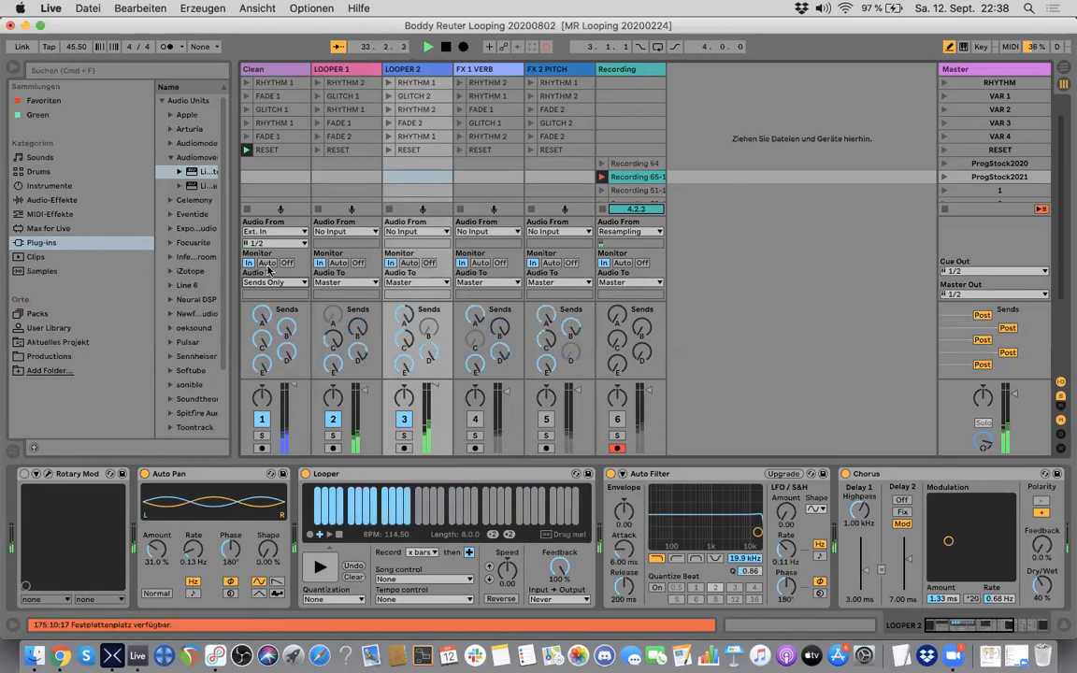
Step: Try the LOOPER 2 loop at speed 12.0 and bring it back down to its original speed
{"action": "left_click", "coordinate": [350, 69]}
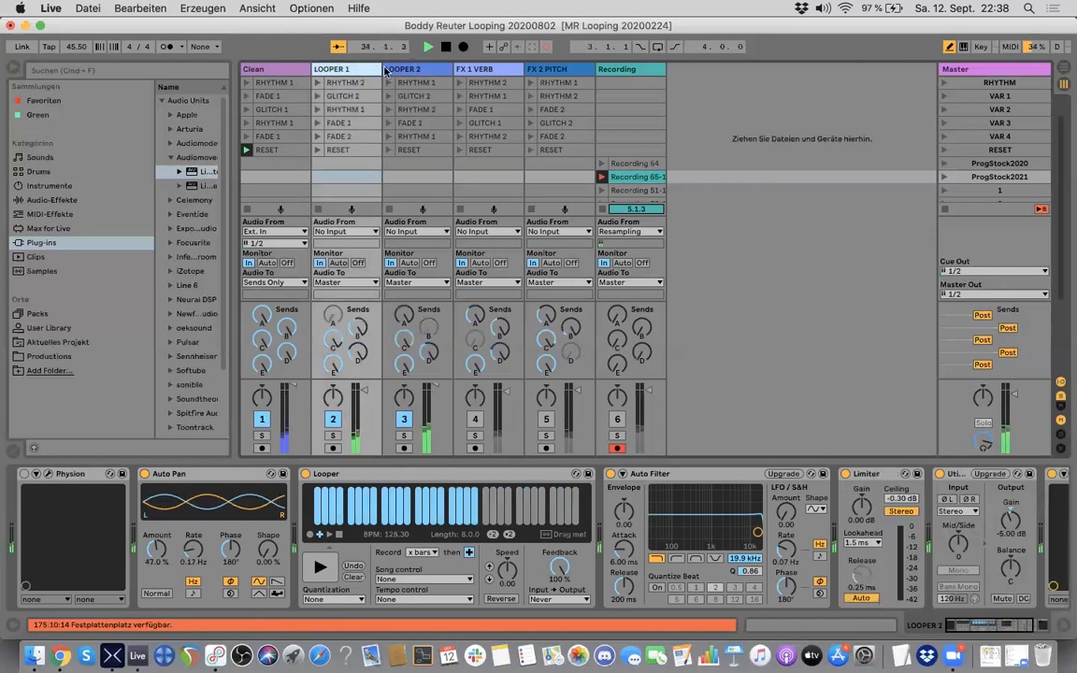
{"action": "left_click", "coordinate": [409, 70]}
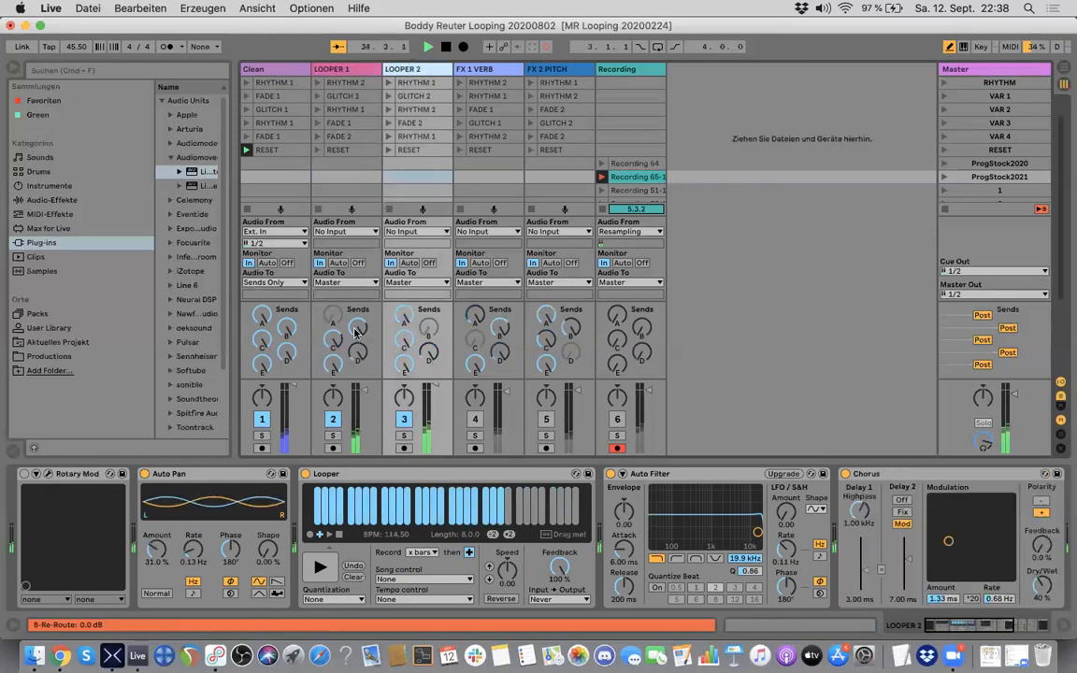
{"action": "left_click", "coordinate": [489, 567]}
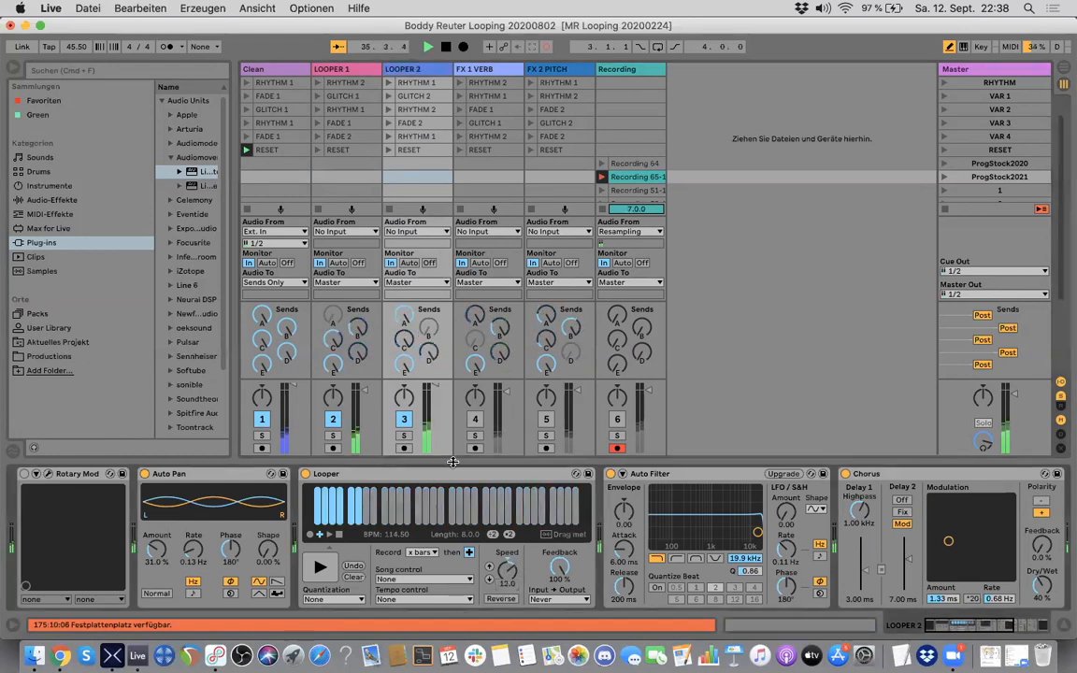
{"action": "left_click", "coordinate": [489, 577]}
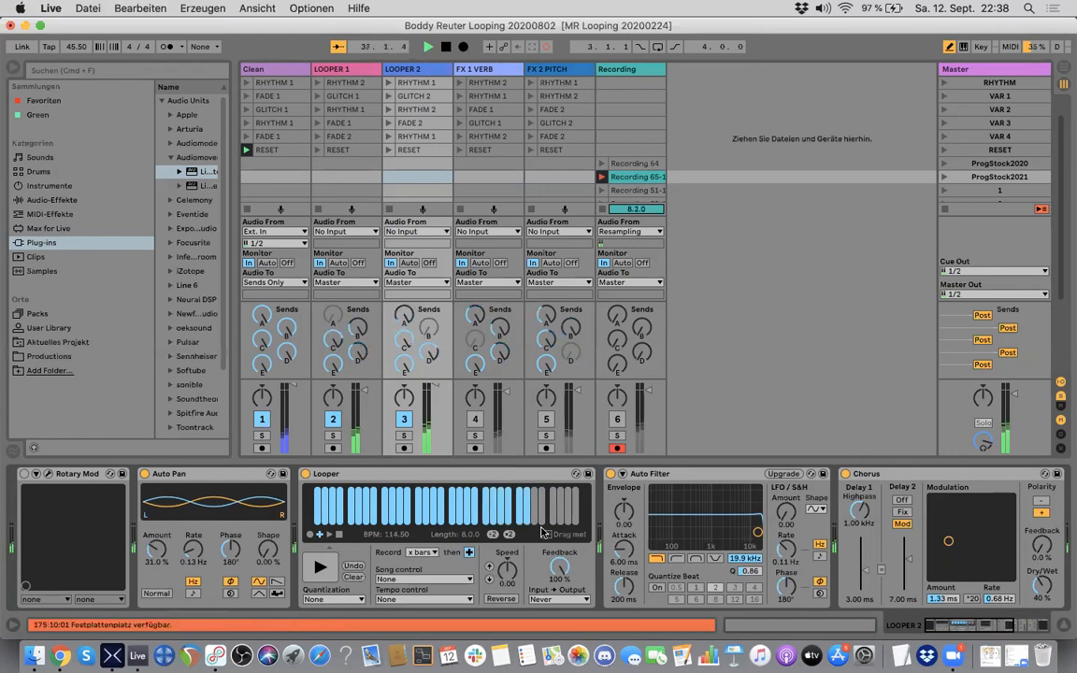
Step: Try the LOOPER 1 loop at speed -12.0 and step its speed back up
{"action": "left_click", "coordinate": [342, 70]}
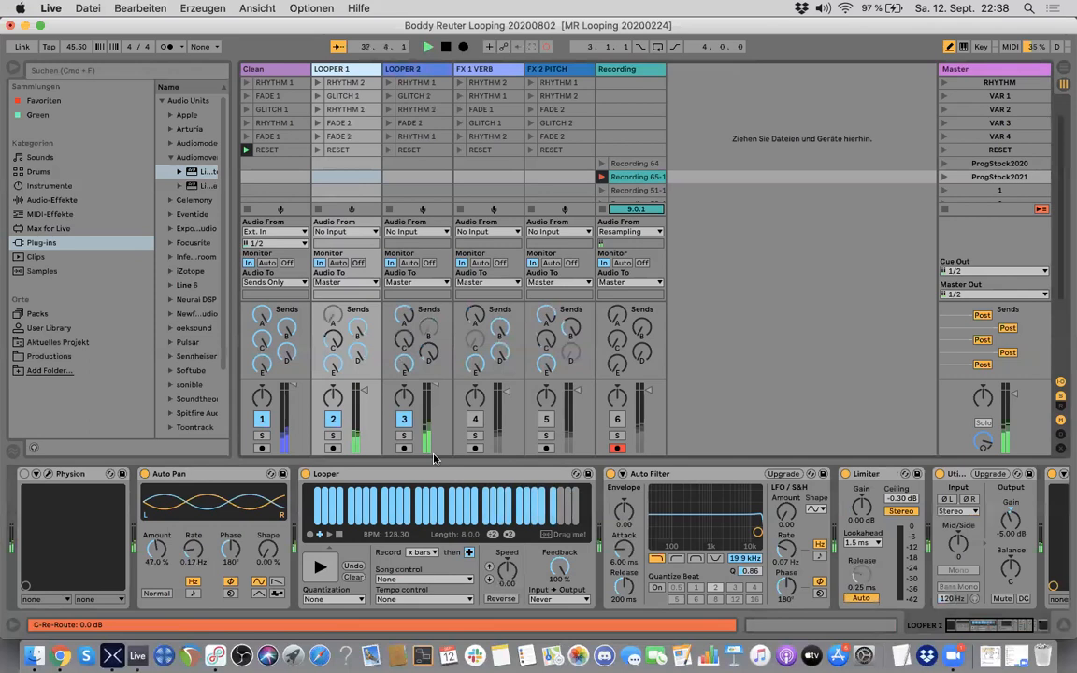
{"action": "left_click", "coordinate": [489, 581]}
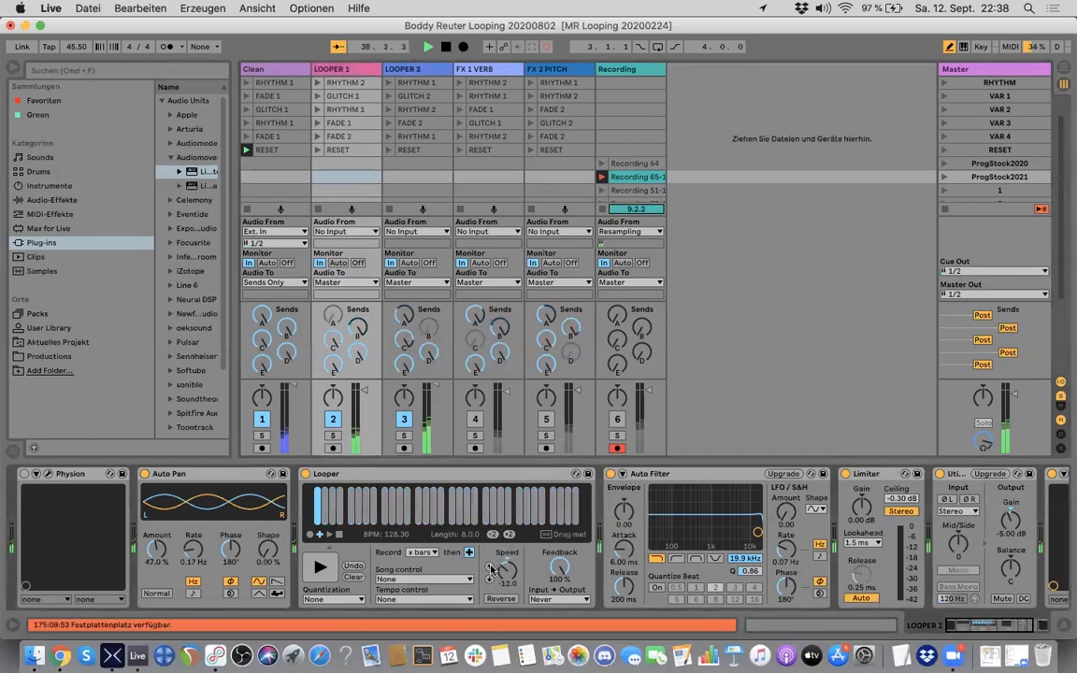
{"action": "left_click", "coordinate": [489, 572]}
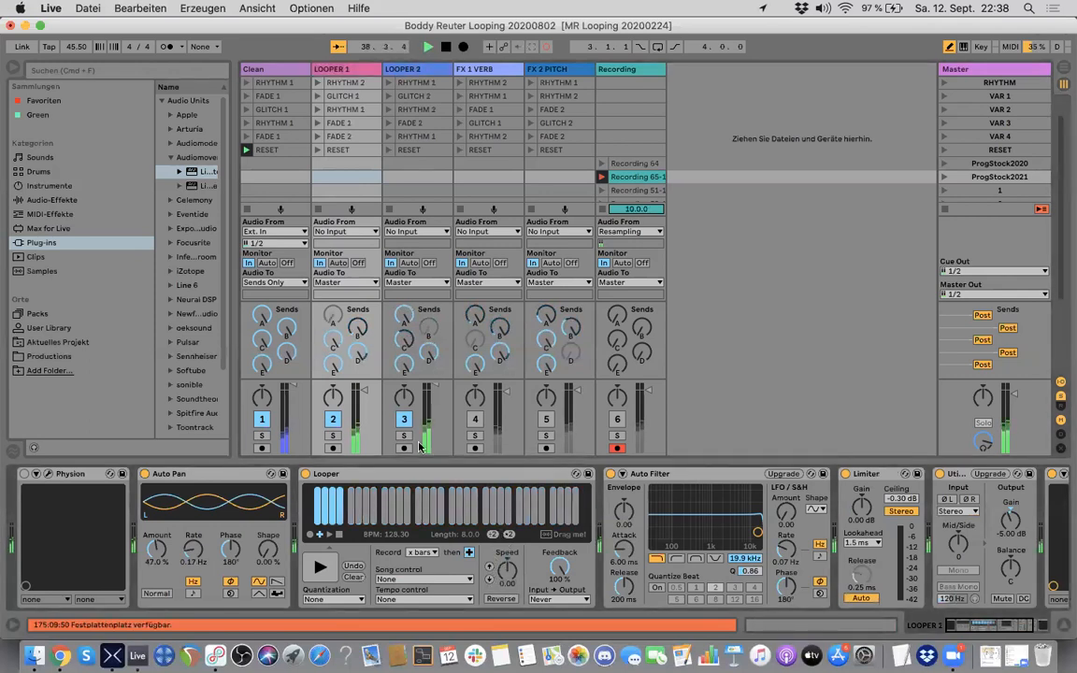
Step: Select the GLITCH 1 clip on the LOOPER 2 track
{"action": "left_click", "coordinate": [419, 72]}
{"action": "scroll", "coordinate": [416, 102], "scroll_direction": "up", "scroll_amount": 2}
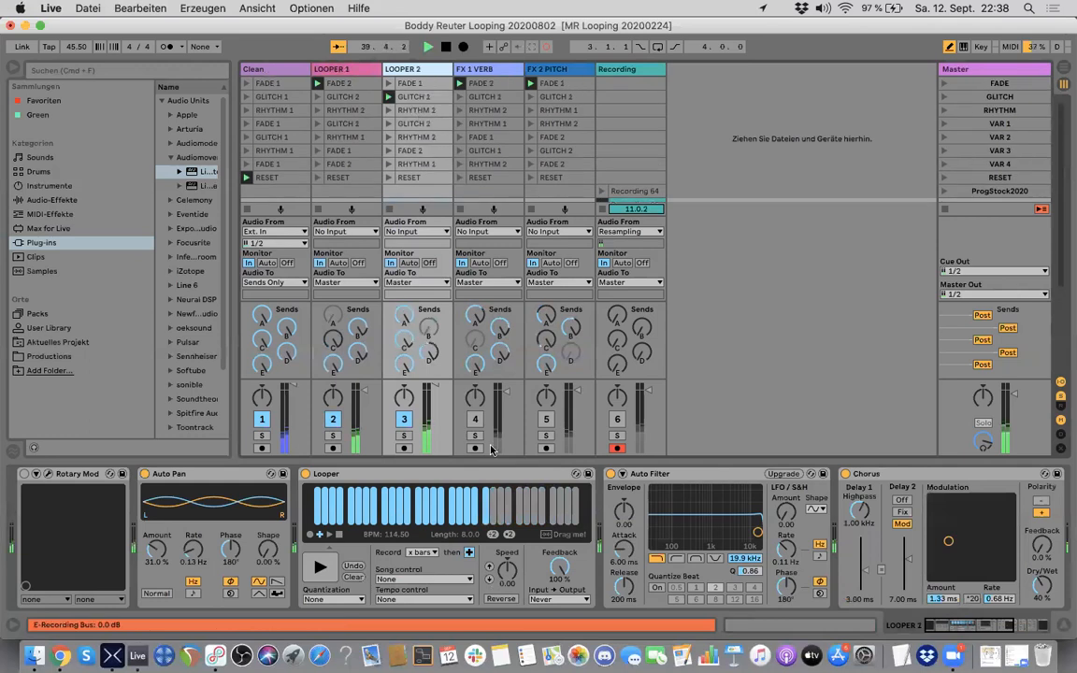
{"action": "left_click", "coordinate": [417, 101]}
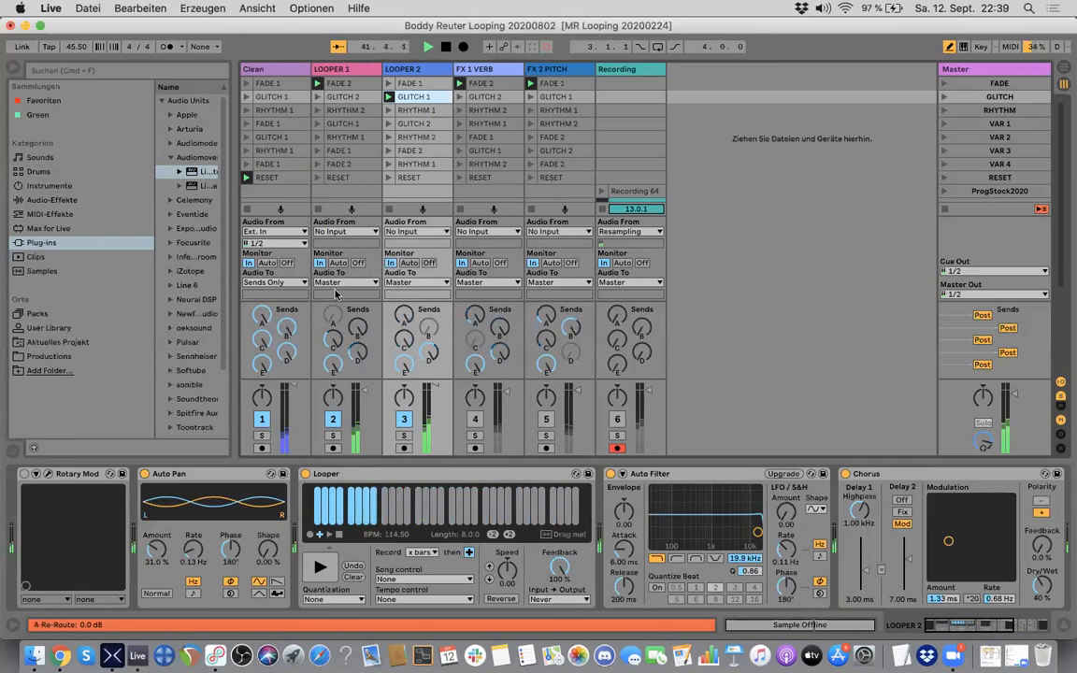
Step: Balance the two loops by slightly raising the LOOPER 1 track volume and lowering the LOOPER 2 track volume
{"action": "left_click", "coordinate": [350, 72]}
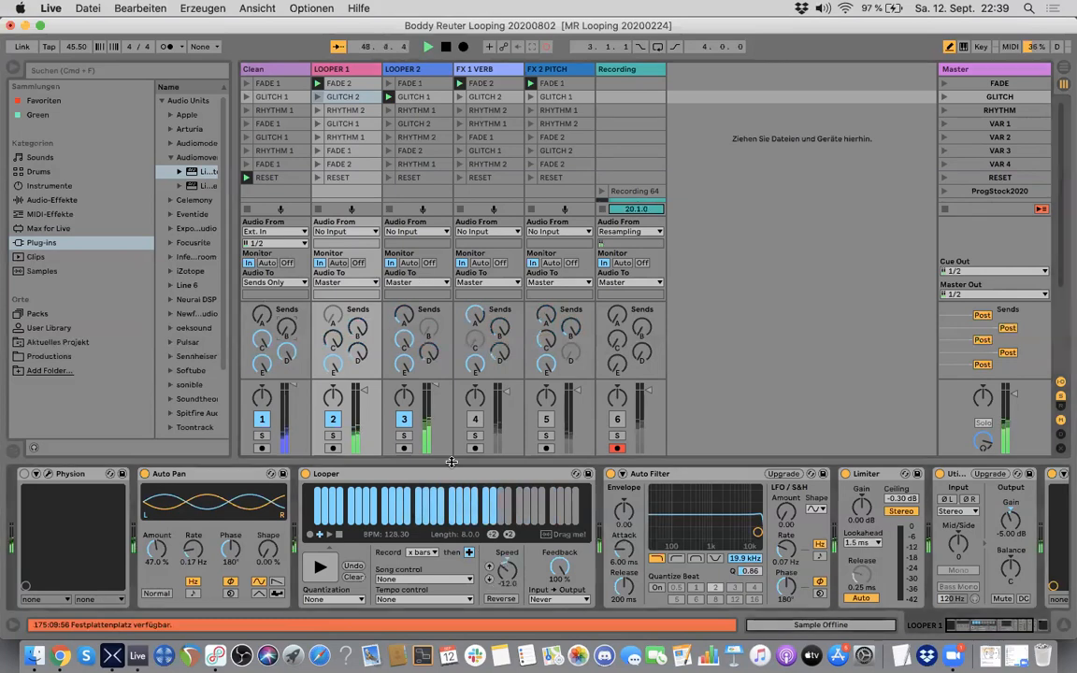
{"action": "left_click", "coordinate": [425, 73]}
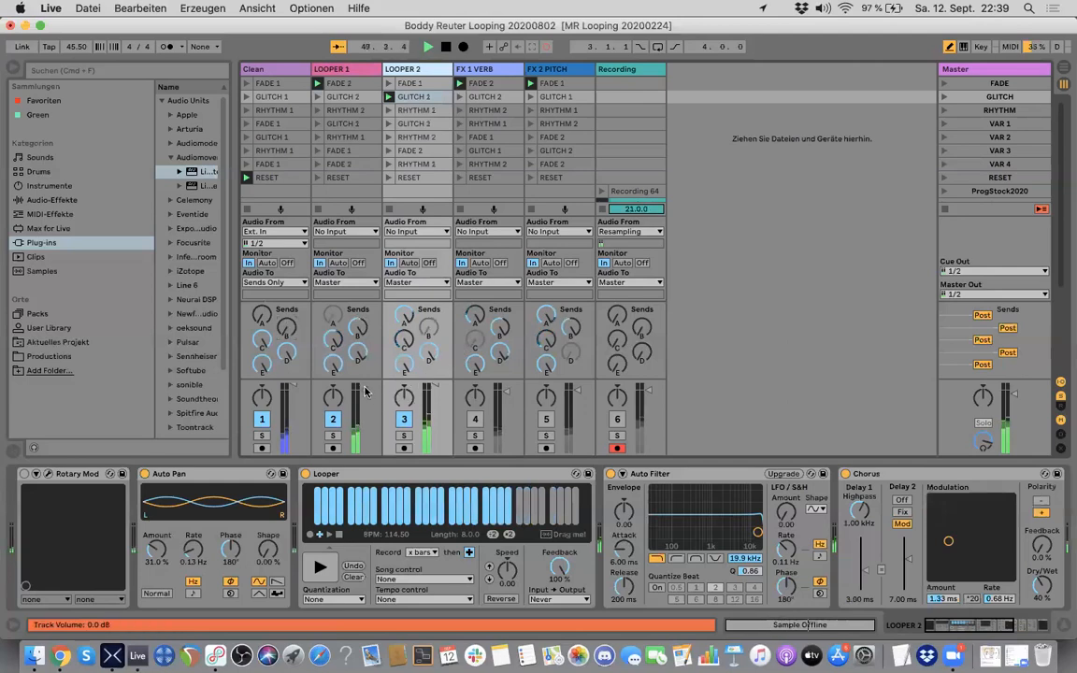
{"action": "left_click_drag", "start_coordinate": [365, 391], "coordinate": [365, 386]}
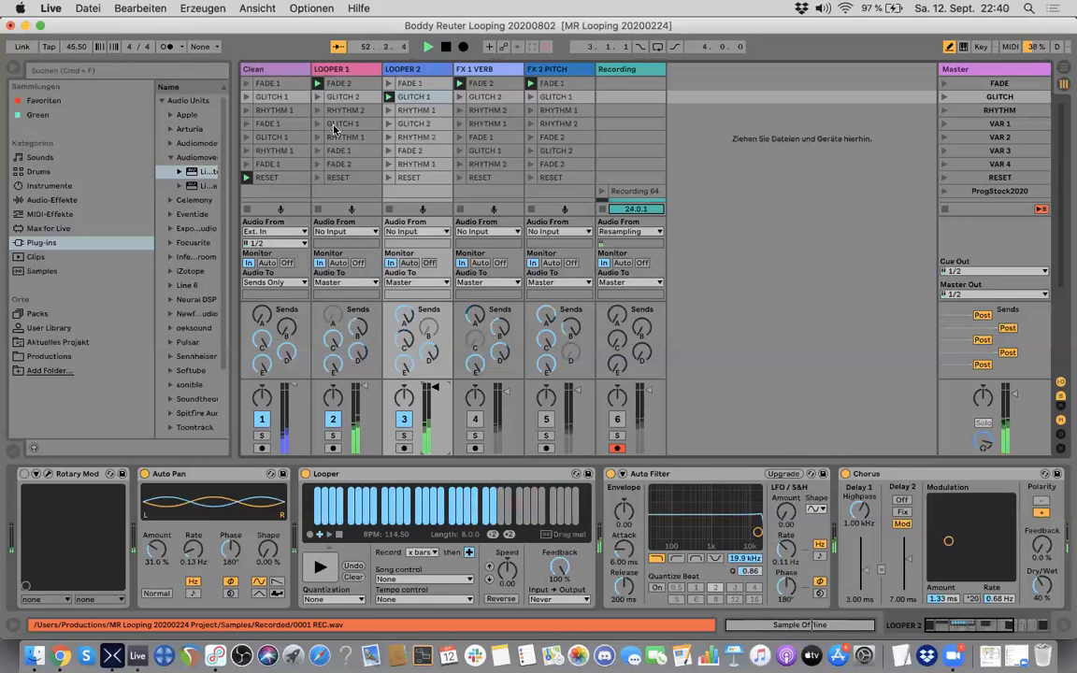
Step: Play the LOOPER 1 loop in reverse at speed 0.00 and drop the LOOPER 2 loop to speed -12.0
{"action": "left_click", "coordinate": [318, 69]}
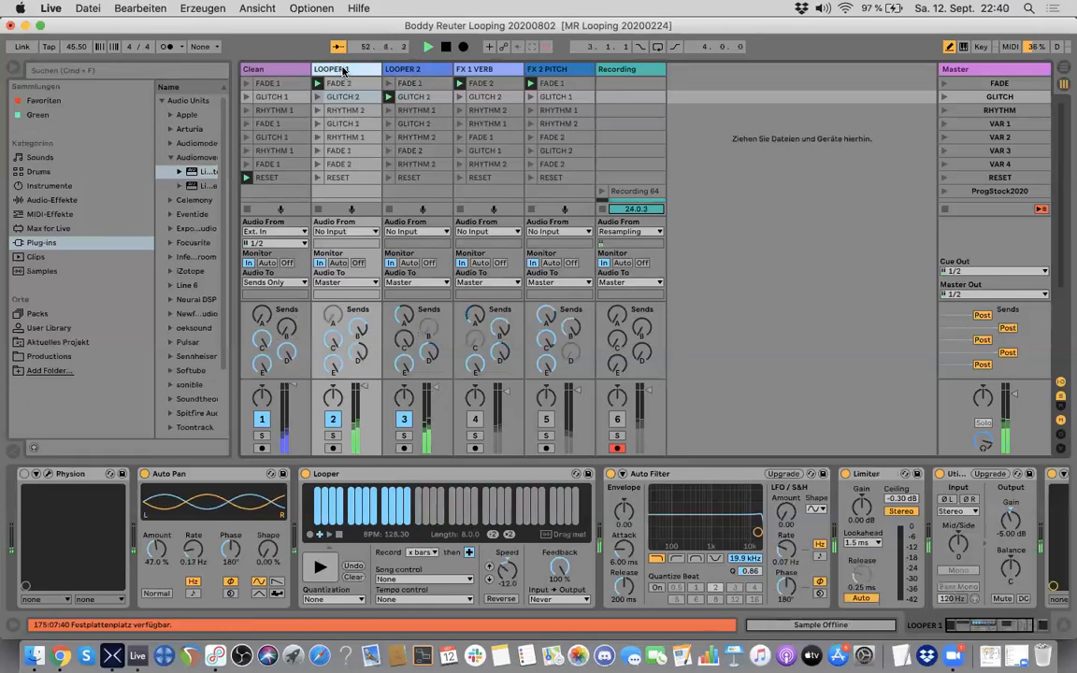
{"action": "left_click", "coordinate": [500, 599]}
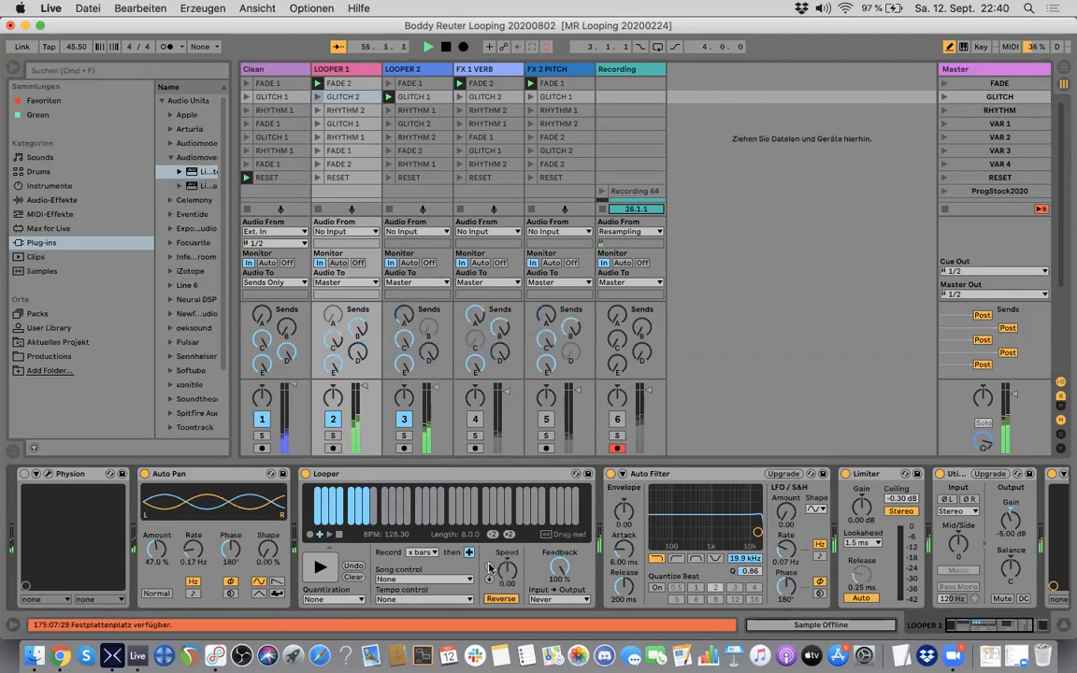
{"action": "left_click", "coordinate": [416, 69]}
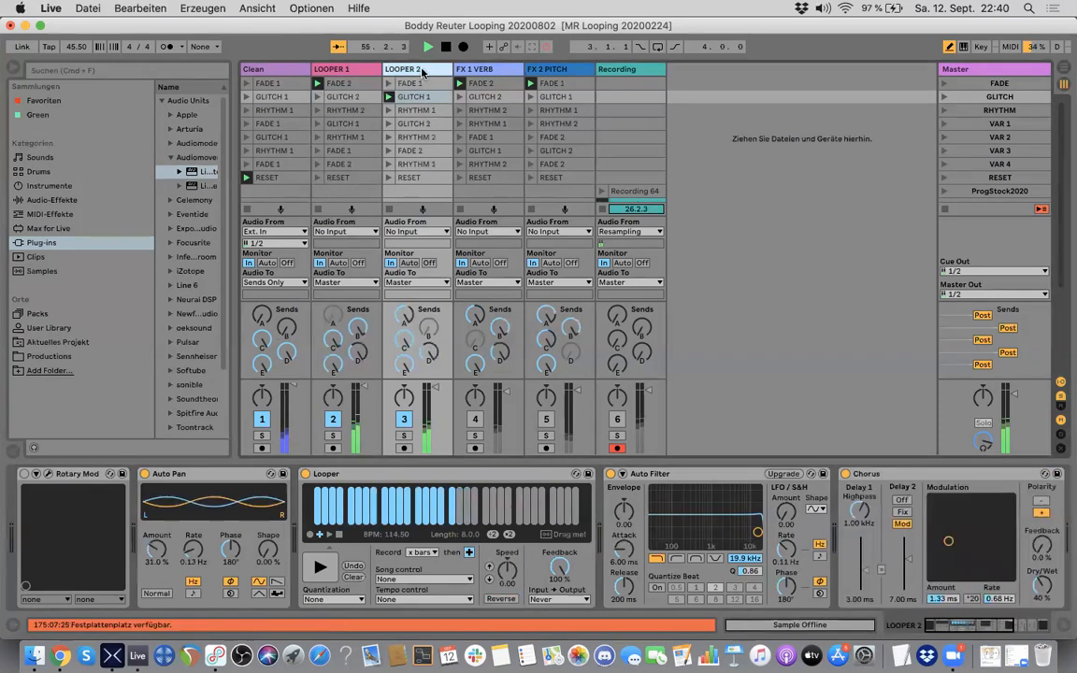
{"action": "left_click", "coordinate": [489, 580]}
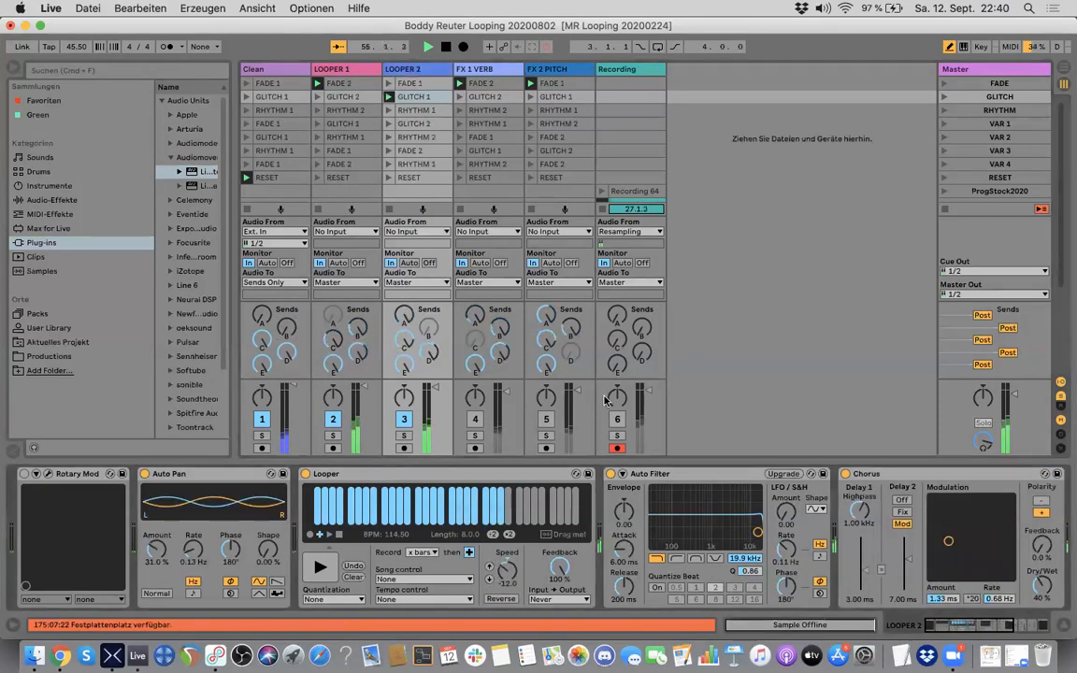
Step: Look through the rest of LOOPER 2's device chain, including the Chorus, Limiter, Utility and R4
{"action": "scroll", "coordinate": [682, 496], "scroll_direction": "right", "scroll_amount": 5}
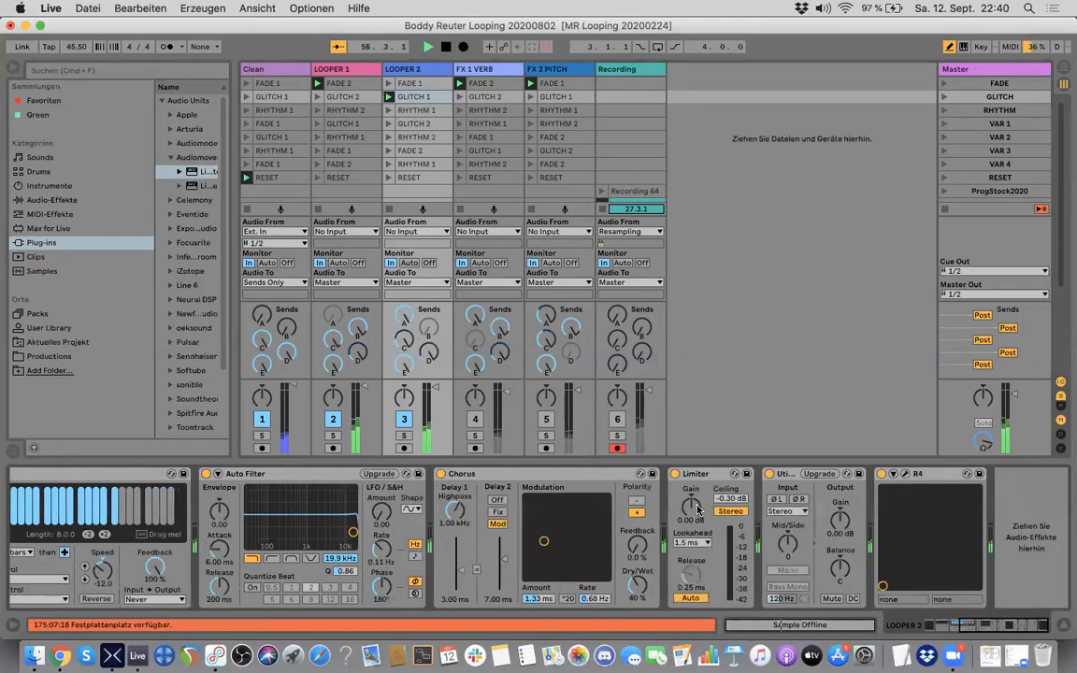
{"action": "scroll", "coordinate": [696, 508], "scroll_direction": "left", "scroll_amount": 5}
{"action": "scroll", "coordinate": [697, 507], "scroll_direction": "right", "scroll_amount": 5}
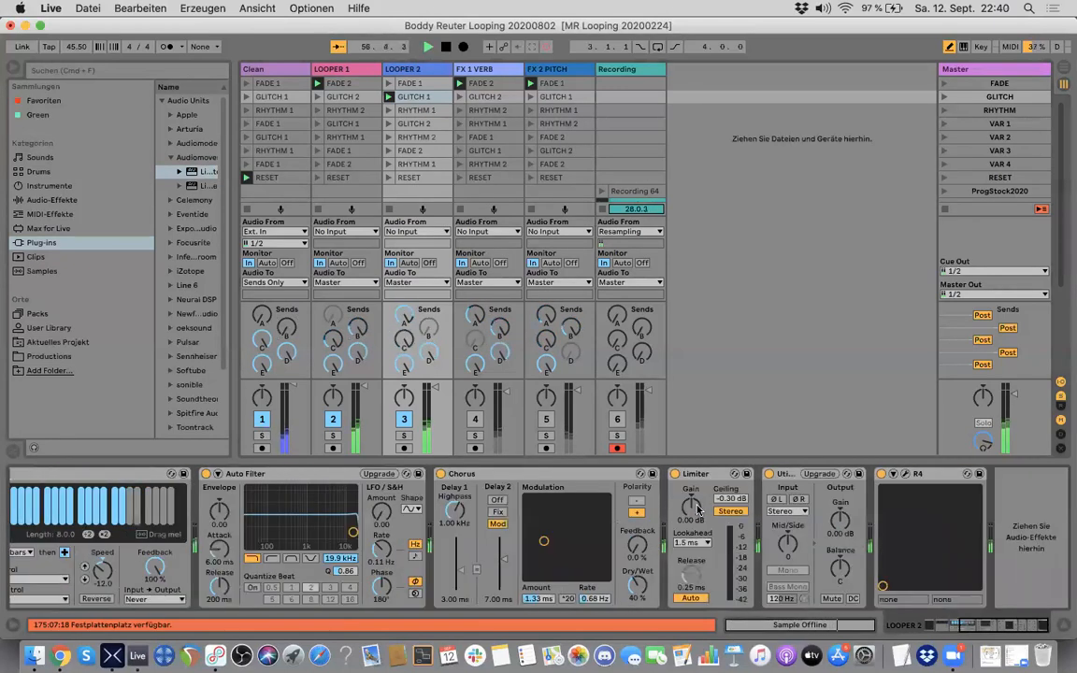
{"action": "scroll", "coordinate": [608, 525], "scroll_direction": "left", "scroll_amount": 5}
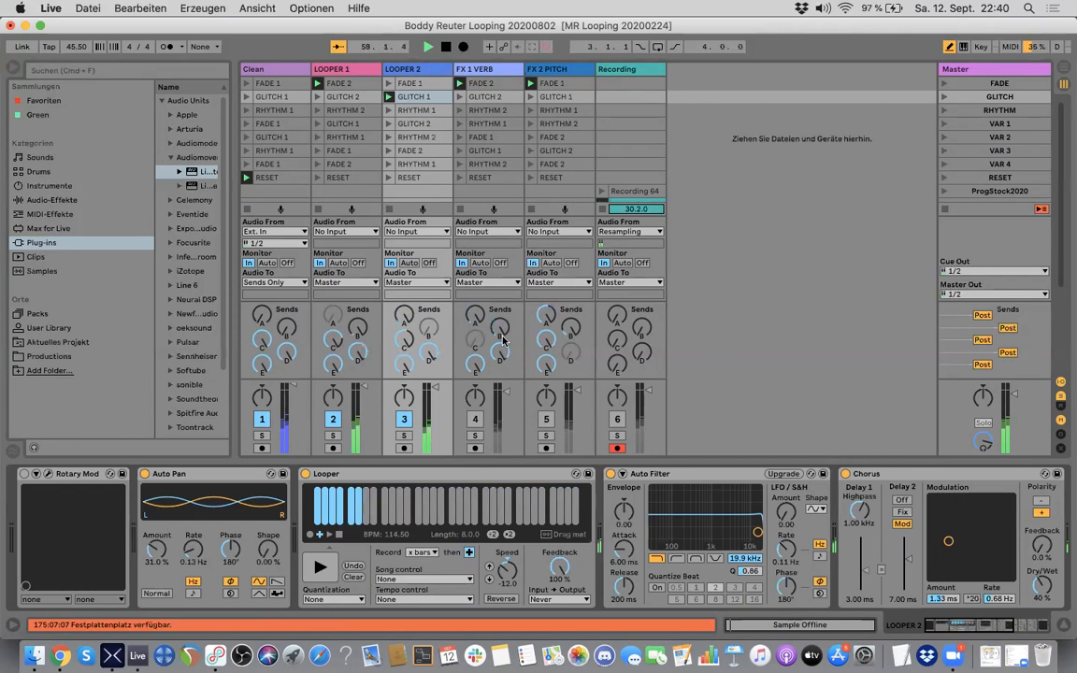
Step: Route the Clean track's audio output to Master and adjust its send B
{"action": "left_click", "coordinate": [275, 284]}
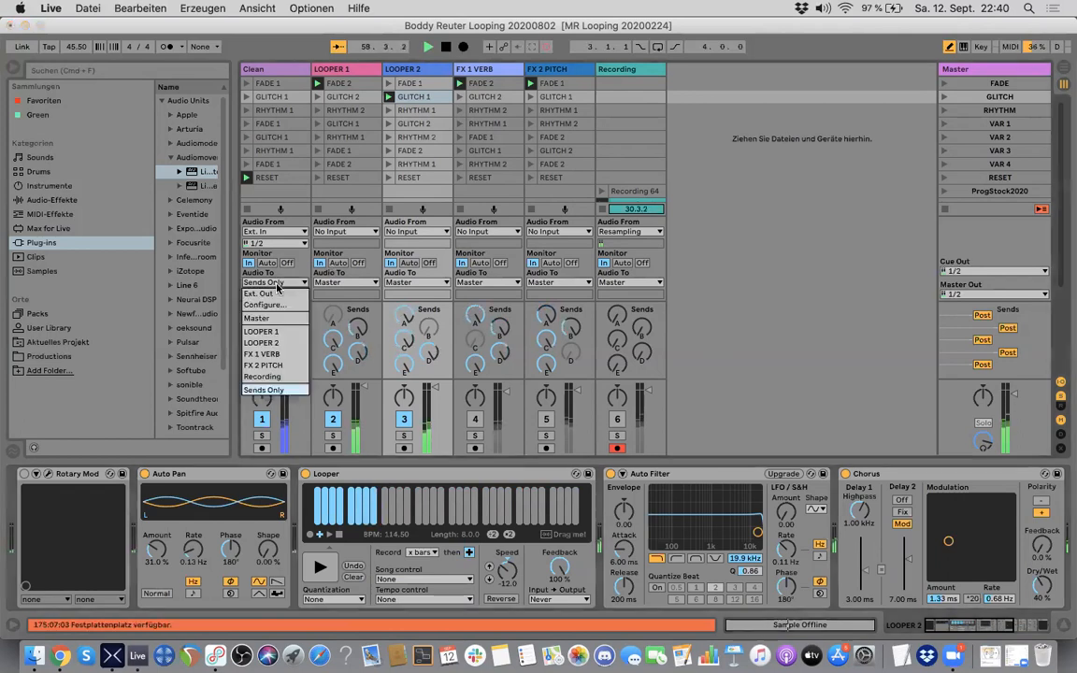
{"action": "left_click", "coordinate": [276, 282]}
{"action": "left_click", "coordinate": [276, 283]}
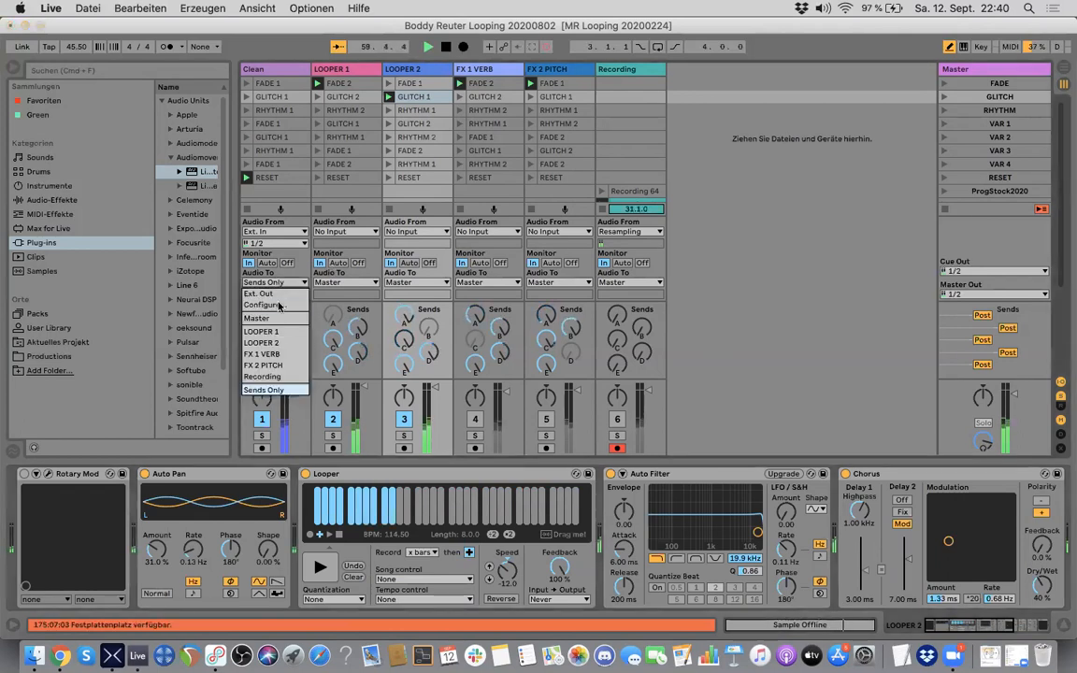
{"action": "left_click", "coordinate": [276, 319]}
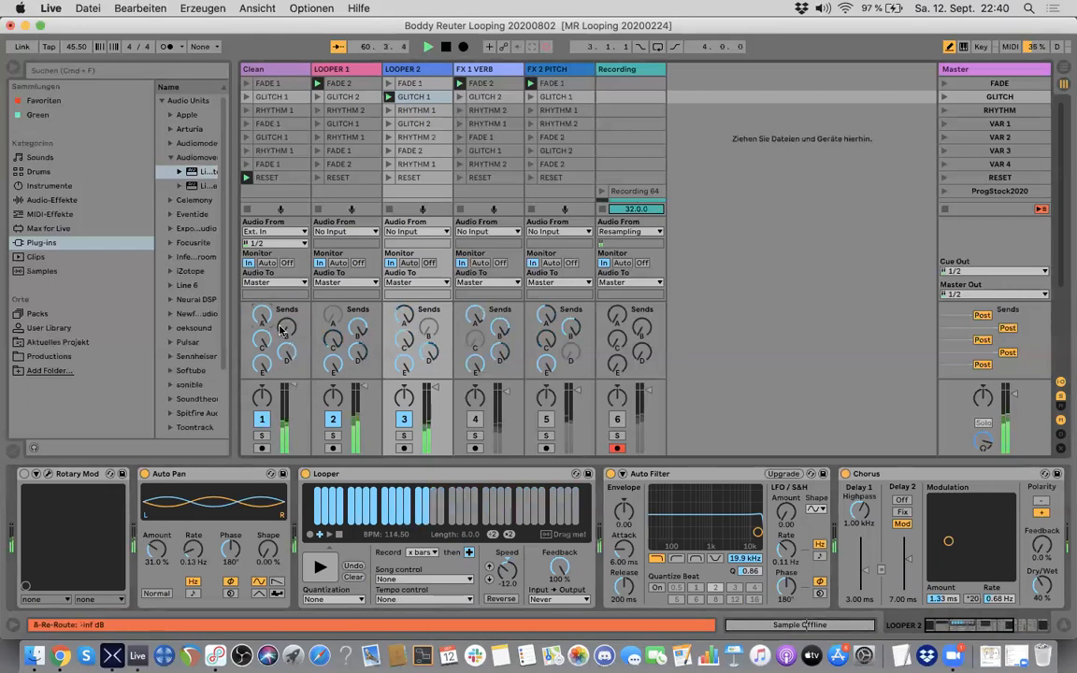
{"action": "mouse_move", "coordinate": [285, 327]}
{"action": "left_mouse_down"}
{"action": "mouse_move", "coordinate": [285, 318]}
{"action": "mouse_move", "coordinate": [283, 330]}
{"action": "left_mouse_up"}
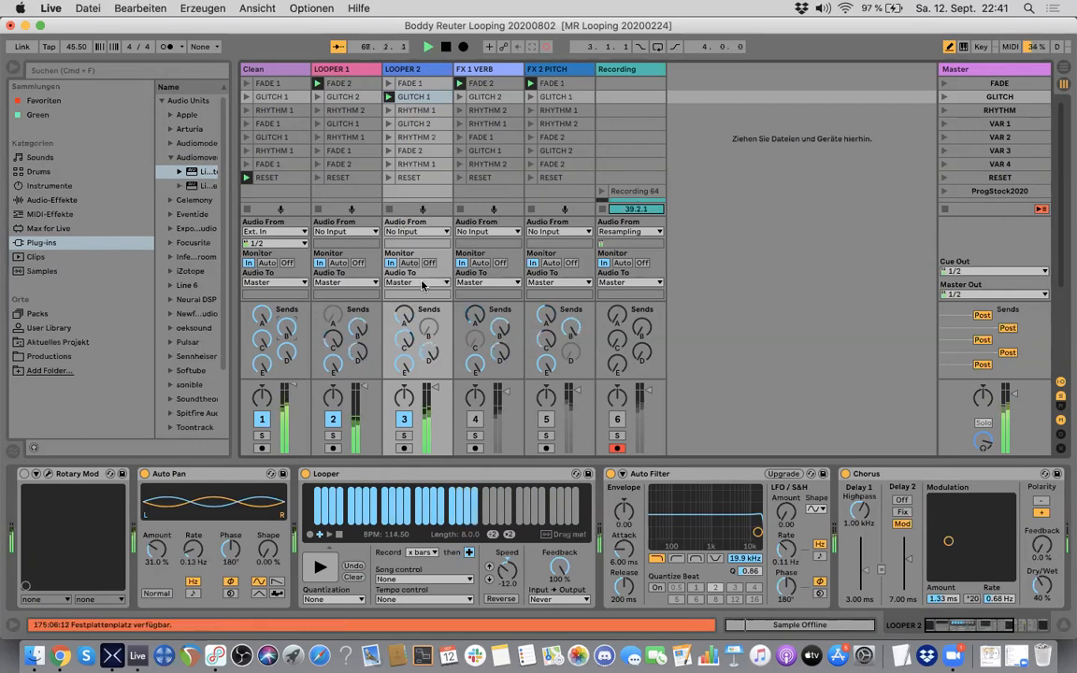
Step: Glance at the Helix preset in HX Edit, return to Ableton Live and lower the Clean track volume to -12.0 dB
{"action": "key", "text": "super+Tab"}
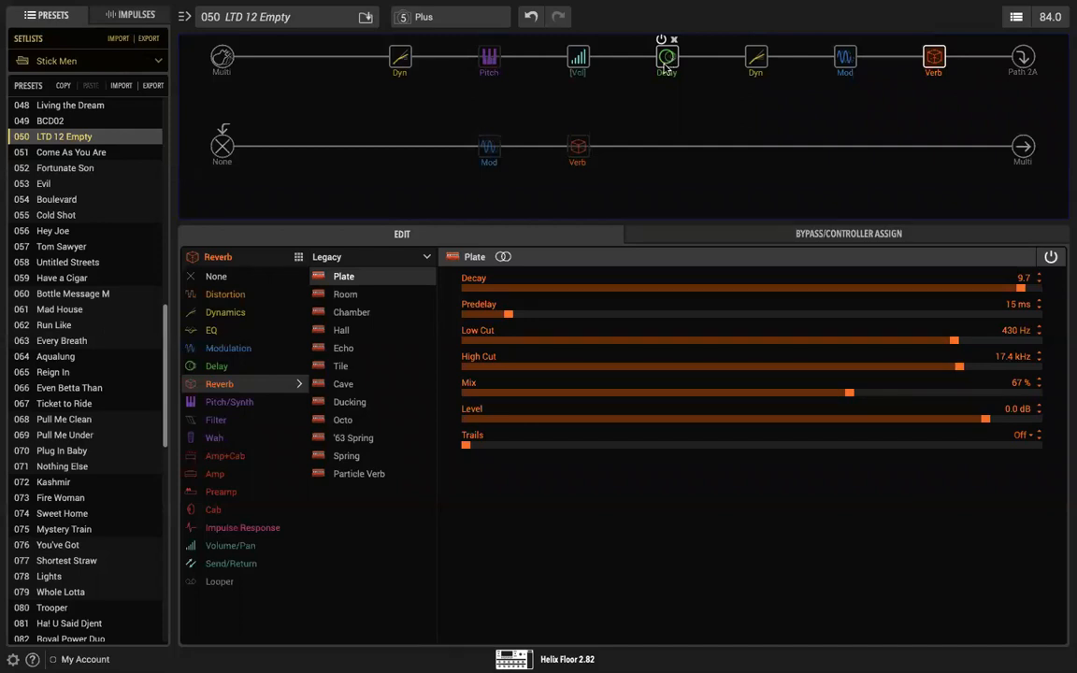
{"action": "key", "text": "super+Tab"}
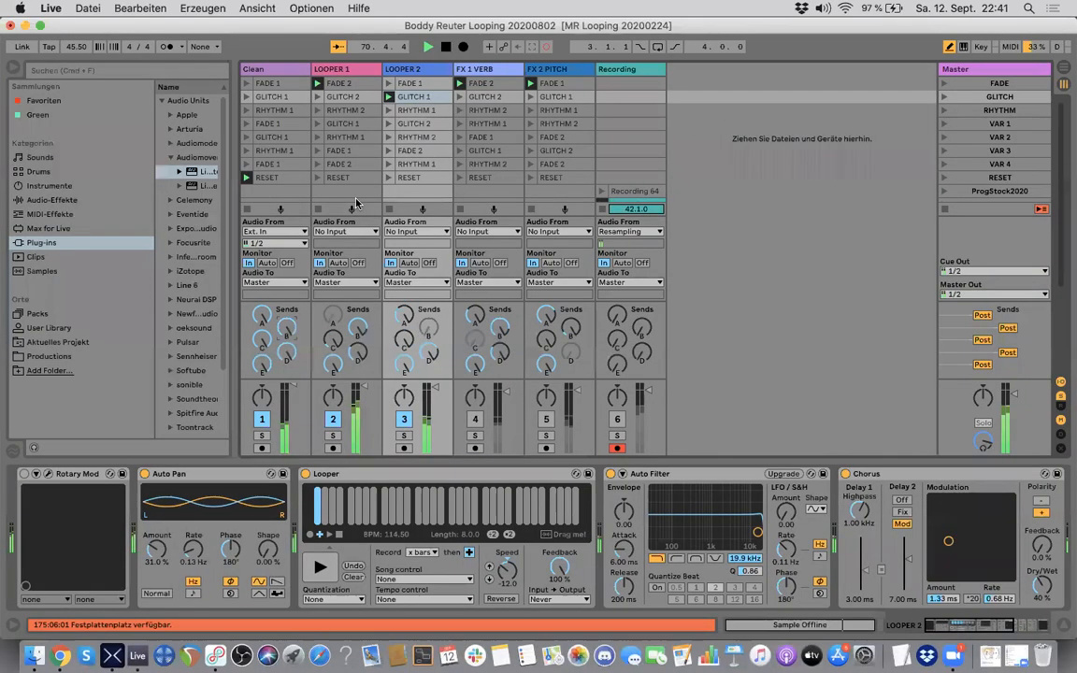
{"action": "left_click_drag", "start_coordinate": [297, 385], "coordinate": [296, 404]}
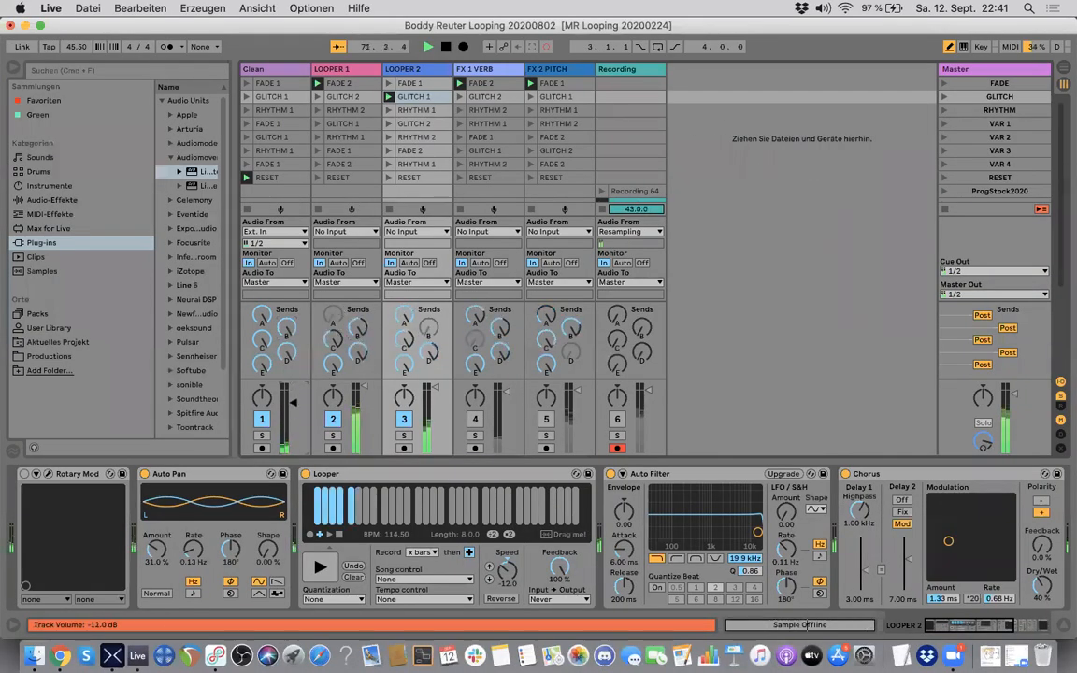
Step: Switch on the Long Tail reverb and the Delay device on the Clean track
{"action": "left_click", "coordinate": [274, 73]}
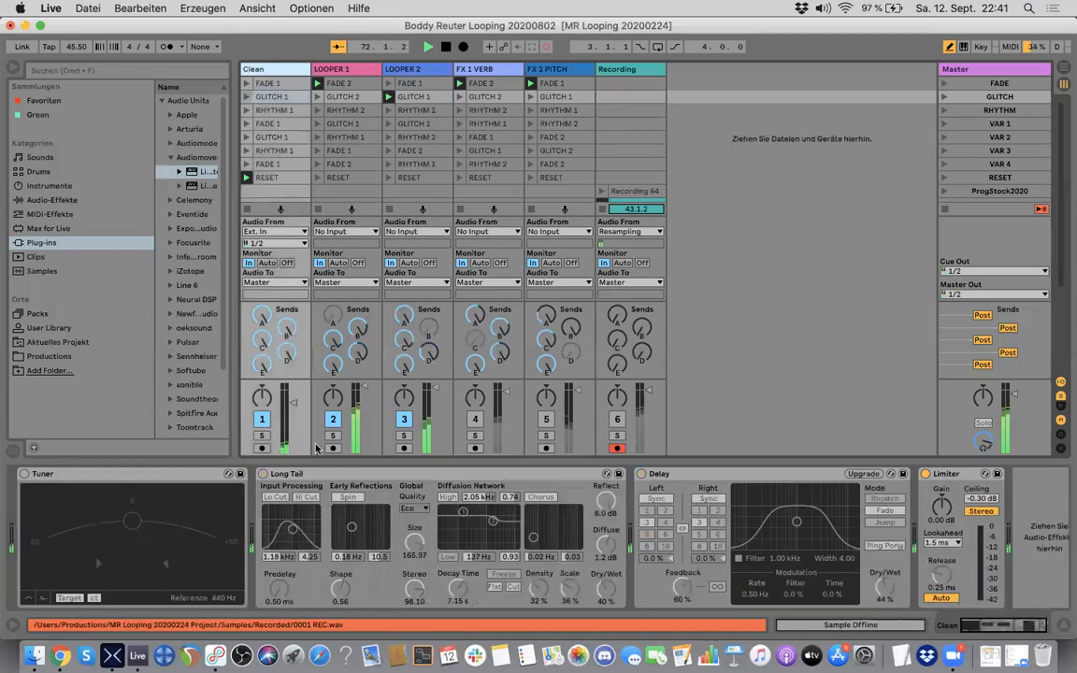
{"action": "left_click", "coordinate": [263, 474]}
{"action": "left_click", "coordinate": [641, 474]}
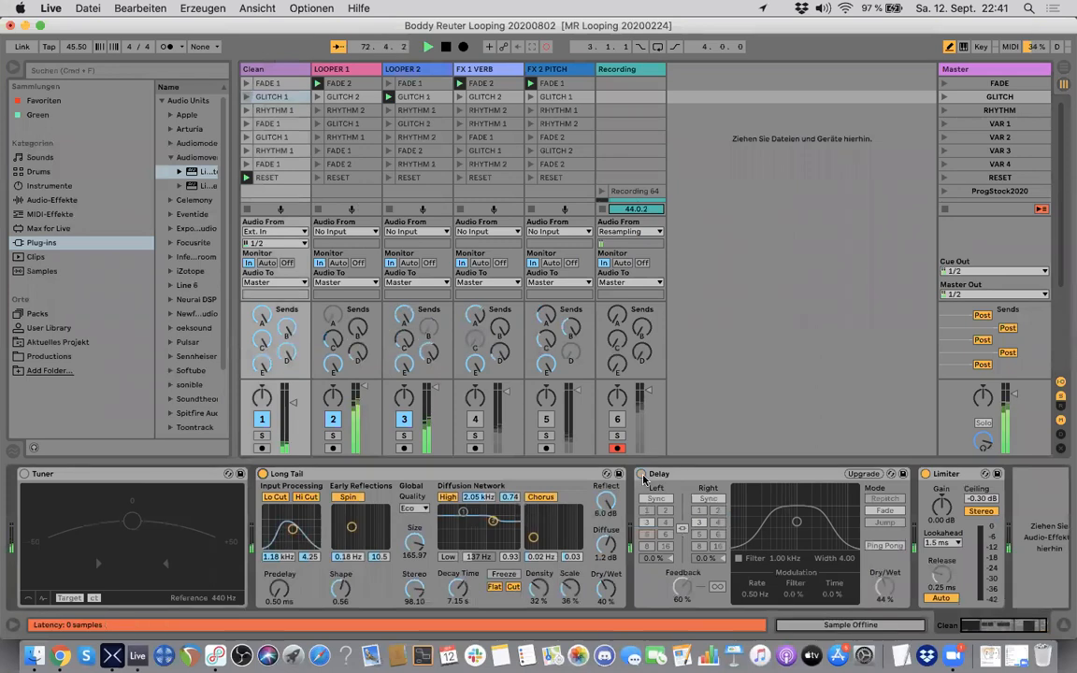
{"action": "left_click", "coordinate": [642, 475]}
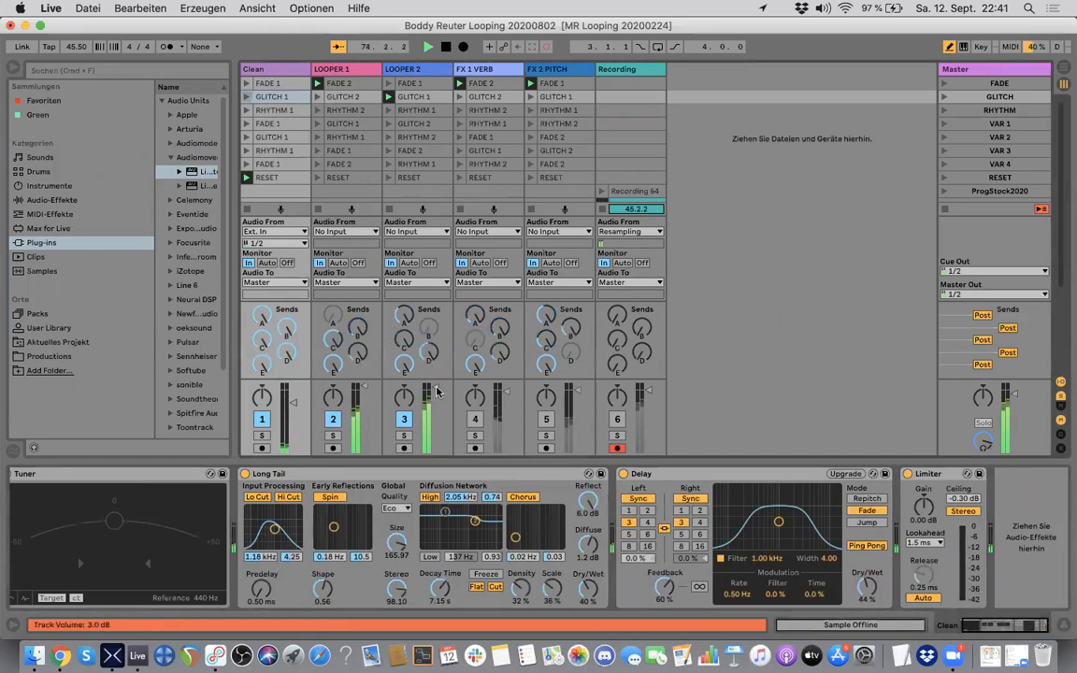
Step: Lower the LOOPER 2 and LOOPER 1 track volumes and drop LOOPER 1's loop speed to -12.0
{"action": "left_click_drag", "start_coordinate": [435, 387], "coordinate": [435, 419]}
{"action": "mouse_move", "coordinate": [364, 385]}
{"action": "left_mouse_down"}
{"action": "mouse_move", "coordinate": [365, 421]}
{"action": "mouse_move", "coordinate": [365, 396]}
{"action": "left_mouse_up"}
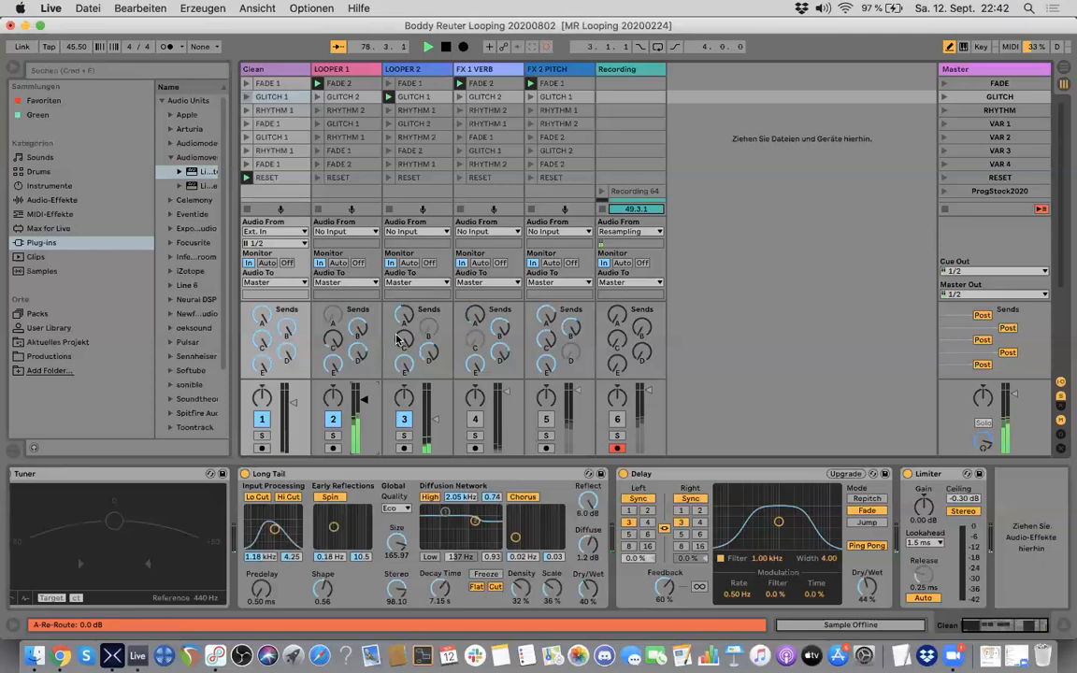
{"action": "left_click", "coordinate": [316, 73]}
{"action": "left_click", "coordinate": [489, 579]}
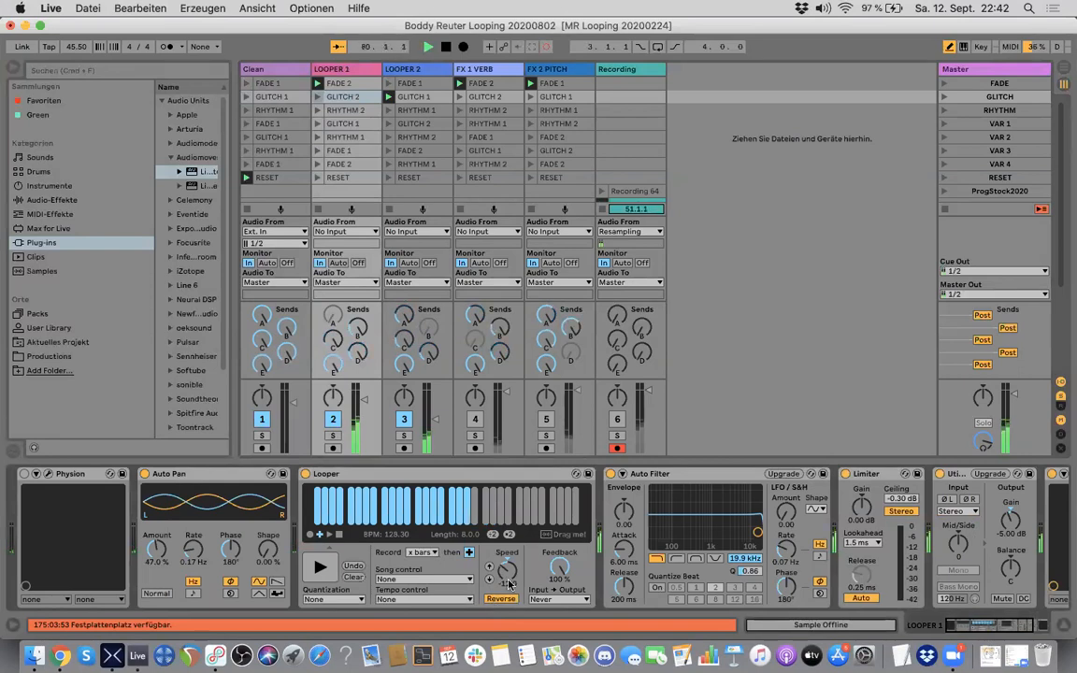
Step: Raise the LOOPER 1 track volume slightly and bring the LOOPER 2 track volume up to about -13 dB
{"action": "left_click", "coordinate": [418, 72]}
{"action": "left_click_drag", "start_coordinate": [365, 401], "coordinate": [364, 394]}
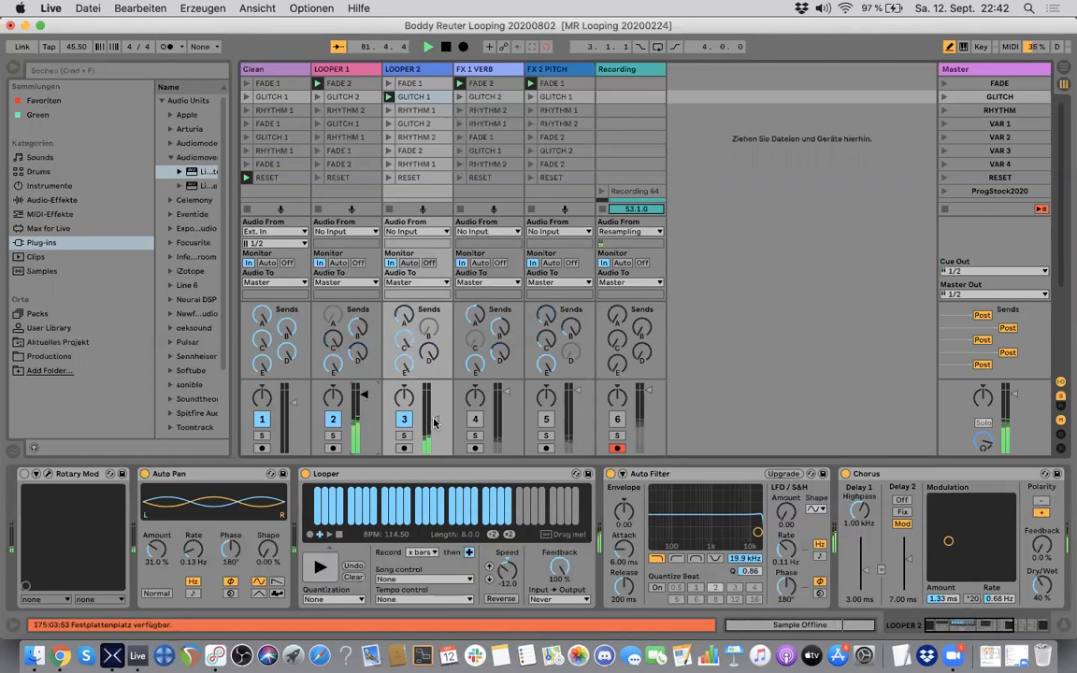
{"action": "left_click_drag", "start_coordinate": [434, 419], "coordinate": [434, 406]}
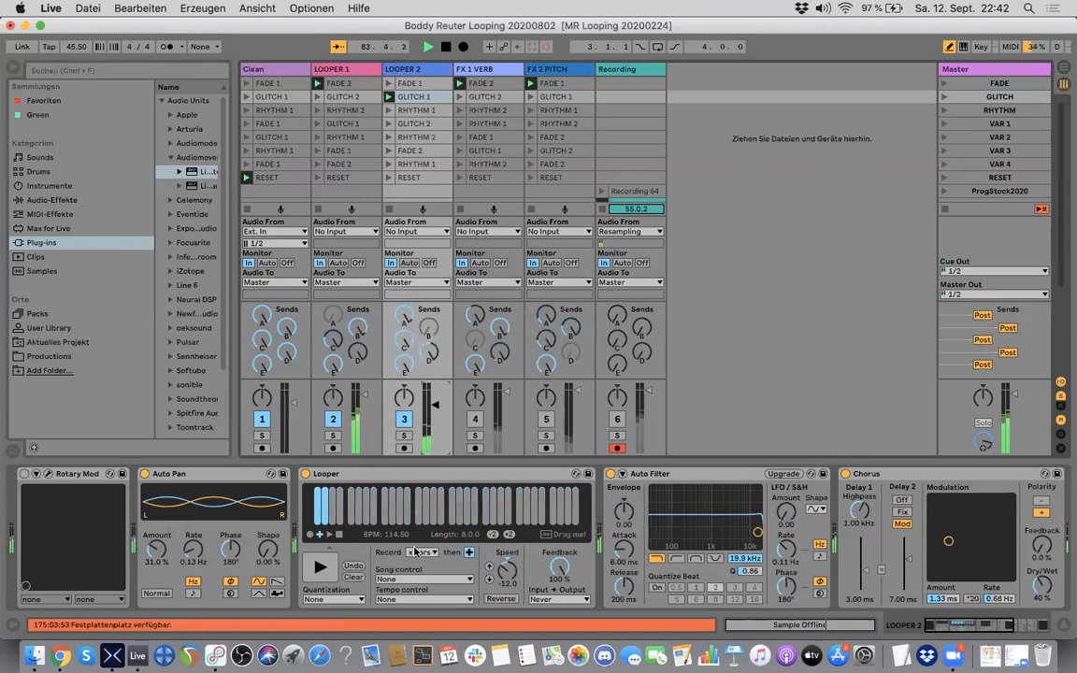
Step: Sweep LOOPER 1's Auto Filter cutoff down to 26.0 Hz and bring it back up to 1.46 kHz
{"action": "left_click", "coordinate": [352, 70]}
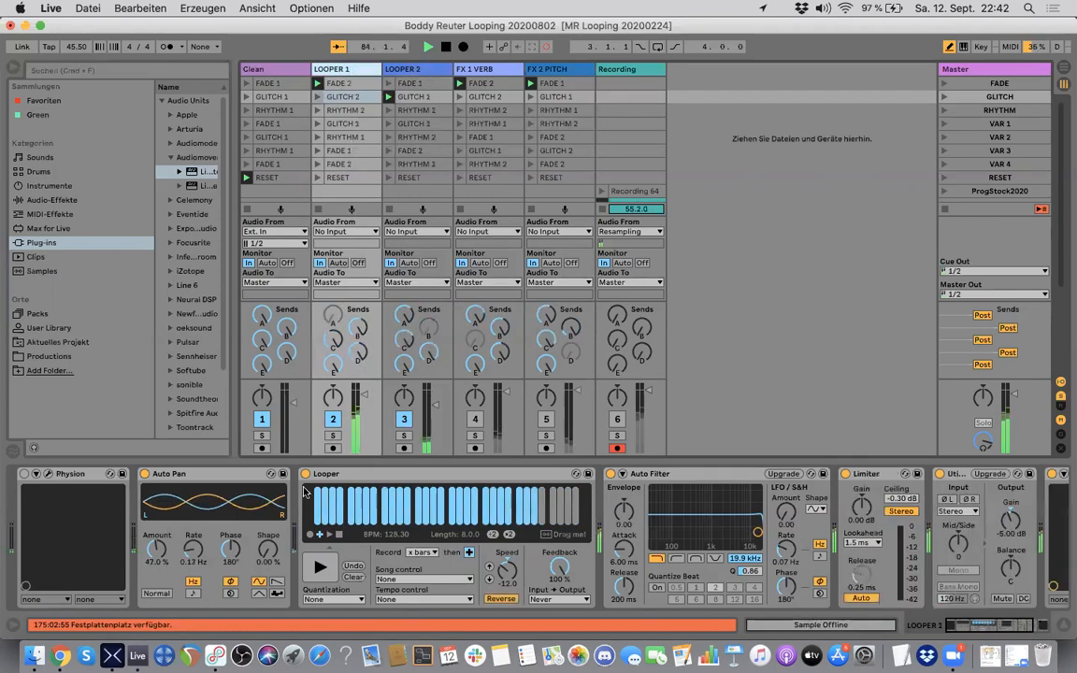
{"action": "scroll", "coordinate": [303, 492], "scroll_direction": "right", "scroll_amount": 4}
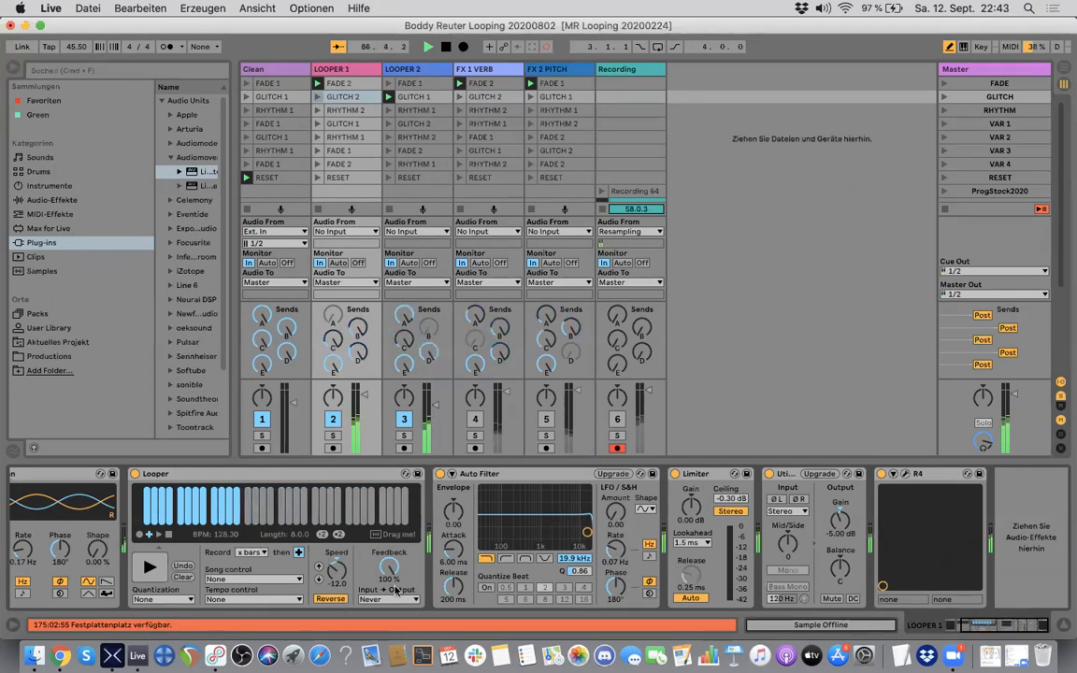
{"action": "left_click_drag", "start_coordinate": [586, 535], "coordinate": [483, 538]}
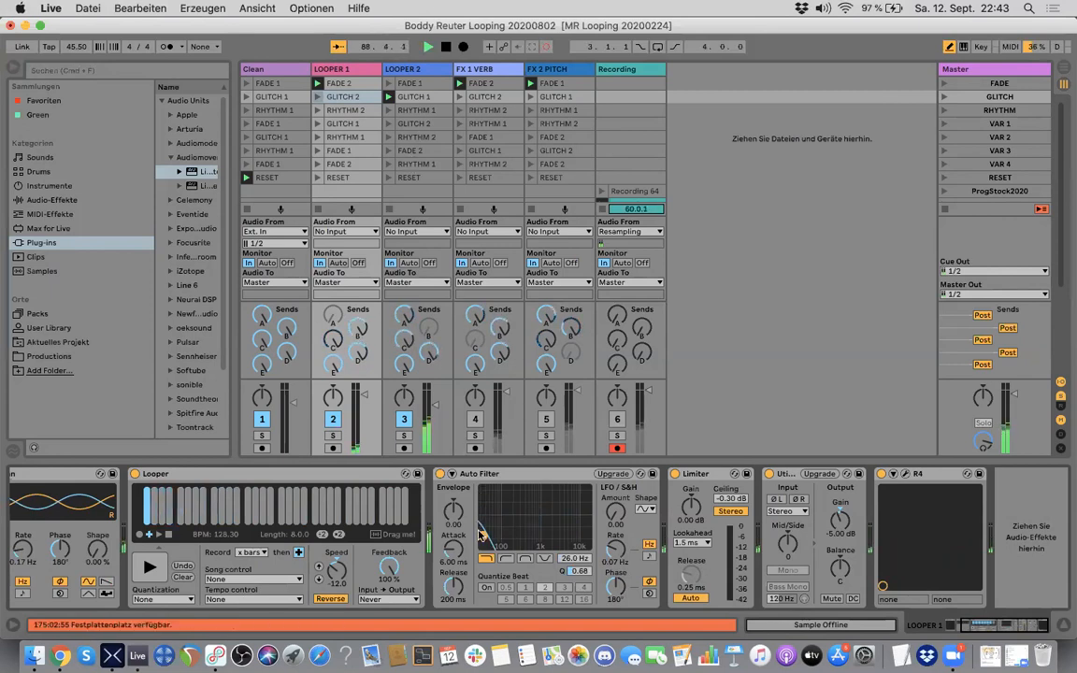
{"action": "left_click_drag", "start_coordinate": [480, 538], "coordinate": [546, 529]}
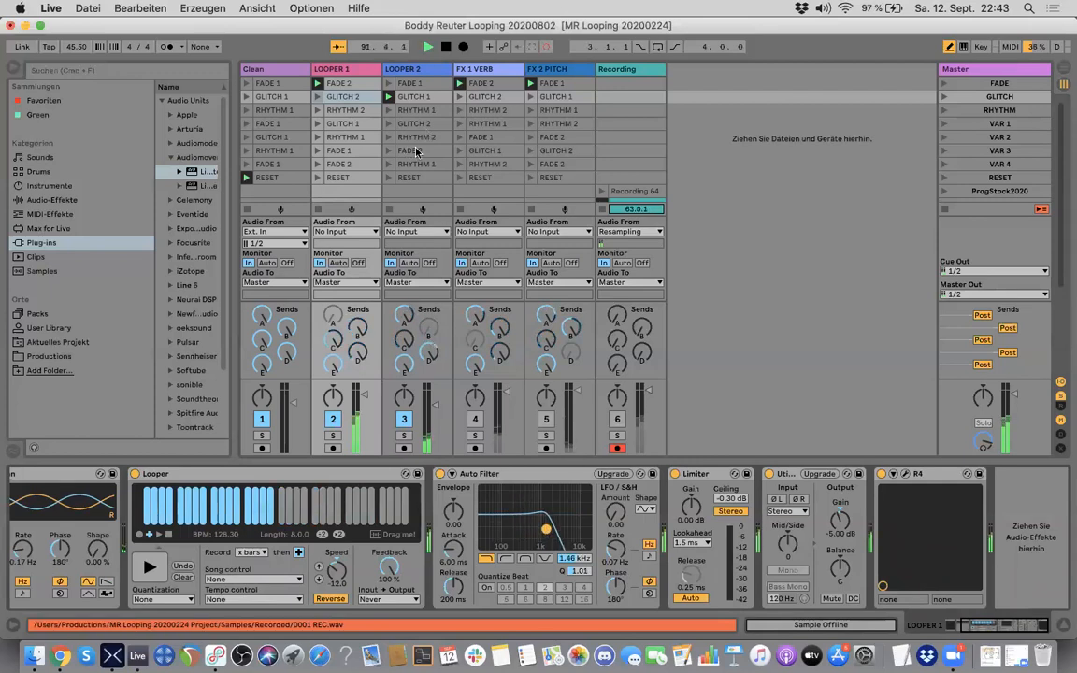
Step: Launch the FADE 1 clip on the LOOPER 2 track
{"action": "left_click", "coordinate": [405, 84]}
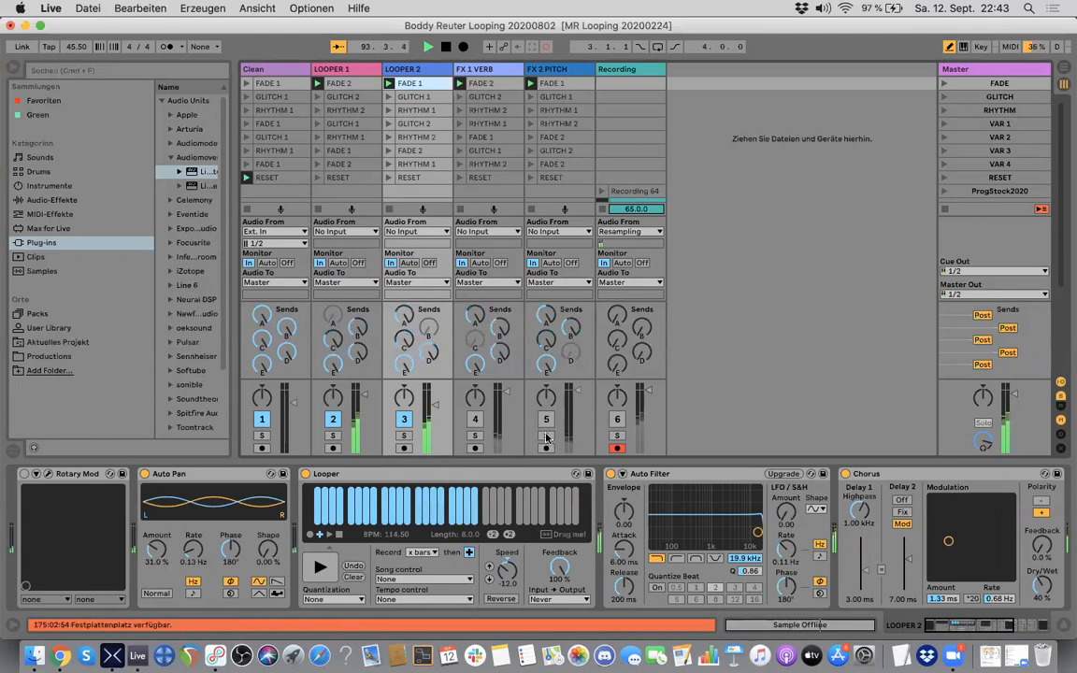
Step: Review the FX 1 VERB and FX 2 PITCH device chains, activate both tracks and raise the LOOPER 2 volume to -4.0 dB
{"action": "left_click", "coordinate": [483, 73]}
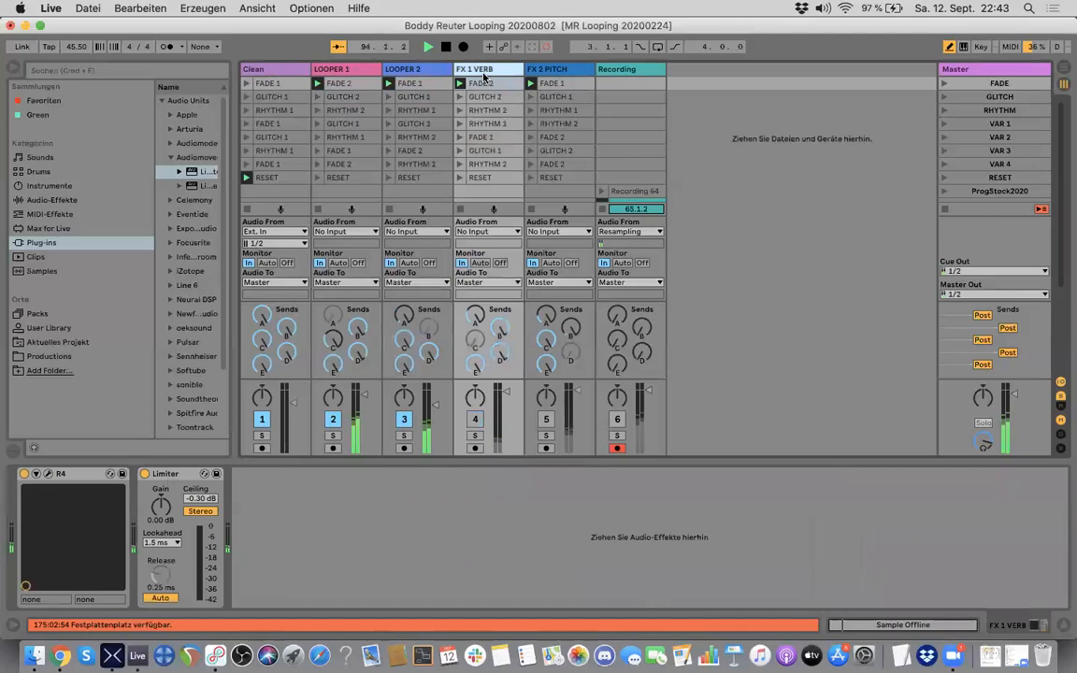
{"action": "left_click", "coordinate": [553, 72]}
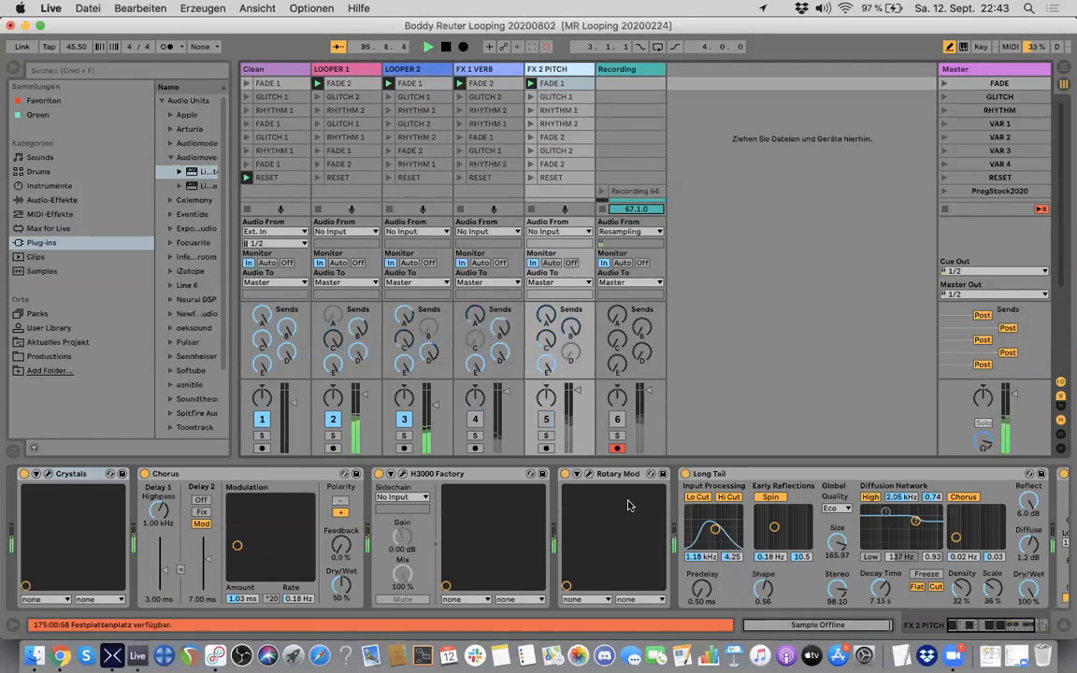
{"action": "scroll", "coordinate": [683, 561], "scroll_direction": "right", "scroll_amount": 5}
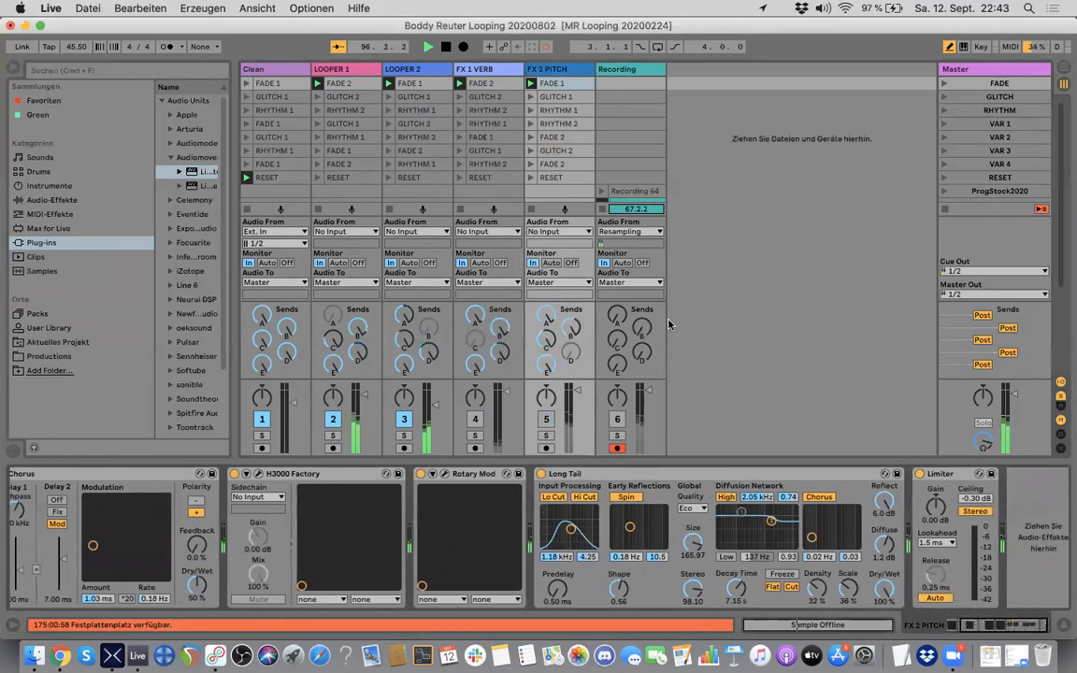
{"action": "left_click", "coordinate": [477, 420]}
{"action": "left_click", "coordinate": [546, 419]}
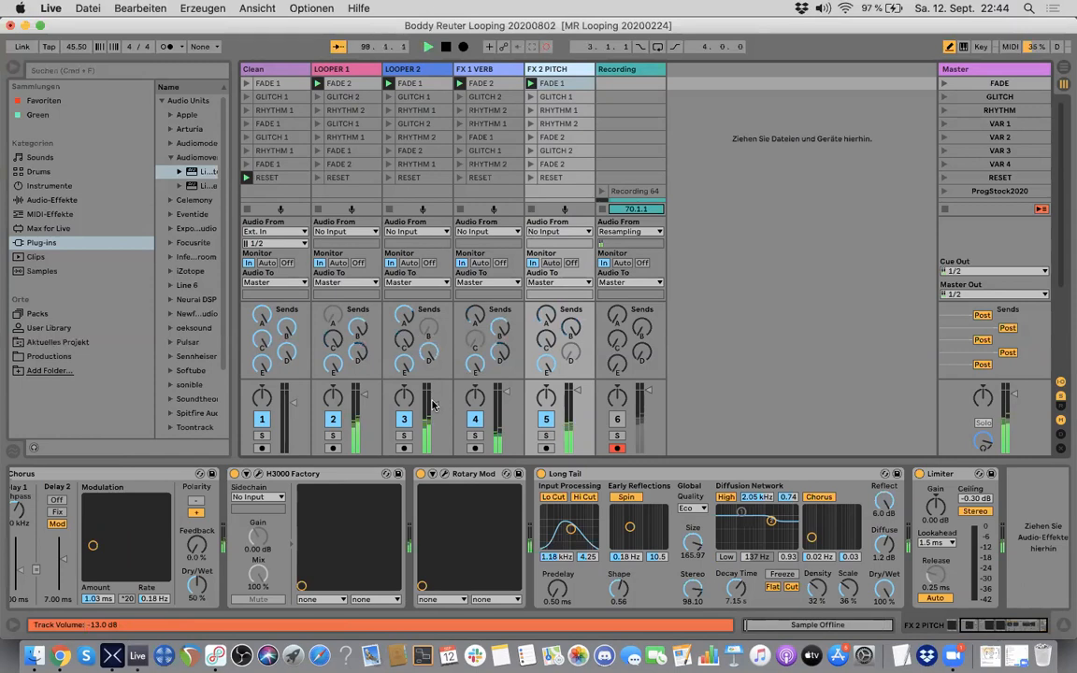
{"action": "left_click_drag", "start_coordinate": [433, 403], "coordinate": [433, 395]}
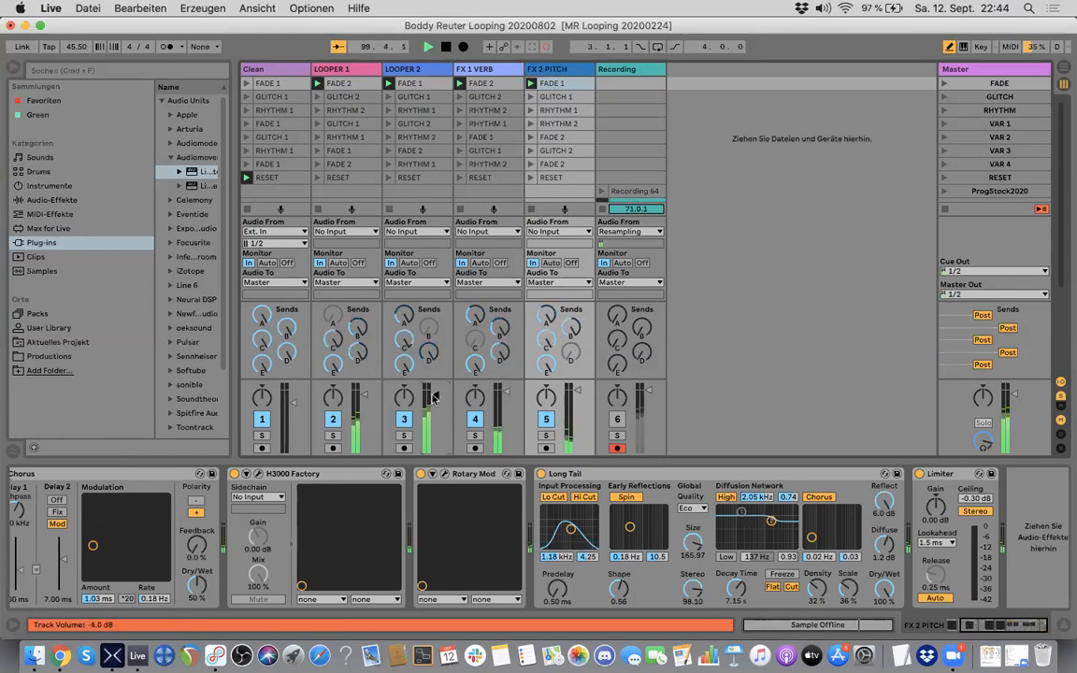
Step: Switch to HX Edit and bypass the Plate reverb block at the end of the first signal path
{"action": "key", "text": "super+Tab"}
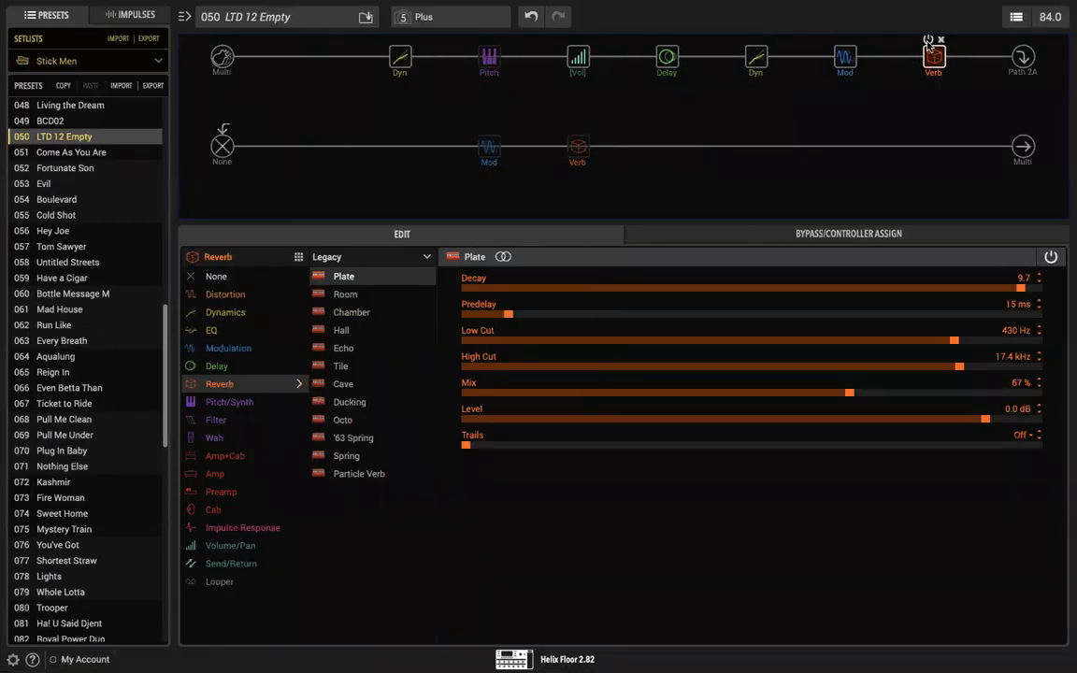
{"action": "left_click", "coordinate": [928, 41]}
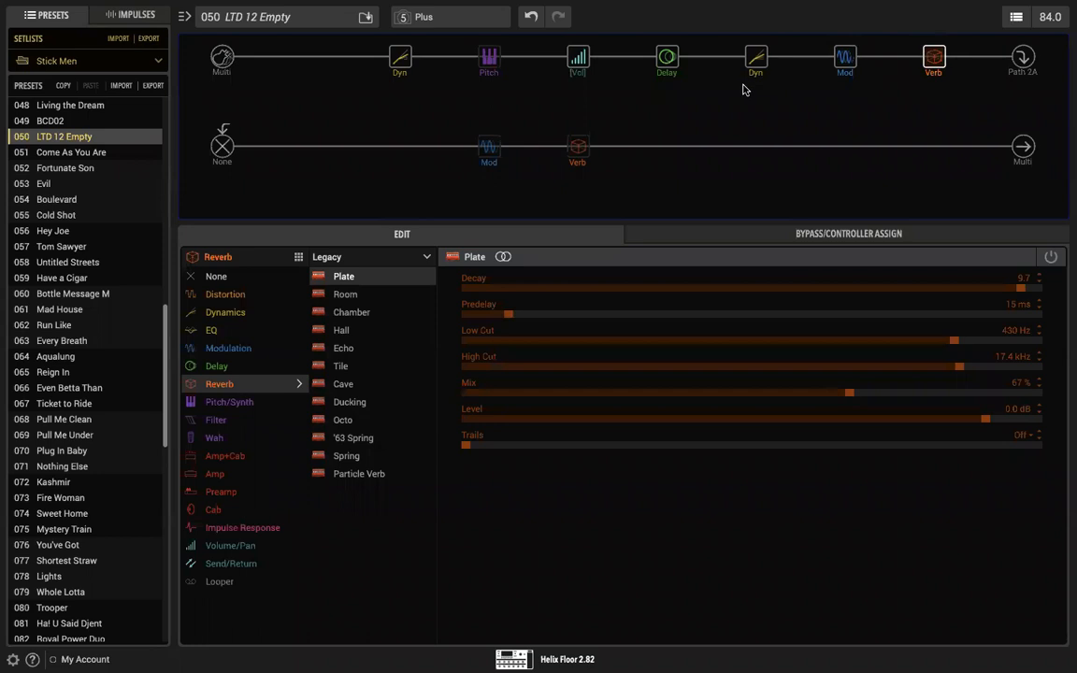
Step: Lower the Simple Delay's Feedback range in its EXP Pedal 2 controller assignment
{"action": "left_click", "coordinate": [665, 58]}
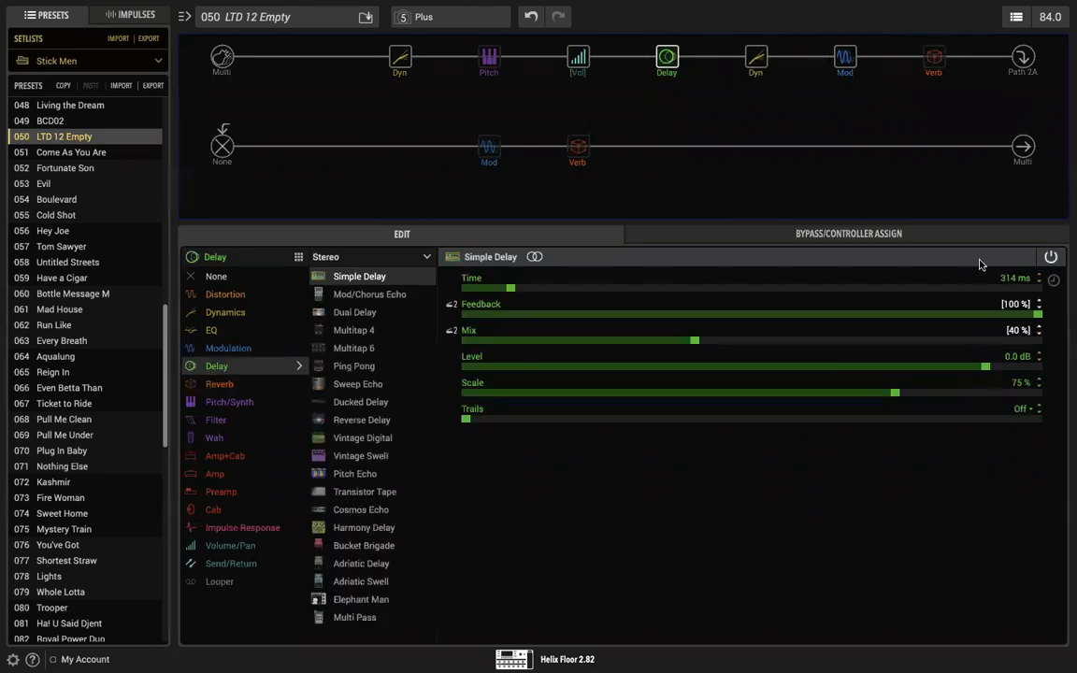
{"action": "left_click", "coordinate": [687, 233]}
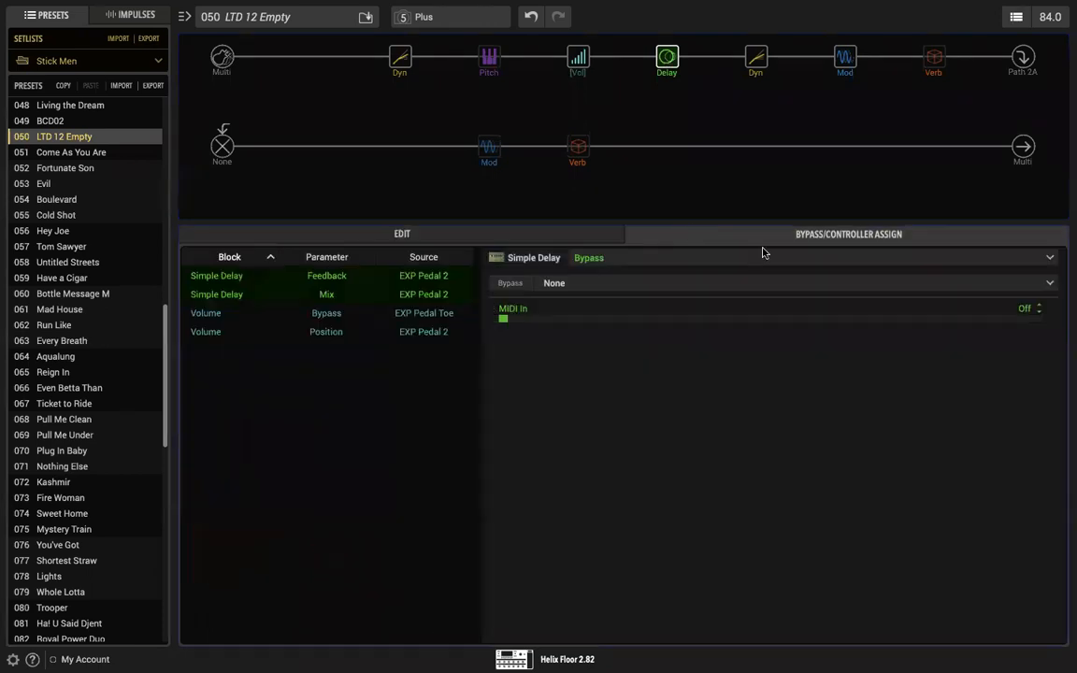
{"action": "left_click", "coordinate": [389, 281]}
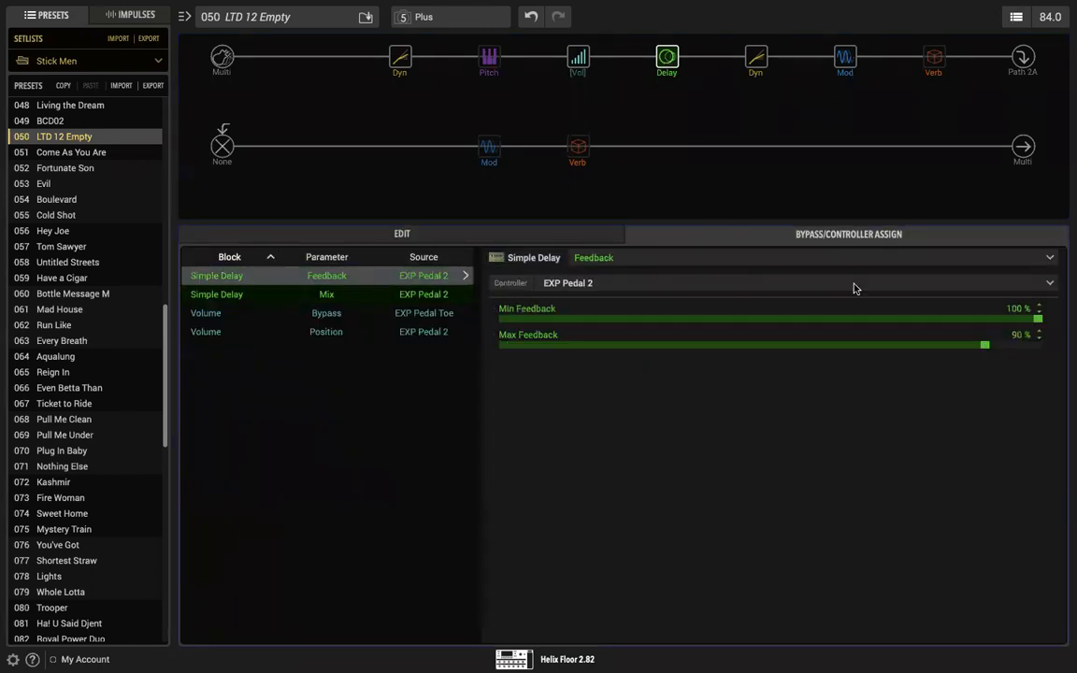
{"action": "left_click_drag", "start_coordinate": [1036, 319], "coordinate": [948, 347]}
Step: Set the Simple Delay's Mix range on EXP Pedal 2 to a minimum of 32 % and a maximum of 86 %
{"action": "left_click", "coordinate": [449, 293]}
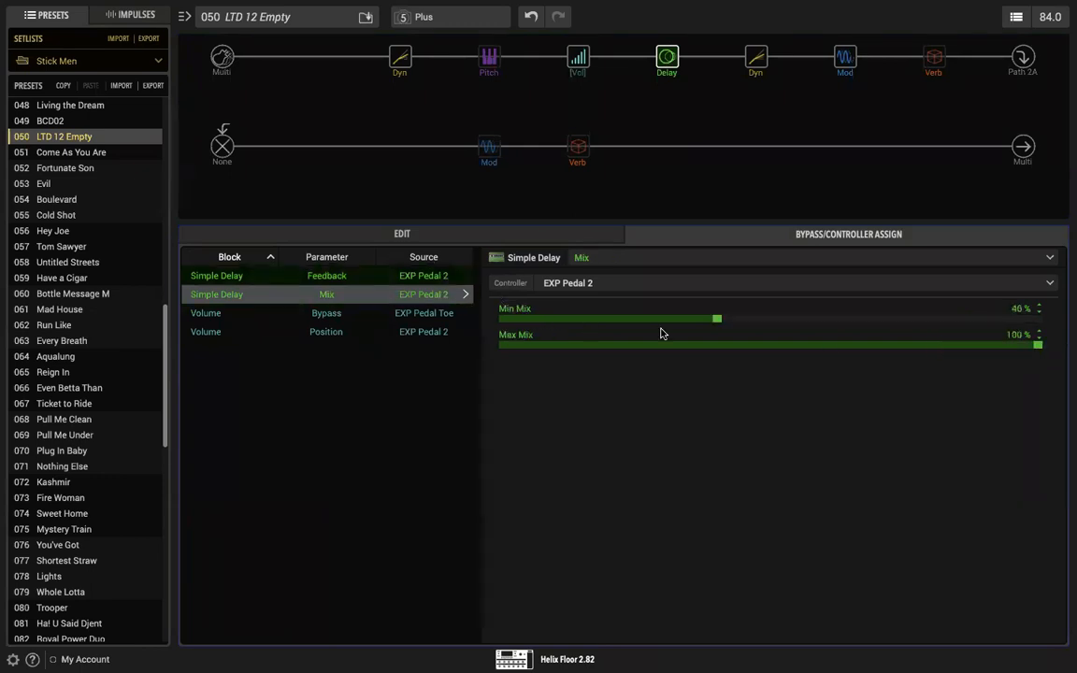
{"action": "left_click_drag", "start_coordinate": [1036, 348], "coordinate": [963, 346]}
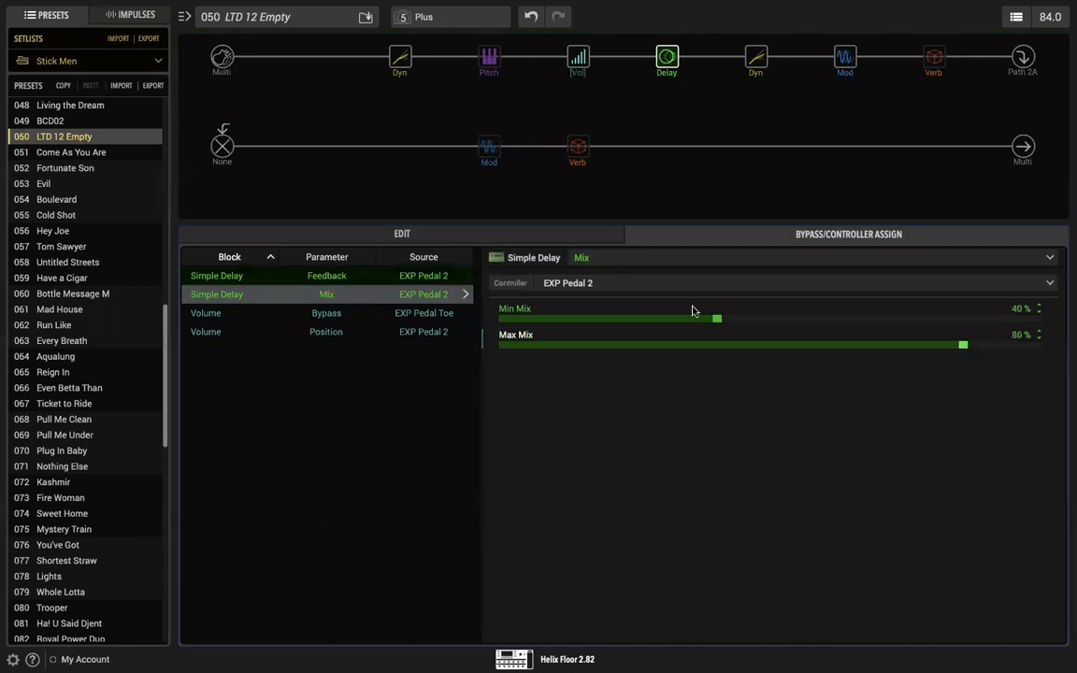
{"action": "left_click_drag", "start_coordinate": [716, 320], "coordinate": [674, 320]}
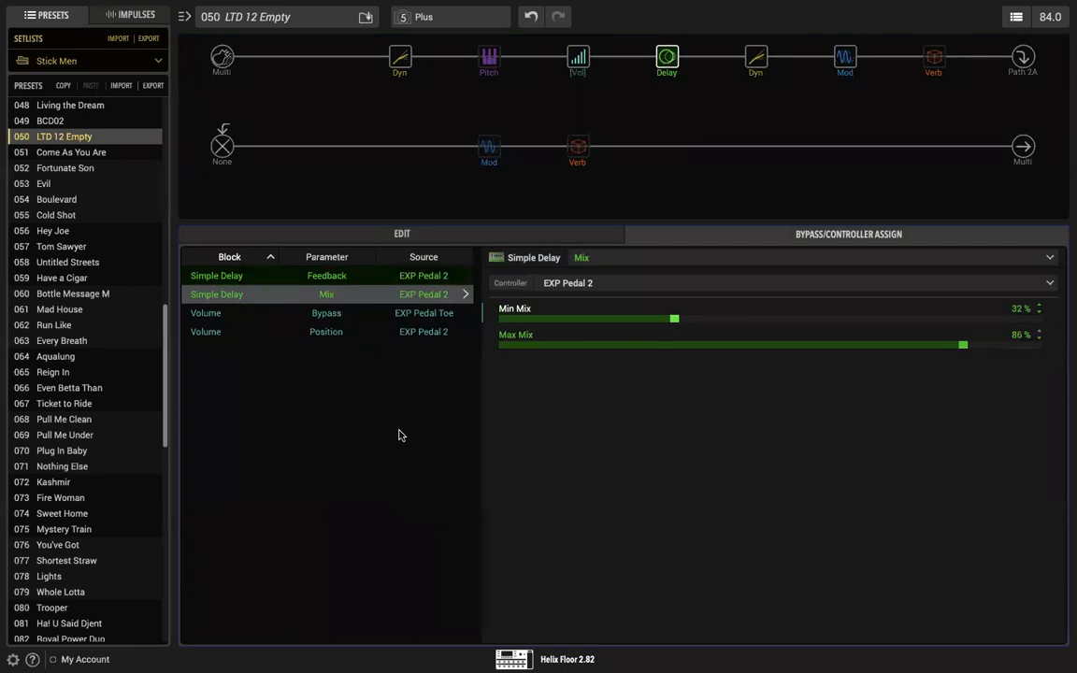
Step: Set the Simple Pitch block's Interval to +12
{"action": "mouse_move", "coordinate": [486, 59]}
{"action": "left_click", "coordinate": [488, 58]}
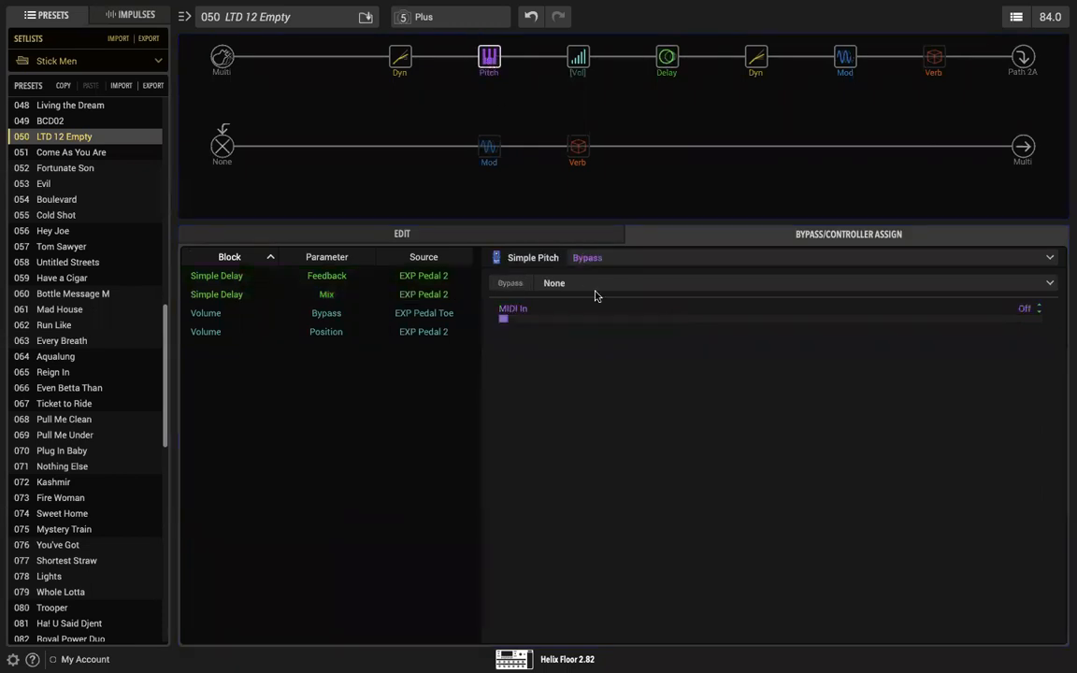
{"action": "left_click", "coordinate": [438, 233]}
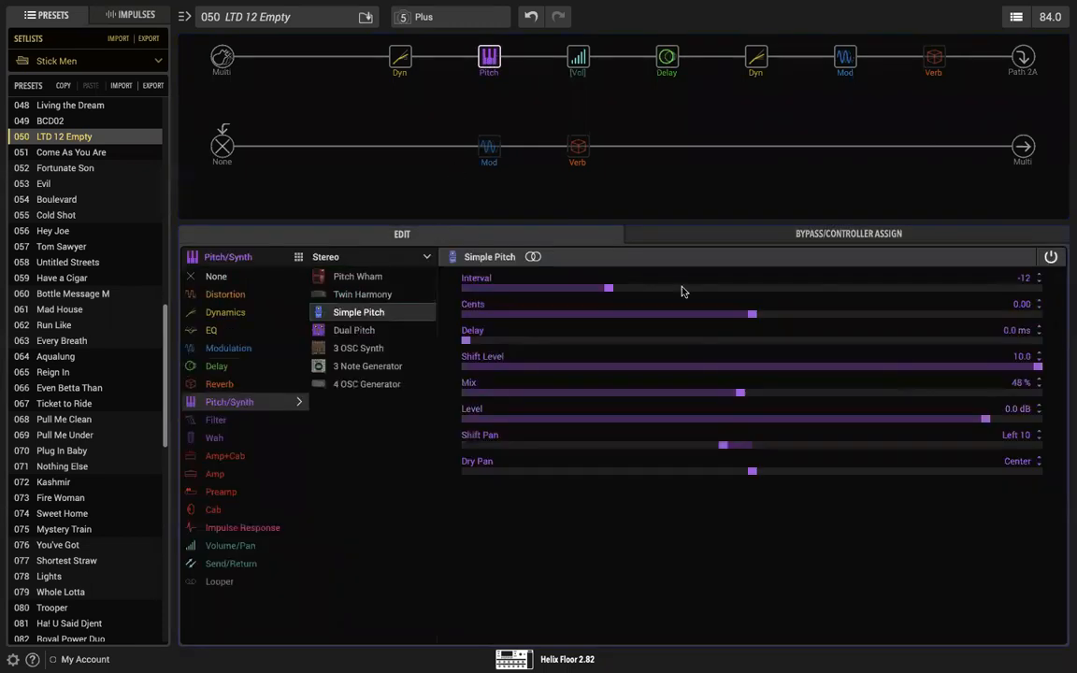
{"action": "double_click", "coordinate": [1025, 279]}
{"action": "type", "text": "12"}
{"action": "key", "text": "Return"}
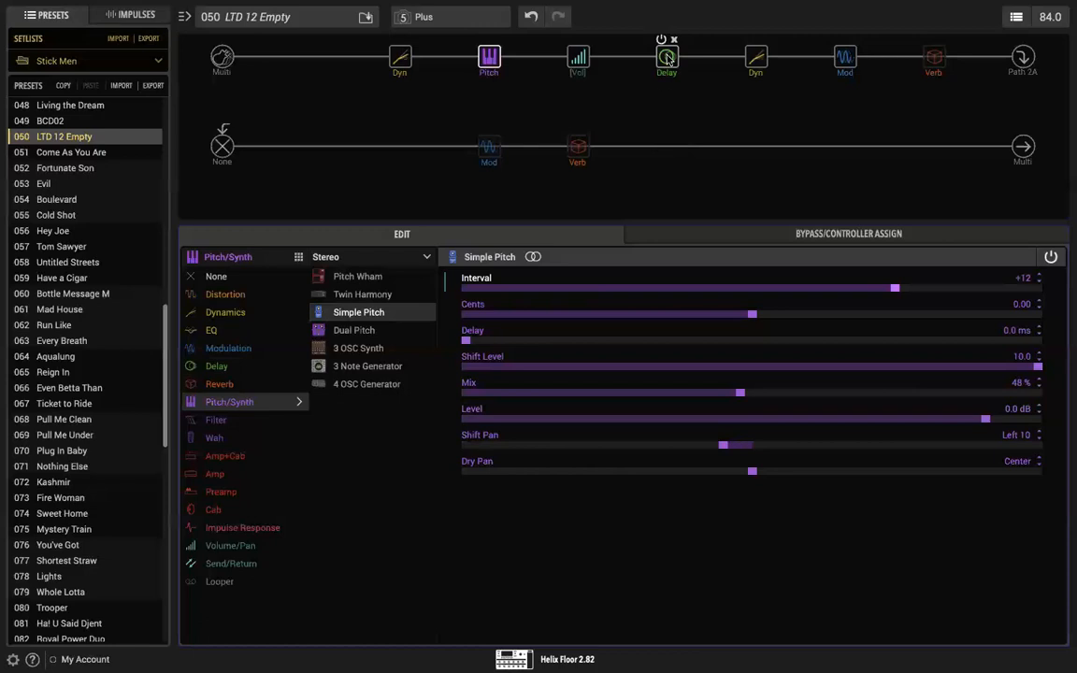
Step: Enable the Plate reverb block at the end of the first signal path and set its Mix to 33 %
{"action": "mouse_move", "coordinate": [930, 53]}
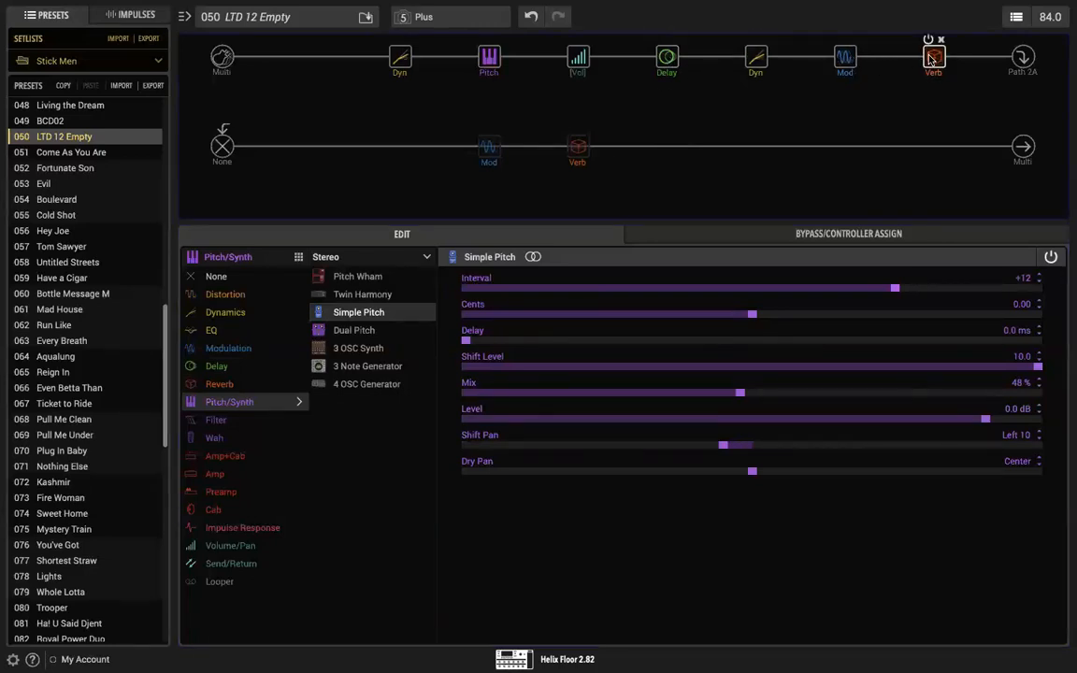
{"action": "left_click", "coordinate": [933, 56]}
{"action": "left_click_drag", "start_coordinate": [848, 393], "coordinate": [655, 396]}
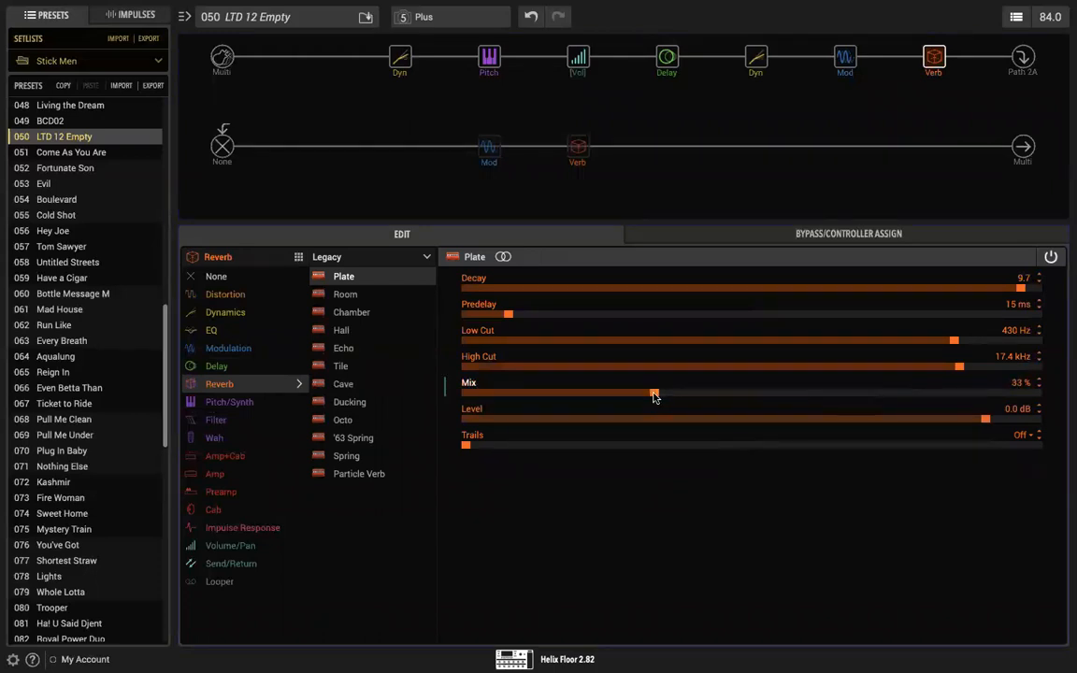
Step: Switch to Ableton Live and raise the volume of the Clean track slightly
{"action": "key", "text": "super+Tab"}
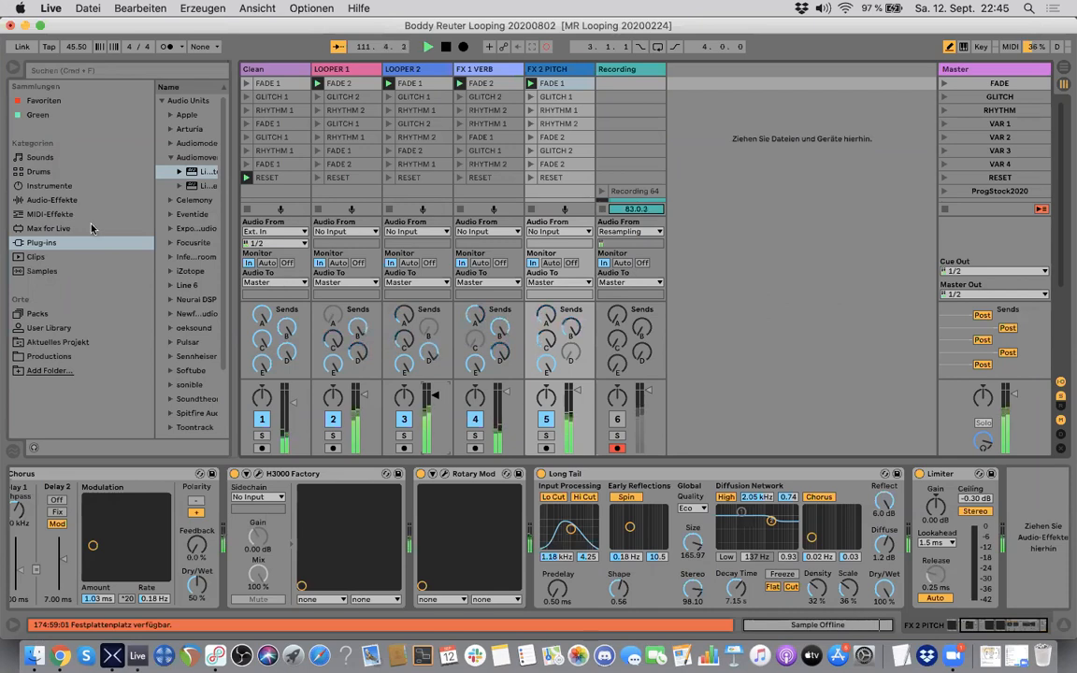
{"action": "left_click", "coordinate": [253, 69]}
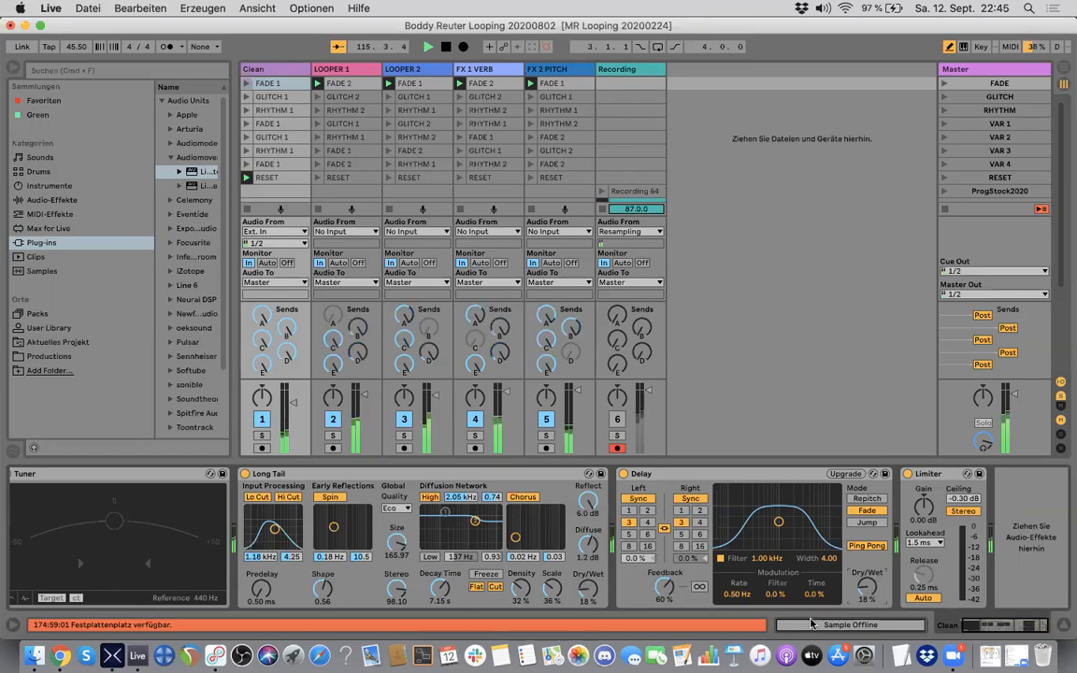
{"action": "left_click_drag", "start_coordinate": [293, 404], "coordinate": [292, 388]}
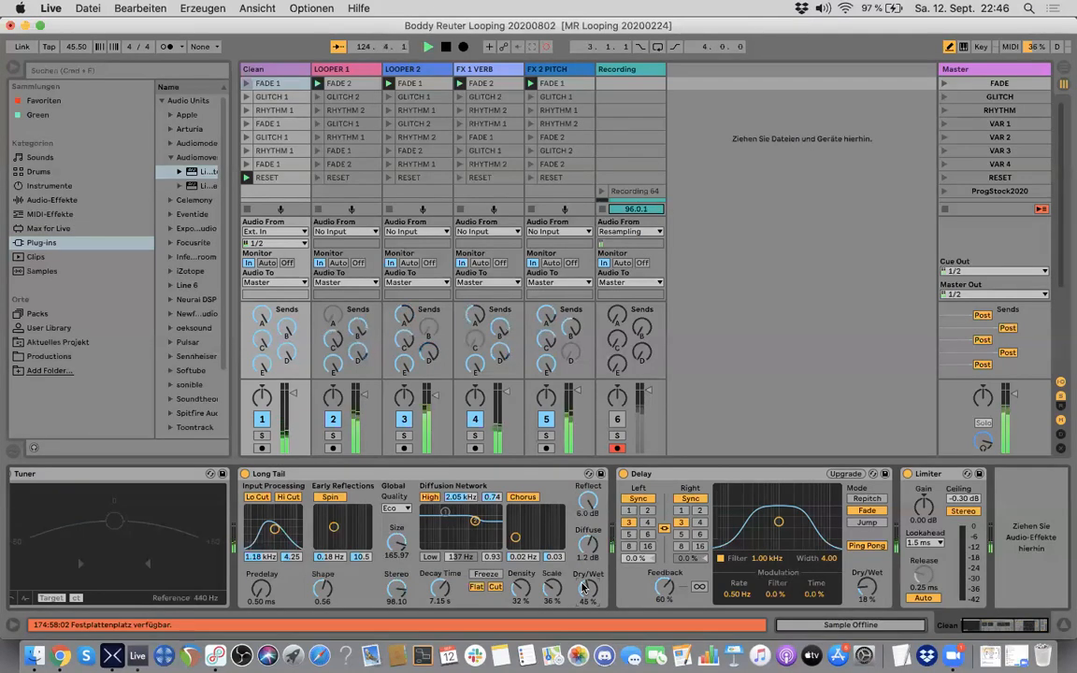
Step: Open up the Auto Filter on LOOPER 1 to a cutoff of 10.7 kHz with a Q of 0.64
{"action": "left_click", "coordinate": [313, 68]}
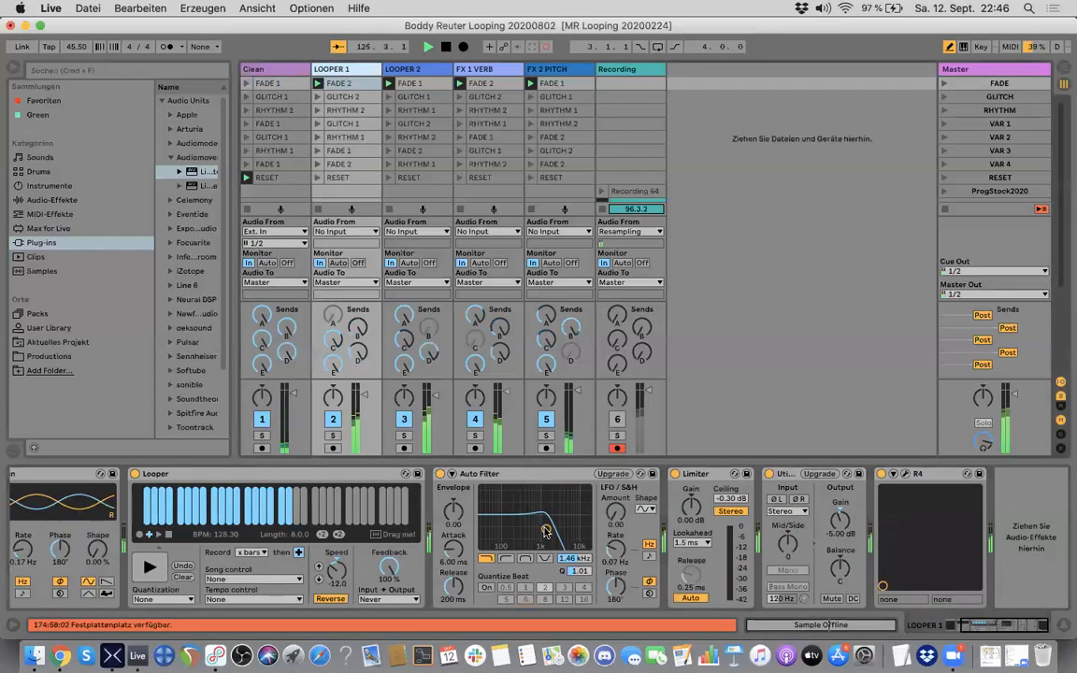
{"action": "left_click_drag", "start_coordinate": [546, 532], "coordinate": [577, 536]}
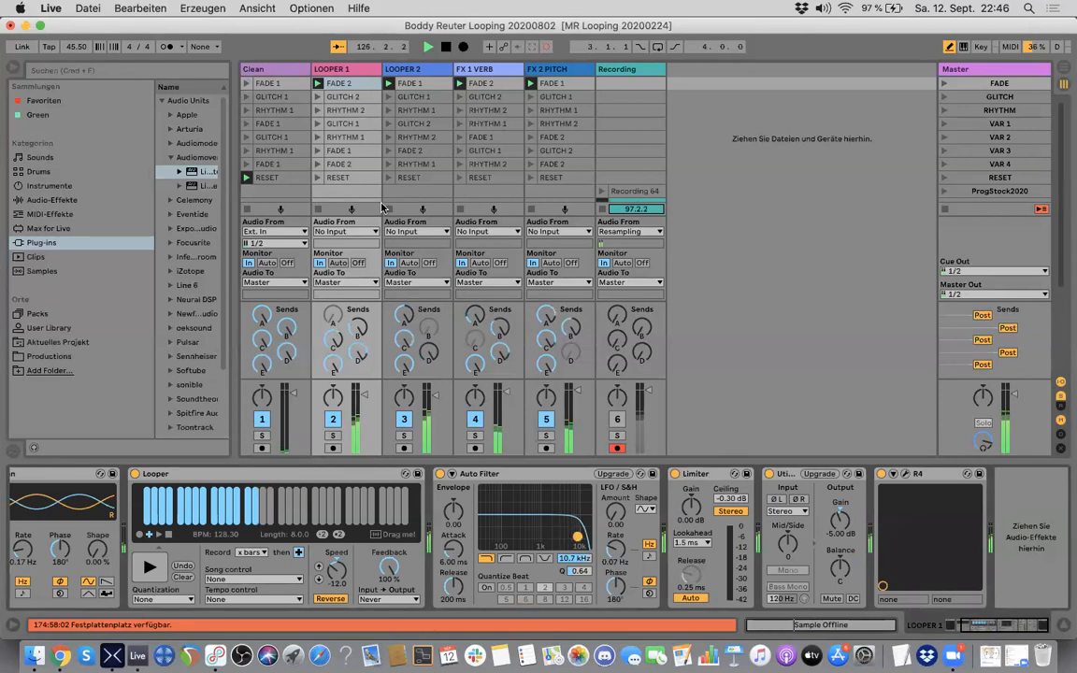
Step: Check the device chains of LOOPER 2 and LOOPER 1, and stop playback to end the resampled recording
{"action": "left_click", "coordinate": [385, 69]}
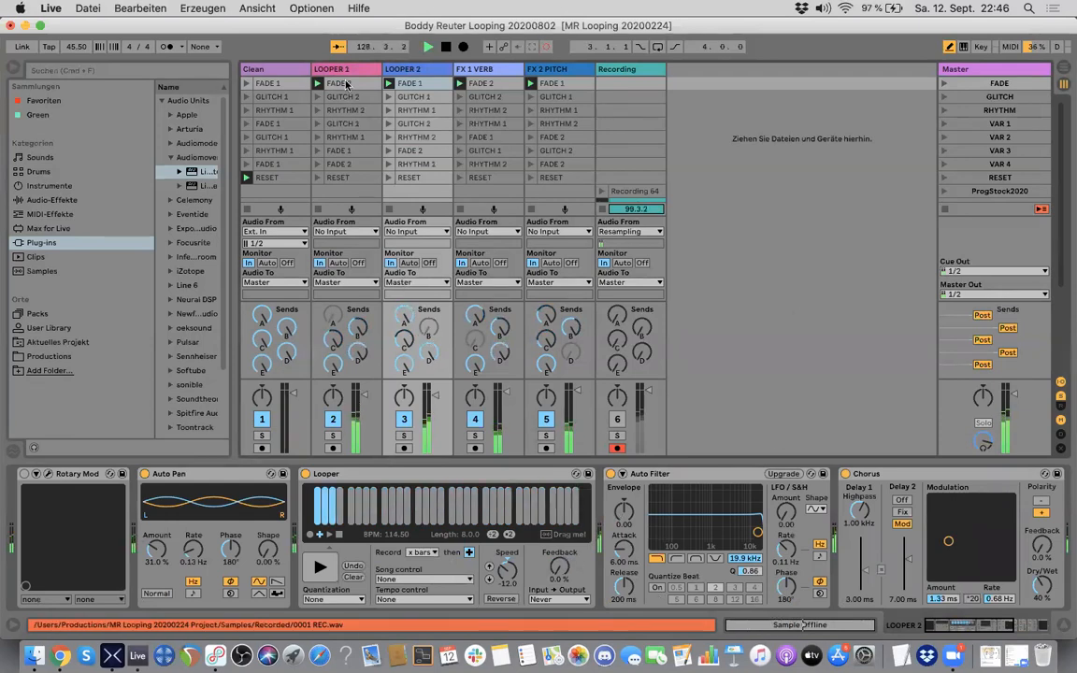
{"action": "left_click", "coordinate": [346, 84]}
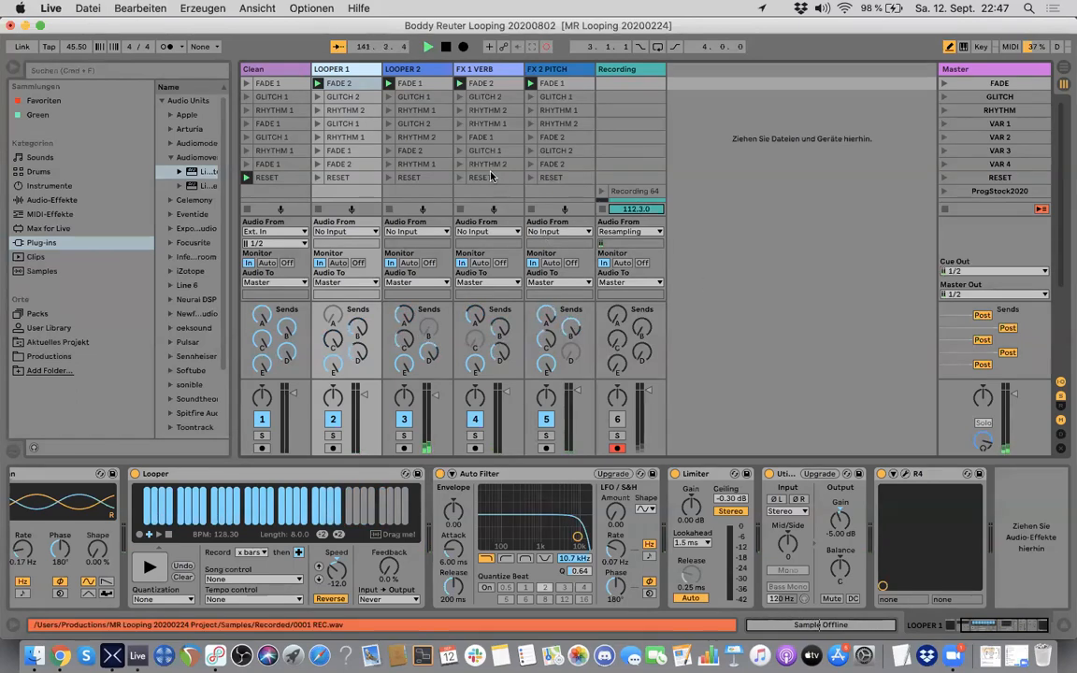
{"action": "left_click", "coordinate": [446, 47]}
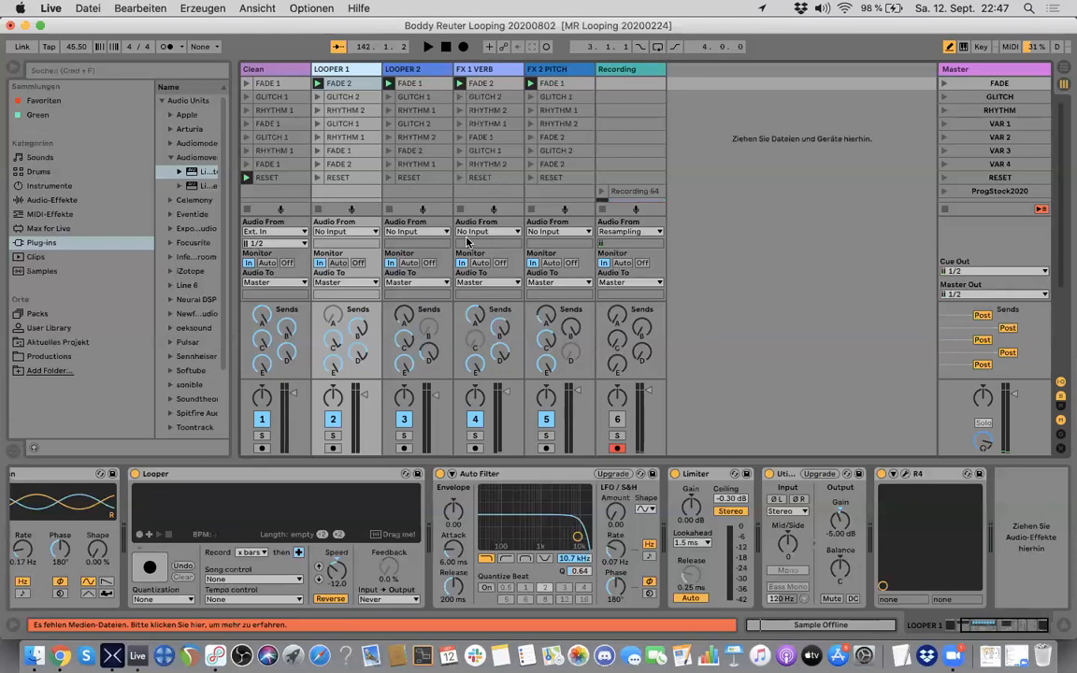
Step: Reset the Looper Speed to its default on both LOOPER 1 and LOOPER 2
{"action": "double_click", "coordinate": [337, 565]}
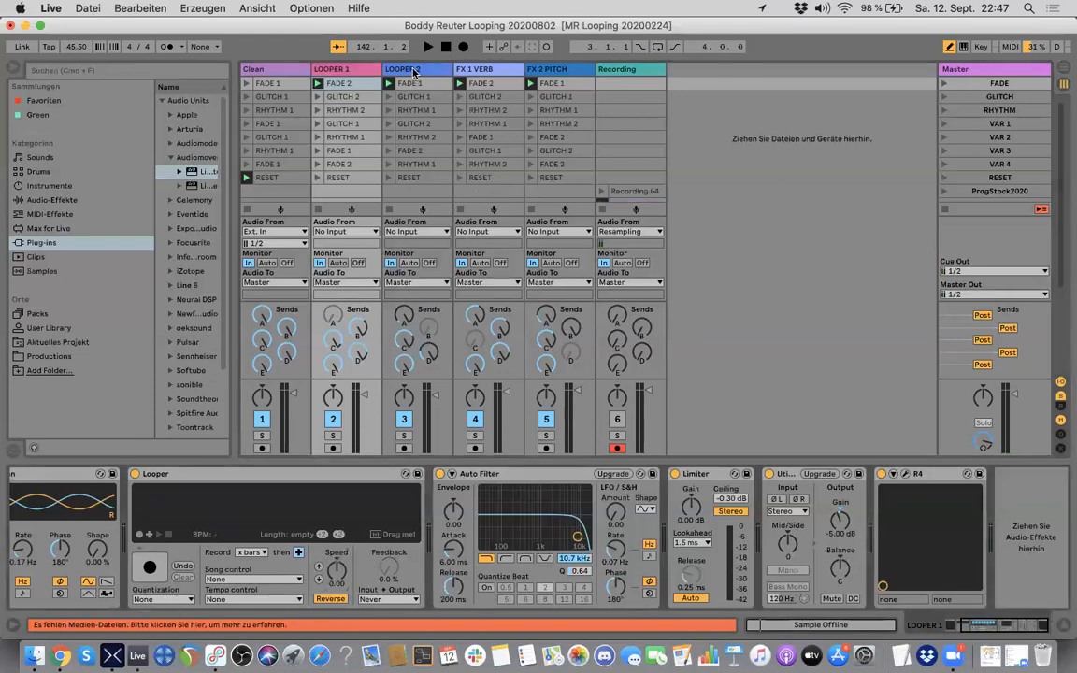
{"action": "left_click", "coordinate": [374, 70]}
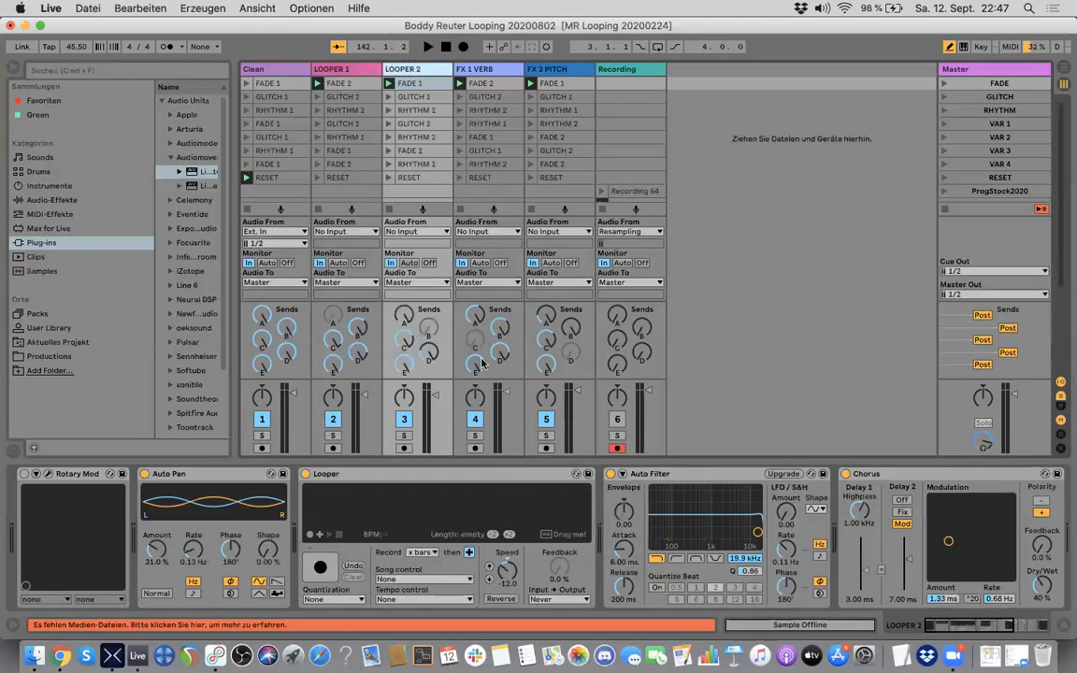
{"action": "double_click", "coordinate": [507, 565]}
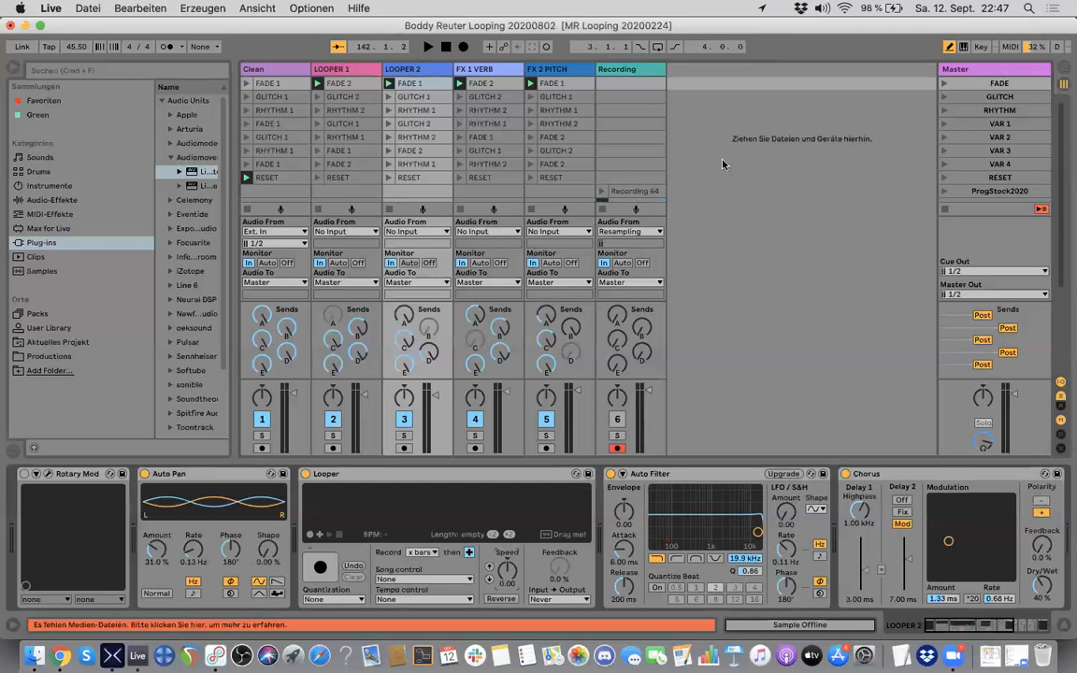
{"action": "scroll", "coordinate": [722, 165], "scroll_direction": "down", "scroll_amount": 5}
{"action": "scroll", "coordinate": [721, 164], "scroll_direction": "up", "scroll_amount": 5}
{"action": "scroll", "coordinate": [722, 164], "scroll_direction": "down", "scroll_amount": 3}
{"action": "scroll", "coordinate": [636, 166], "scroll_direction": "down", "scroll_amount": 1}
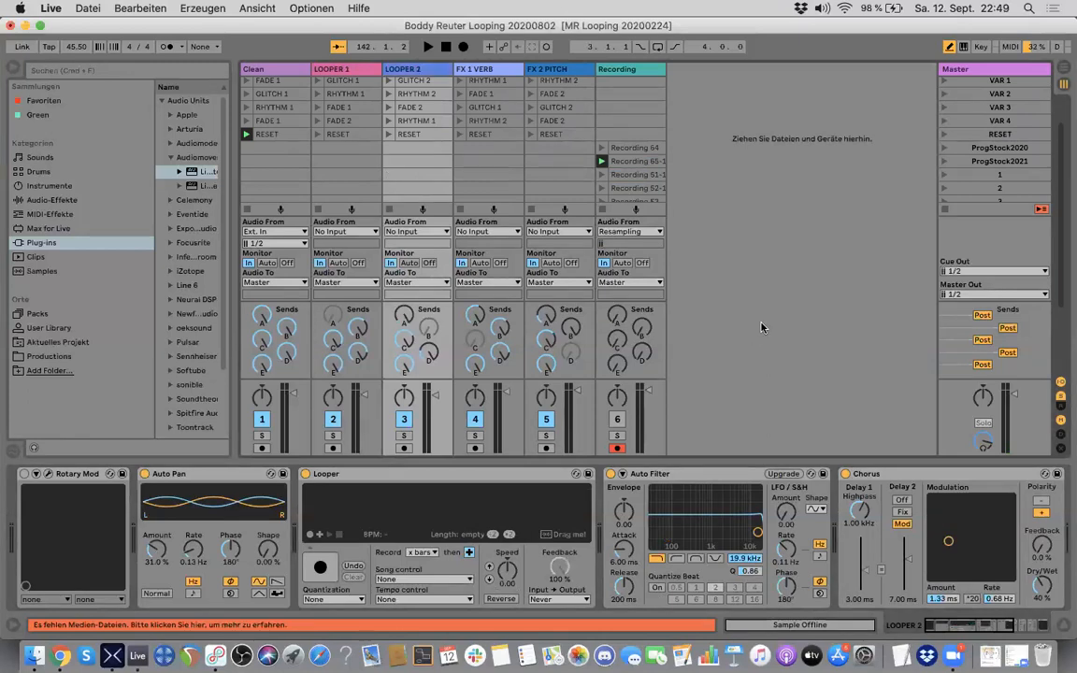
{"action": "scroll", "coordinate": [759, 256], "scroll_direction": "up", "scroll_amount": 3}
{"action": "scroll", "coordinate": [758, 256], "scroll_direction": "down", "scroll_amount": 8}
{"action": "scroll", "coordinate": [758, 256], "scroll_direction": "up", "scroll_amount": 8}
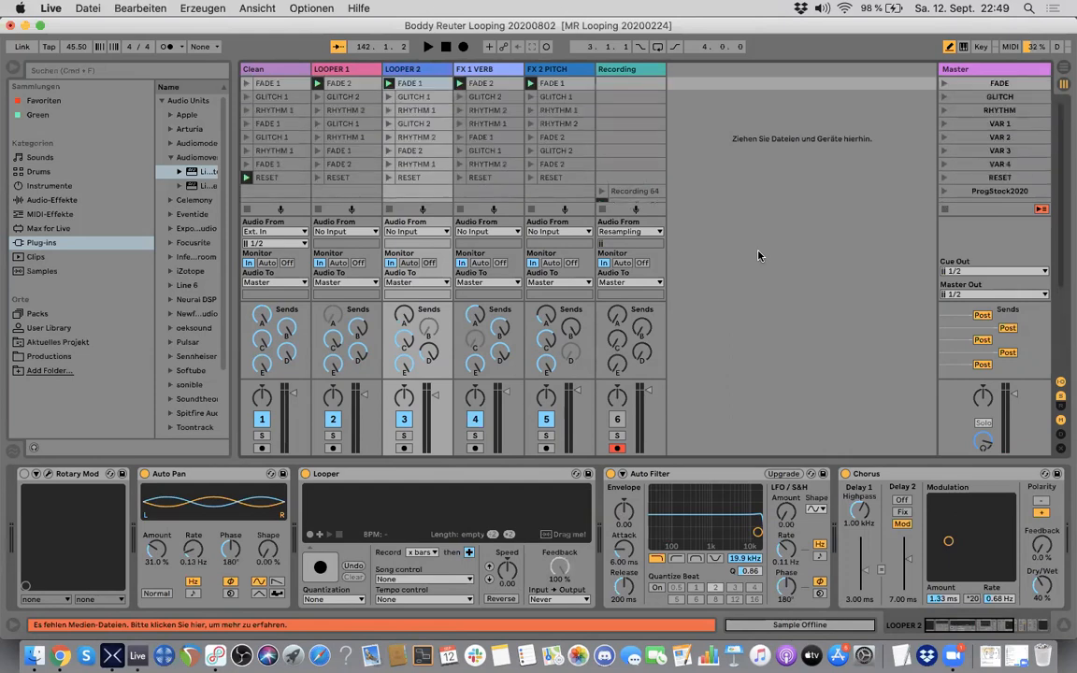
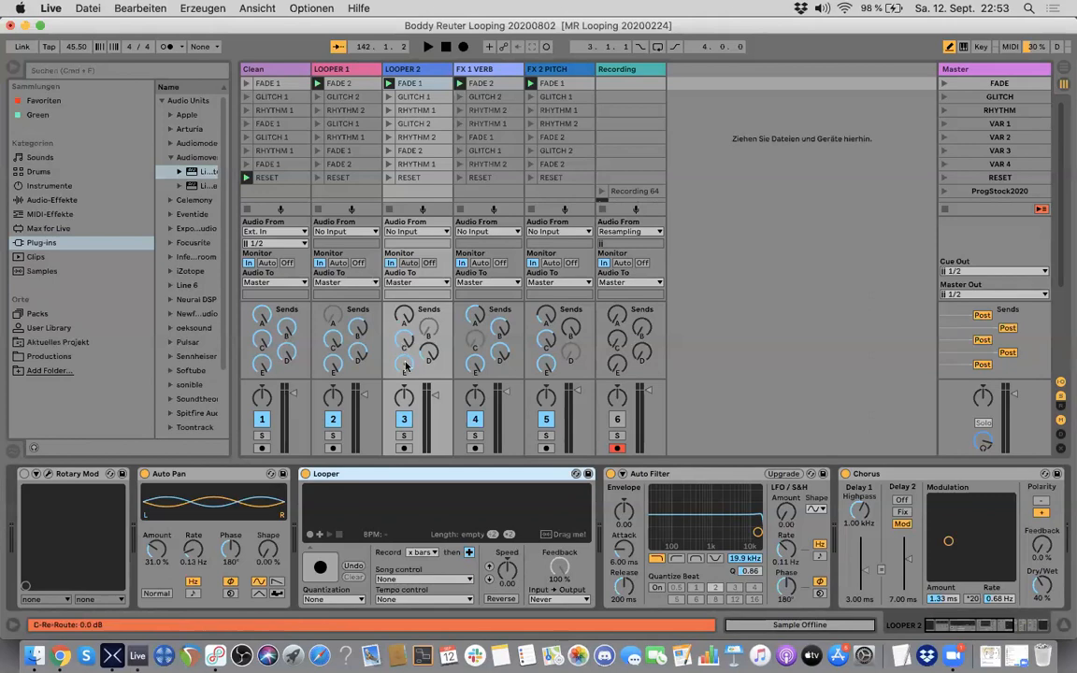
Step: Start playback briefly from the beginning of the set and stop it again
{"action": "left_click", "coordinate": [428, 47]}
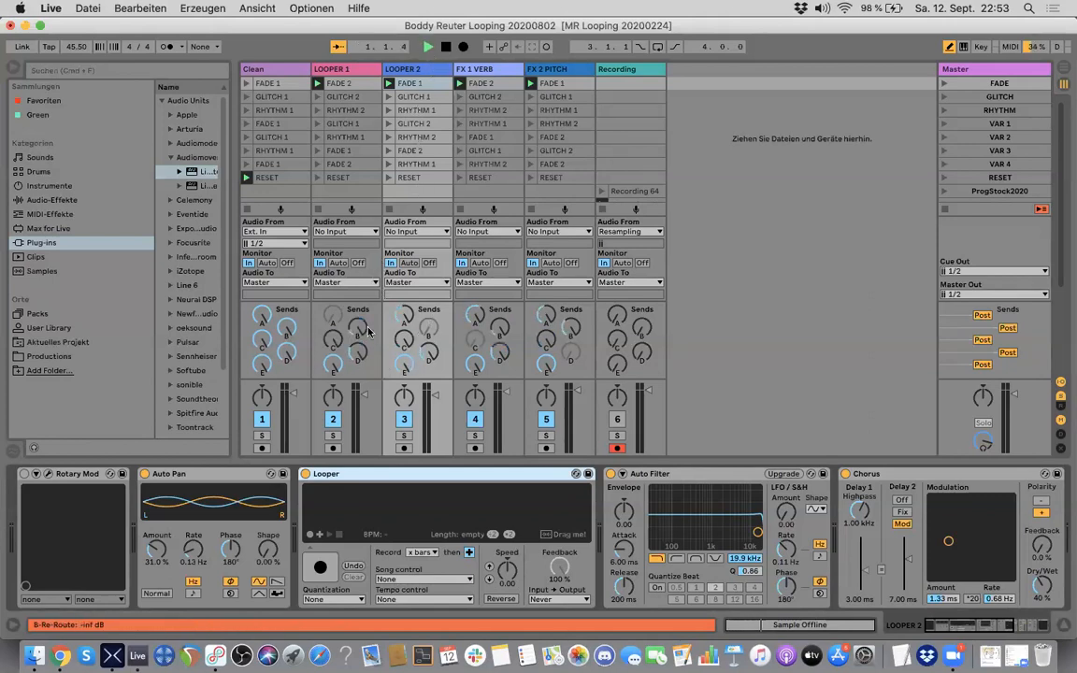
{"action": "left_click", "coordinate": [444, 50]}
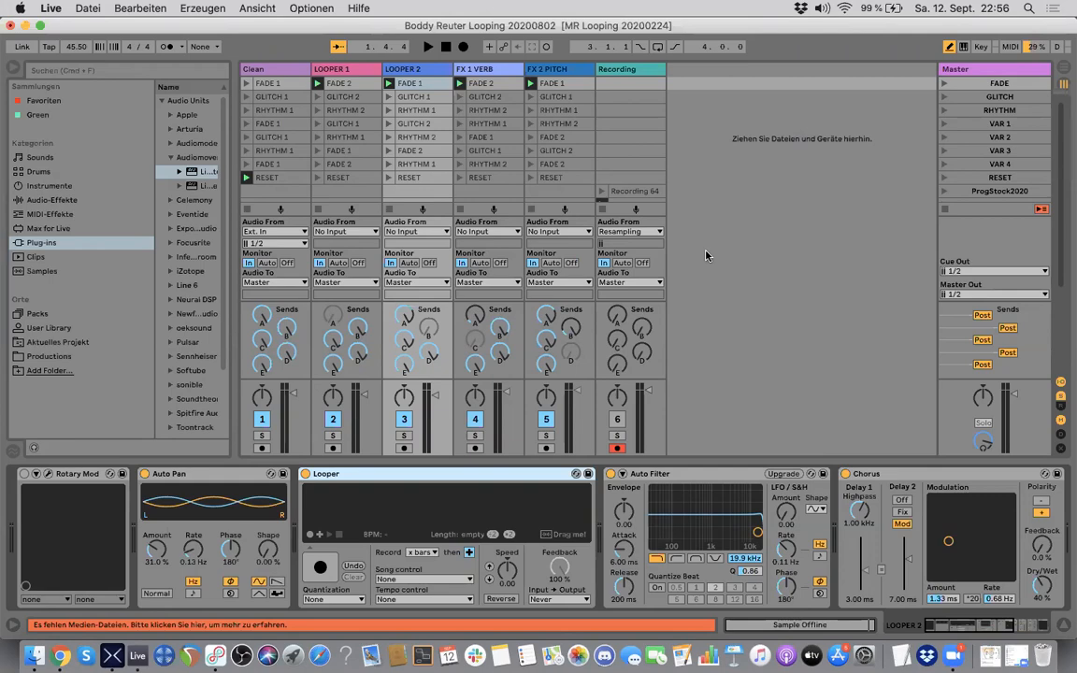
Step: Switch to HX Edit to review the signal chain of preset 050 LTD 12 Empty, and return to Ableton Live
{"action": "key", "text": "super+Tab"}
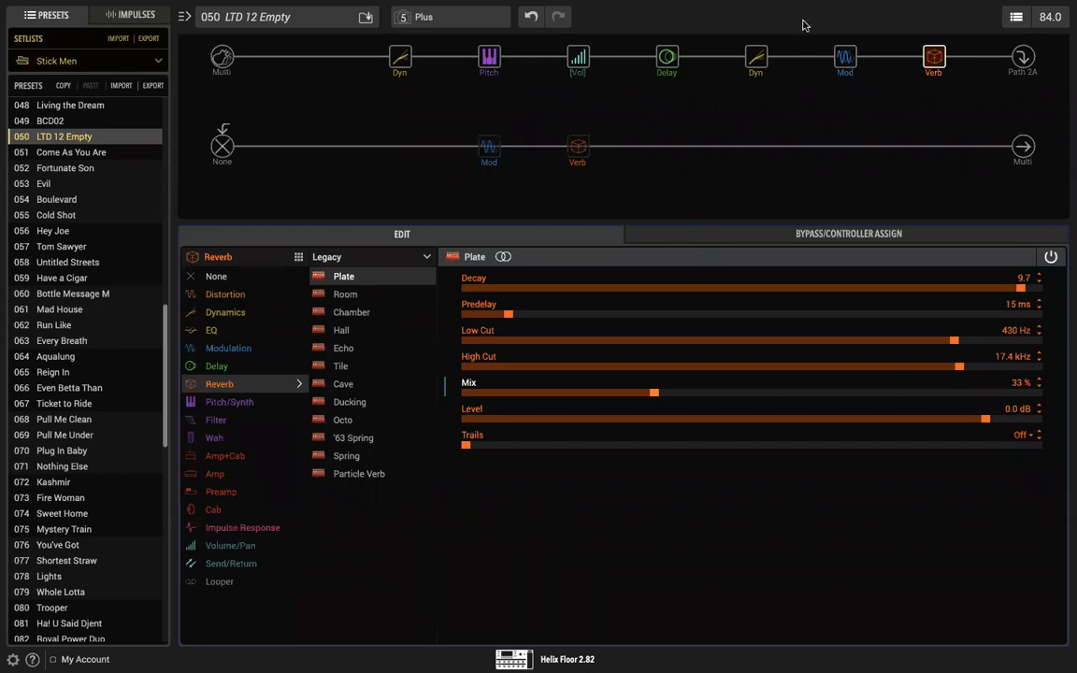
{"action": "mouse_move", "coordinate": [756, 51]}
{"action": "mouse_move", "coordinate": [537, 148]}
{"action": "key", "text": "super+Tab"}
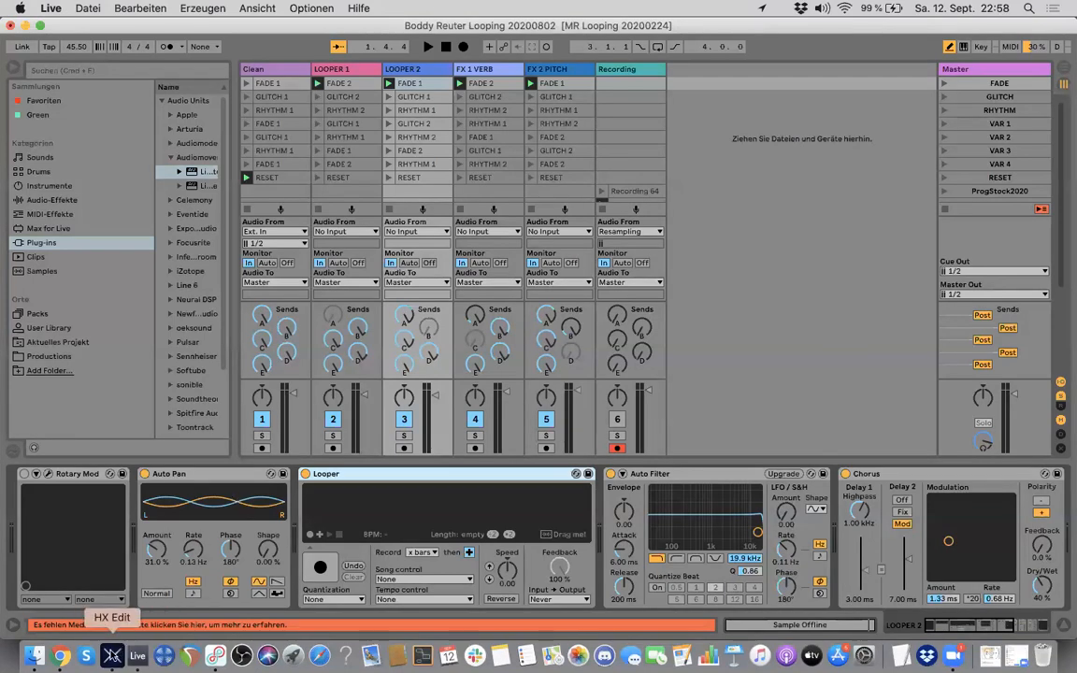
Step: Switch to HX Edit, save the preset 050 LTD 12 Empty and return to Ableton Live
{"action": "left_click", "coordinate": [113, 656]}
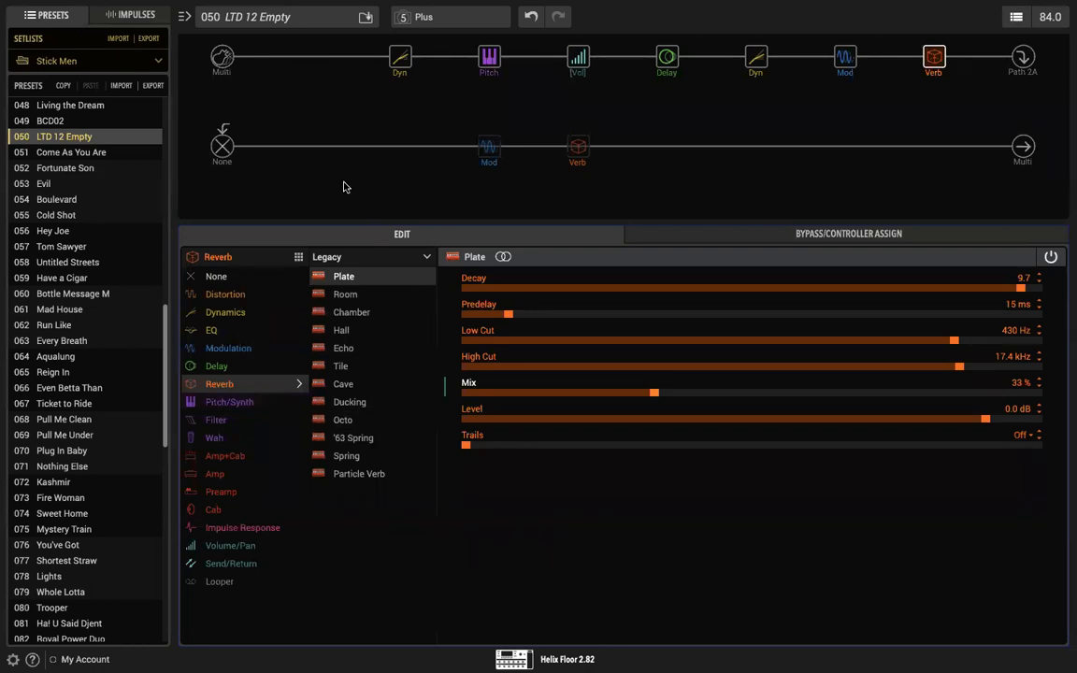
{"action": "key", "text": "super+s"}
{"action": "key", "text": "super+Tab"}
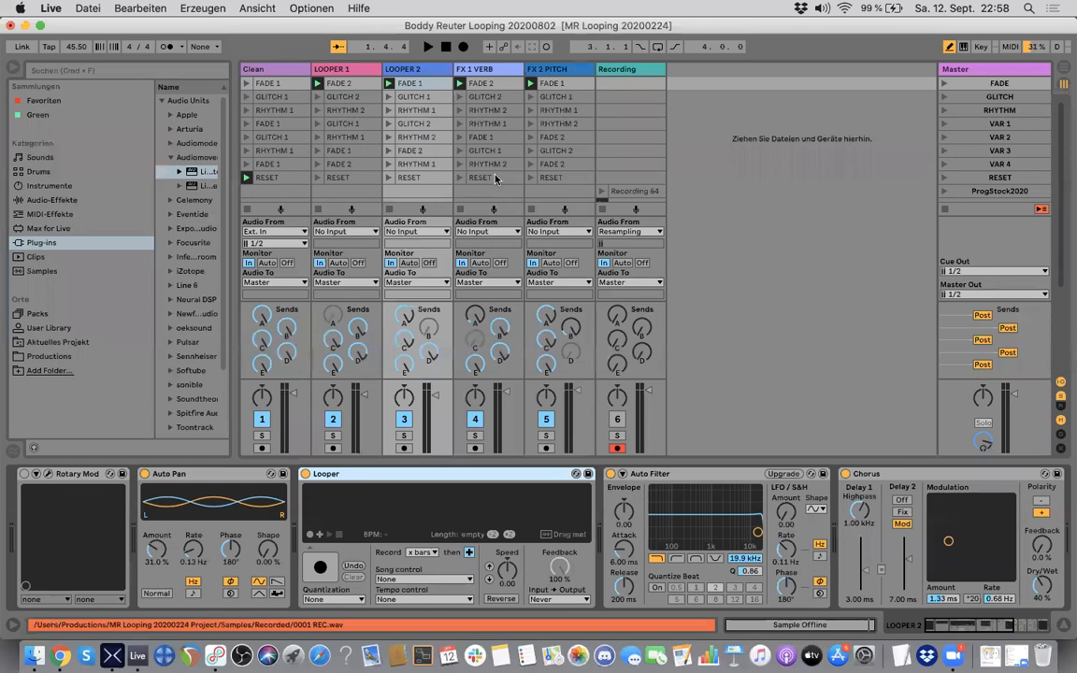
Step: Examine the full device chain of LOOPER 2 from Rotary Mod to R4
{"action": "scroll", "coordinate": [495, 178], "scroll_direction": "up", "scroll_amount": 4}
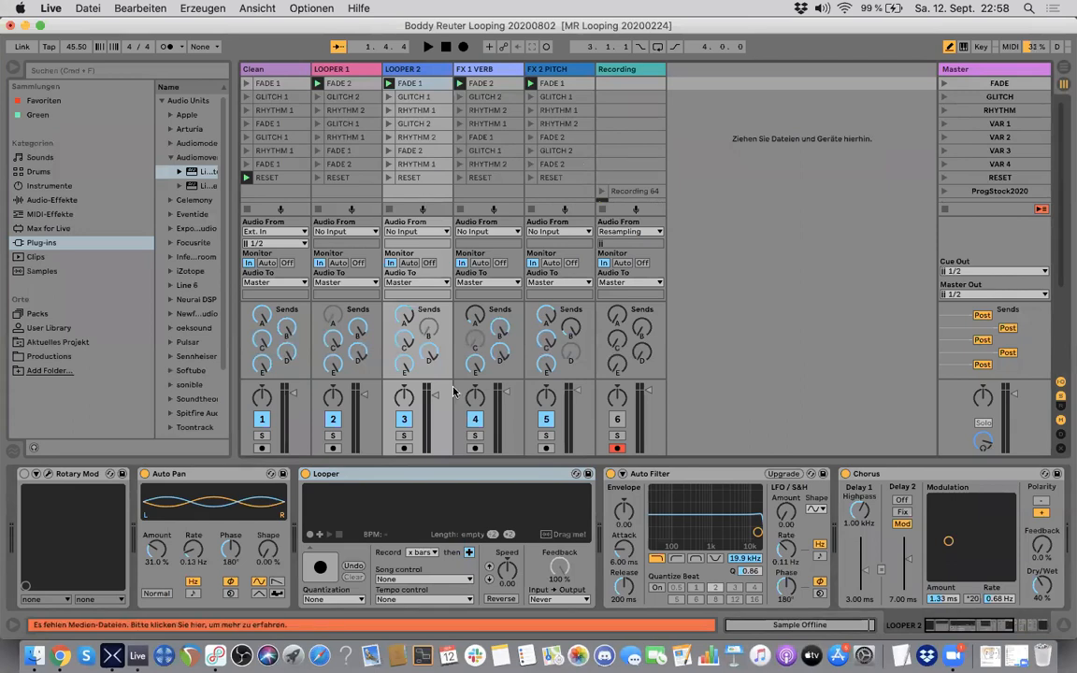
{"action": "scroll", "coordinate": [413, 510], "scroll_direction": "right", "scroll_amount": 5}
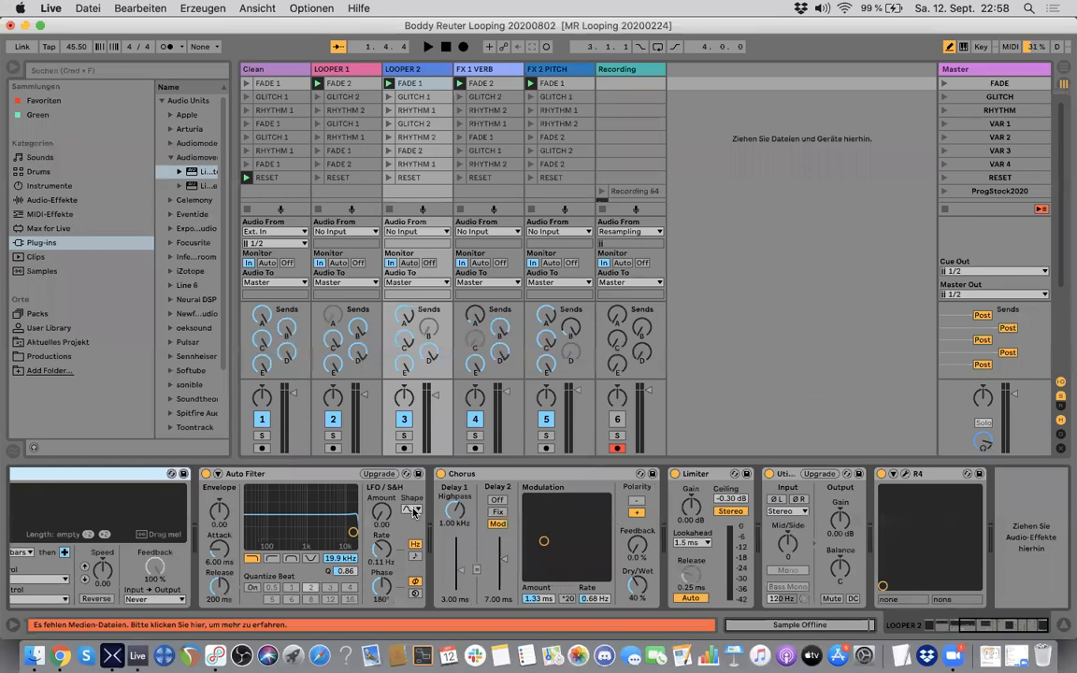
{"action": "scroll", "coordinate": [413, 510], "scroll_direction": "left", "scroll_amount": 5}
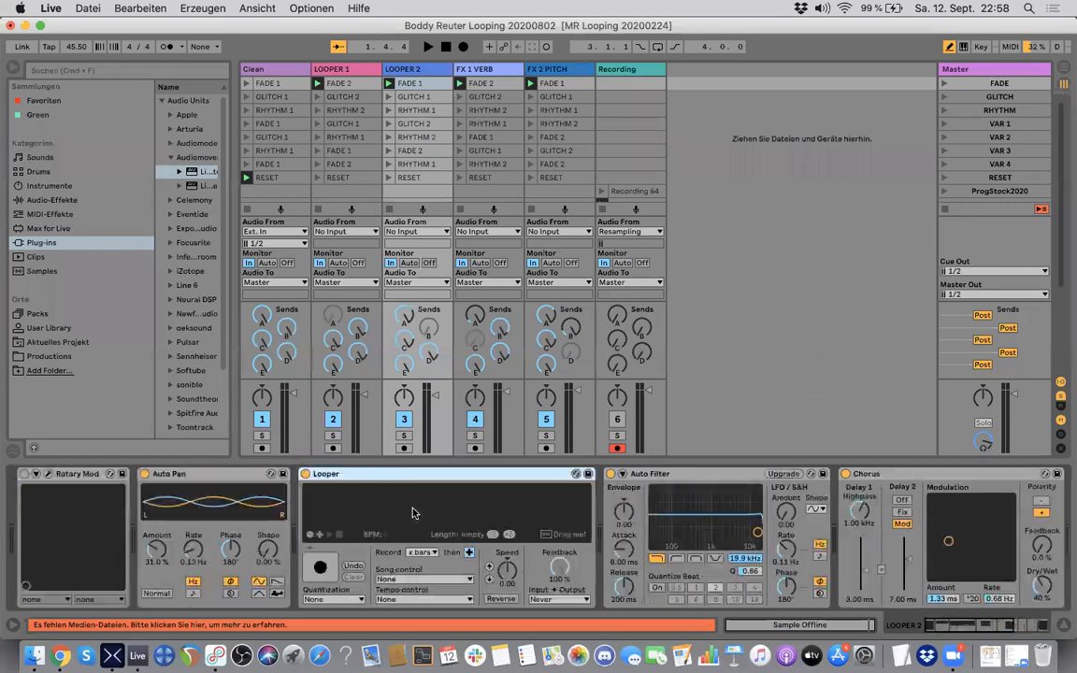
Step: Compare the device chains of the LOOPER 1, Clean and LOOPER 2 tracks
{"action": "left_click", "coordinate": [346, 72]}
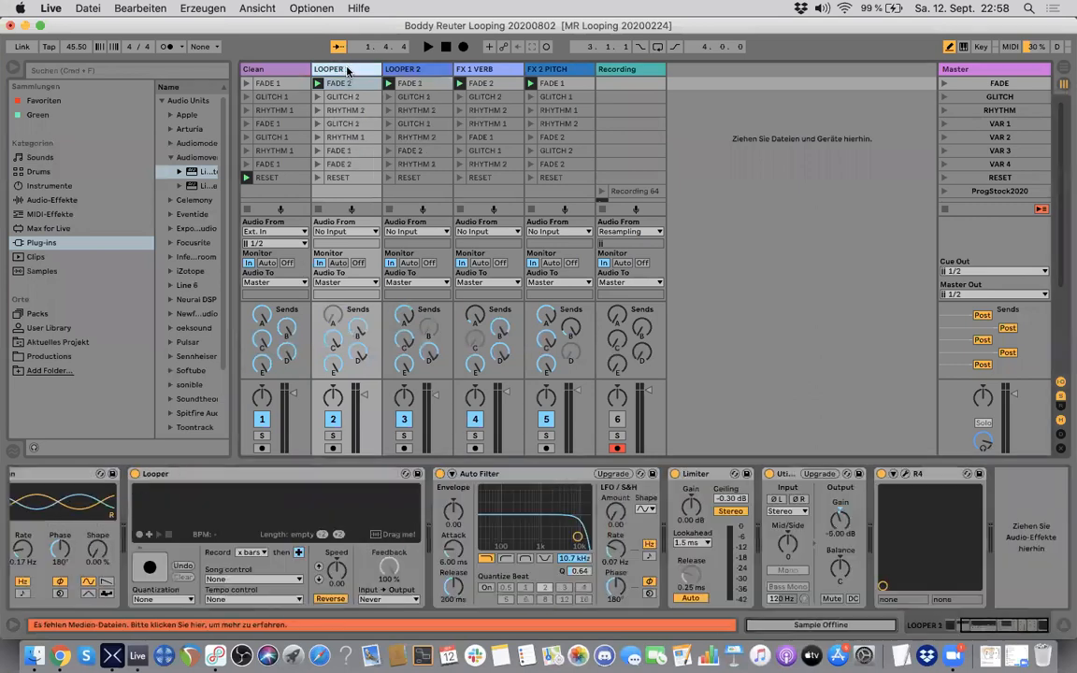
{"action": "left_click", "coordinate": [283, 72]}
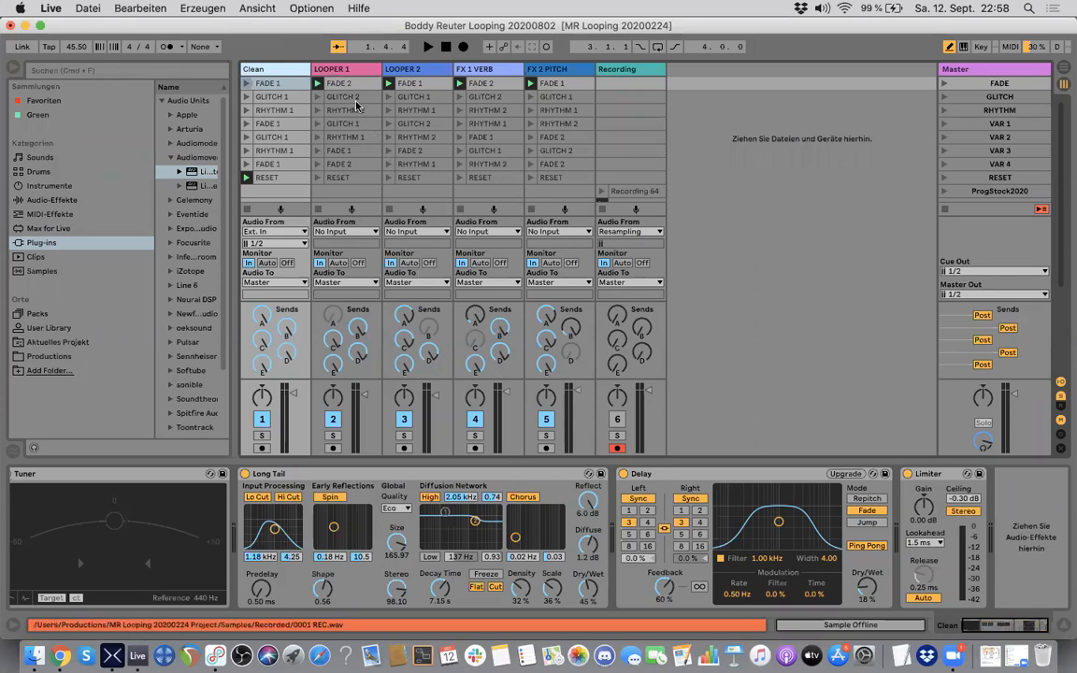
{"action": "left_click", "coordinate": [346, 71]}
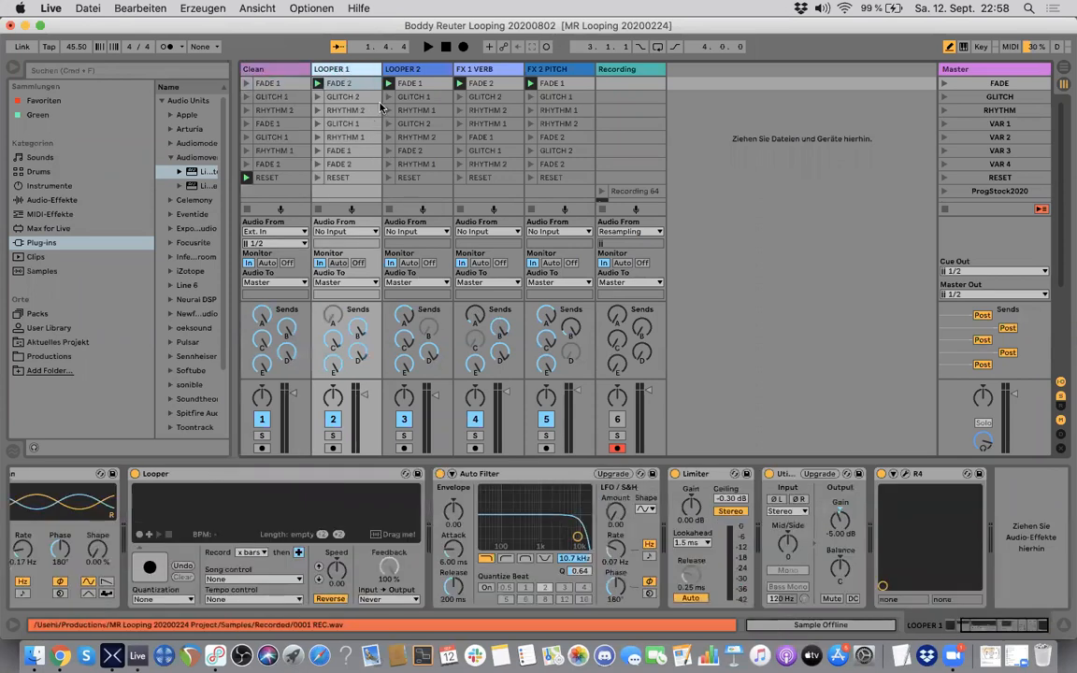
{"action": "left_click", "coordinate": [404, 71]}
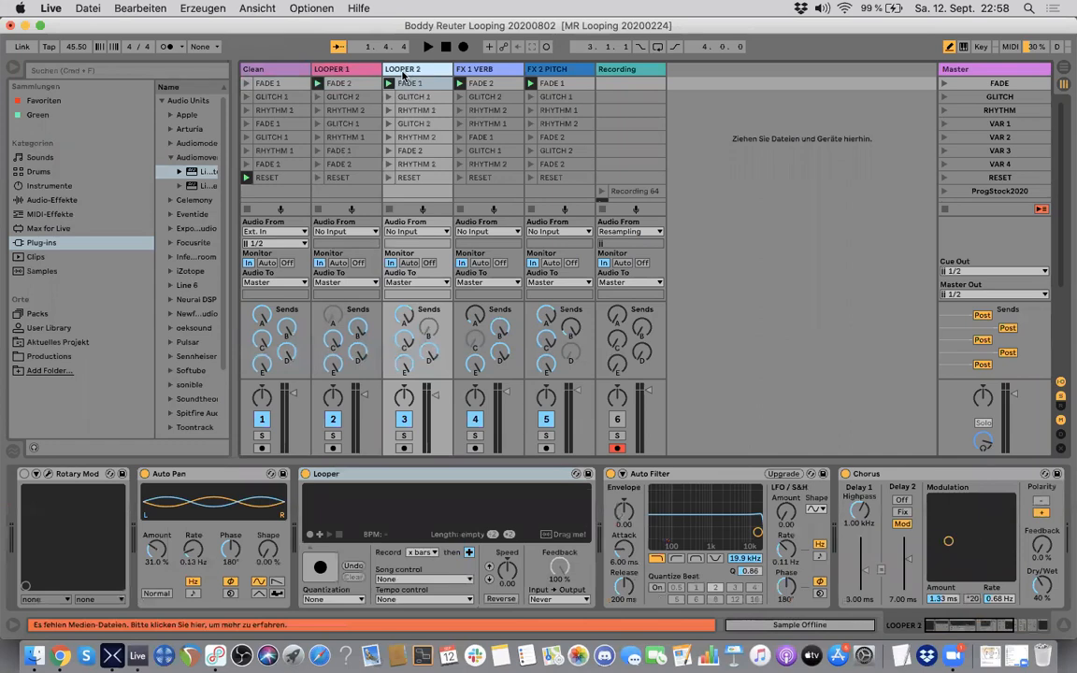
Step: Examine the full device chain of LOOPER 1 from Physion to R4
{"action": "left_click", "coordinate": [348, 71]}
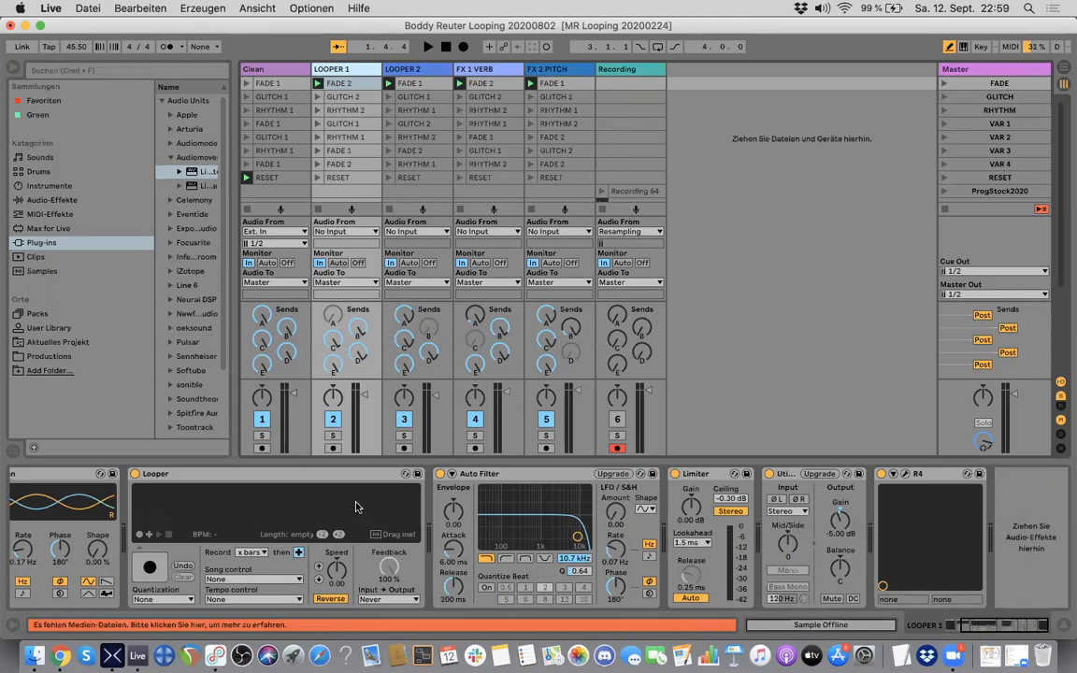
{"action": "scroll", "coordinate": [355, 507], "scroll_direction": "left", "scroll_amount": 3}
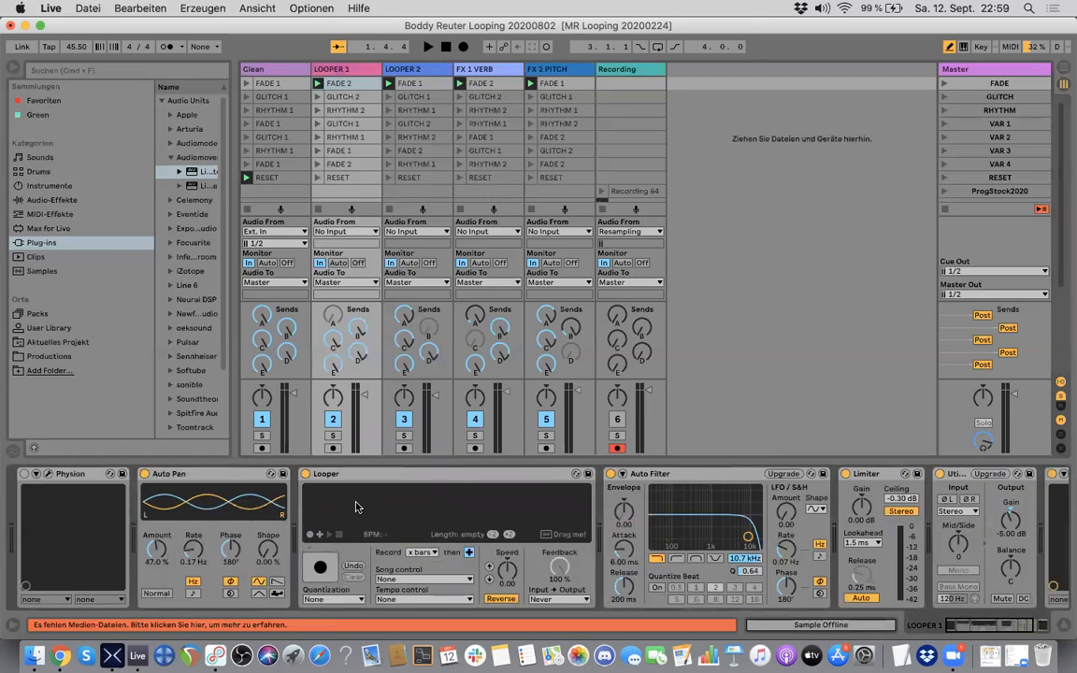
{"action": "scroll", "coordinate": [481, 528], "scroll_direction": "right", "scroll_amount": 3}
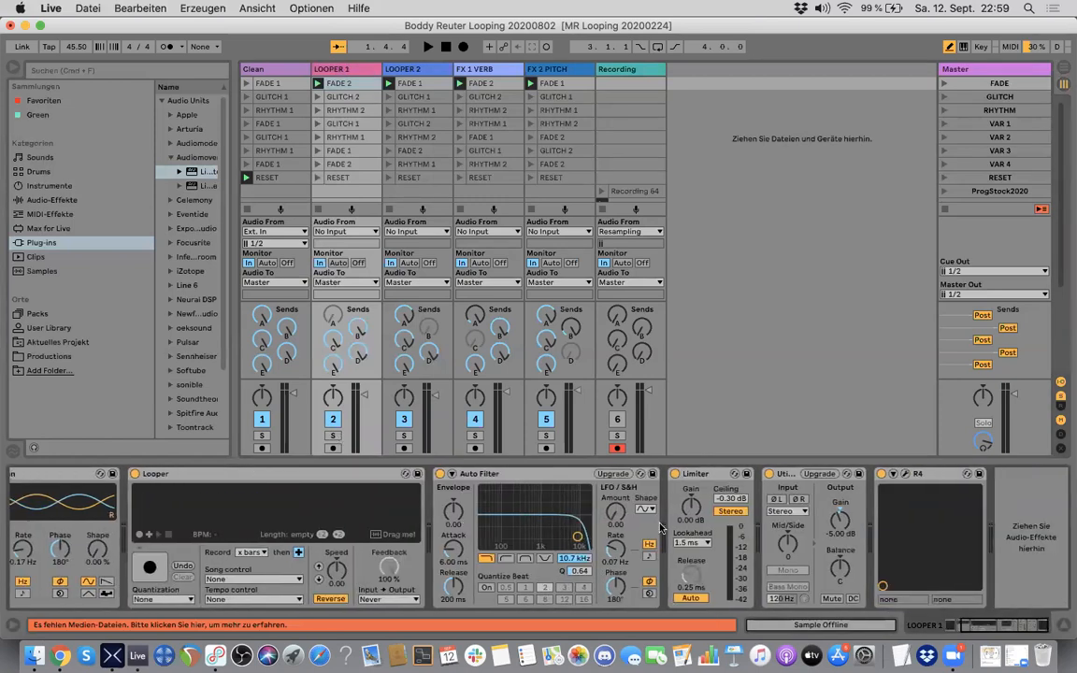
{"action": "scroll", "coordinate": [199, 521], "scroll_direction": "left", "scroll_amount": 3}
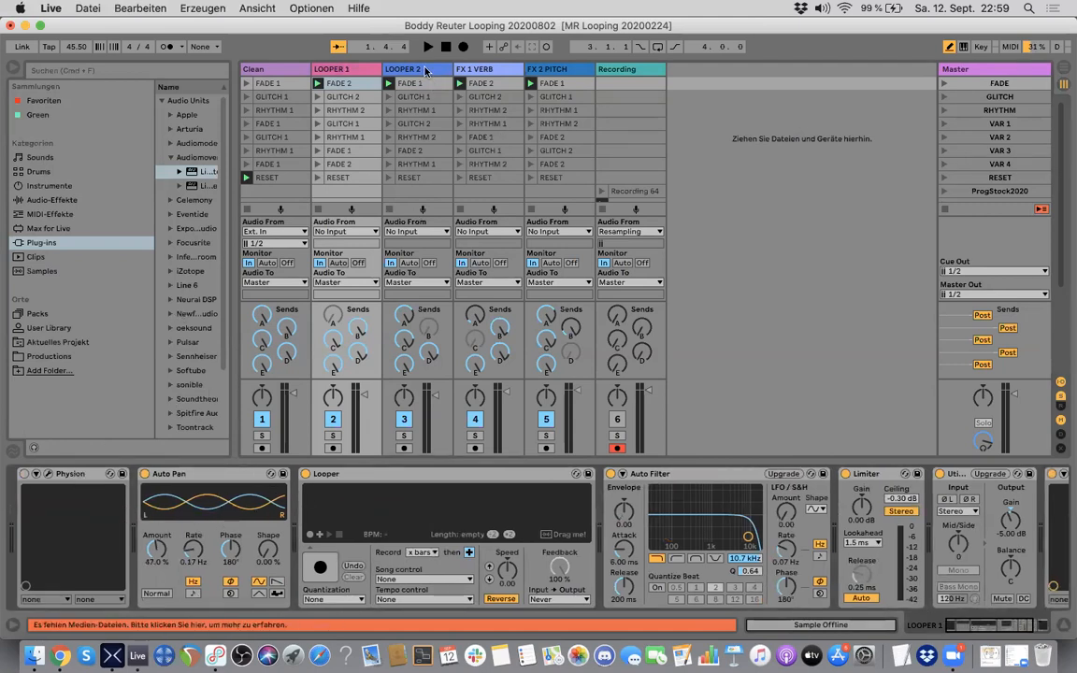
Step: Examine the device chains of LOOPER 2, FX 1 VERB and FX 2 PITCH, including the effects from Crystals to Limiter
{"action": "left_click", "coordinate": [434, 96]}
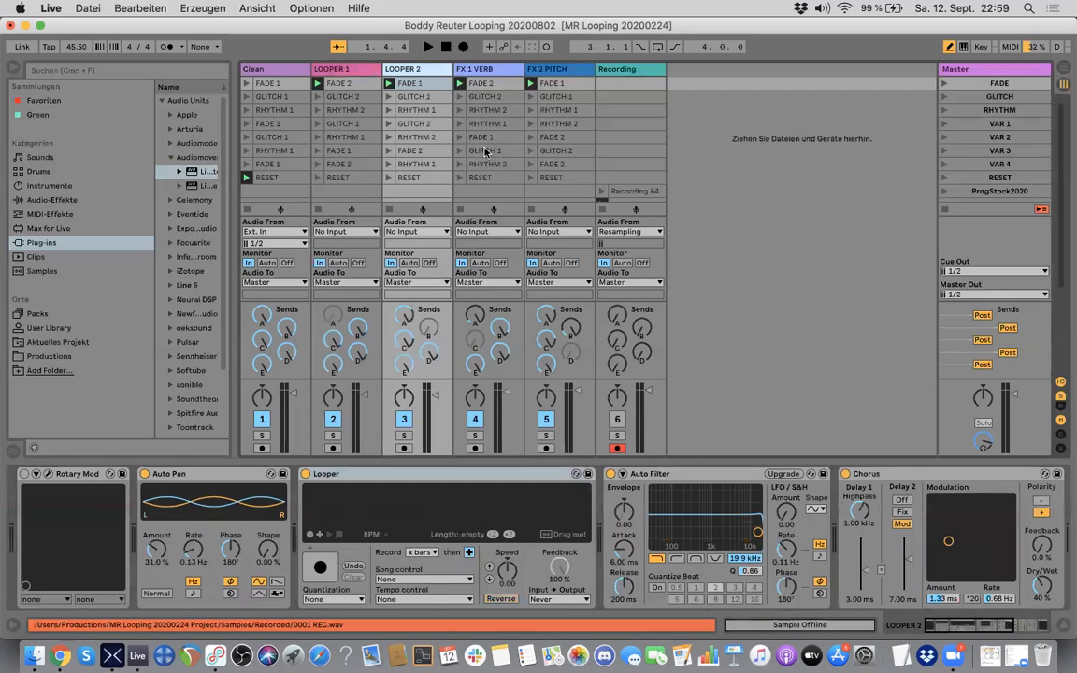
{"action": "left_click", "coordinate": [477, 191]}
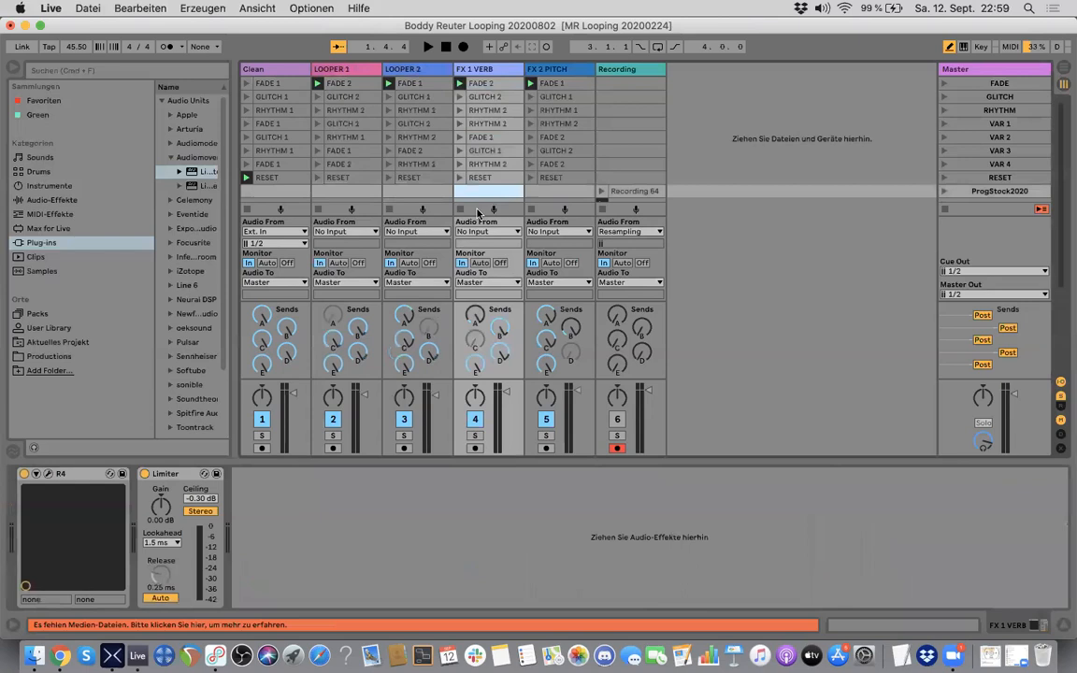
{"action": "left_click", "coordinate": [546, 191]}
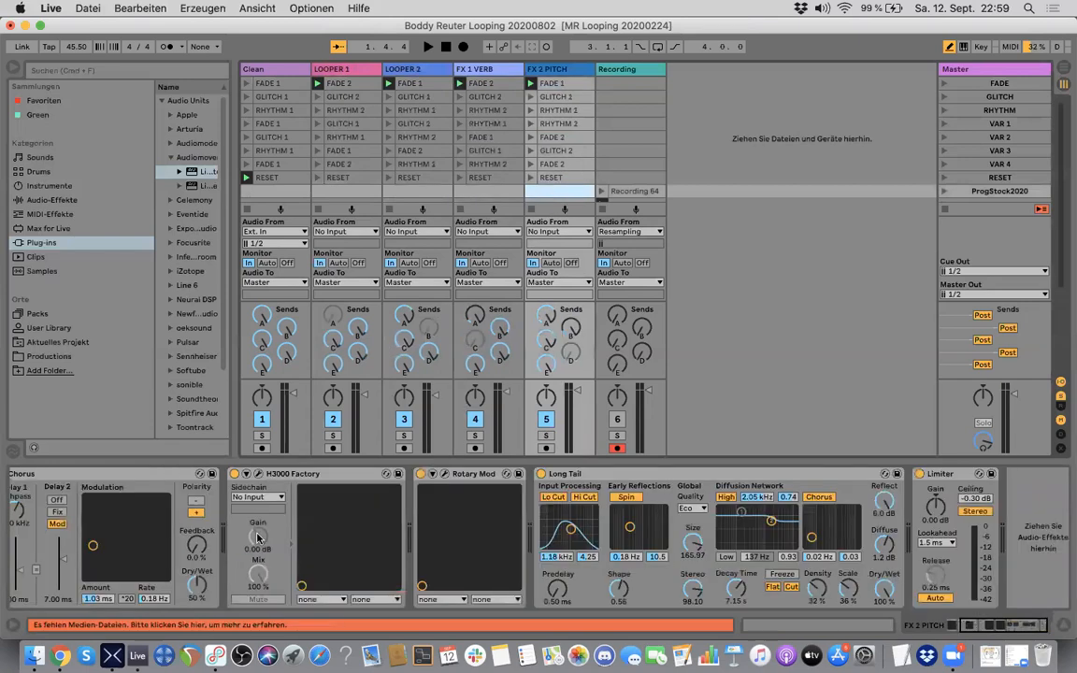
{"action": "scroll", "coordinate": [236, 542], "scroll_direction": "left", "scroll_amount": 5}
{"action": "scroll", "coordinate": [236, 542], "scroll_direction": "right", "scroll_amount": 5}
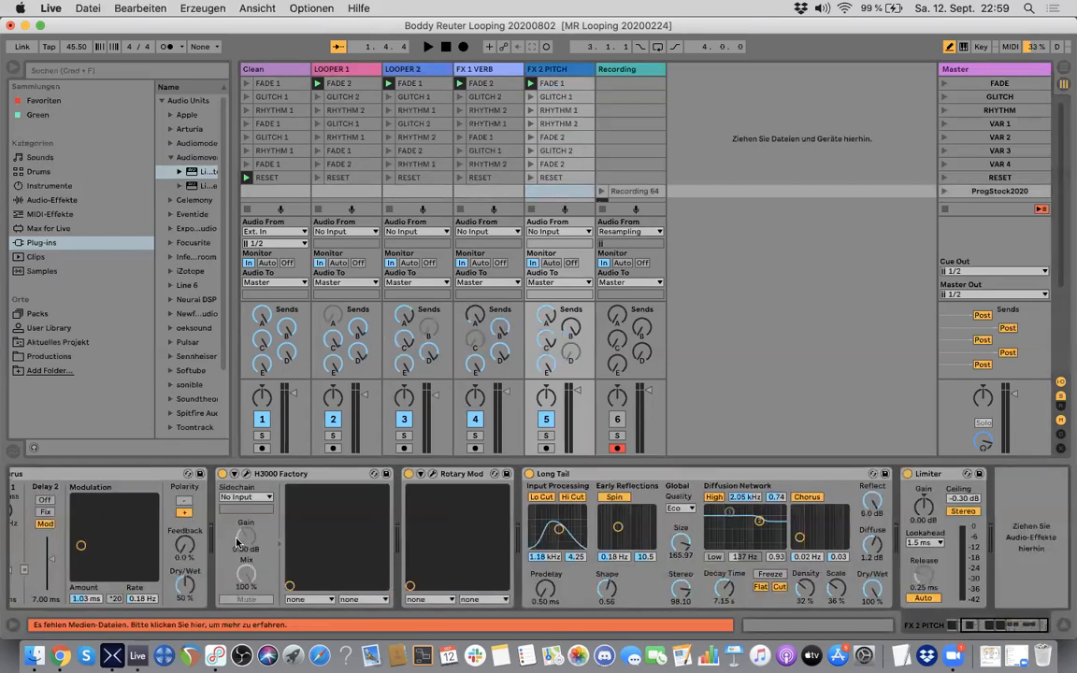
{"action": "scroll", "coordinate": [236, 542], "scroll_direction": "left", "scroll_amount": 5}
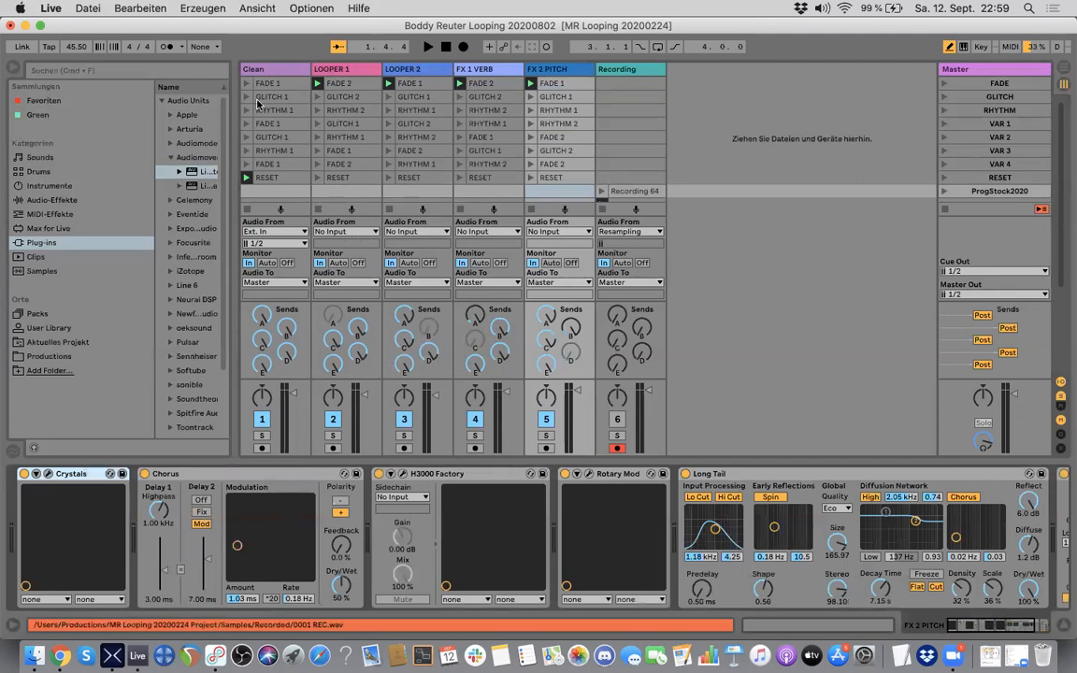
Step: Review the Clean and LOOPER 1 devices, and step through the track chains up to FX 2 PITCH and back to Clean
{"action": "left_click", "coordinate": [268, 71]}
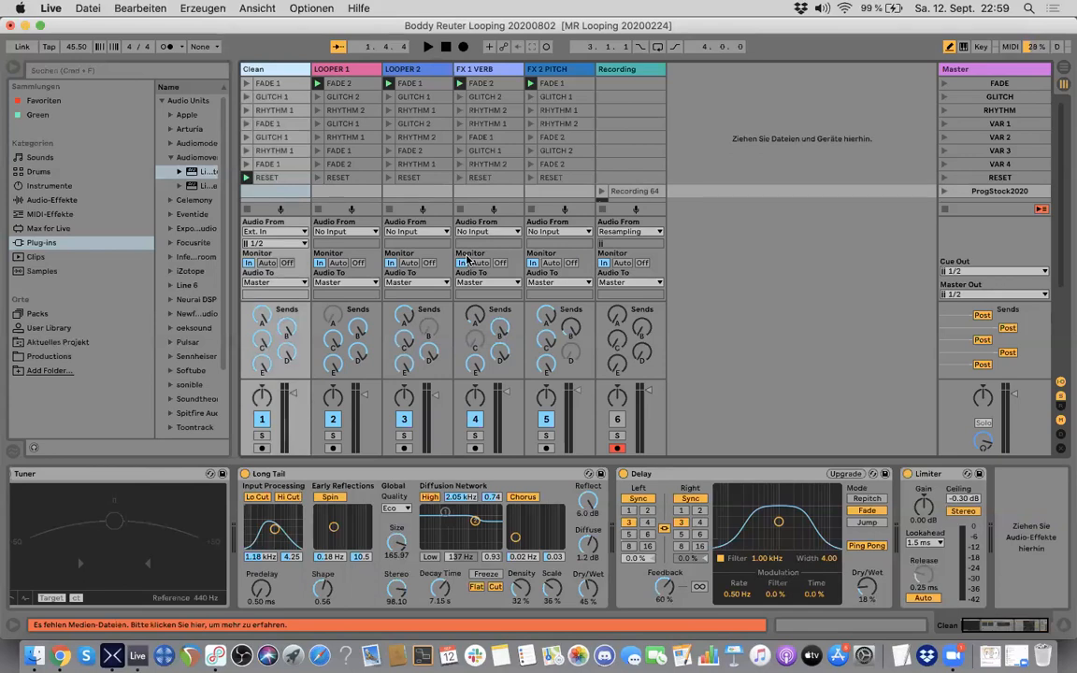
{"action": "left_click", "coordinate": [344, 193]}
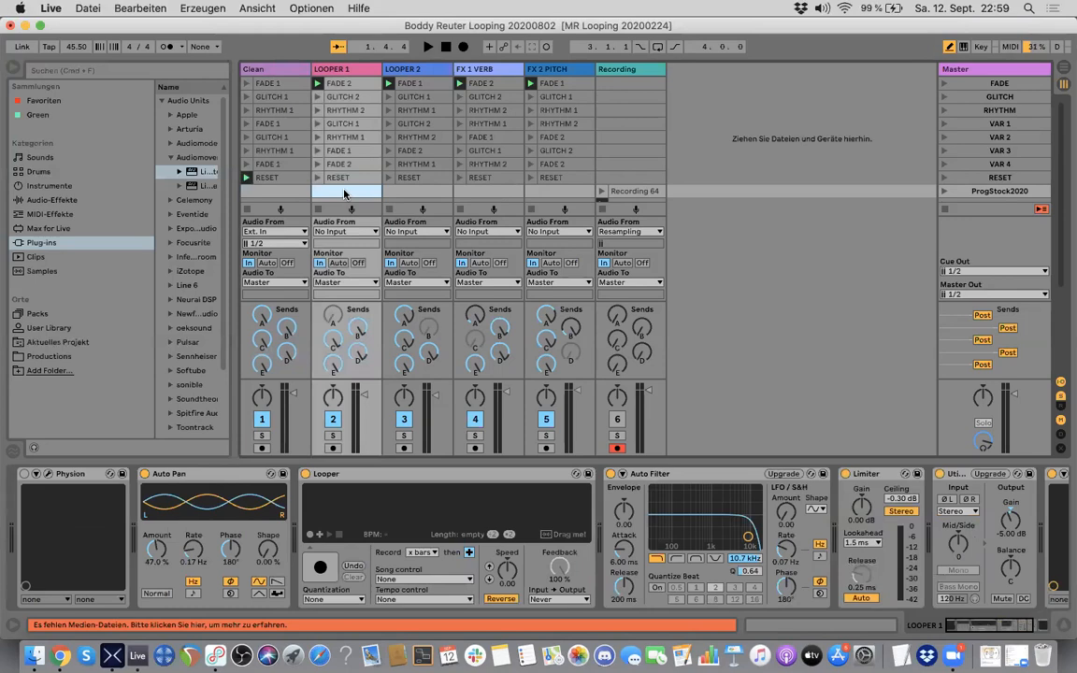
{"action": "left_click", "coordinate": [290, 195]}
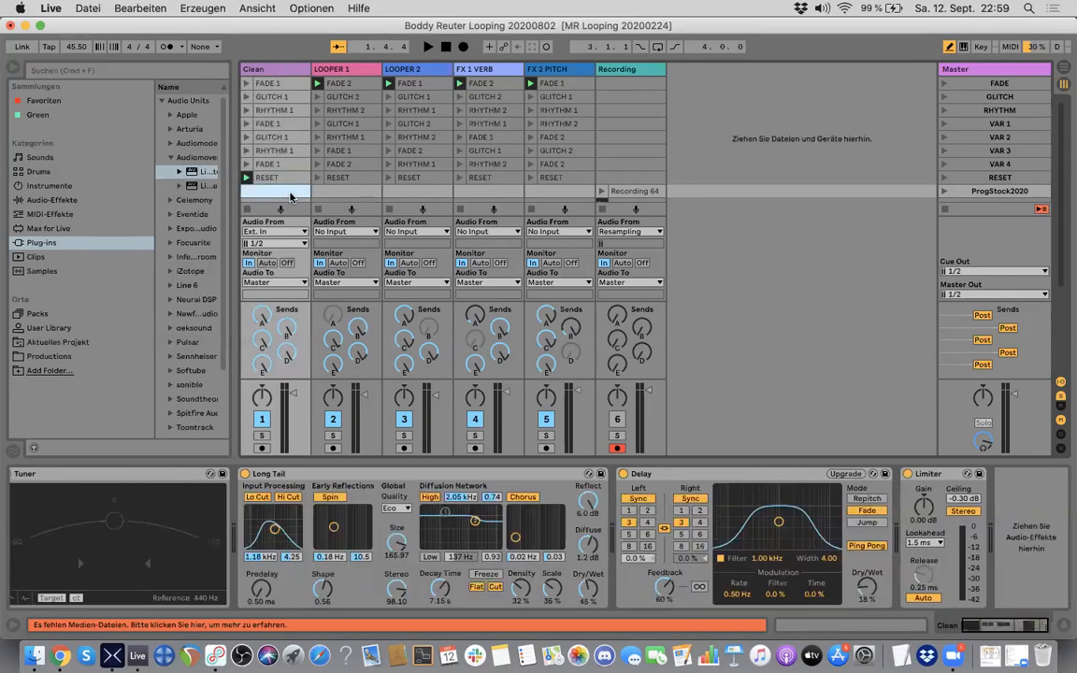
{"action": "key", "text": "Right"}
{"action": "key", "text": "Right"}
{"action": "key", "text": "Right"}
{"action": "key", "text": "Right"}
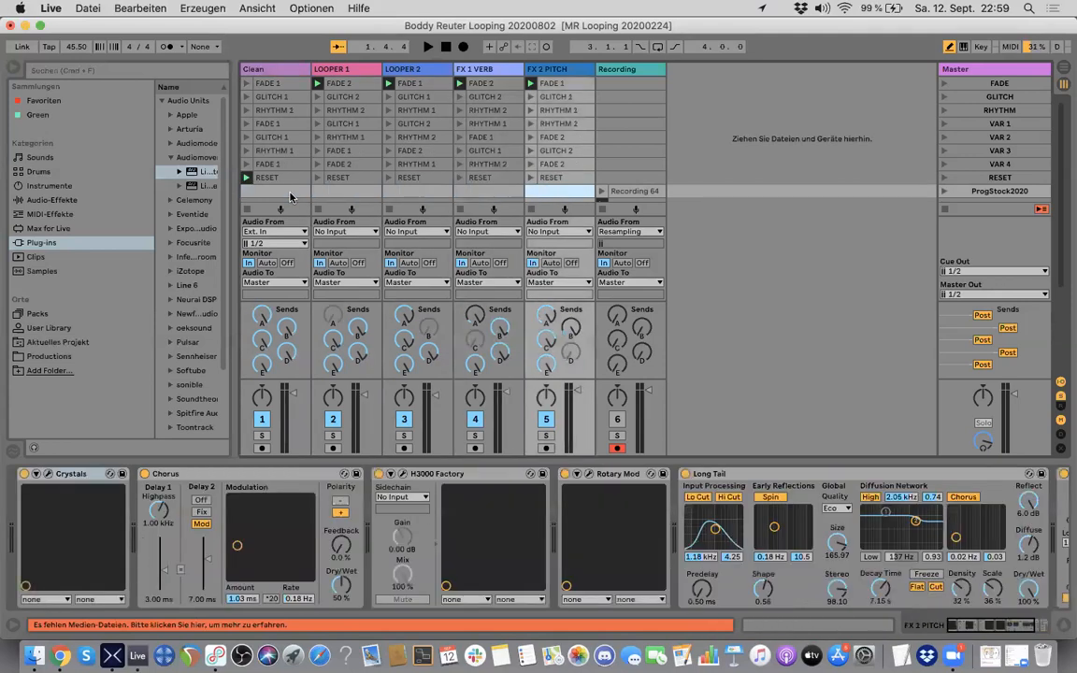
{"action": "key", "text": "Left"}
{"action": "key", "text": "Left"}
{"action": "key", "text": "Left"}
{"action": "key", "text": "Left"}
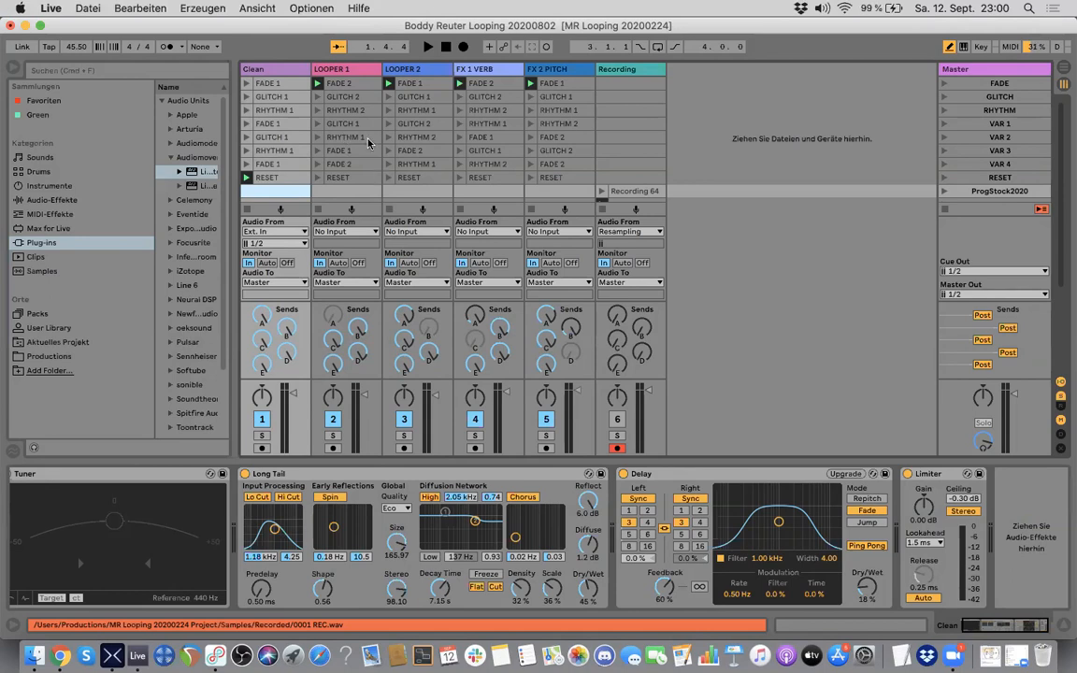
Step: Look over the recorded clips below the RESET scene, and check the Helix preset in HX Edit before returning to Ableton Live
{"action": "scroll", "coordinate": [354, 195], "scroll_direction": "down", "scroll_amount": 3}
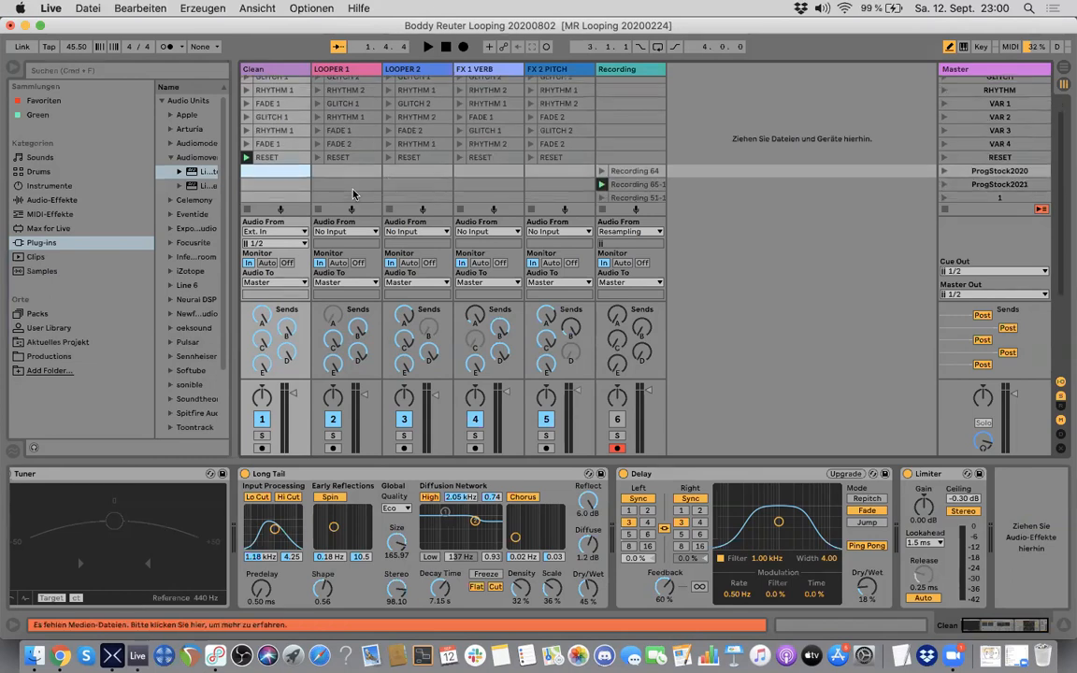
{"action": "scroll", "coordinate": [354, 194], "scroll_direction": "up", "scroll_amount": 3}
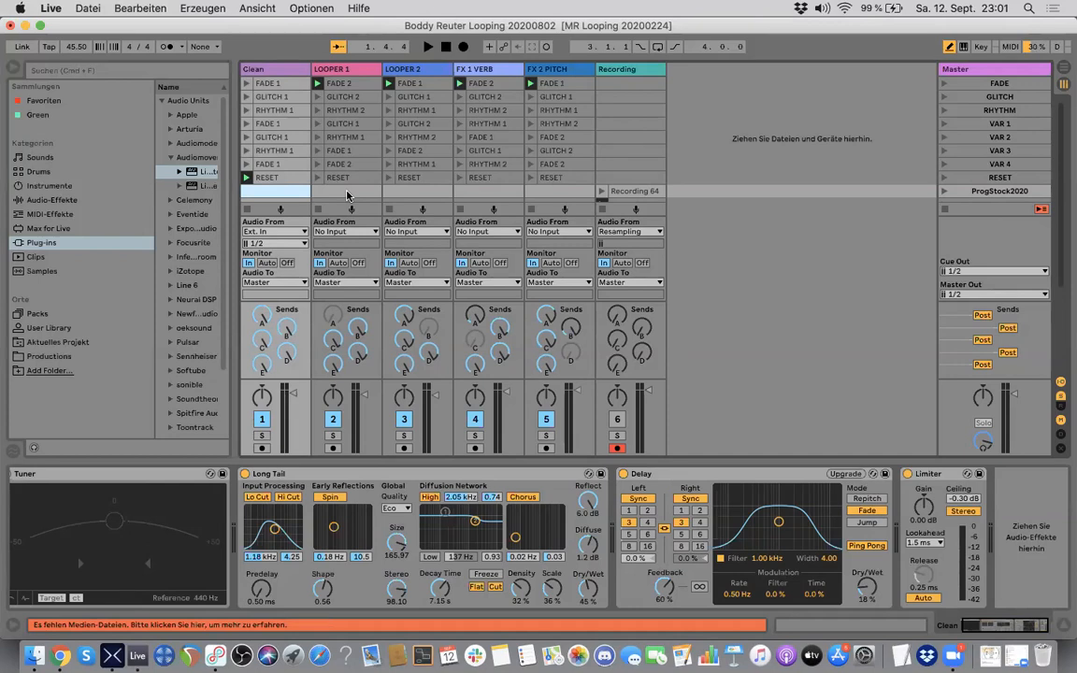
{"action": "key", "text": "super+Tab"}
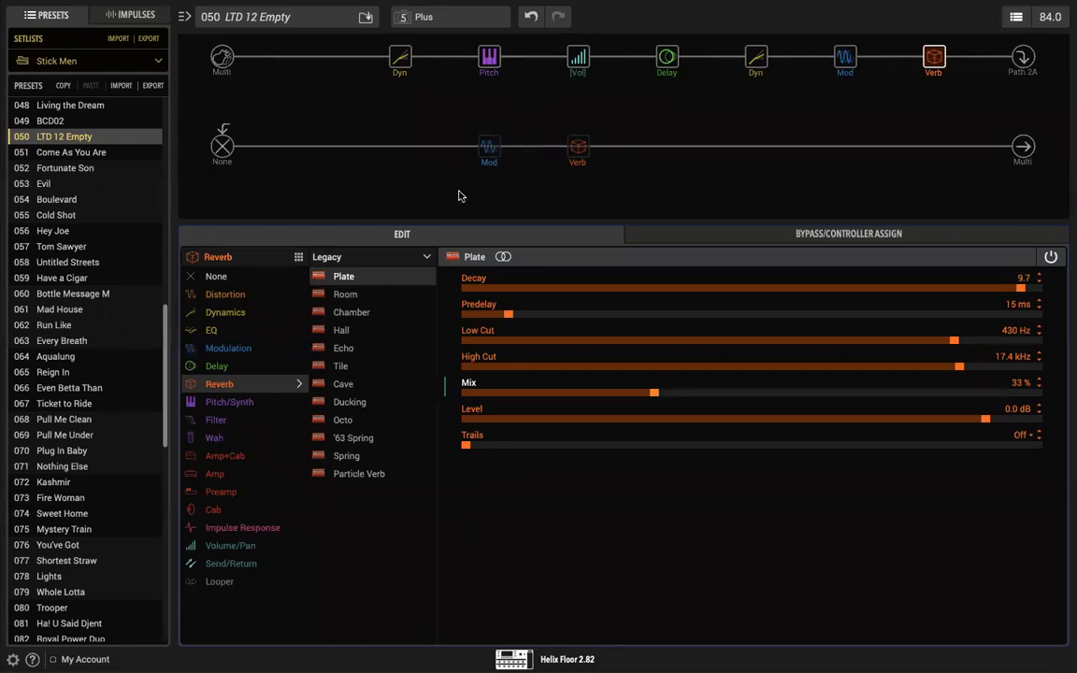
{"action": "key", "text": "super+Tab"}
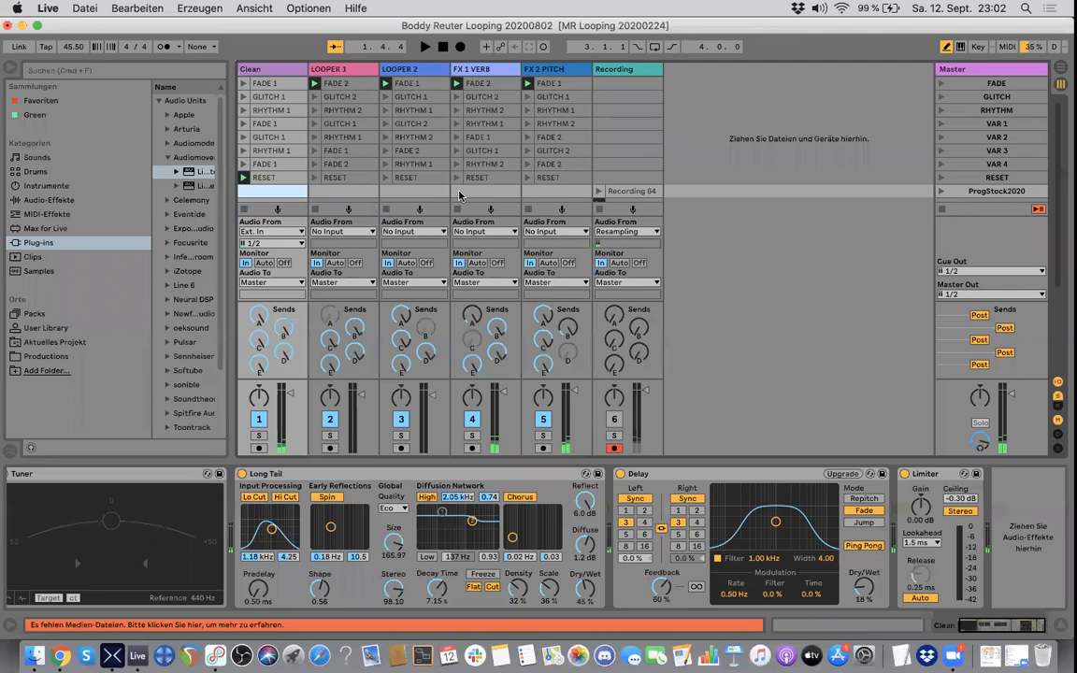
Step: Examine the effects on the Clean, LOOPER 2 and FX 2 PITCH tracks, viewing the whole FX 2 PITCH chain
{"action": "left_click", "coordinate": [271, 70]}
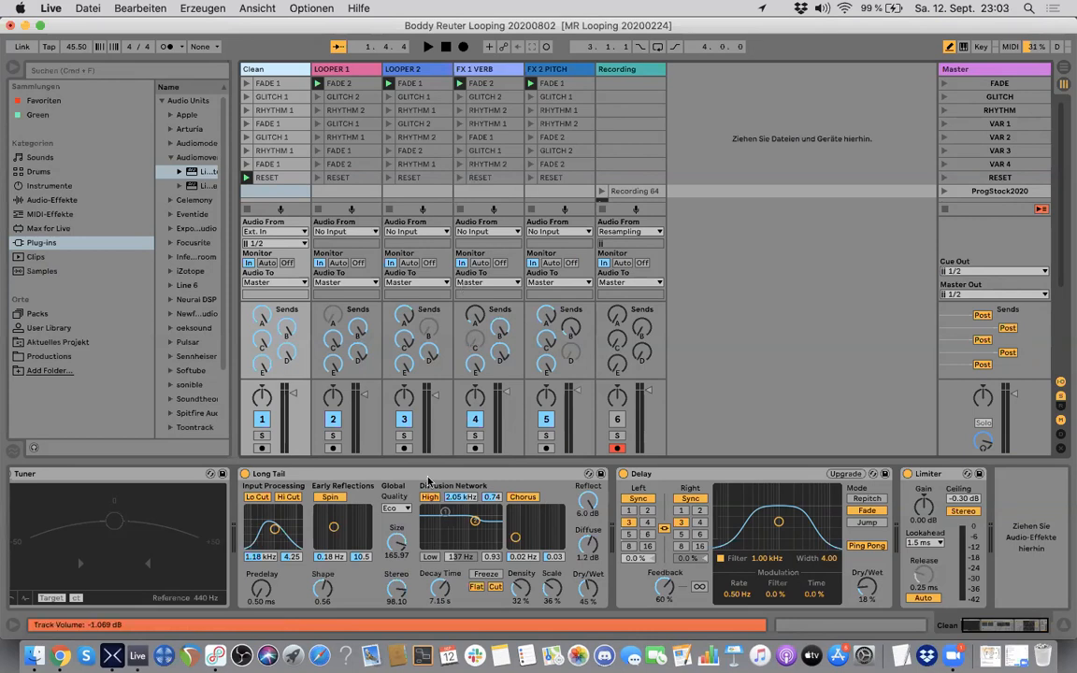
{"action": "left_click", "coordinate": [409, 72]}
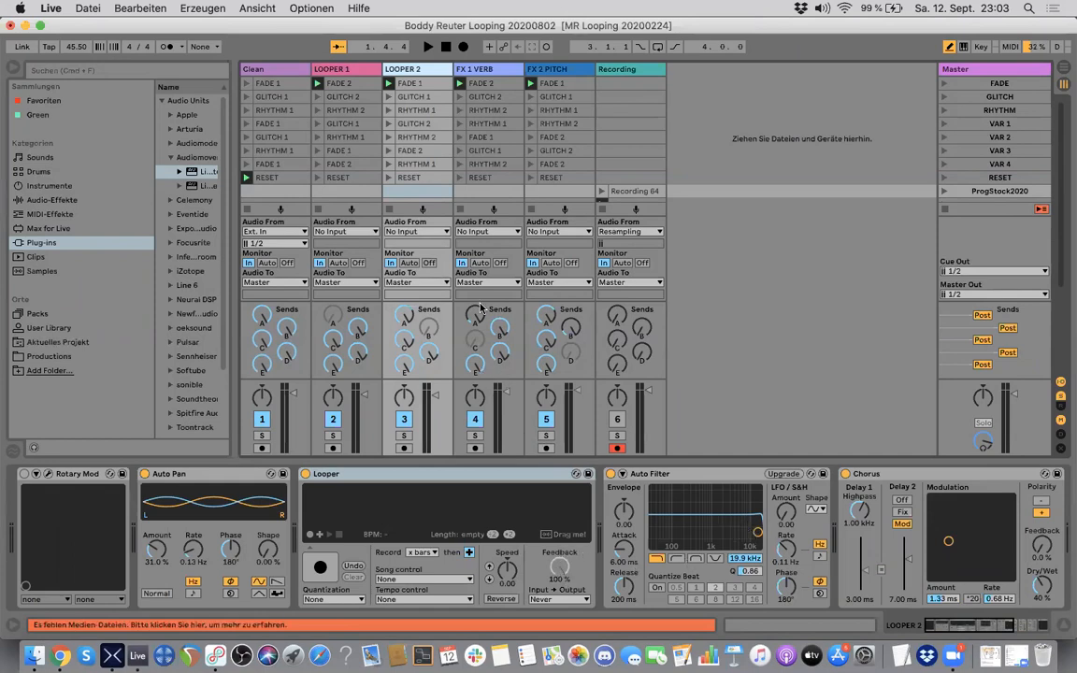
{"action": "left_click", "coordinate": [555, 71]}
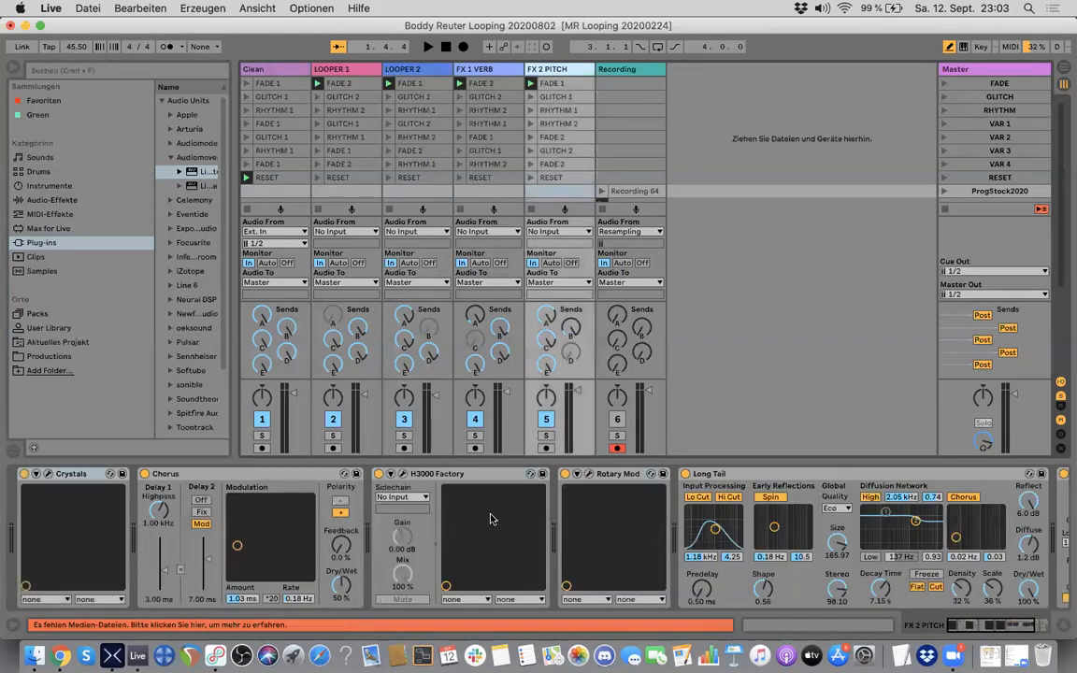
{"action": "scroll", "coordinate": [493, 519], "scroll_direction": "right", "scroll_amount": 4}
{"action": "scroll", "coordinate": [493, 518], "scroll_direction": "left", "scroll_amount": 4}
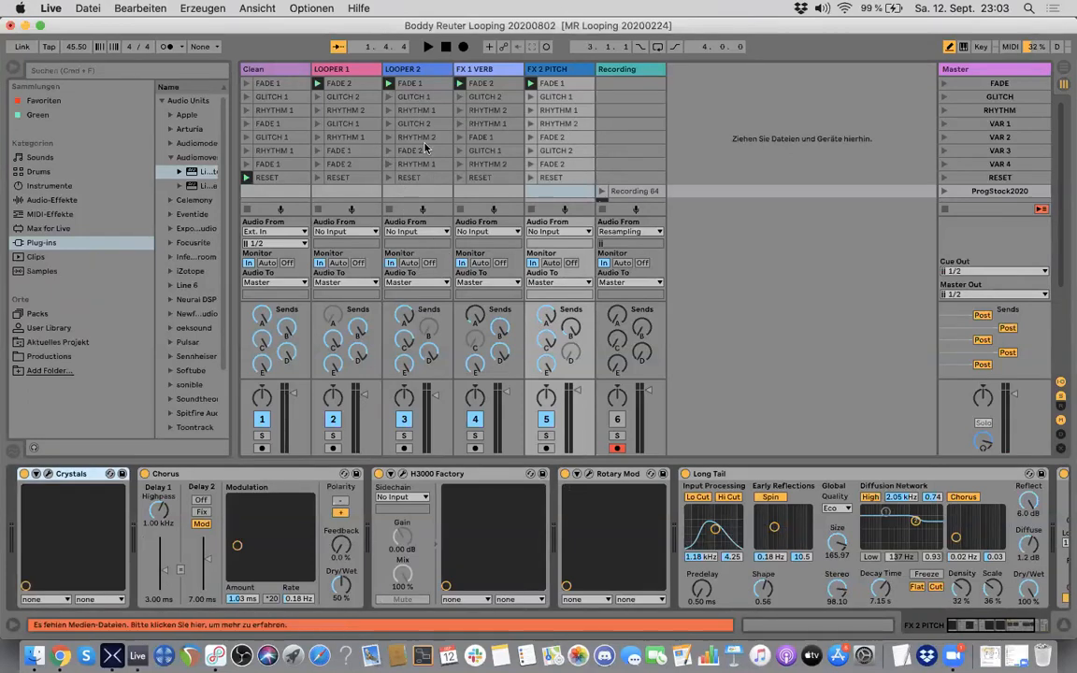
Step: Compare the Looper device chains of LOOPER 1 and LOOPER 2, ending on LOOPER 1
{"action": "left_click", "coordinate": [373, 192]}
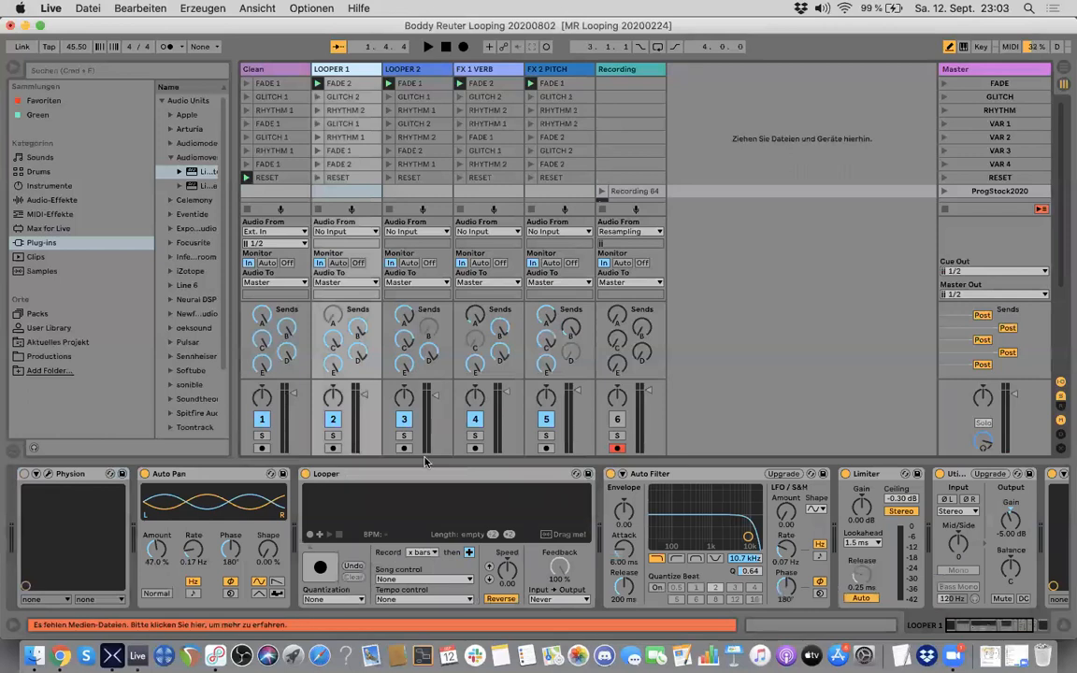
{"action": "left_click", "coordinate": [433, 73]}
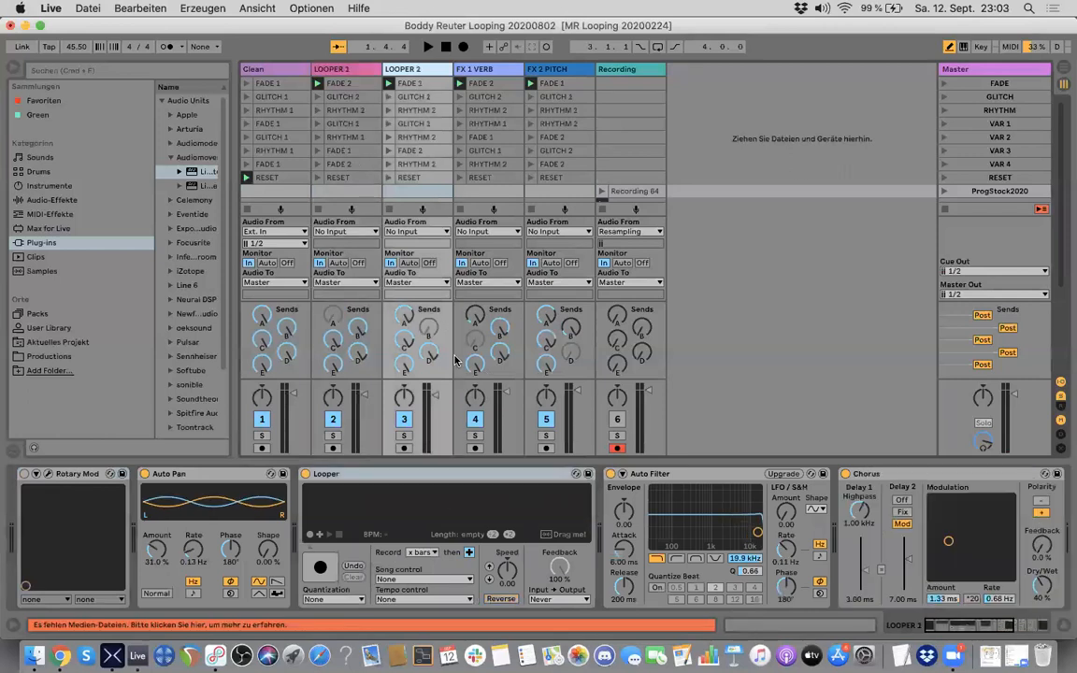
{"action": "left_click", "coordinate": [344, 71]}
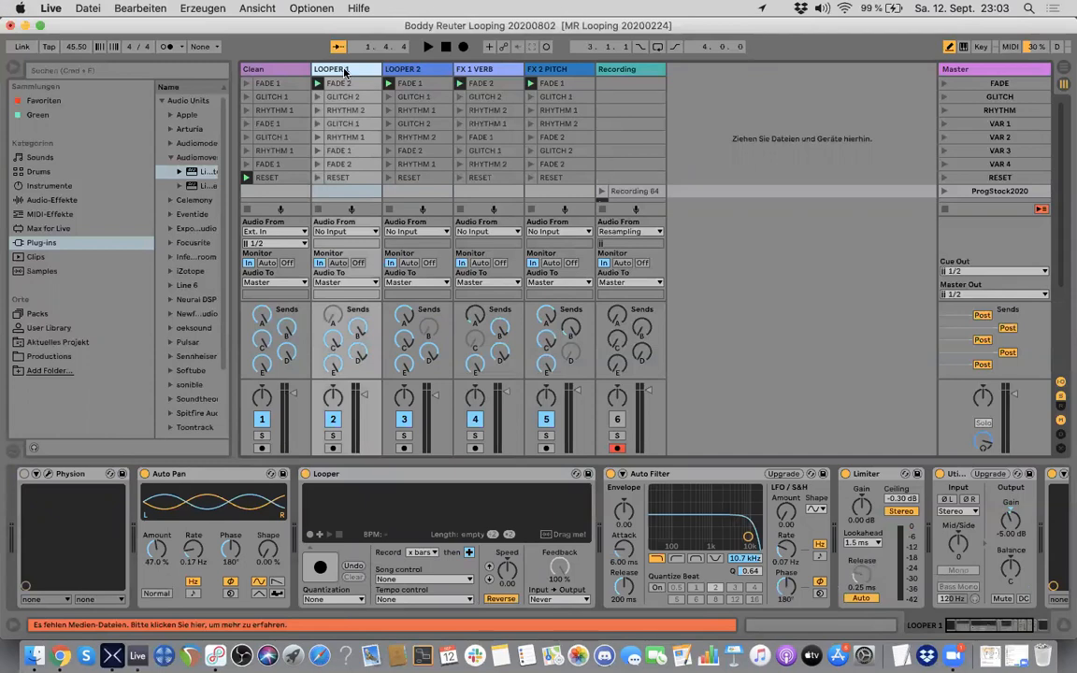